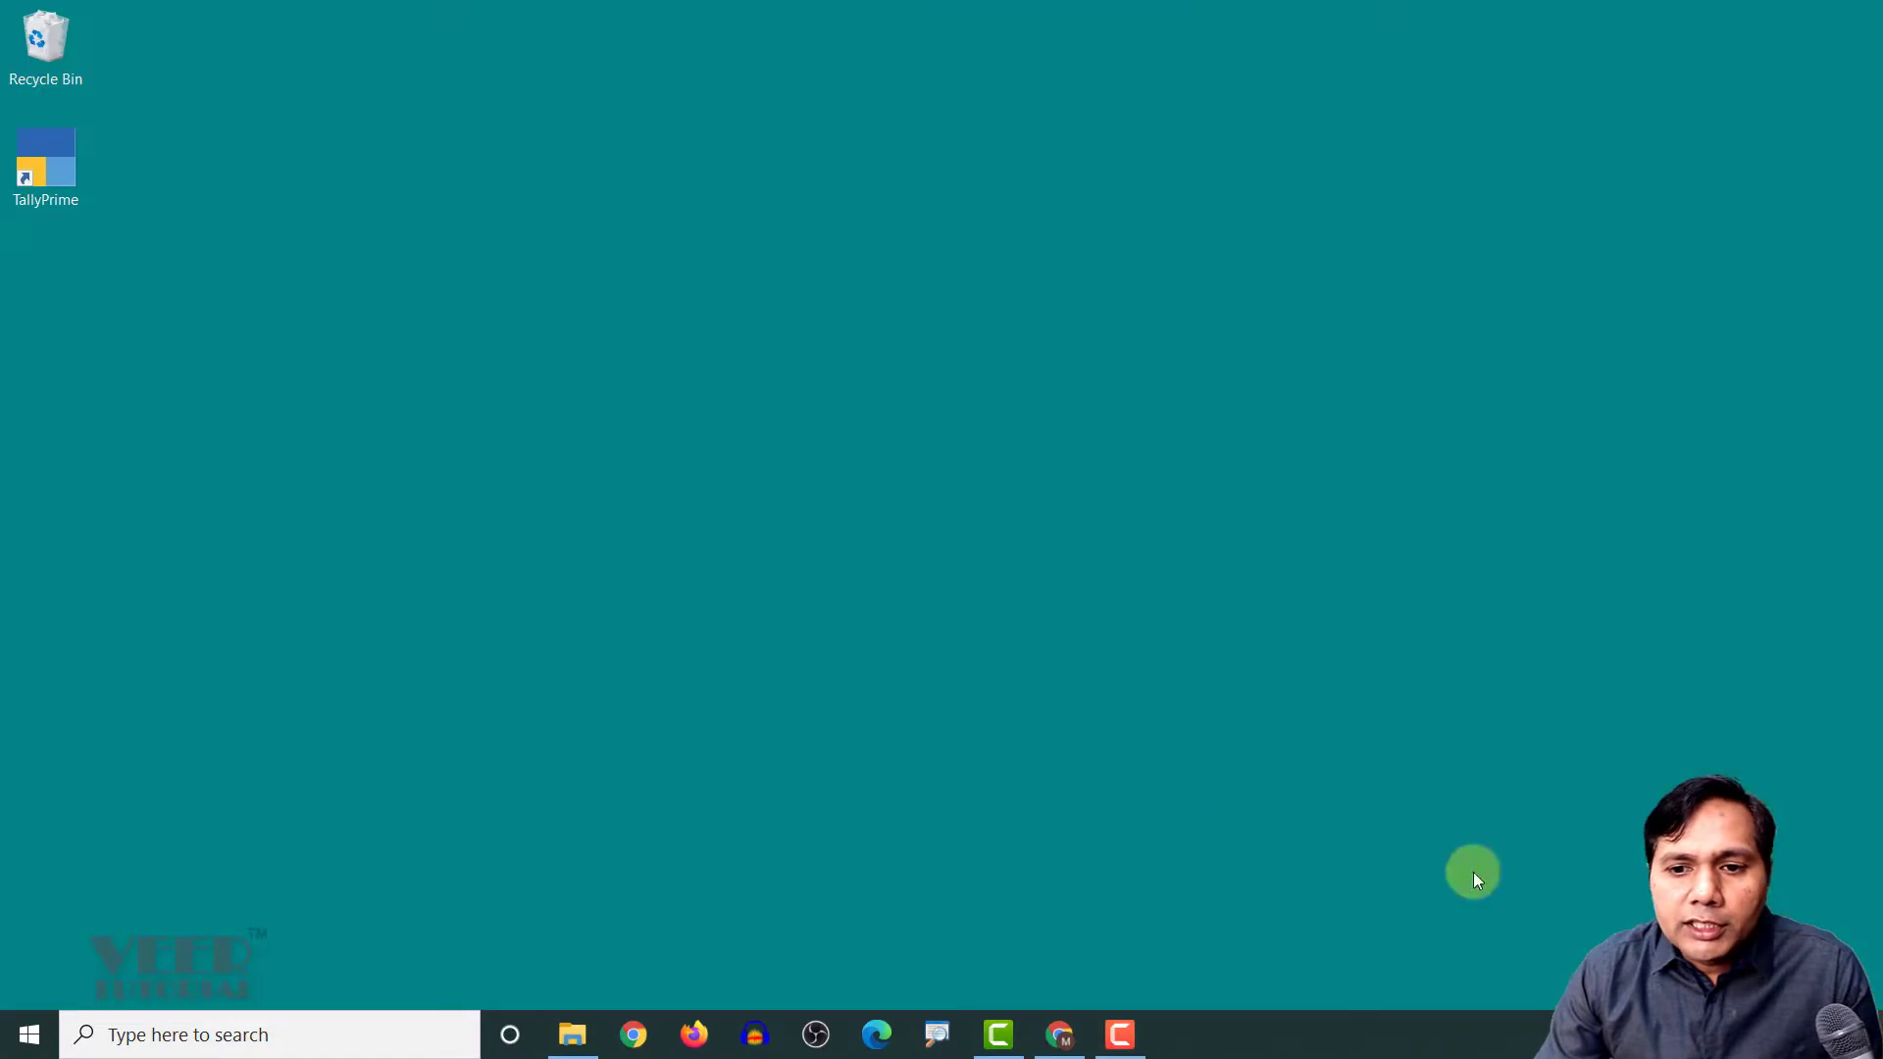
Launch TallyPrime in Educational Mode and load the New Age Computers company
{"action": "double_click", "coordinate": [61, 185]}
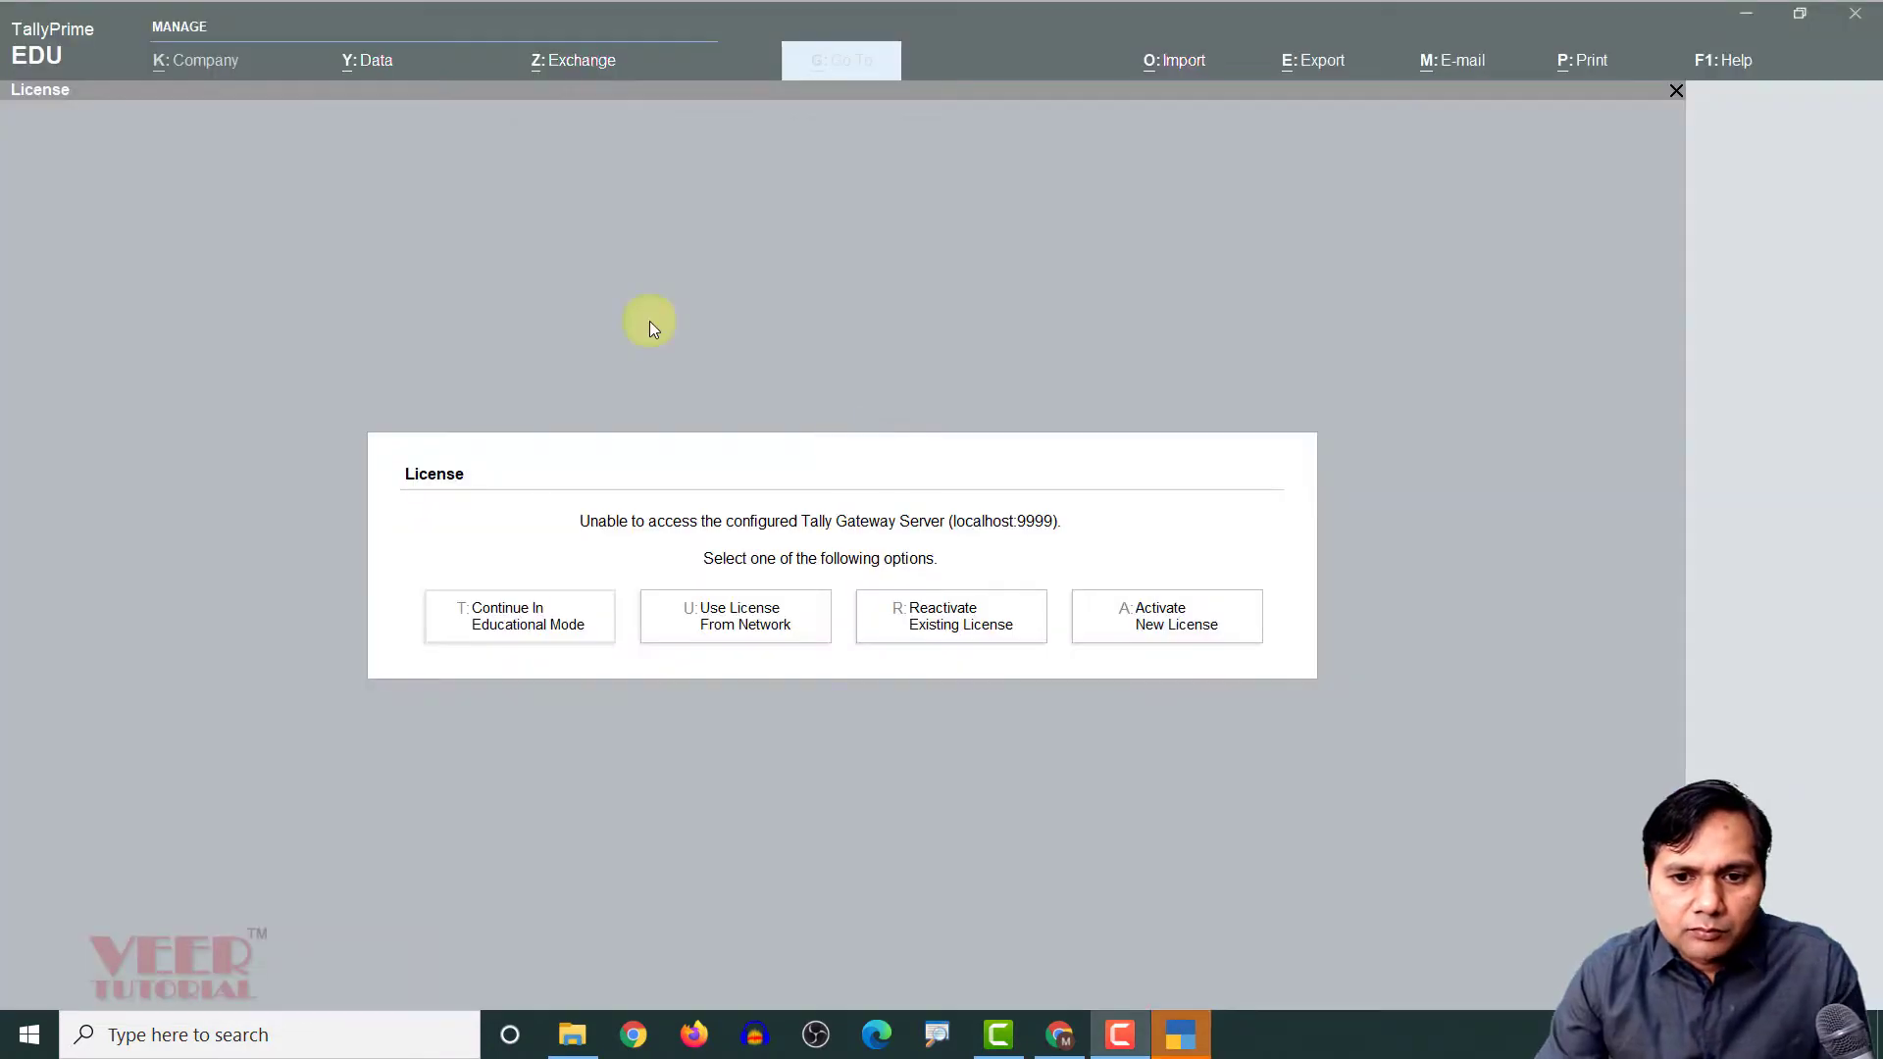
{"action": "left_click", "coordinate": [554, 617]}
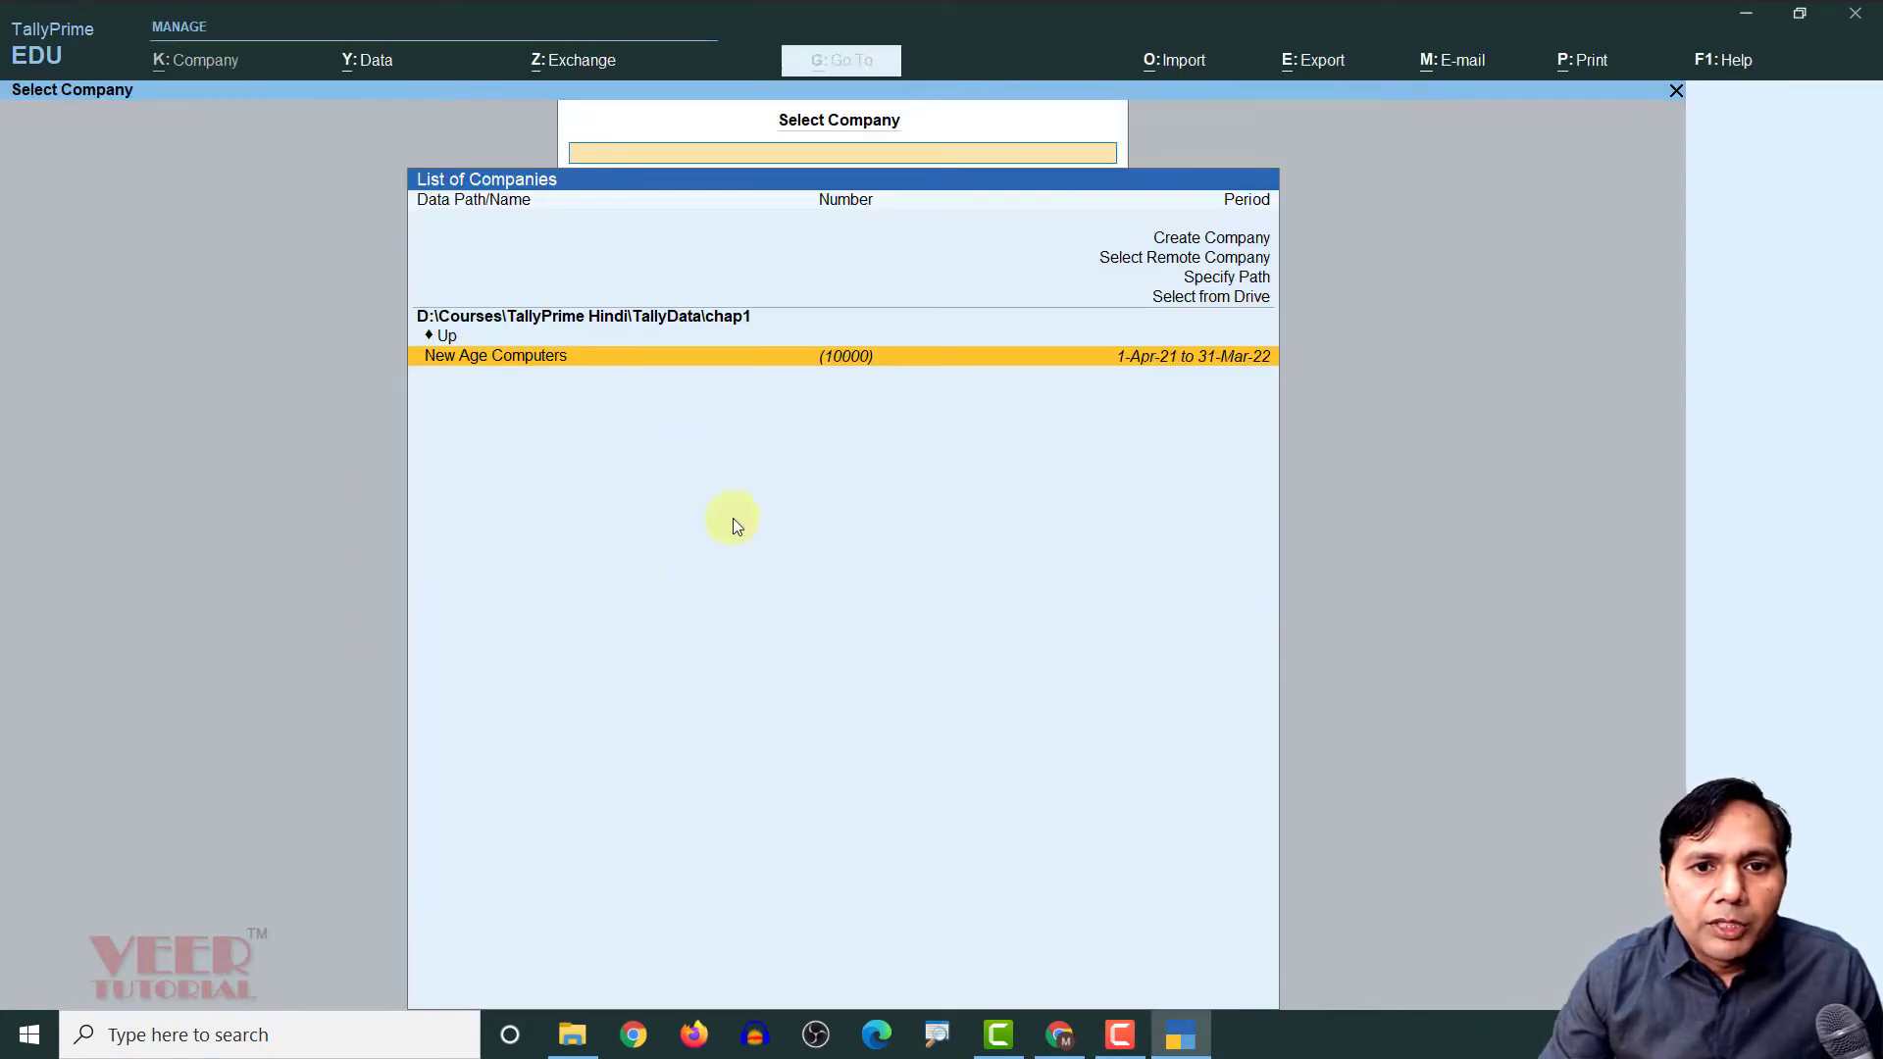
{"action": "left_click", "coordinate": [908, 361]}
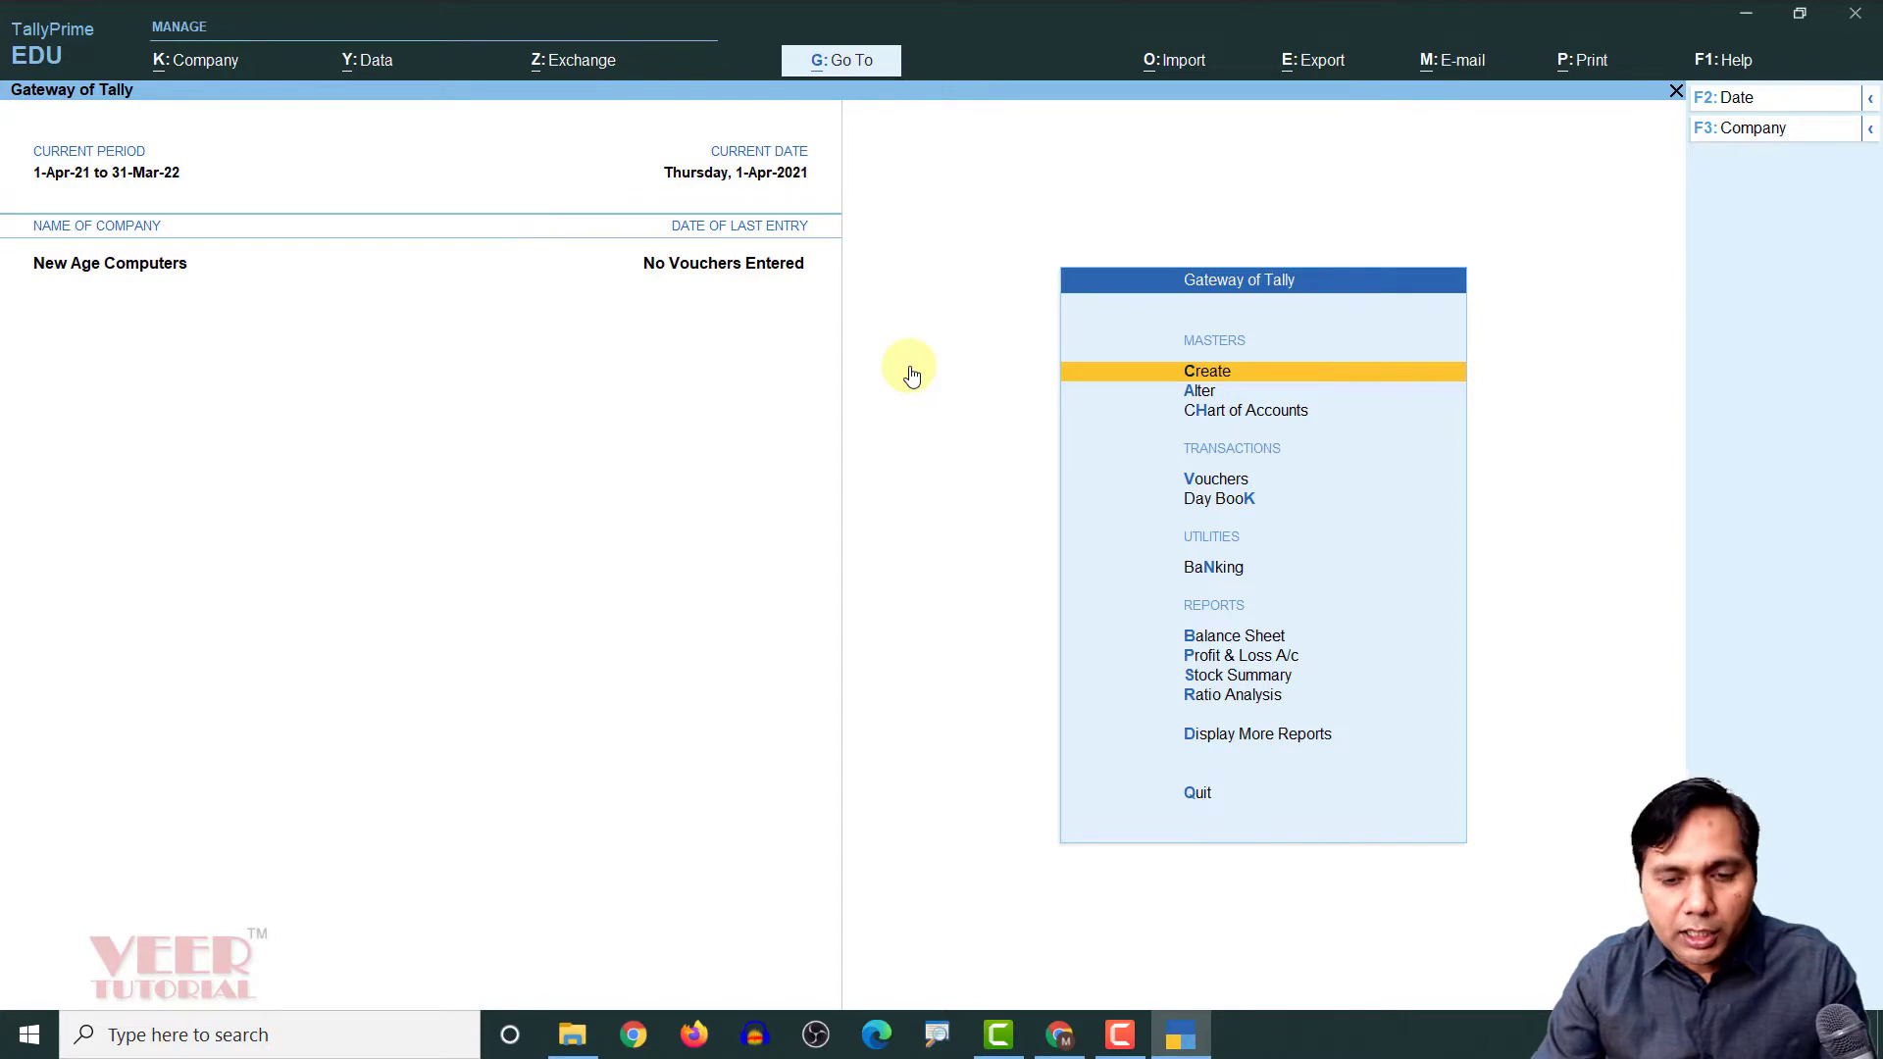
View the Chart of Accounts PDF in the browser, and return to TallyPrime to open the chart of accounts for Ledgers
{"action": "key", "text": "alt+Tab"}
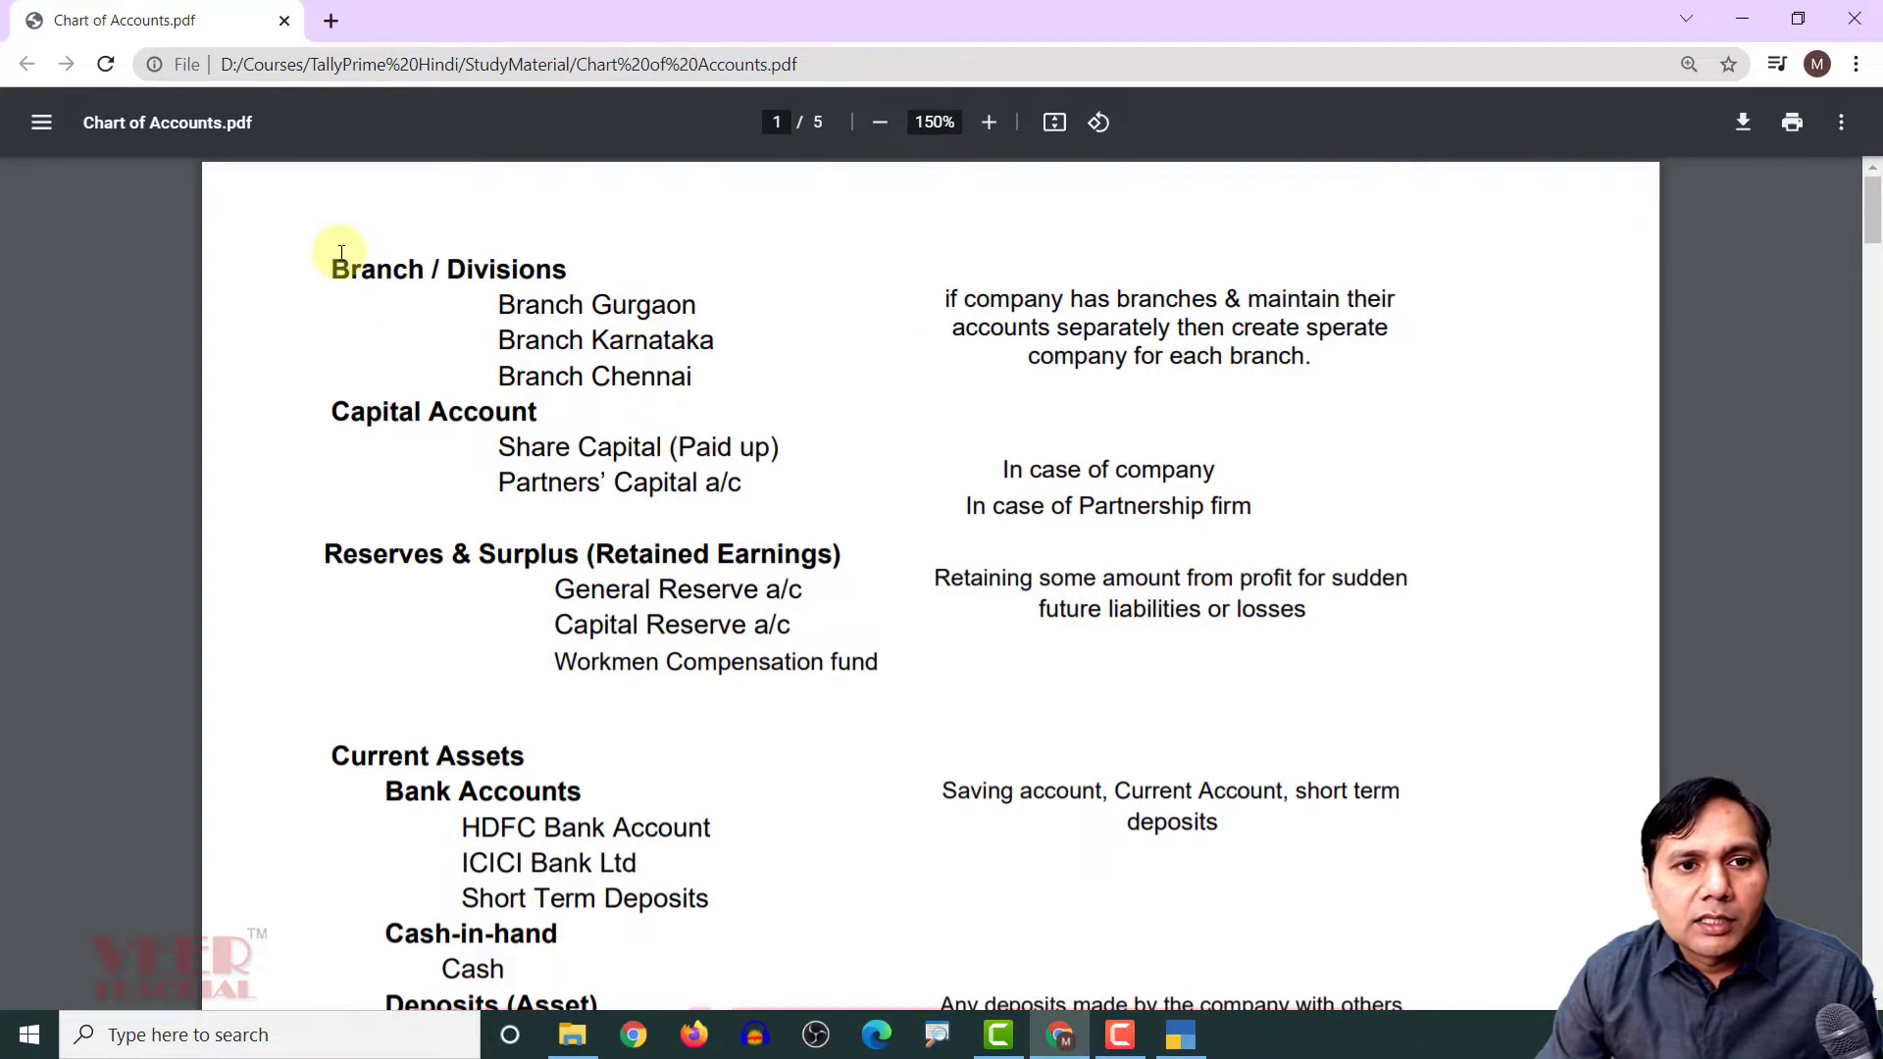
{"action": "key", "text": "alt+Tab"}
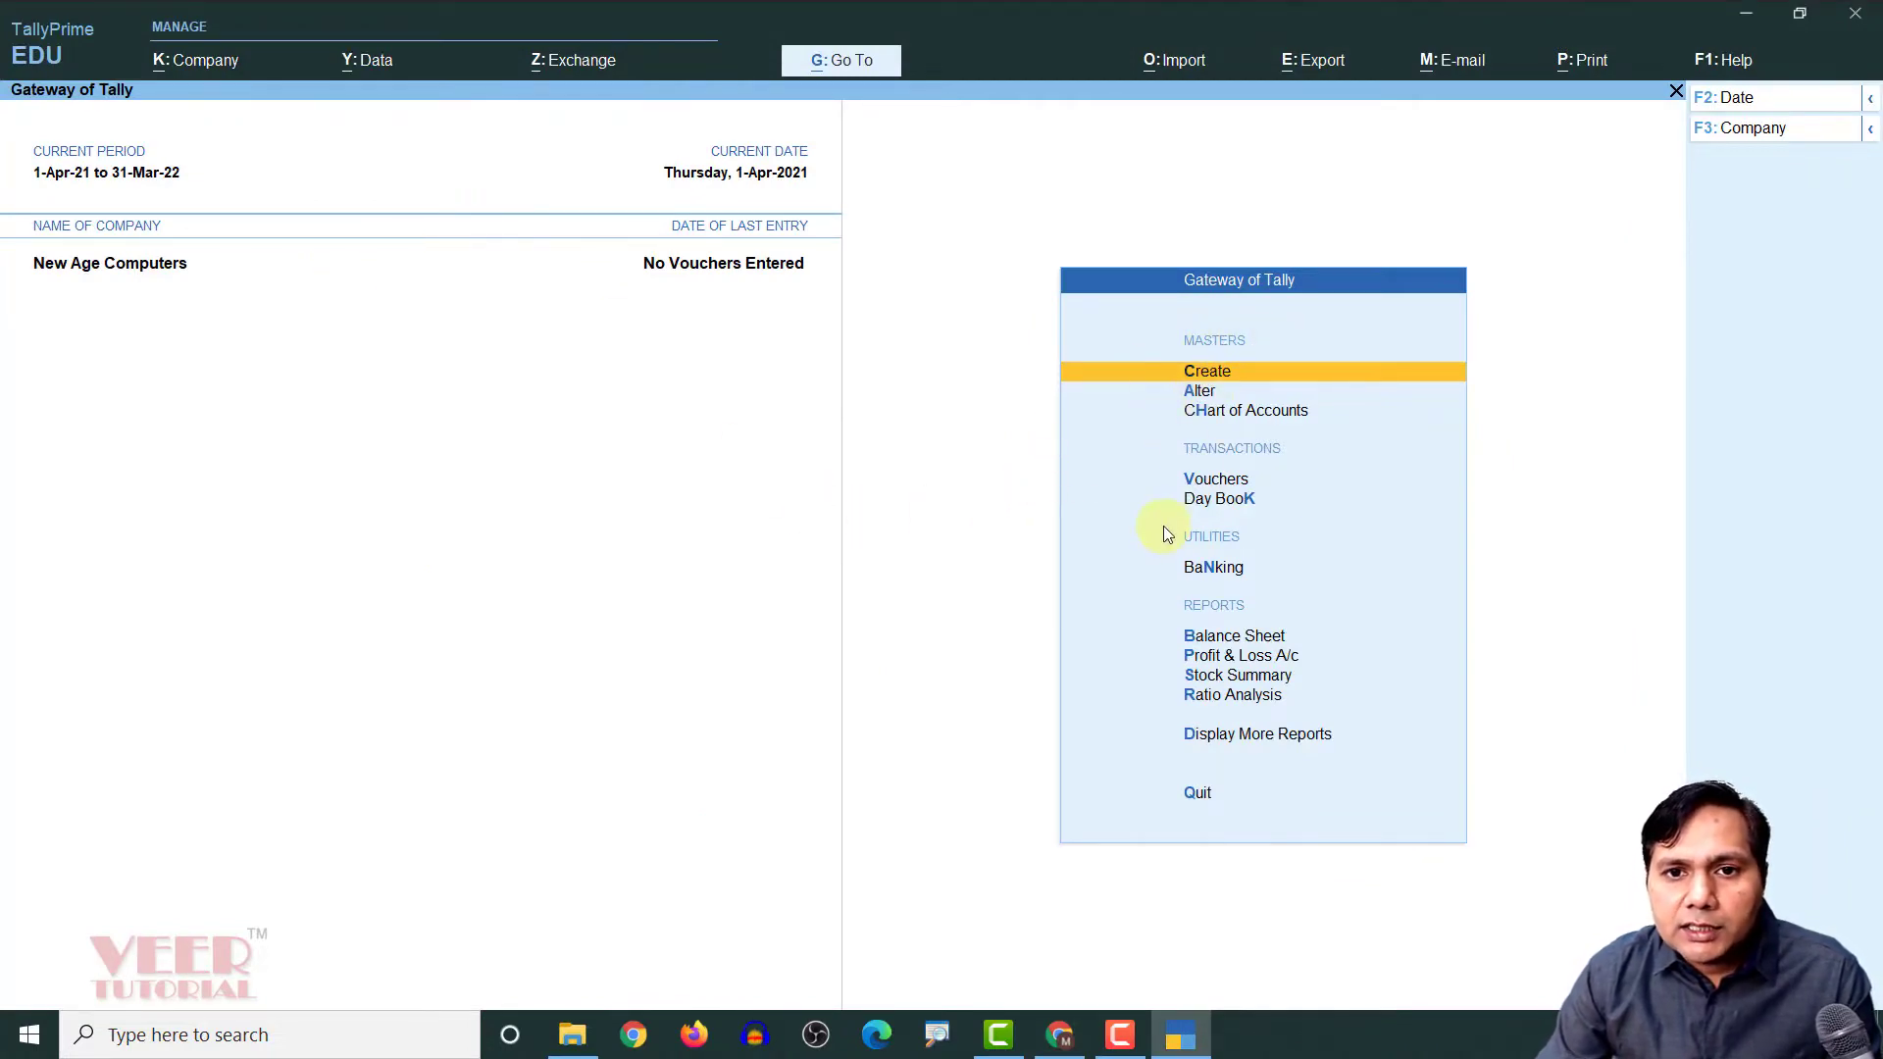
{"action": "key", "text": "Down"}
{"action": "key", "text": "Down"}
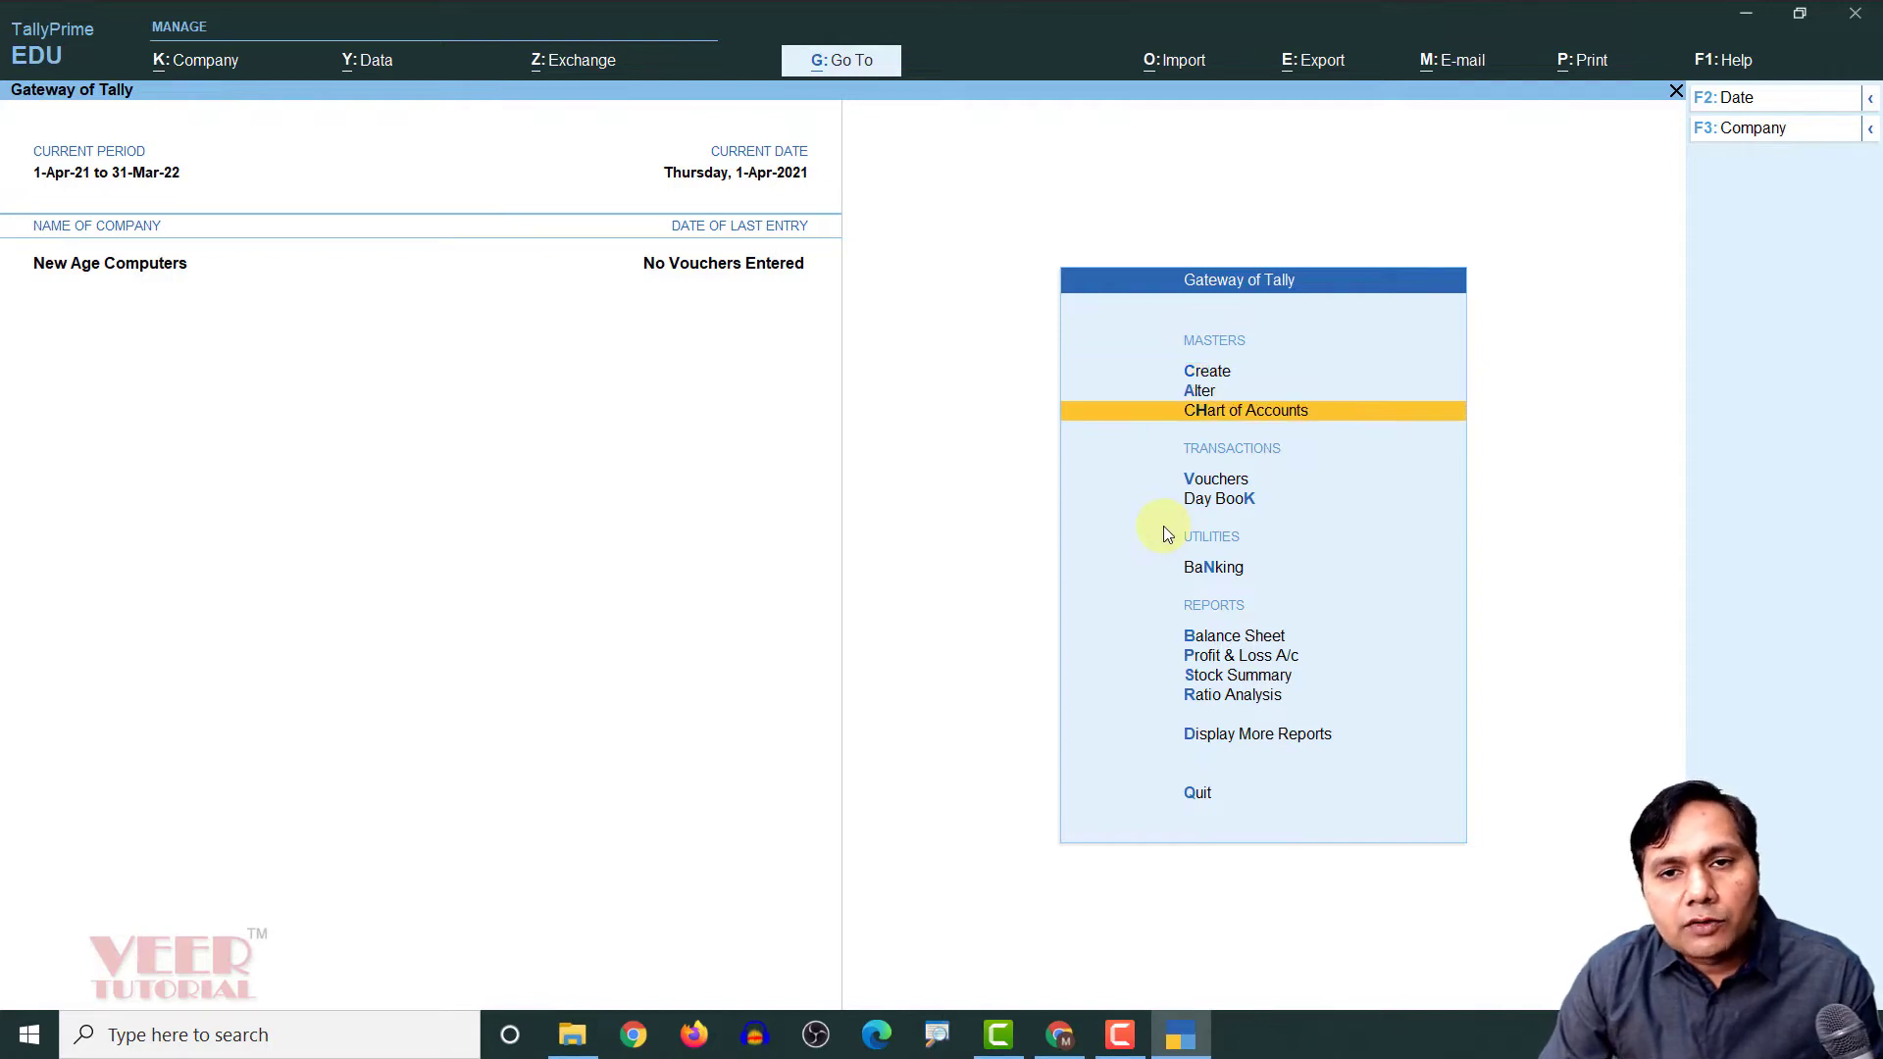
{"action": "key", "text": "Return"}
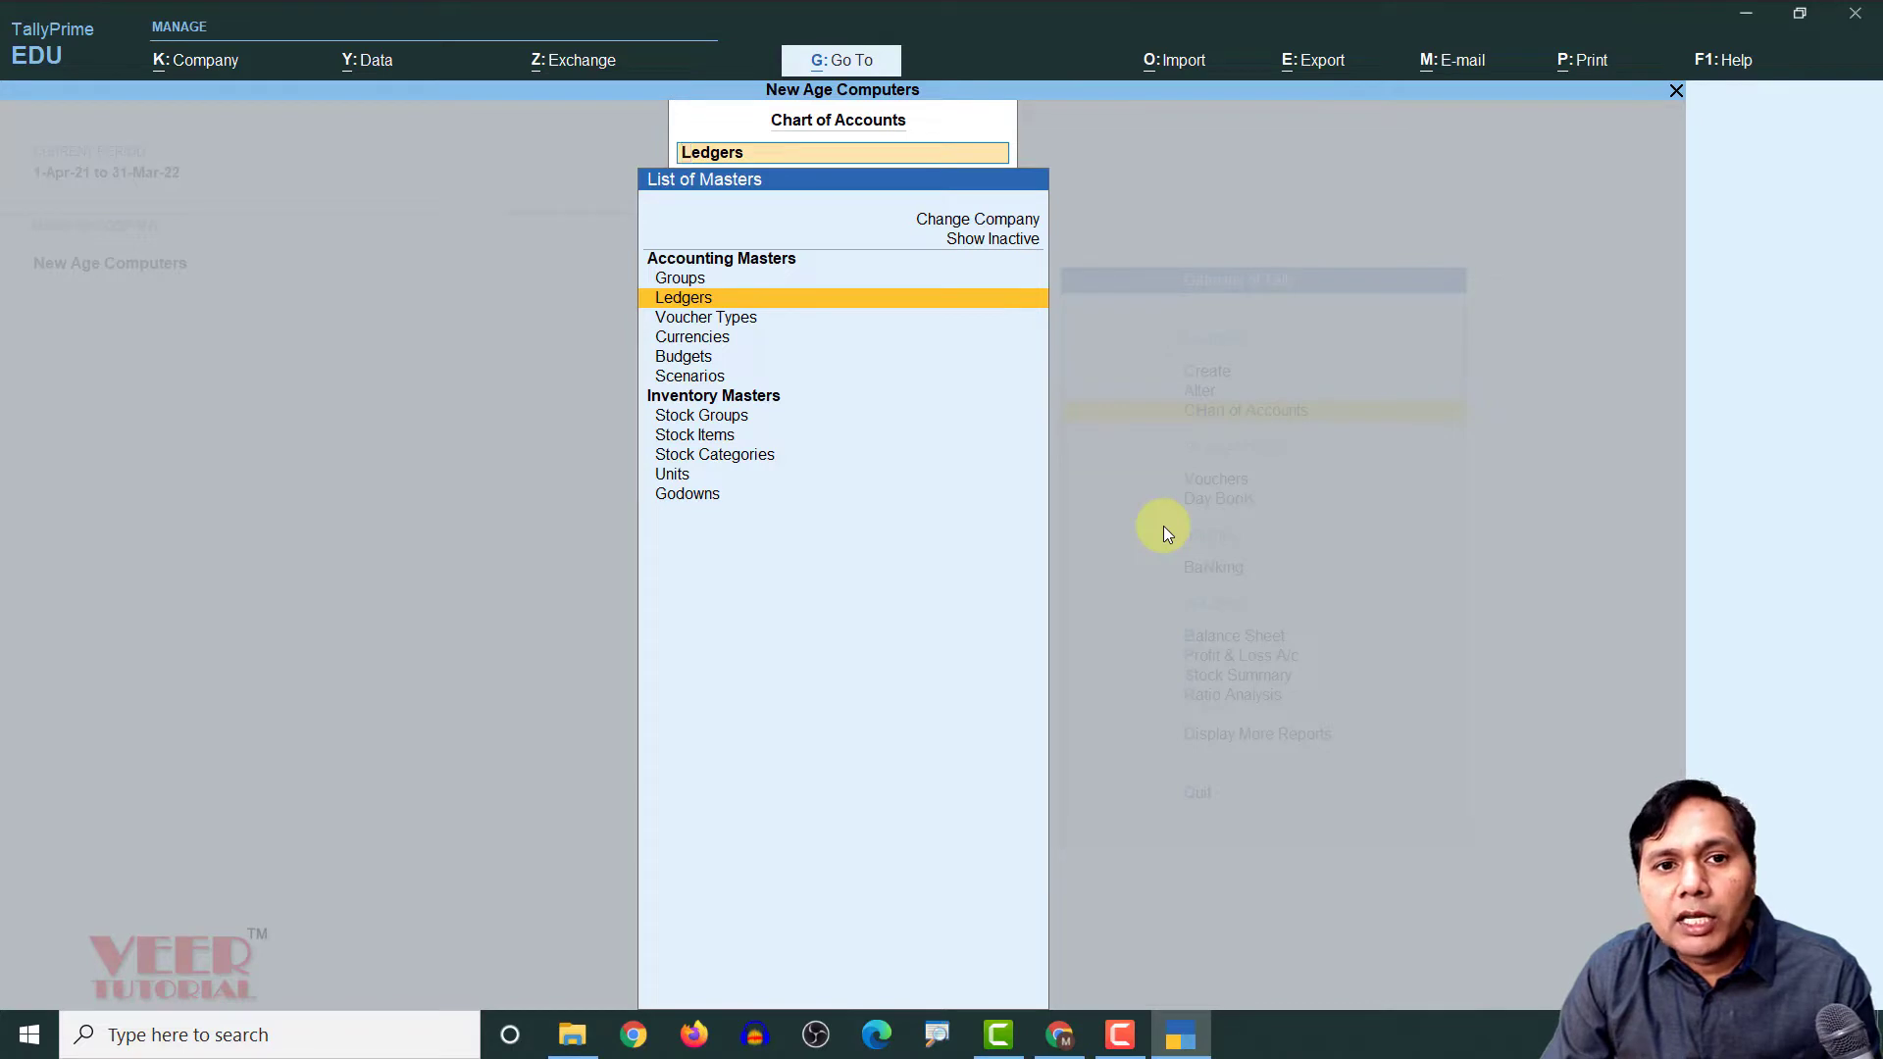
{"action": "key", "text": "Return"}
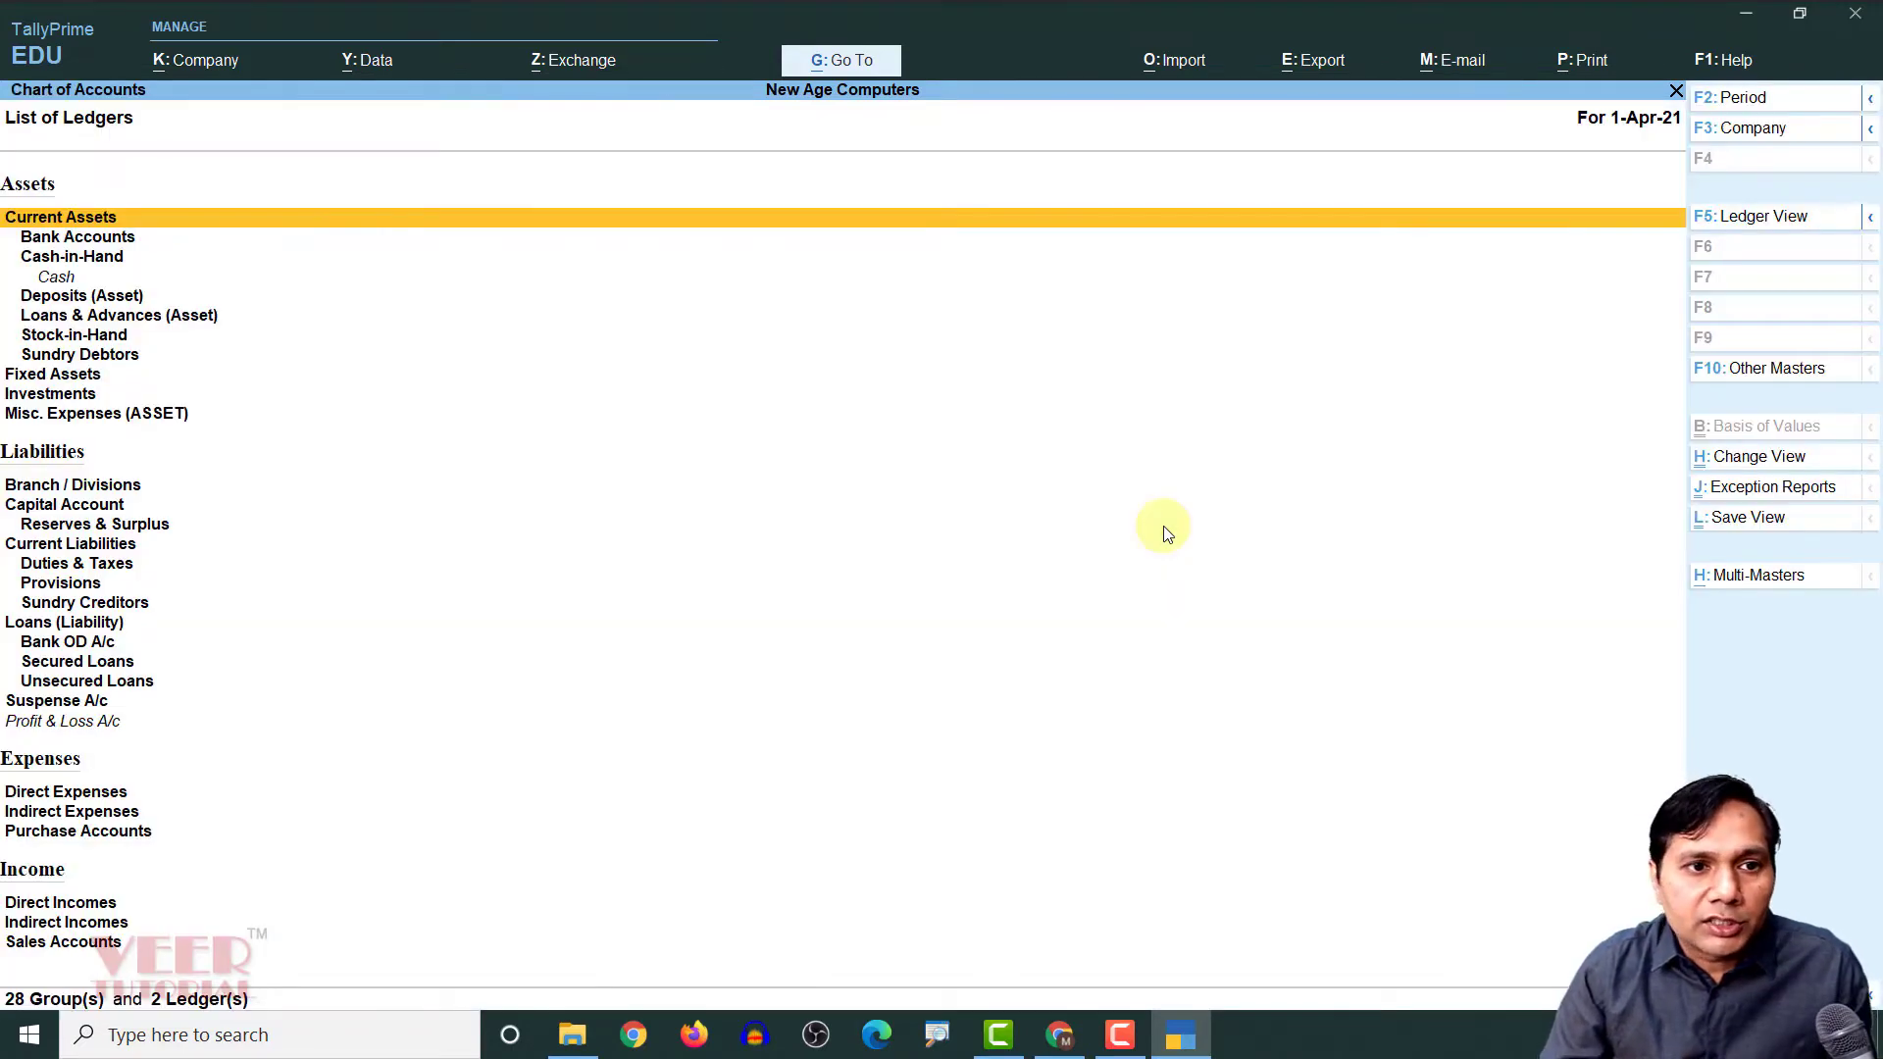
Examine the account groups under Assets, Liabilities, Expenses and Income in the ledger list, and return to the Gateway of Tally
{"action": "key", "text": "Down"}
{"action": "key", "text": "Down"}
{"action": "key", "text": "Down"}
{"action": "key", "text": "Down"}
{"action": "key", "text": "Down"}
{"action": "key", "text": "Down"}
{"action": "key", "text": "Down"}
{"action": "key", "text": "Down"}
{"action": "key", "text": "Down"}
{"action": "key", "text": "Down"}
{"action": "key", "text": "Down"}
{"action": "key", "text": "Down"}
{"action": "key", "text": "Down"}
{"action": "key", "text": "Down"}
{"action": "key", "text": "Down"}
{"action": "key", "text": "Down"}
{"action": "key", "text": "Down"}
{"action": "key", "text": "Down"}
{"action": "key", "text": "Down"}
{"action": "key", "text": "Down"}
{"action": "key", "text": "Home"}
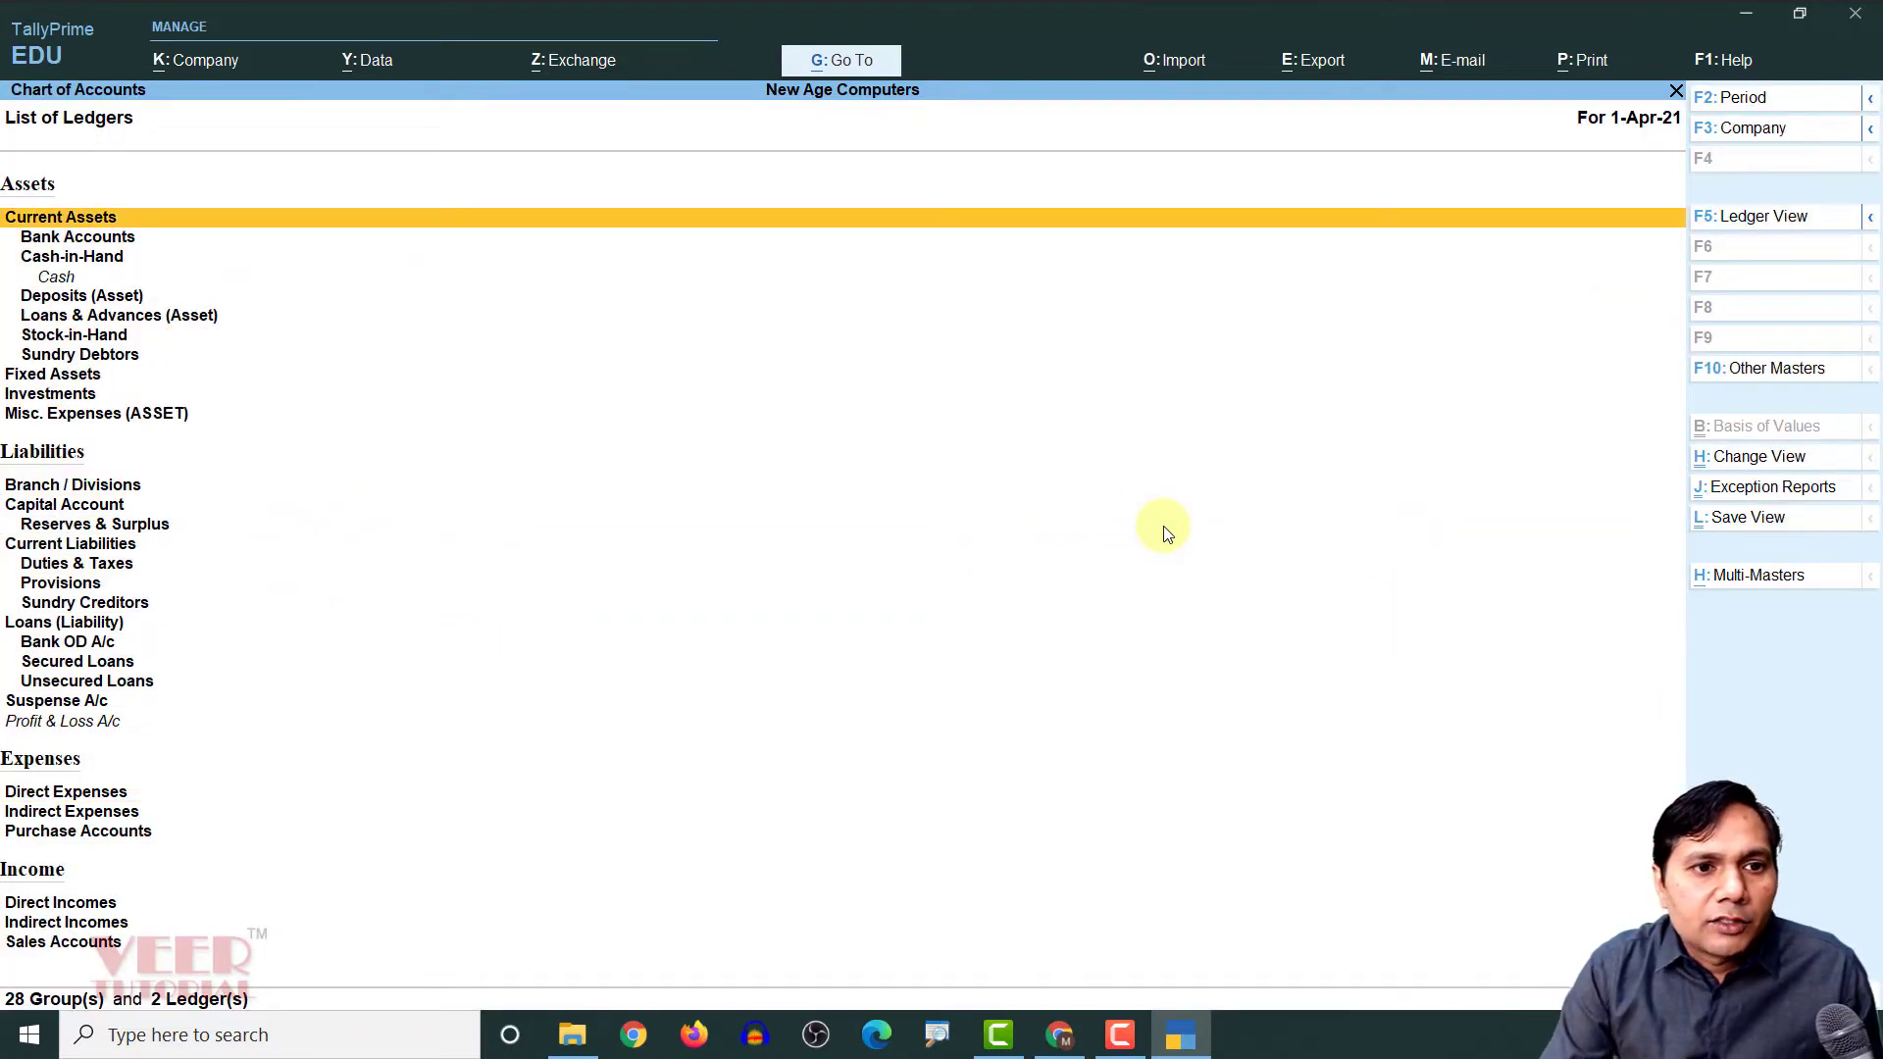
{"action": "key", "text": "Down"}
{"action": "key", "text": "End"}
{"action": "key", "text": "Home"}
{"action": "key", "text": "End"}
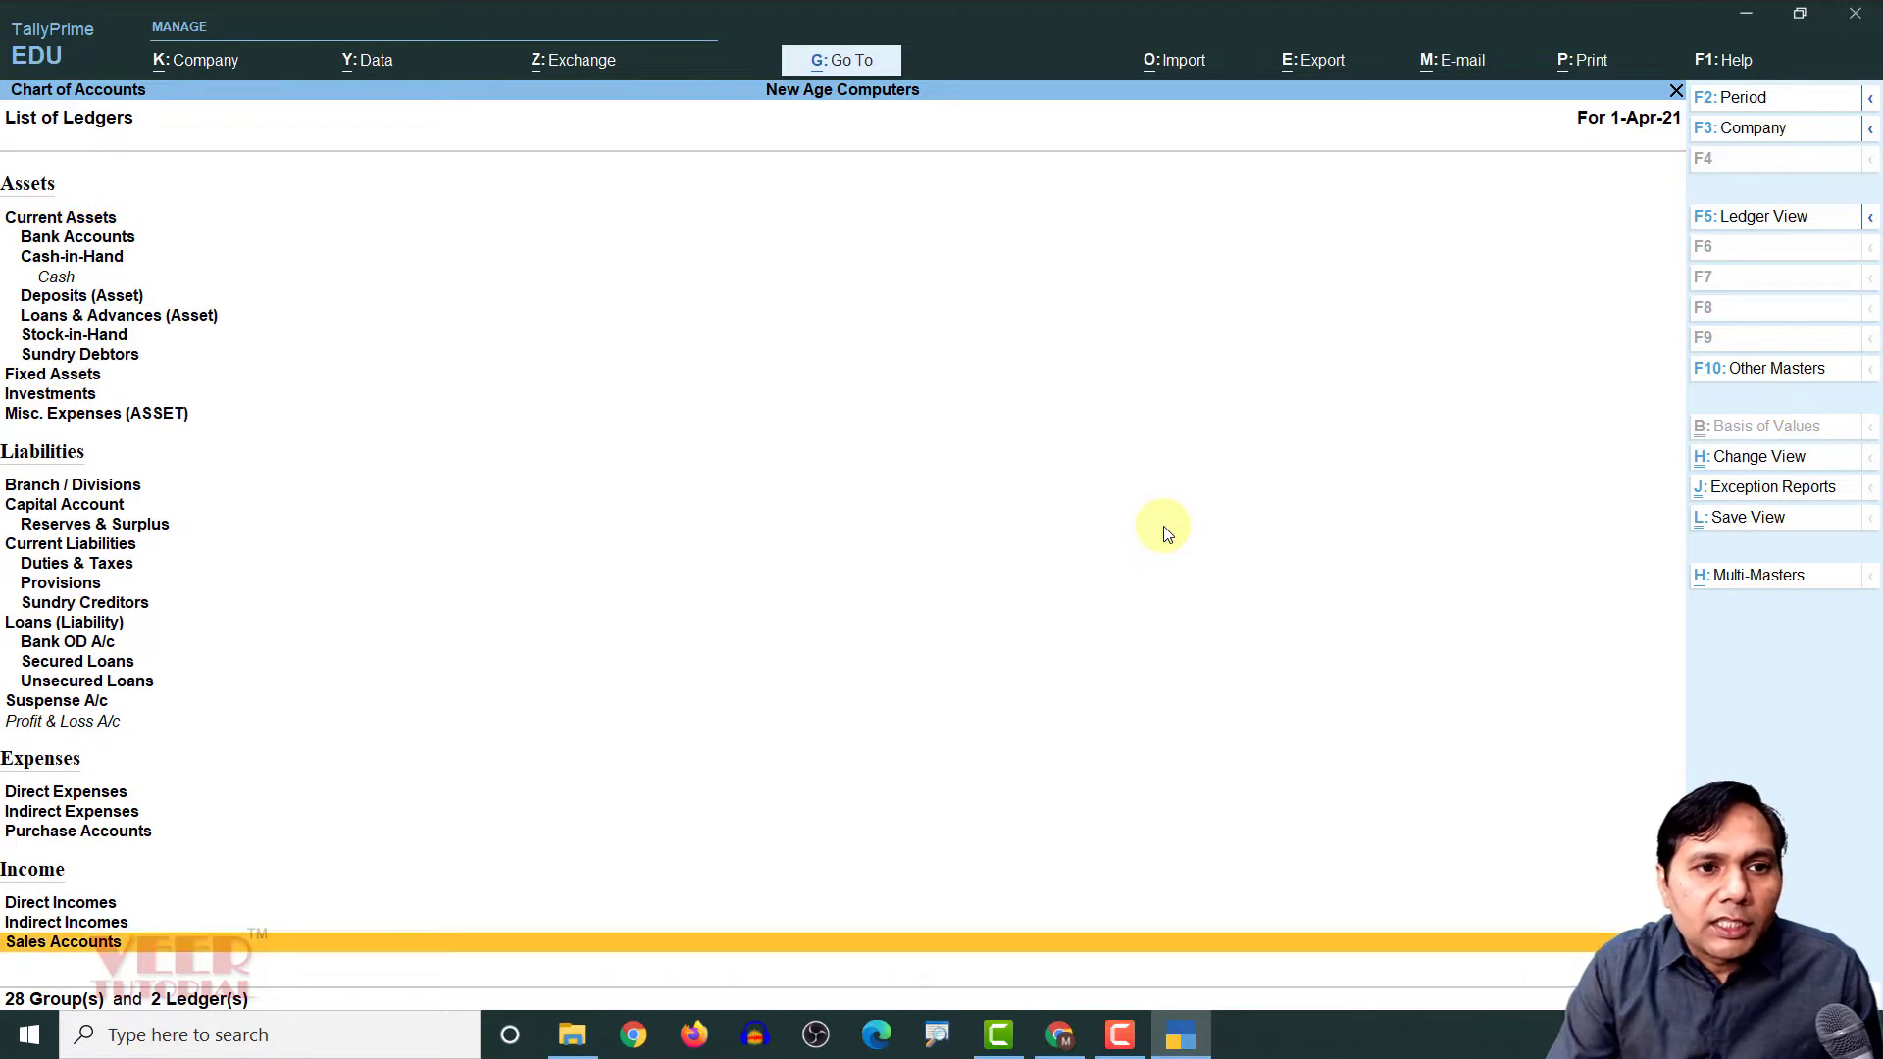
{"action": "key", "text": "Up"}
{"action": "key", "text": "Home"}
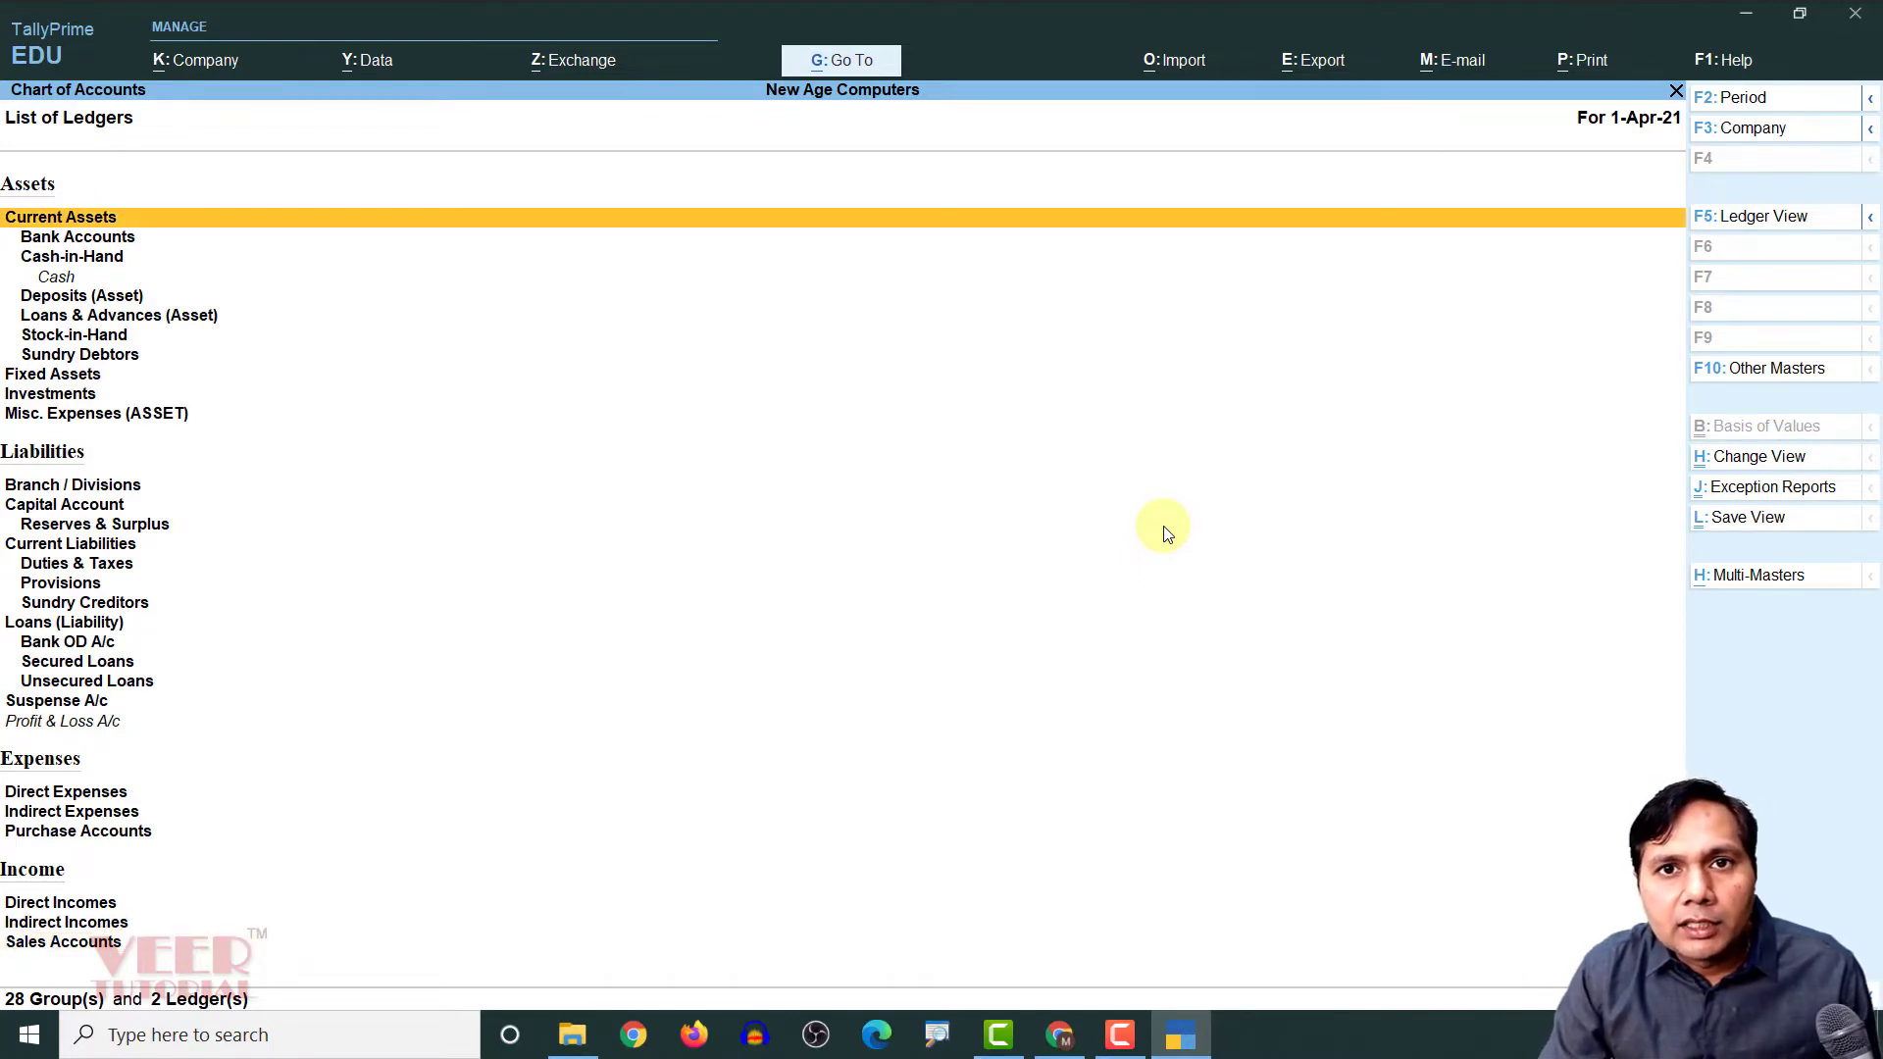
{"action": "key", "text": "Down"}
{"action": "key", "text": "Up"}
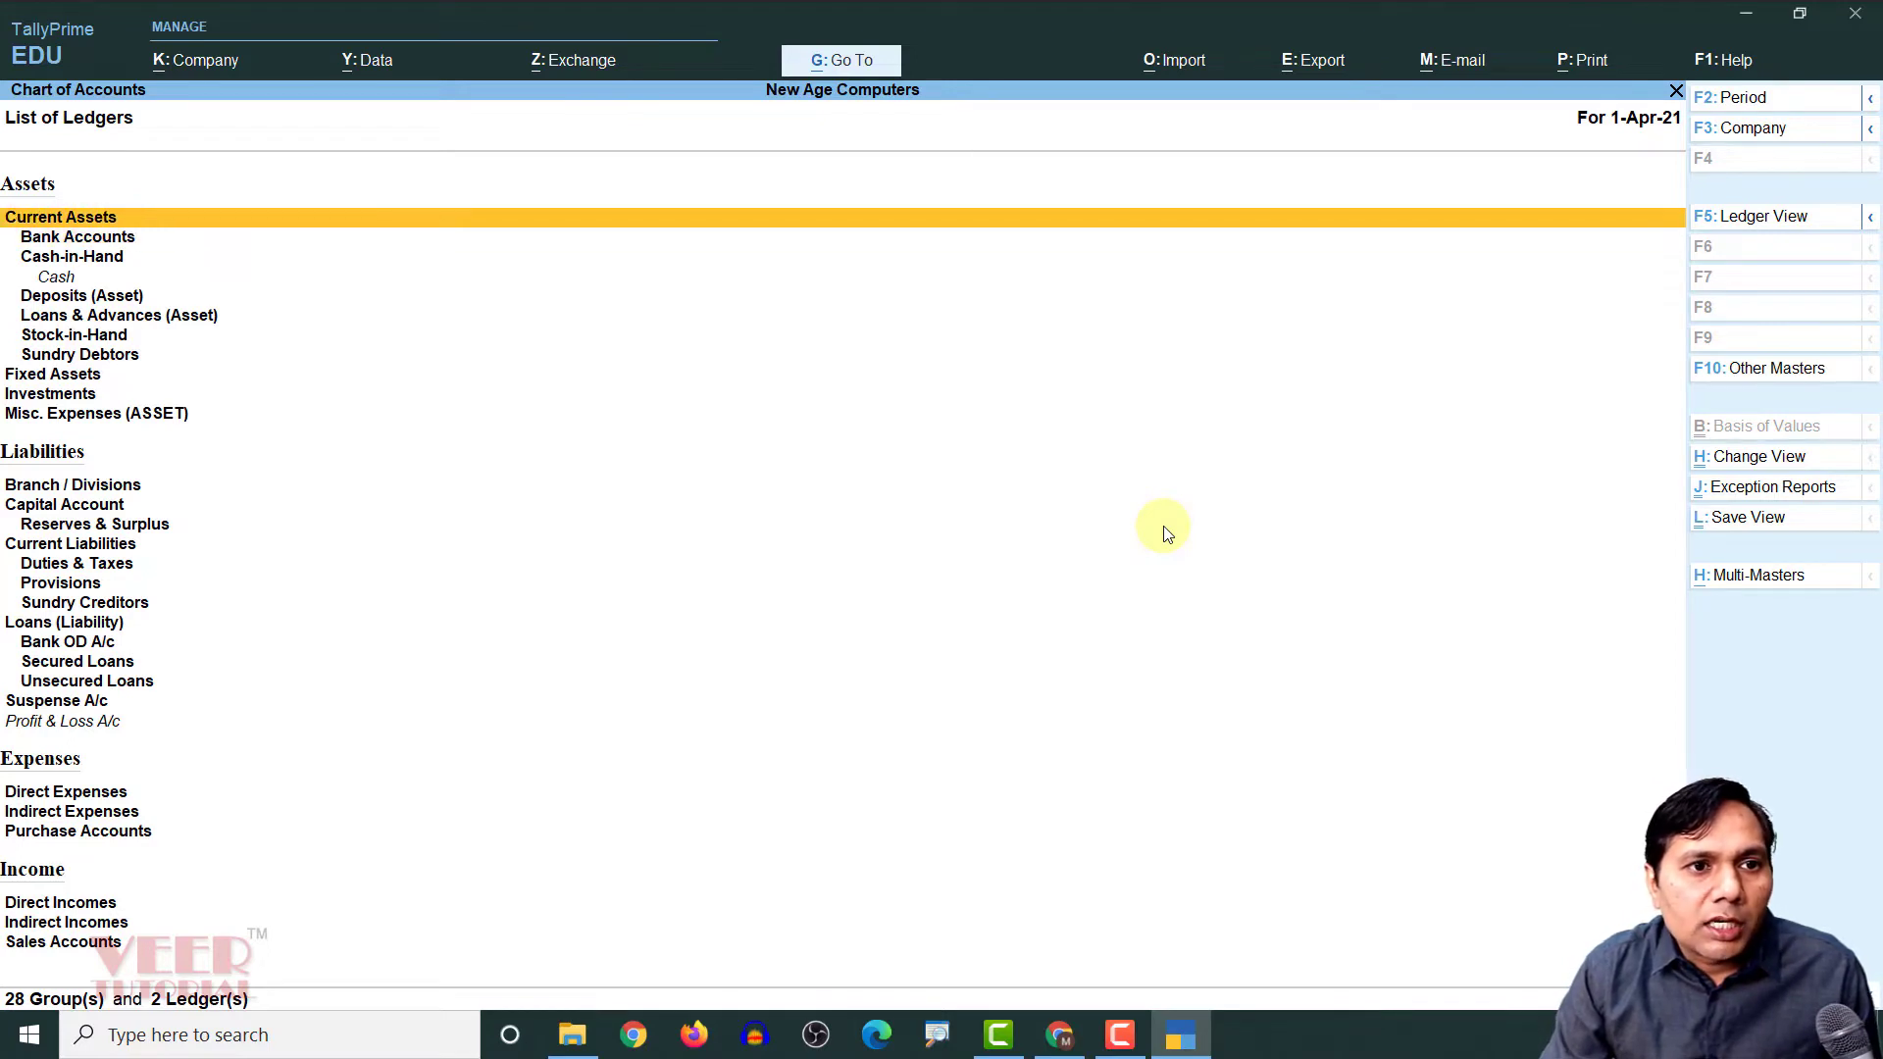
{"action": "key", "text": "Down"}
{"action": "key", "text": "Down"}
{"action": "key", "text": "Down"}
{"action": "key", "text": "Down"}
{"action": "key", "text": "Down"}
{"action": "key", "text": "Down"}
{"action": "key", "text": "Down"}
{"action": "key", "text": "Down"}
{"action": "key", "text": "Down"}
{"action": "key", "text": "Down"}
{"action": "key", "text": "Down"}
{"action": "key", "text": "Down"}
{"action": "key", "text": "Down"}
{"action": "key", "text": "Down"}
{"action": "key", "text": "Down"}
{"action": "key", "text": "Down"}
{"action": "key", "text": "Down"}
{"action": "key", "text": "Down"}
{"action": "key", "text": "Down"}
{"action": "key", "text": "Down"}
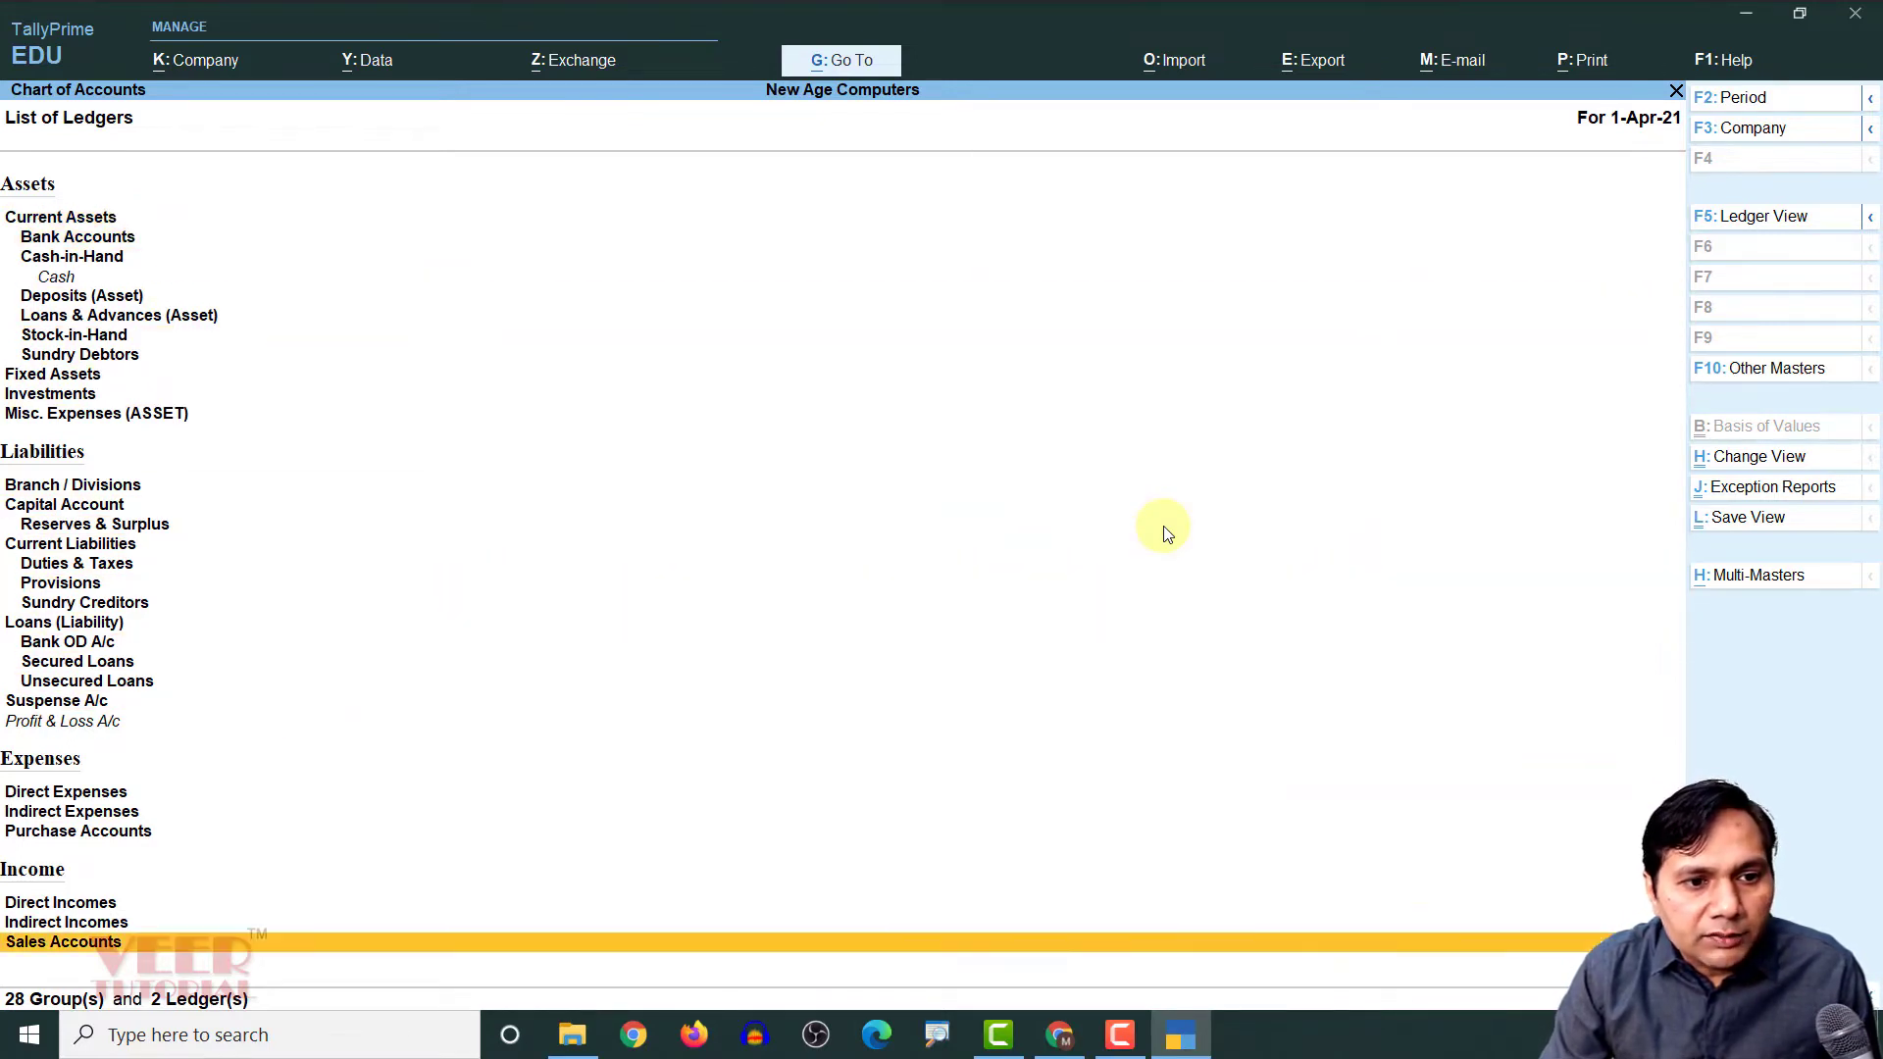
{"action": "key", "text": "Home"}
{"action": "key", "text": "Escape"}
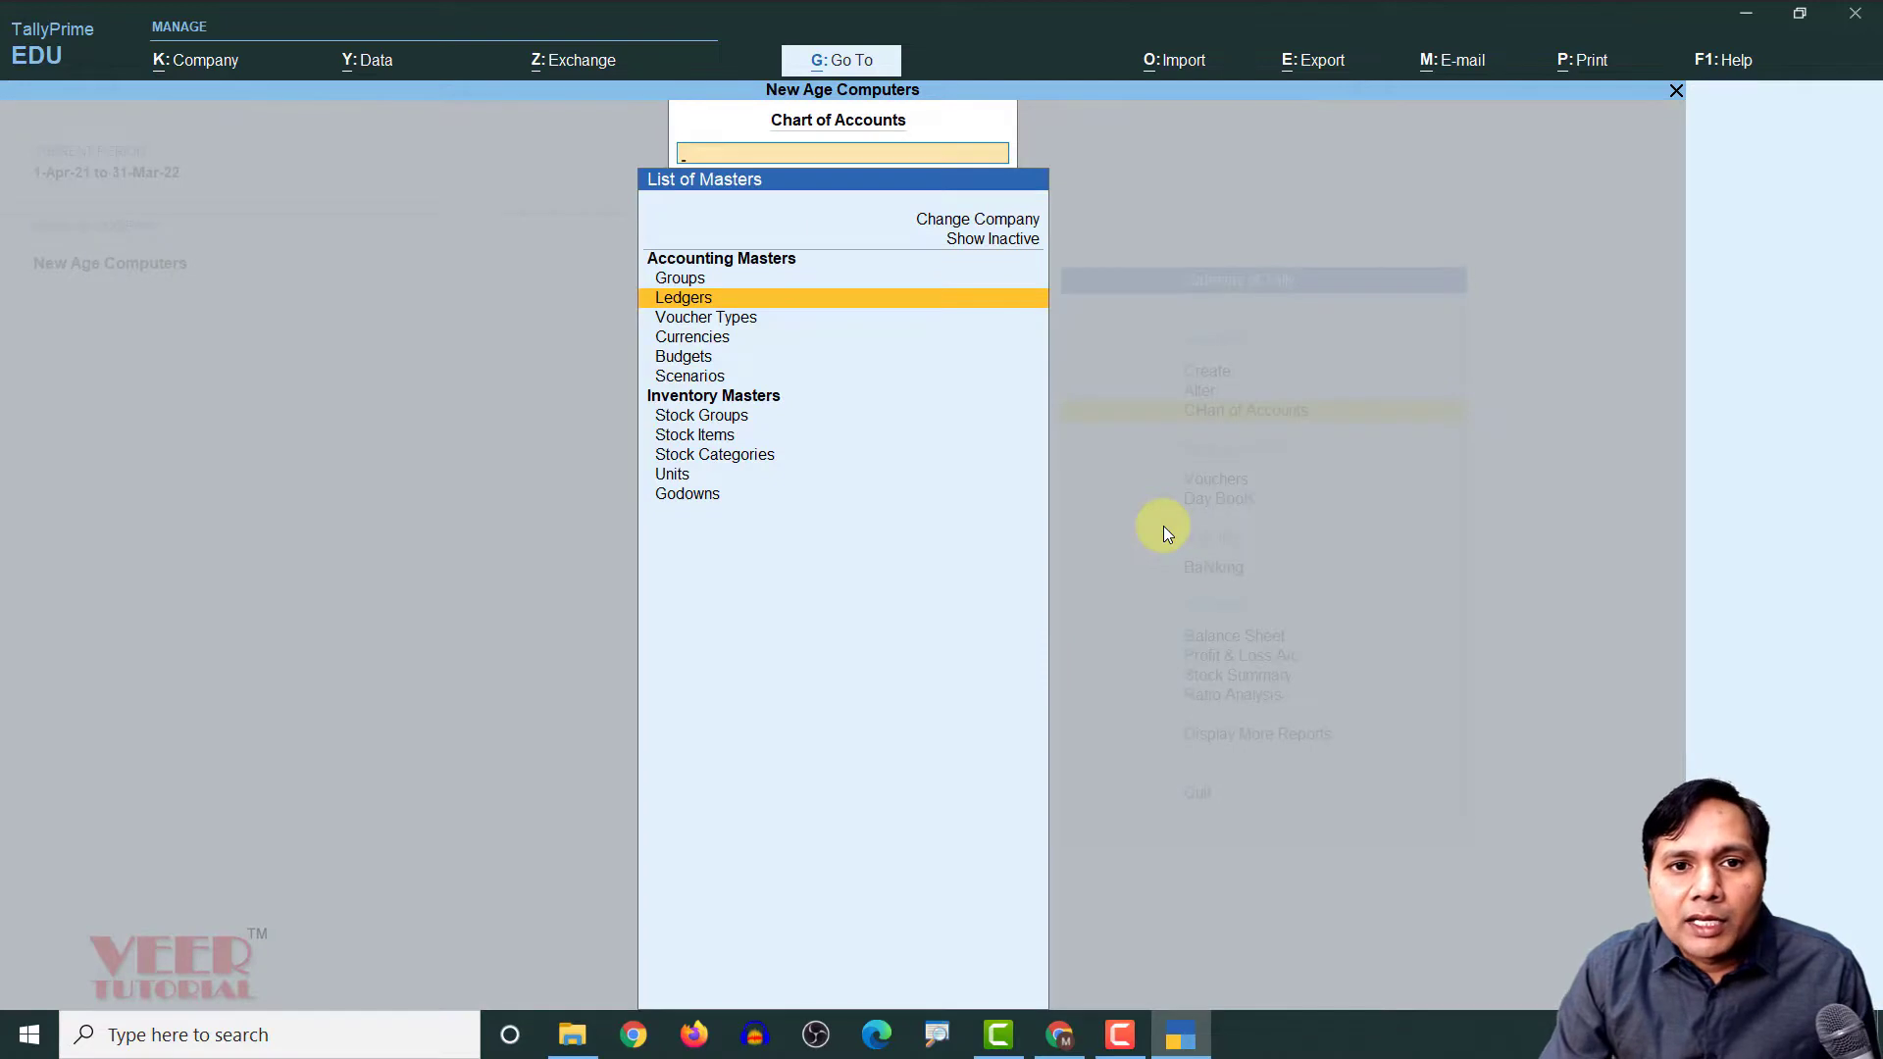
{"action": "key", "text": "Escape"}
Look through the master types available for creation and open the form for a new ledger
{"action": "key", "text": "Home"}
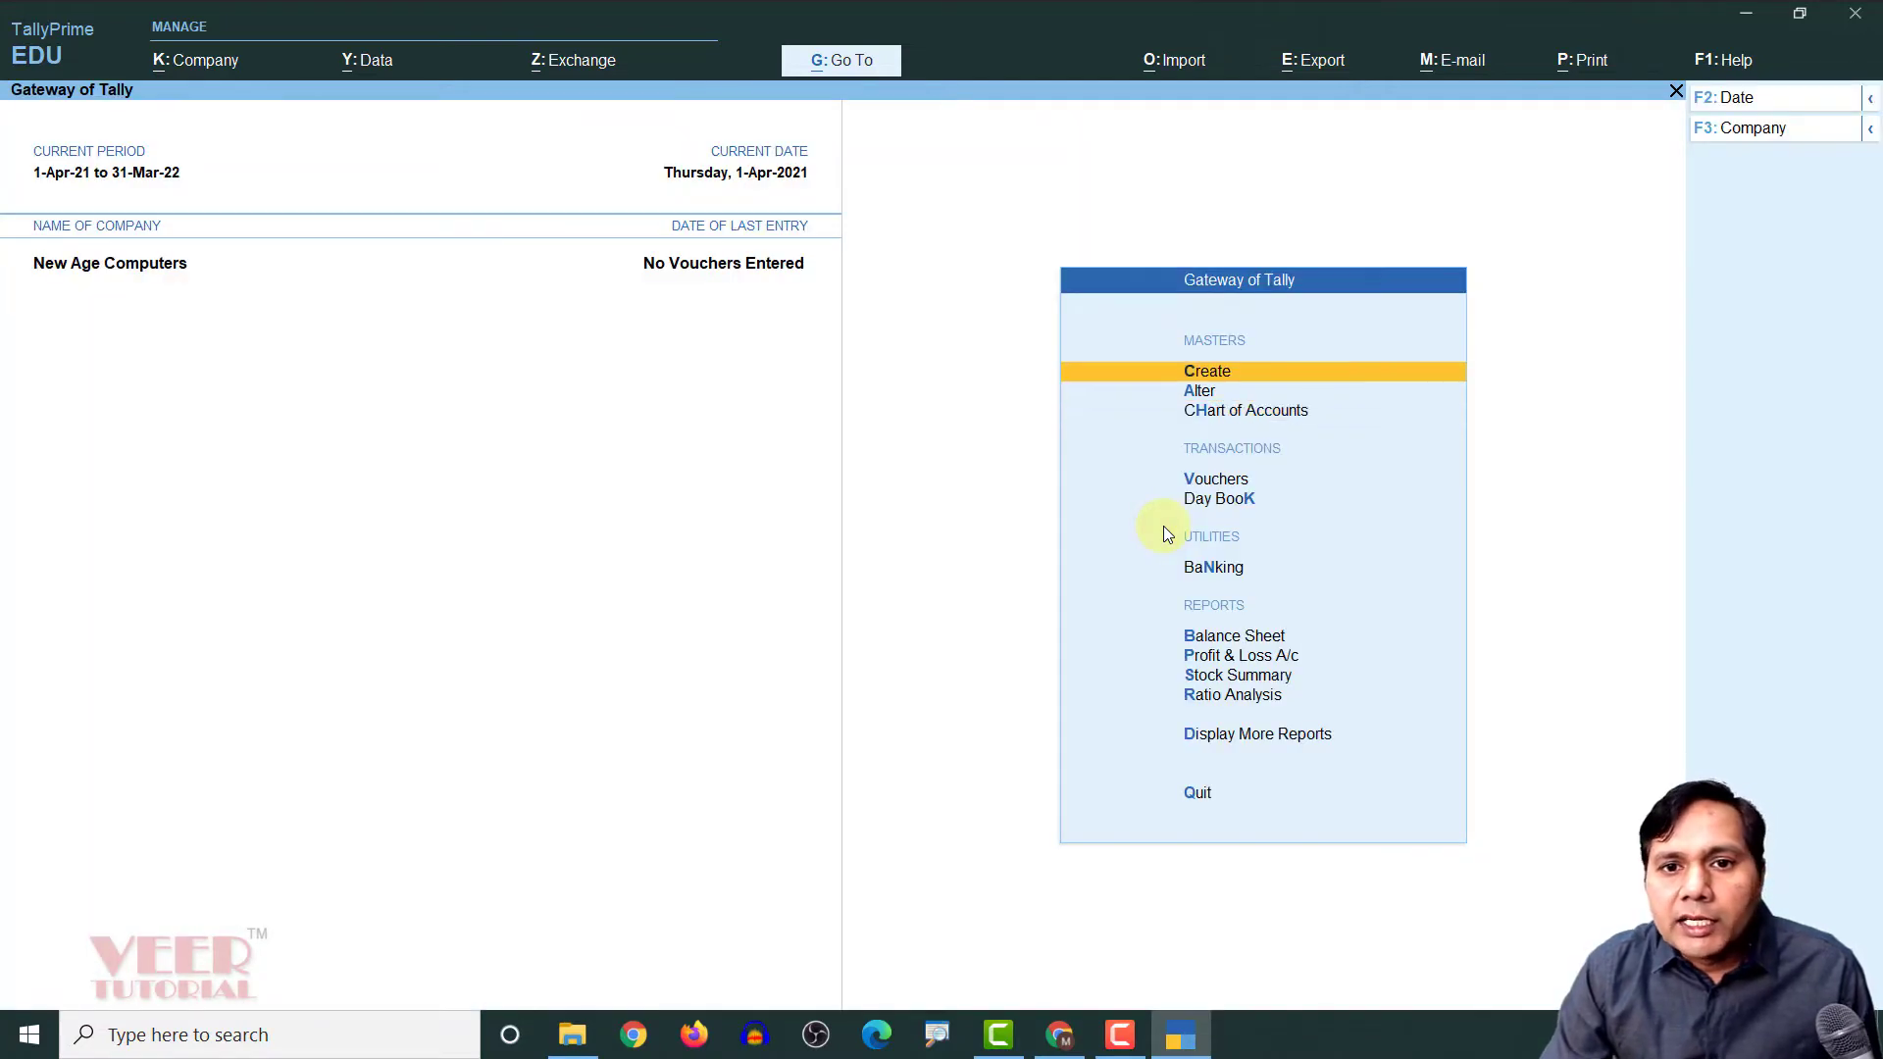
{"action": "key", "text": "Return"}
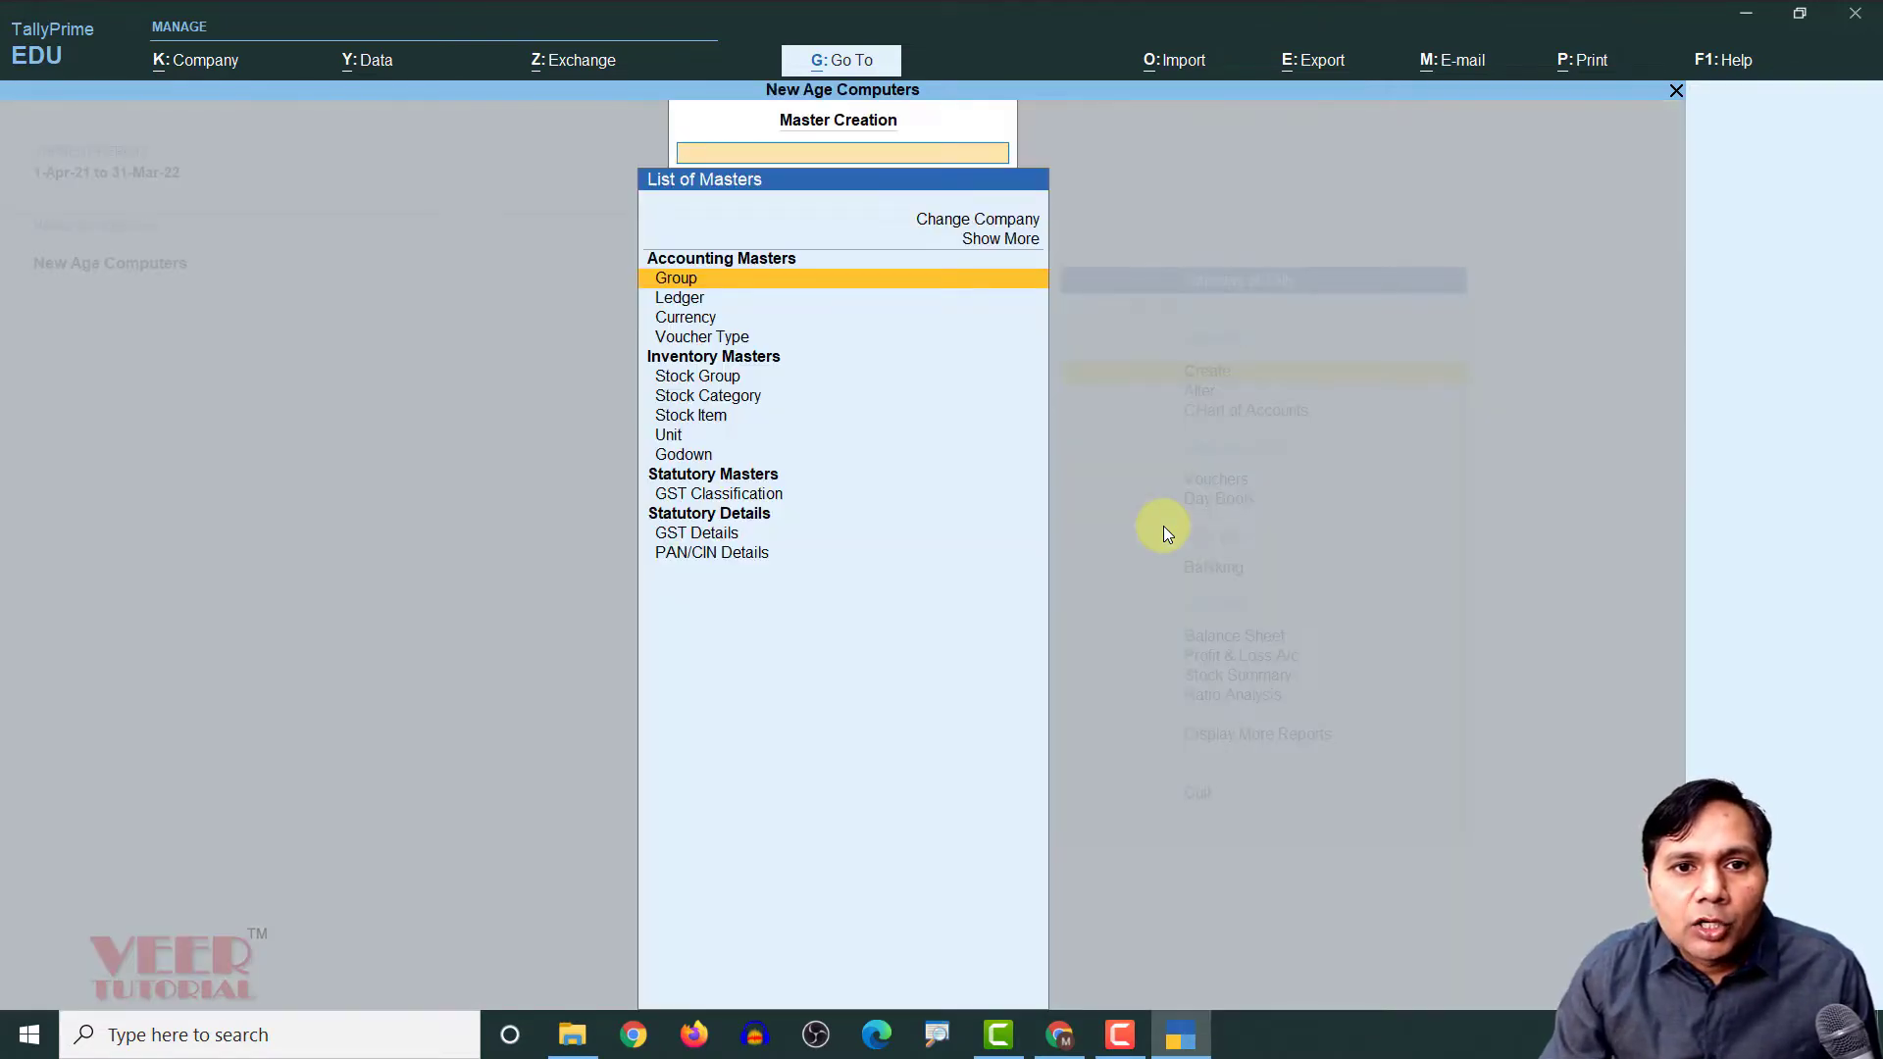
{"action": "key", "text": "Down"}
{"action": "key", "text": "Down"}
{"action": "key", "text": "Down"}
{"action": "key", "text": "Down"}
{"action": "key", "text": "Down"}
{"action": "key", "text": "Down"}
{"action": "key", "text": "Down"}
{"action": "key", "text": "Down"}
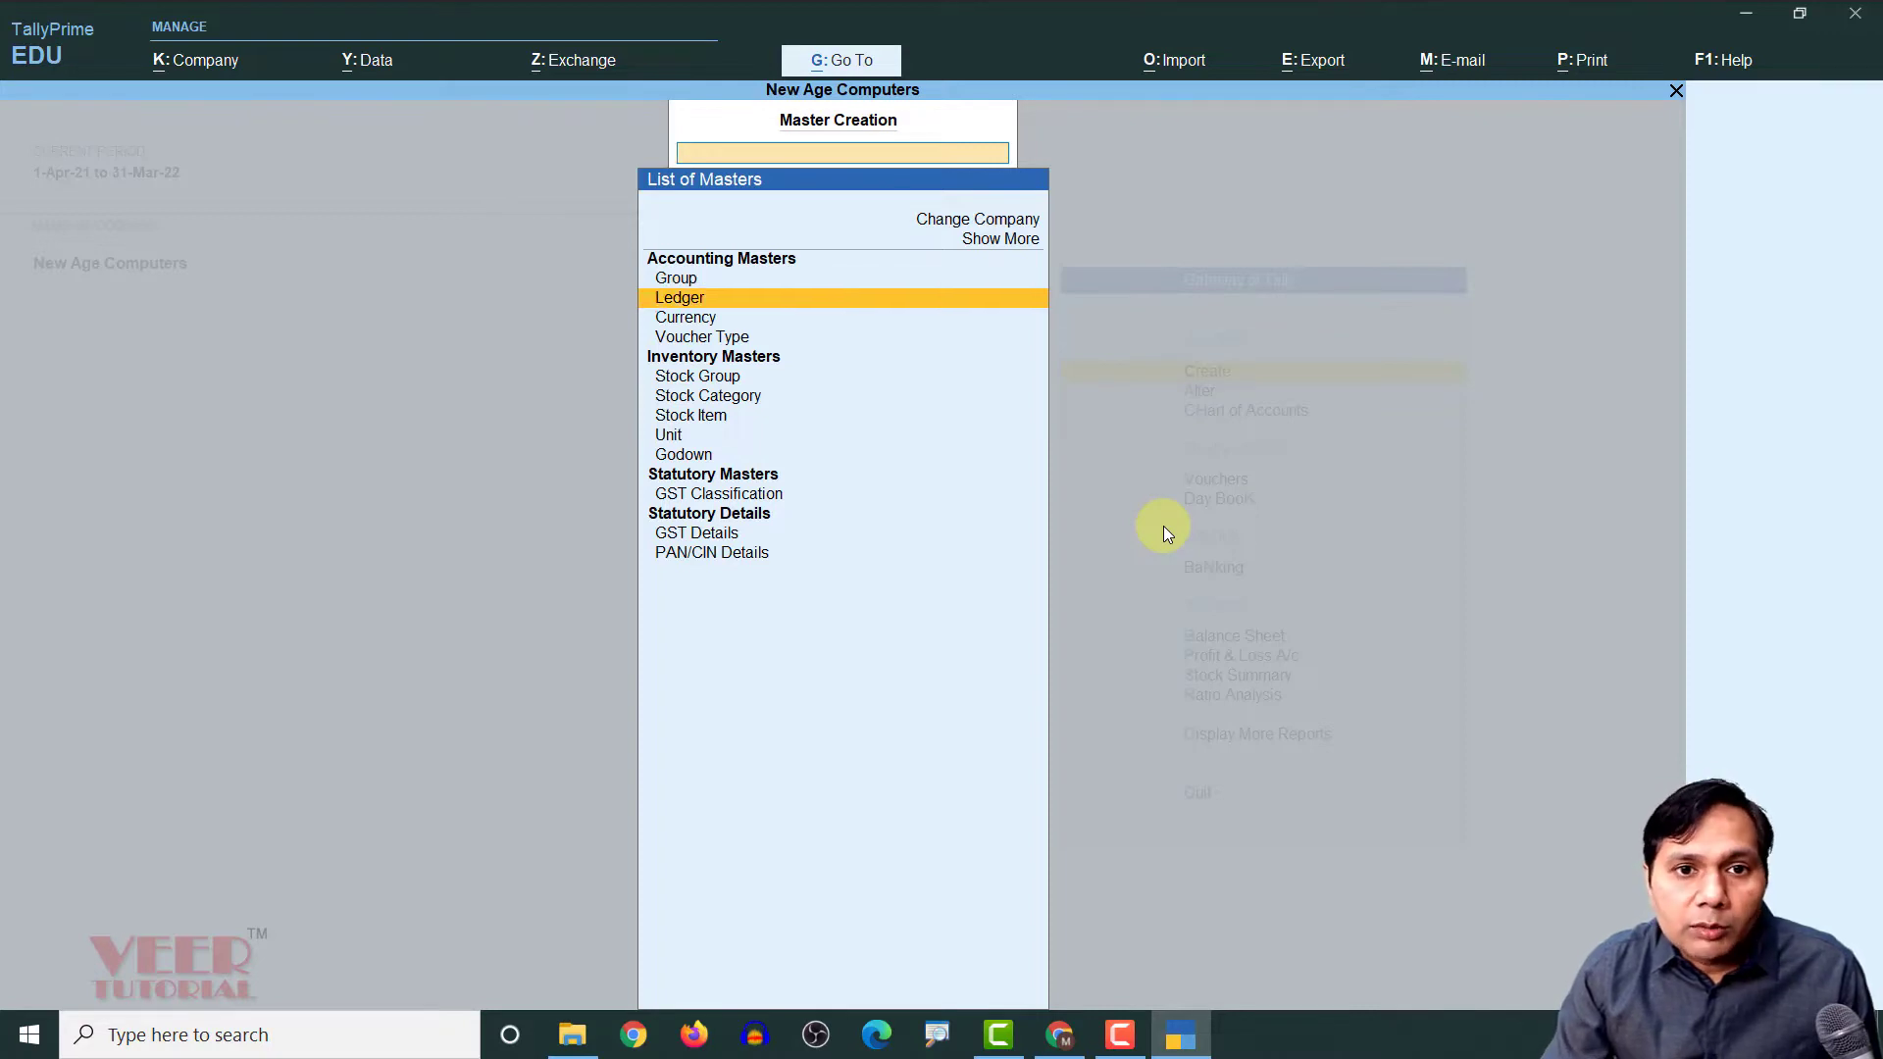
{"action": "key", "text": "Down"}
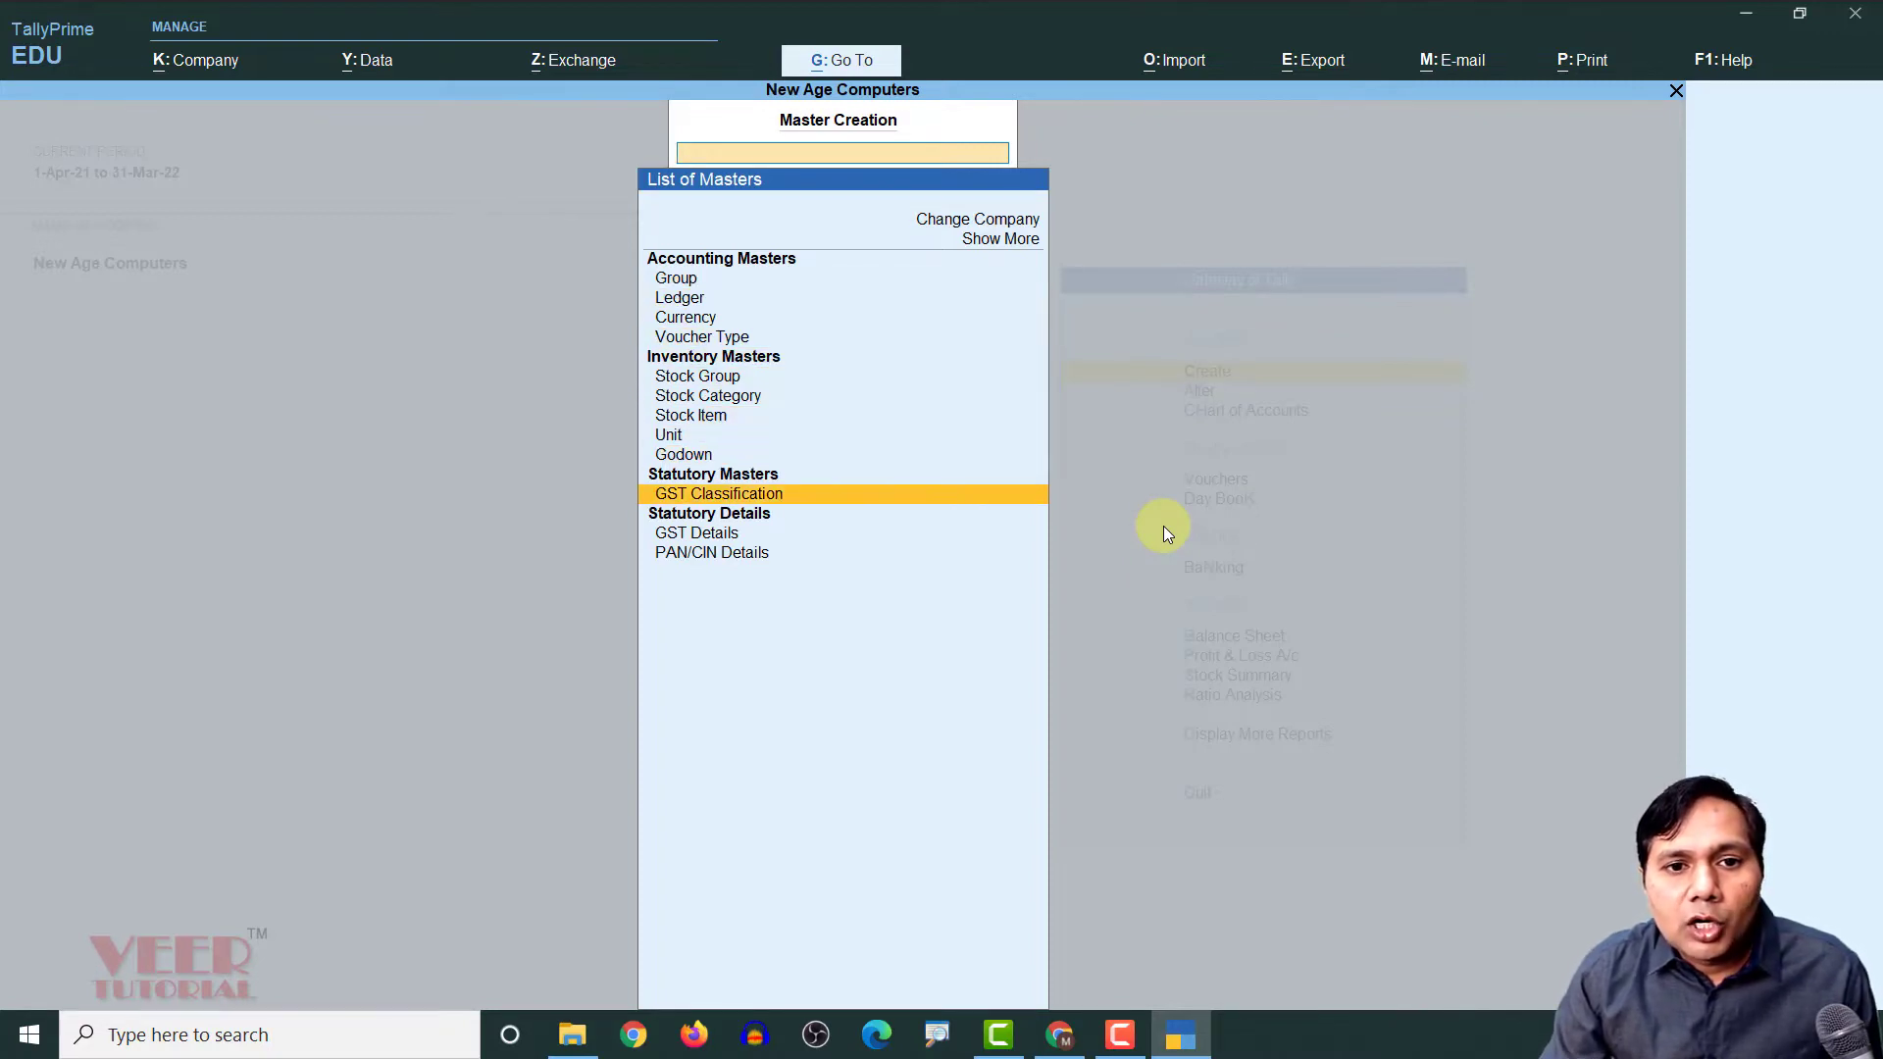
{"action": "key", "text": "Up"}
{"action": "key", "text": "Up"}
{"action": "key", "text": "Up"}
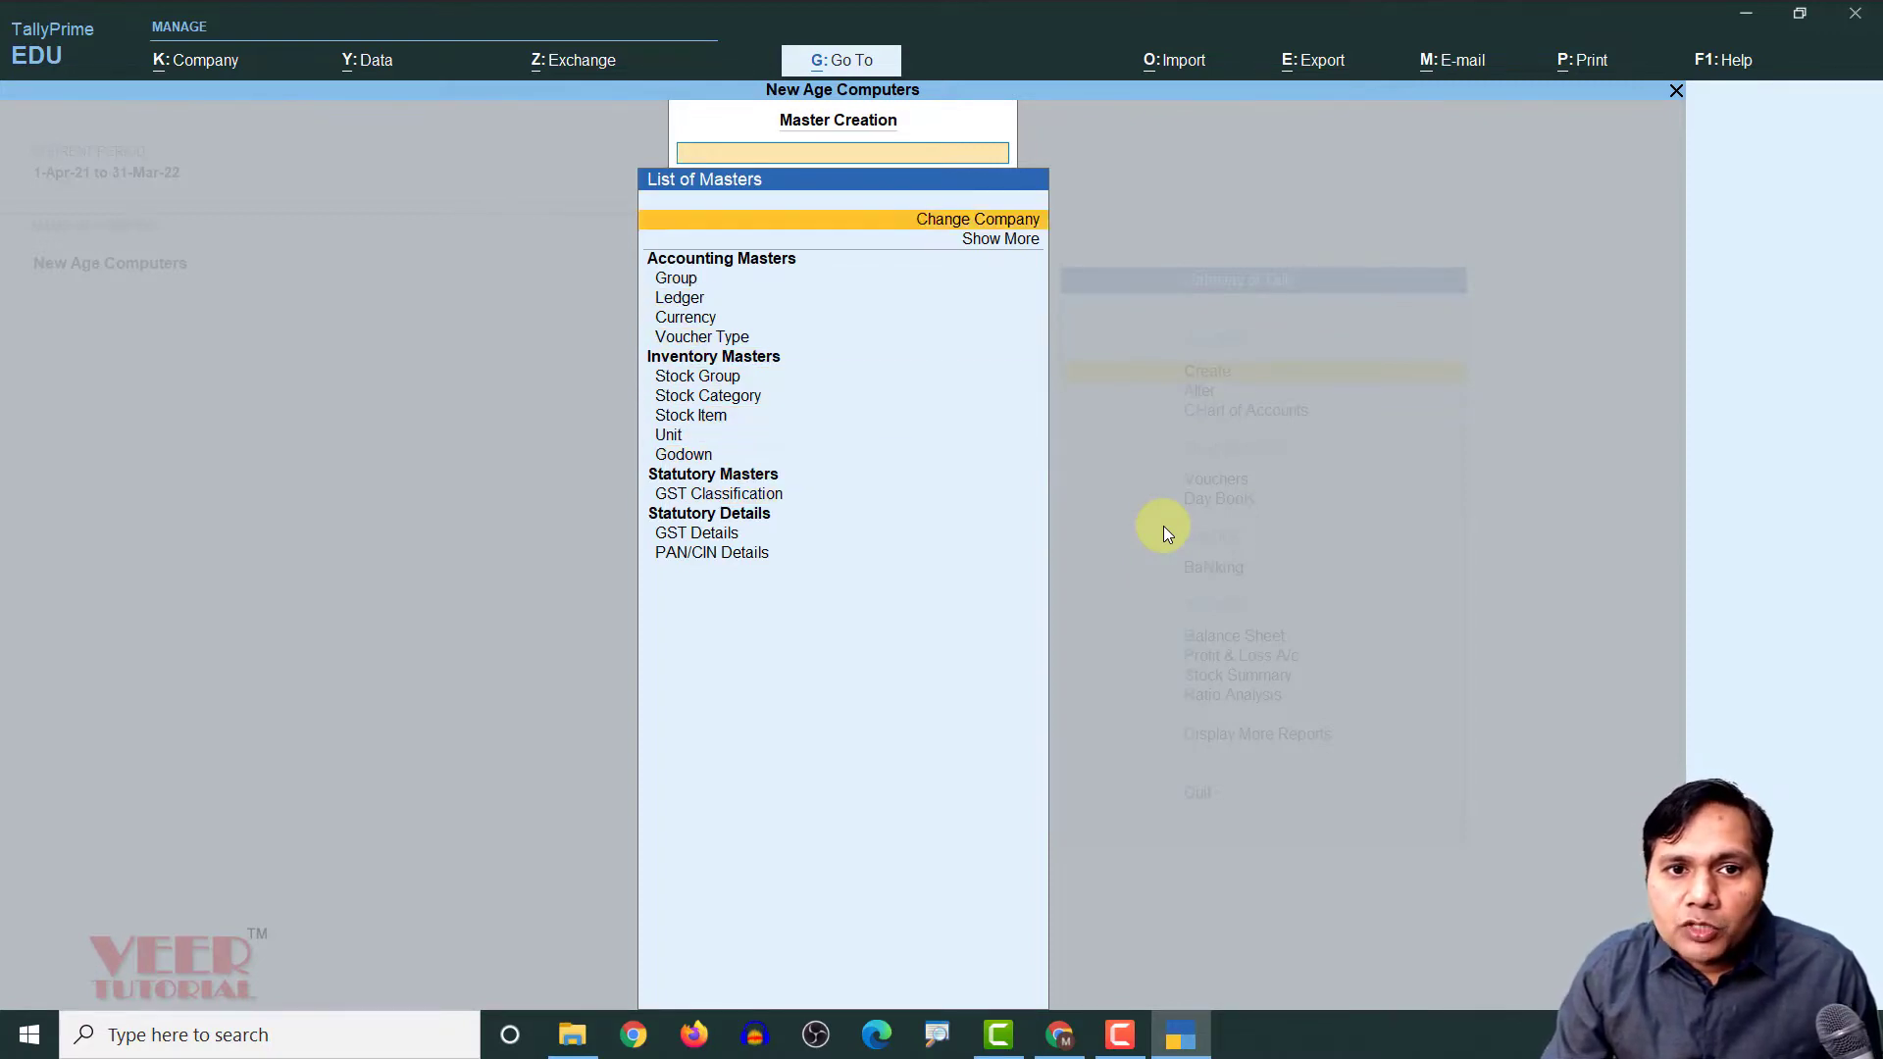
{"action": "key", "text": "Down"}
{"action": "key", "text": "Down"}
{"action": "key", "text": "Down"}
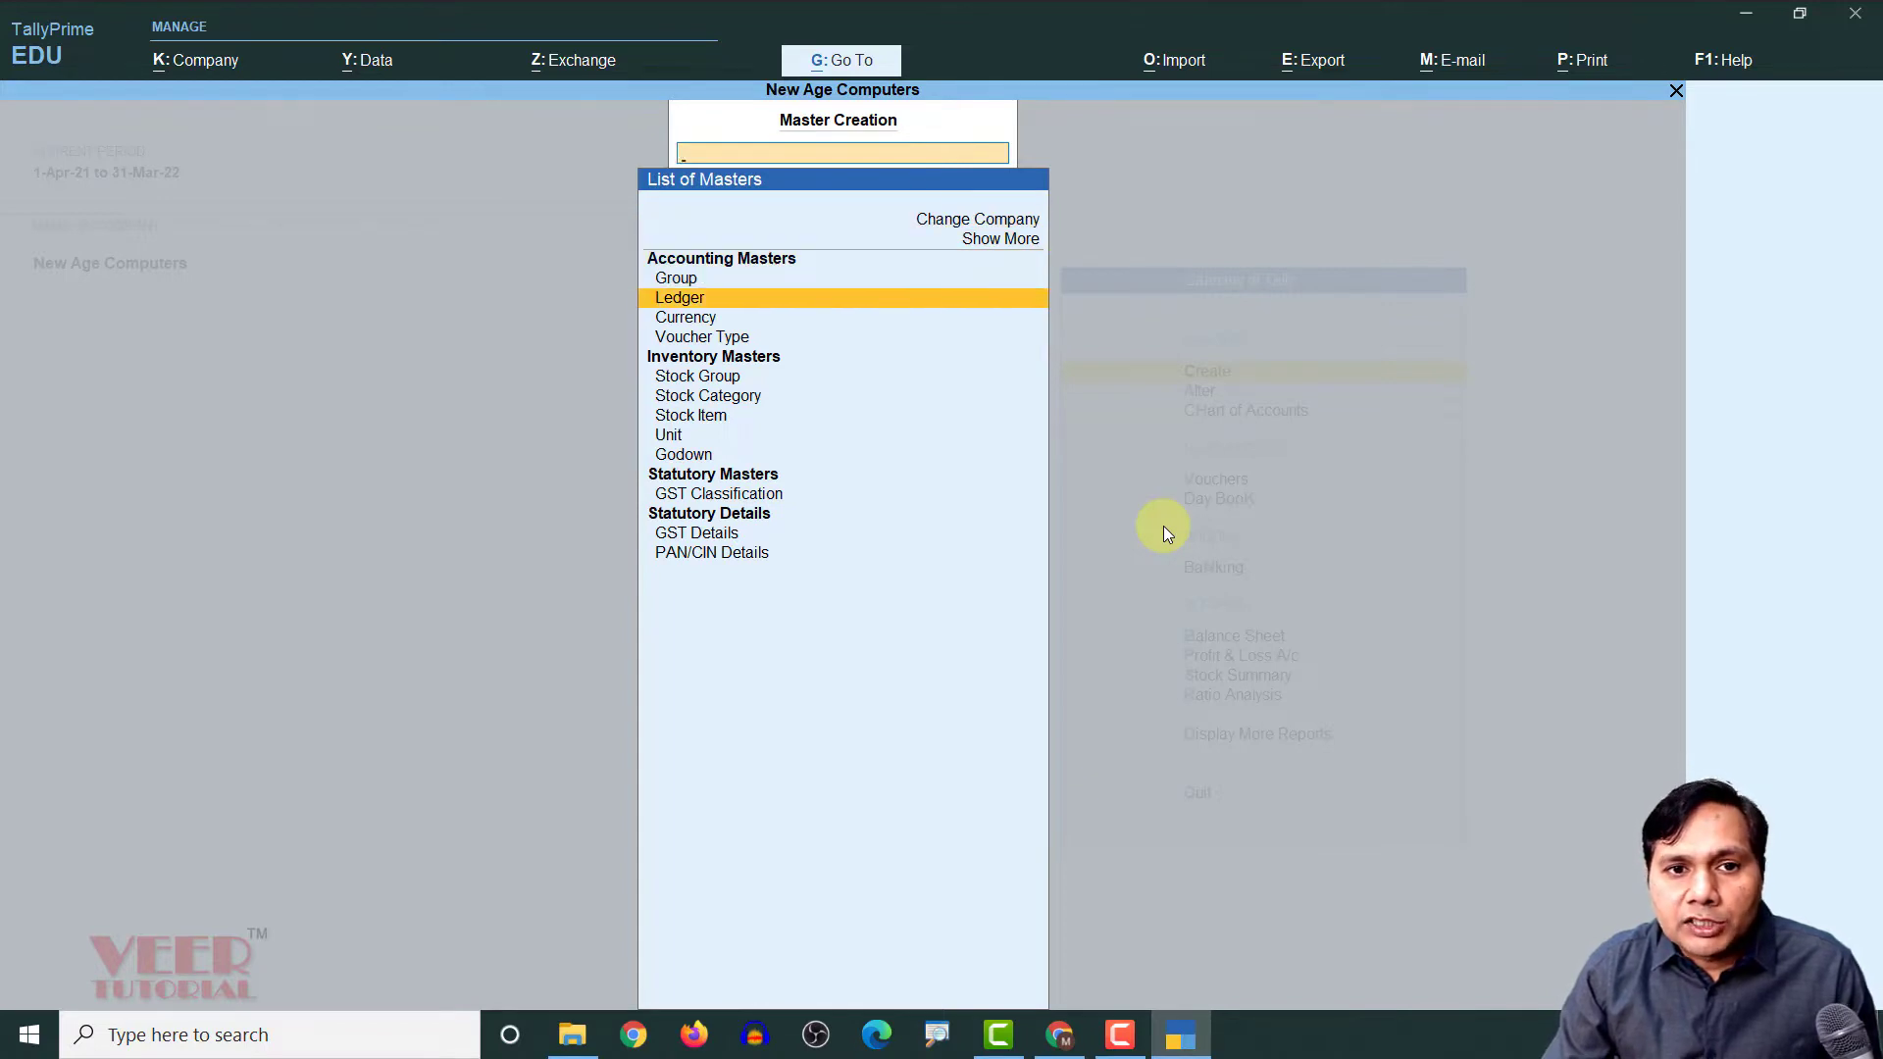
{"action": "key", "text": "Up"}
{"action": "key", "text": "Up"}
{"action": "key", "text": "Down"}
{"action": "key", "text": "Down"}
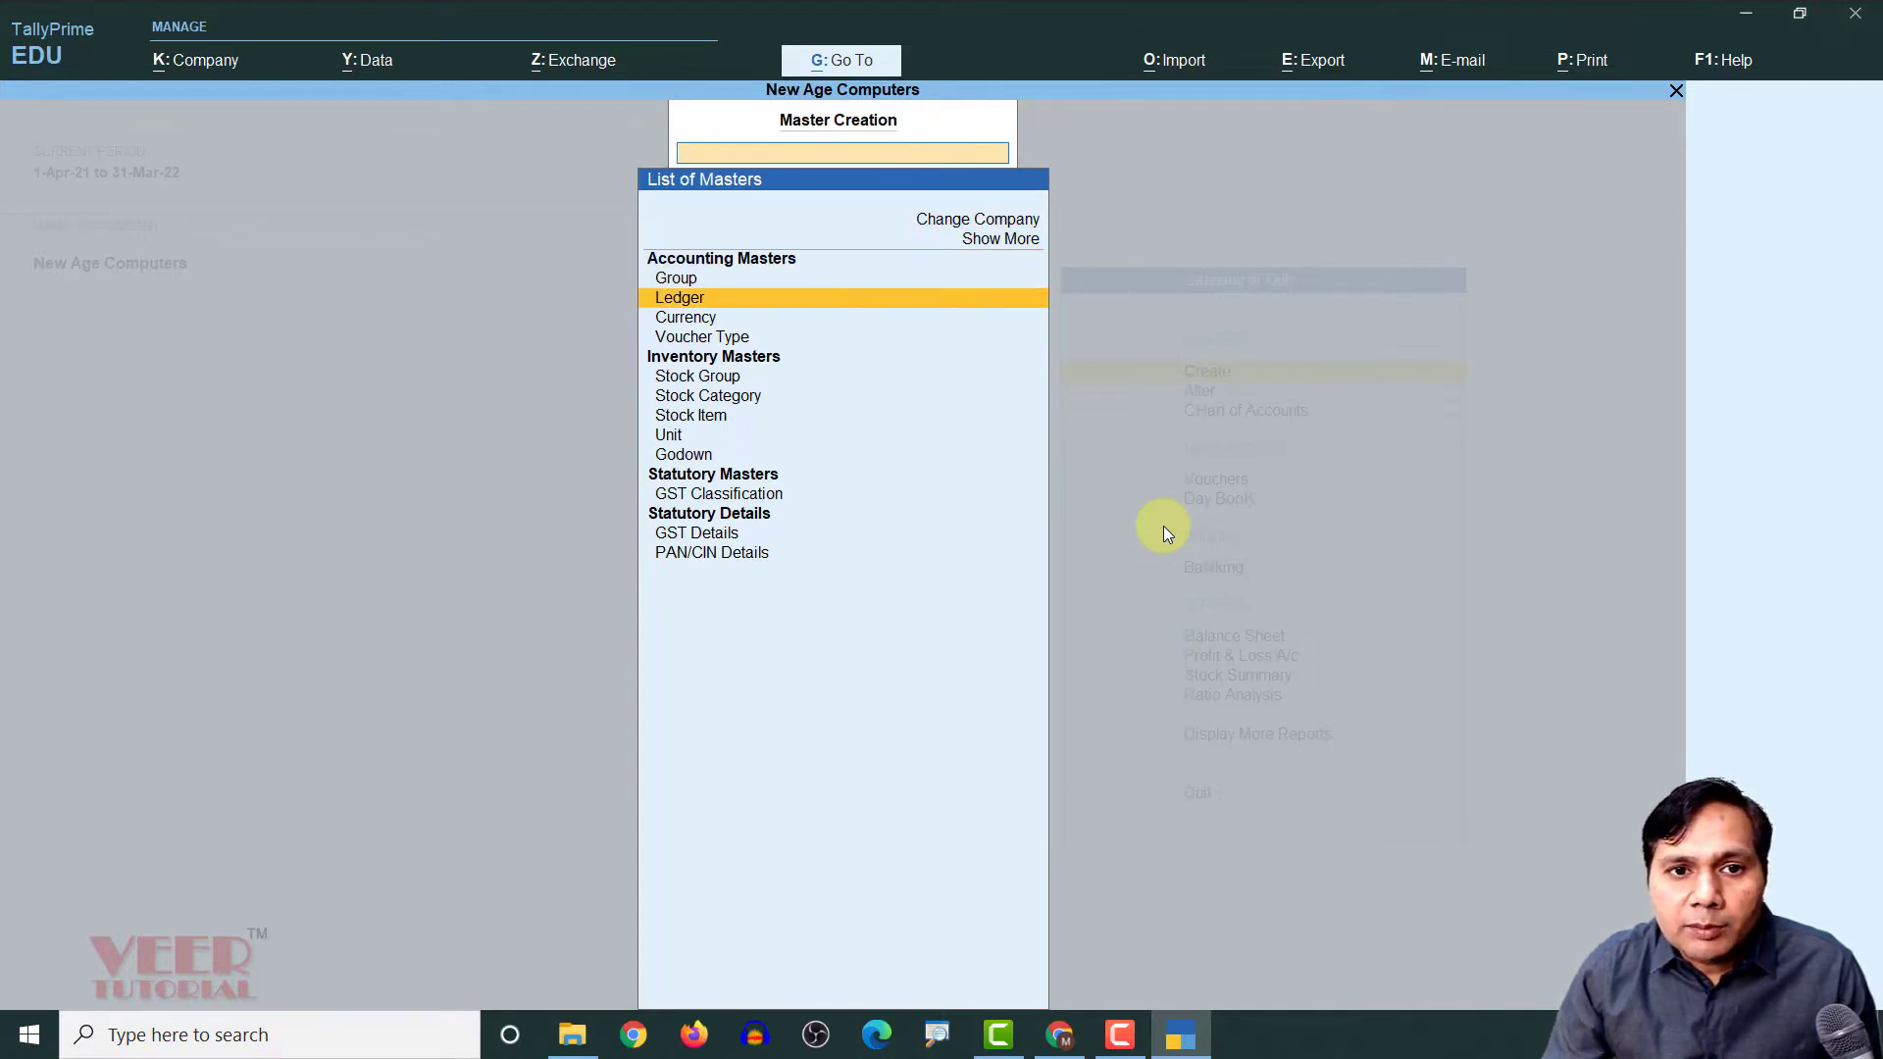
{"action": "key", "text": "Return"}
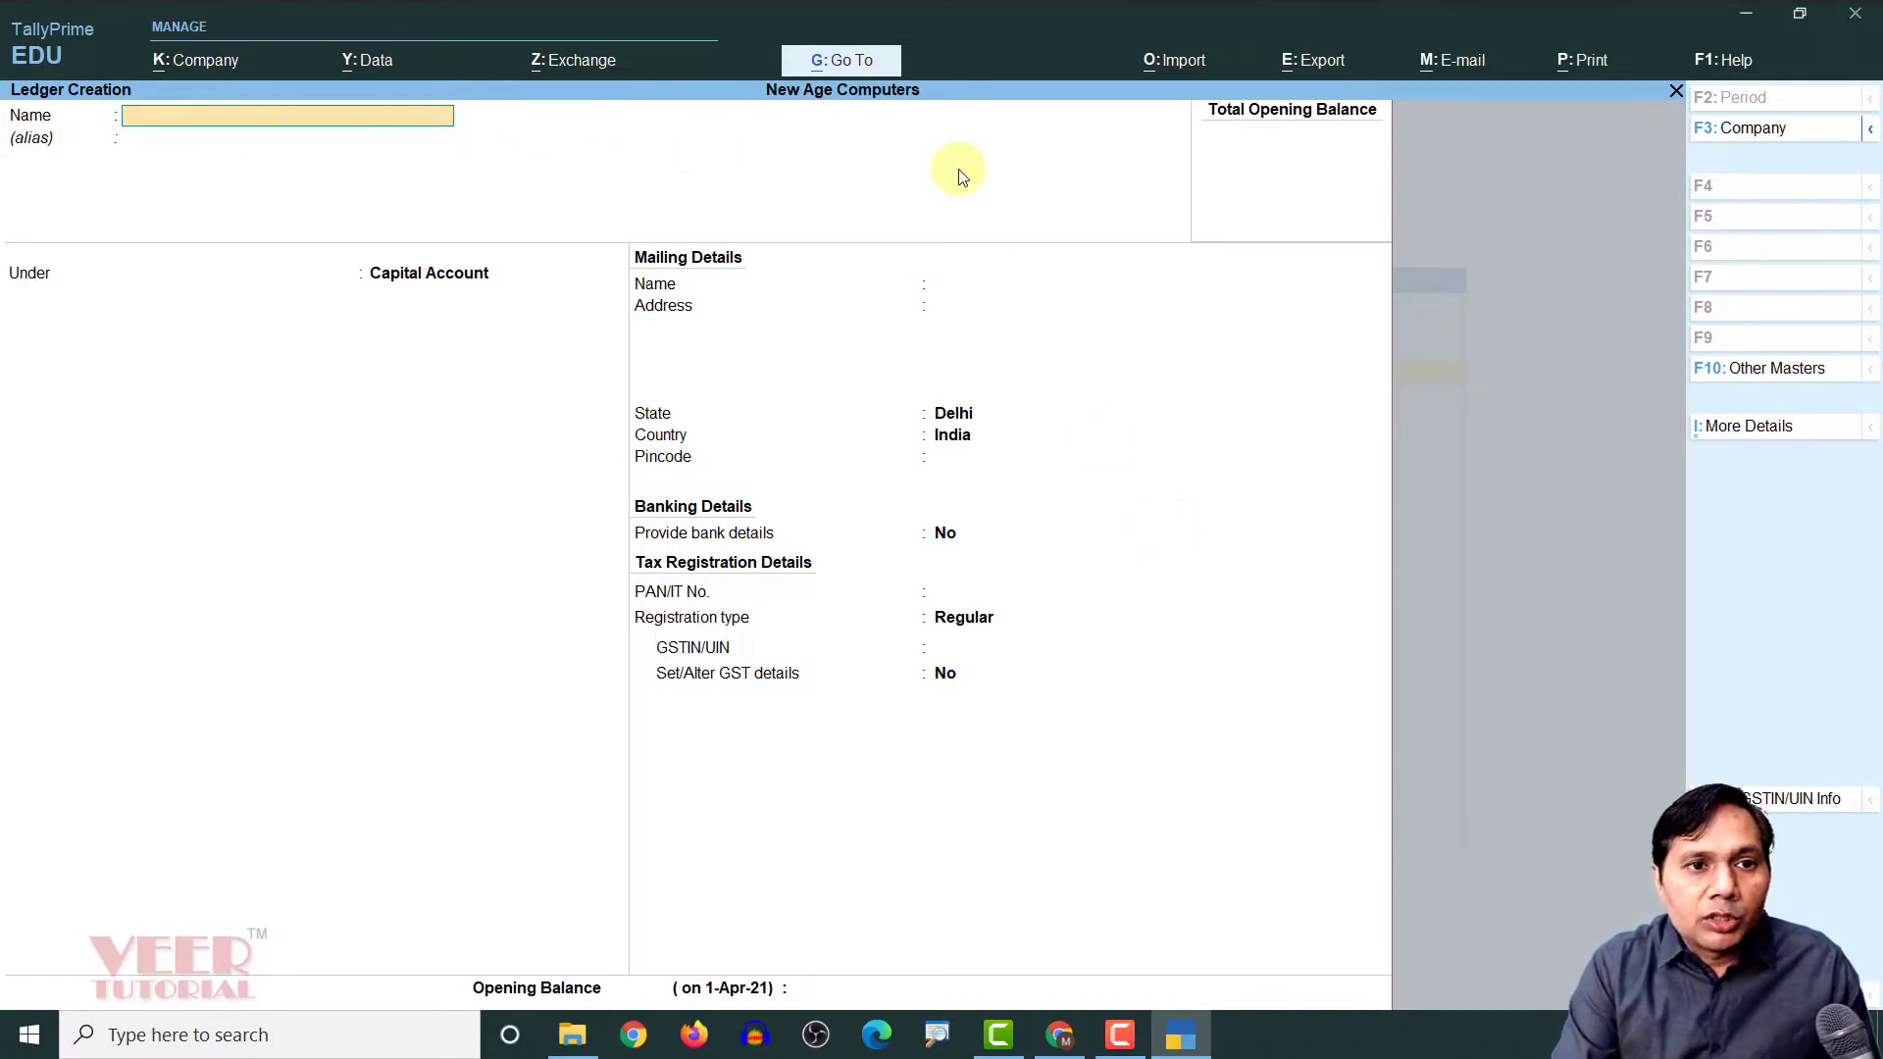
Name the ledger "New Age Computer Chennai" and place it under the Branch / Divisions group
{"action": "type", "text": "New Age c"}
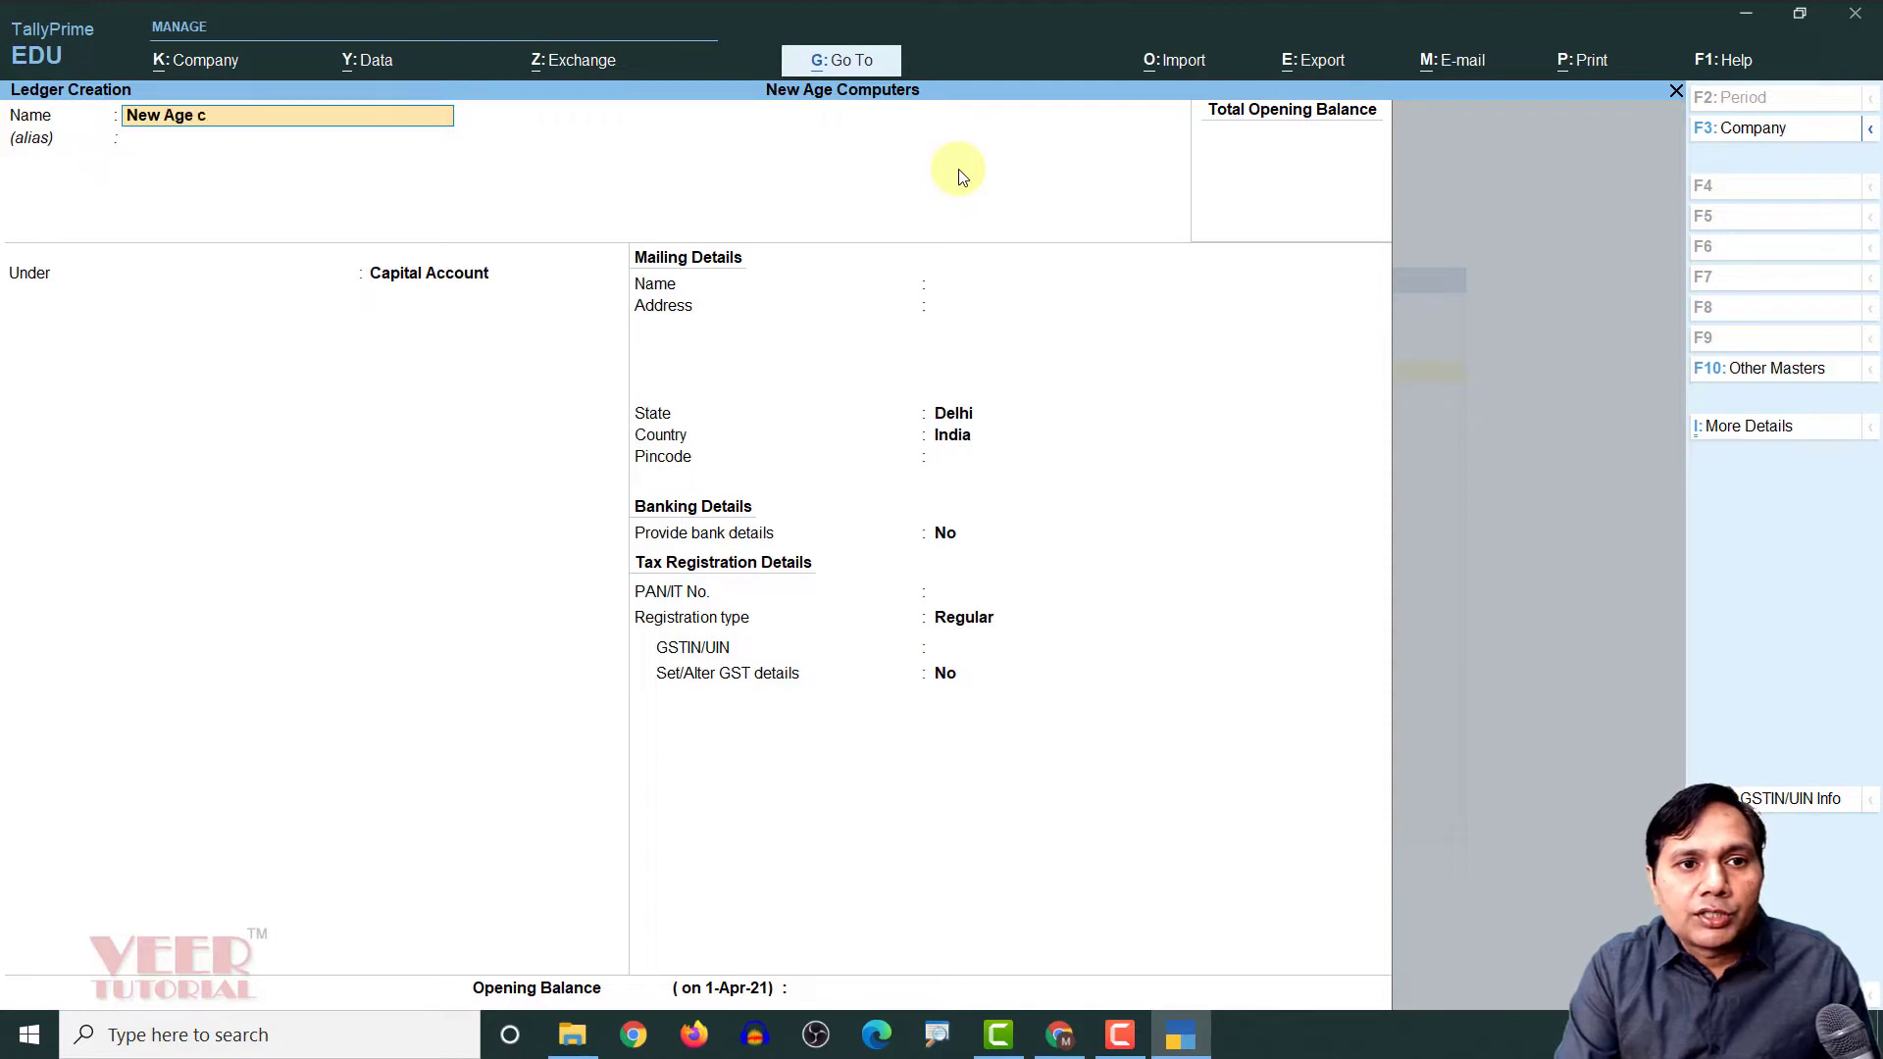
{"action": "type", "text": "omputer"}
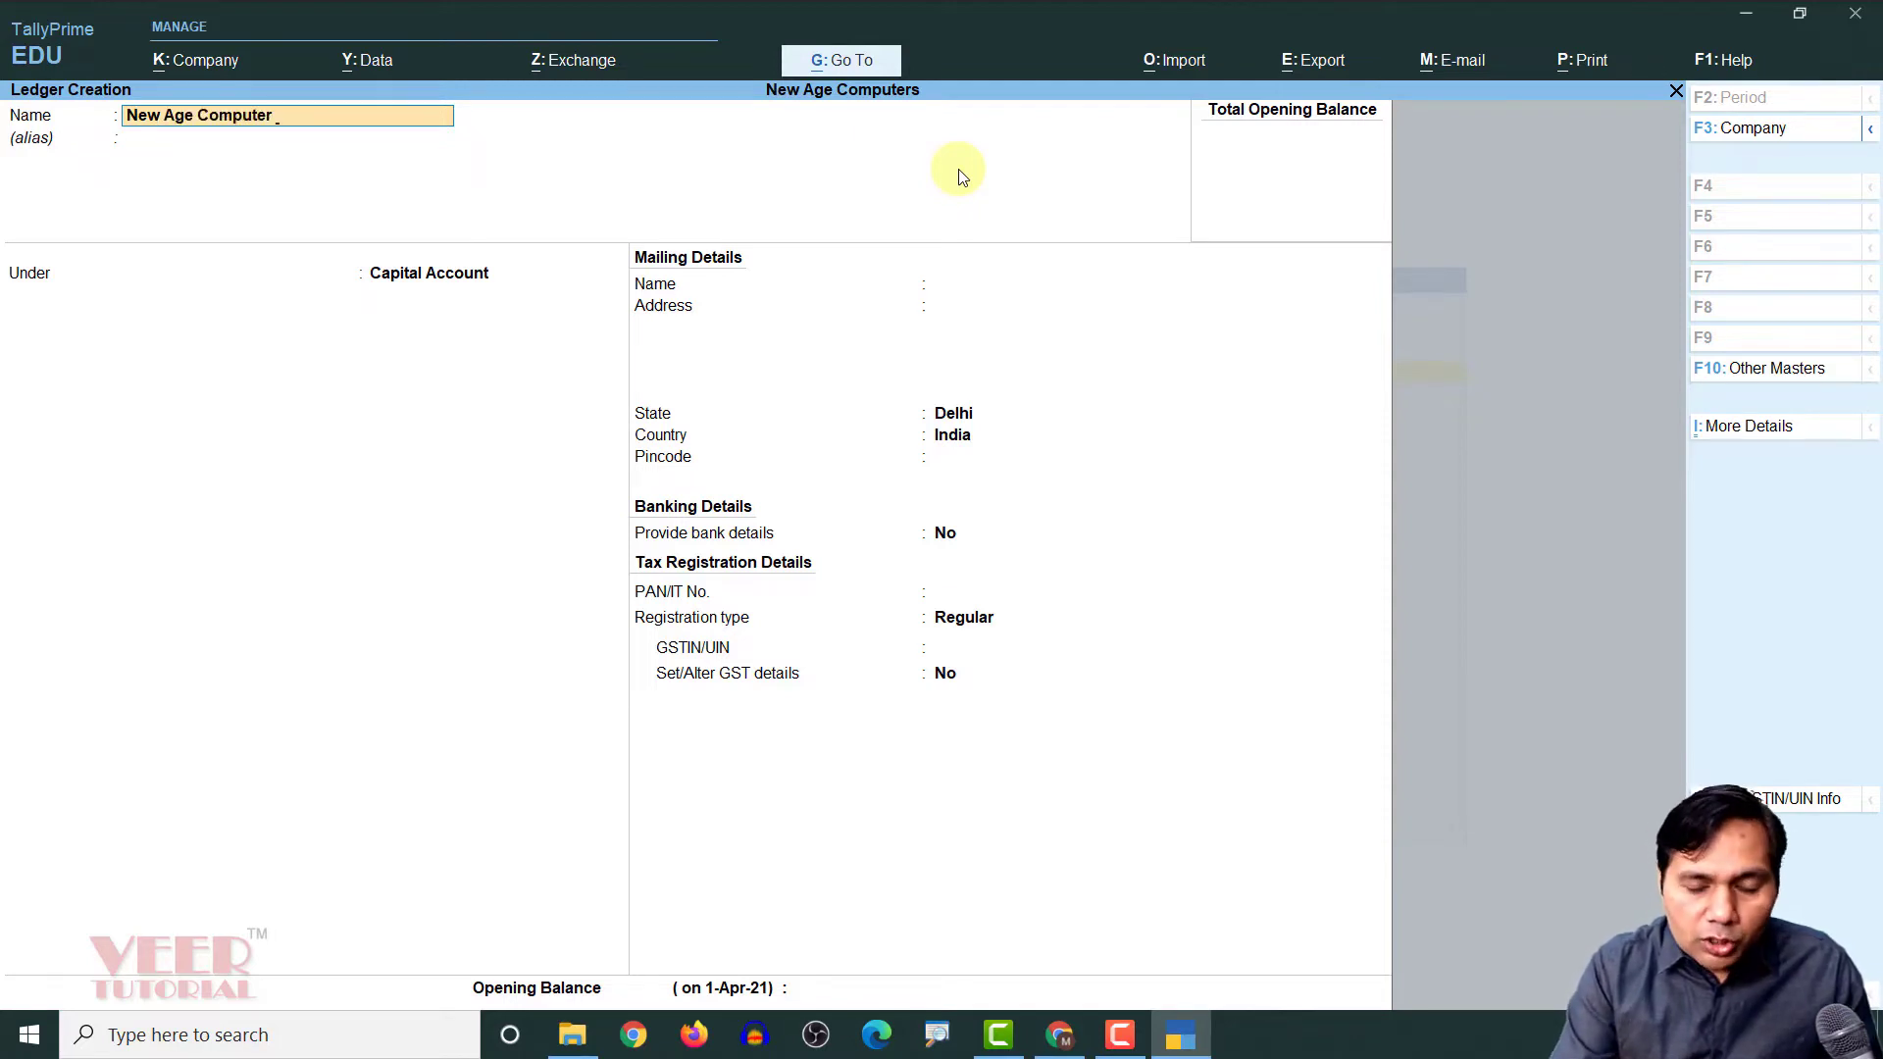
{"action": "type", "text": " Che"}
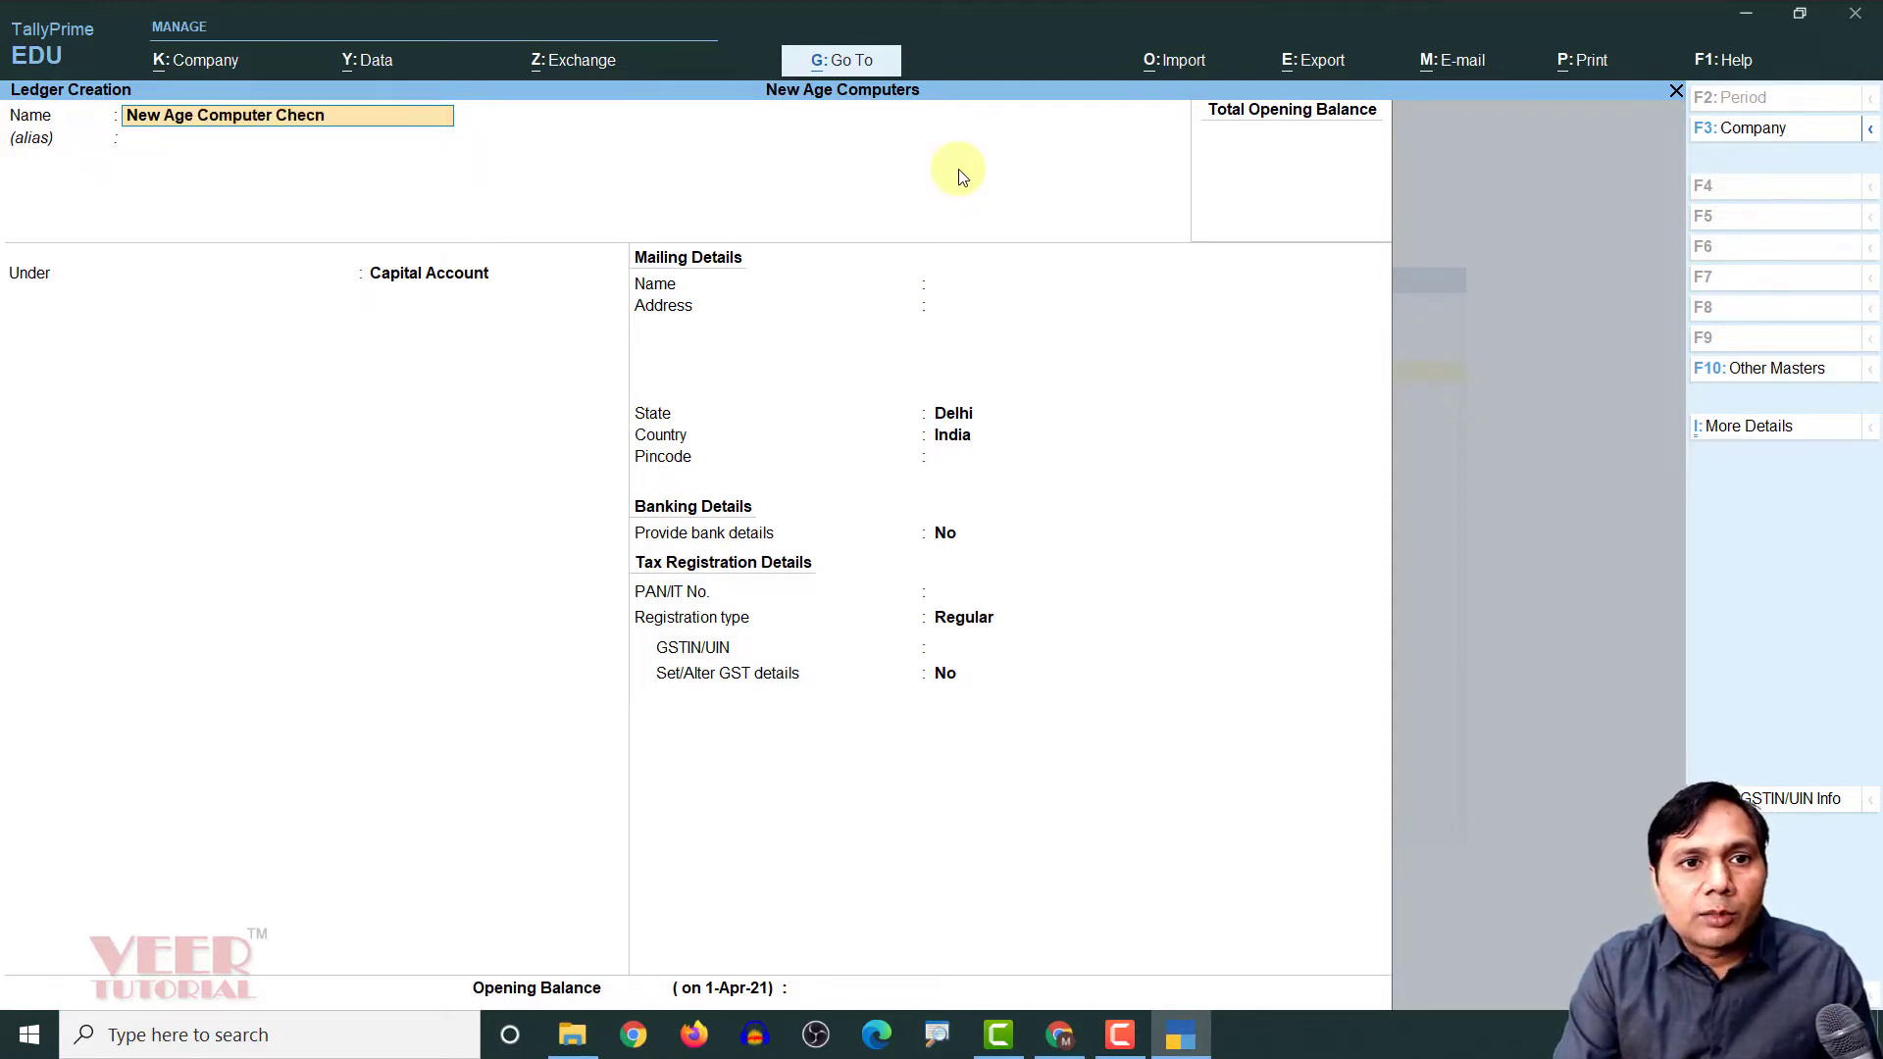
{"action": "type", "text": "n"}
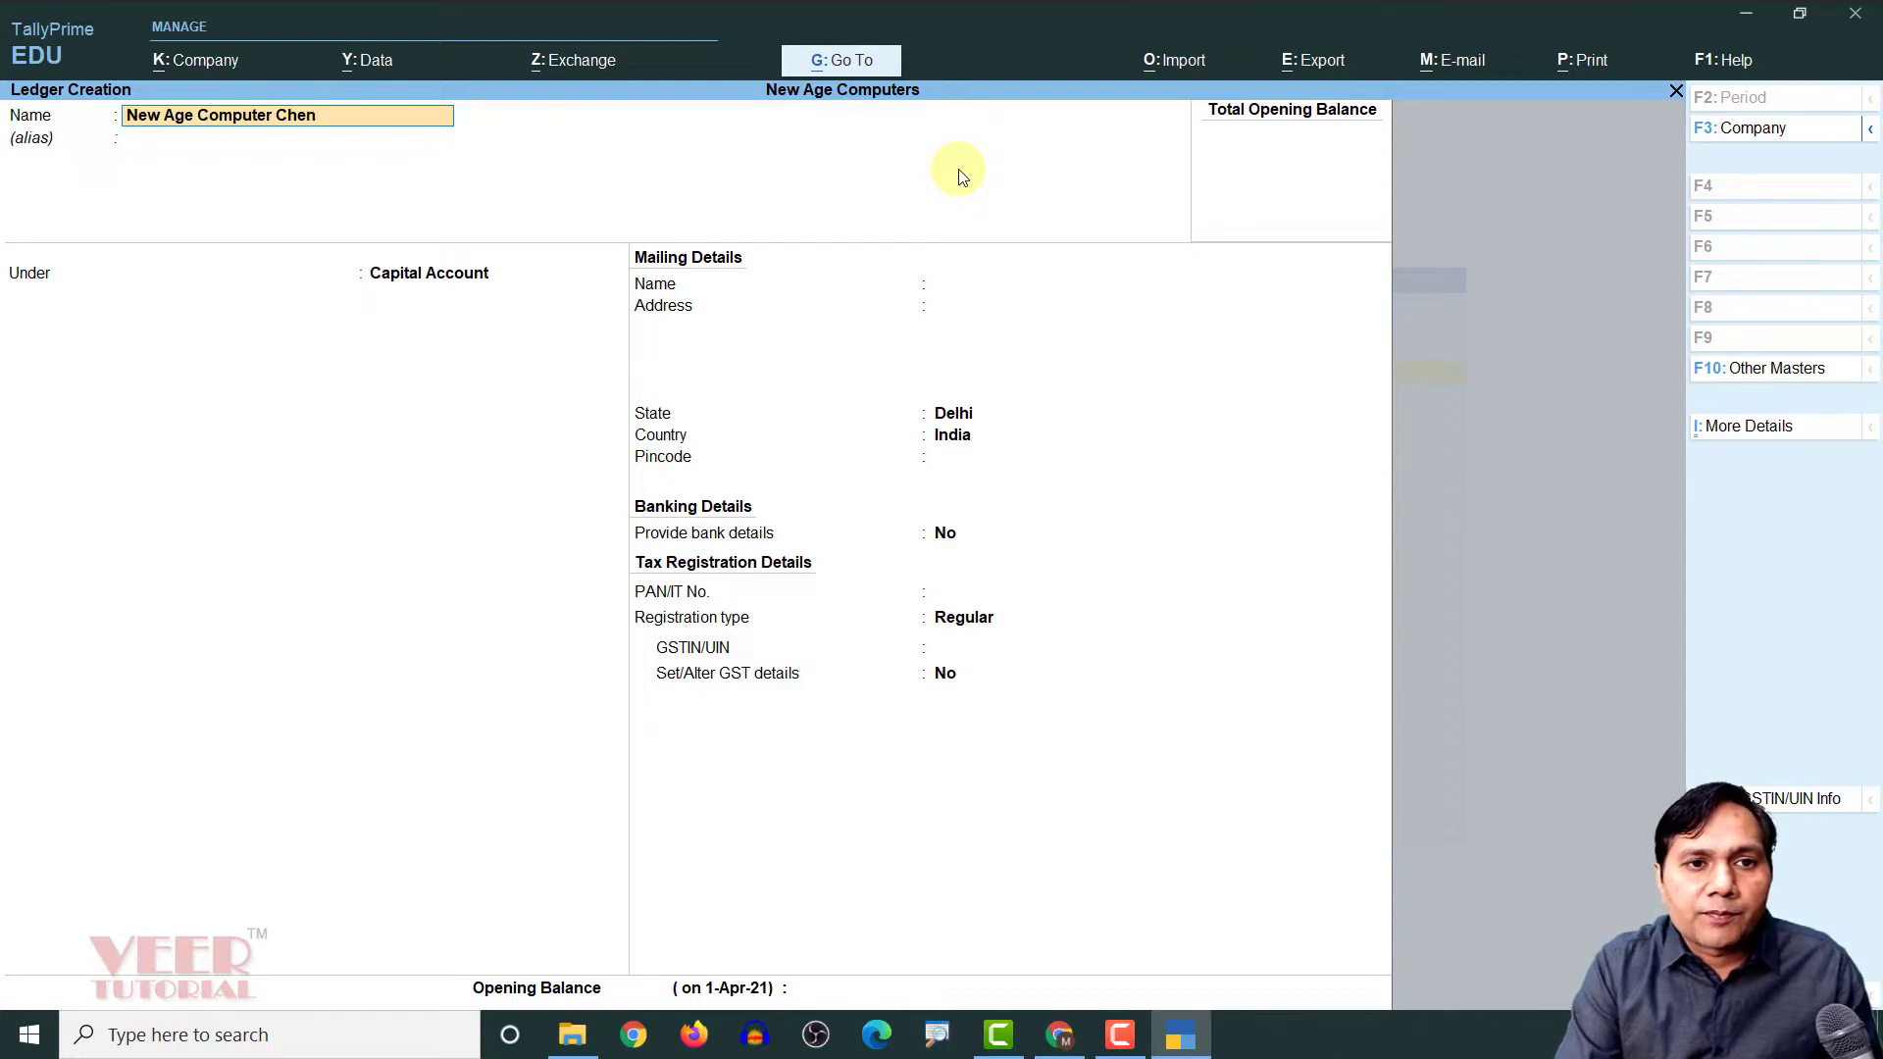
{"action": "type", "text": "nai"}
{"action": "key", "text": "Return"}
{"action": "key", "text": "Return"}
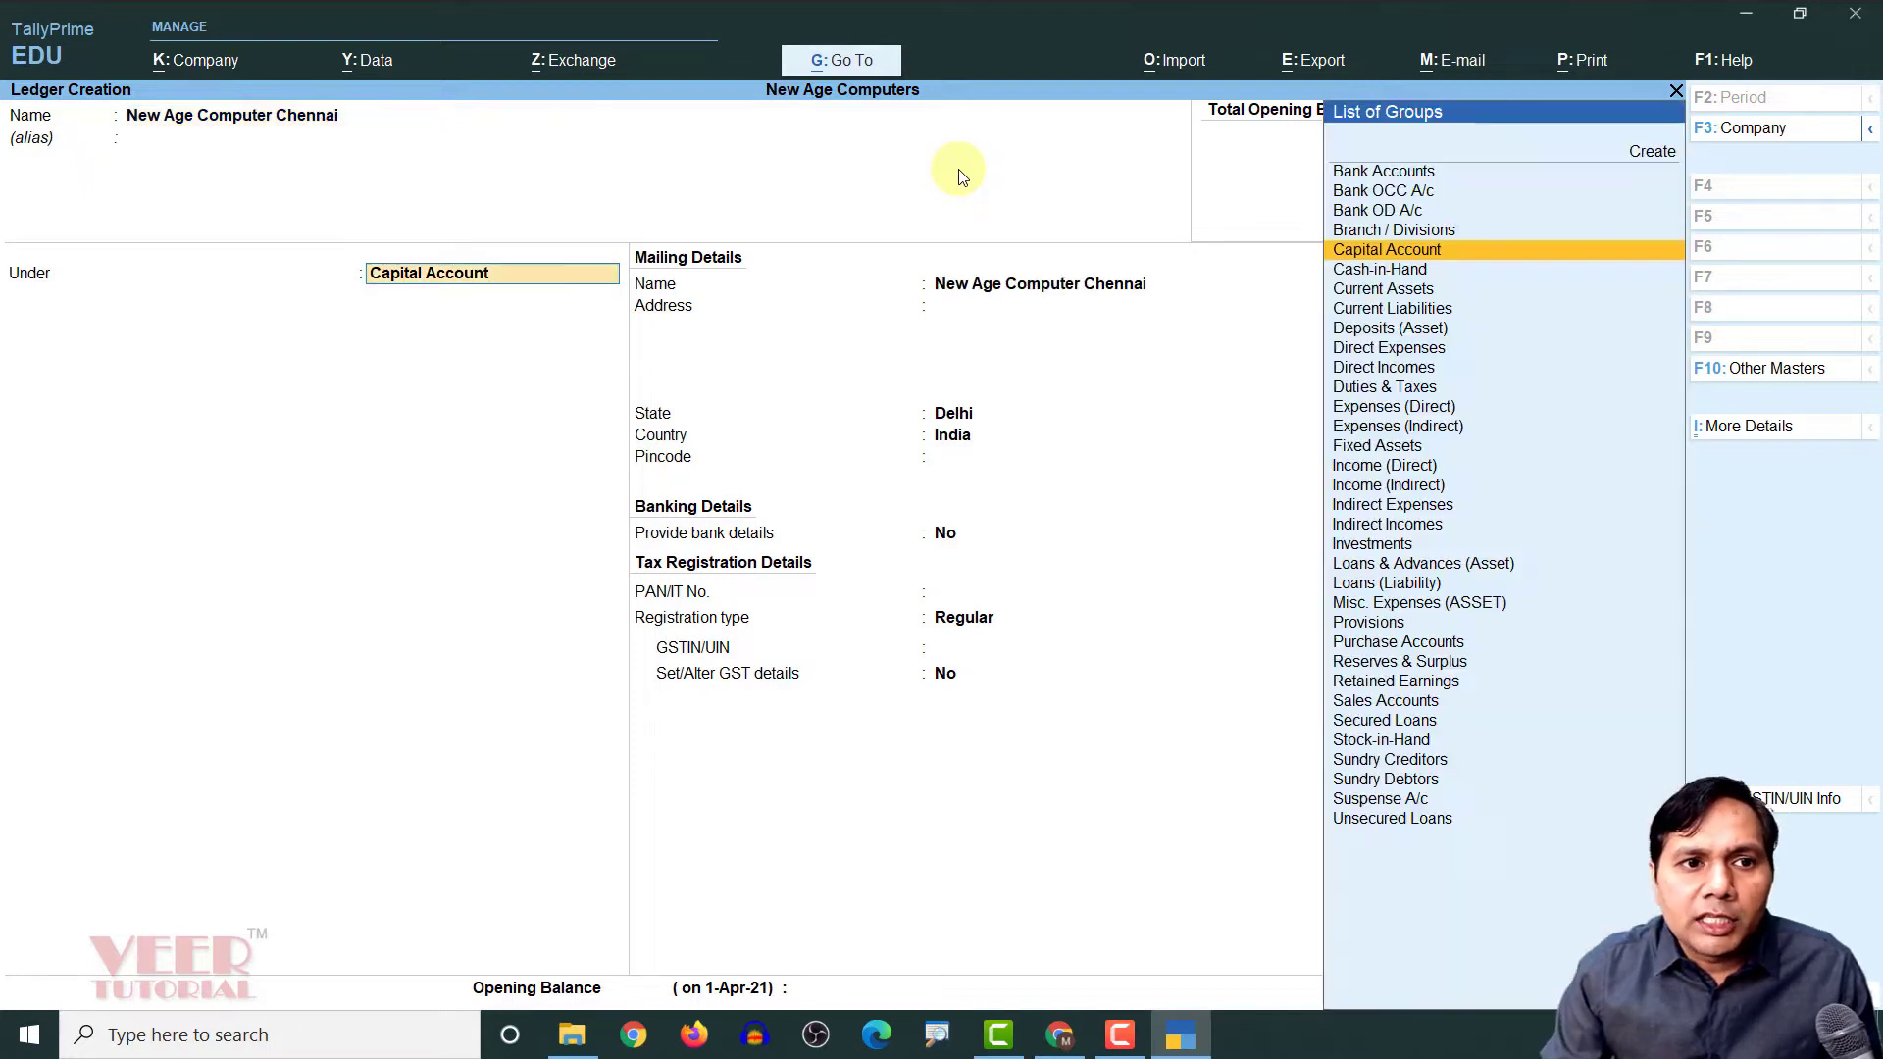
{"action": "type", "text": "Br"}
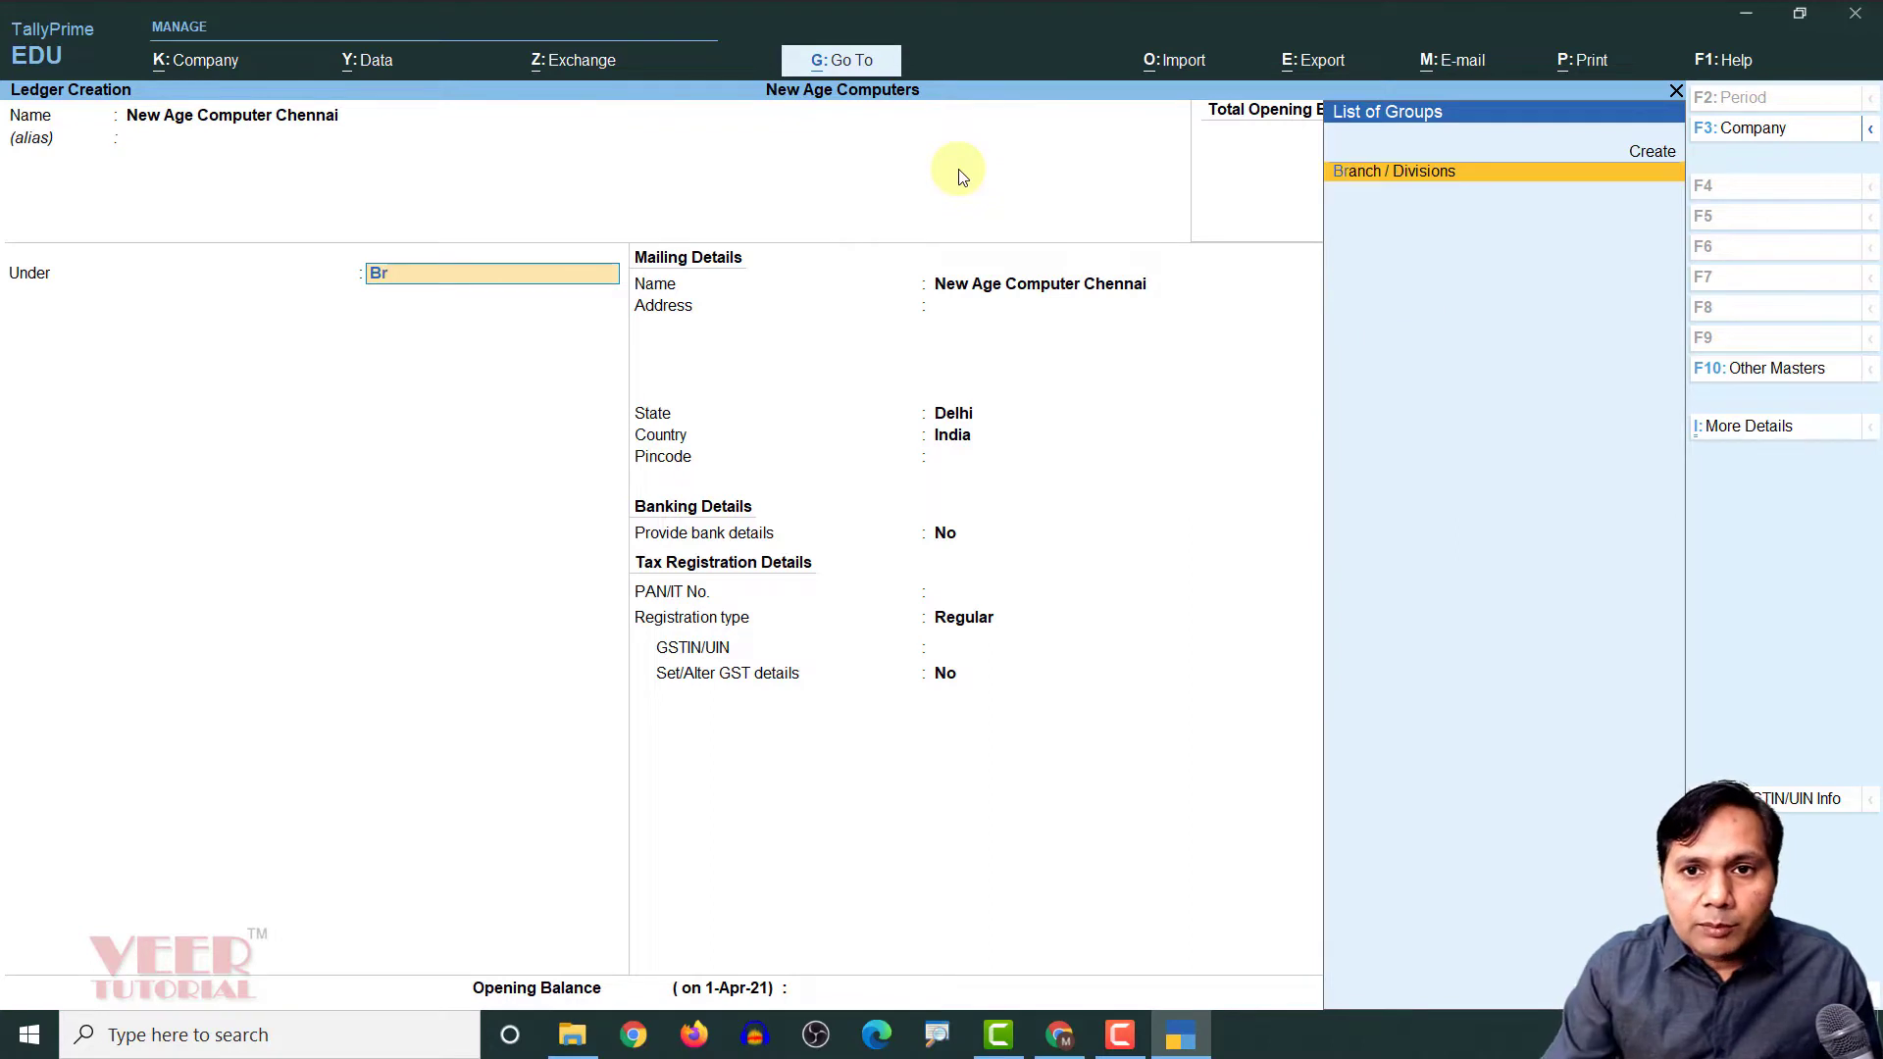
{"action": "key", "text": "Return"}
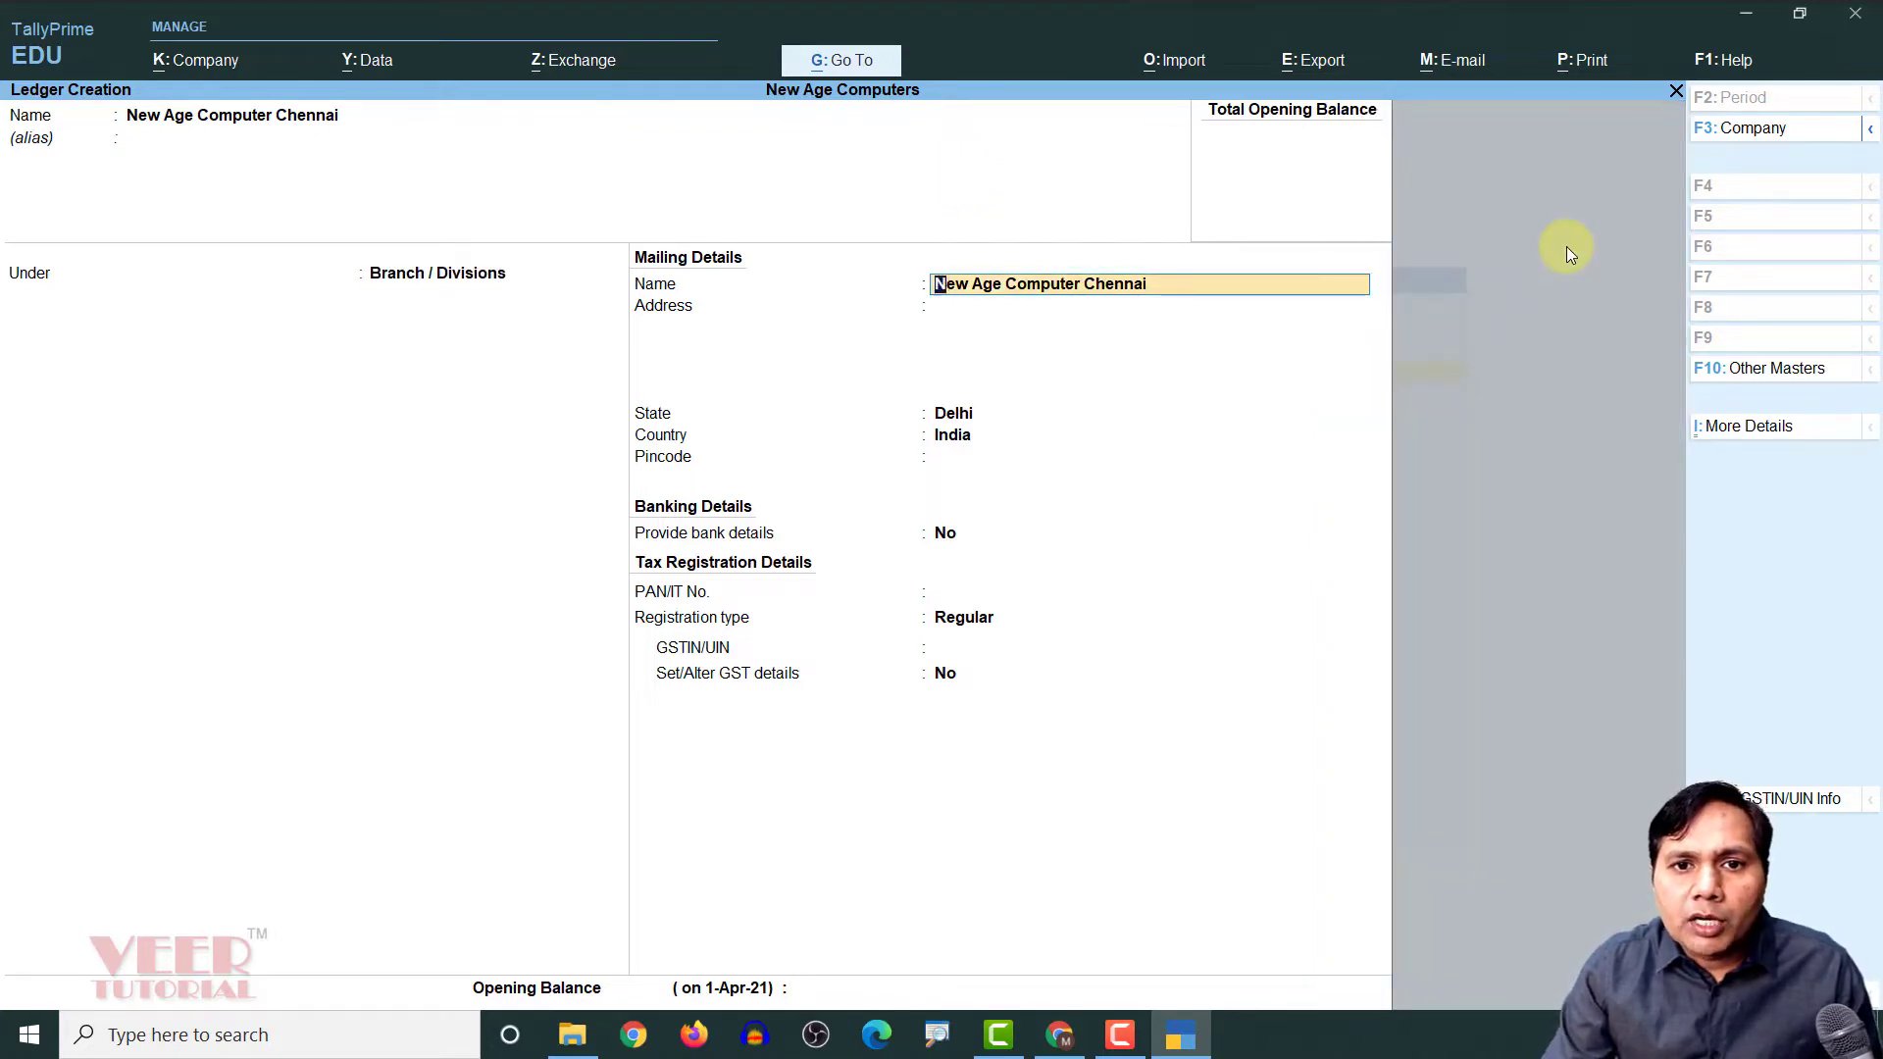
Shorten the mailing name of the ledger to "New Age Computer"
{"action": "key", "text": "BackSpace"}
{"action": "key", "text": "BackSpace"}
{"action": "key", "text": "BackSpace"}
{"action": "key", "text": "BackSpace"}
{"action": "key", "text": "BackSpace"}
{"action": "key", "text": "BackSpace"}
{"action": "key", "text": "BackSpace"}
{"action": "key", "text": "BackSpace"}
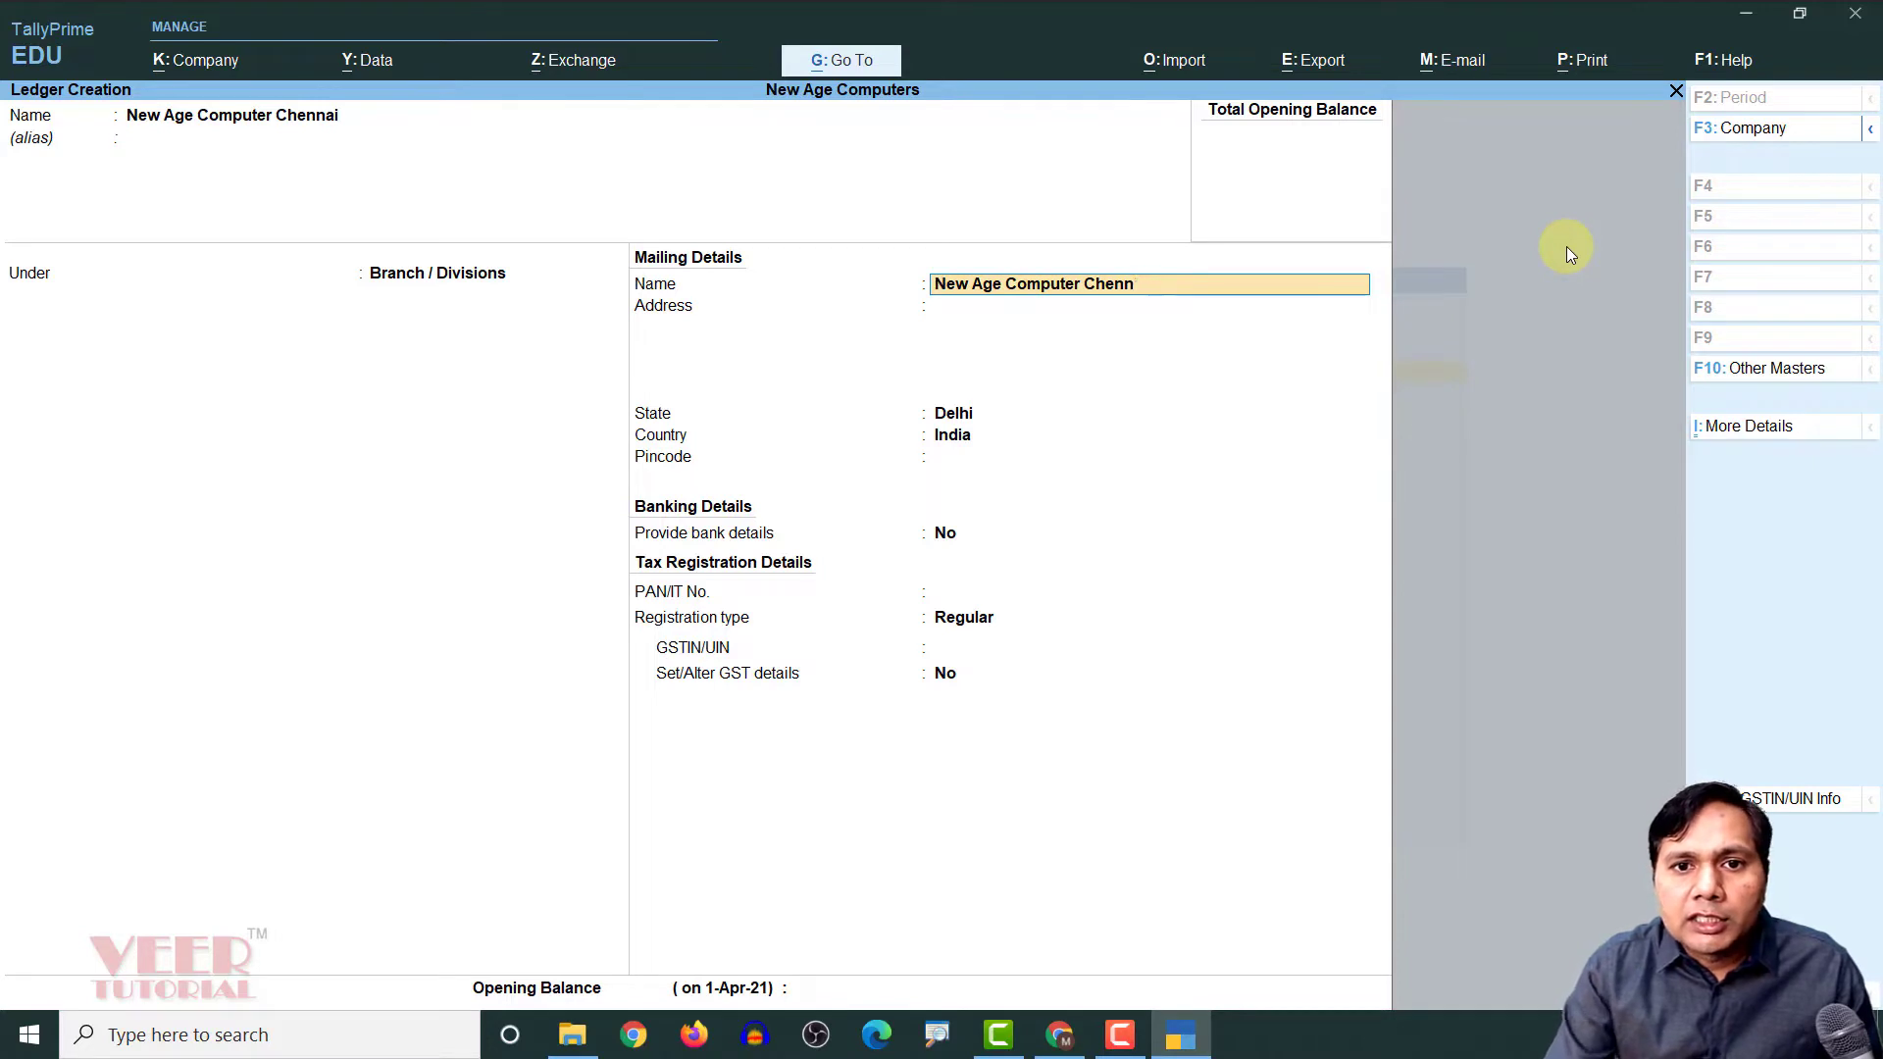
{"action": "key", "text": "Return"}
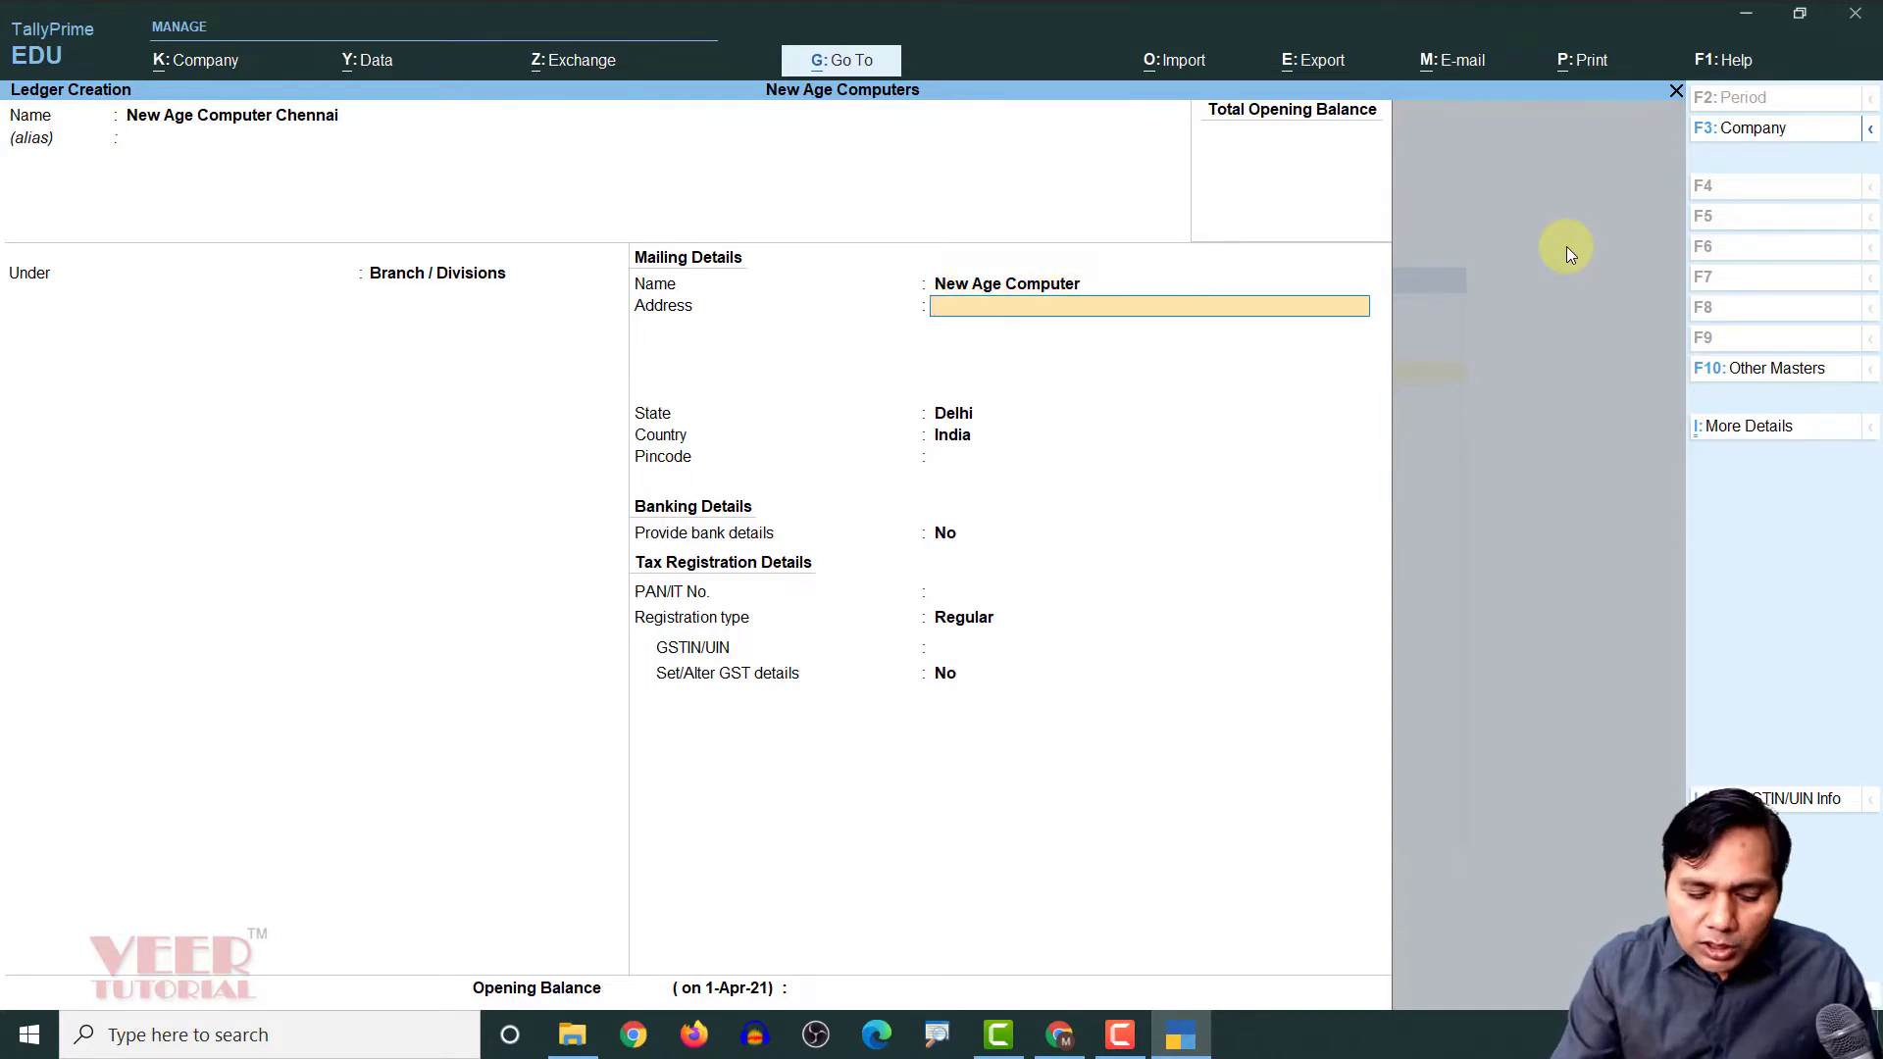
Fill in the branch's mailing address, set the state to Tamil Nadu and enter the postal code
{"action": "type", "text": "12345"}
{"action": "key", "text": "Return"}
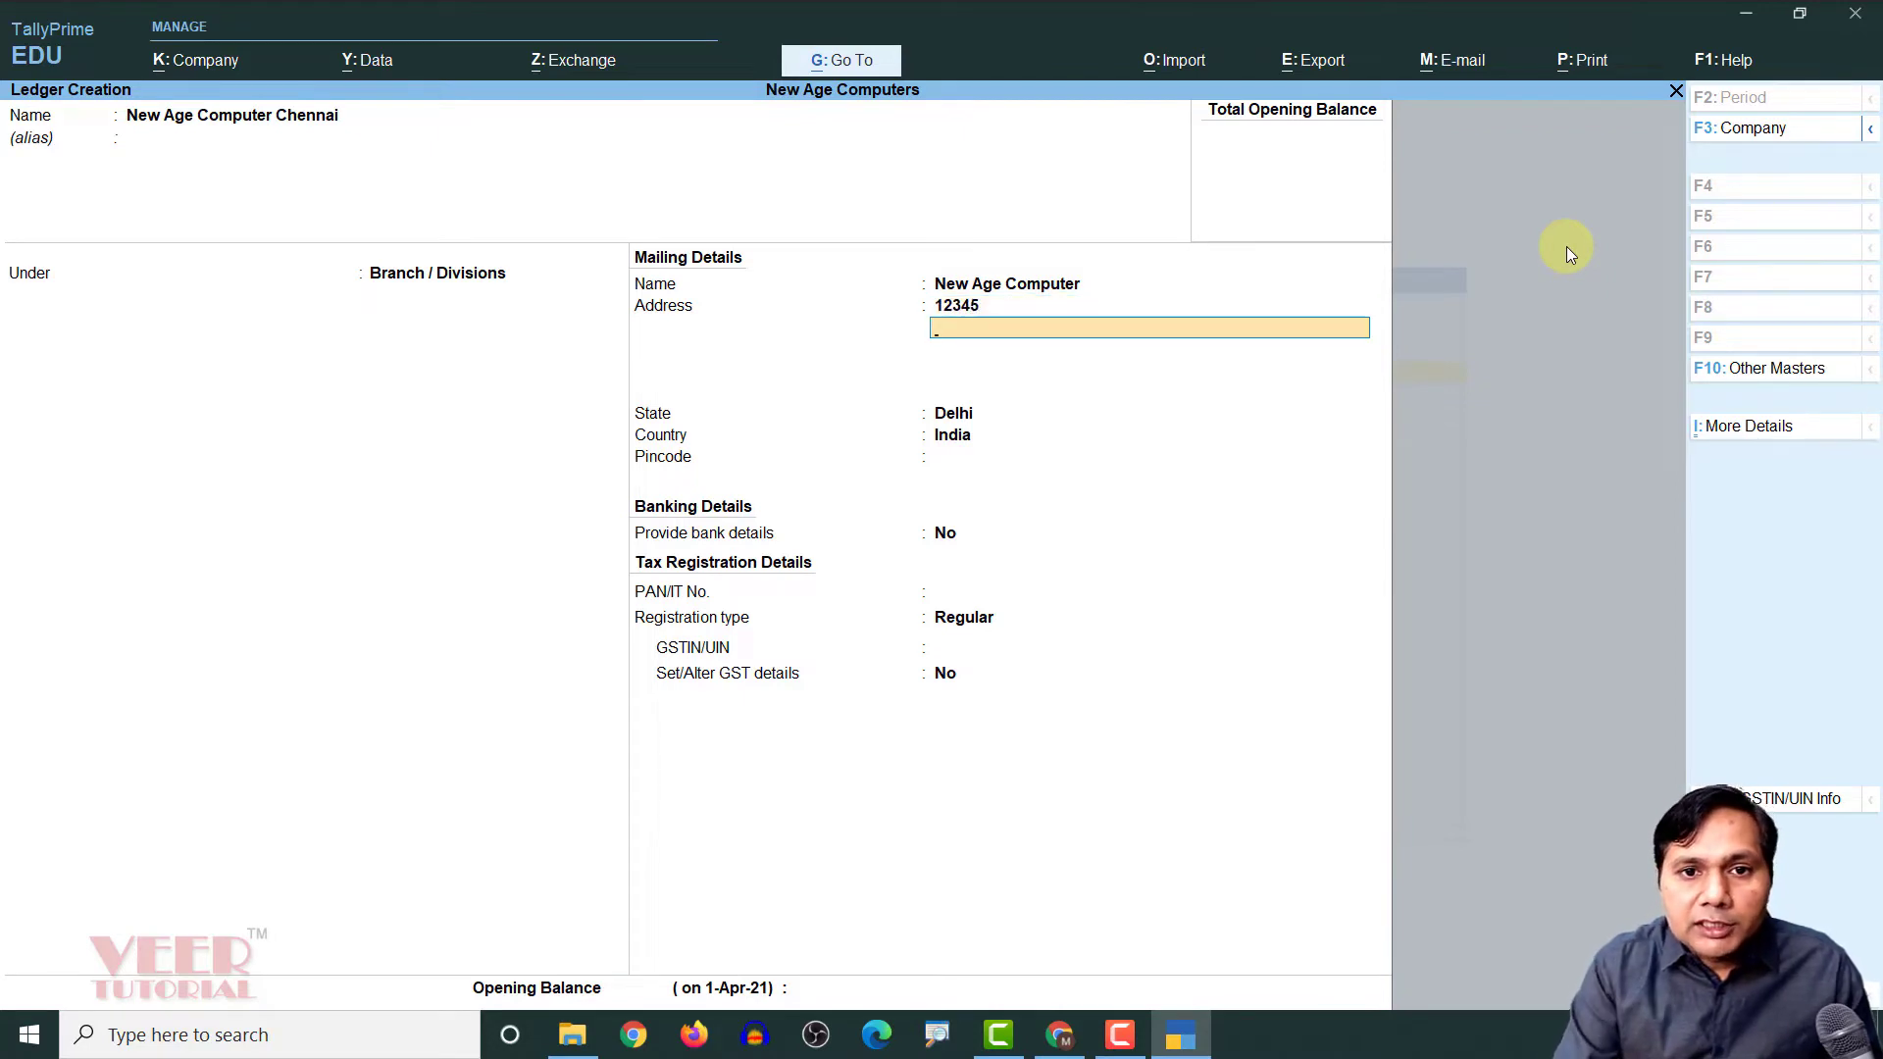
{"action": "type", "text": "Chennai"}
{"action": "key", "text": "Return"}
{"action": "key", "text": "Return"}
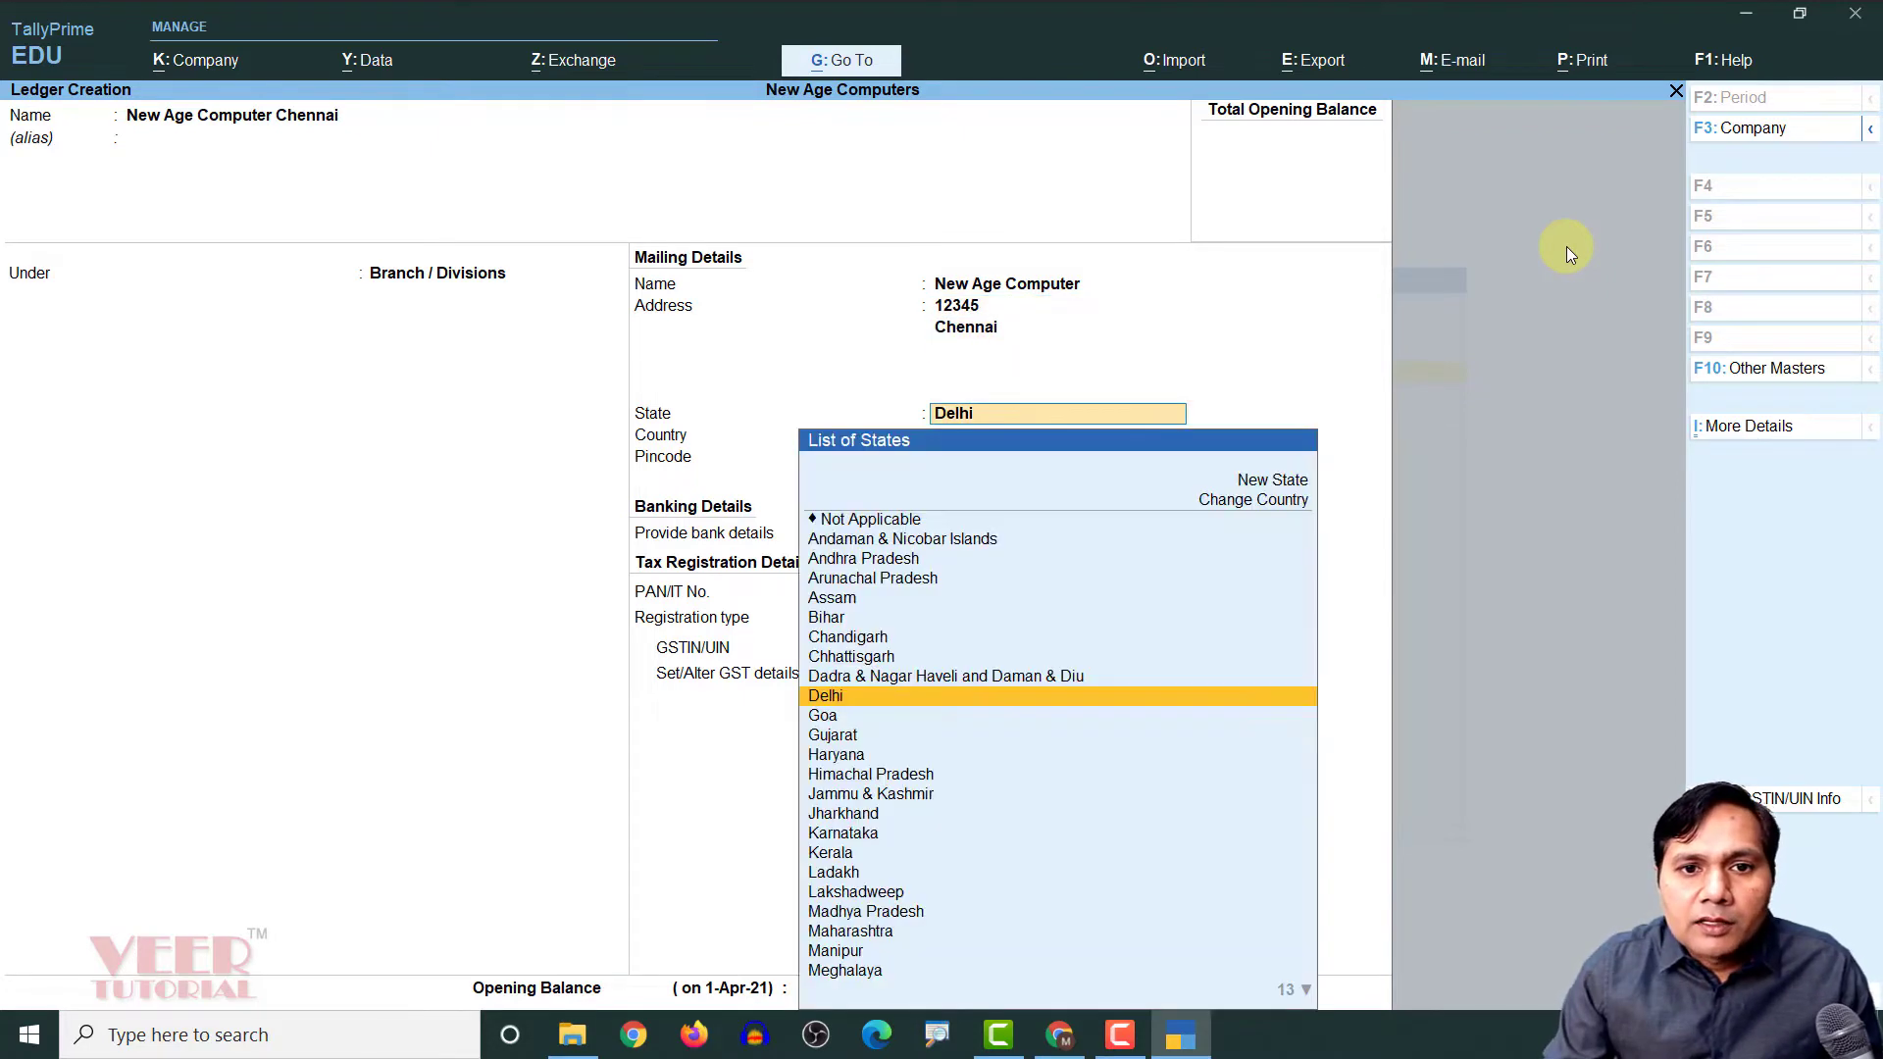
{"action": "type", "text": "Tam"}
{"action": "key", "text": "Return"}
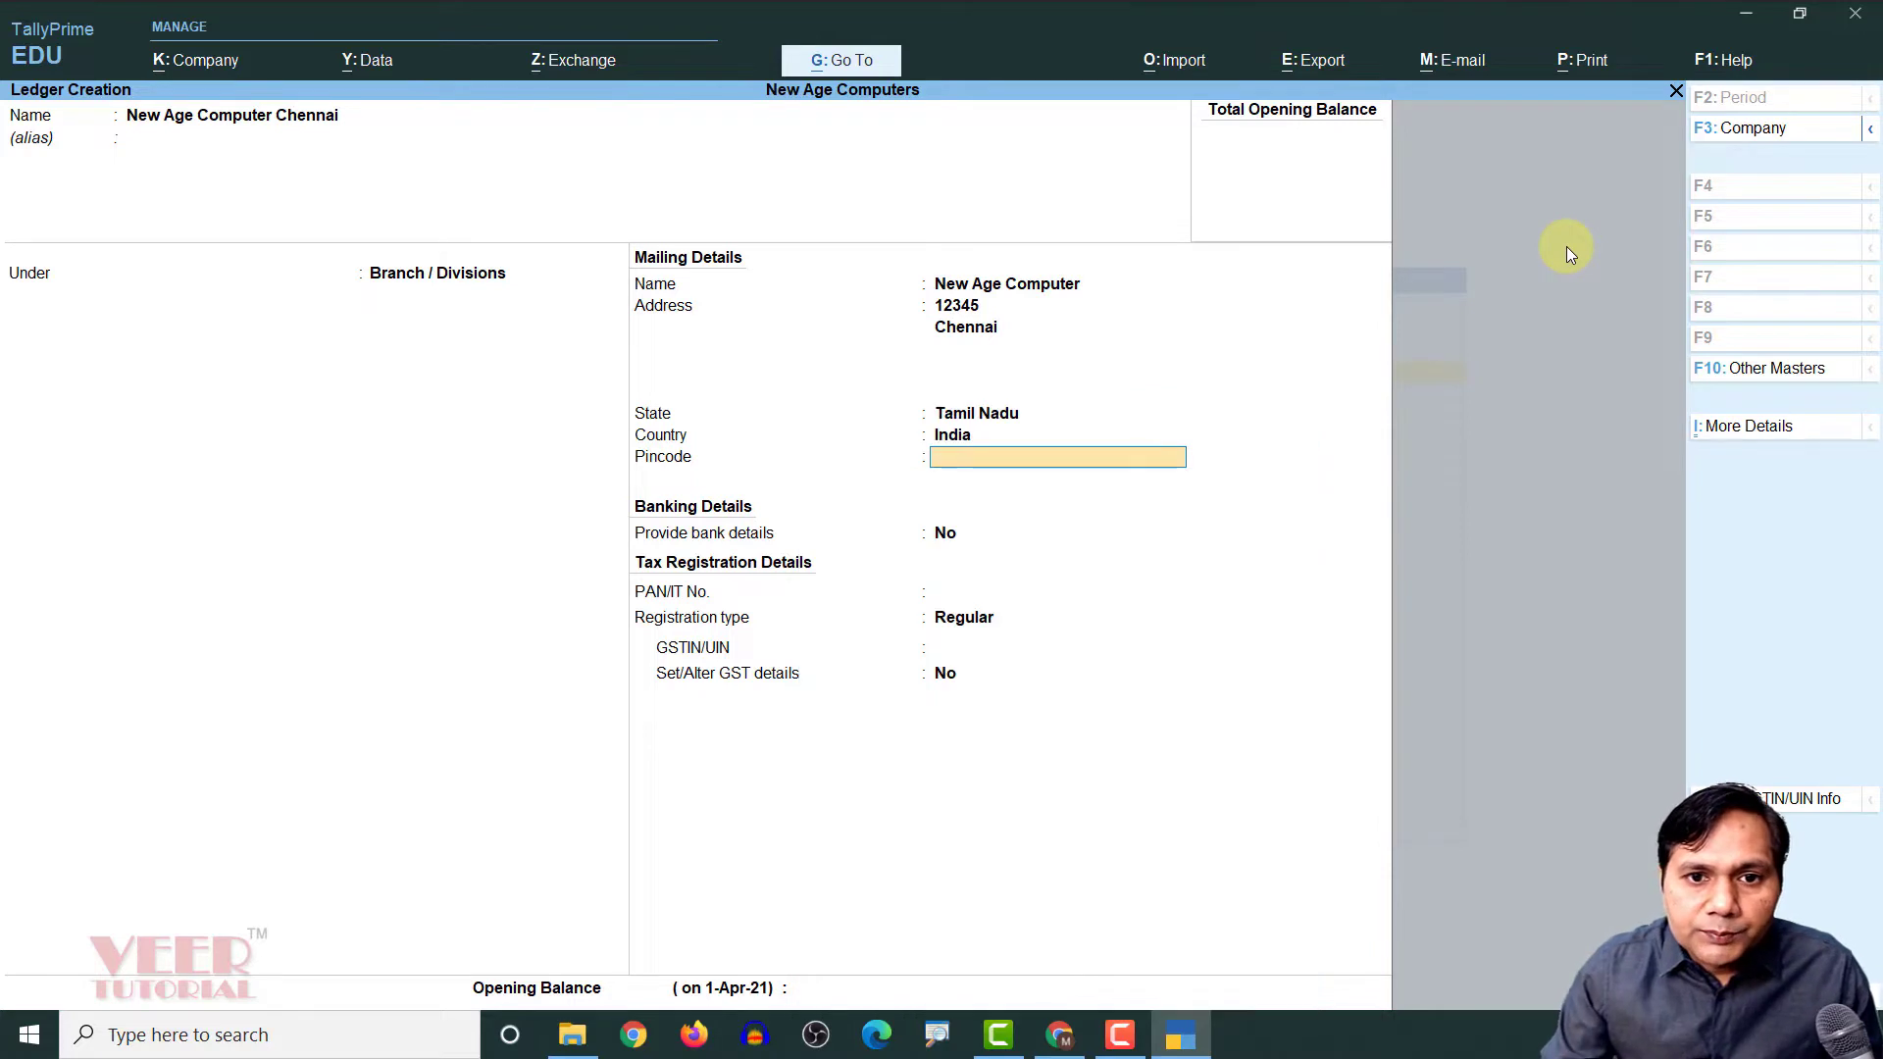
{"action": "type", "text": "525252"}
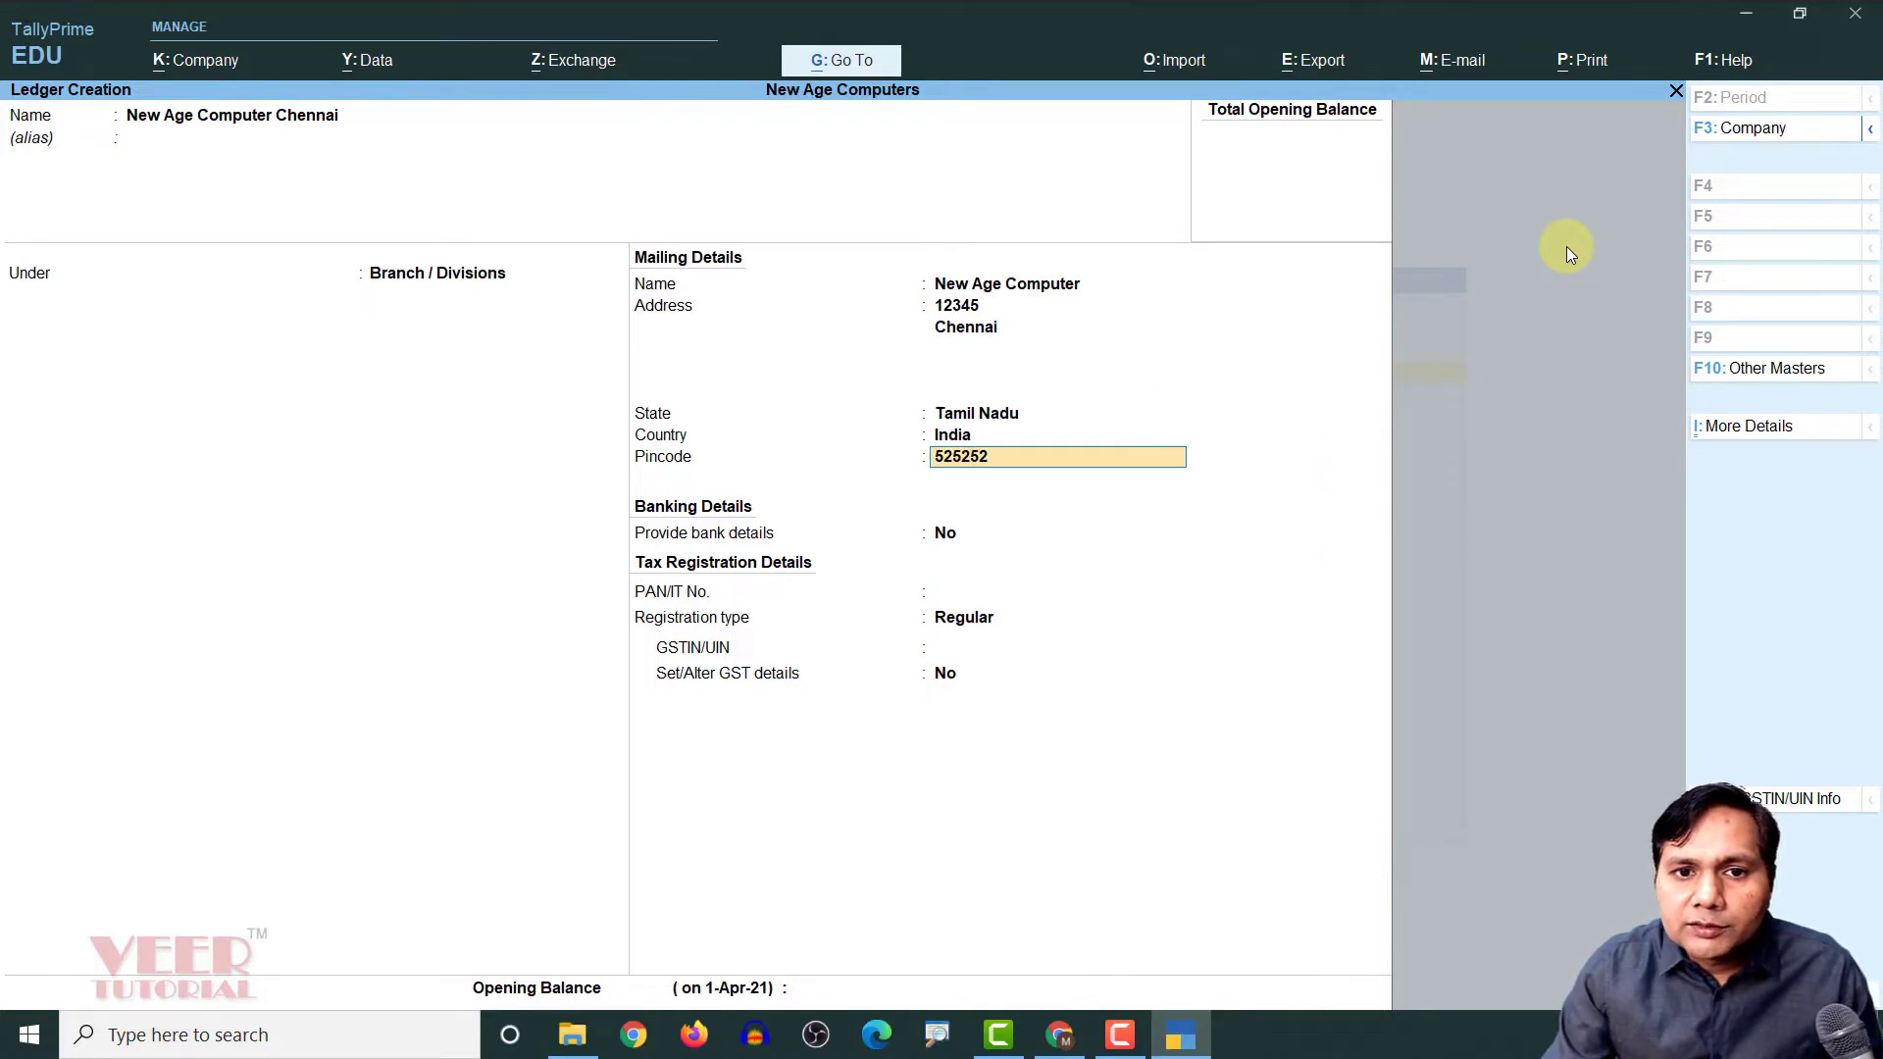
Keep bank details off, leave the PAN blank, choose Regular as registration type and enter the branch's GSTIN
{"action": "key", "text": "Return"}
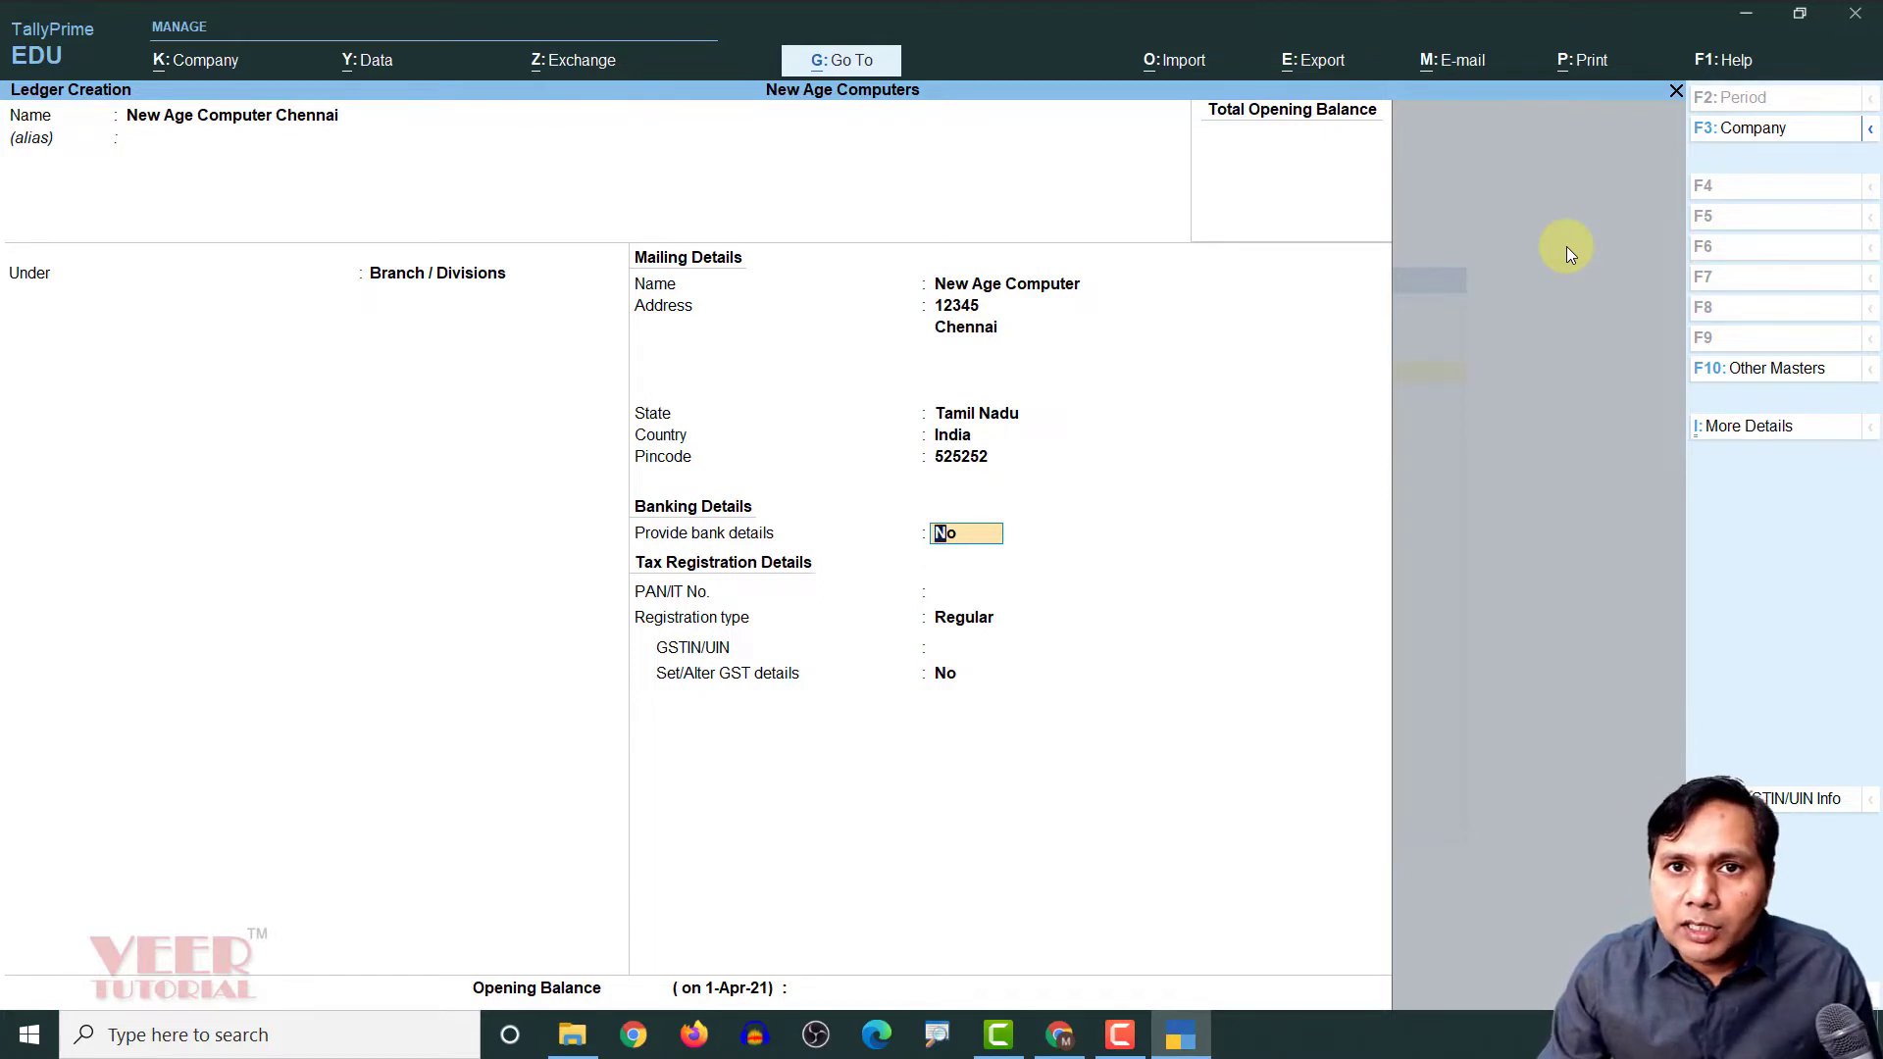
{"action": "key", "text": "Return"}
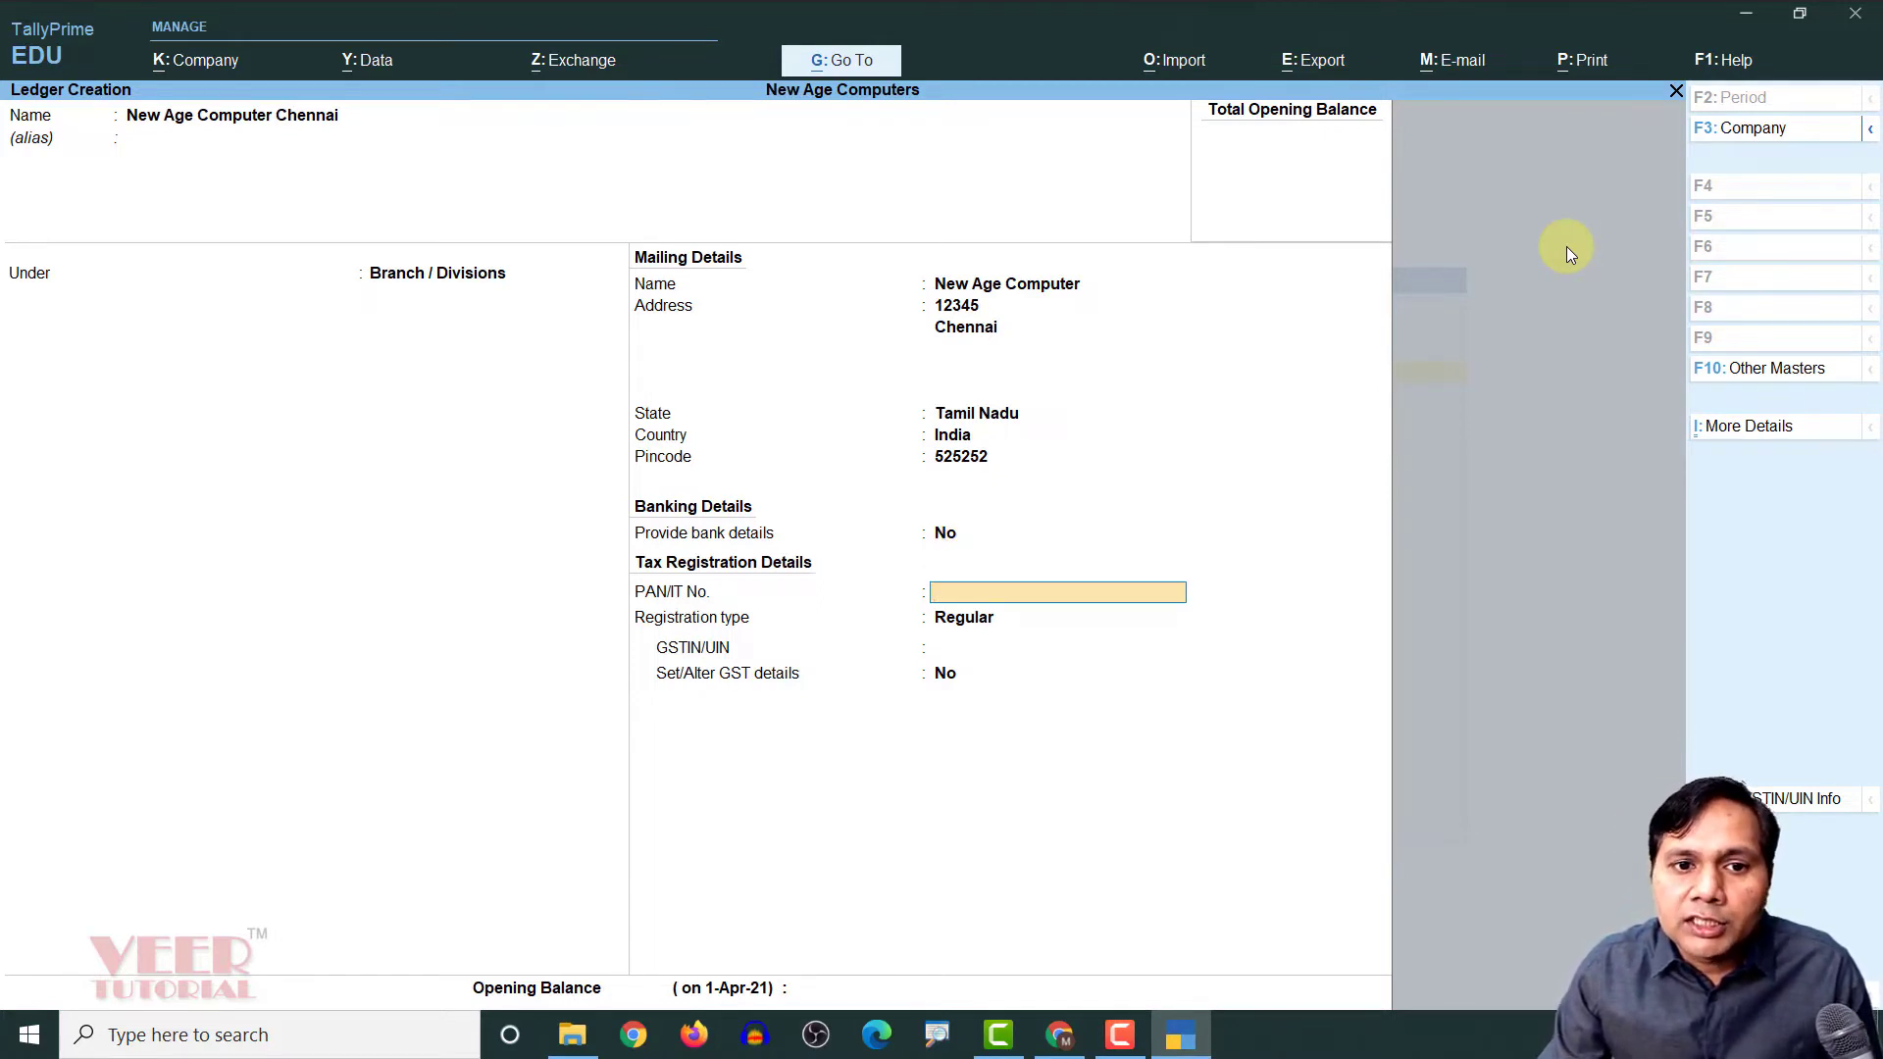
{"action": "key", "text": "Return"}
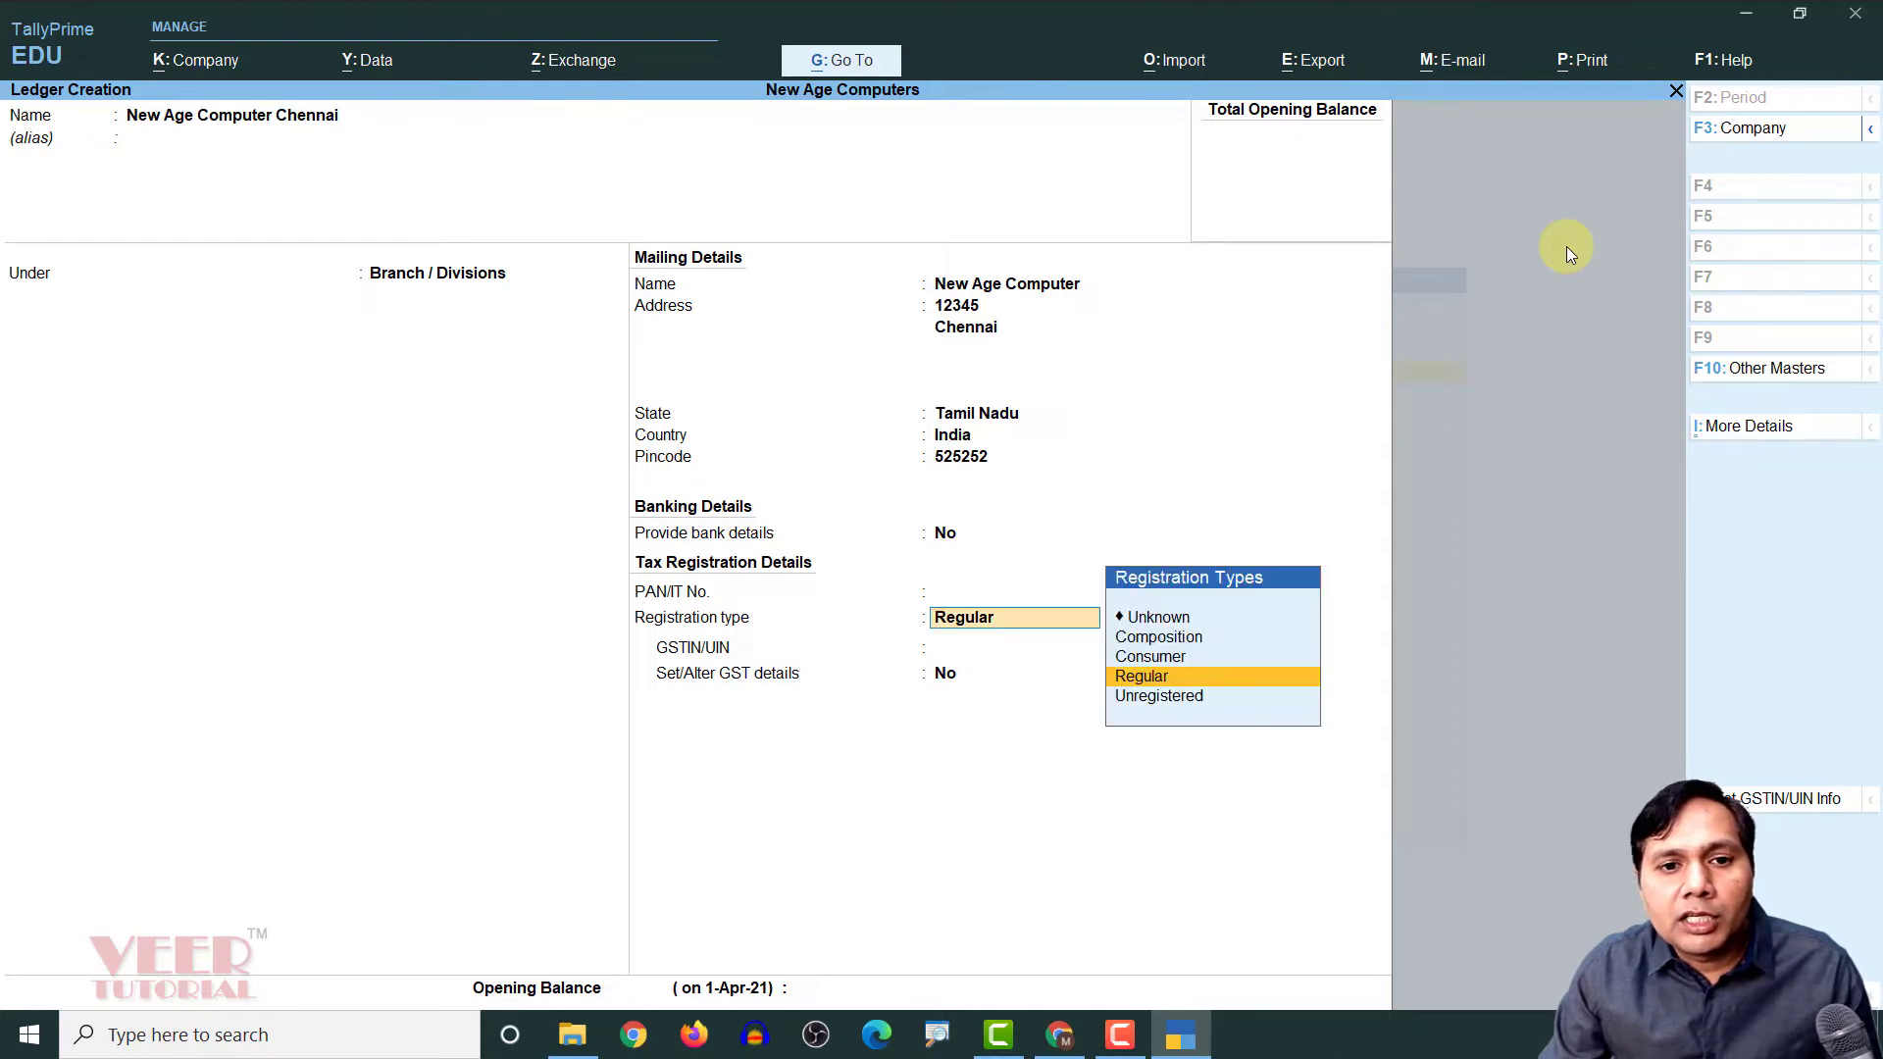
{"action": "key", "text": "Return"}
{"action": "key", "text": "BackSpace"}
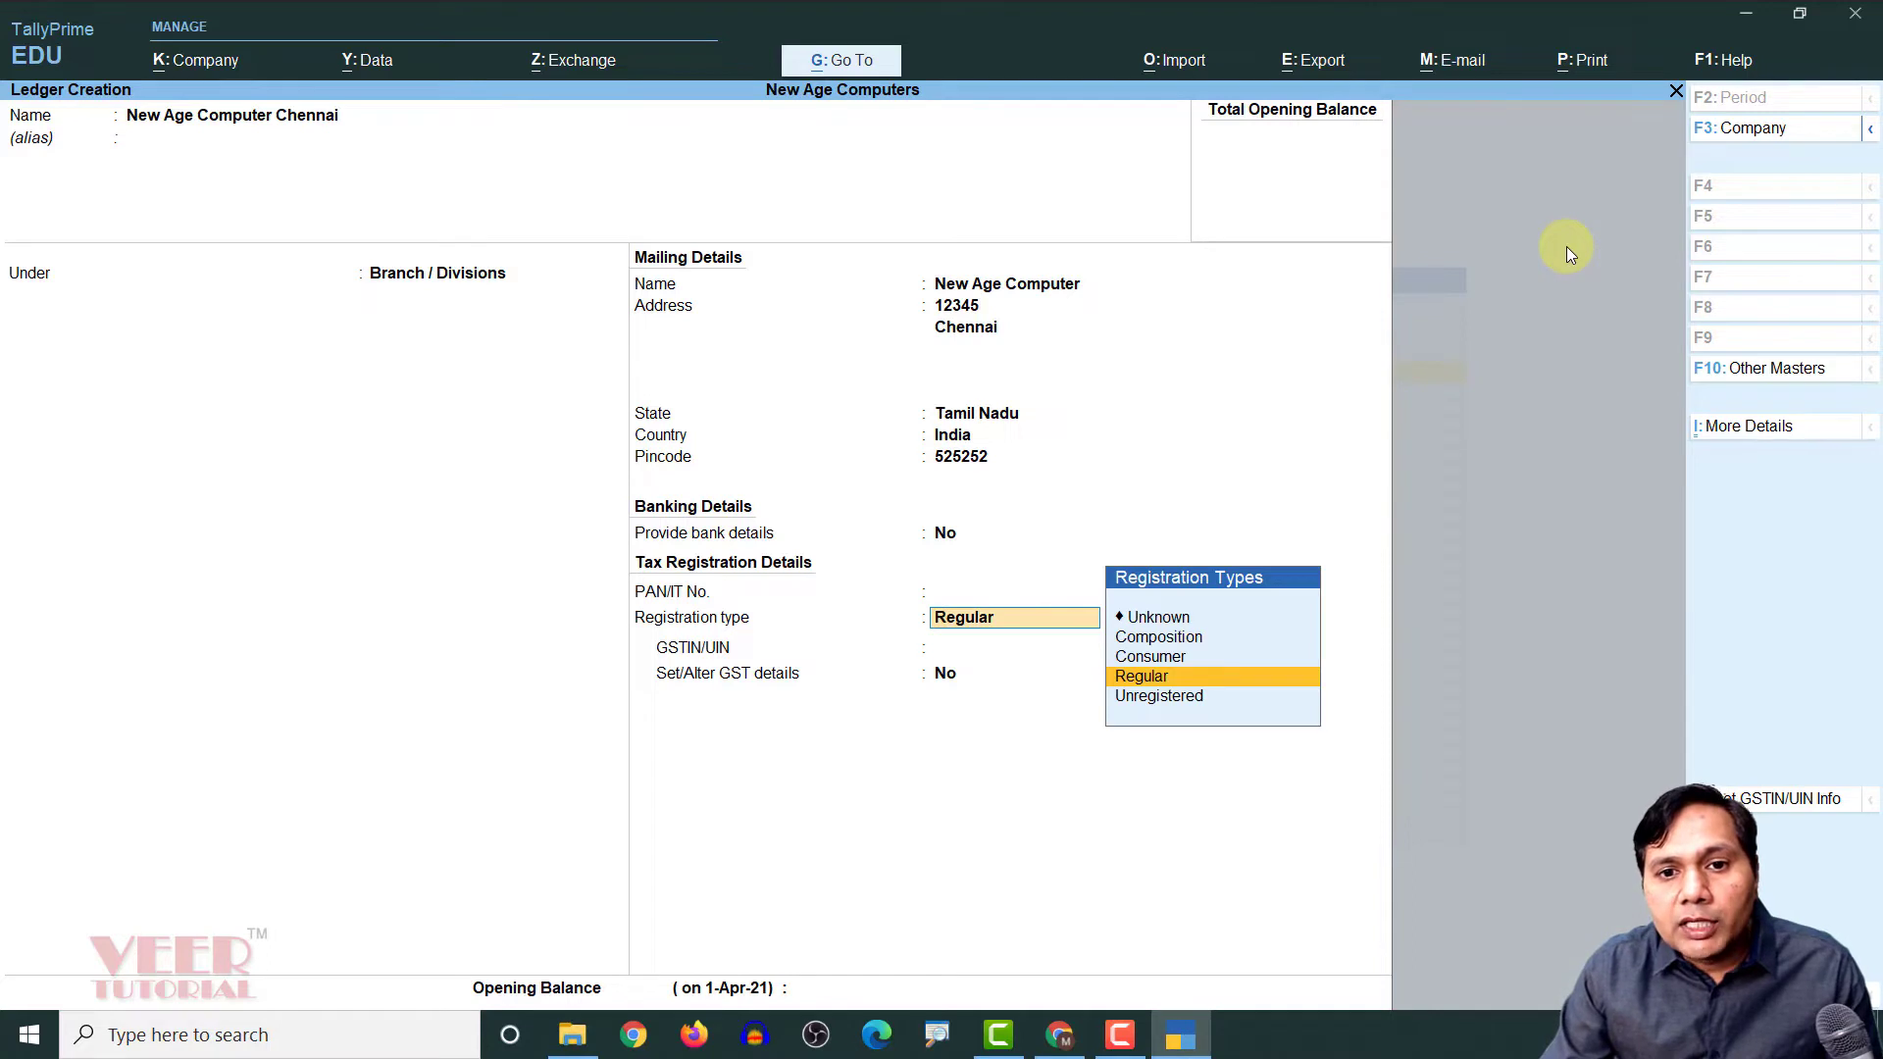
{"action": "key", "text": "Return"}
{"action": "key", "text": "ctrl+alt+v"}
{"action": "key", "text": "Return"}
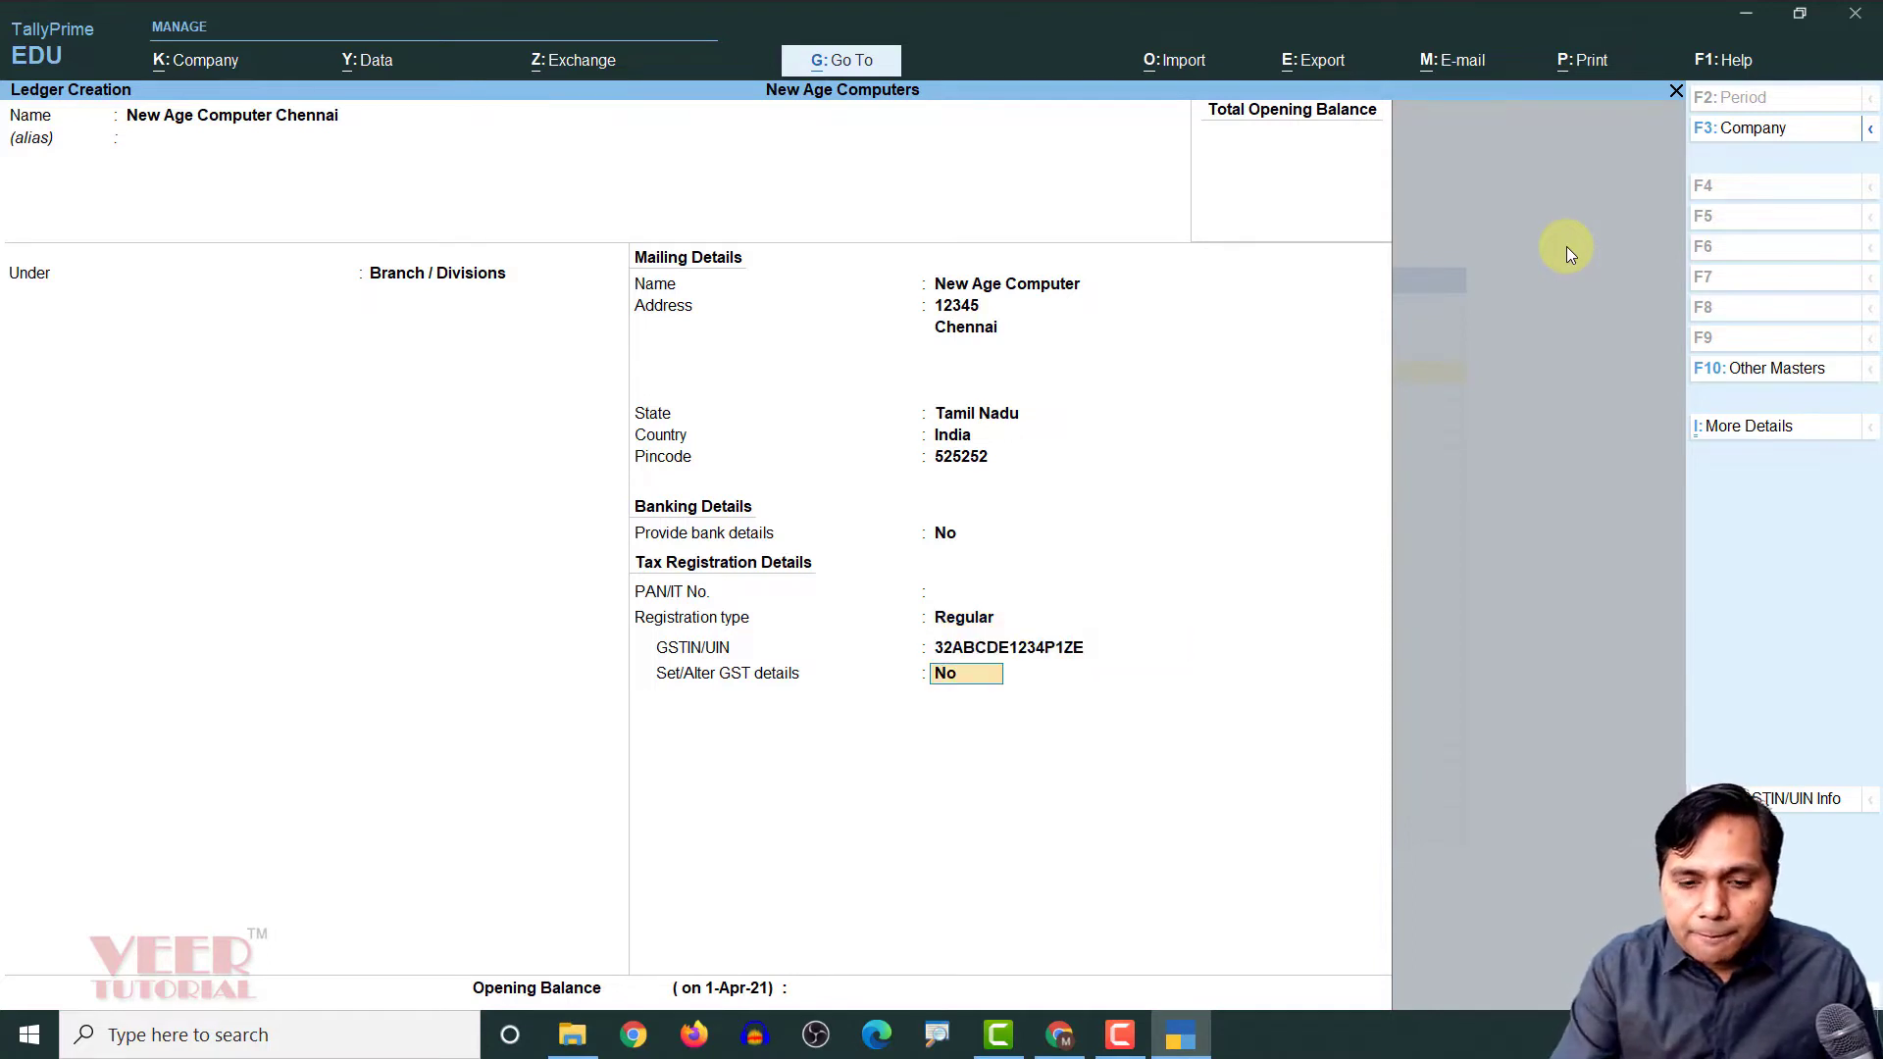
Leave Set/Alter GST details at No and the opening balance empty, and save the Chennai branch ledger
{"action": "key", "text": "Return"}
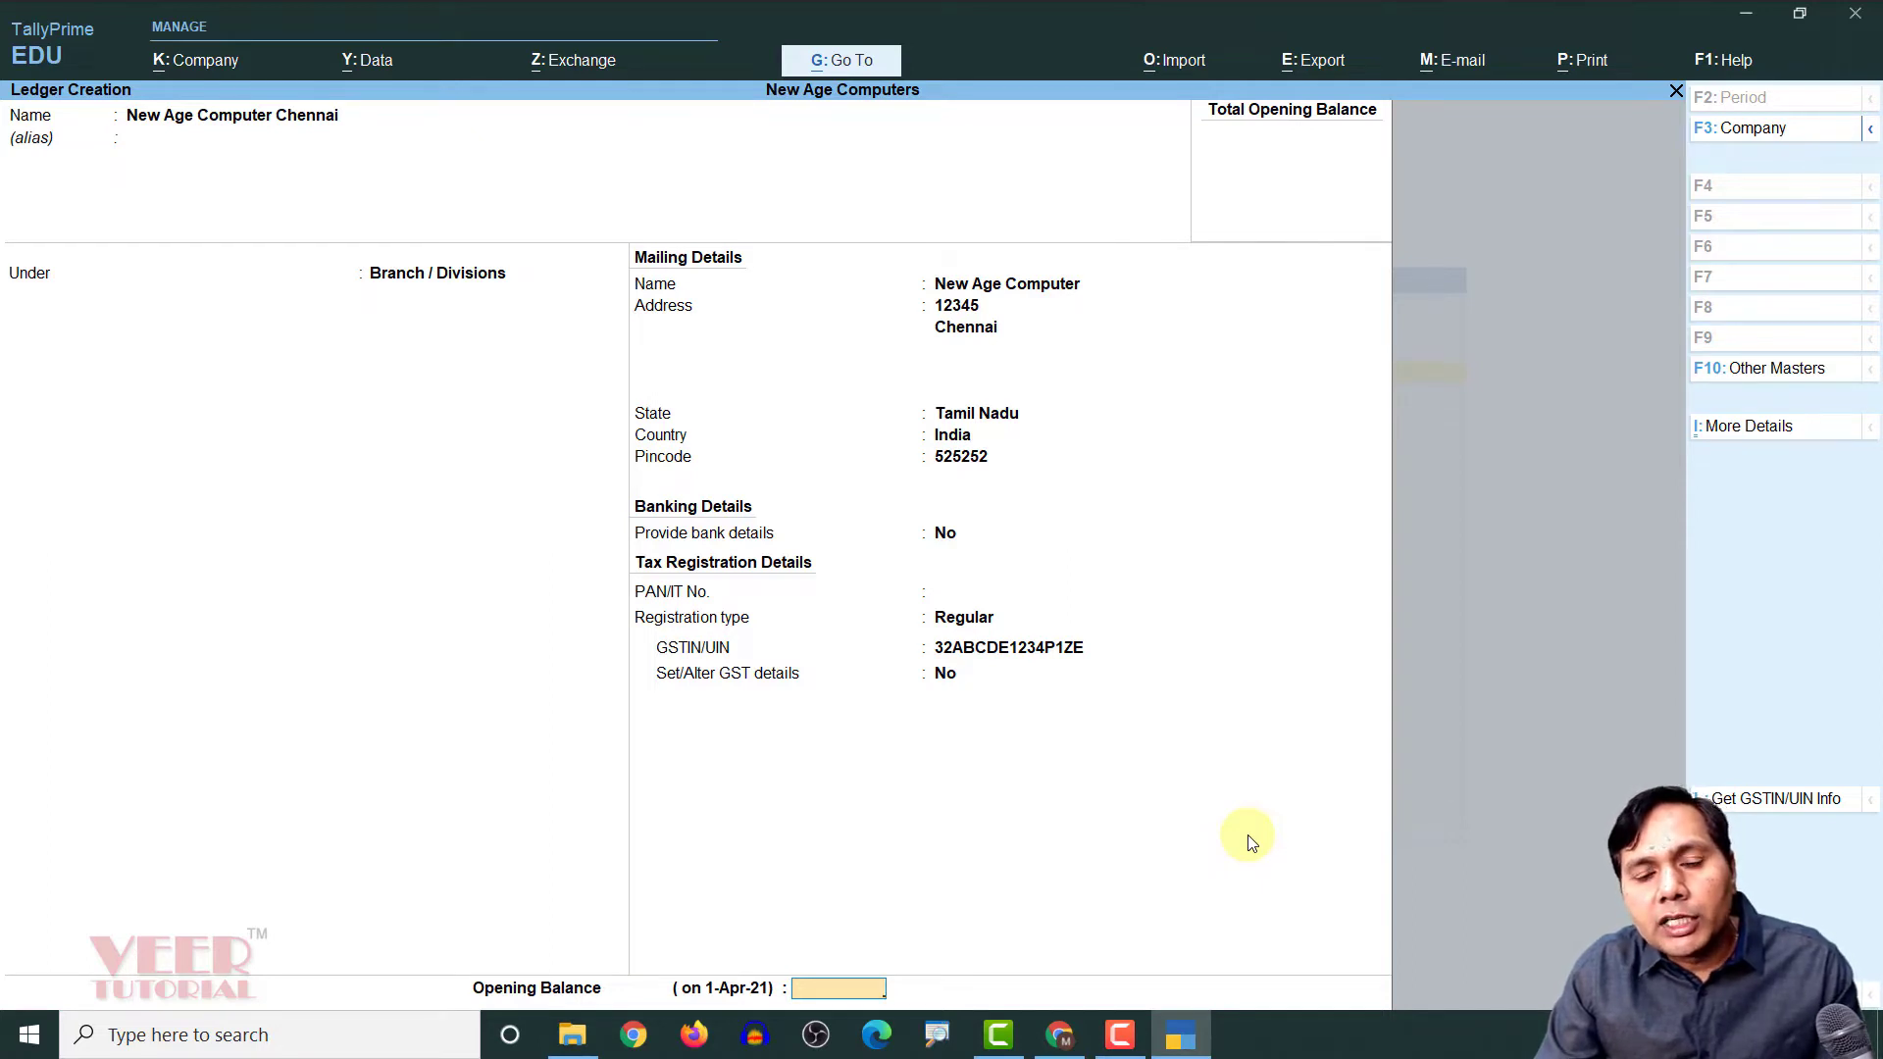
{"action": "key", "text": "Return"}
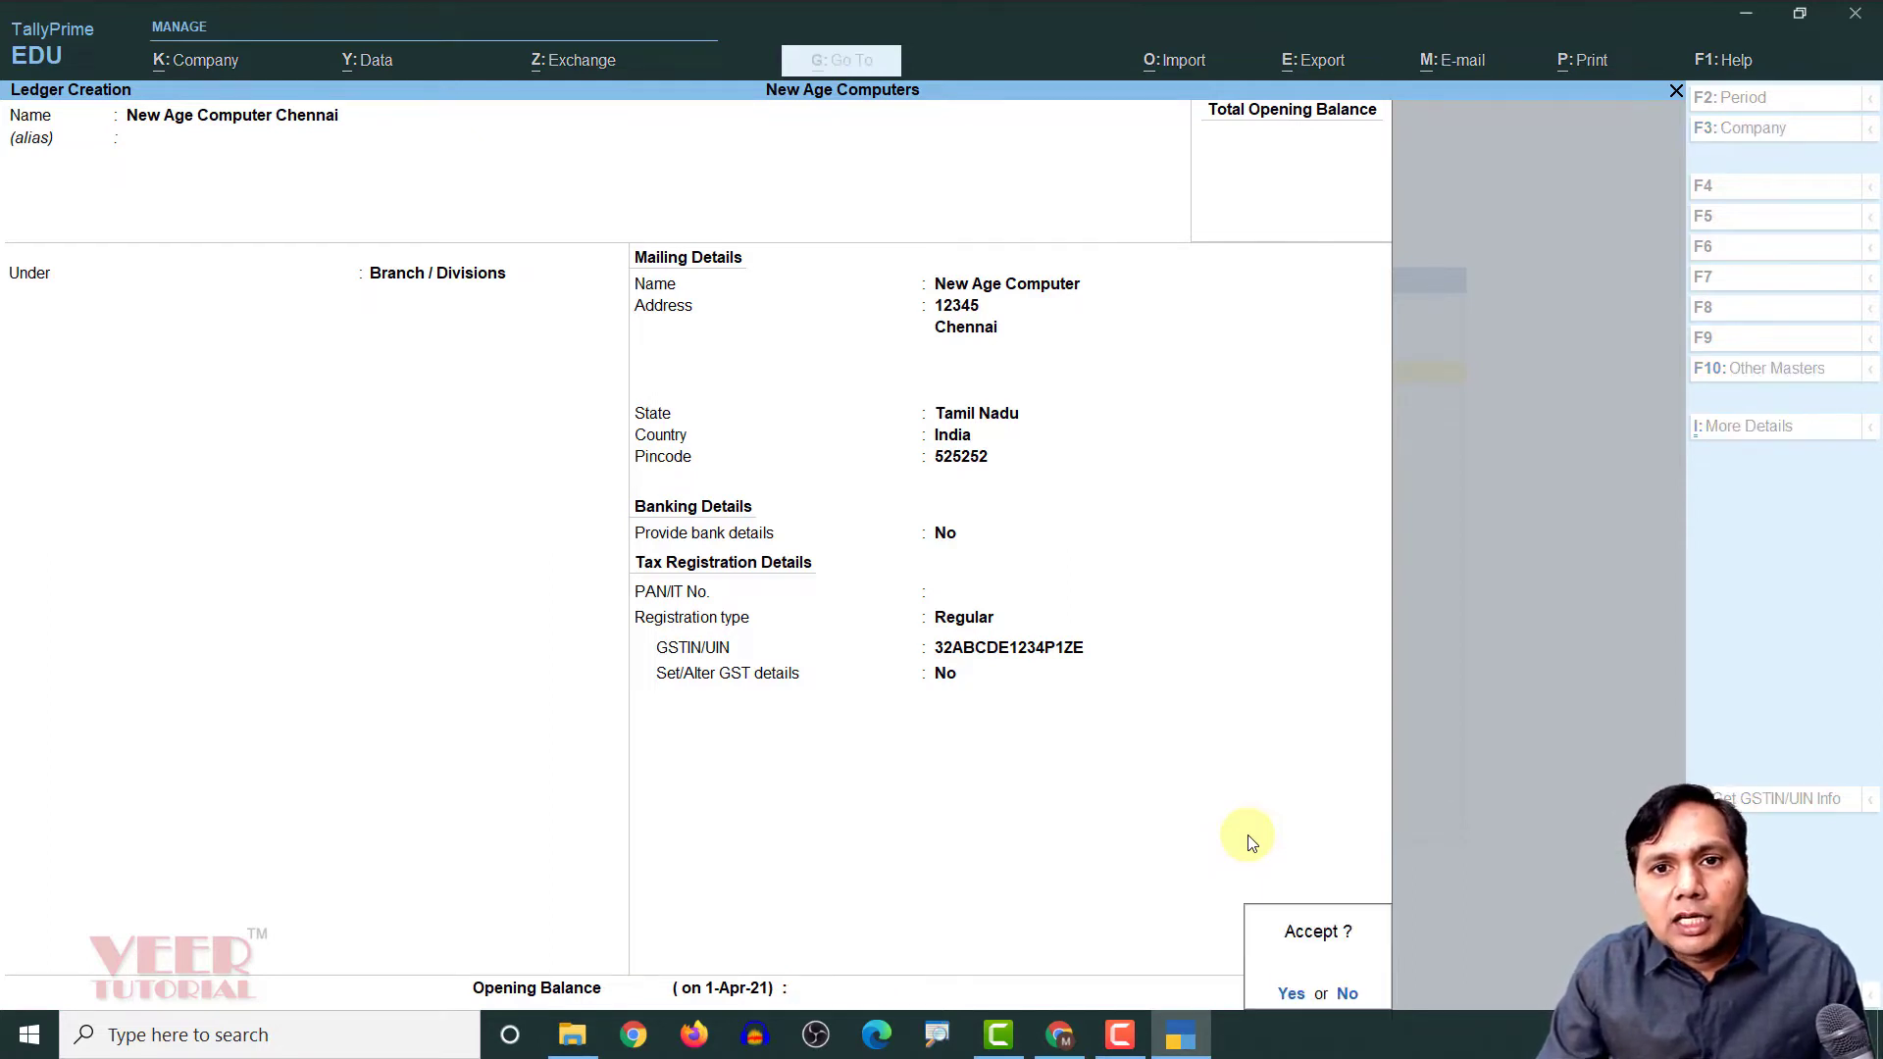
{"action": "key", "text": "Return"}
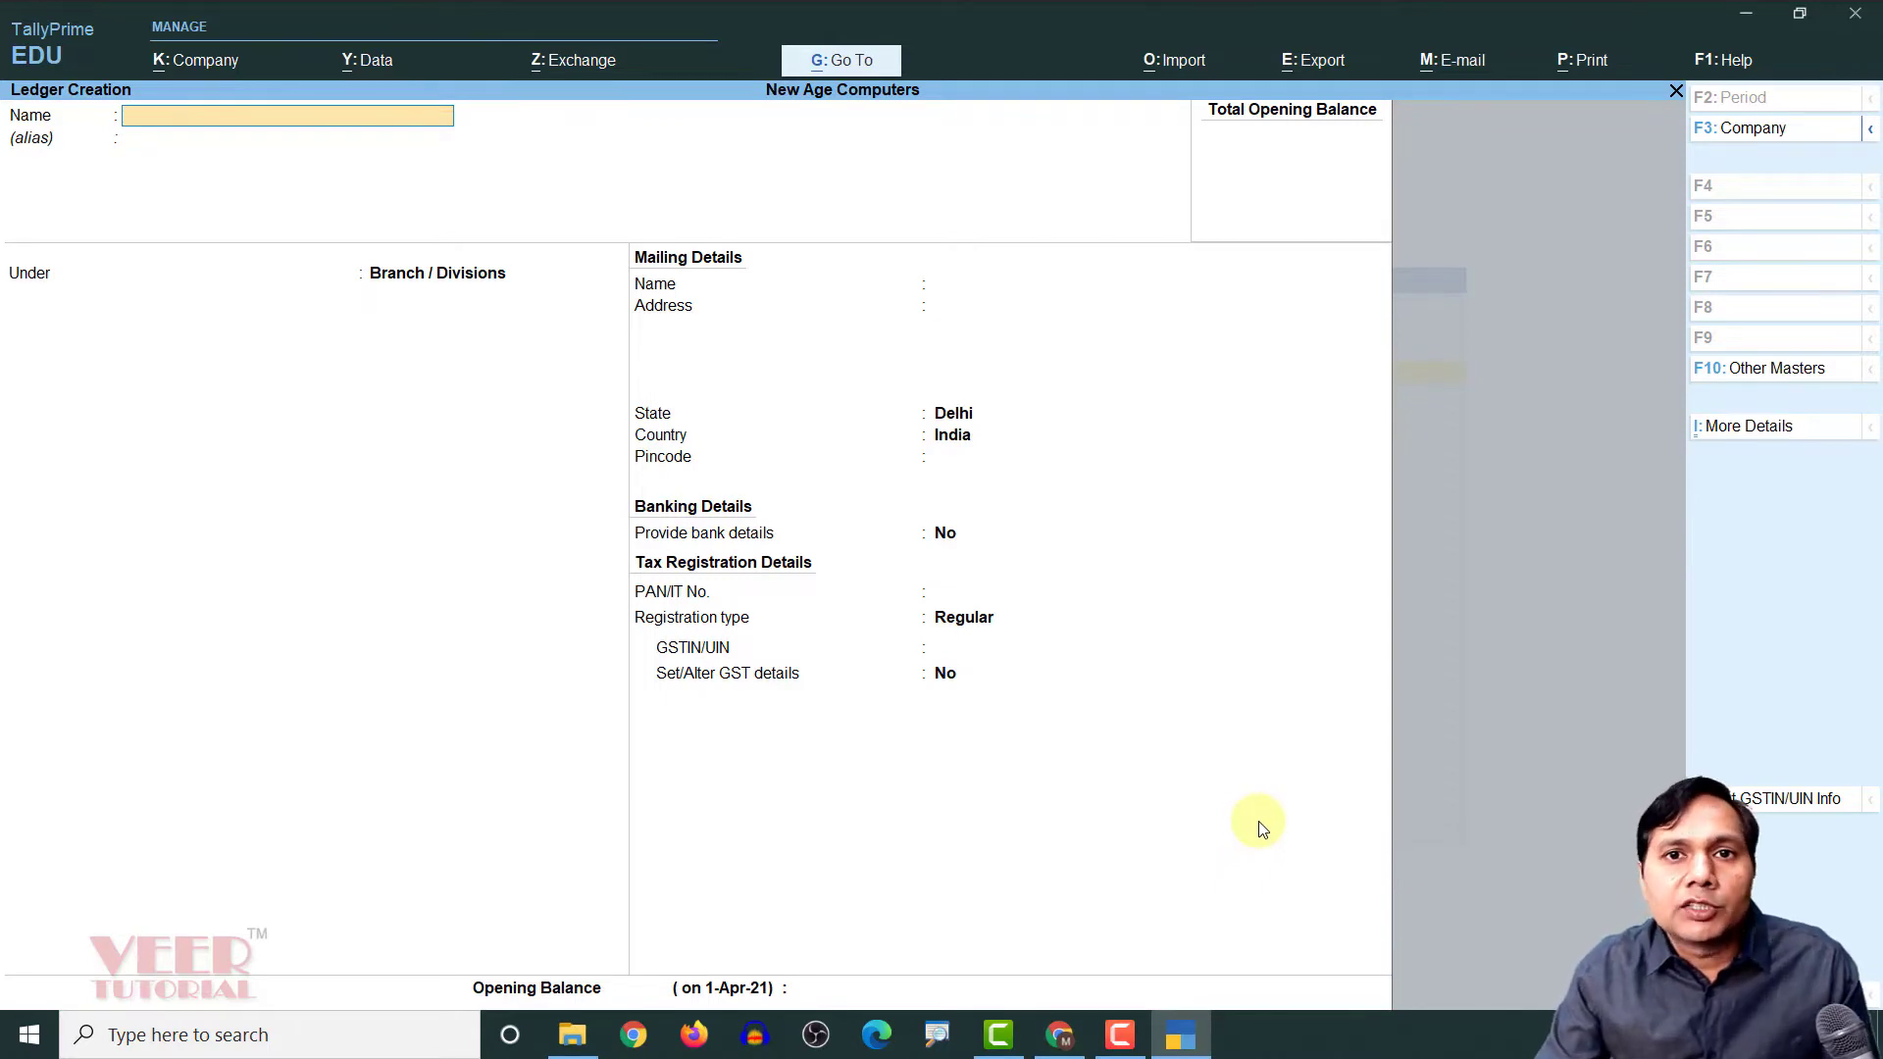
Name the new ledger "OWNERS CAPITAL ACCOUNT" and place it under the Capital Account group
{"action": "key", "text": "alt+Tab"}
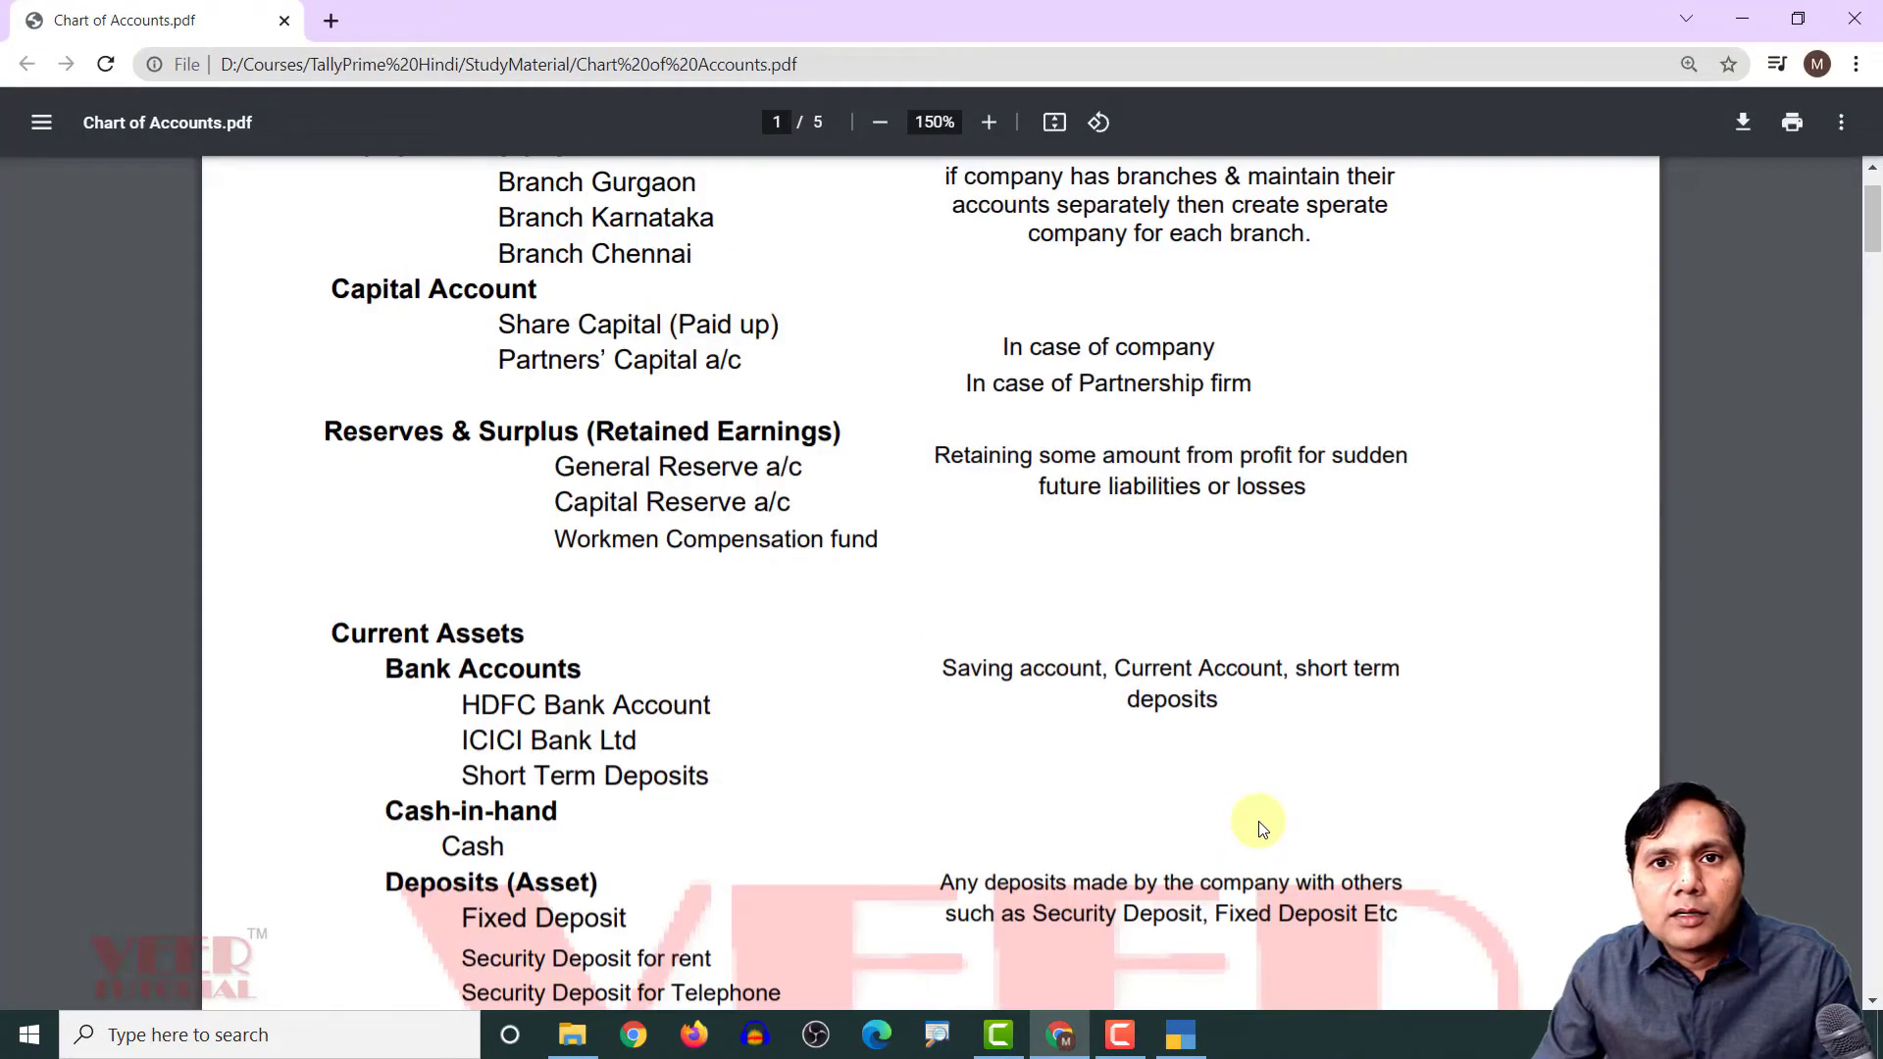
{"action": "key", "text": "alt+Tab"}
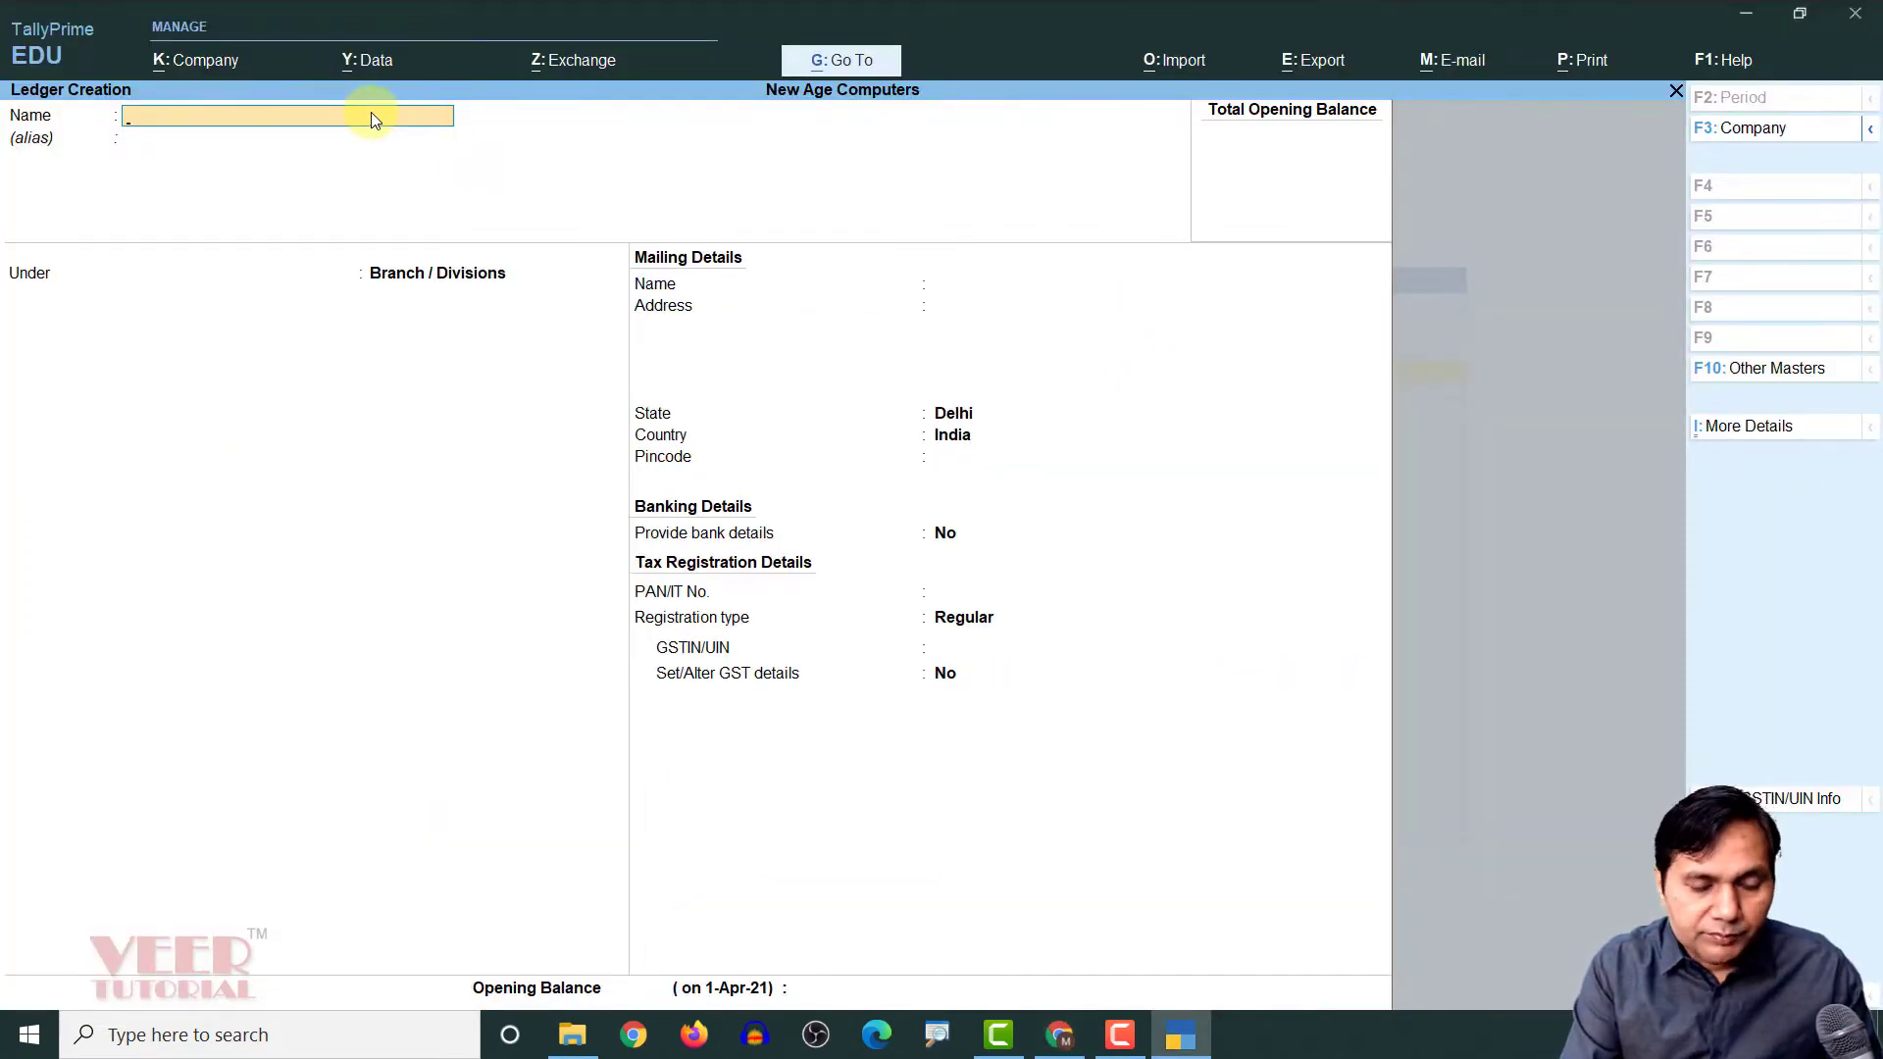
{"action": "type", "text": "OWNERS C"}
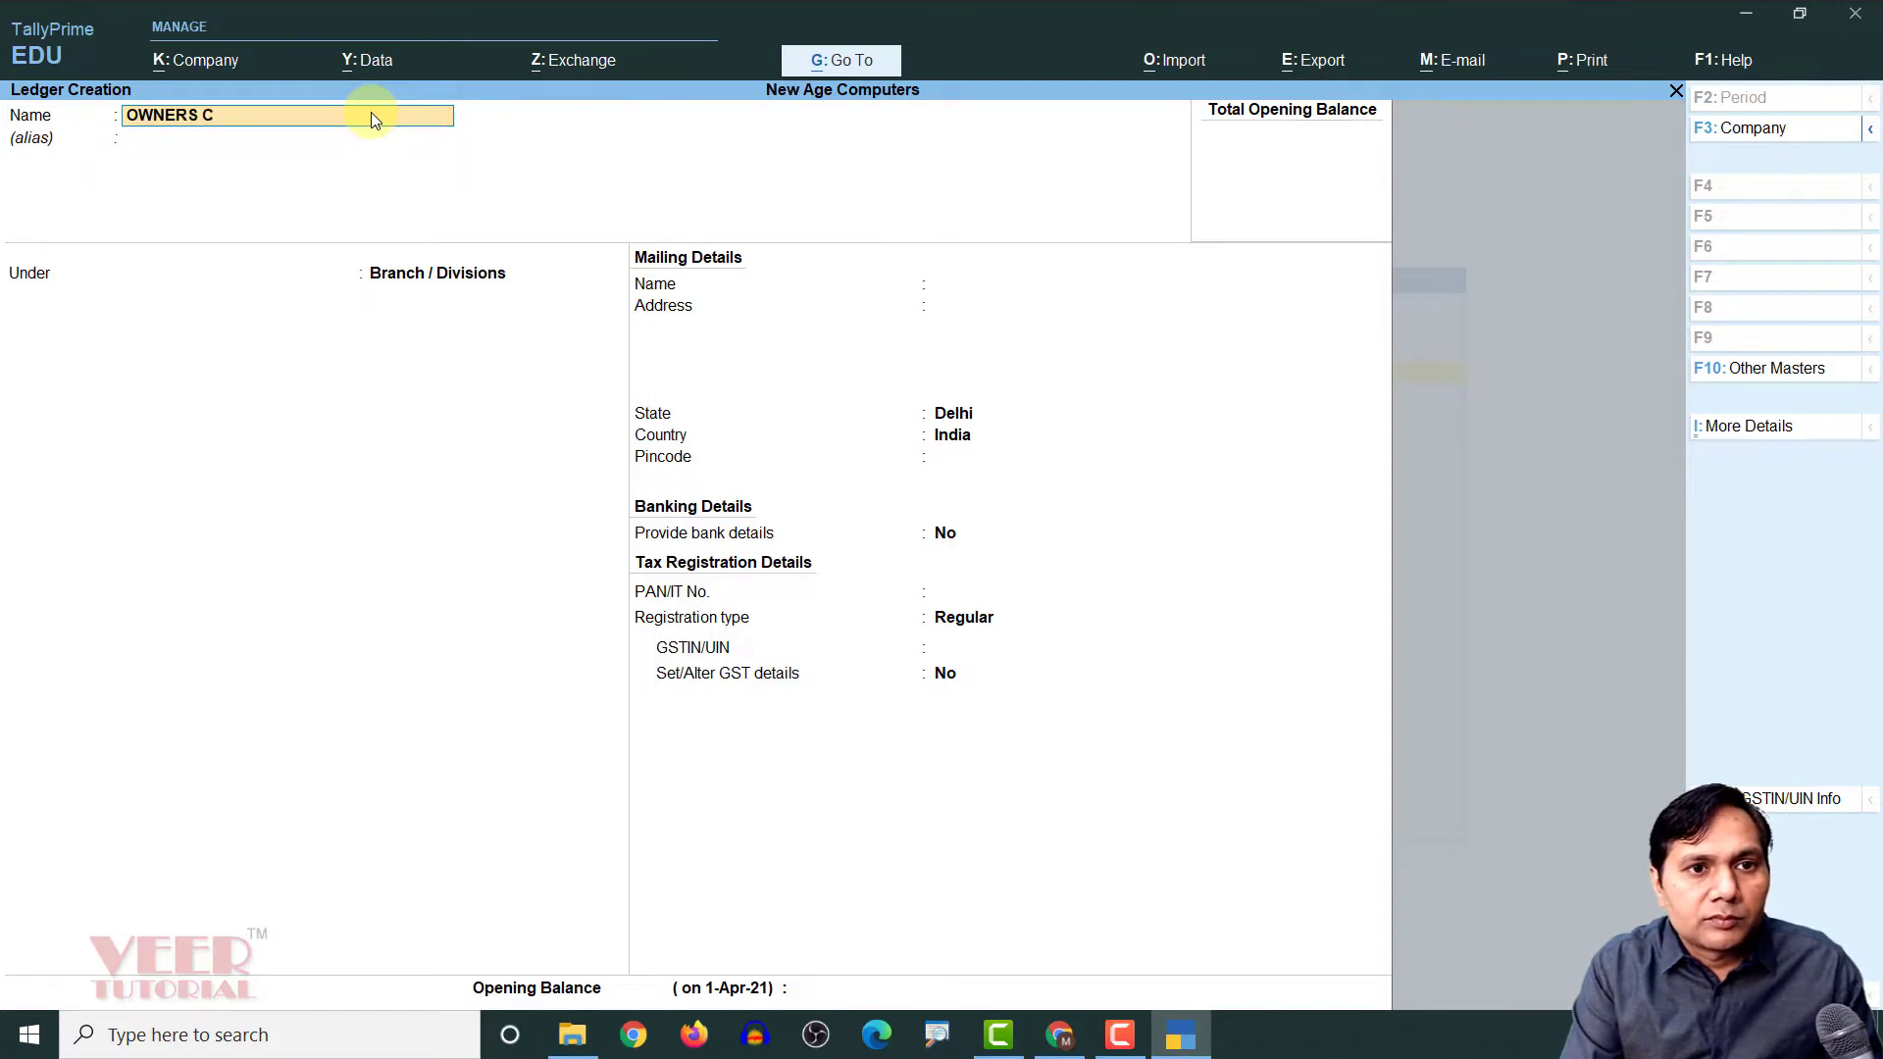
{"action": "type", "text": "APITAL ACCOUNT"}
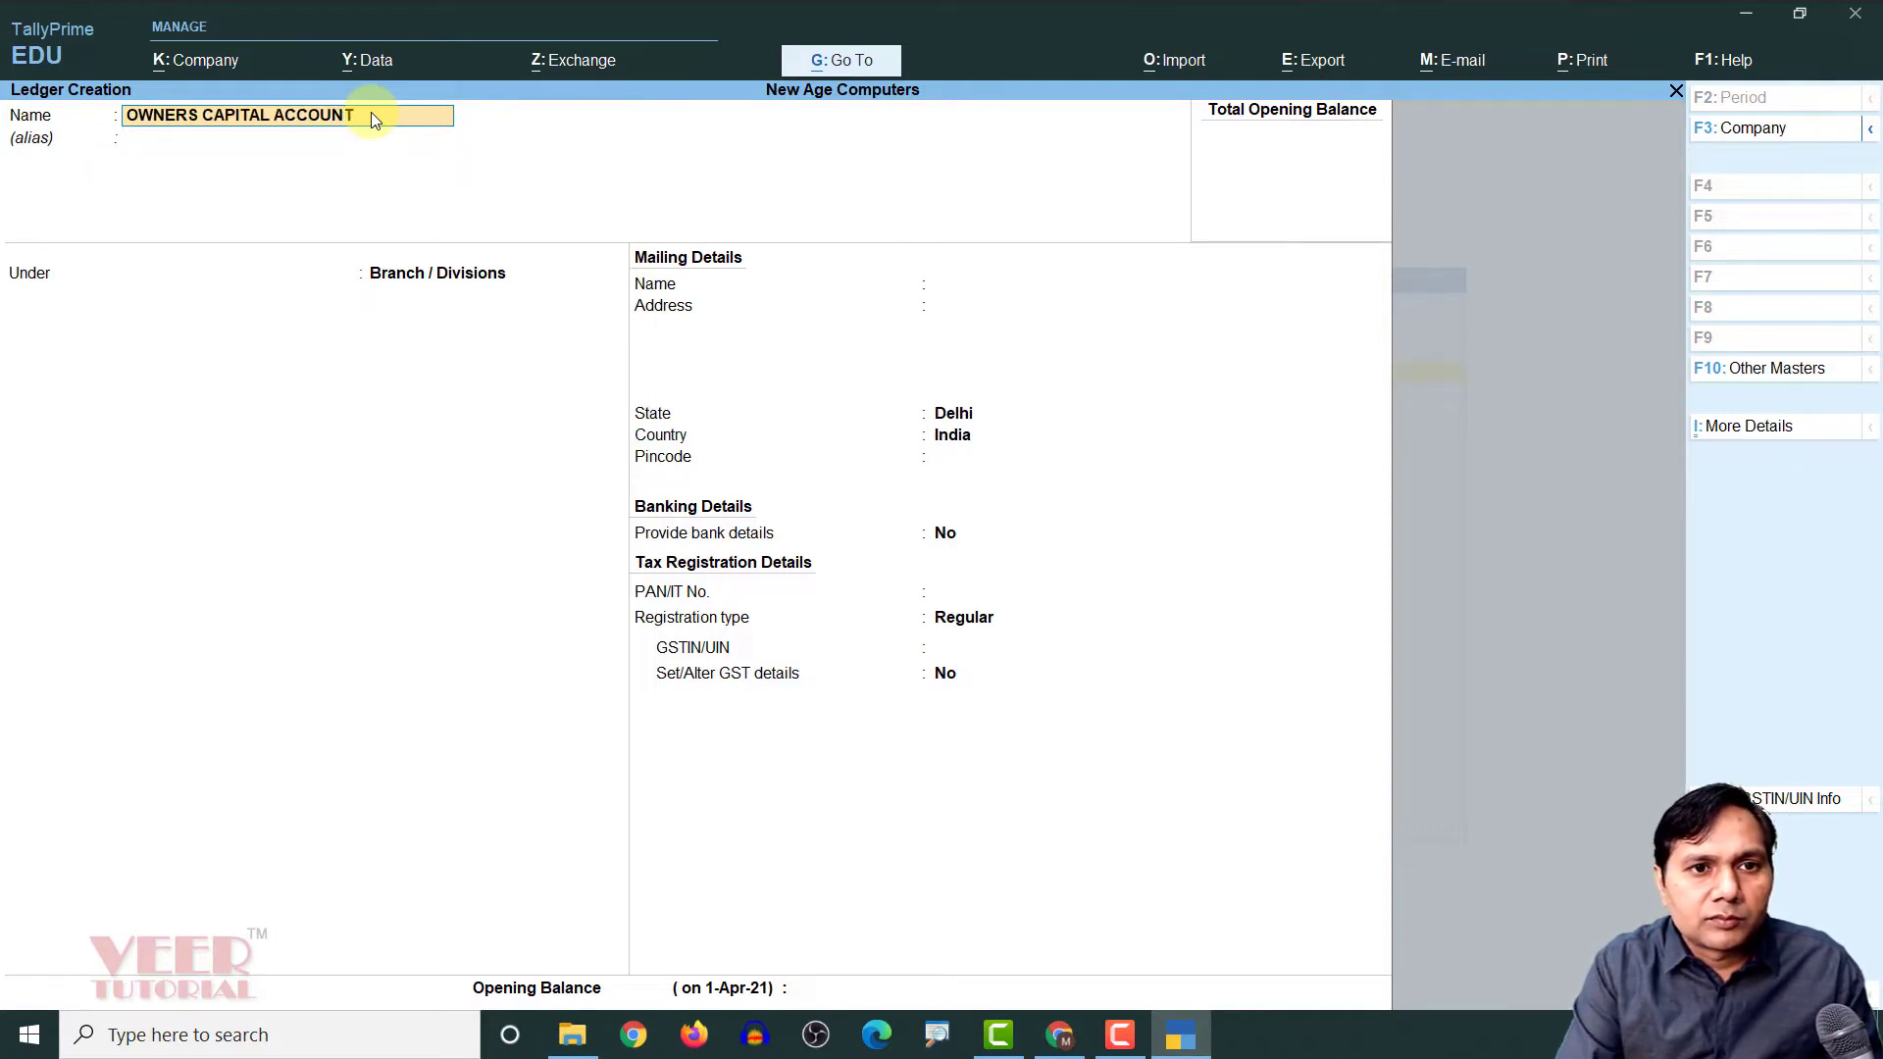
{"action": "key", "text": "Return"}
{"action": "type", "text": "CAP"}
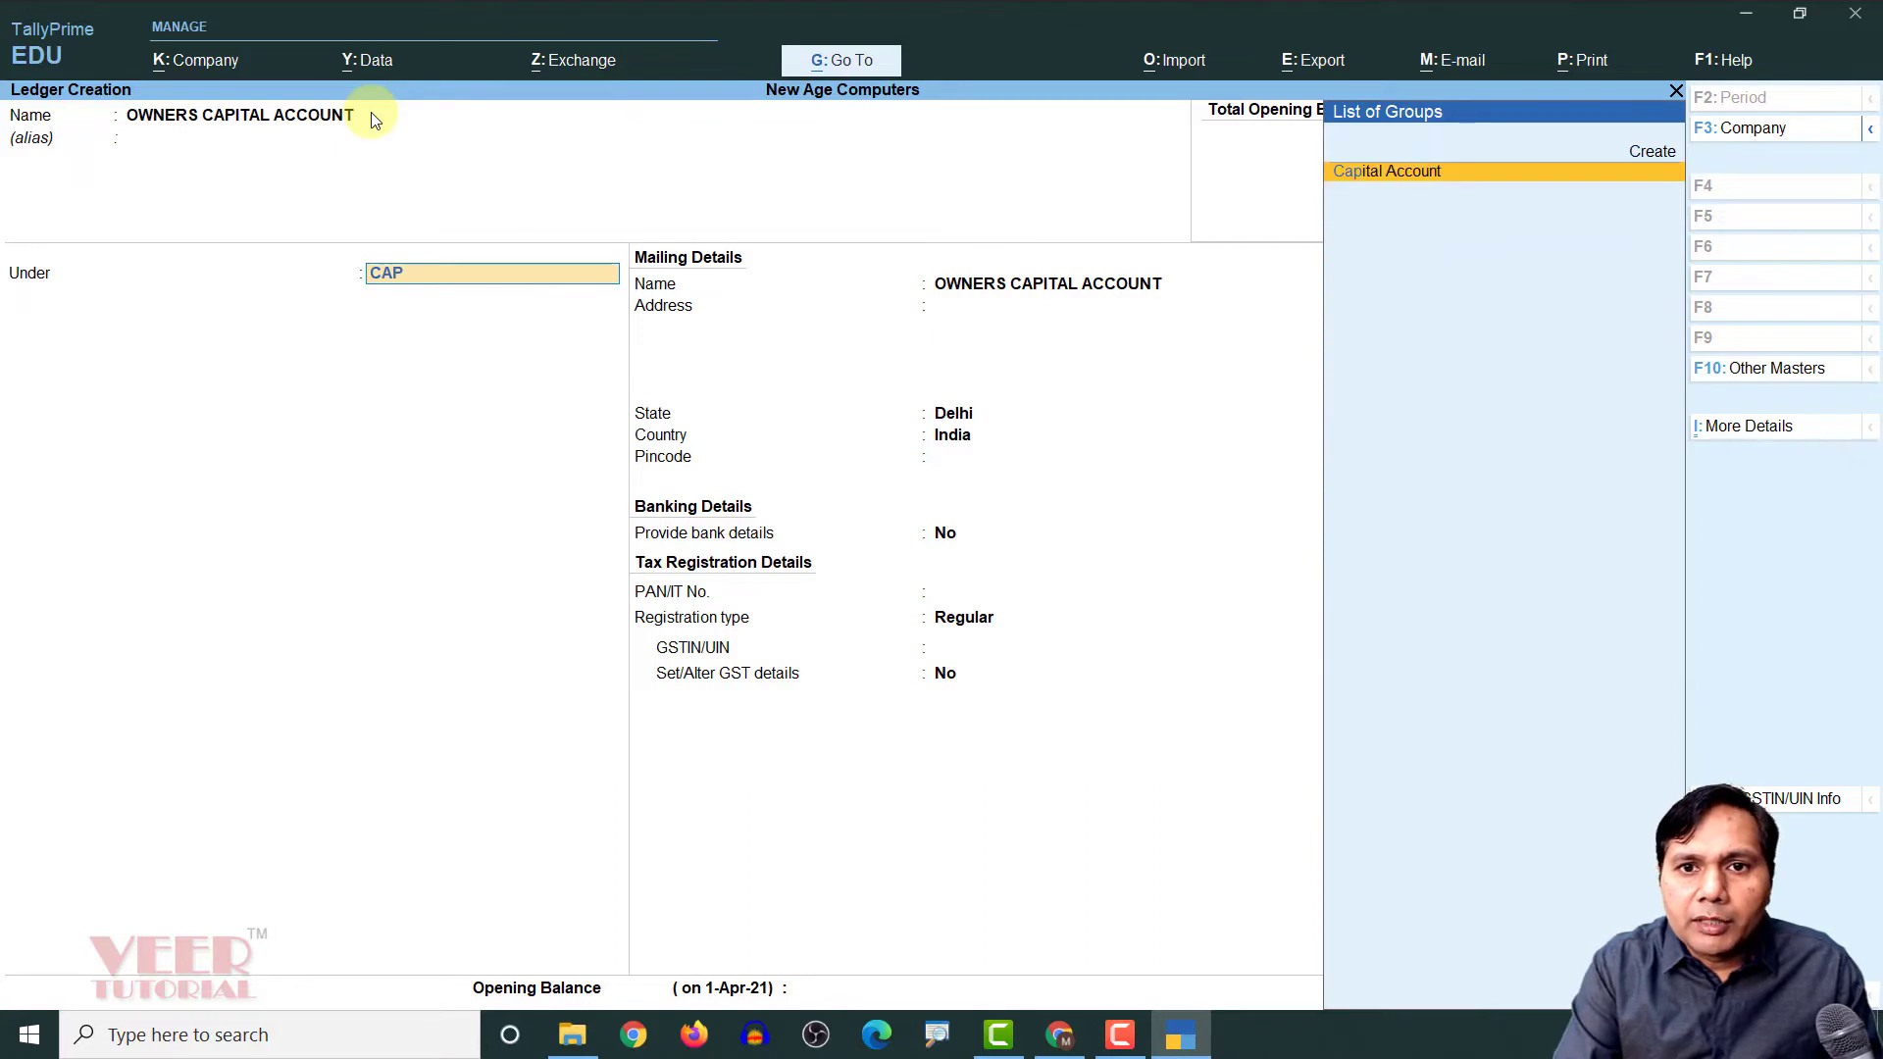
{"action": "key", "text": "Return"}
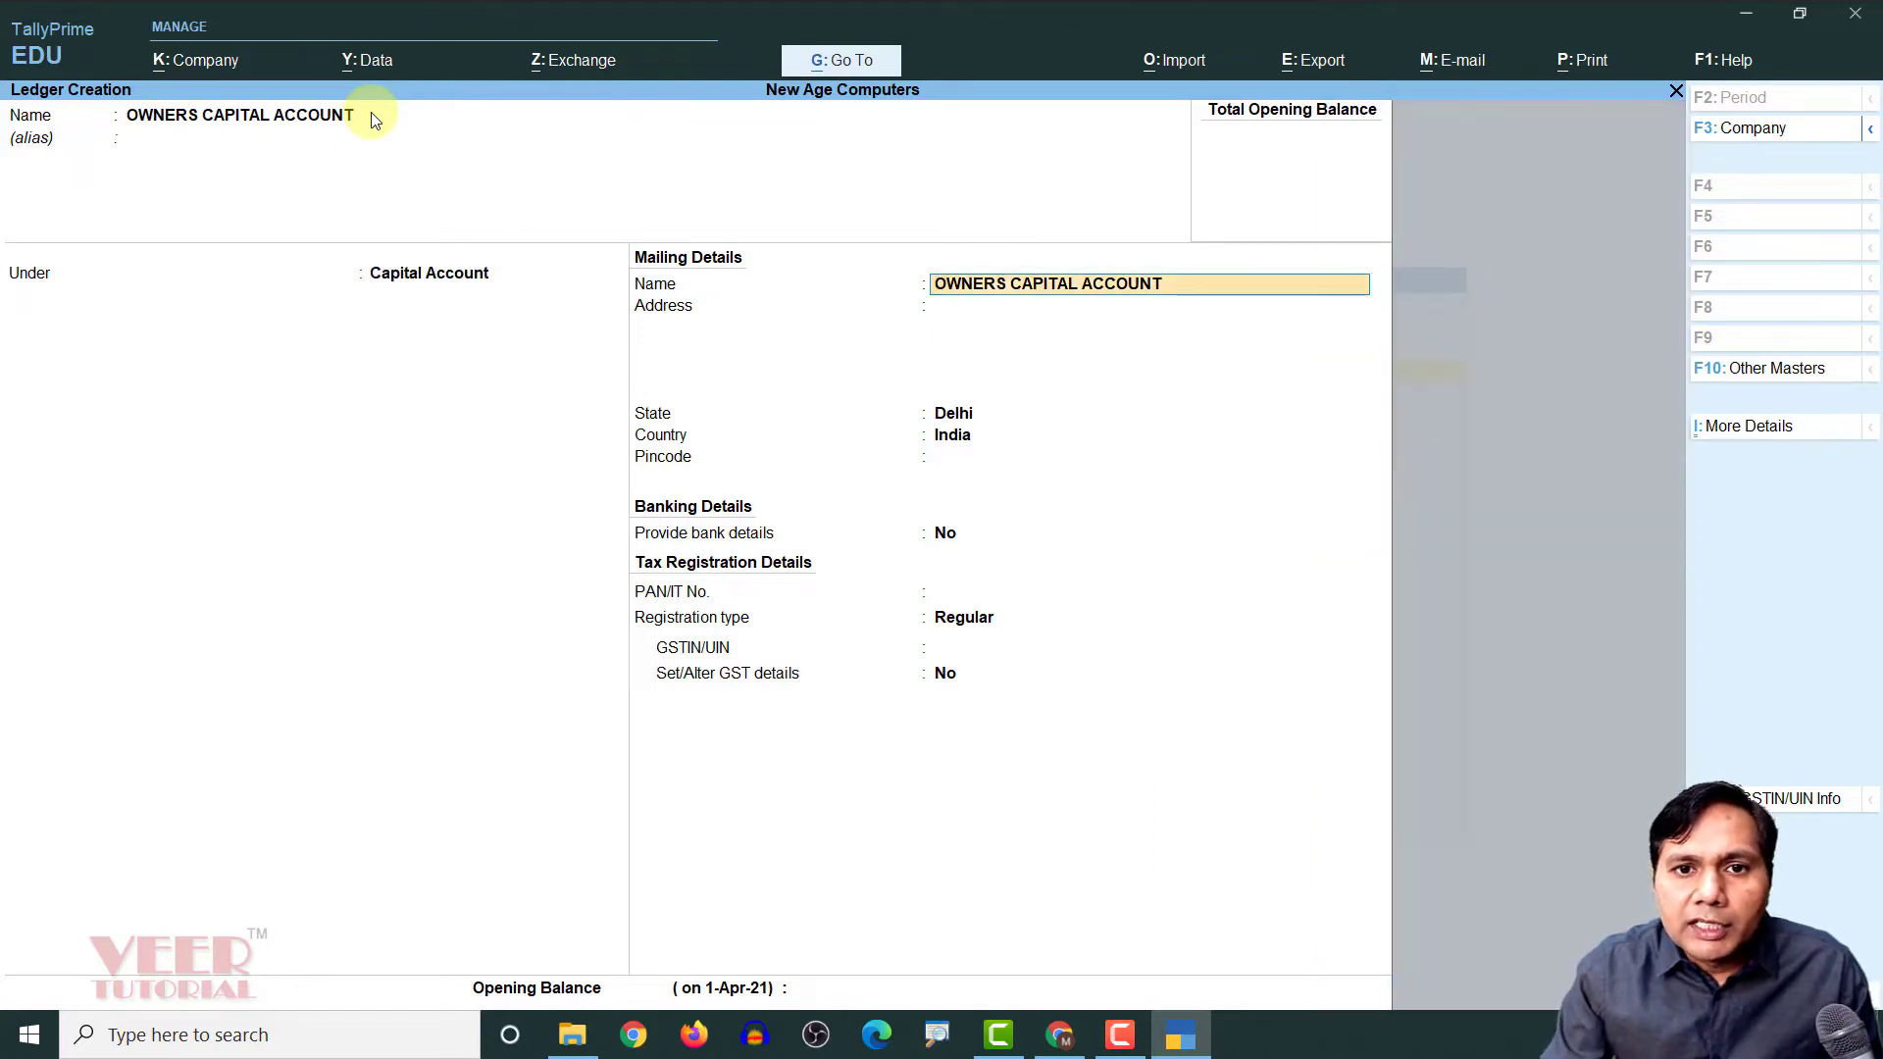
Pass through the capital ledger's mailing, banking and tax registration details, keeping the defaults and leaving address, pincode, PAN and GSTIN blank
{"action": "key", "text": "Return"}
{"action": "key", "text": "Return"}
{"action": "key", "text": "Return"}
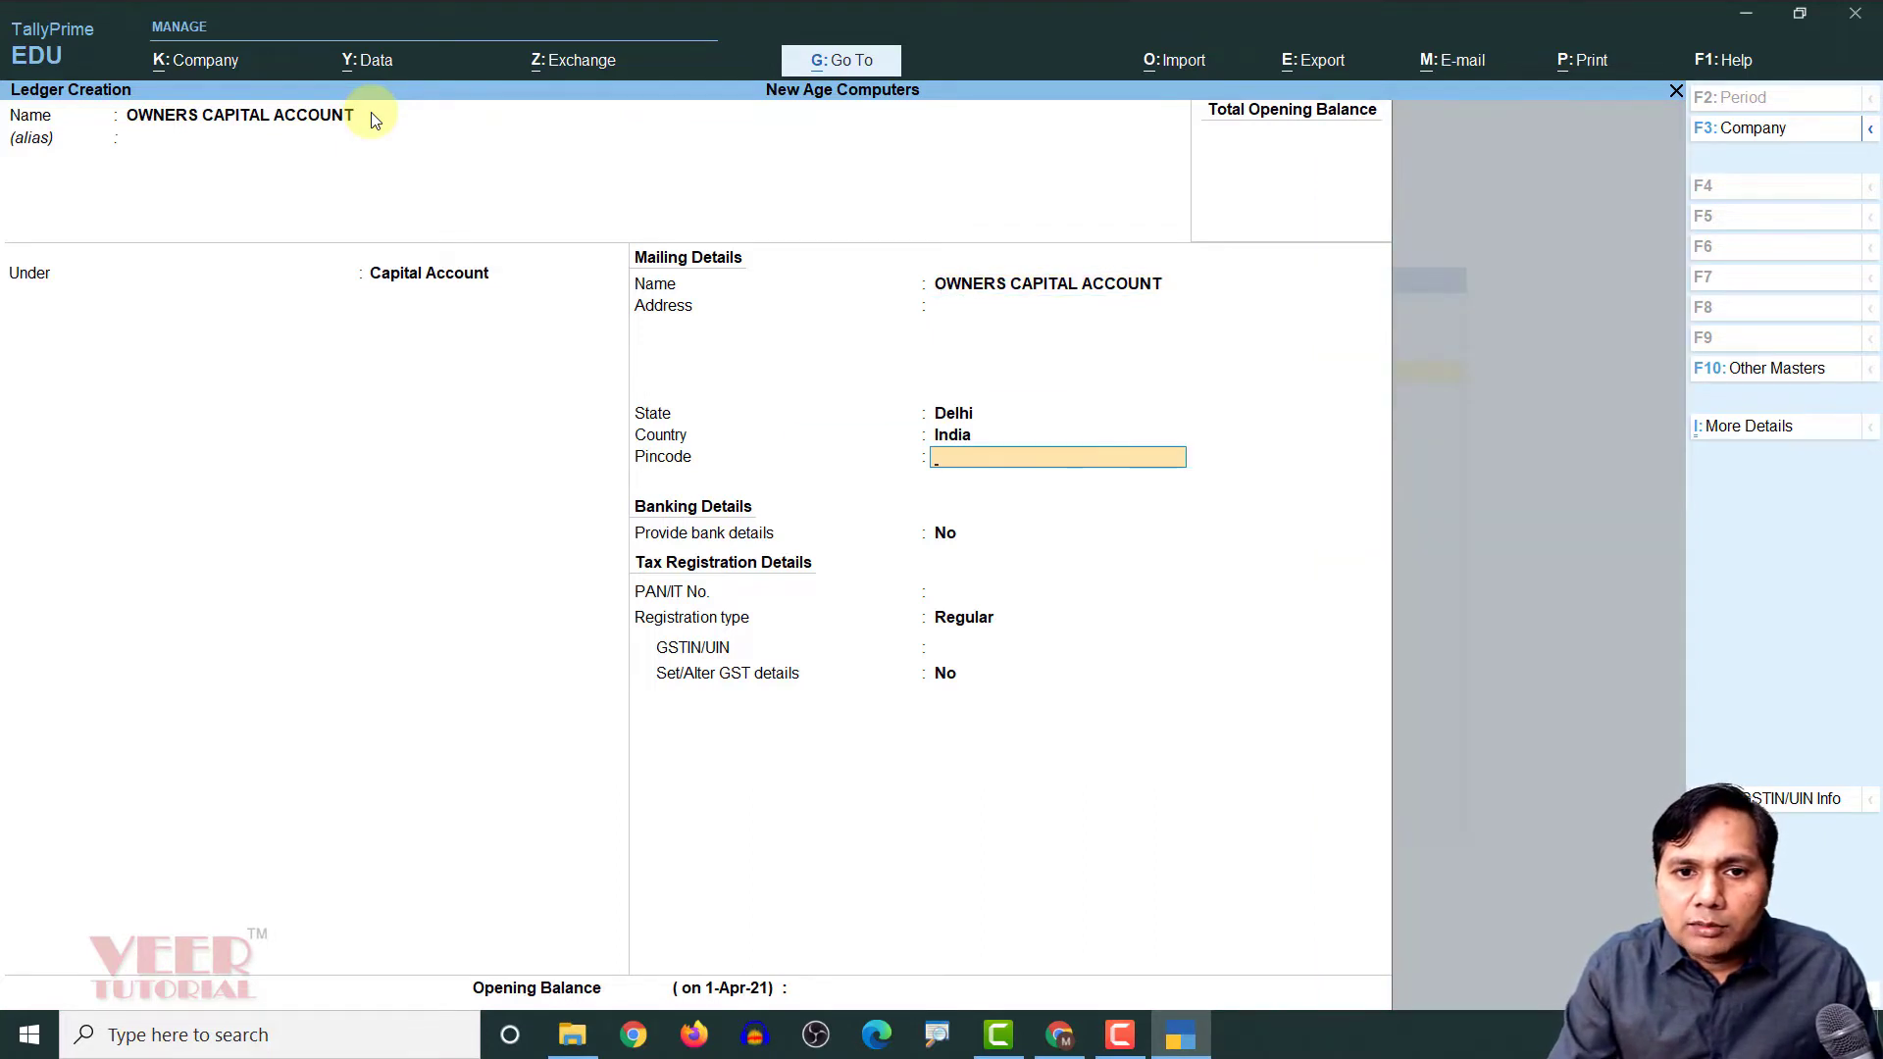
{"action": "key", "text": "Return"}
{"action": "key", "text": "Return"}
{"action": "key", "text": "Return"}
{"action": "key", "text": "Return"}
{"action": "key", "text": "Return"}
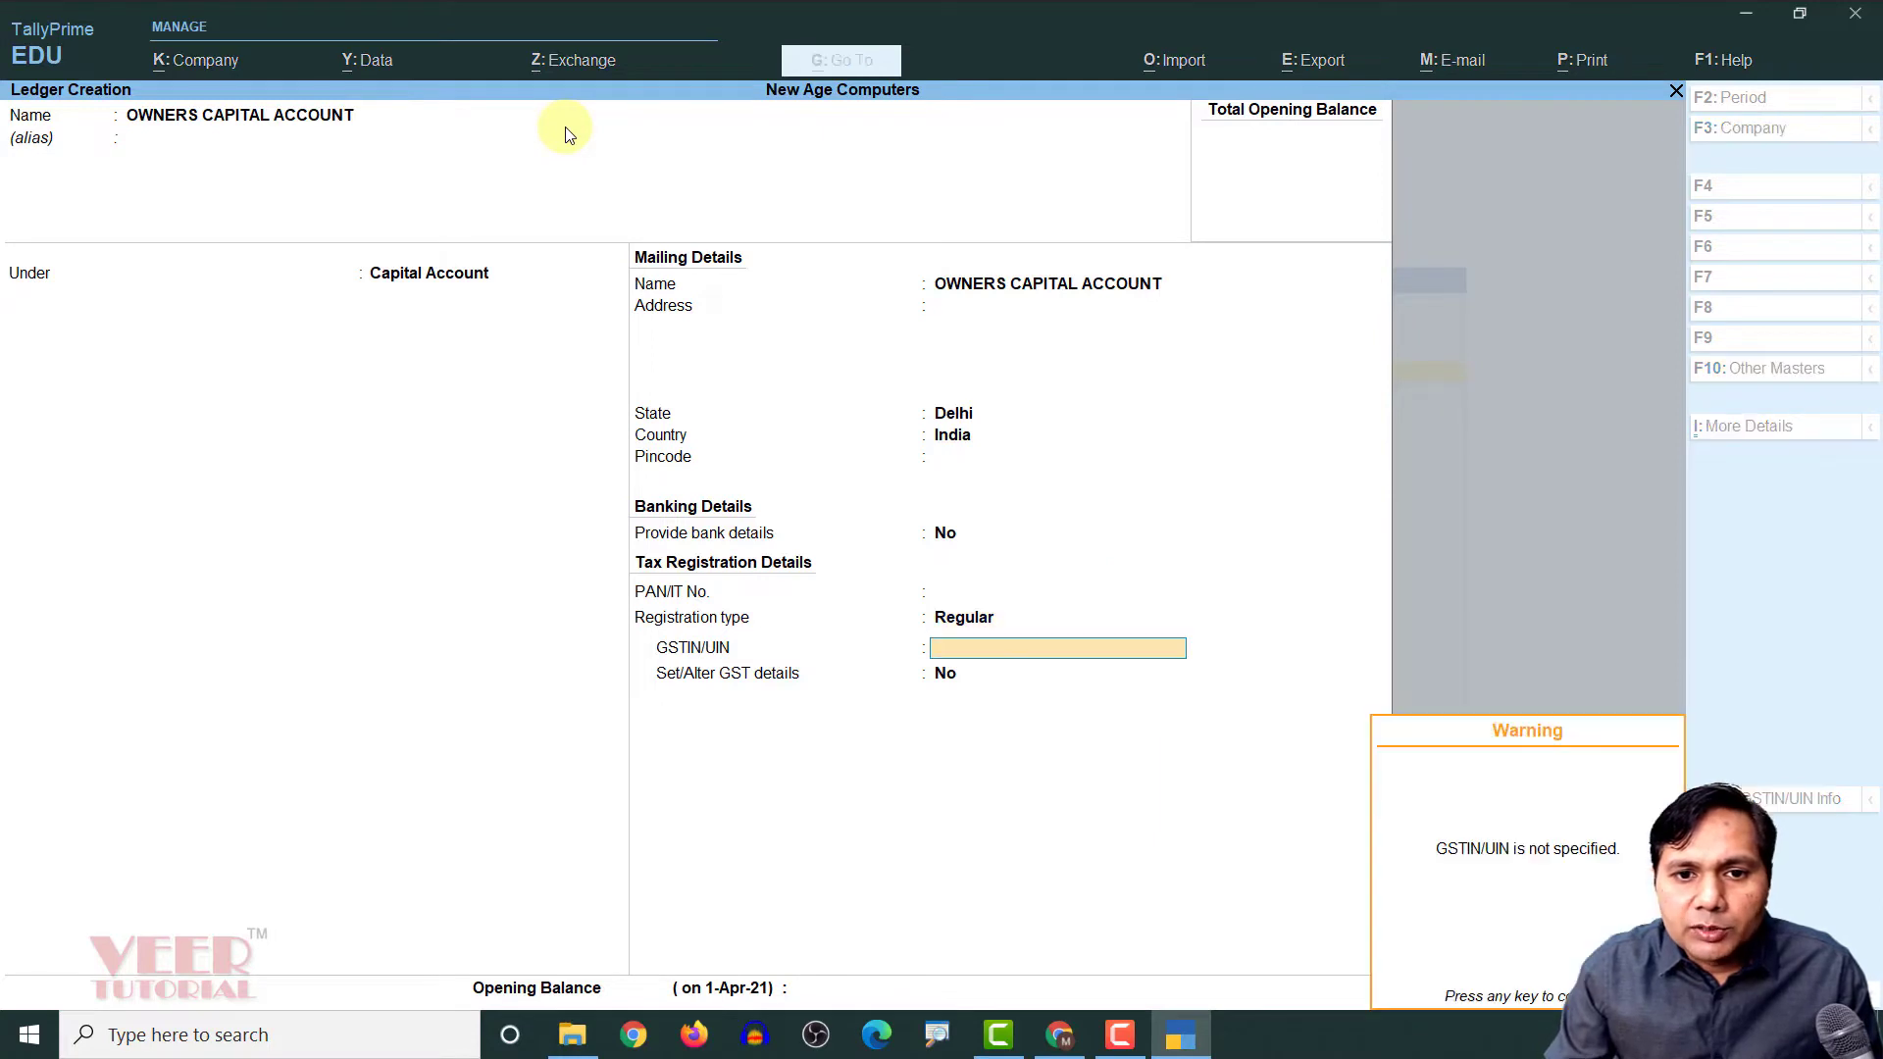
{"action": "key", "text": "Return"}
{"action": "key", "text": "Return"}
{"action": "key", "text": "Return"}
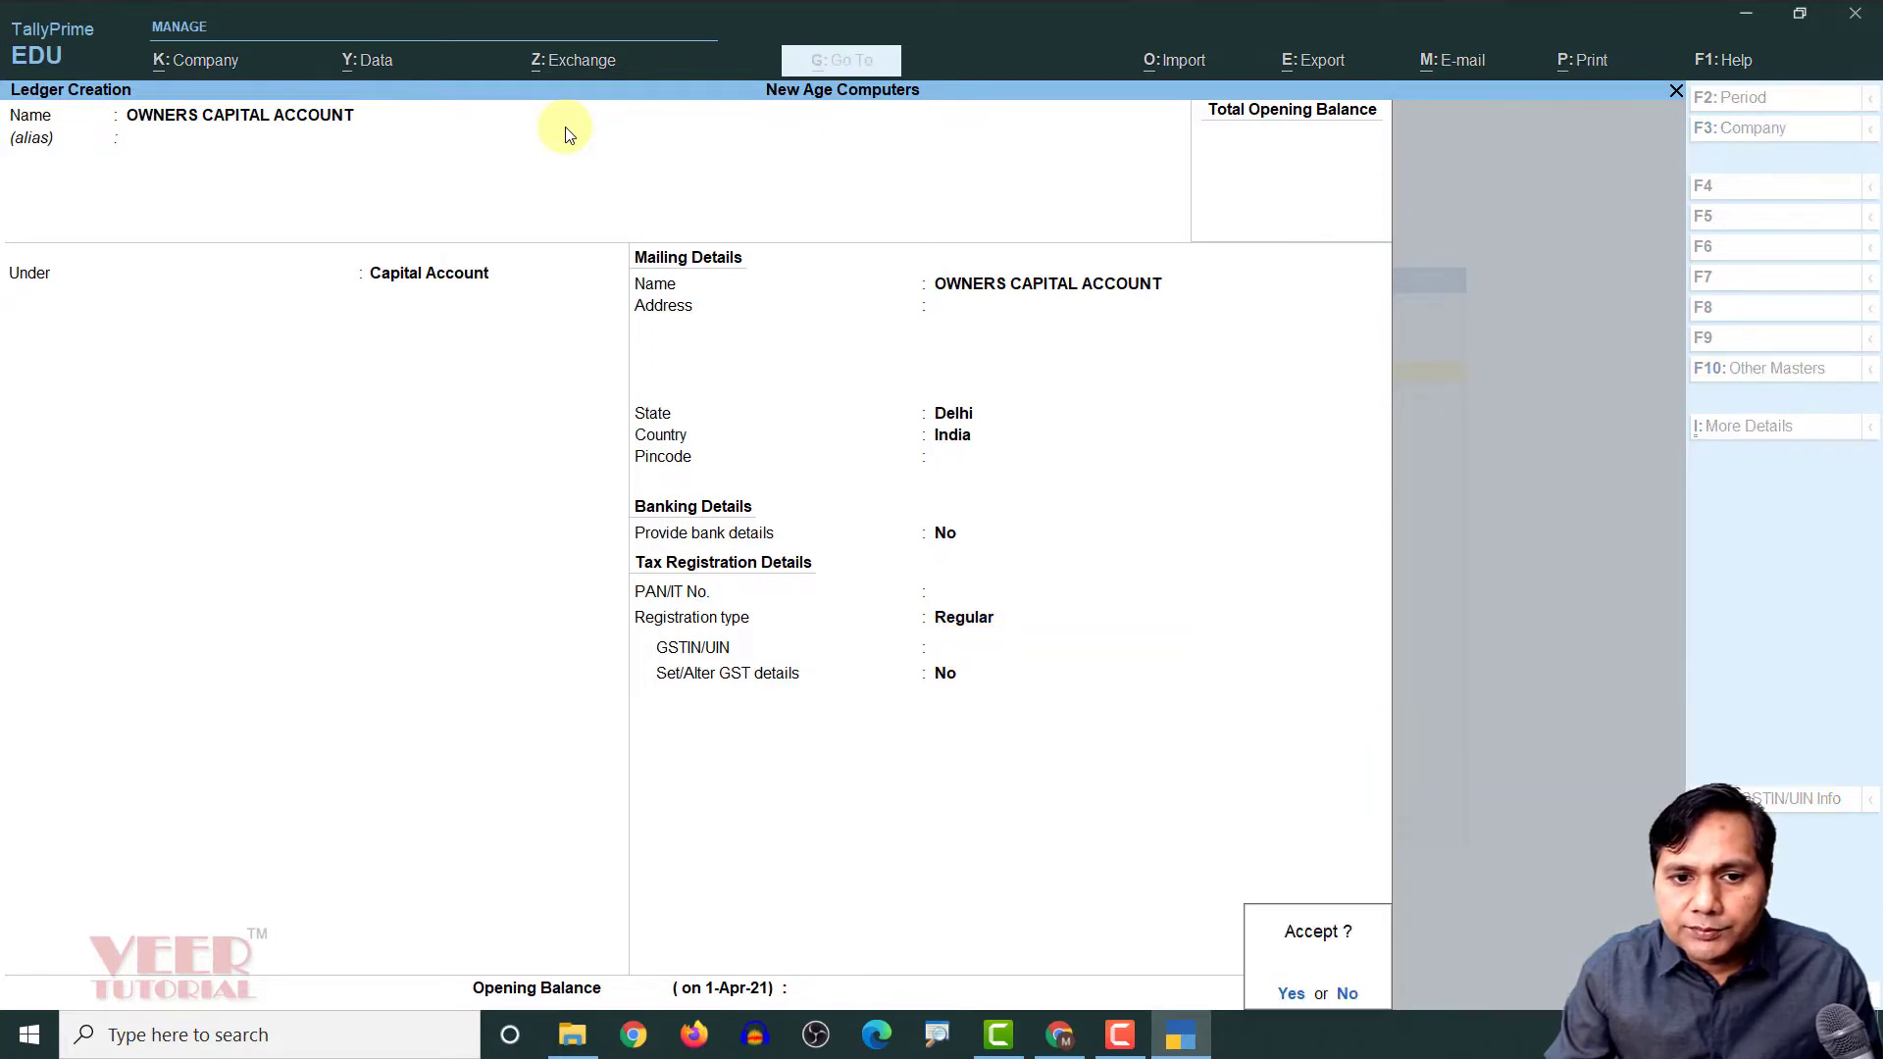
Give the owner's capital ledger an opening balance of 100000 Cr and save it
{"action": "key", "text": "Escape"}
{"action": "type", "text": "100000"}
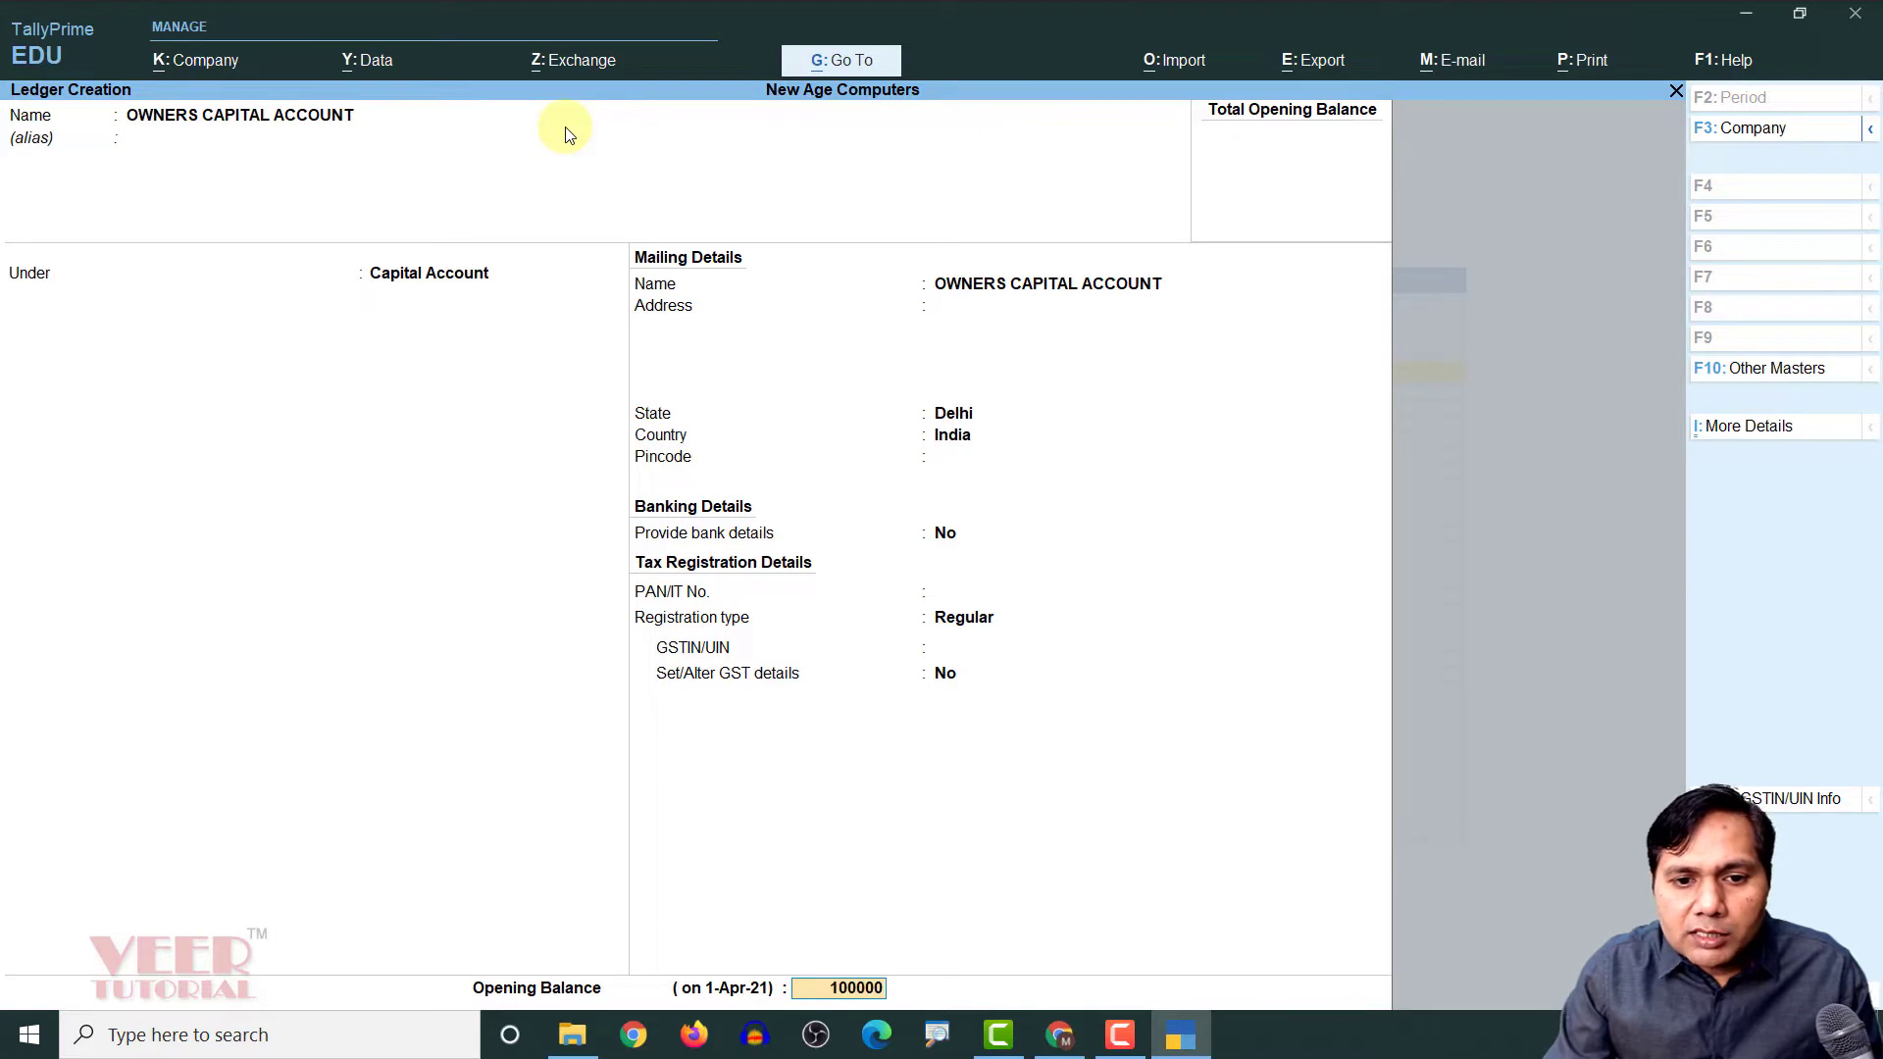
{"action": "key", "text": "Return"}
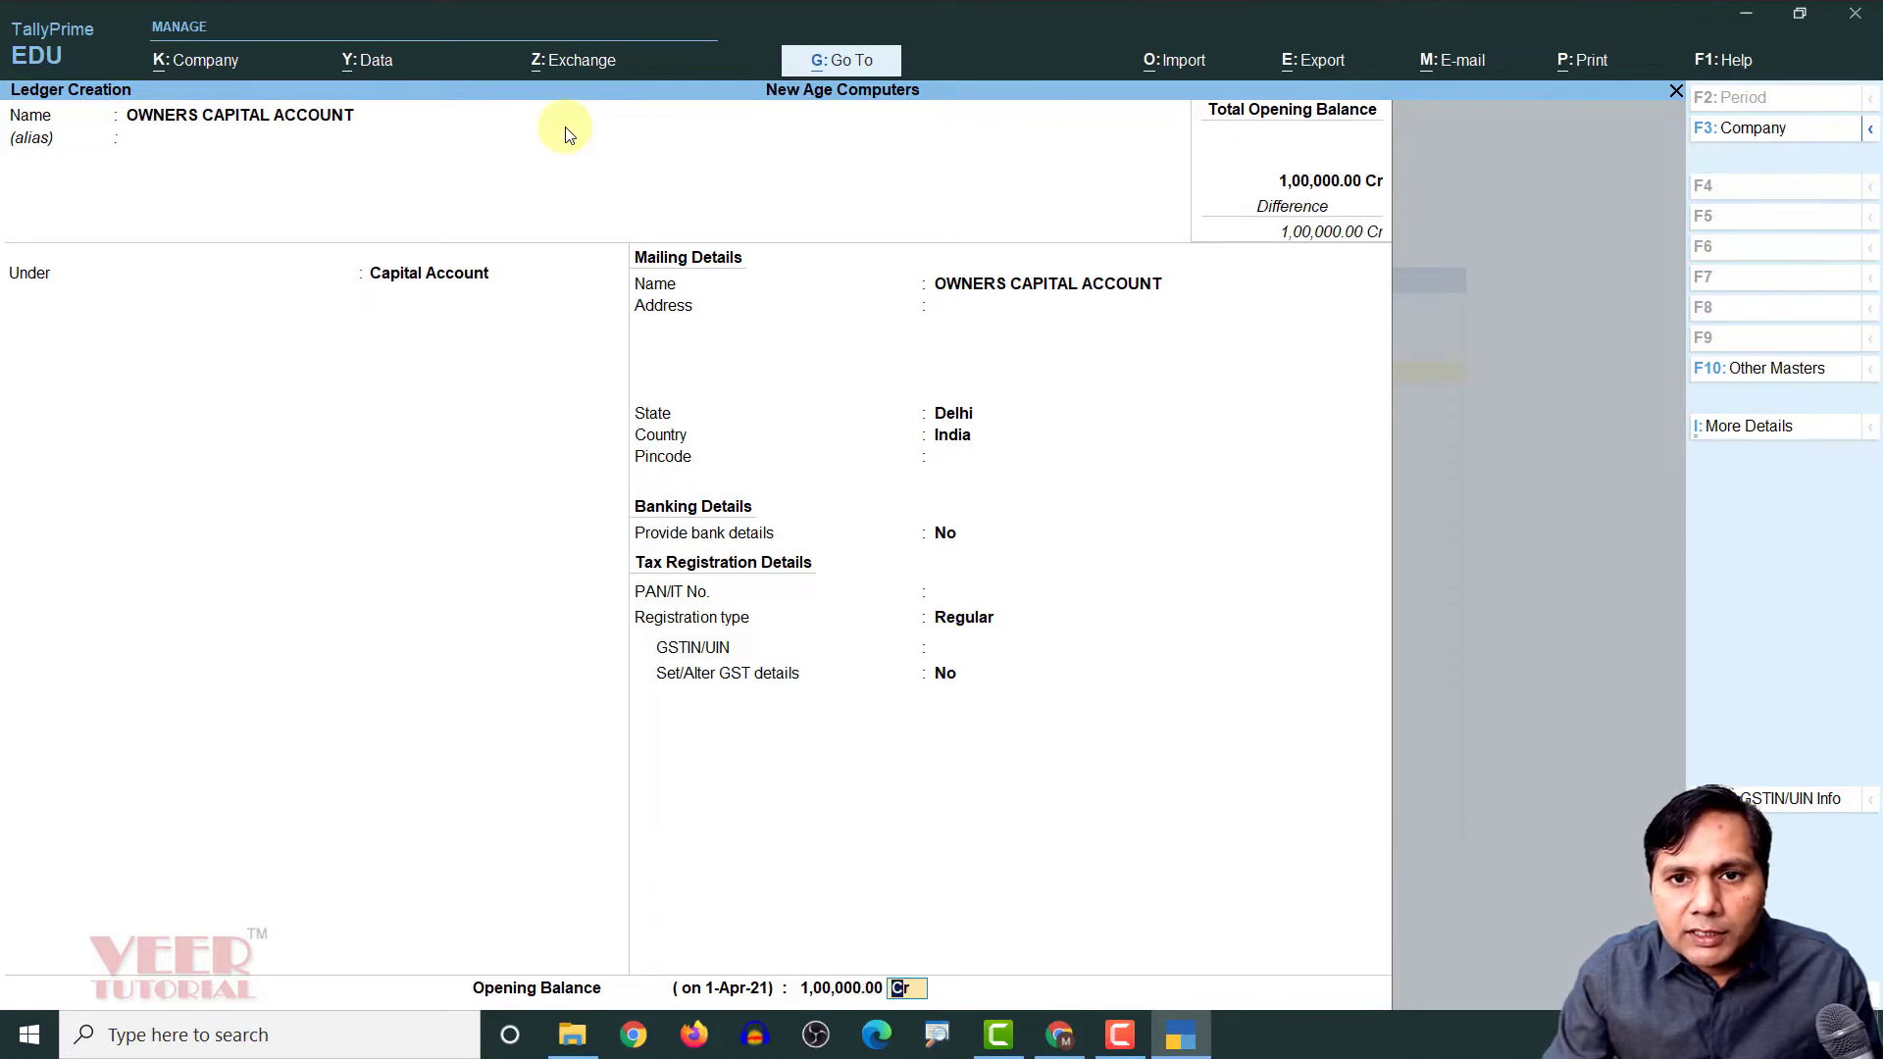
{"action": "key", "text": "Return"}
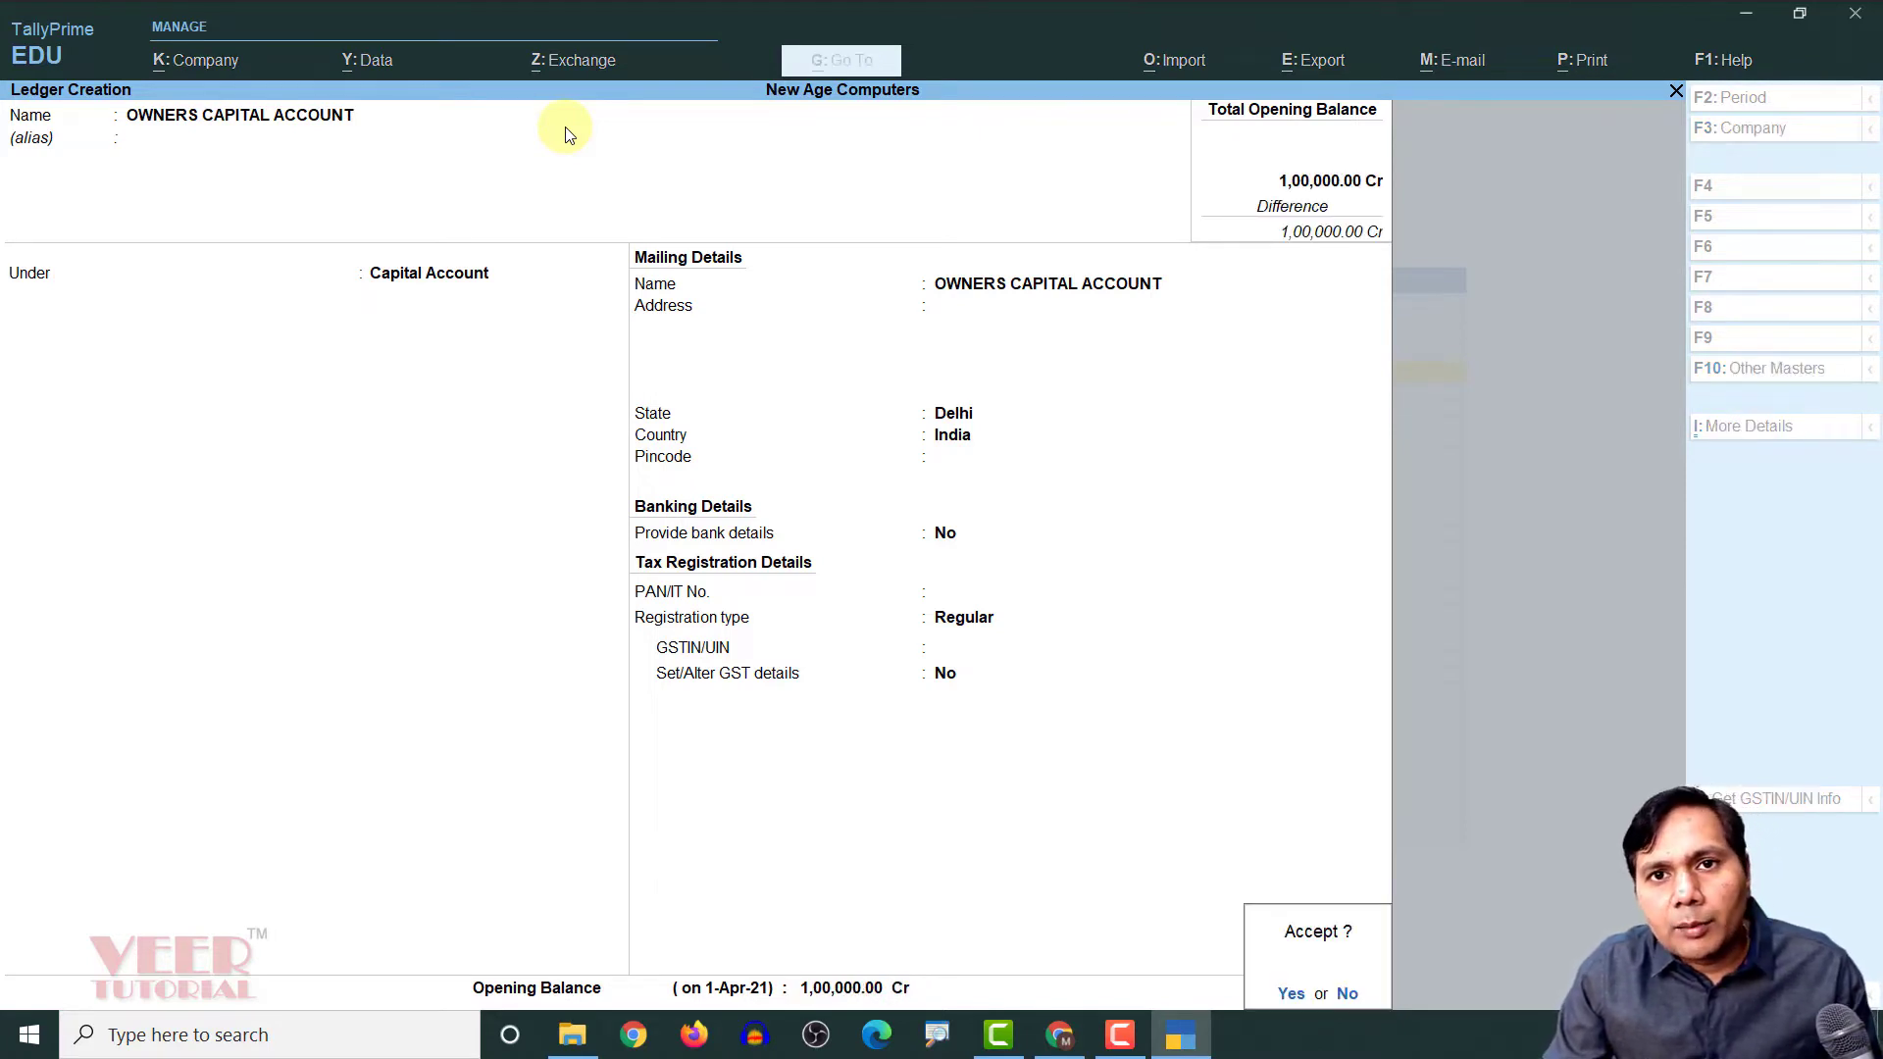
{"action": "key", "text": "Return"}
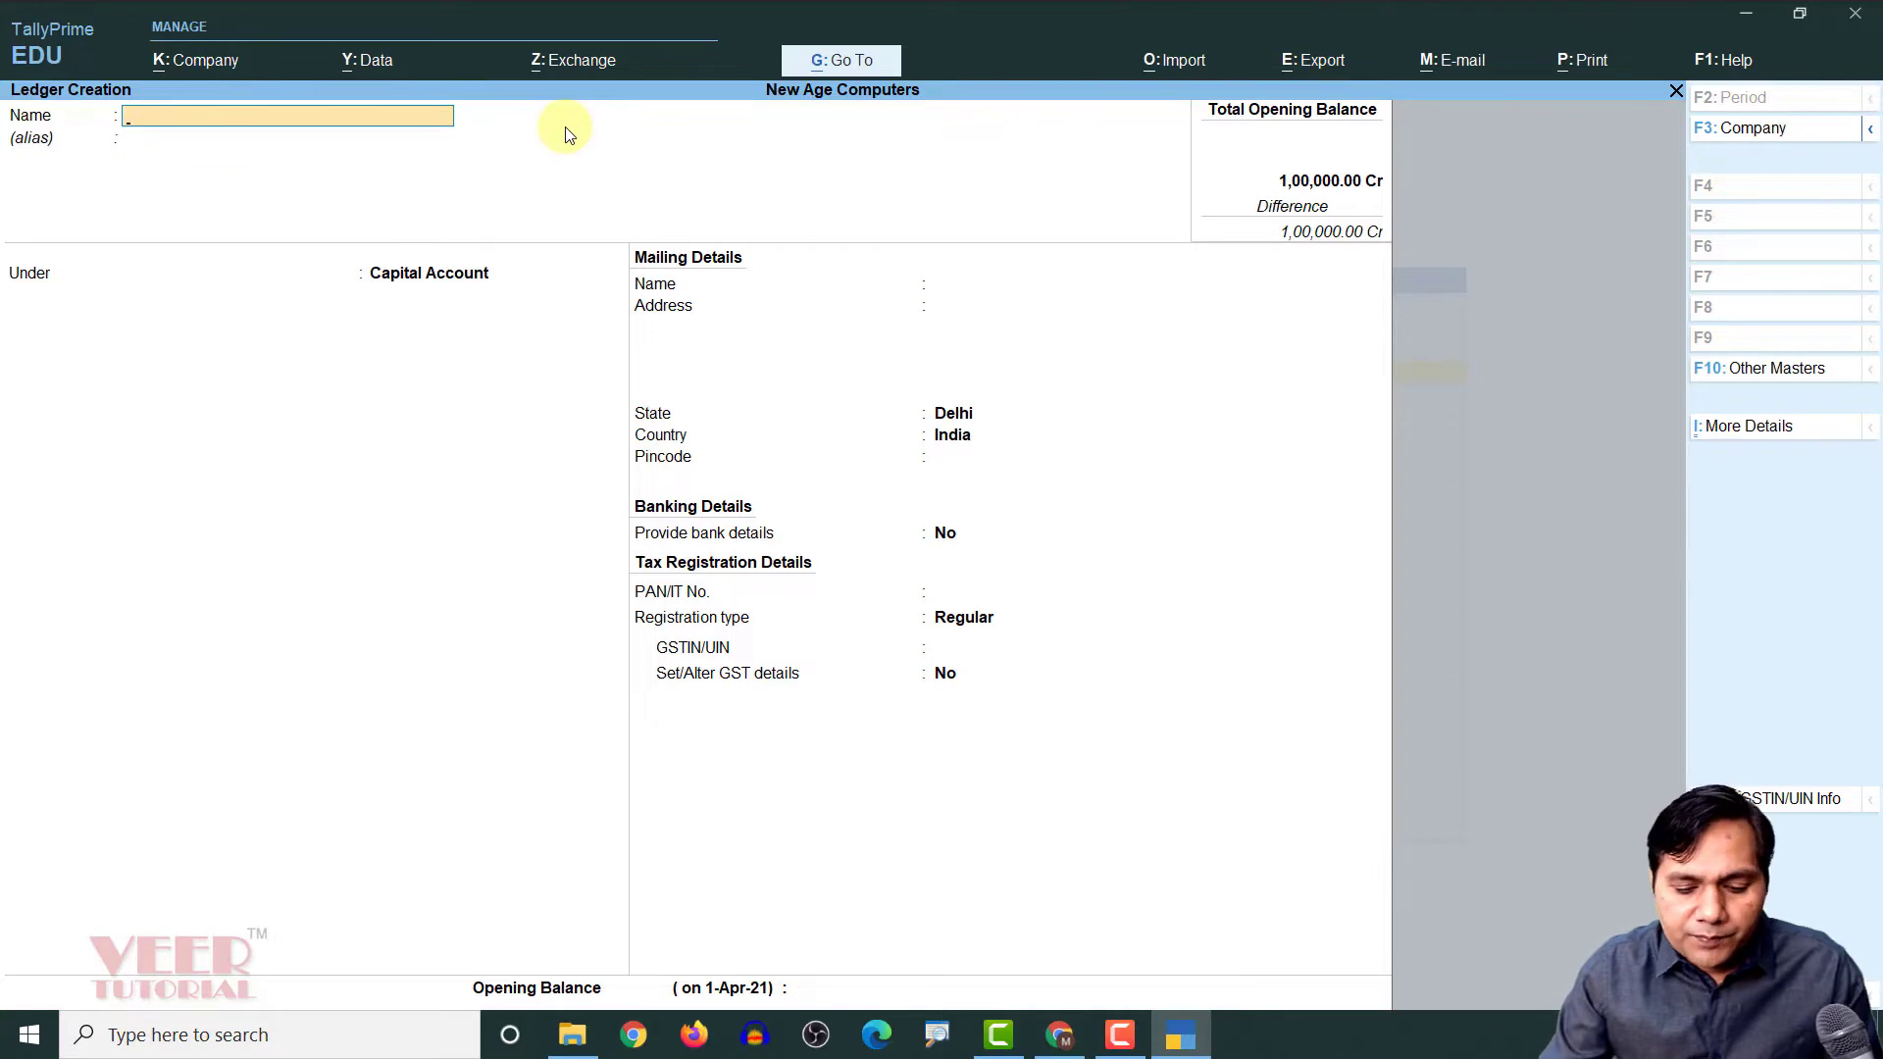
Check the account groups in Chart of Accounts.pdf, return to TallyPrime, and name the new ledger "HDFC CA ACCOUNT" under Bank Accounts
{"action": "key", "text": "alt+Tab"}
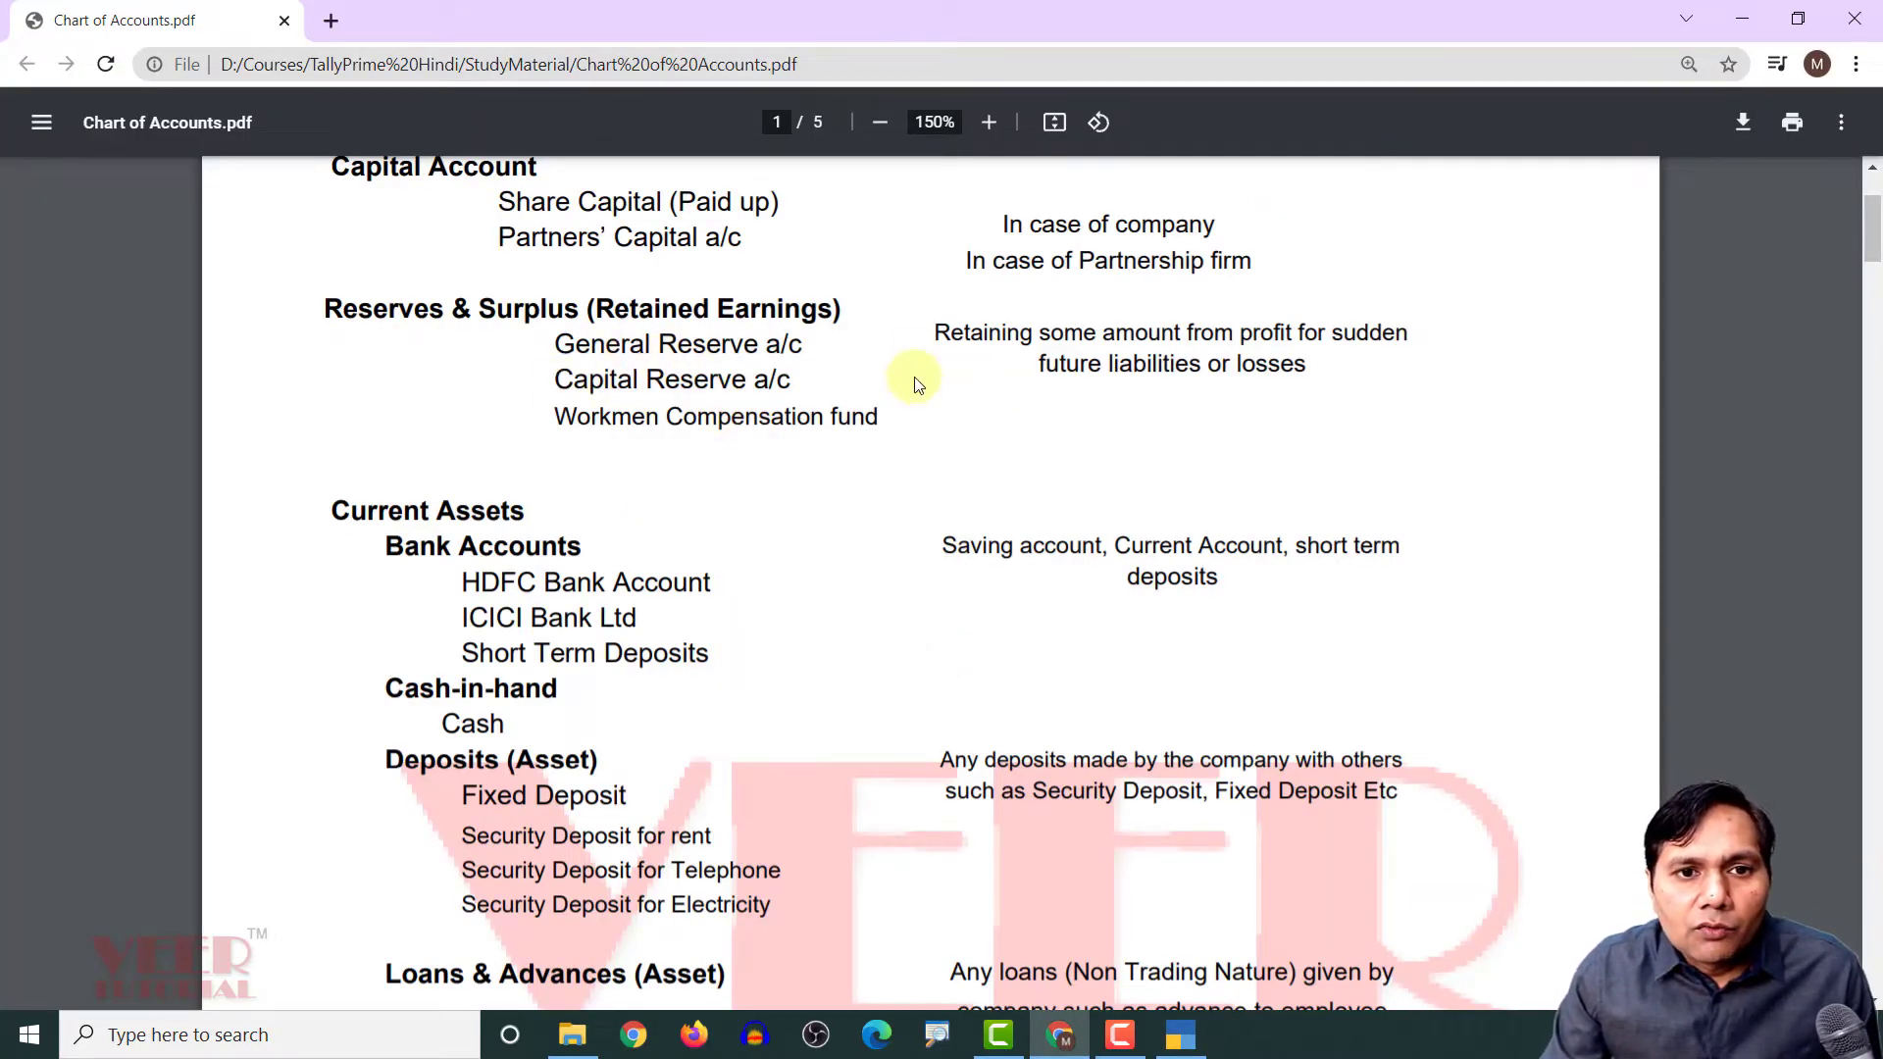
{"action": "scroll", "coordinate": [716, 407], "scroll_direction": "up", "scroll_amount": 2}
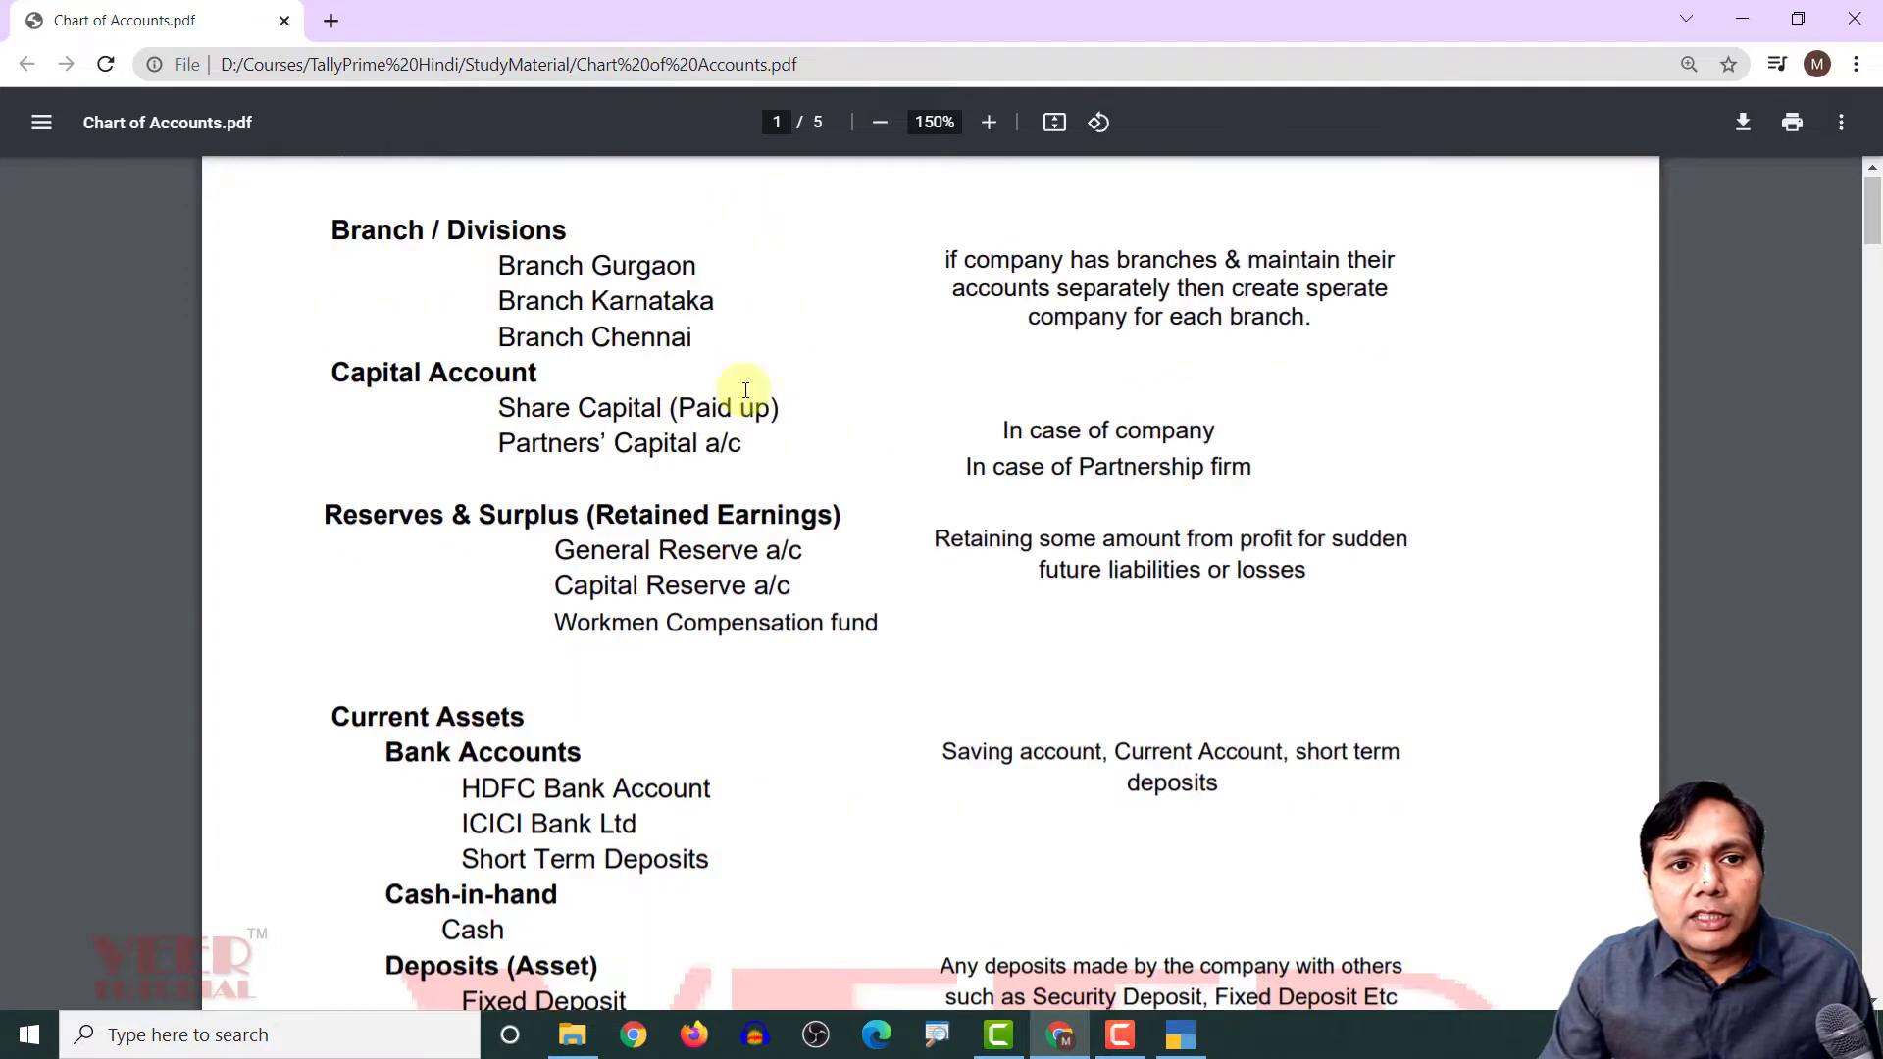
{"action": "scroll", "coordinate": [861, 638], "scroll_direction": "down", "scroll_amount": 2}
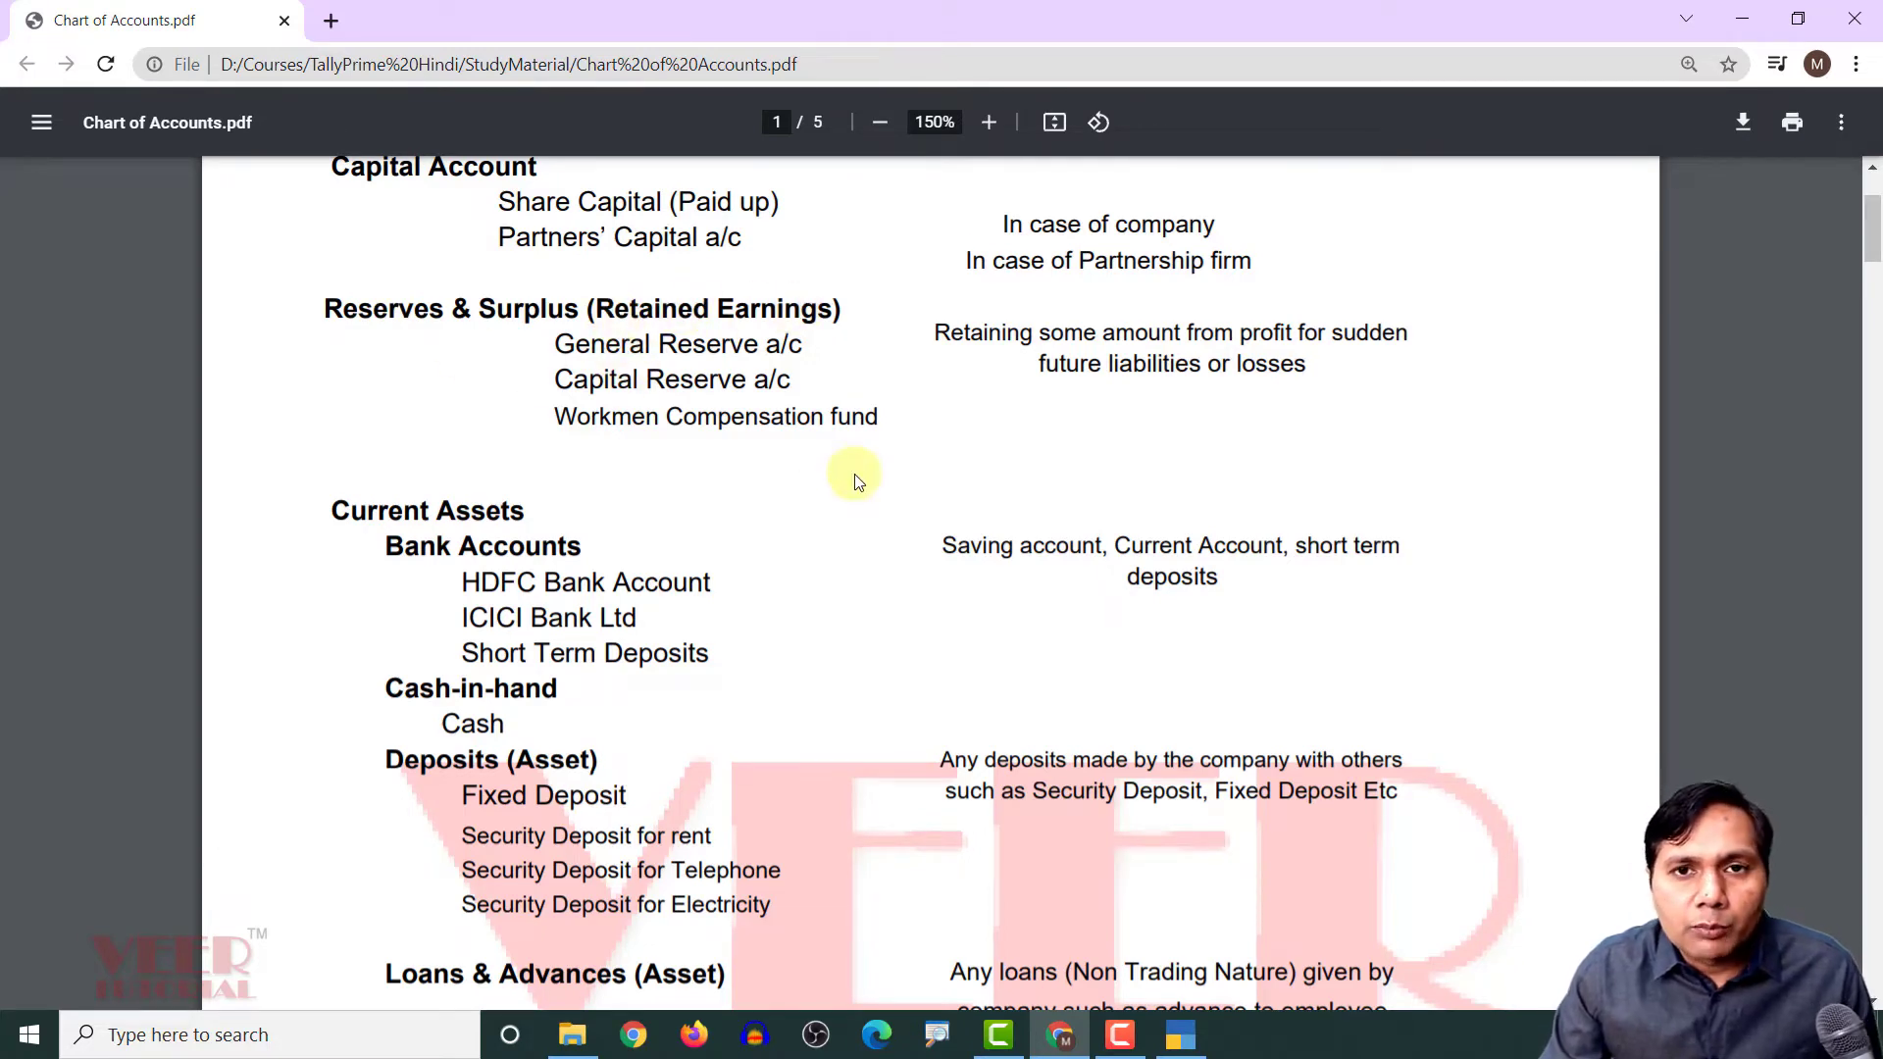
{"action": "scroll", "coordinate": [769, 479], "scroll_direction": "down", "scroll_amount": 1}
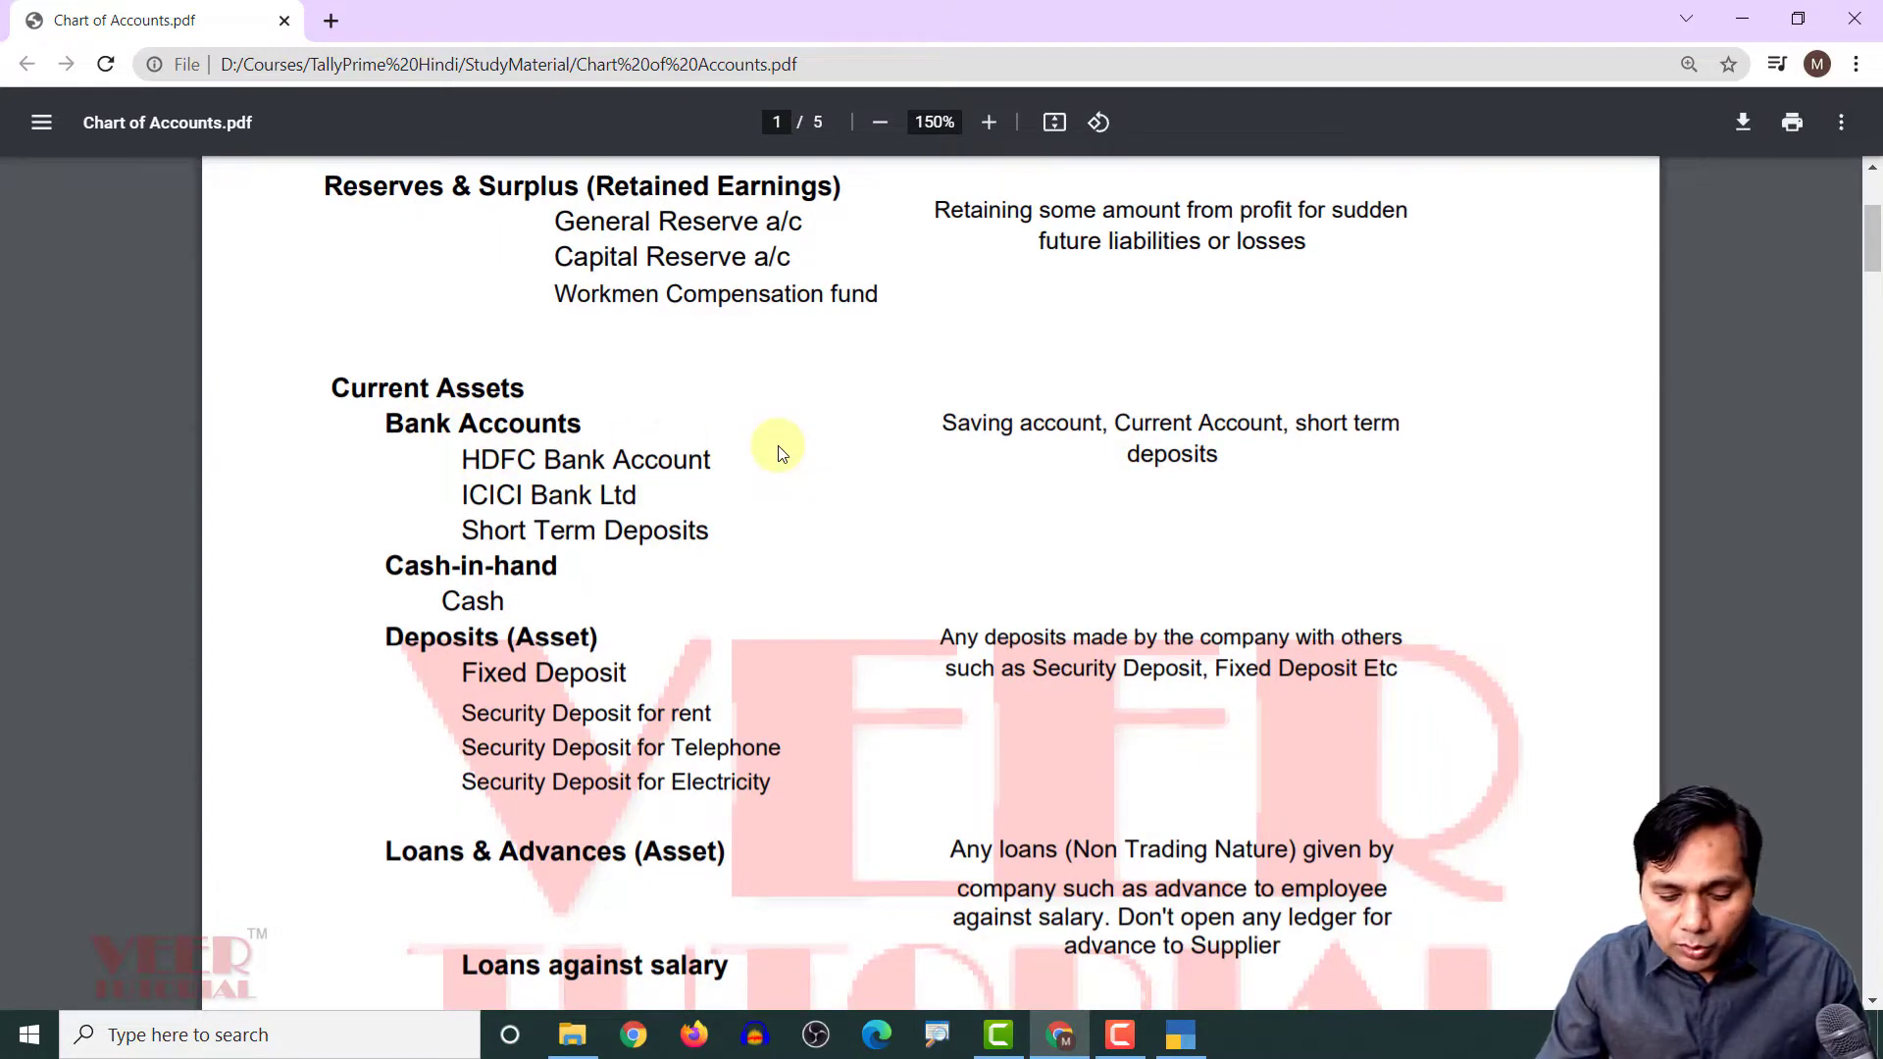
{"action": "left_click", "coordinate": [1183, 1031]}
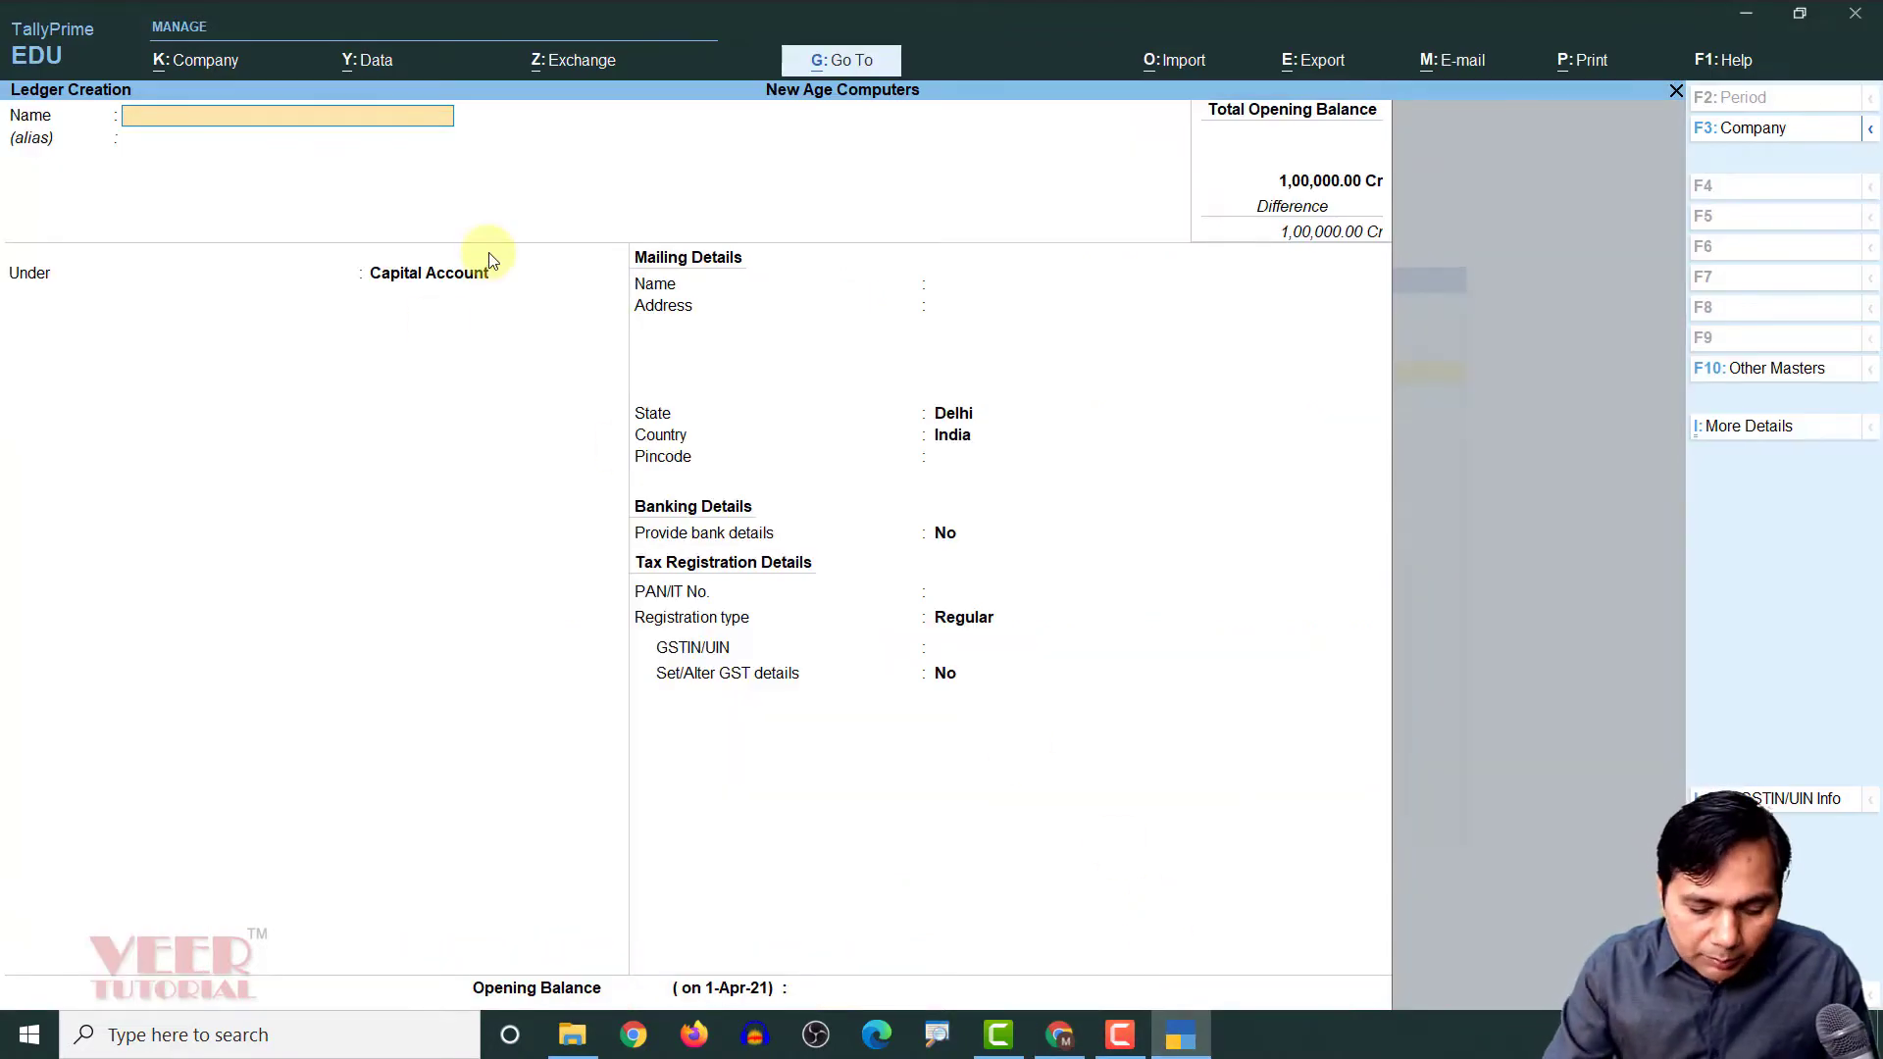
{"action": "type", "text": "HDFC C"}
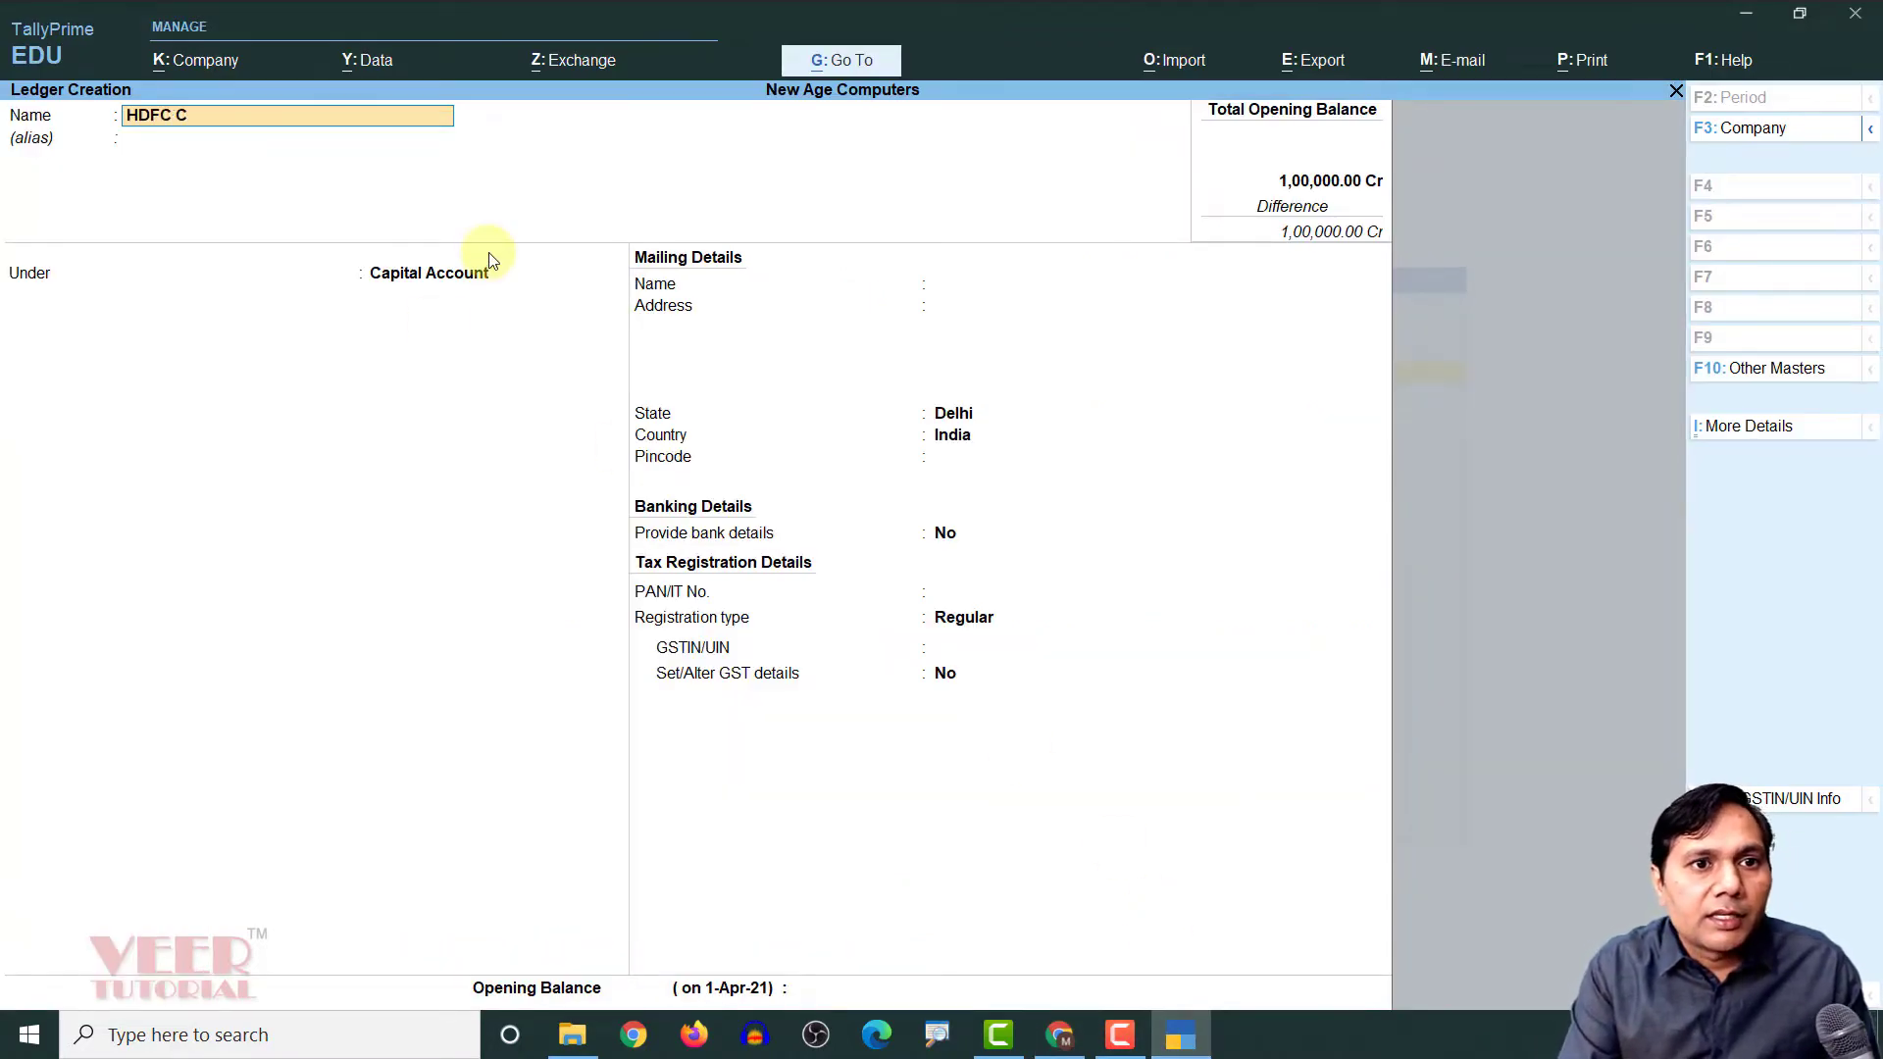
{"action": "type", "text": "A ACCOUNT"}
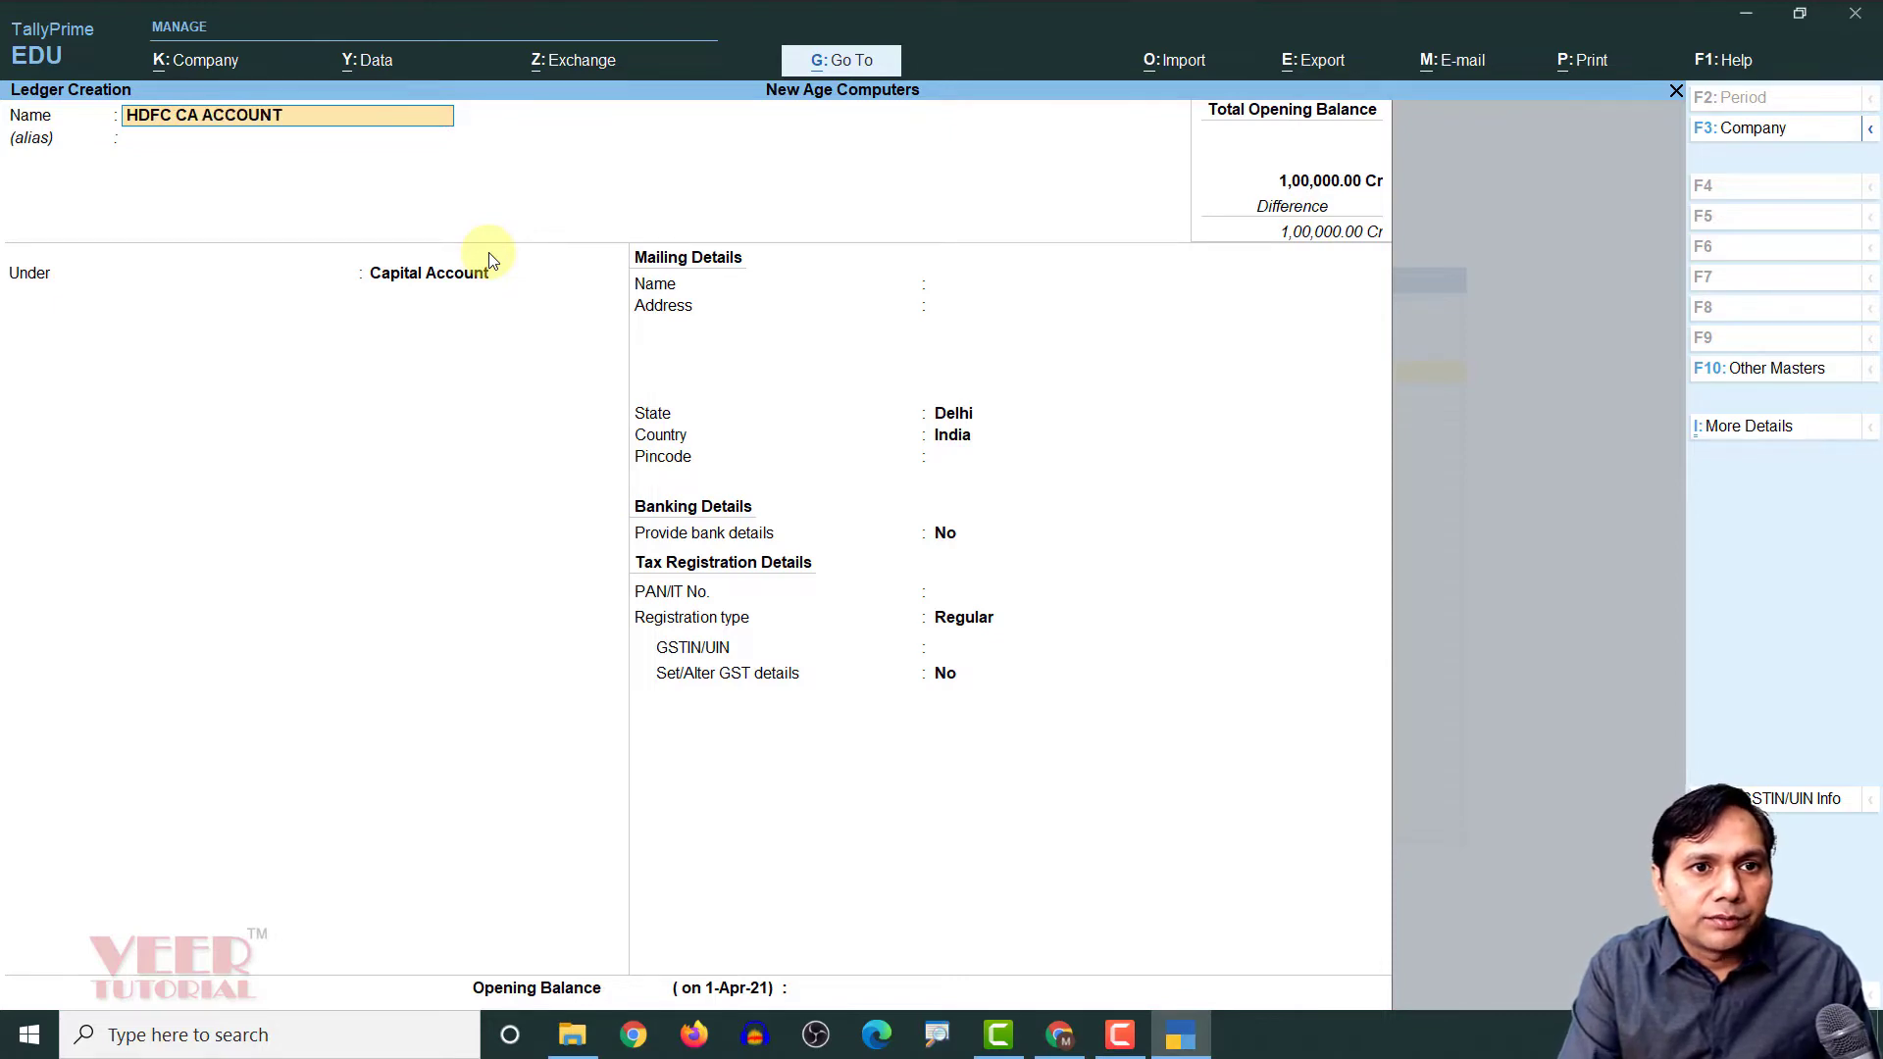
{"action": "key", "text": "Return"}
{"action": "key", "text": "Return"}
{"action": "type", "text": "BAN"}
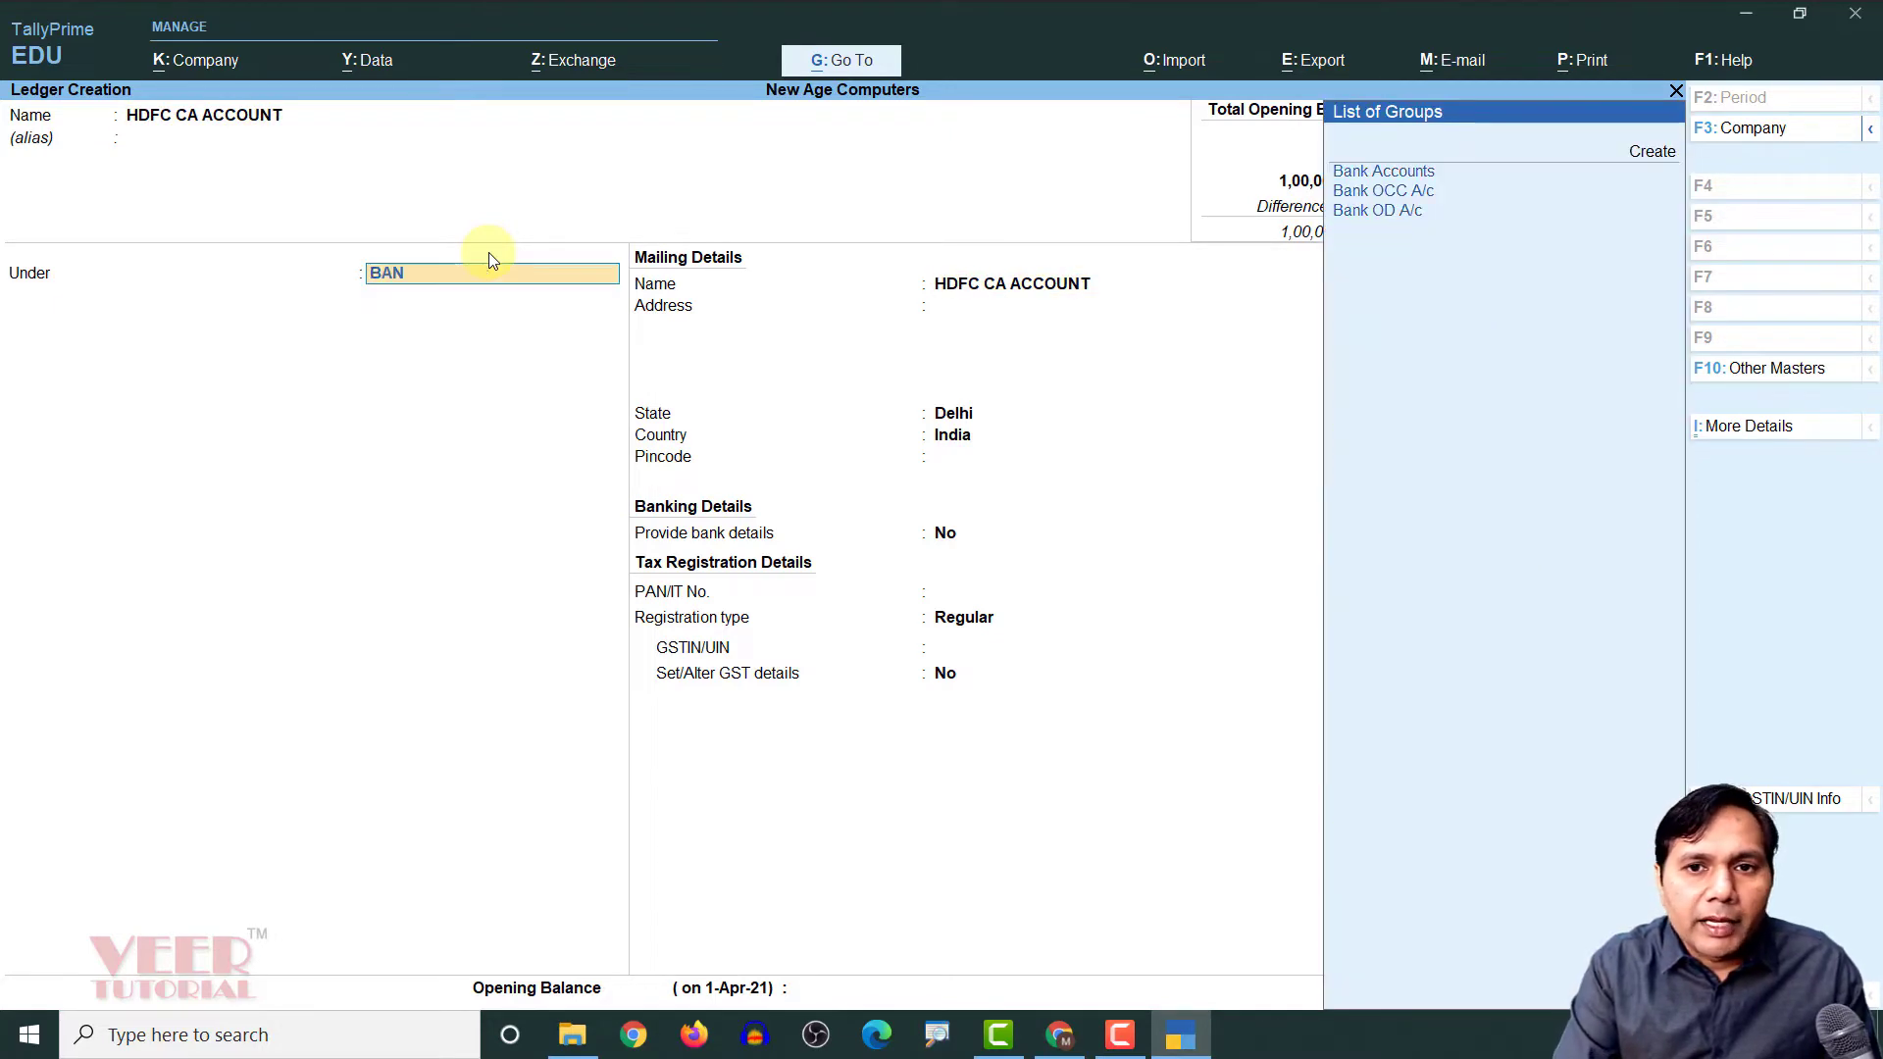
{"action": "key", "text": "Return"}
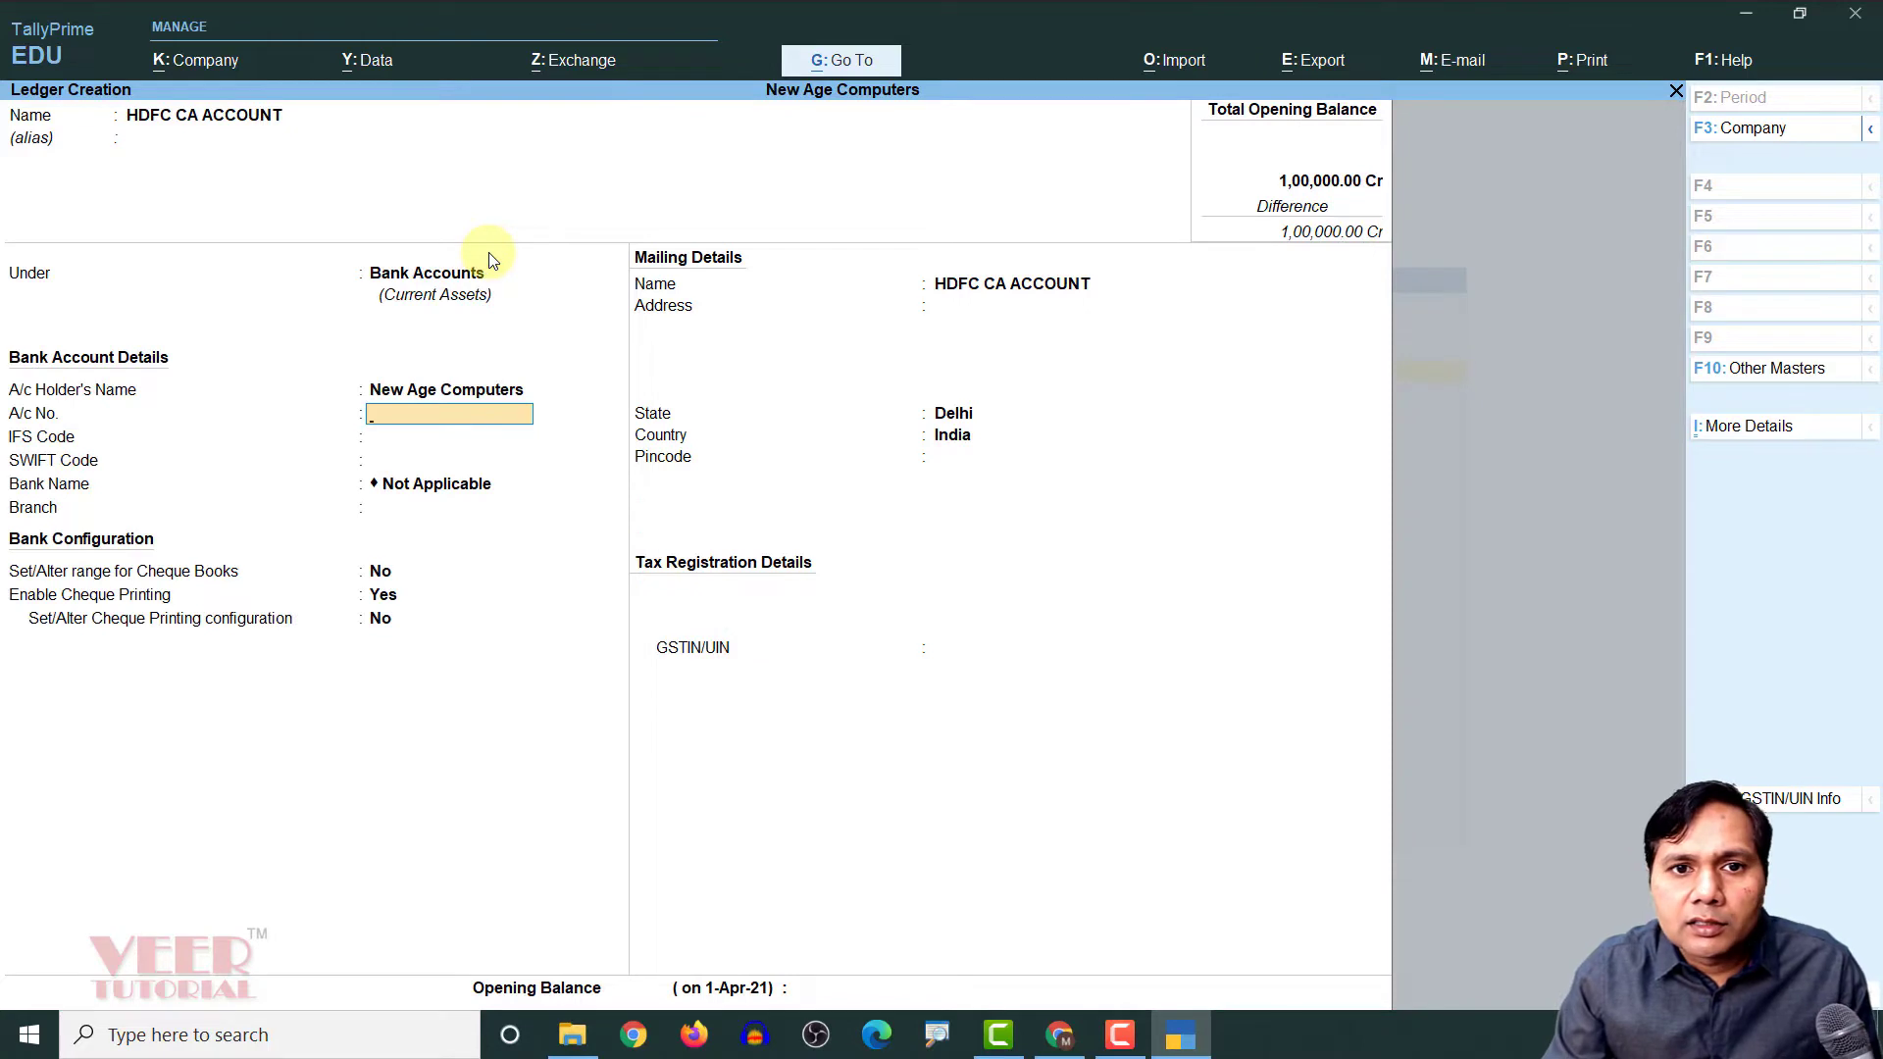
Enter the bank account number and IFS code HDFC1234ABC, leaving the SWIFT code blank and the bank name as Not Applicable
{"action": "type", "text": "13345645"}
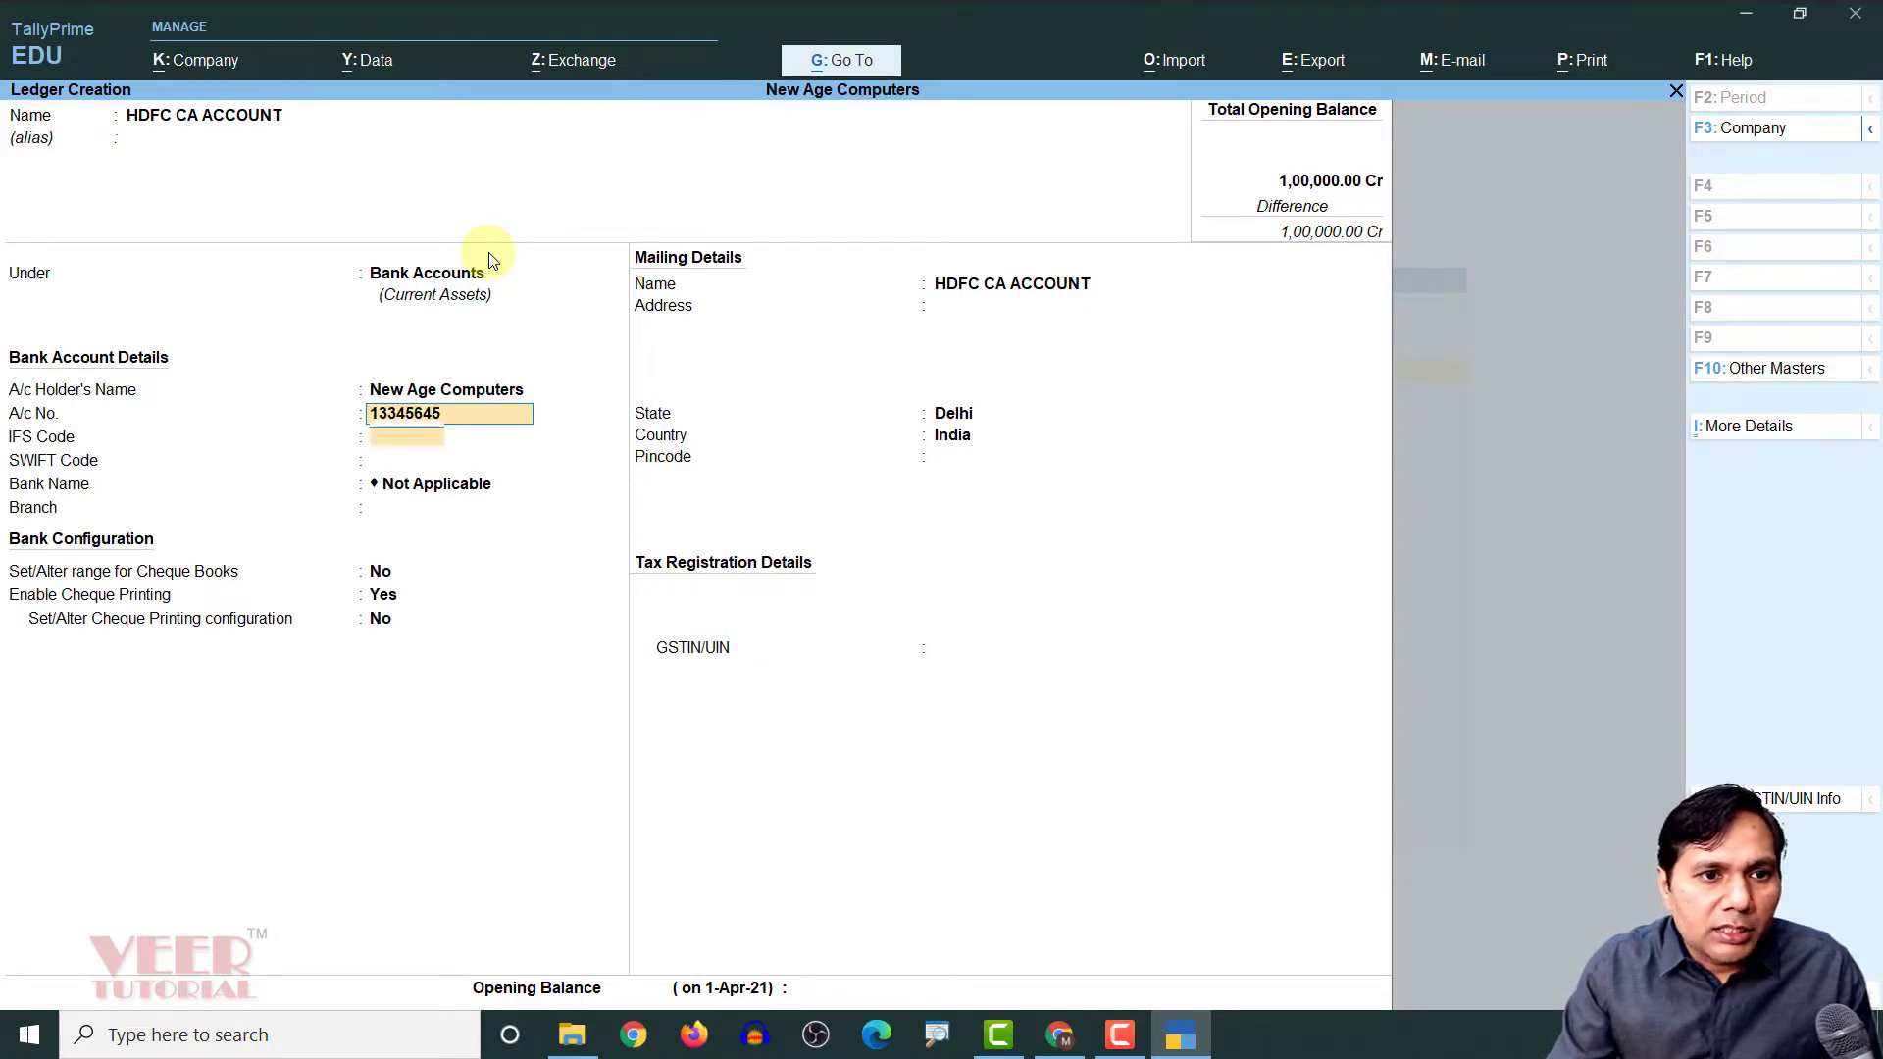
{"action": "key", "text": "Return"}
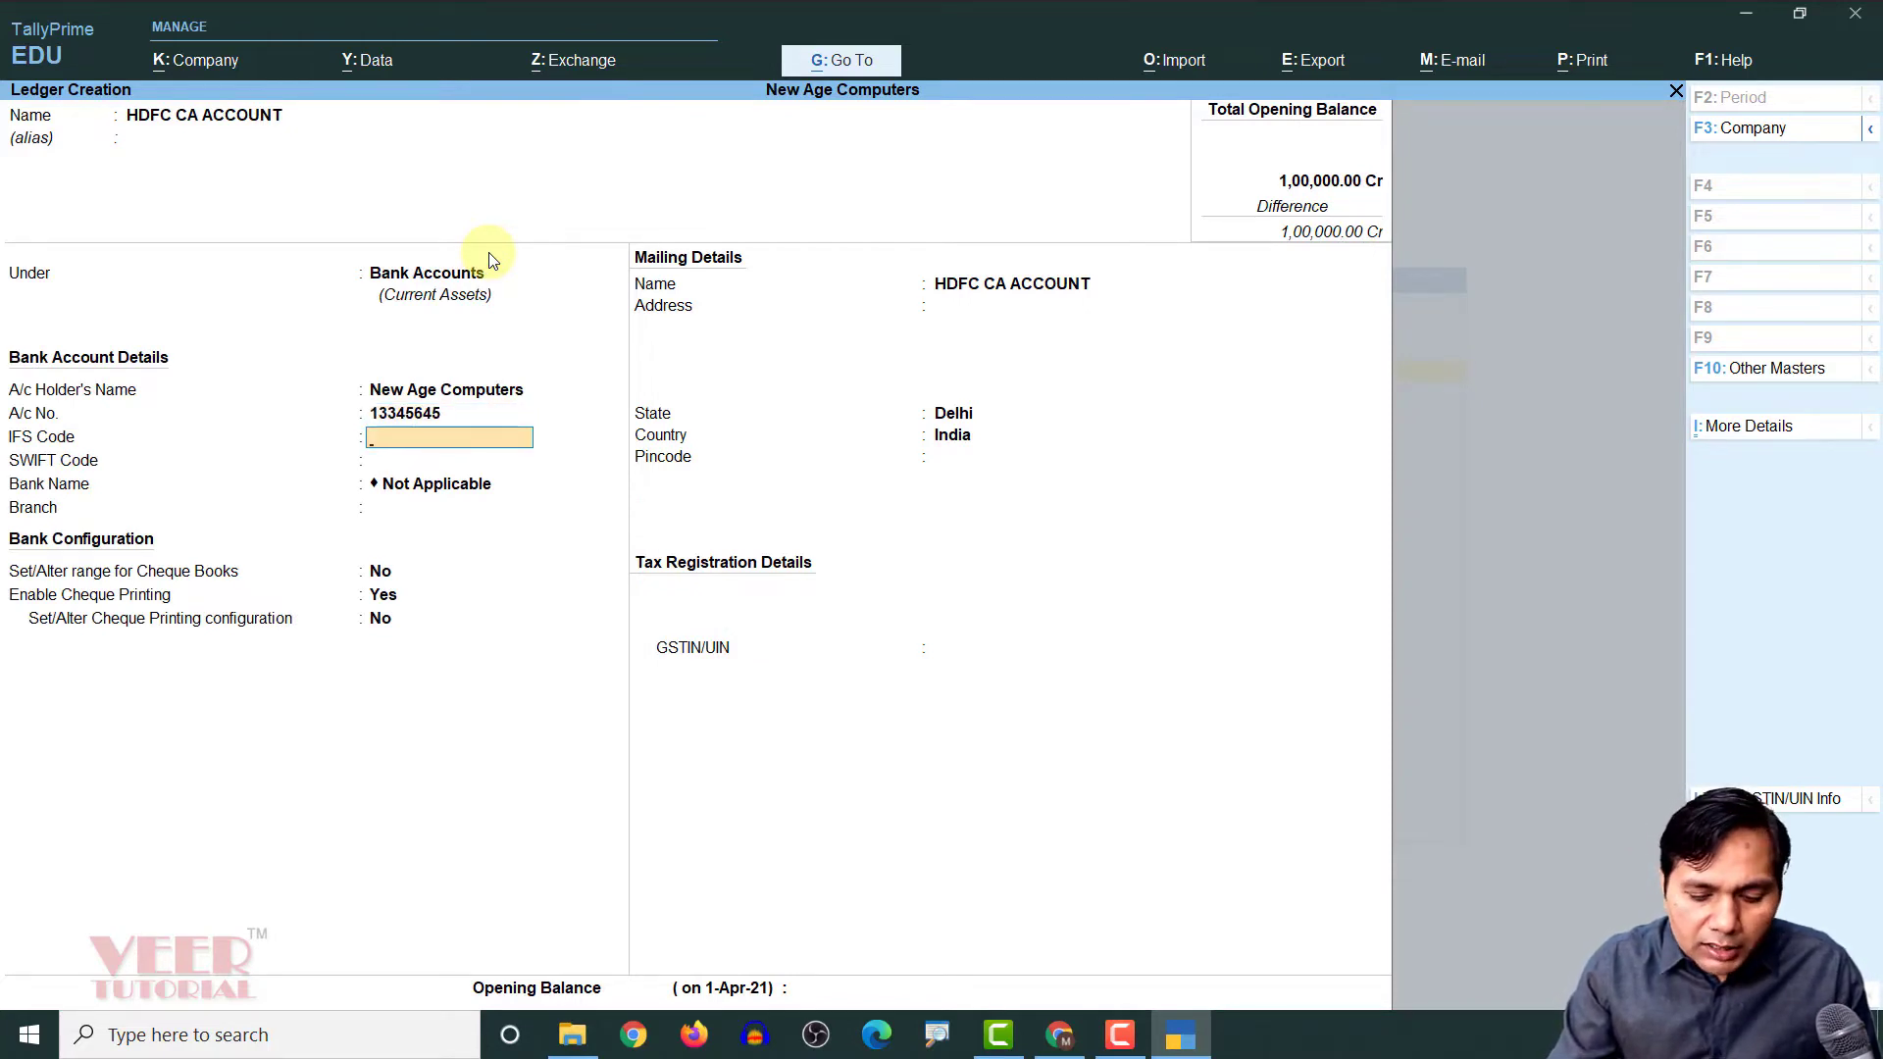
{"action": "type", "text": "HDFC1234ABC"}
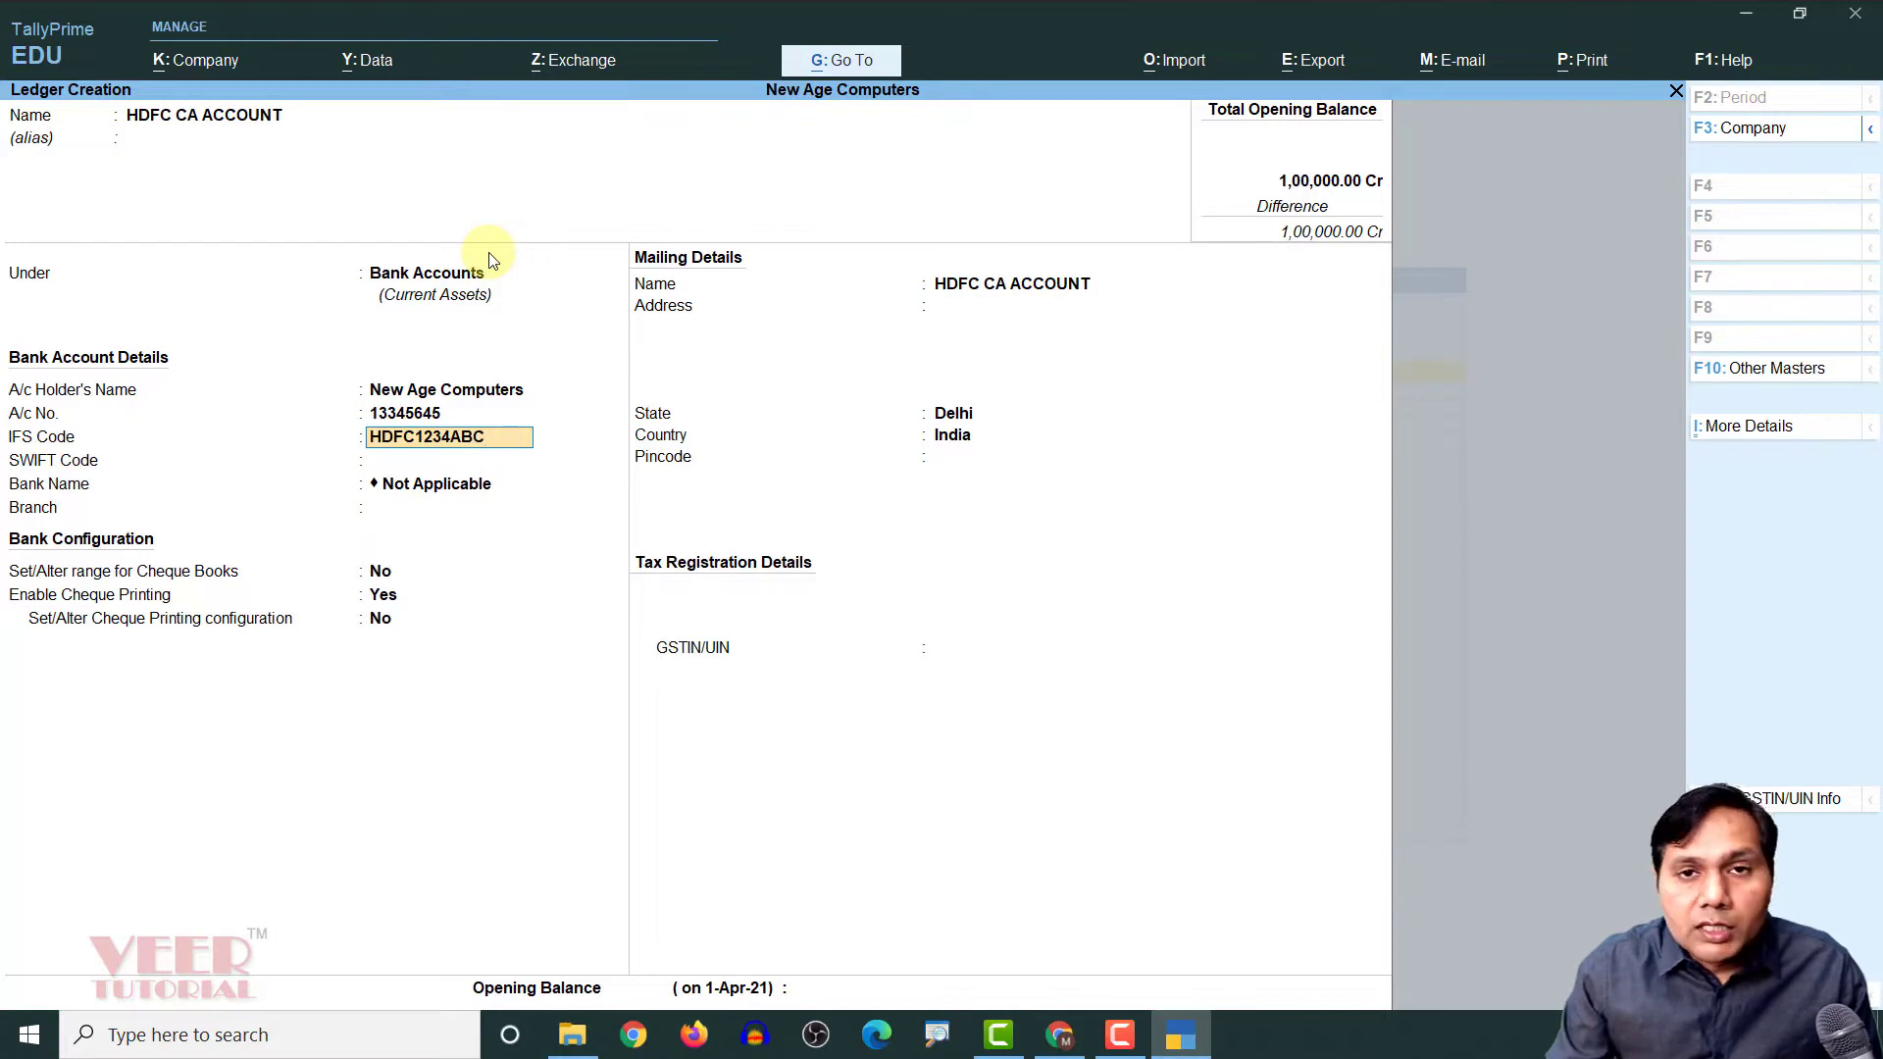
{"action": "key", "text": "Return"}
{"action": "key", "text": "Return"}
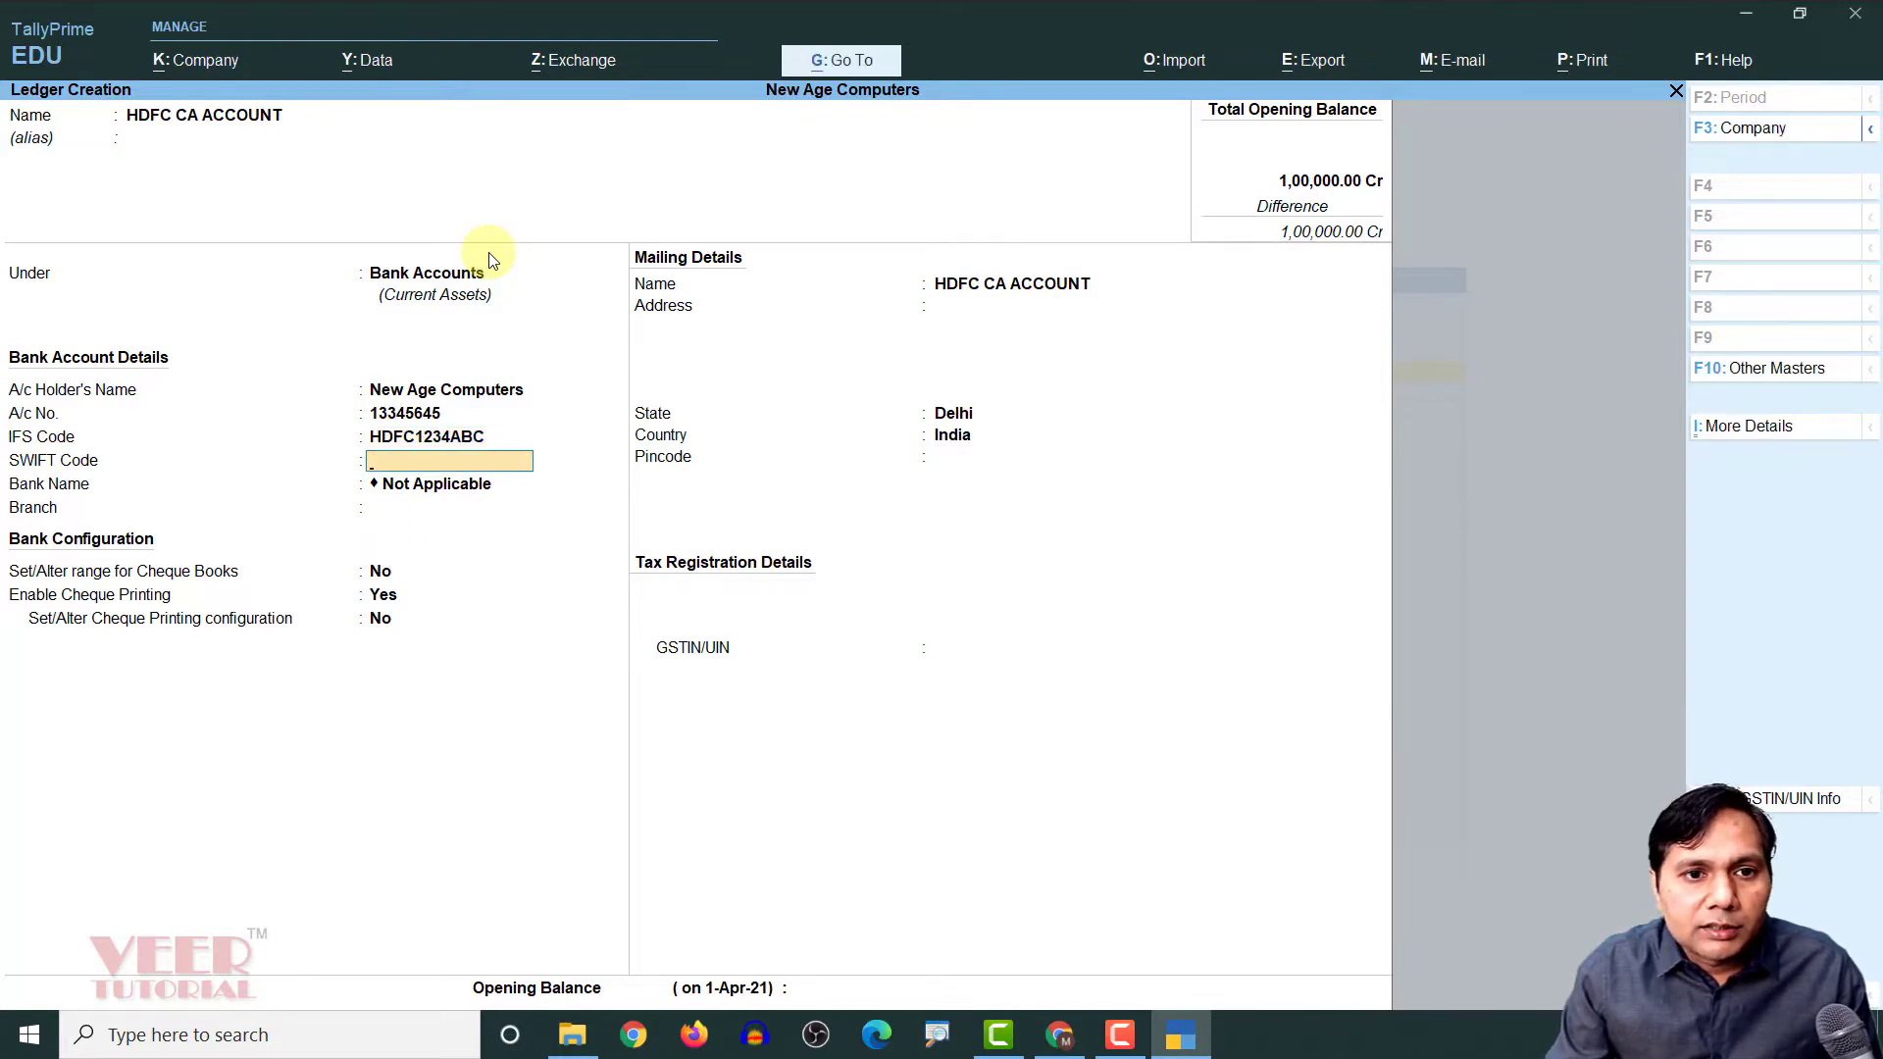
{"action": "key", "text": "Return"}
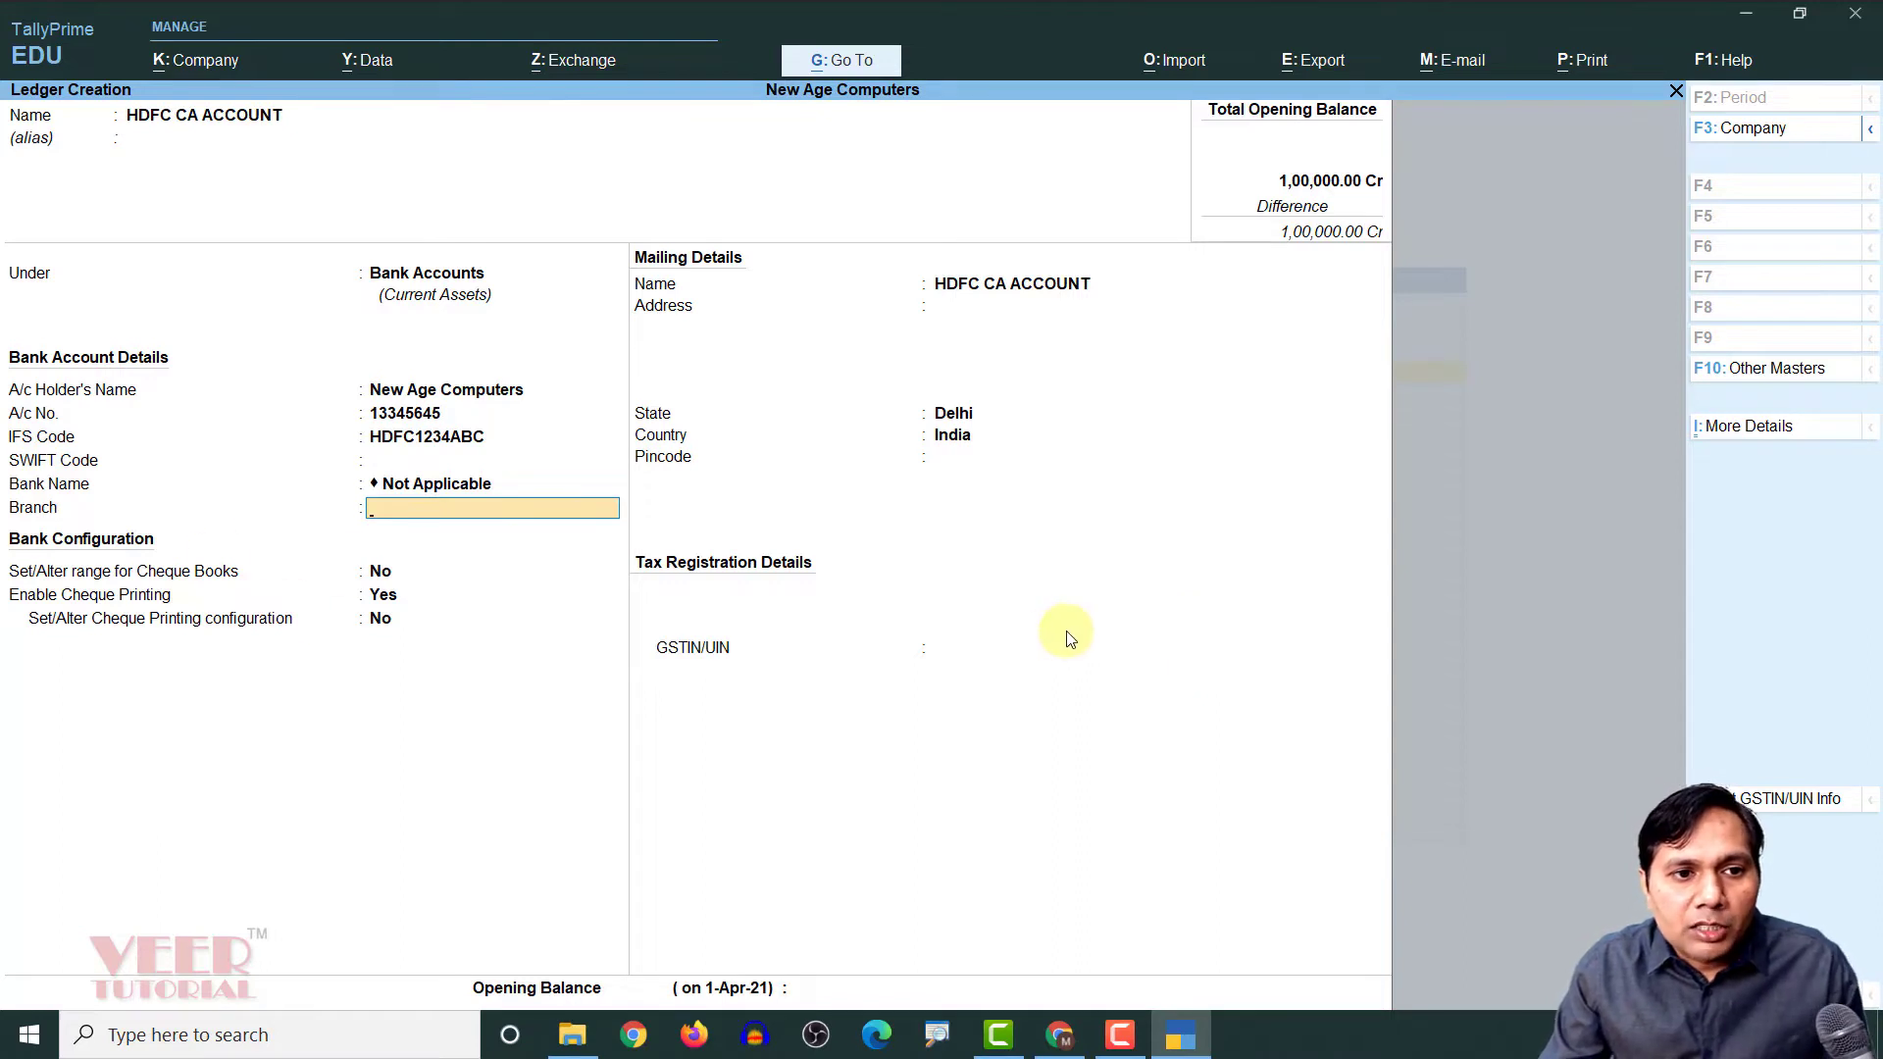
Leave the HDFC ledger's branch blank, keep the cheque book range option at No, and disable cheque printing
{"action": "key", "text": "Return"}
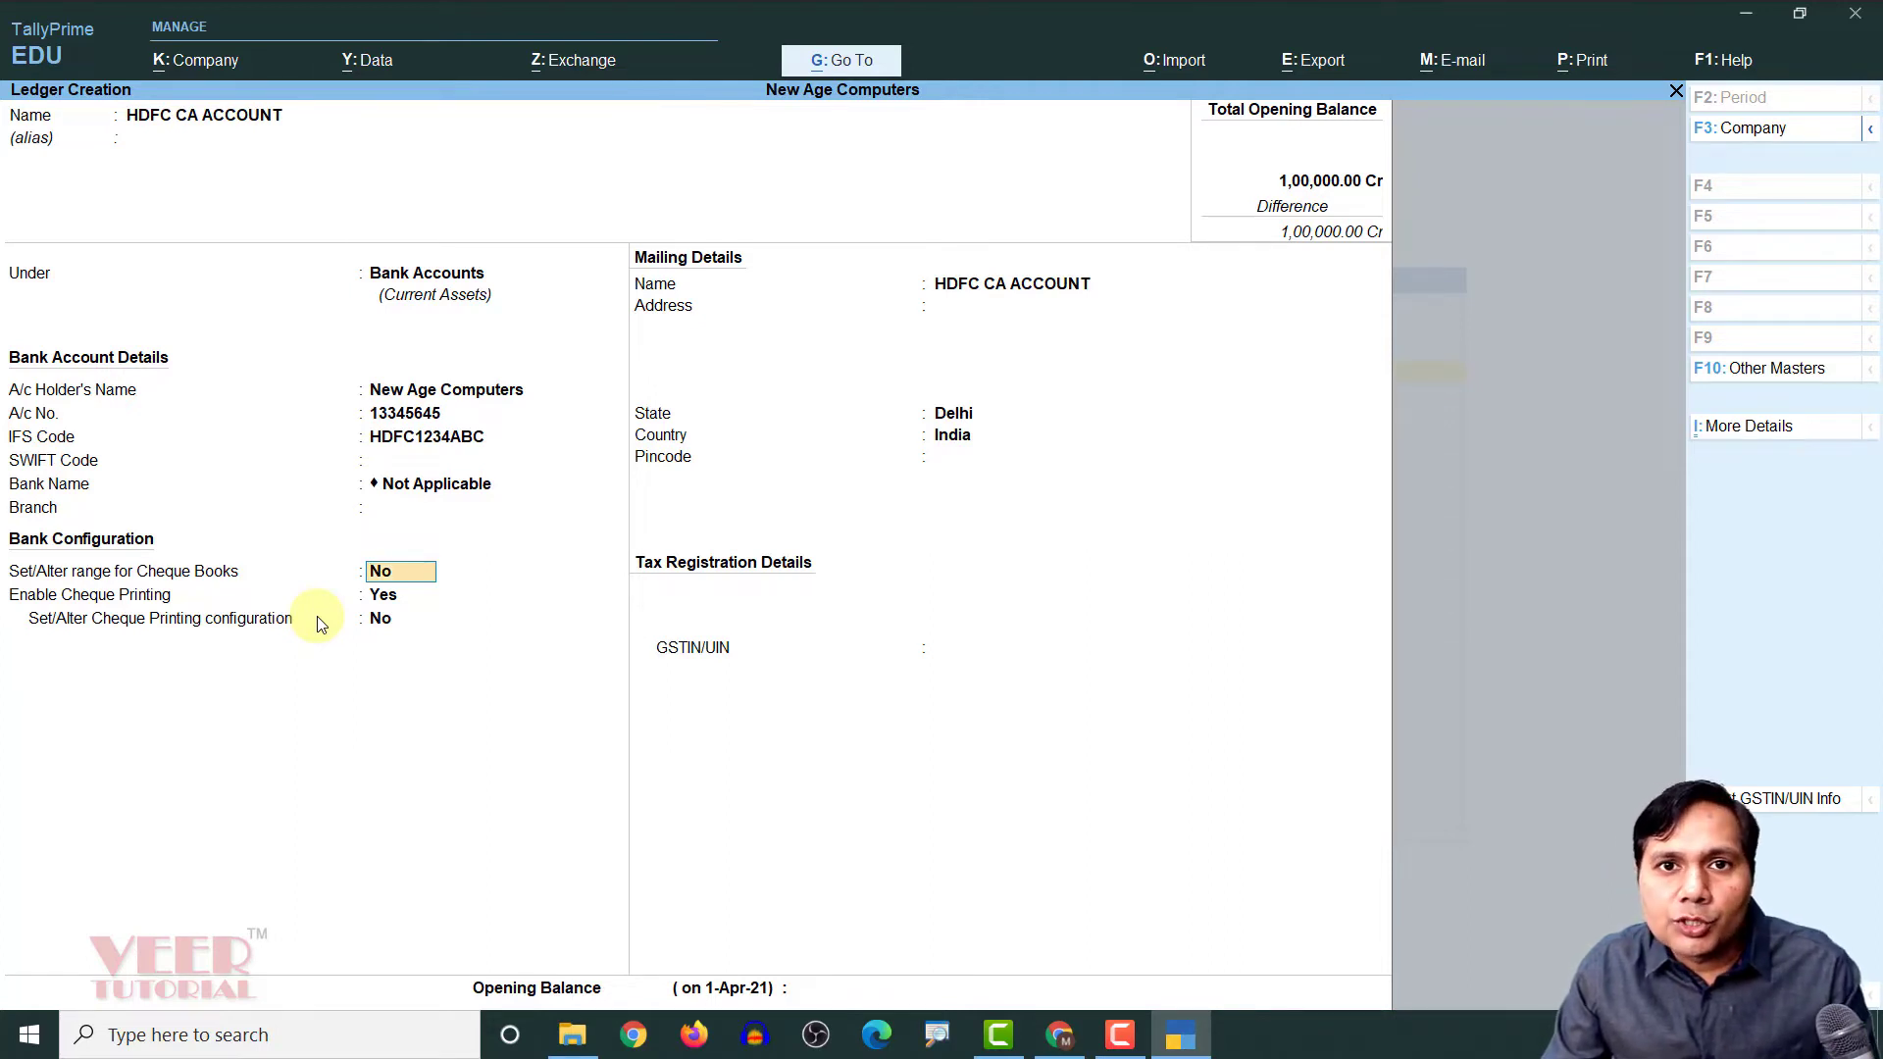
{"action": "key", "text": "Return"}
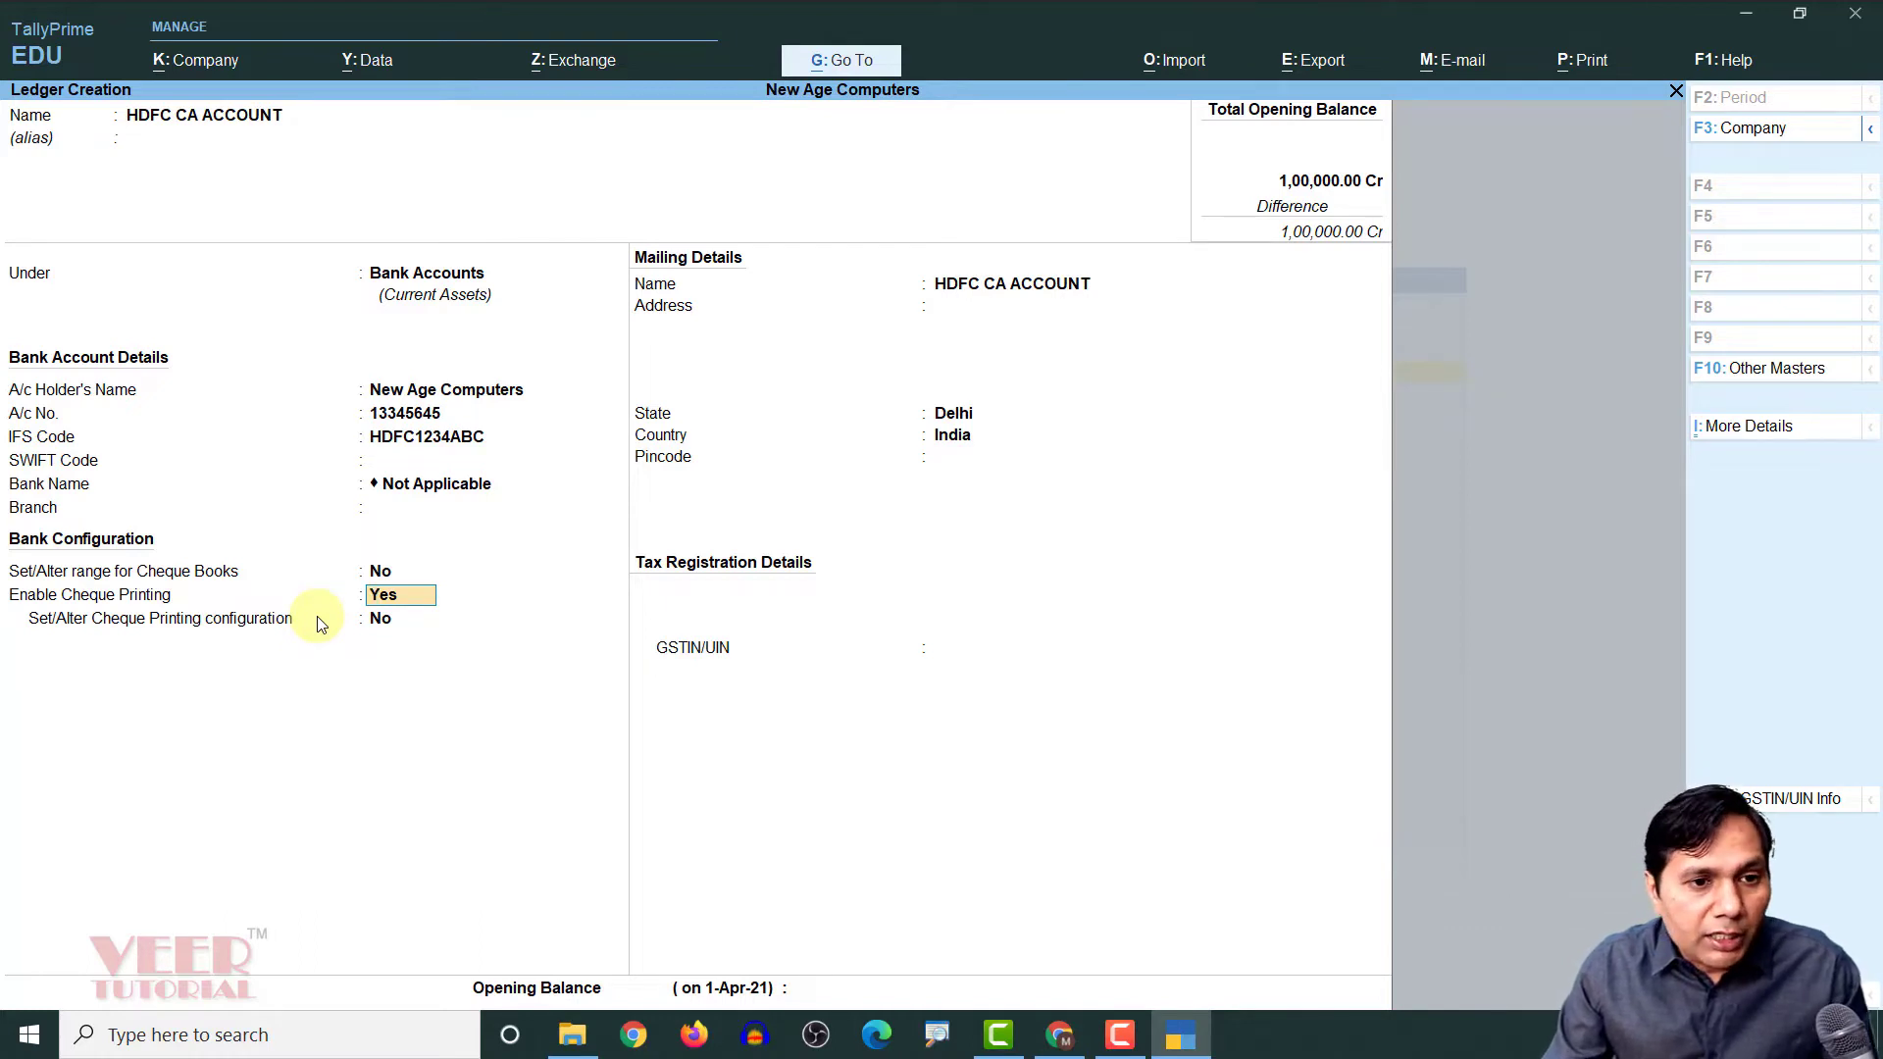
{"action": "type", "text": "n"}
{"action": "key", "text": "Return"}
{"action": "key", "text": "Return"}
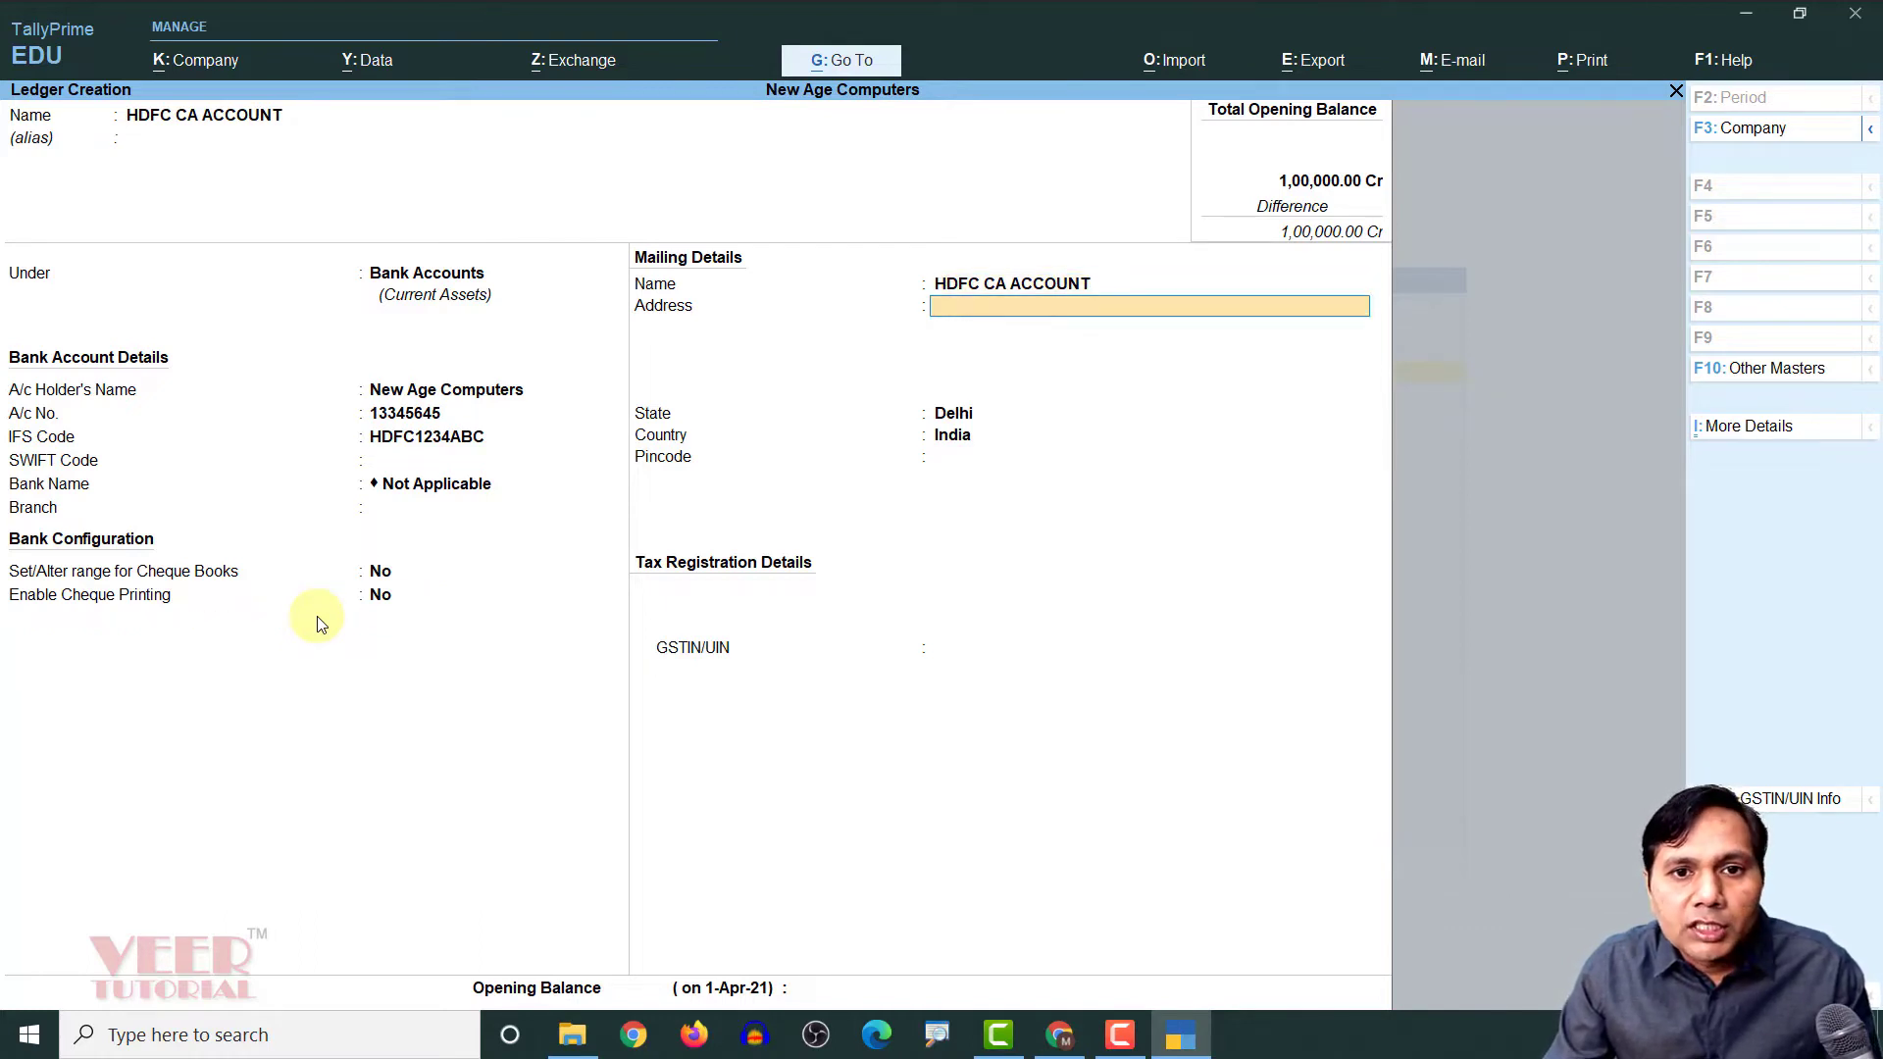
Leave the bank ledger's address and pincode blank, keep Delhi and India, and enter the GSTIN/UIN
{"action": "key", "text": "Return"}
{"action": "key", "text": "Return"}
{"action": "key", "text": "Return"}
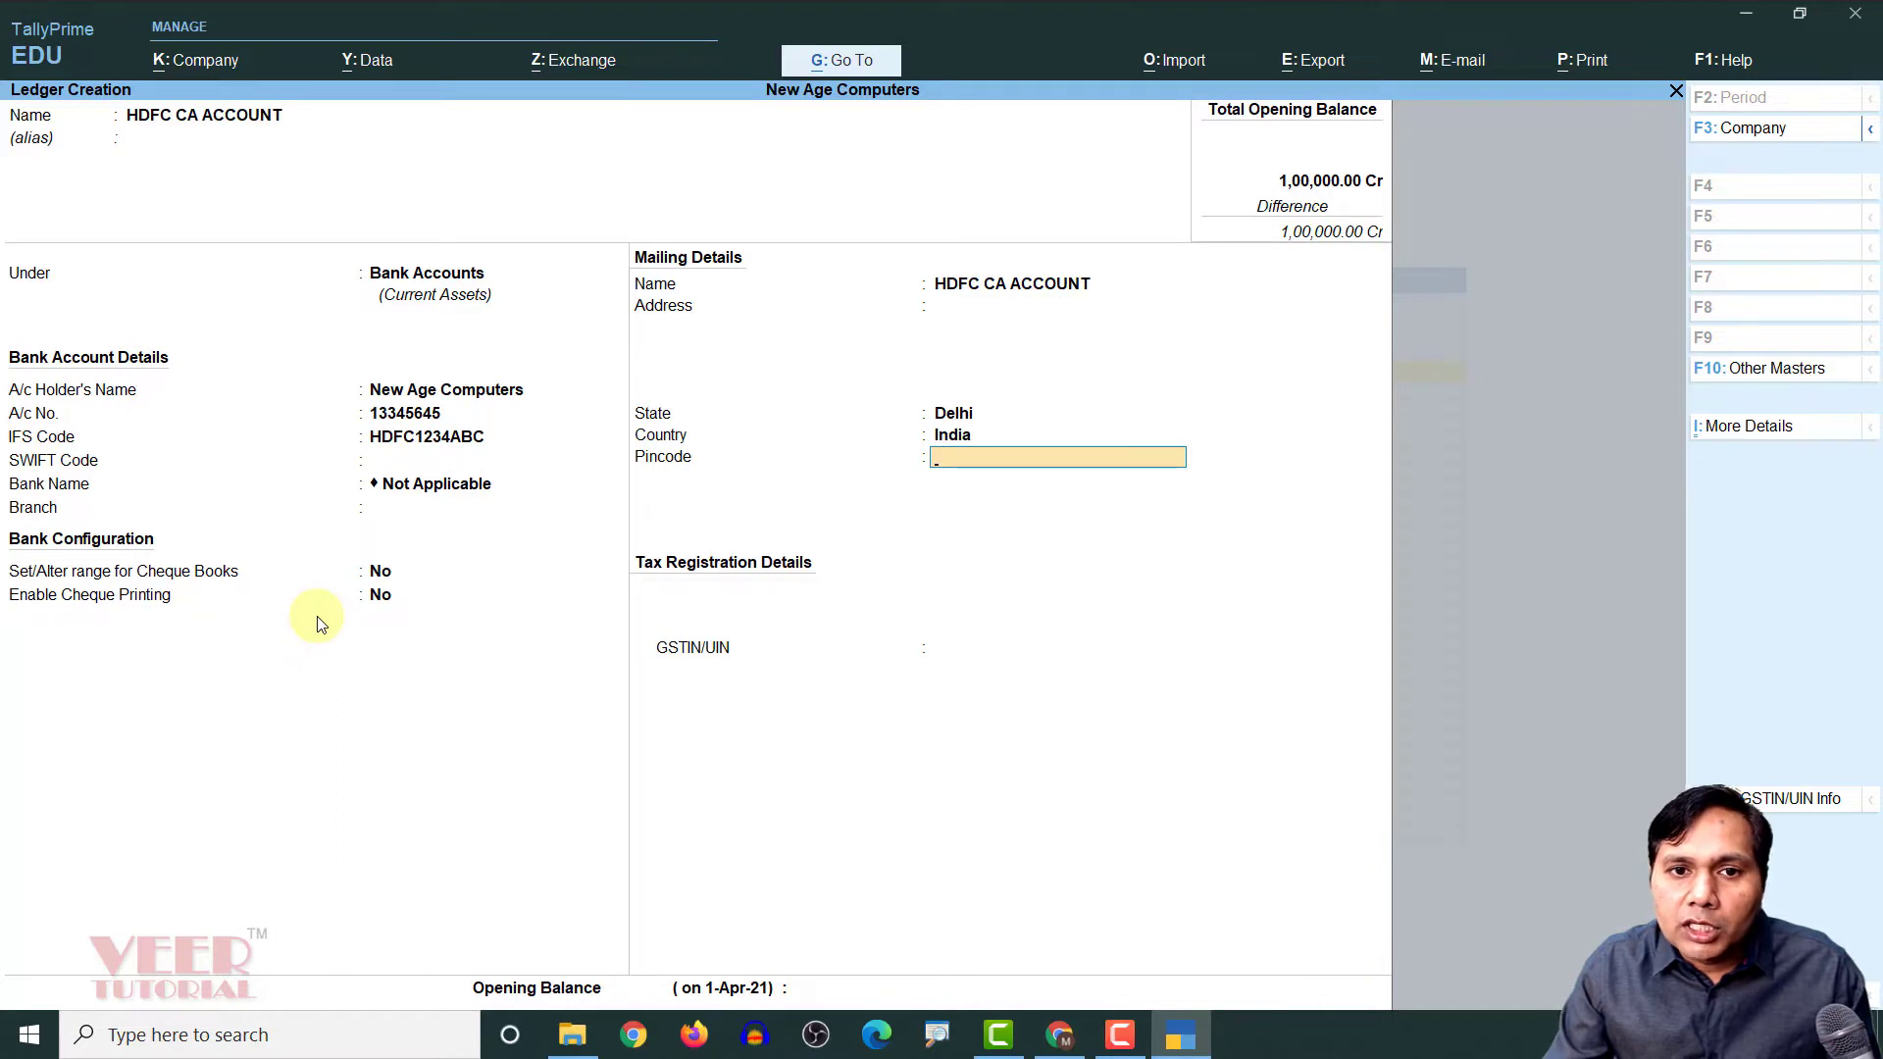
{"action": "key", "text": "Return"}
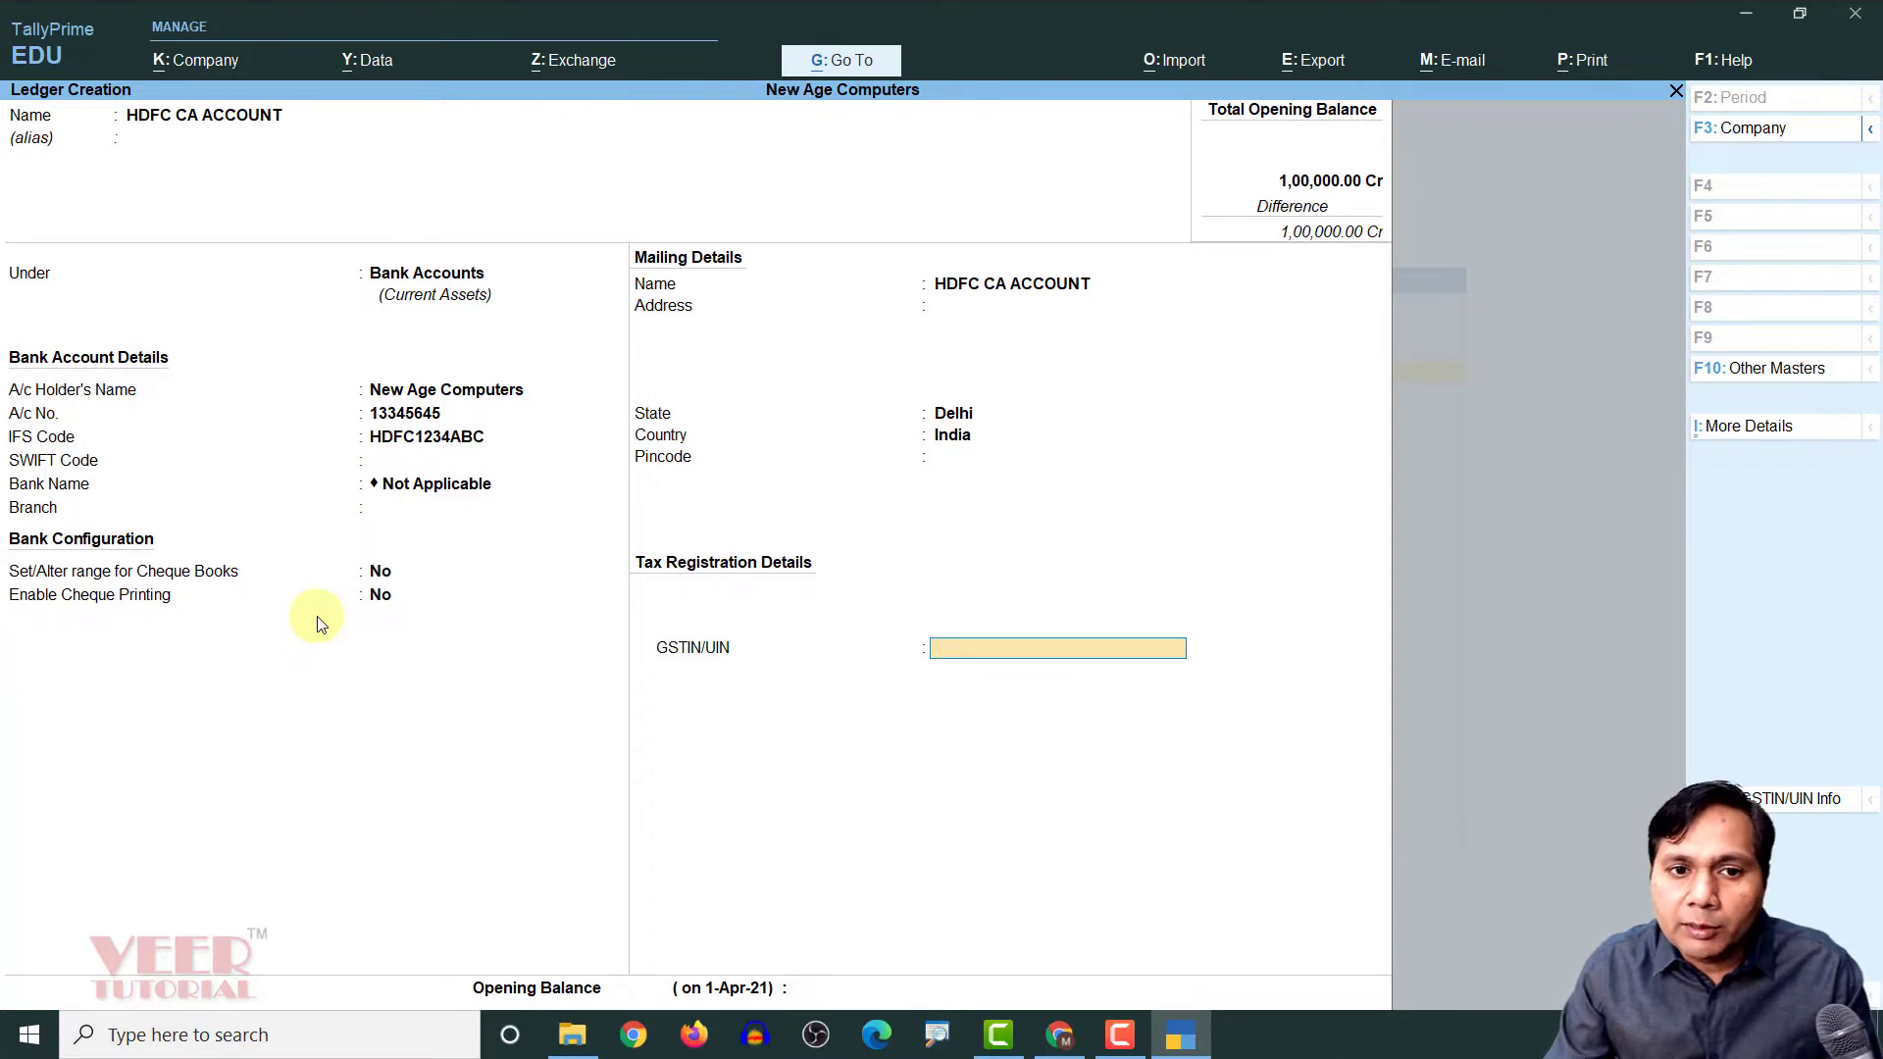
{"action": "type", "text": "07HDFCB1234H1RT"}
{"action": "key", "text": "Return"}
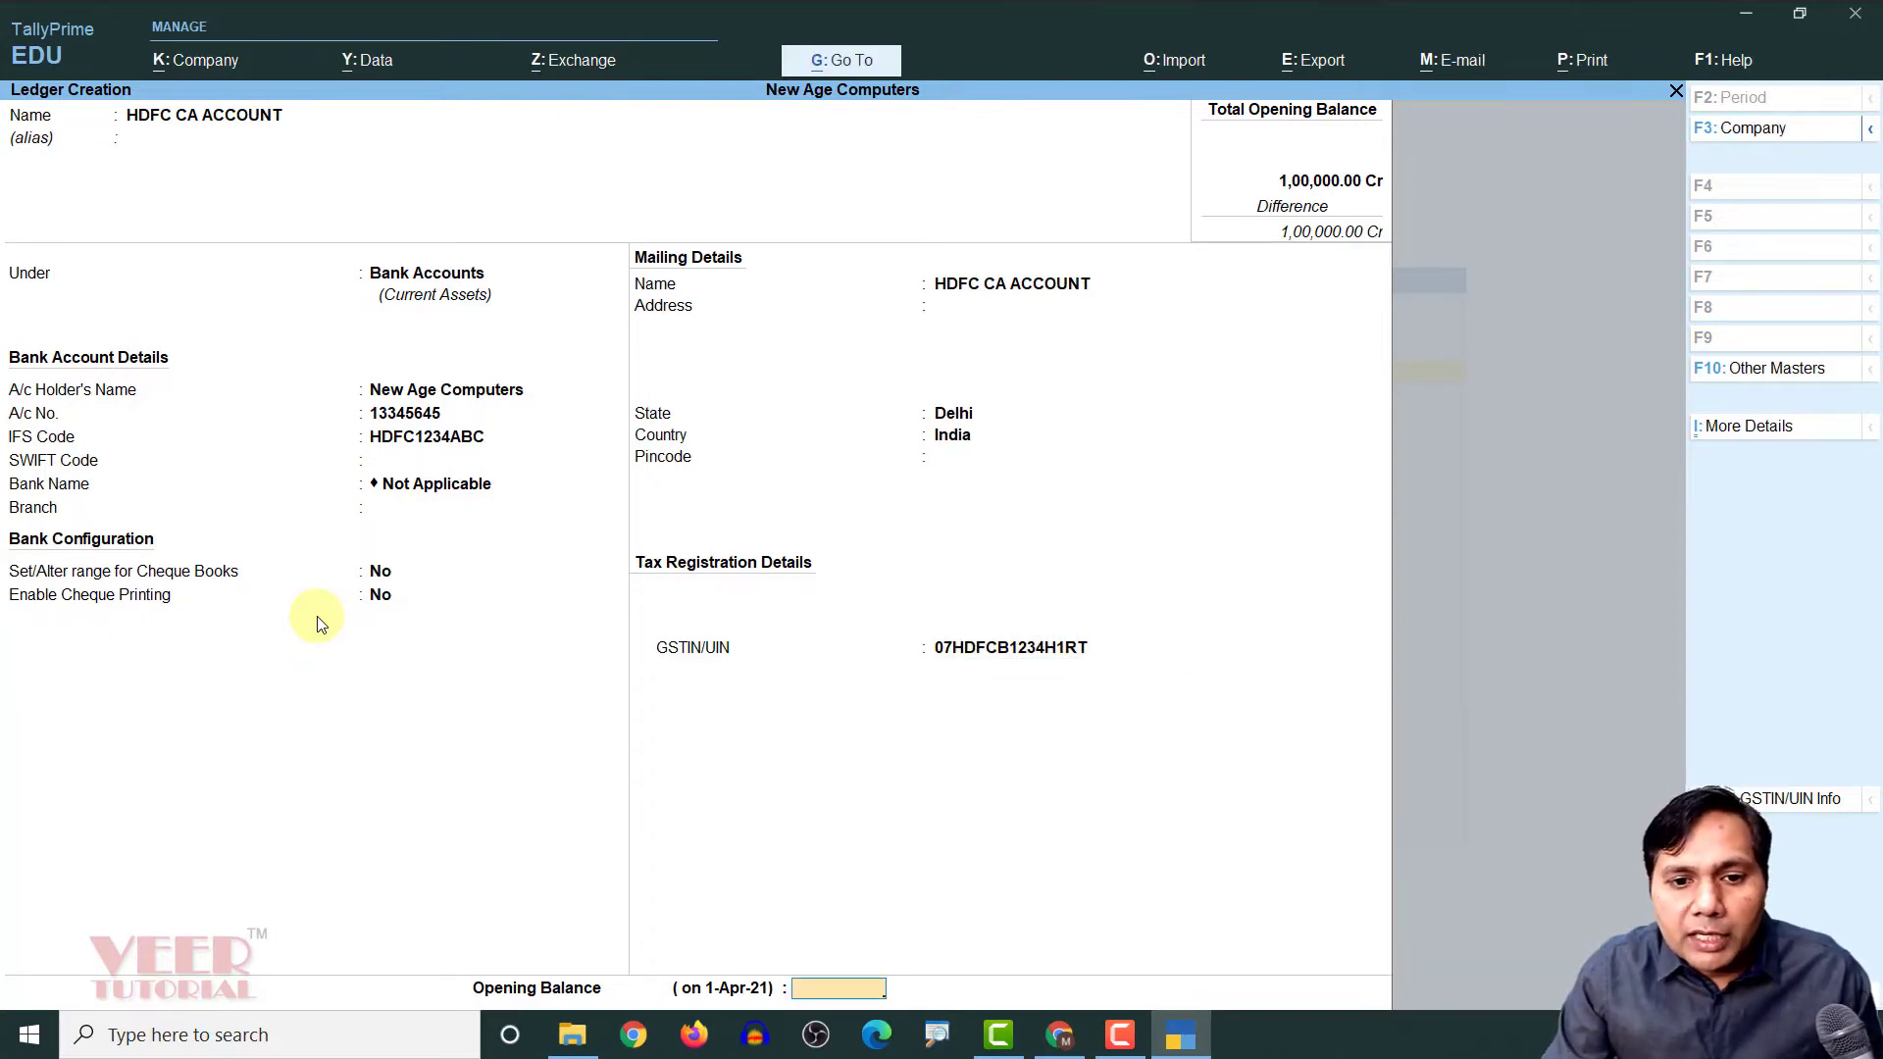
Give the HDFC bank ledger an opening balance of 75000 Dr and save it
{"action": "type", "text": "75000"}
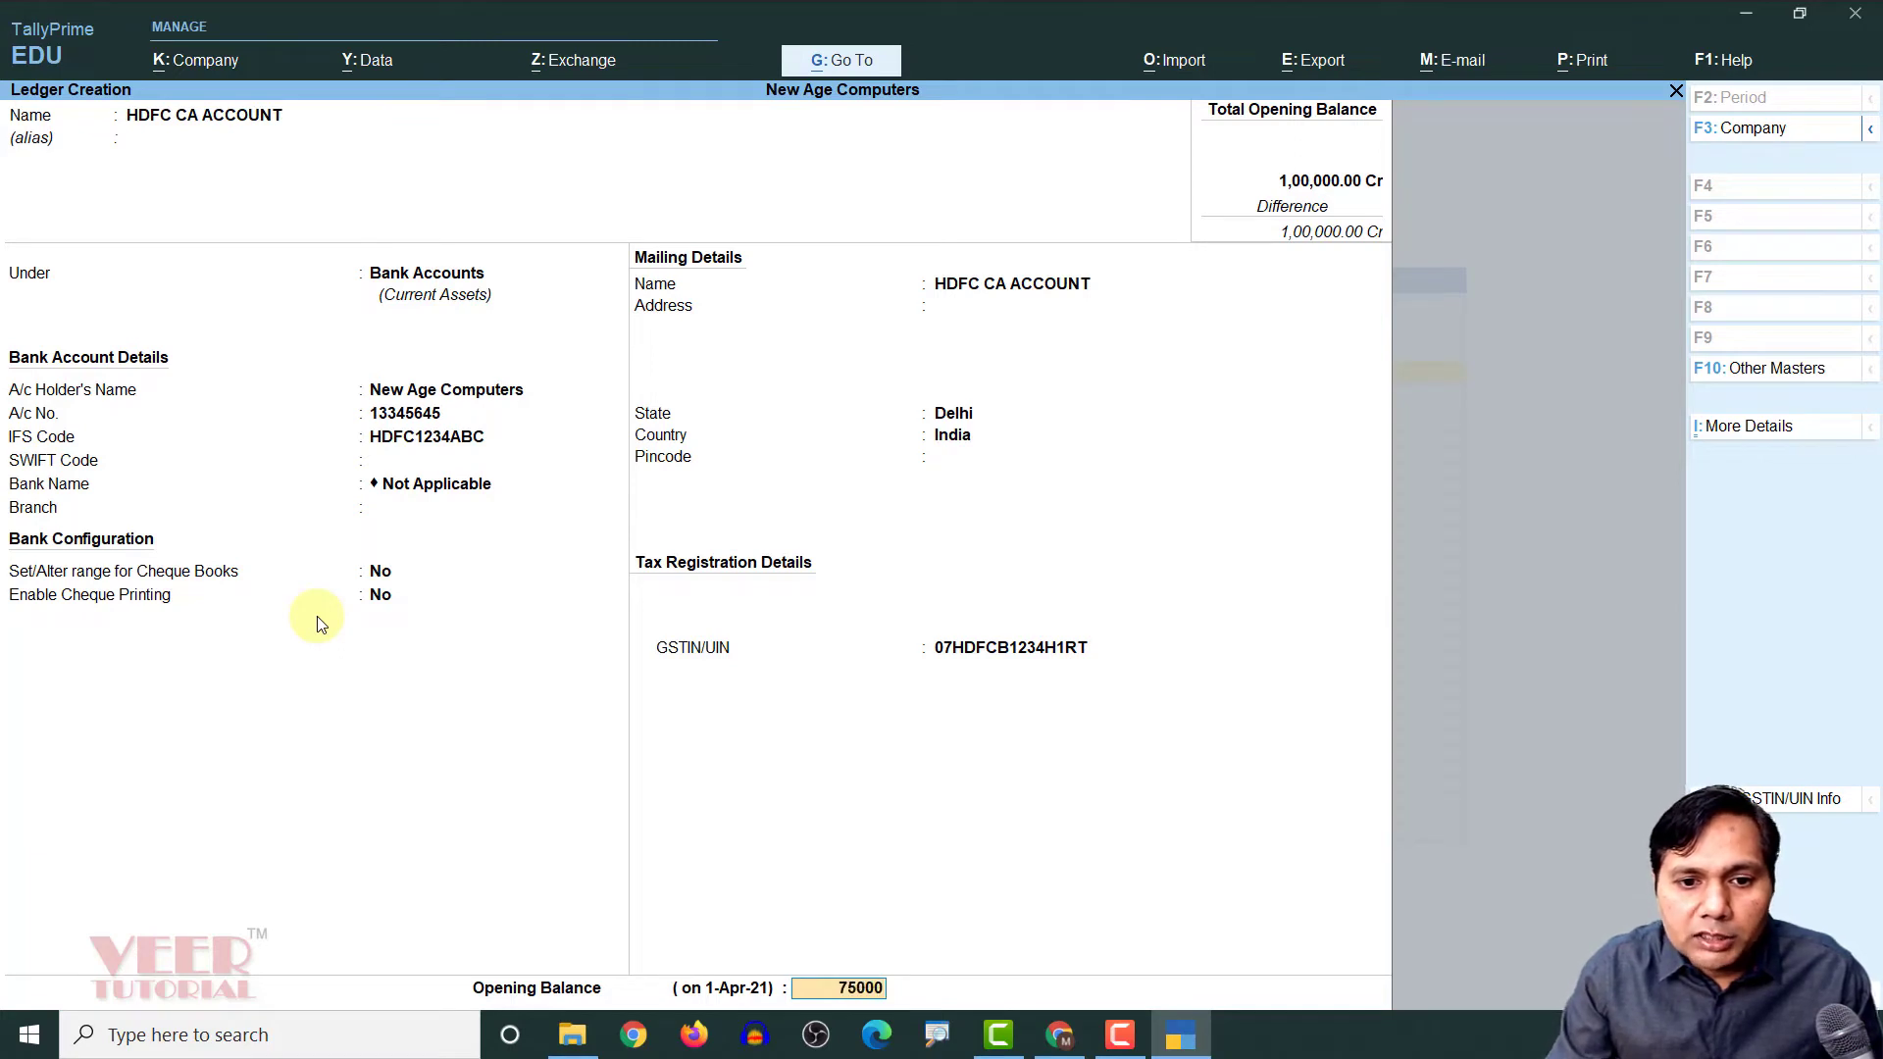
{"action": "key", "text": "Return"}
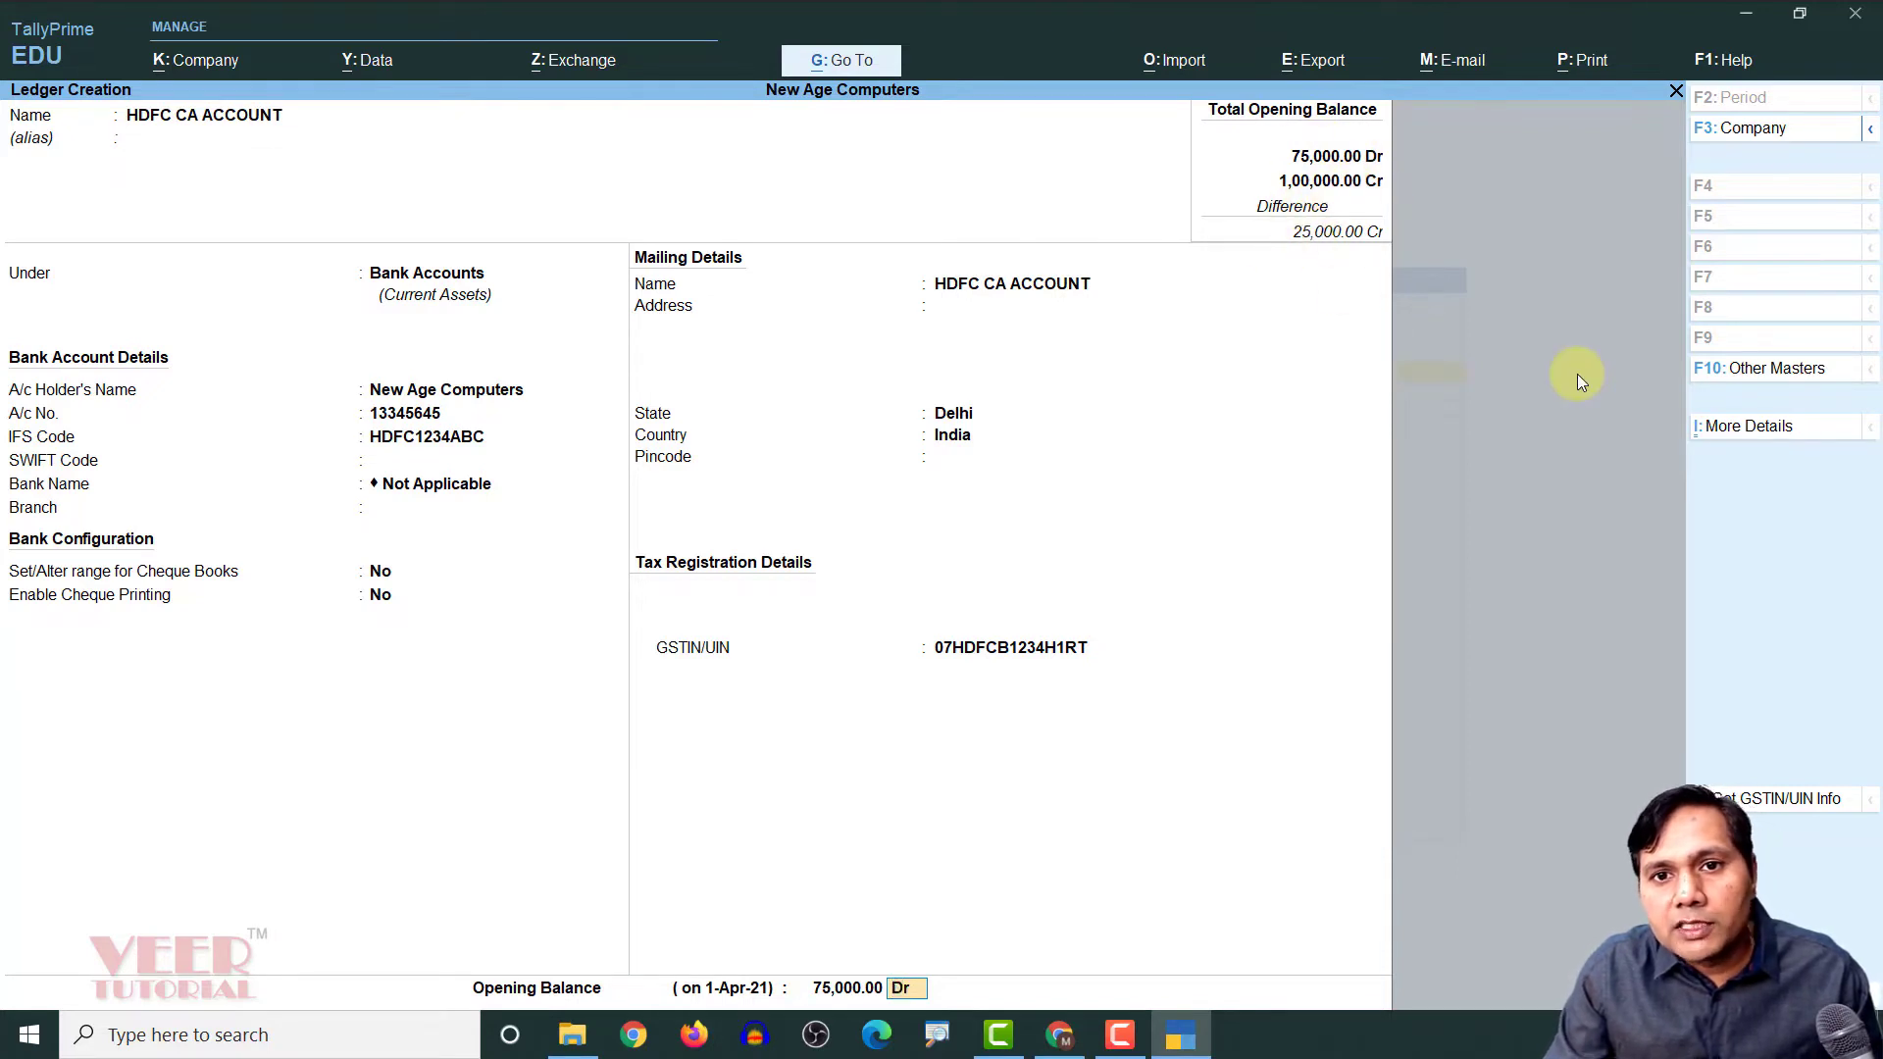
{"action": "key", "text": "Return"}
{"action": "key", "text": "Return"}
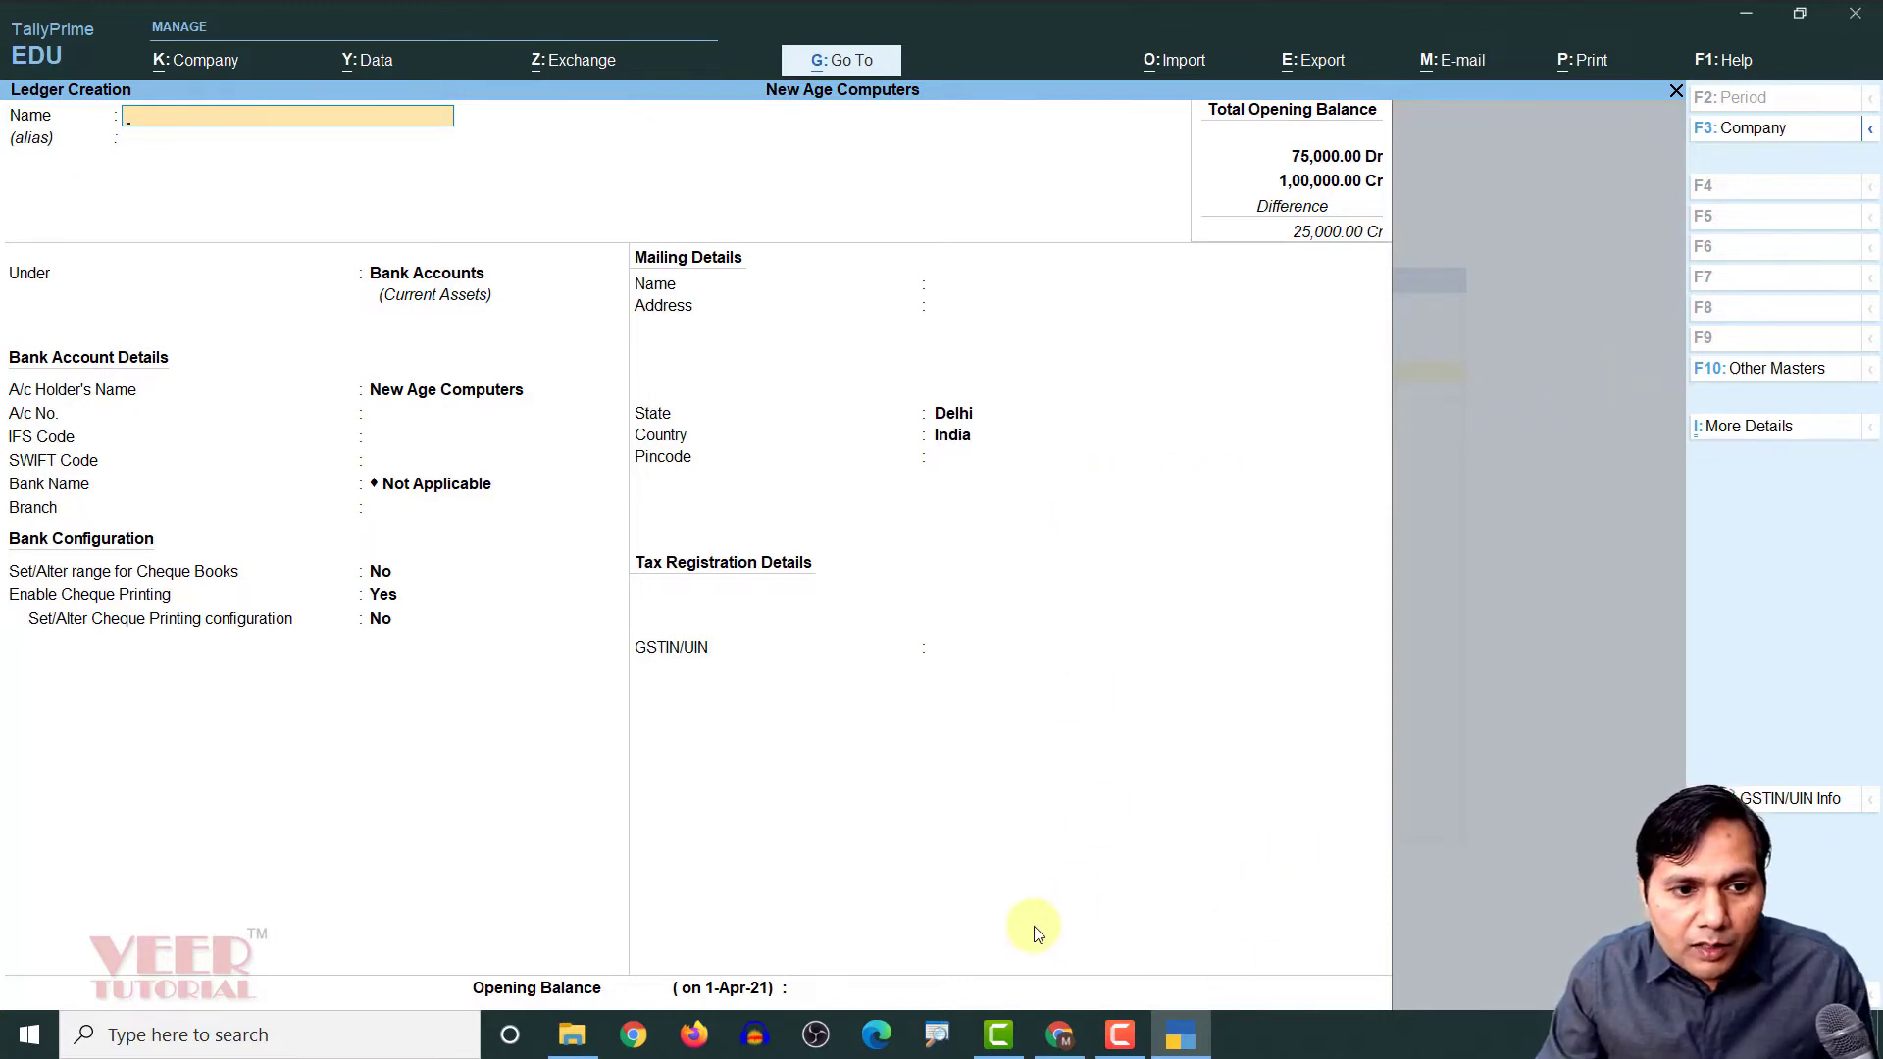
Check the cash groups in Chart of Accounts.pdf, return to TallyPrime, and name the new ledger "Petty Cash" under Cash-in-Hand
{"action": "left_click", "coordinate": [1074, 1037]}
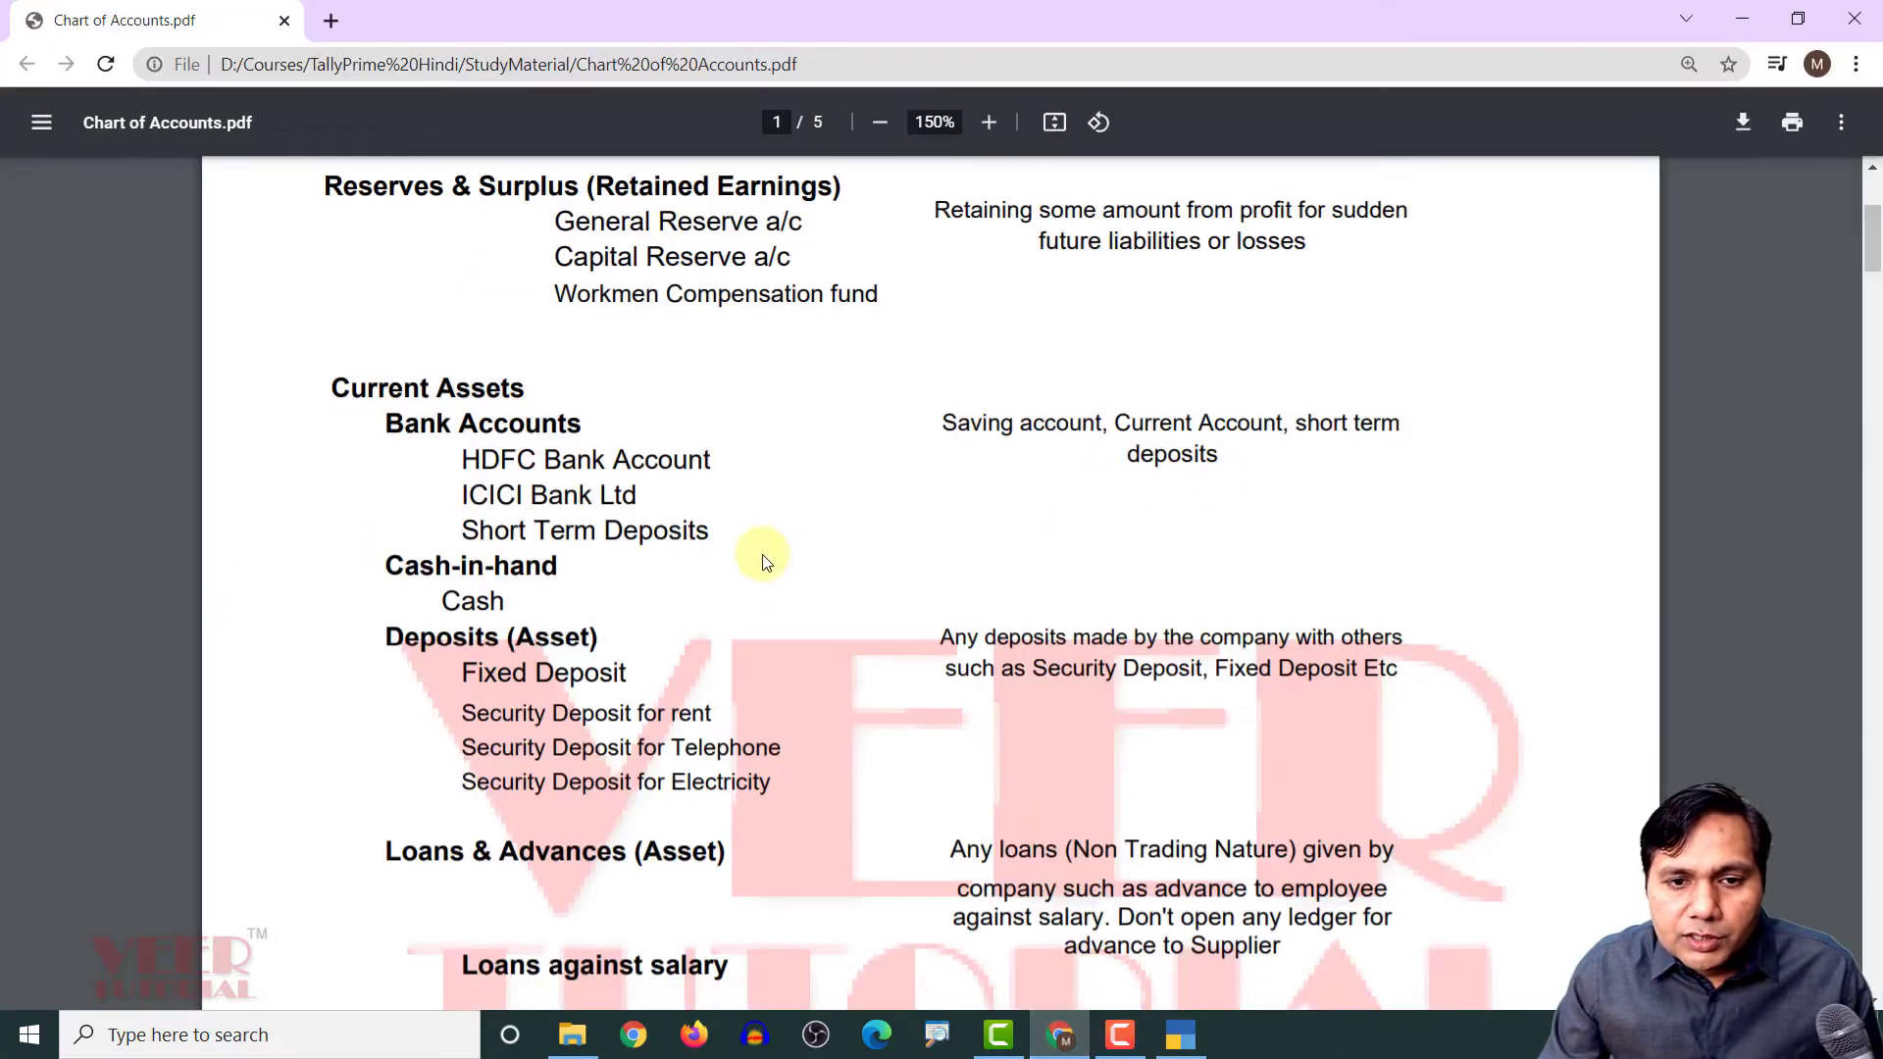
{"action": "scroll", "coordinate": [731, 589], "scroll_direction": "down", "scroll_amount": 2}
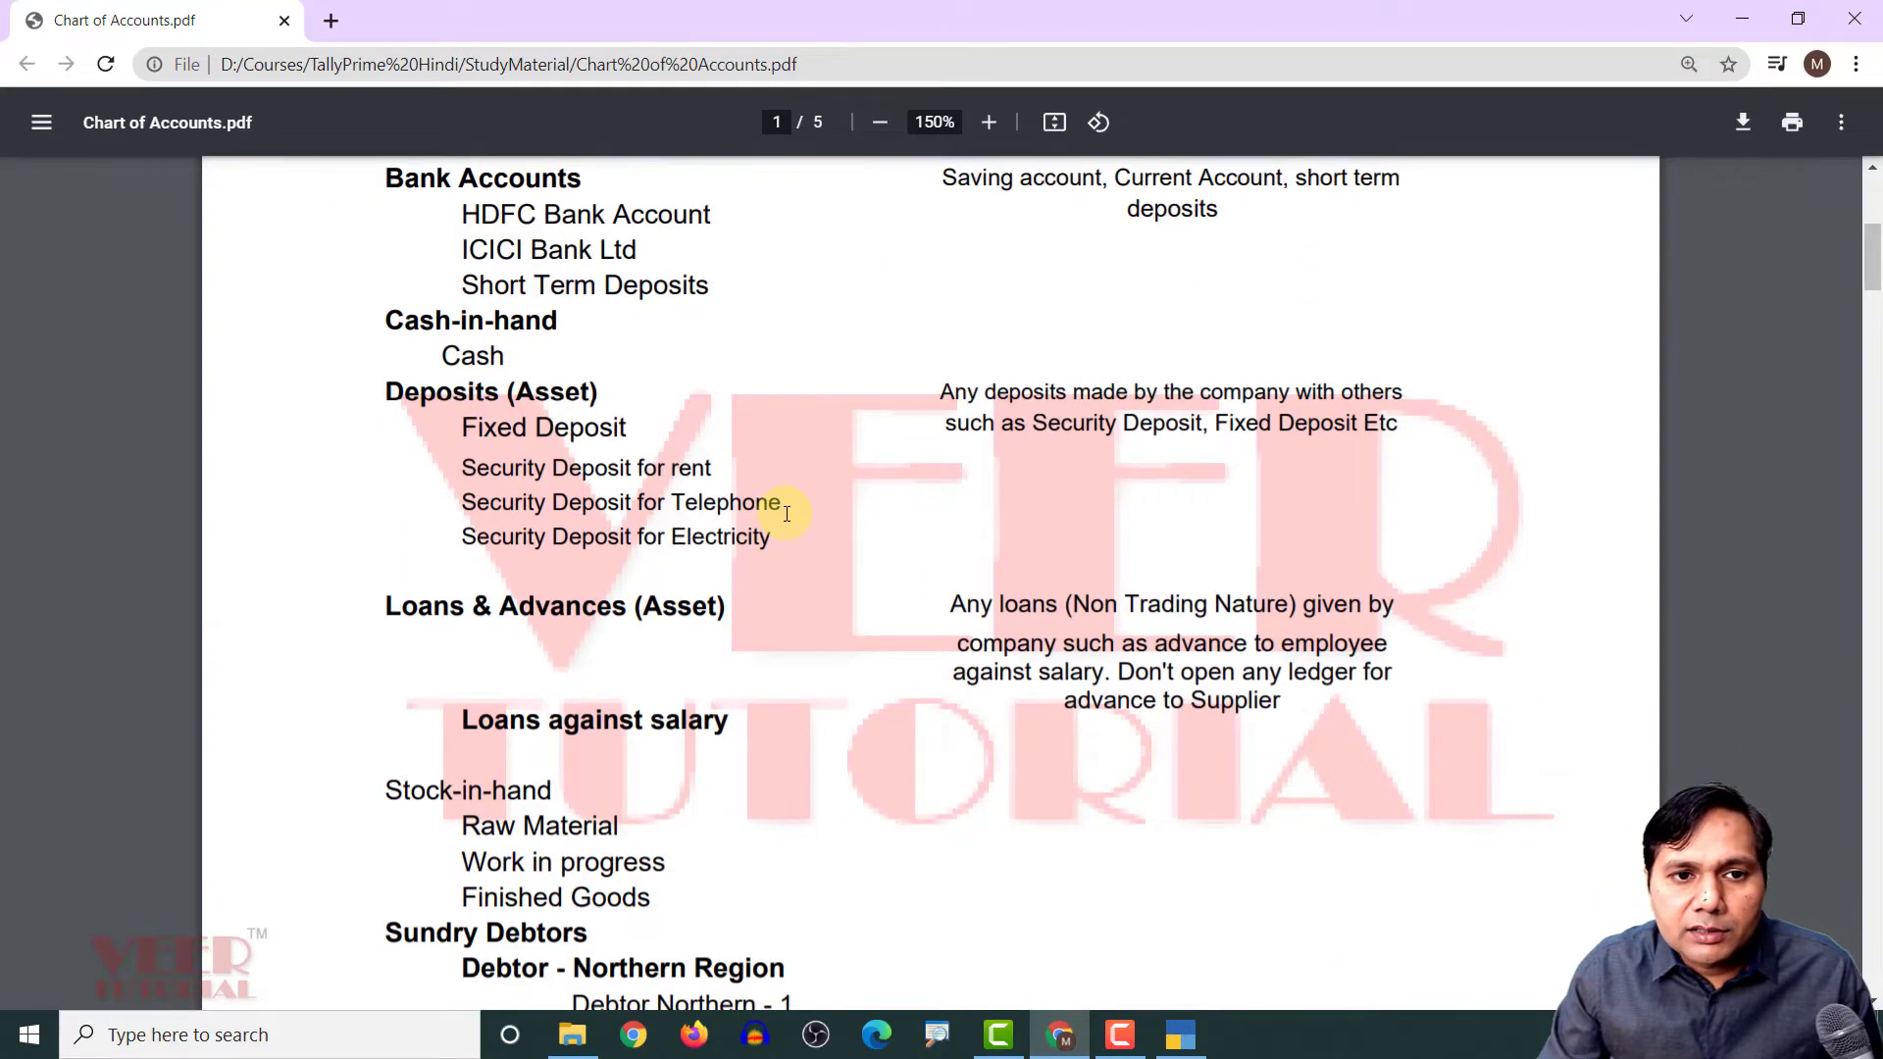
{"action": "key", "text": "alt+Tab"}
{"action": "type", "text": "Petty"}
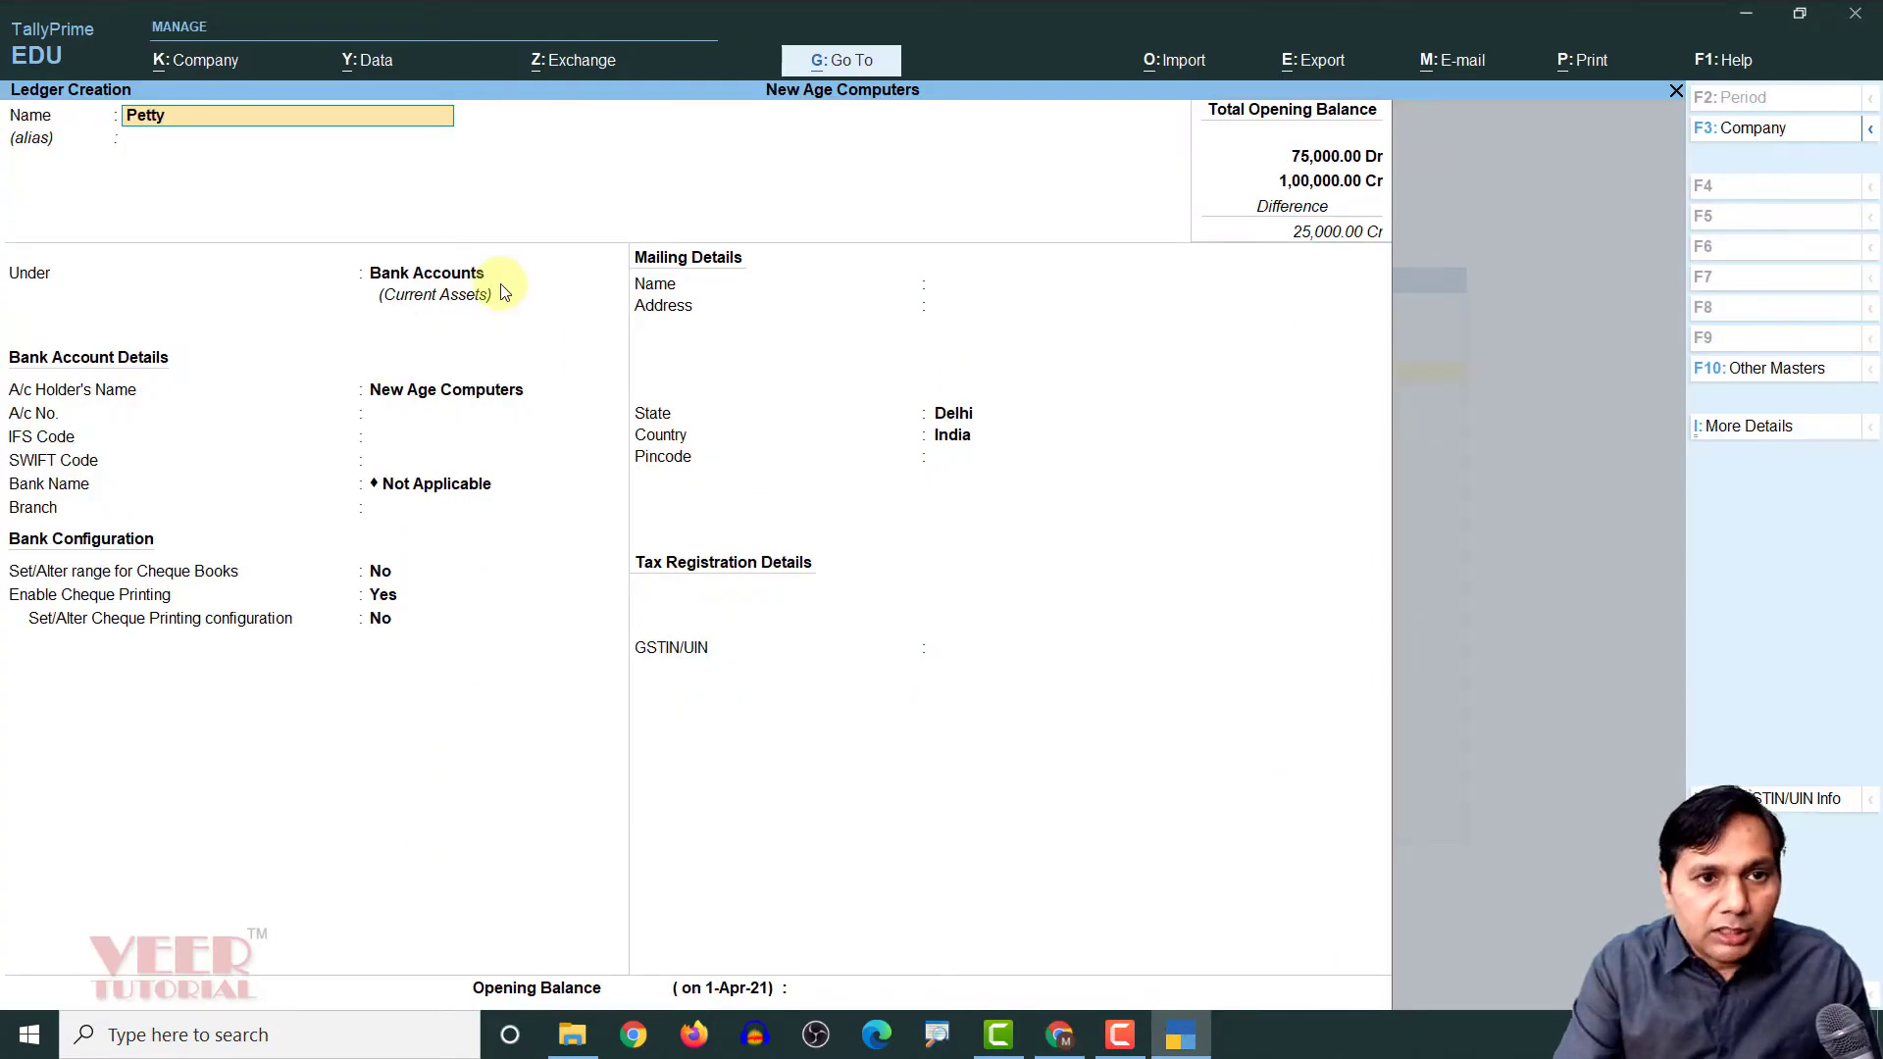
{"action": "type", "text": " cash"}
{"action": "key", "text": "Return"}
{"action": "type", "text": "Cas"}
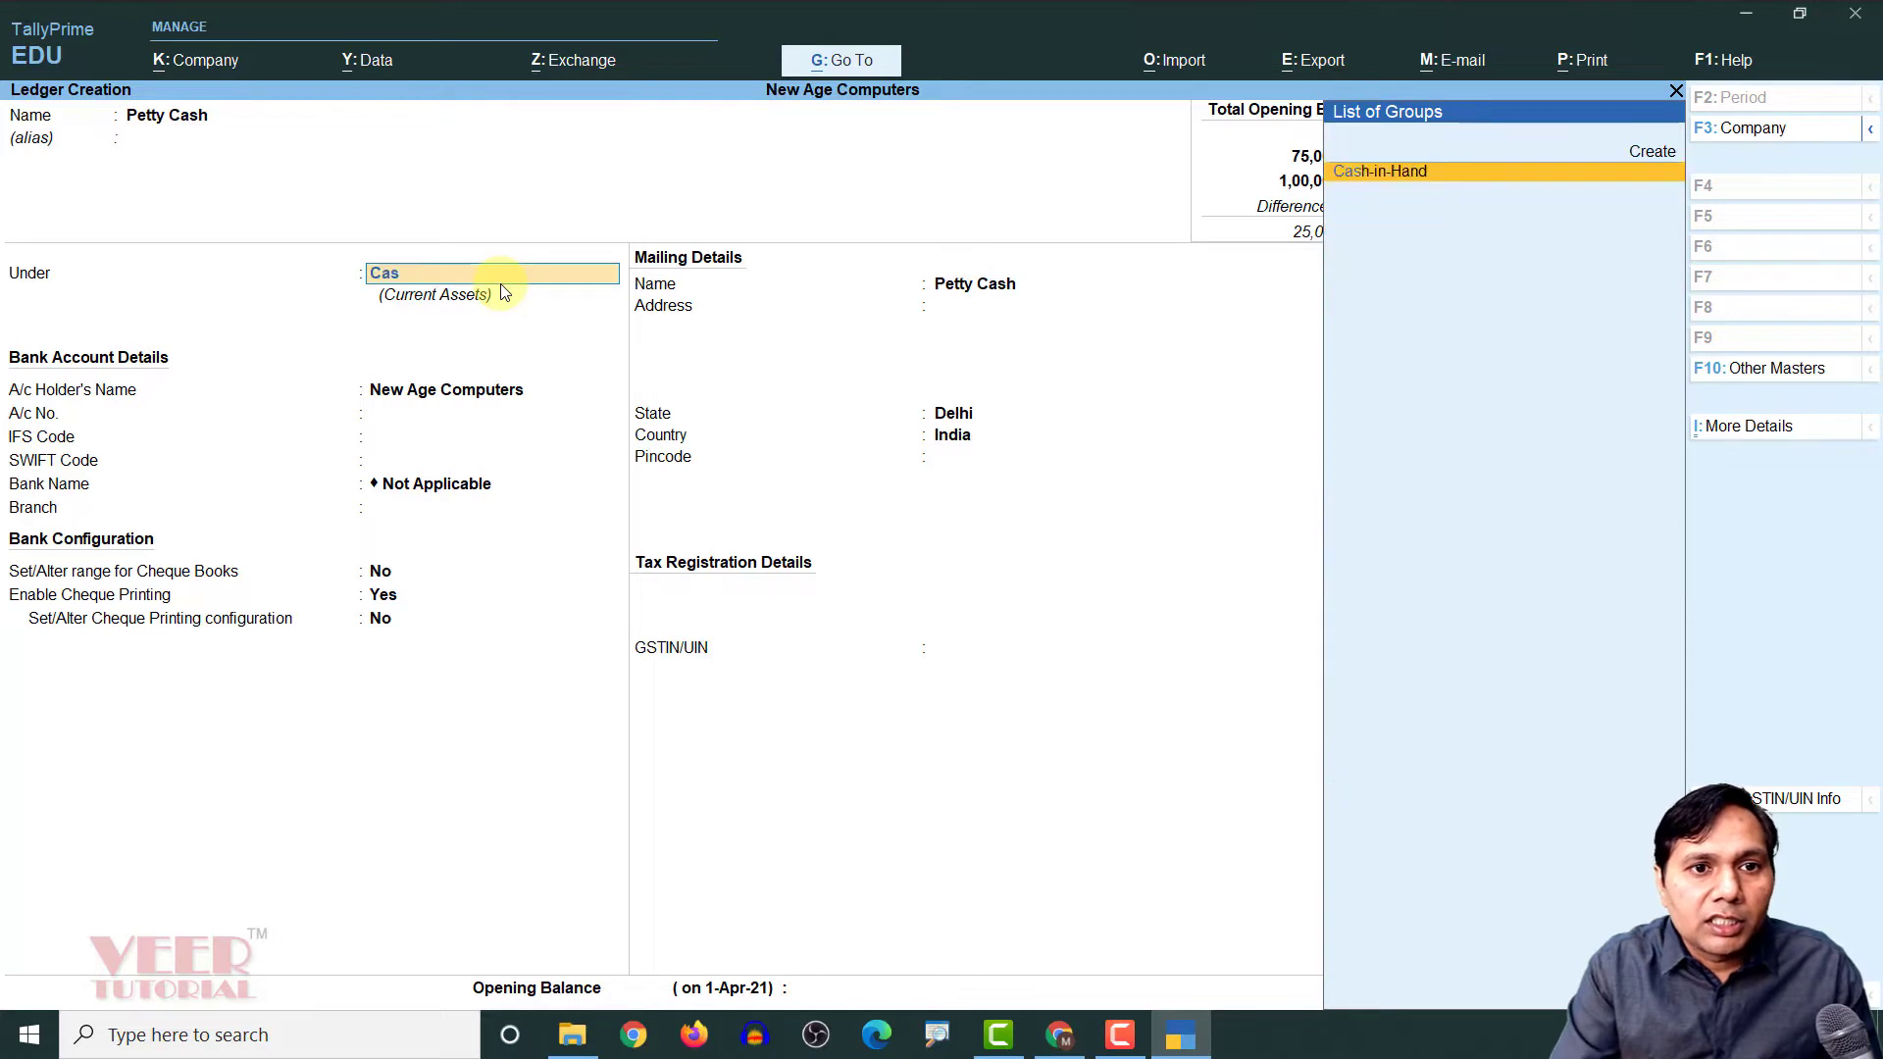
{"action": "key", "text": "Return"}
{"action": "key", "text": "Return"}
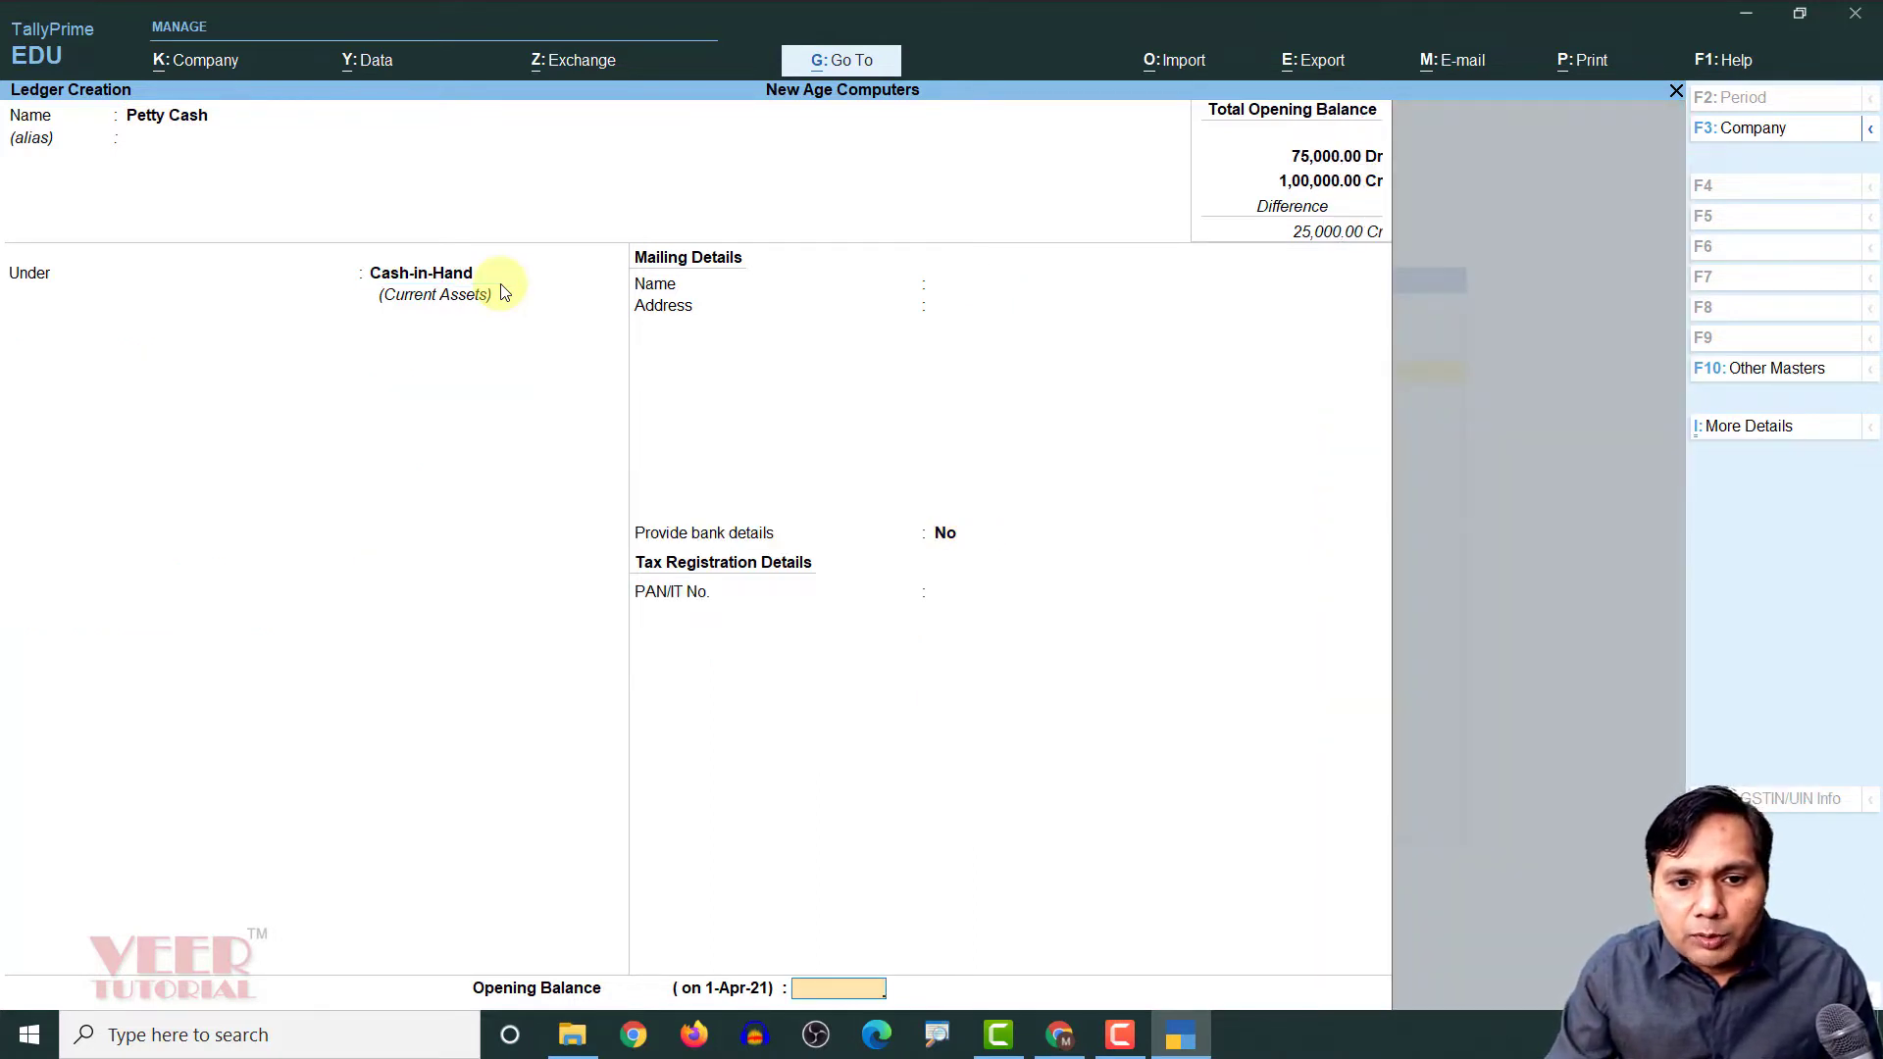
Give the Petty Cash ledger an opening balance of 10000 Dr and save it
{"action": "type", "text": "10000"}
{"action": "key", "text": "Return"}
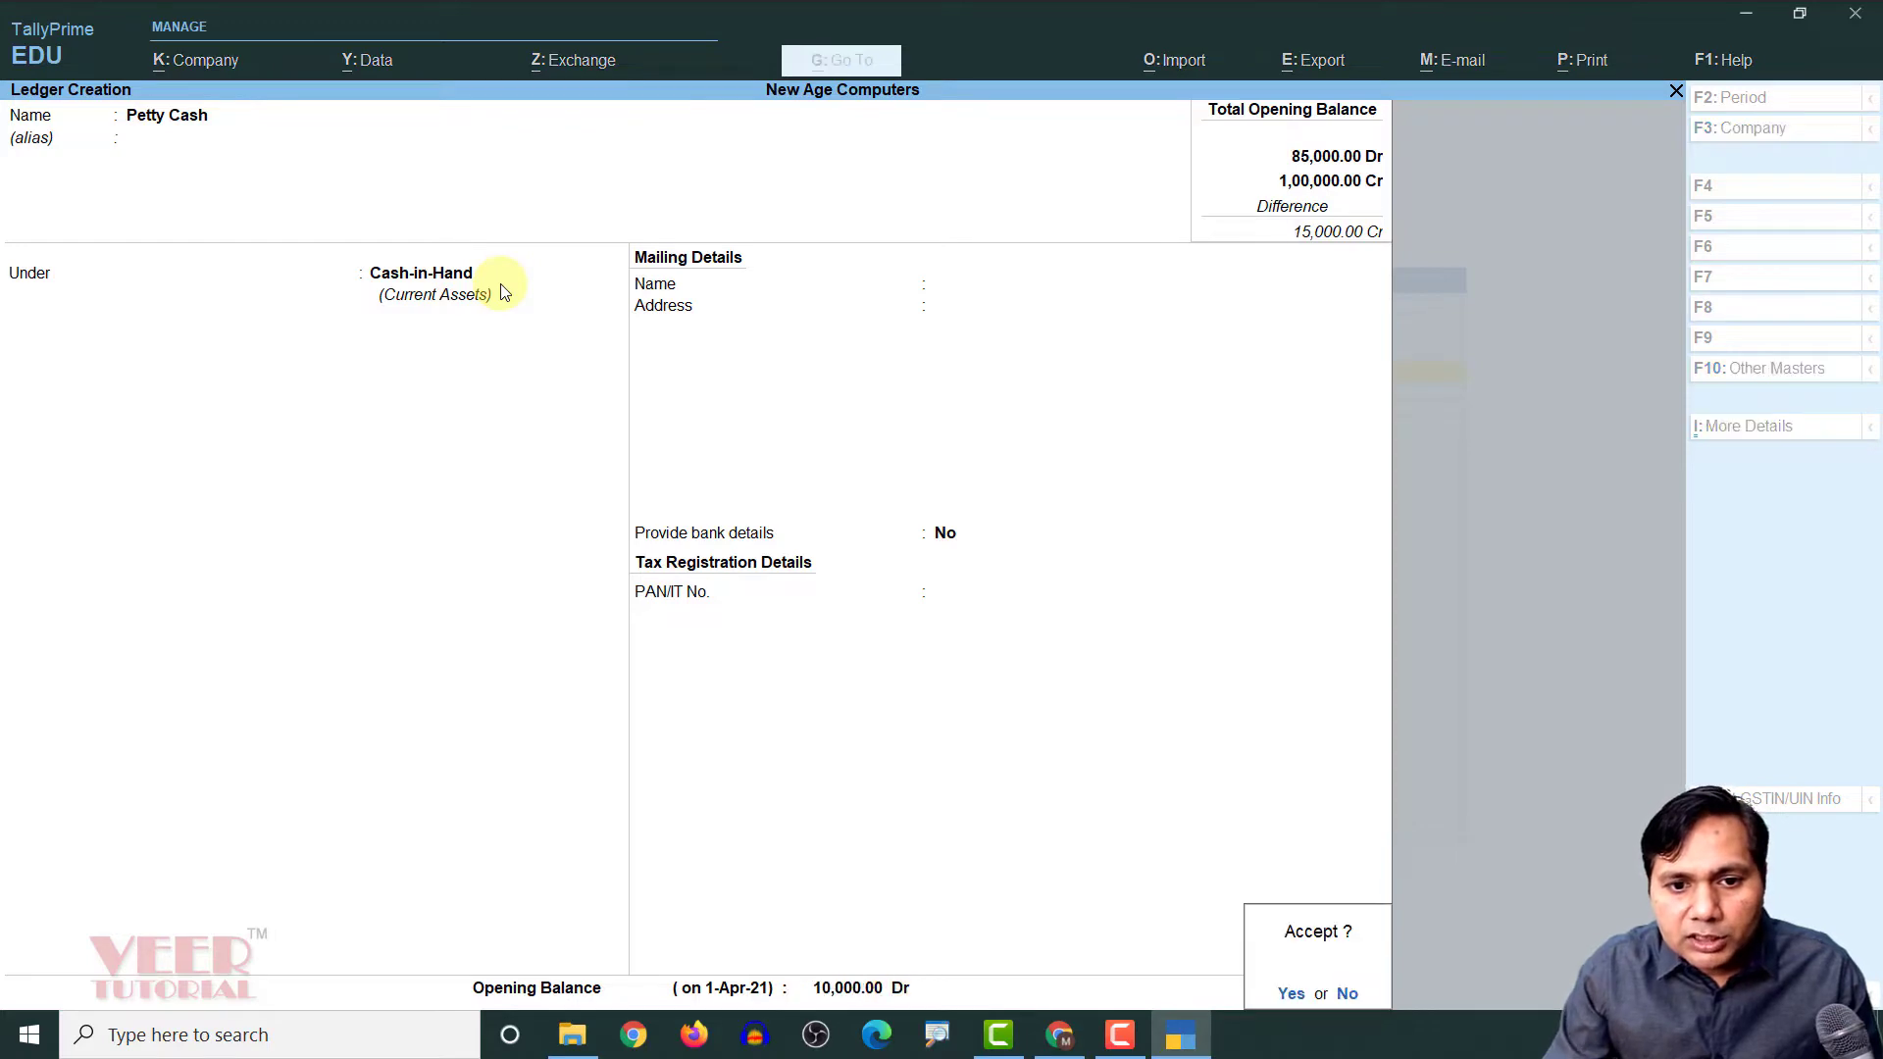
{"action": "key", "text": "Return"}
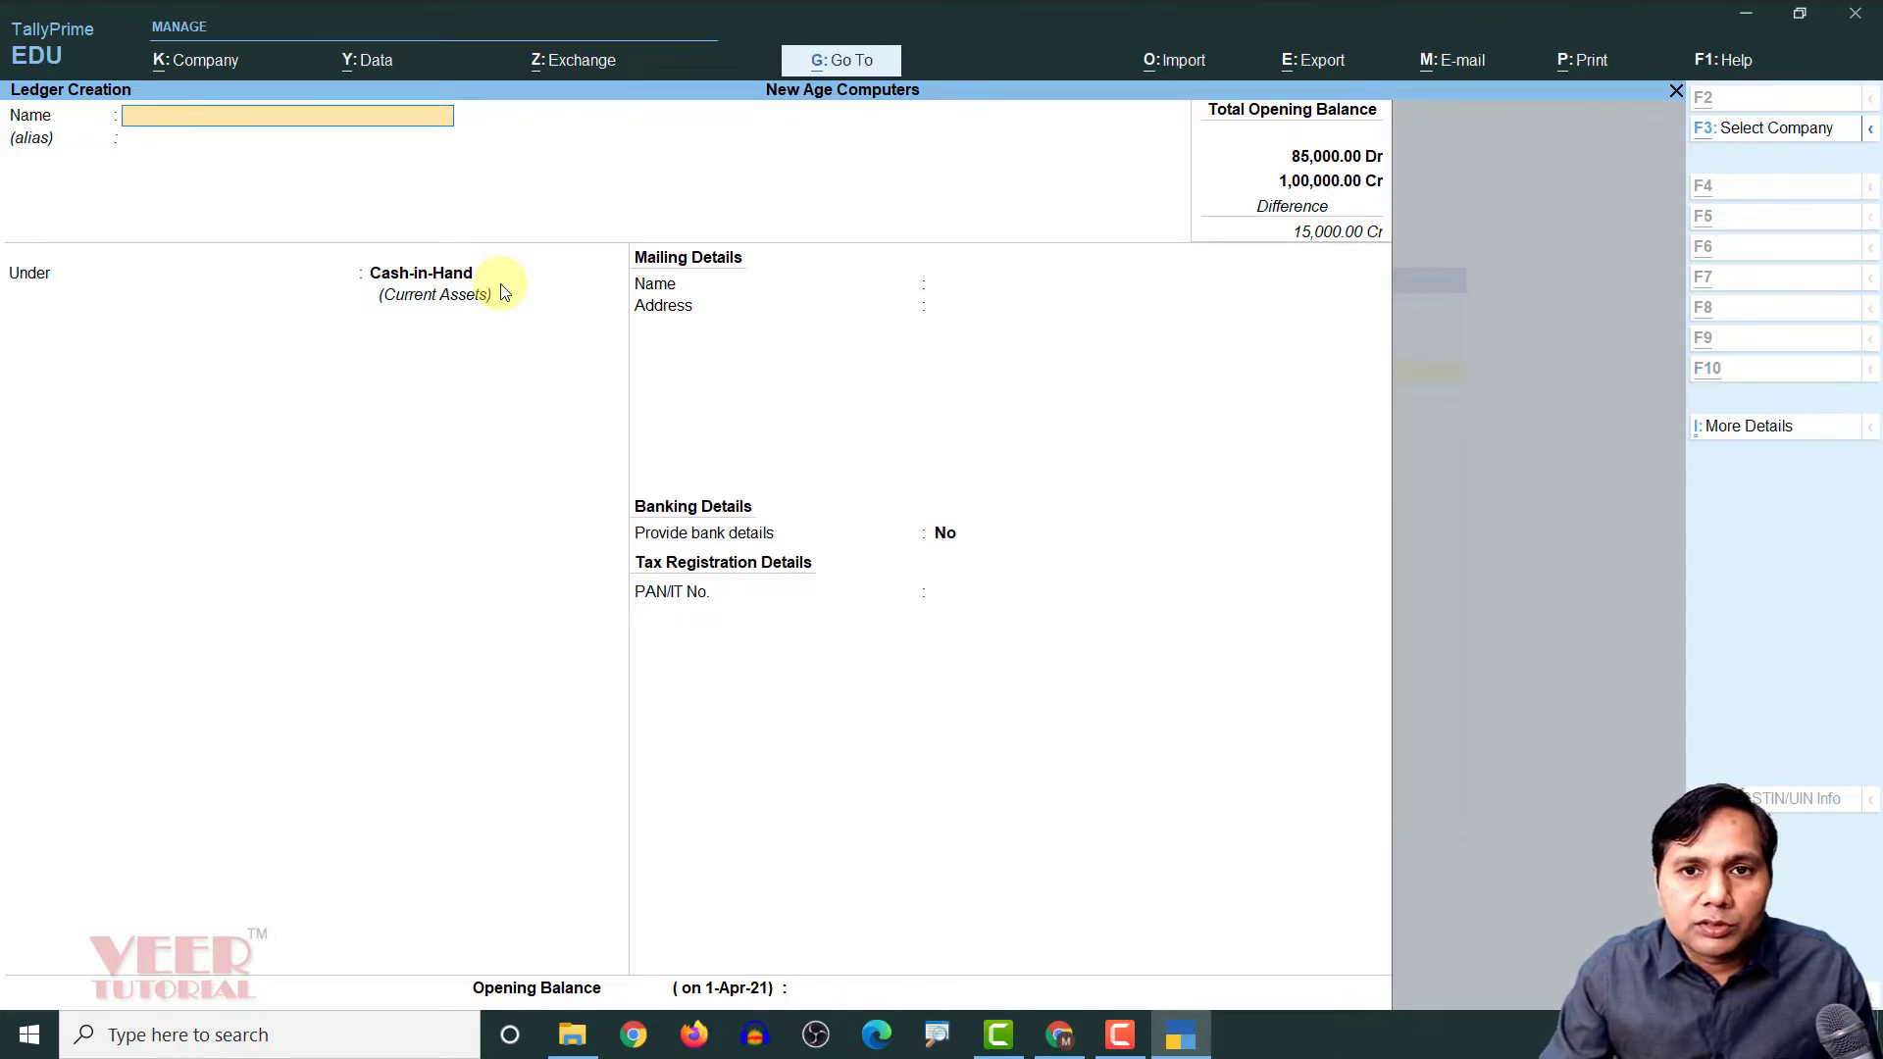
Examine the regional subgroups under Sundry Debtors in Chart of Accounts.pdf and return to TallyPrime
{"action": "key", "text": "alt+Tab"}
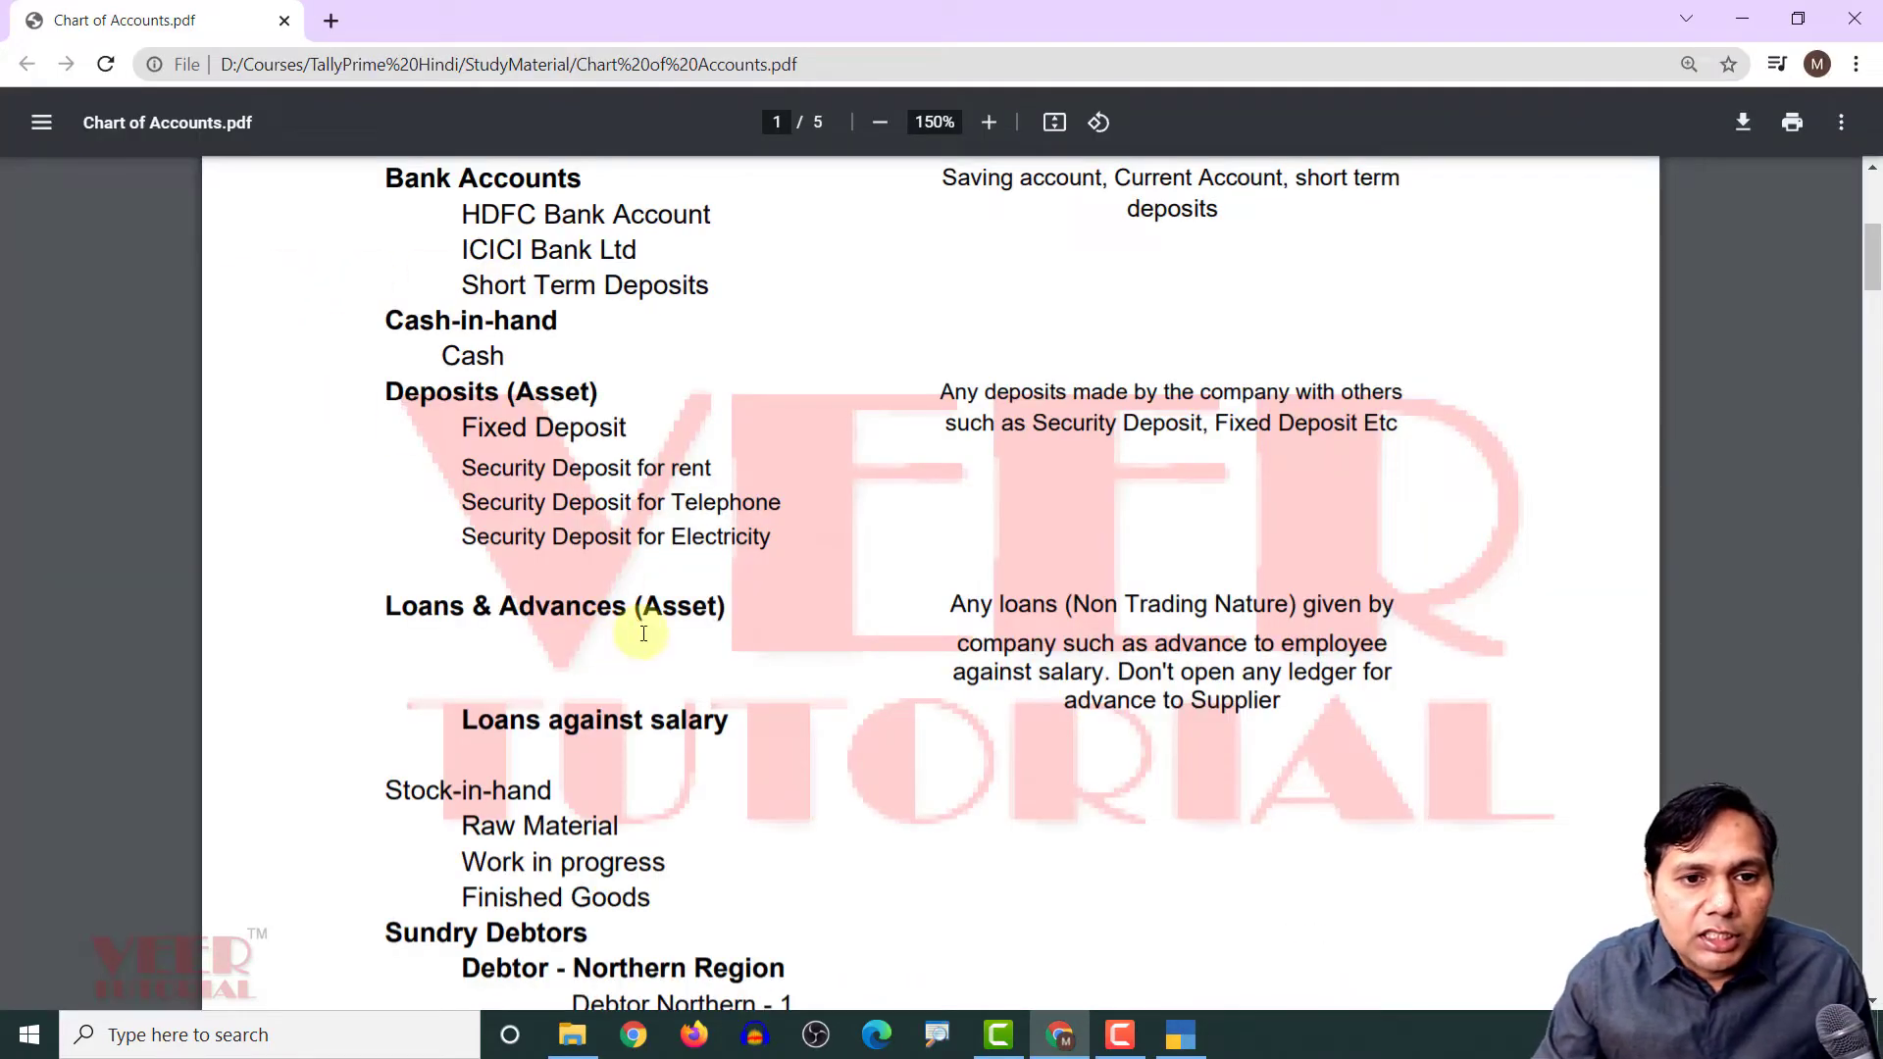
{"action": "scroll", "coordinate": [644, 633], "scroll_direction": "down", "scroll_amount": 3}
{"action": "scroll", "coordinate": [644, 632], "scroll_direction": "down", "scroll_amount": 3}
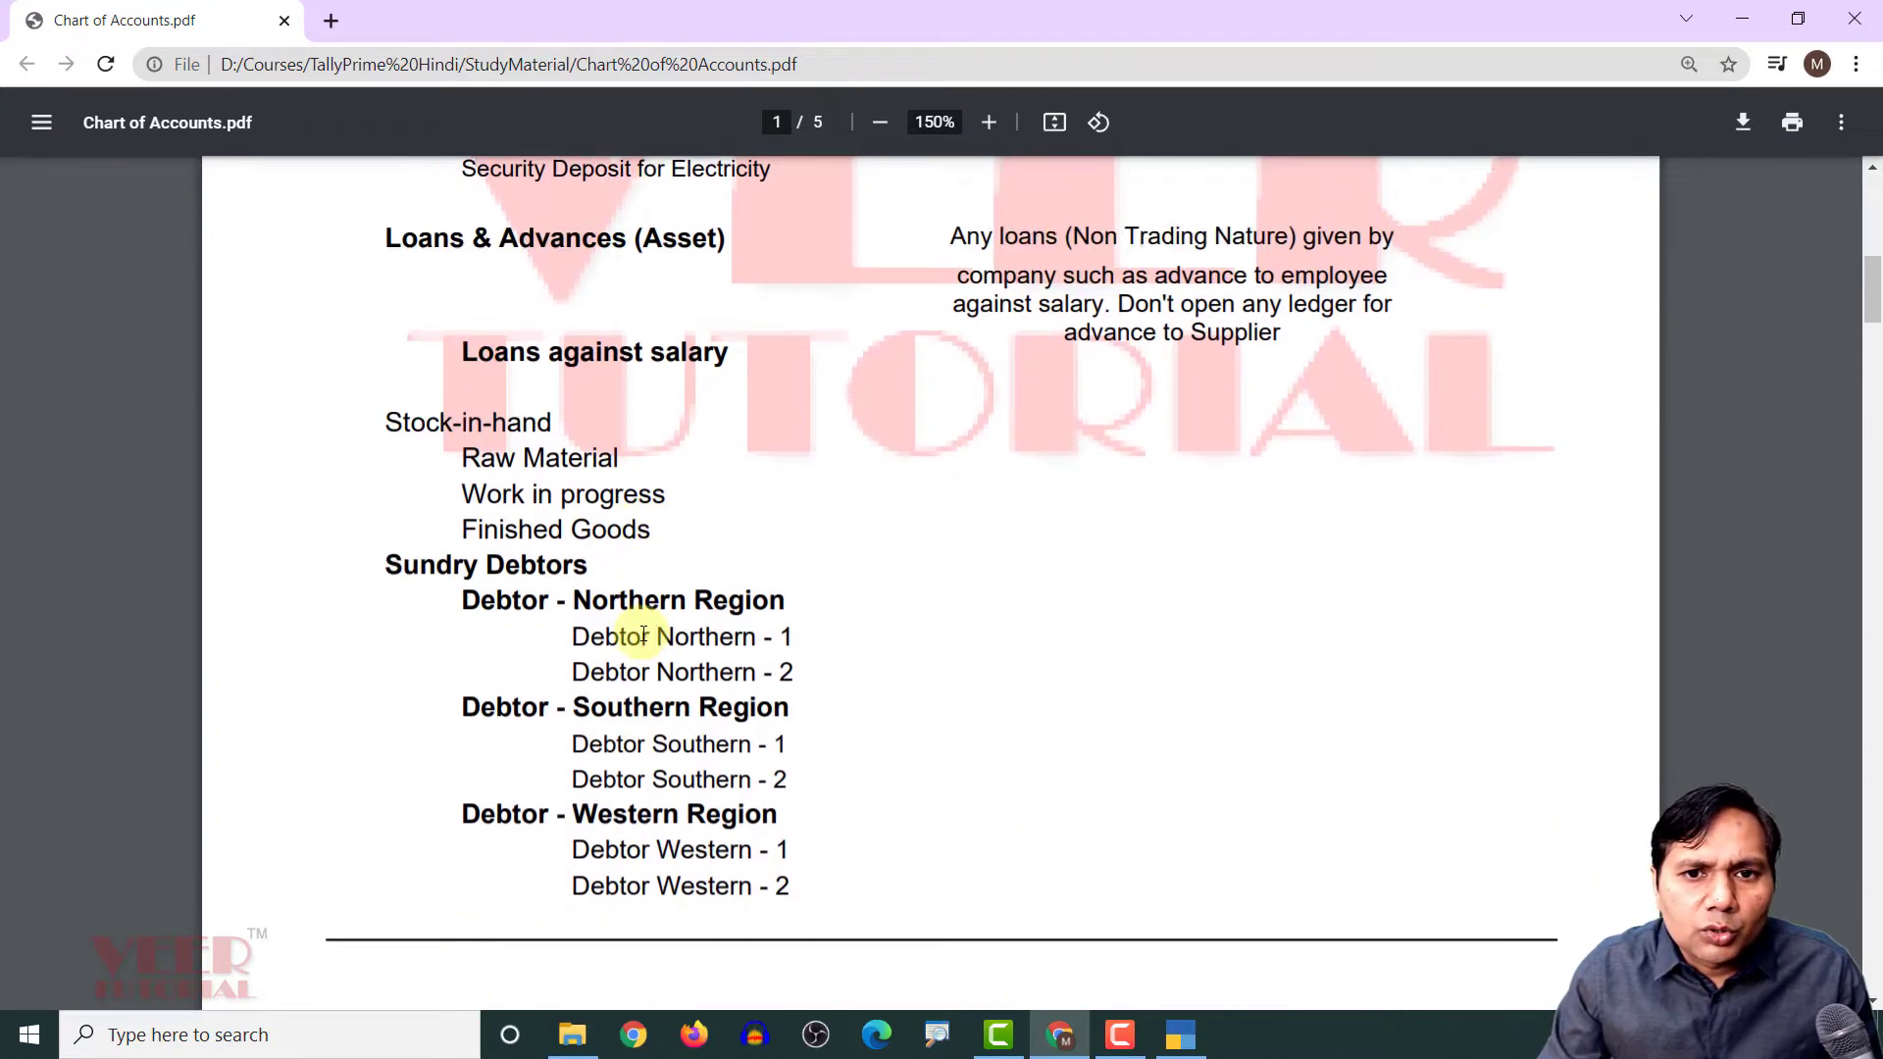
{"action": "scroll", "coordinate": [1089, 579], "scroll_direction": "down", "scroll_amount": 1}
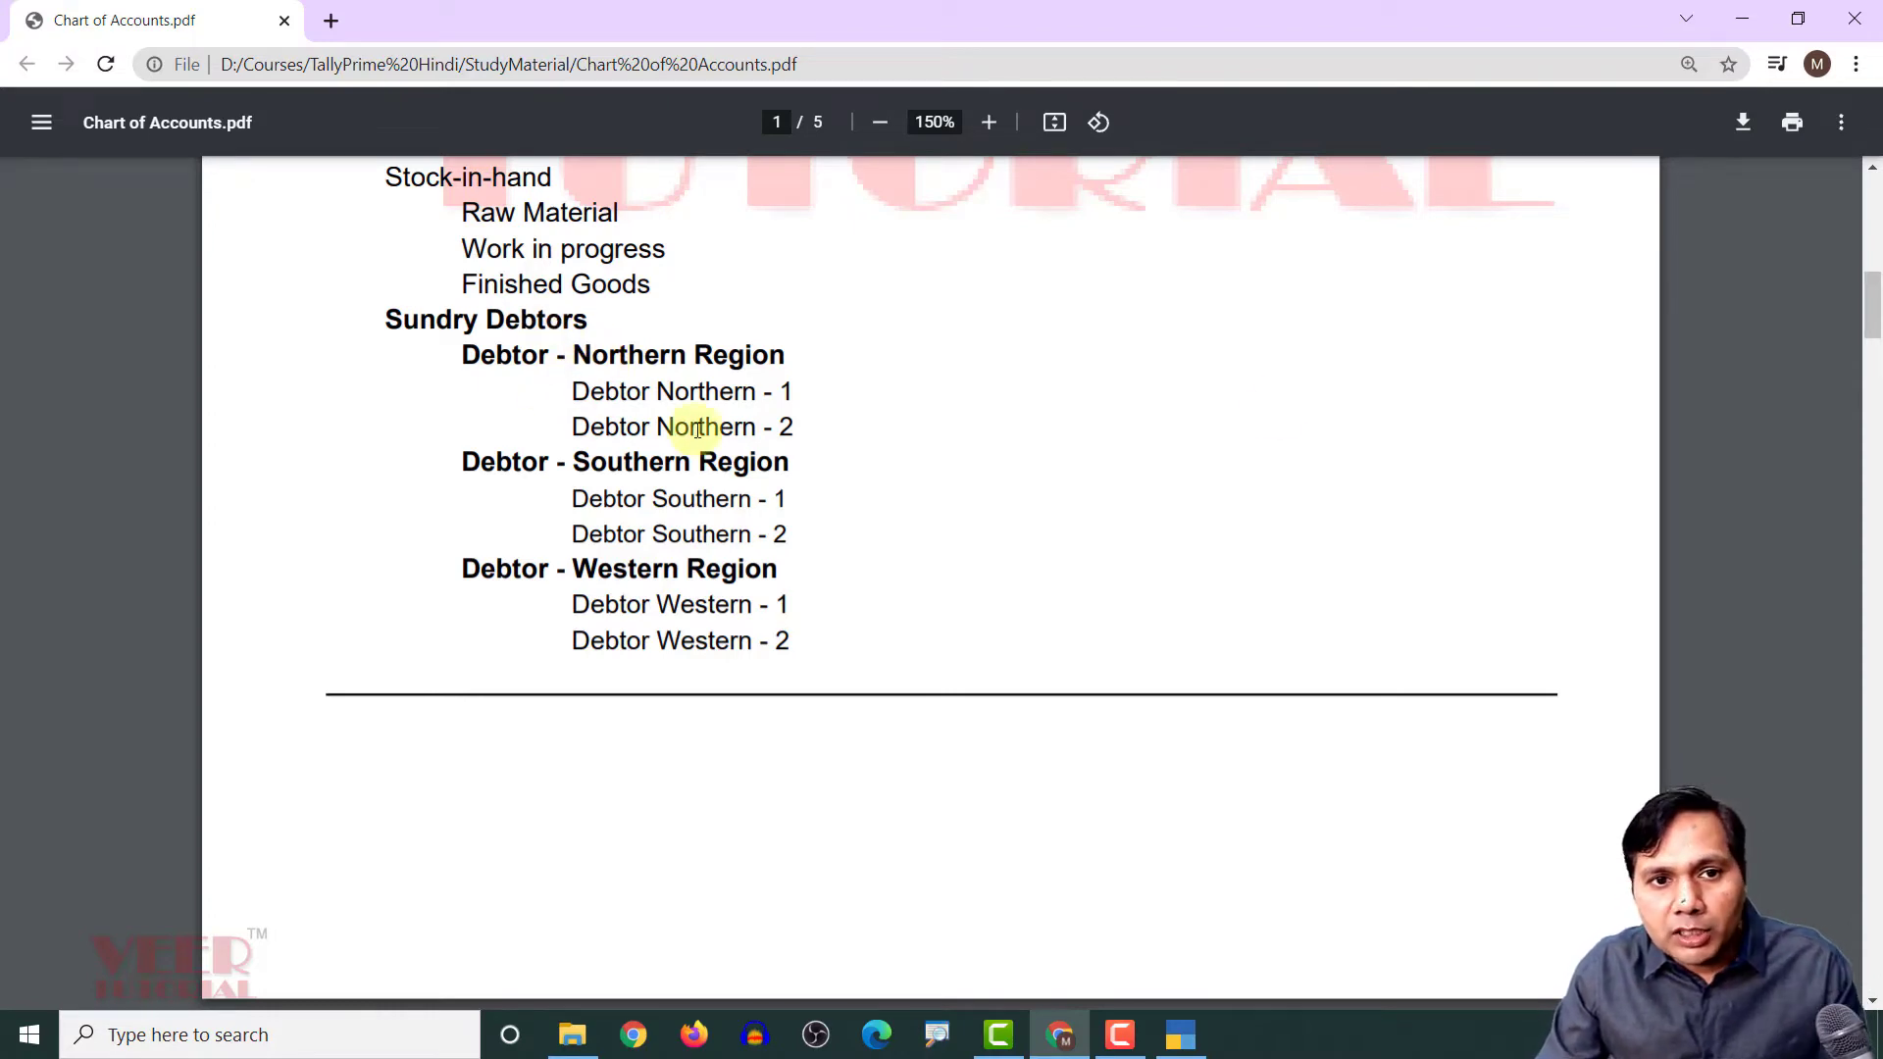
{"action": "left_click", "coordinate": [1737, 20]}
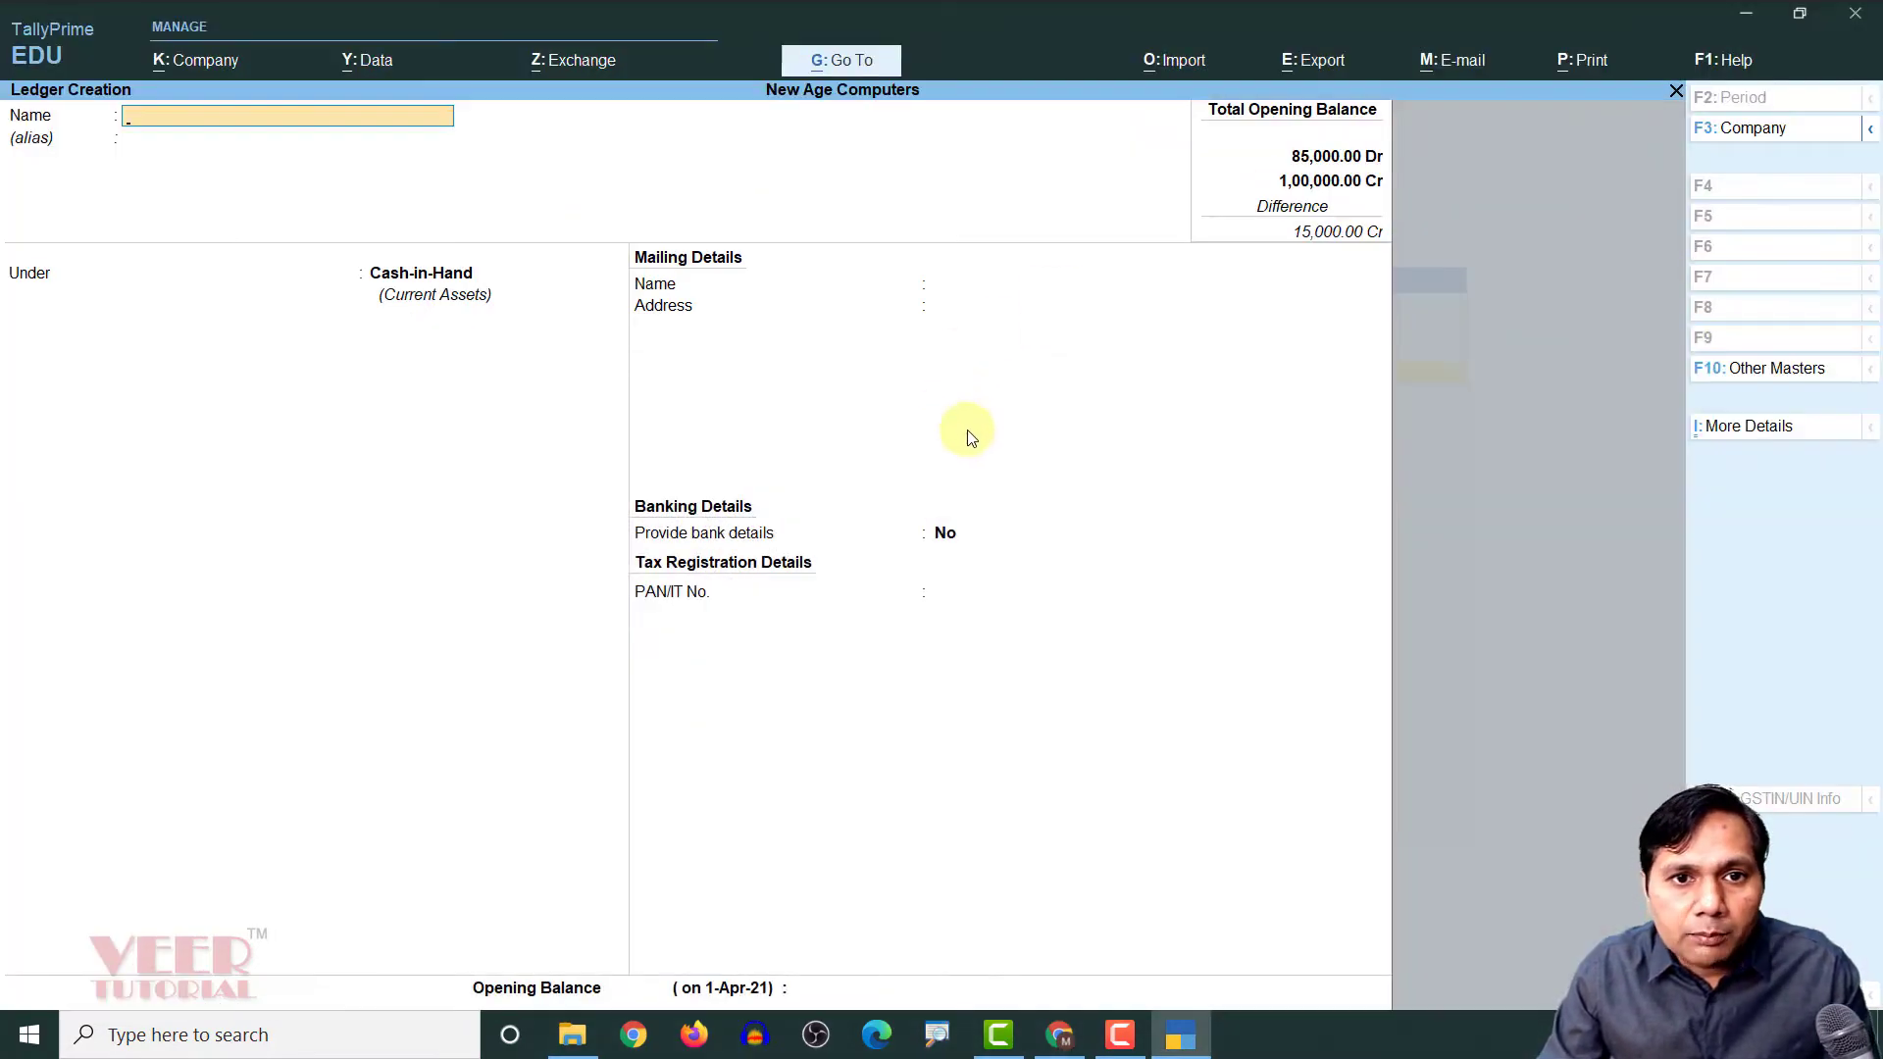
Leave ledger creation and start creating a new accounting group for New Age Computers
{"action": "key", "text": "Escape"}
{"action": "key", "text": "Return"}
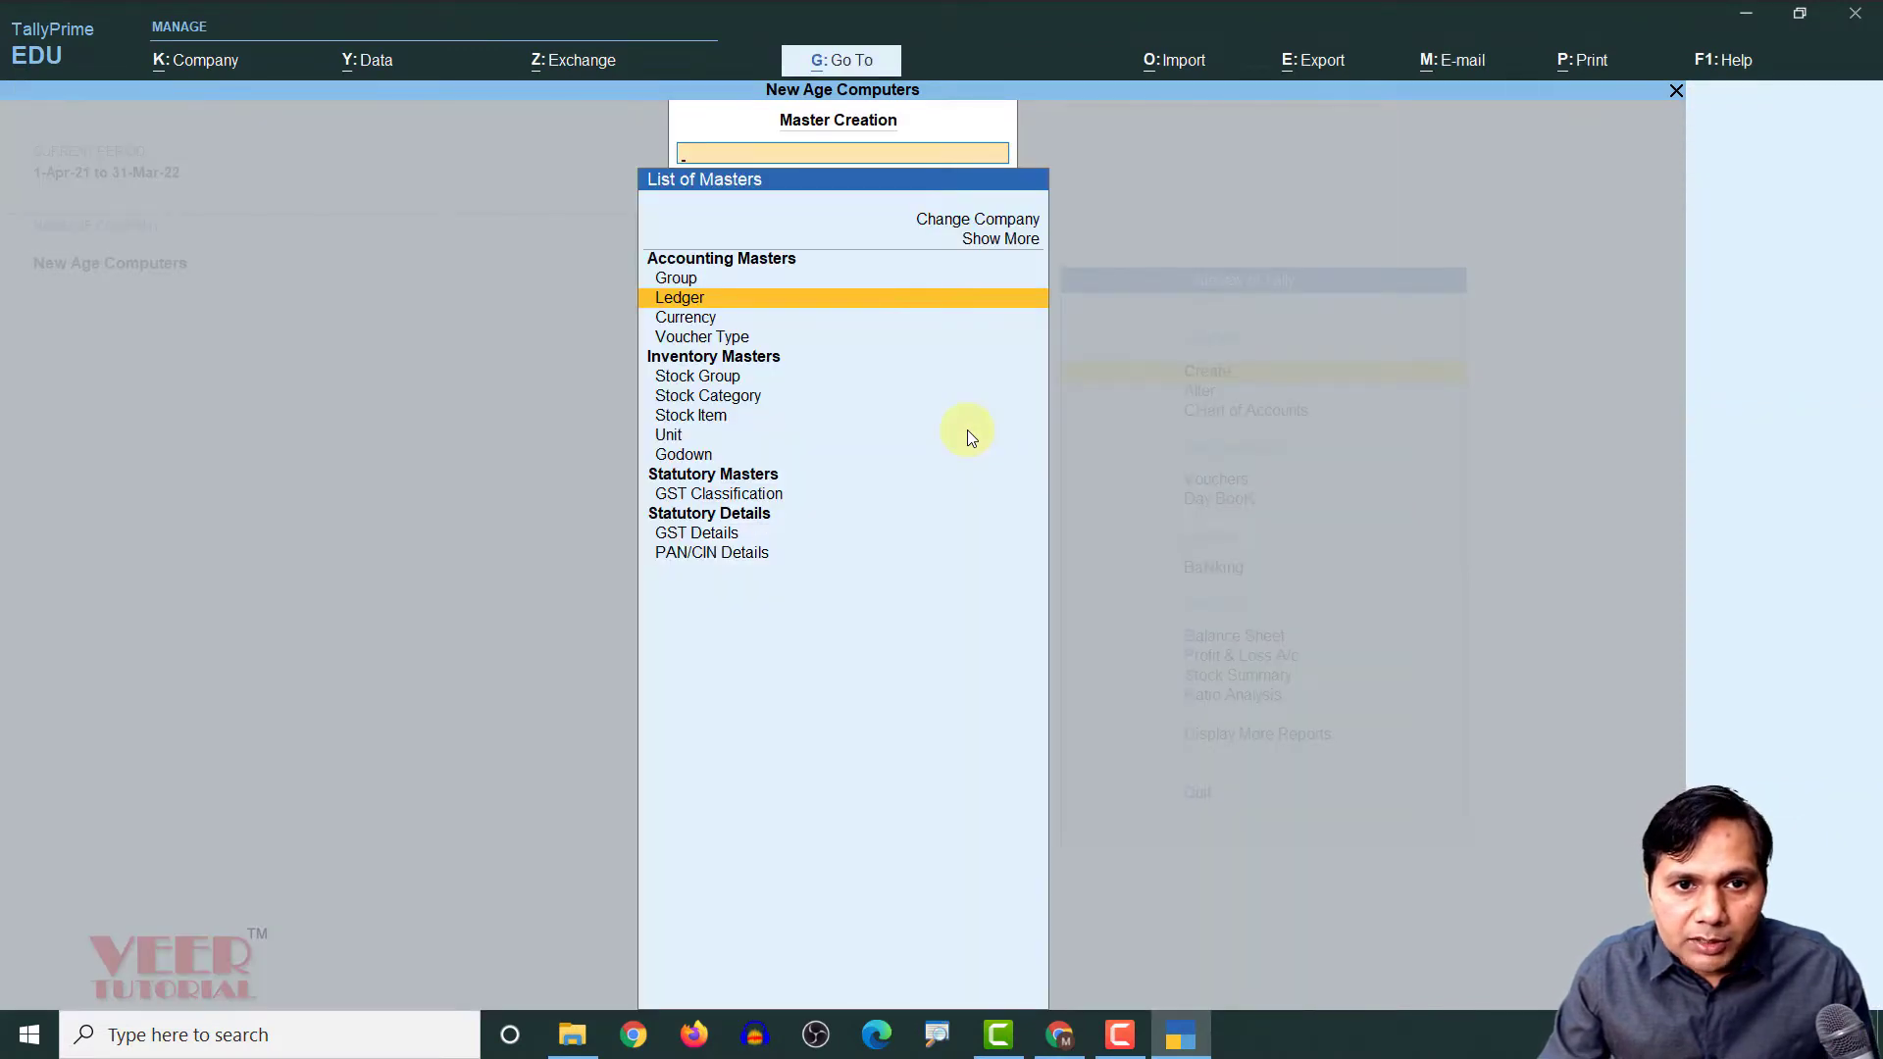
{"action": "key", "text": "Escape"}
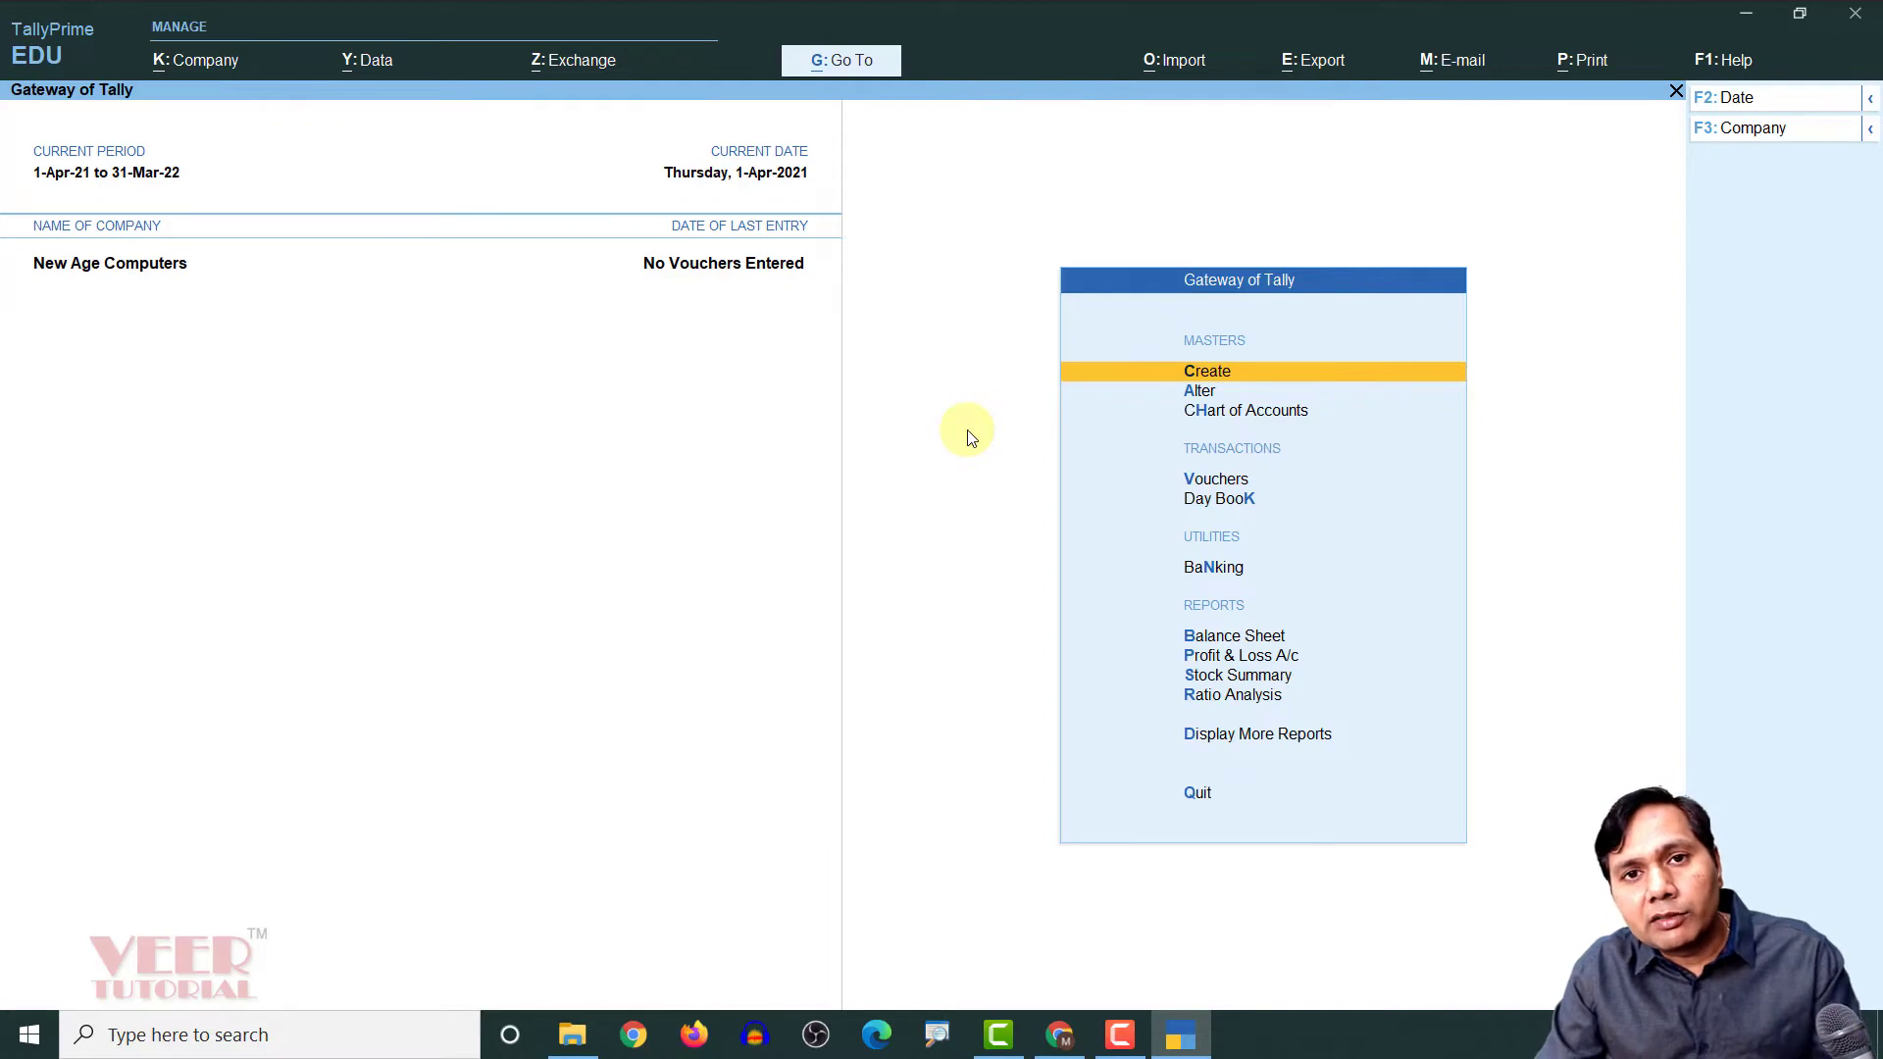
{"action": "key", "text": "Up"}
{"action": "key", "text": "Down"}
{"action": "key", "text": "Return"}
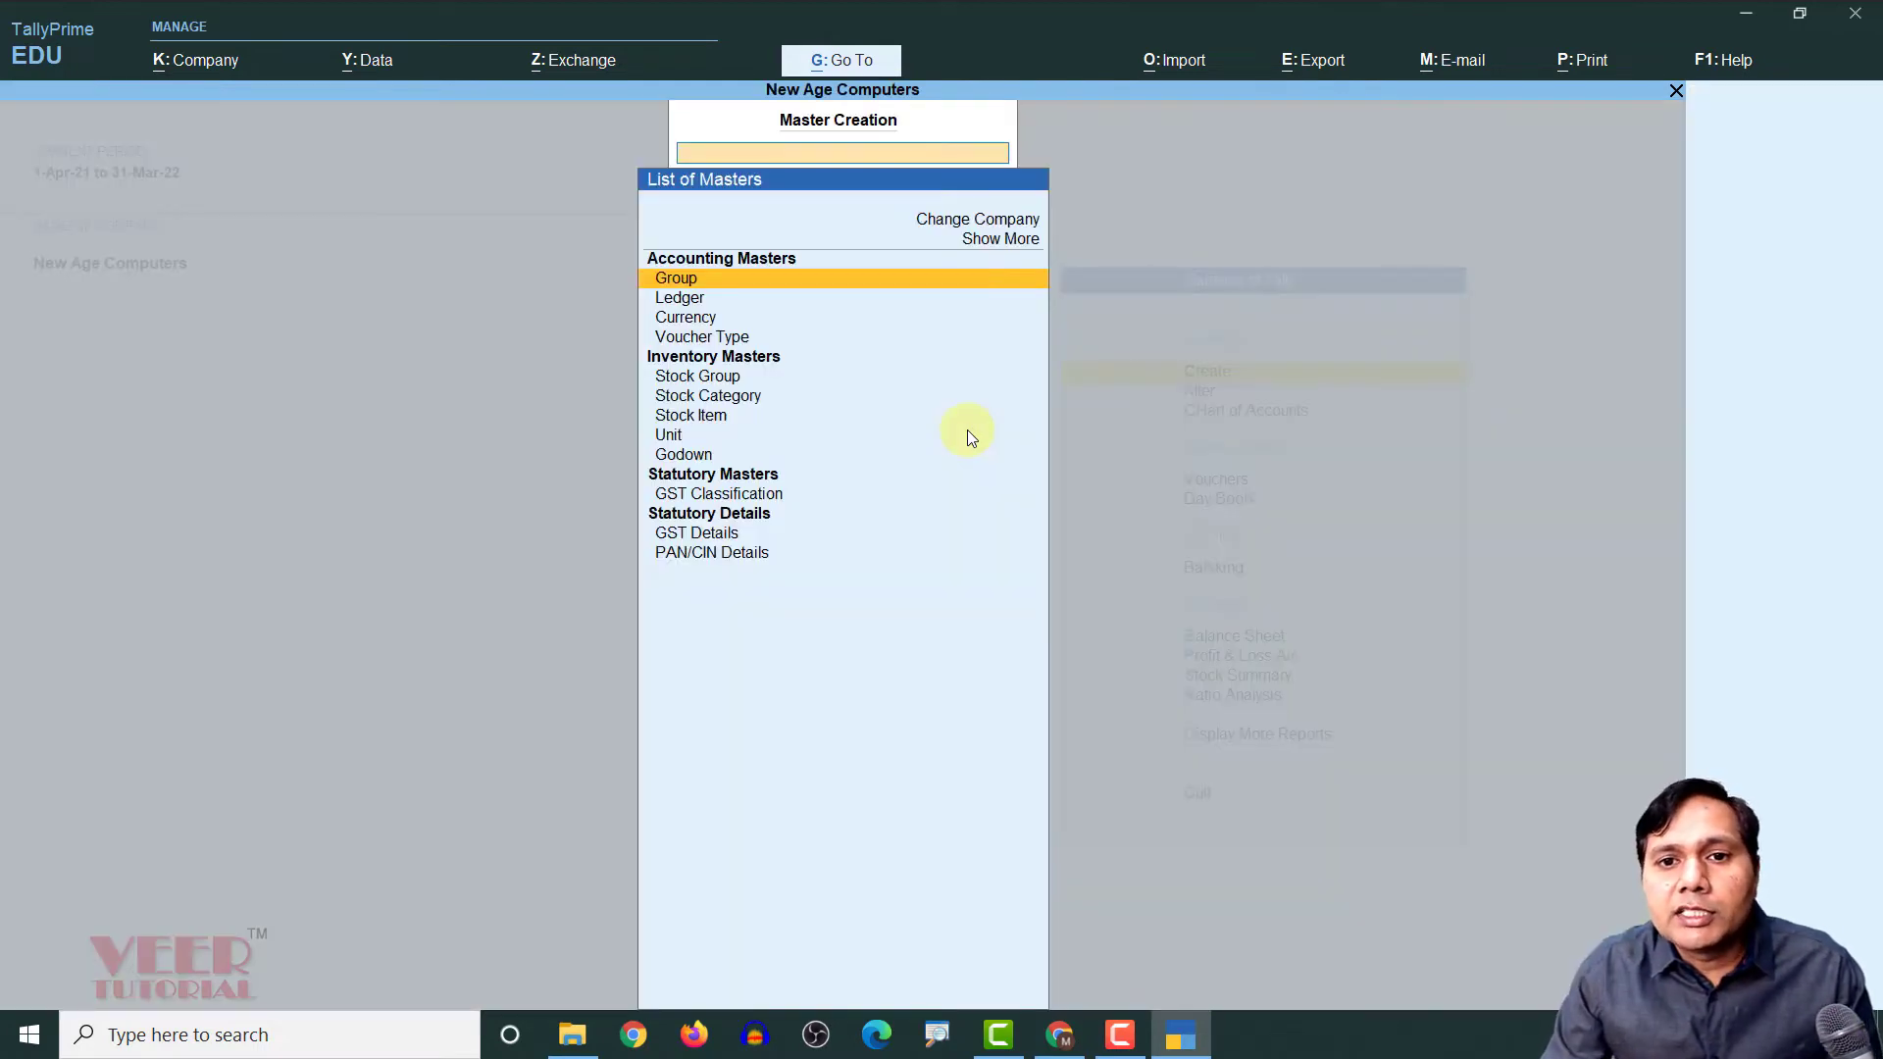
{"action": "key", "text": "Down"}
{"action": "key", "text": "Up"}
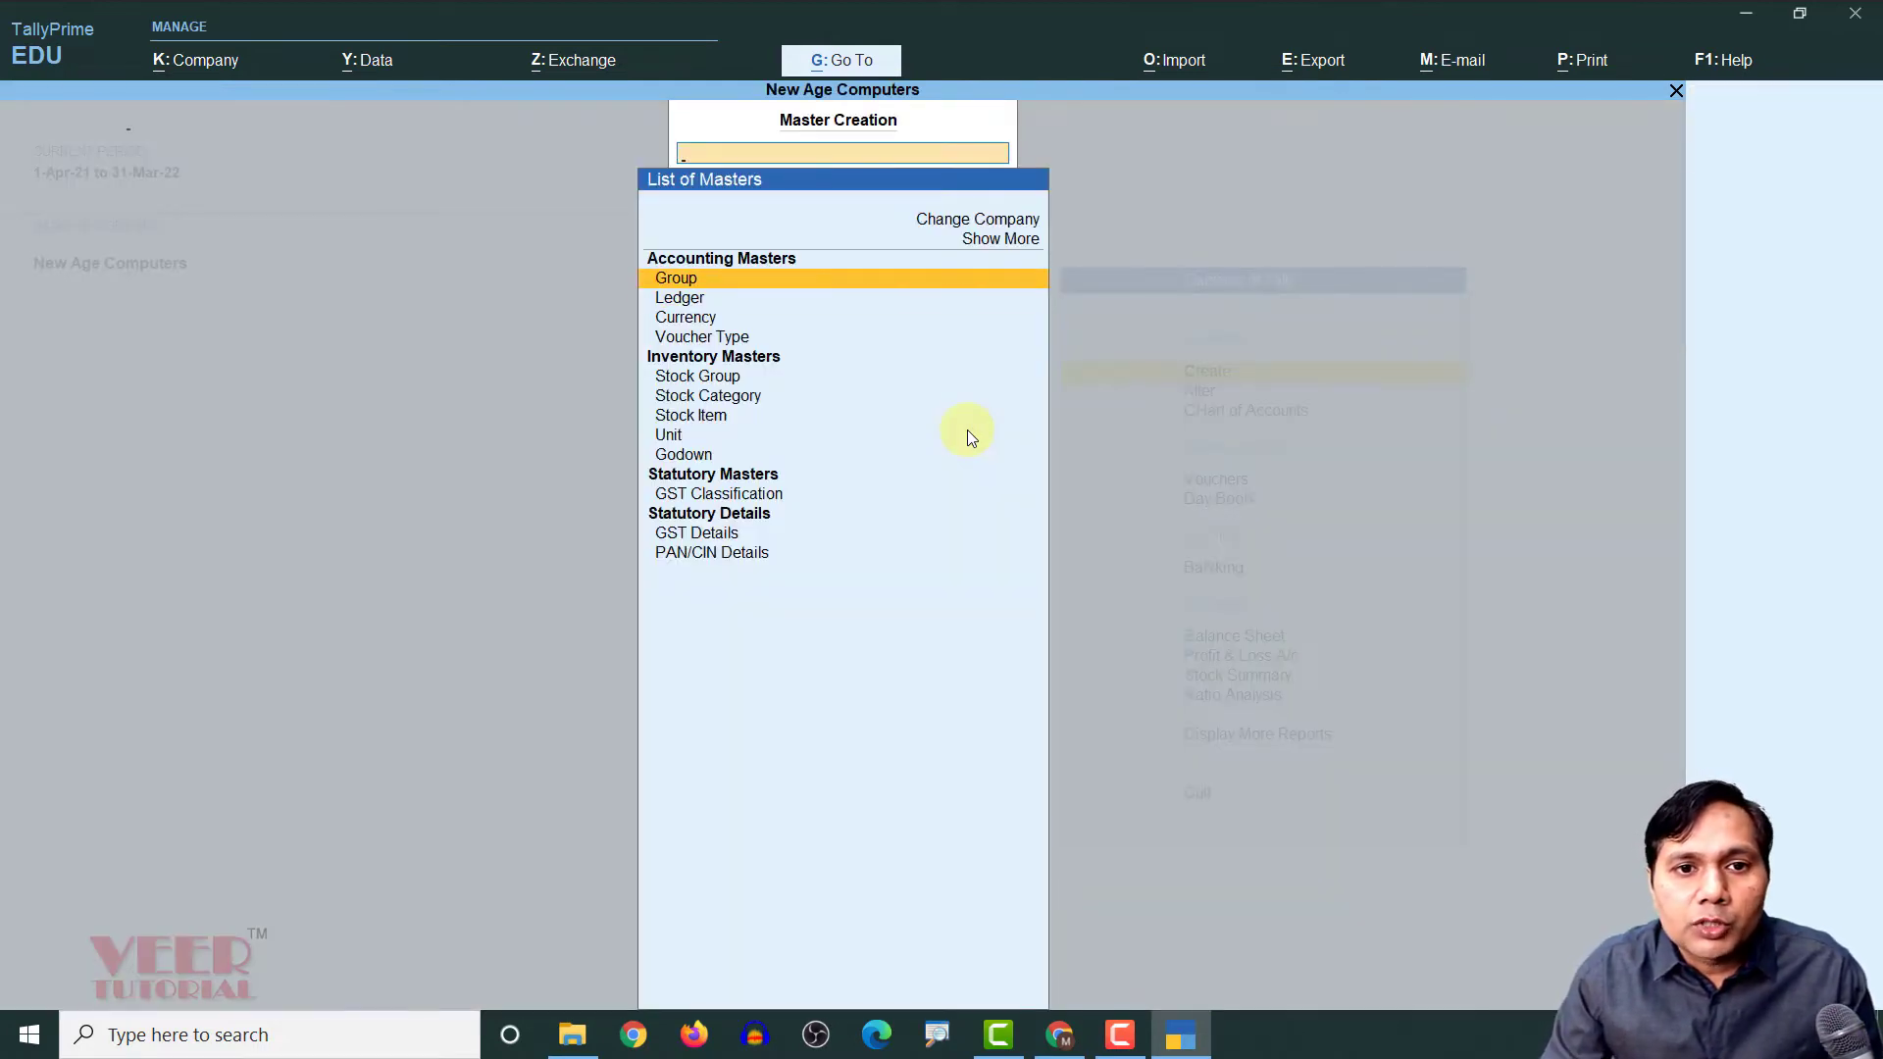
{"action": "key", "text": "Return"}
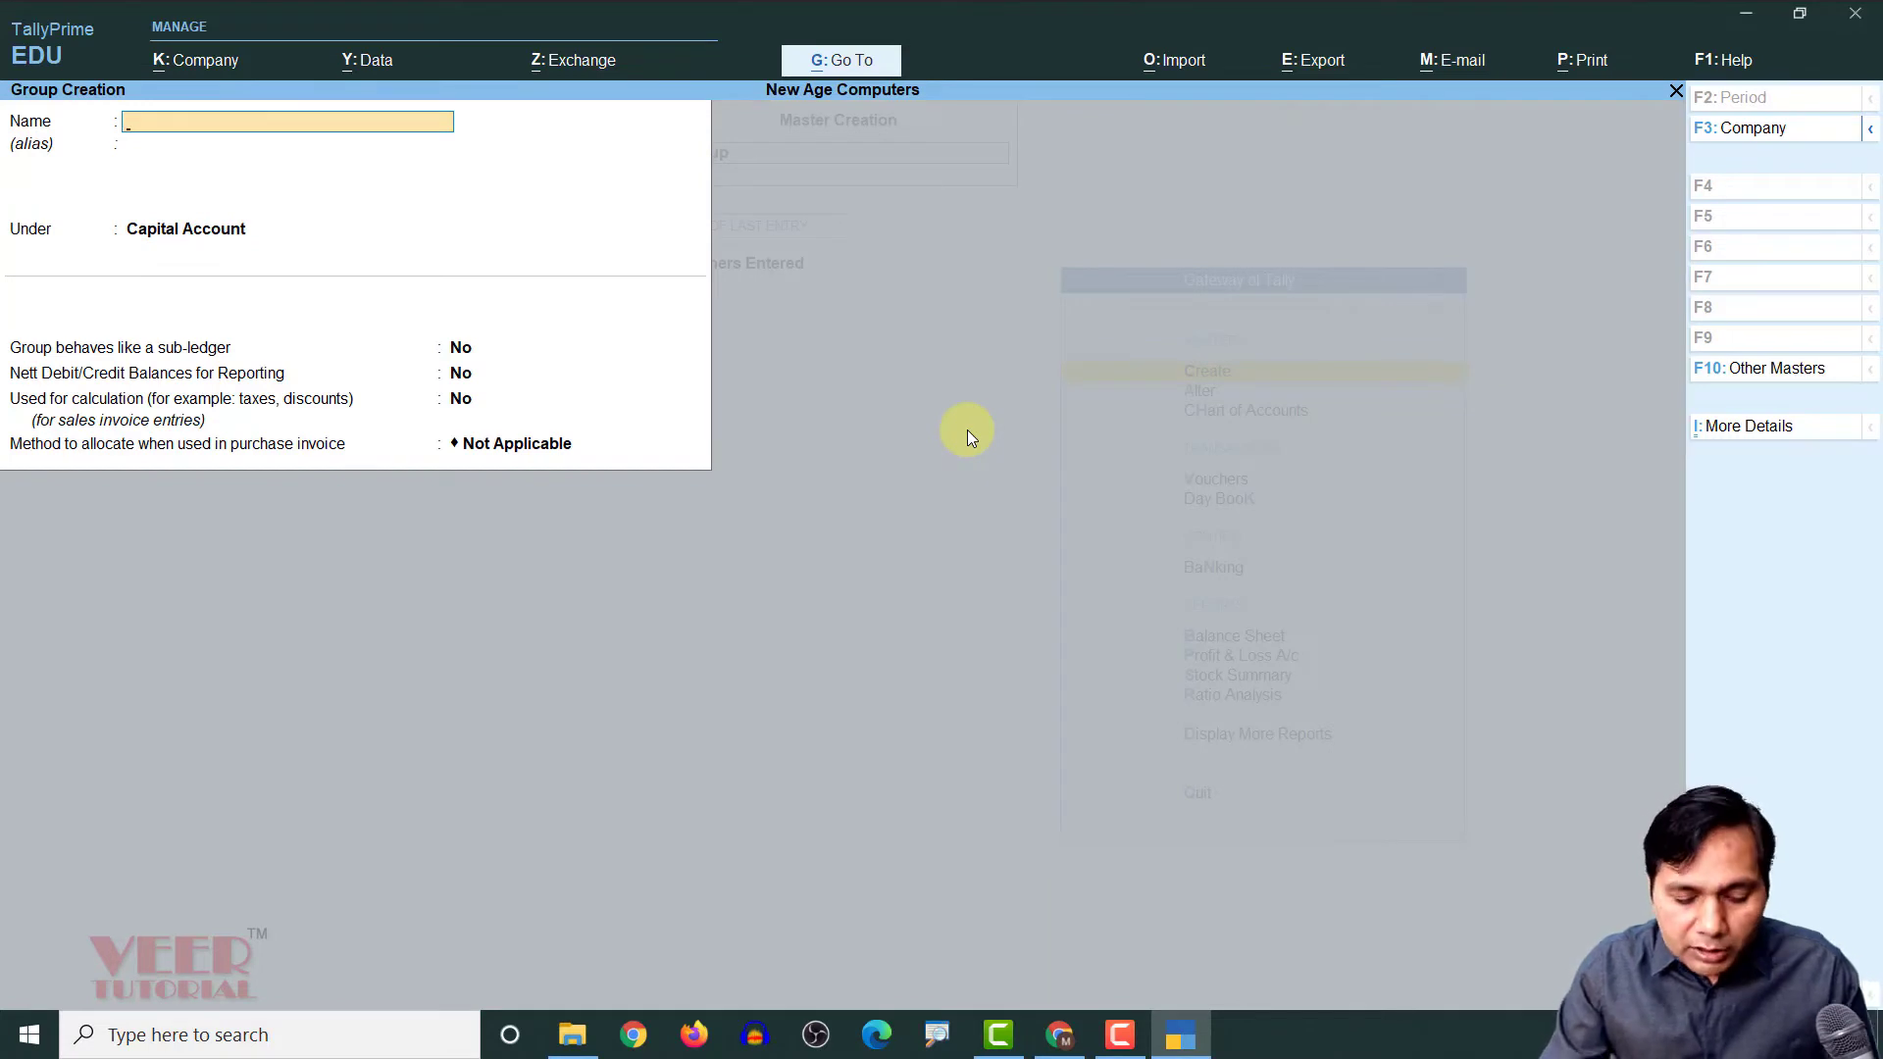
Name the new group "Debtors Southern Region", leaving the alias blank
{"action": "type", "text": "S De"}
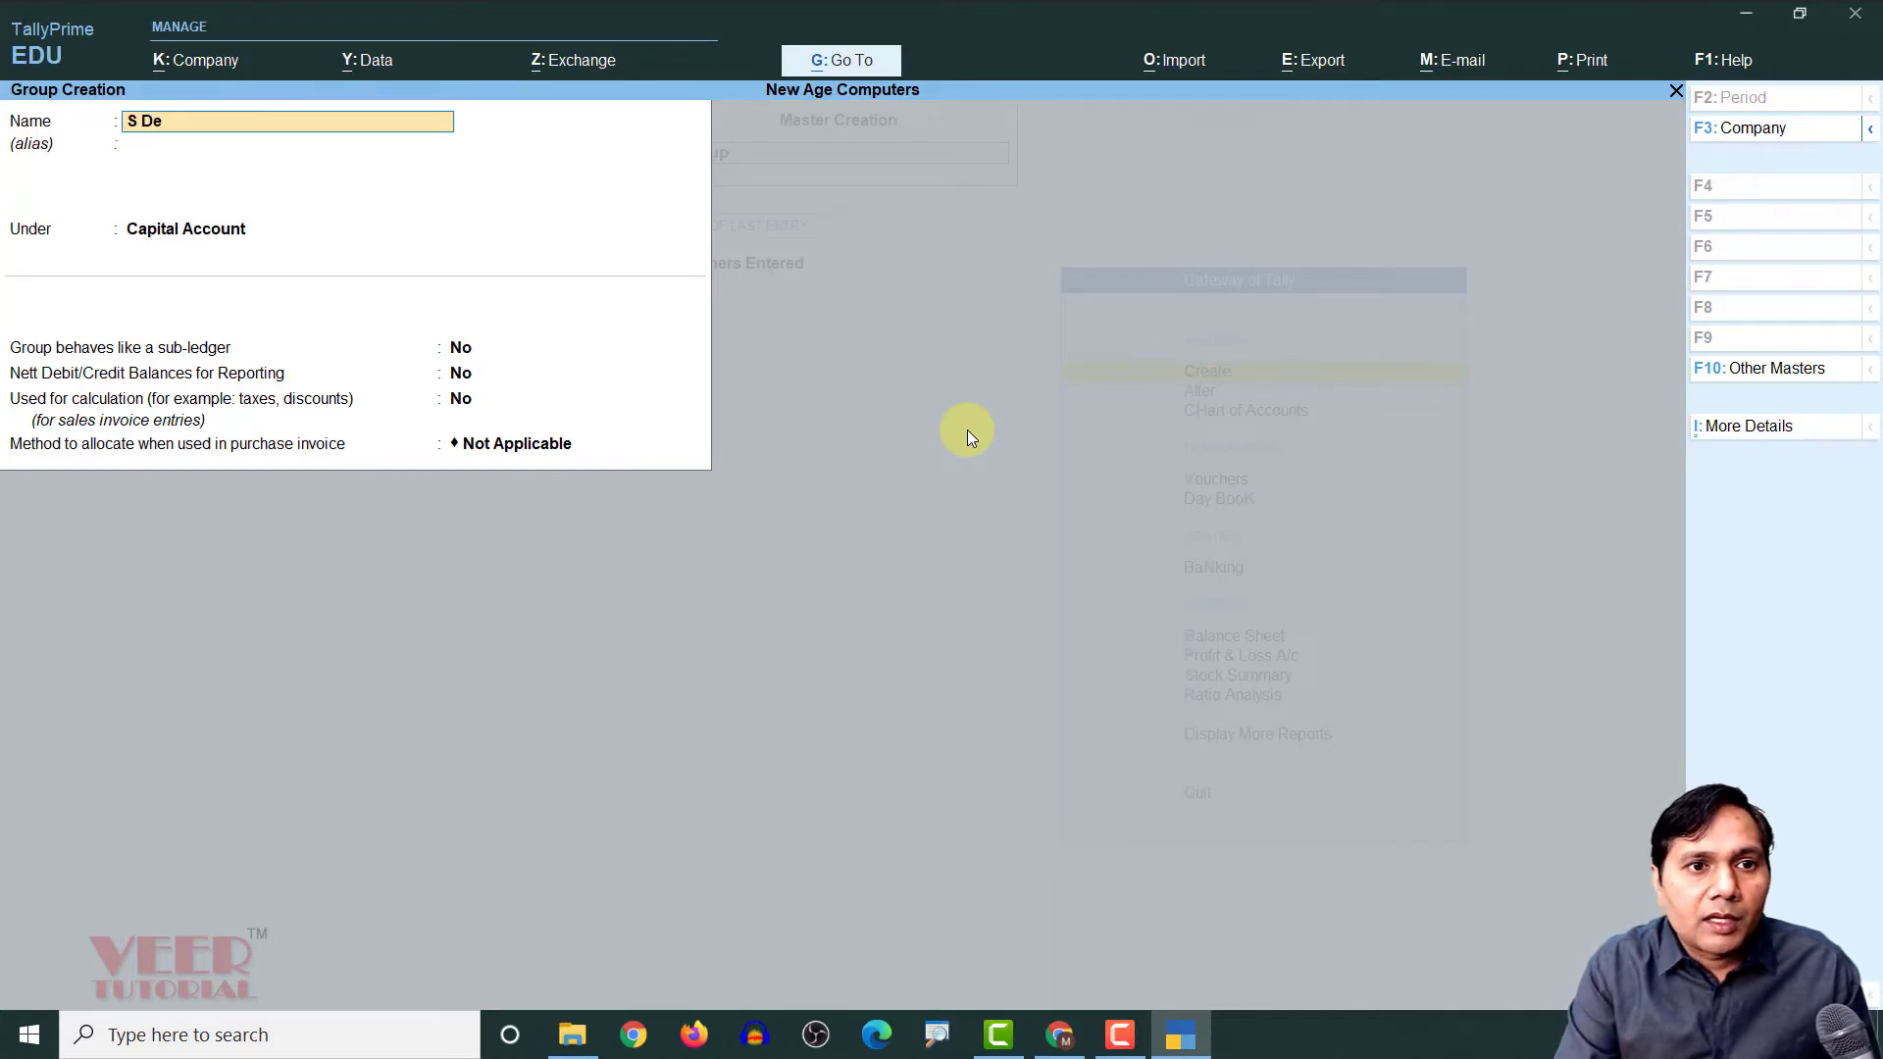
{"action": "type", "text": "b"}
{"action": "key", "text": "BackSpace"}
{"action": "key", "text": "BackSpace"}
{"action": "key", "text": "BackSpace"}
{"action": "key", "text": "BackSpace"}
{"action": "type", "text": "Debot"}
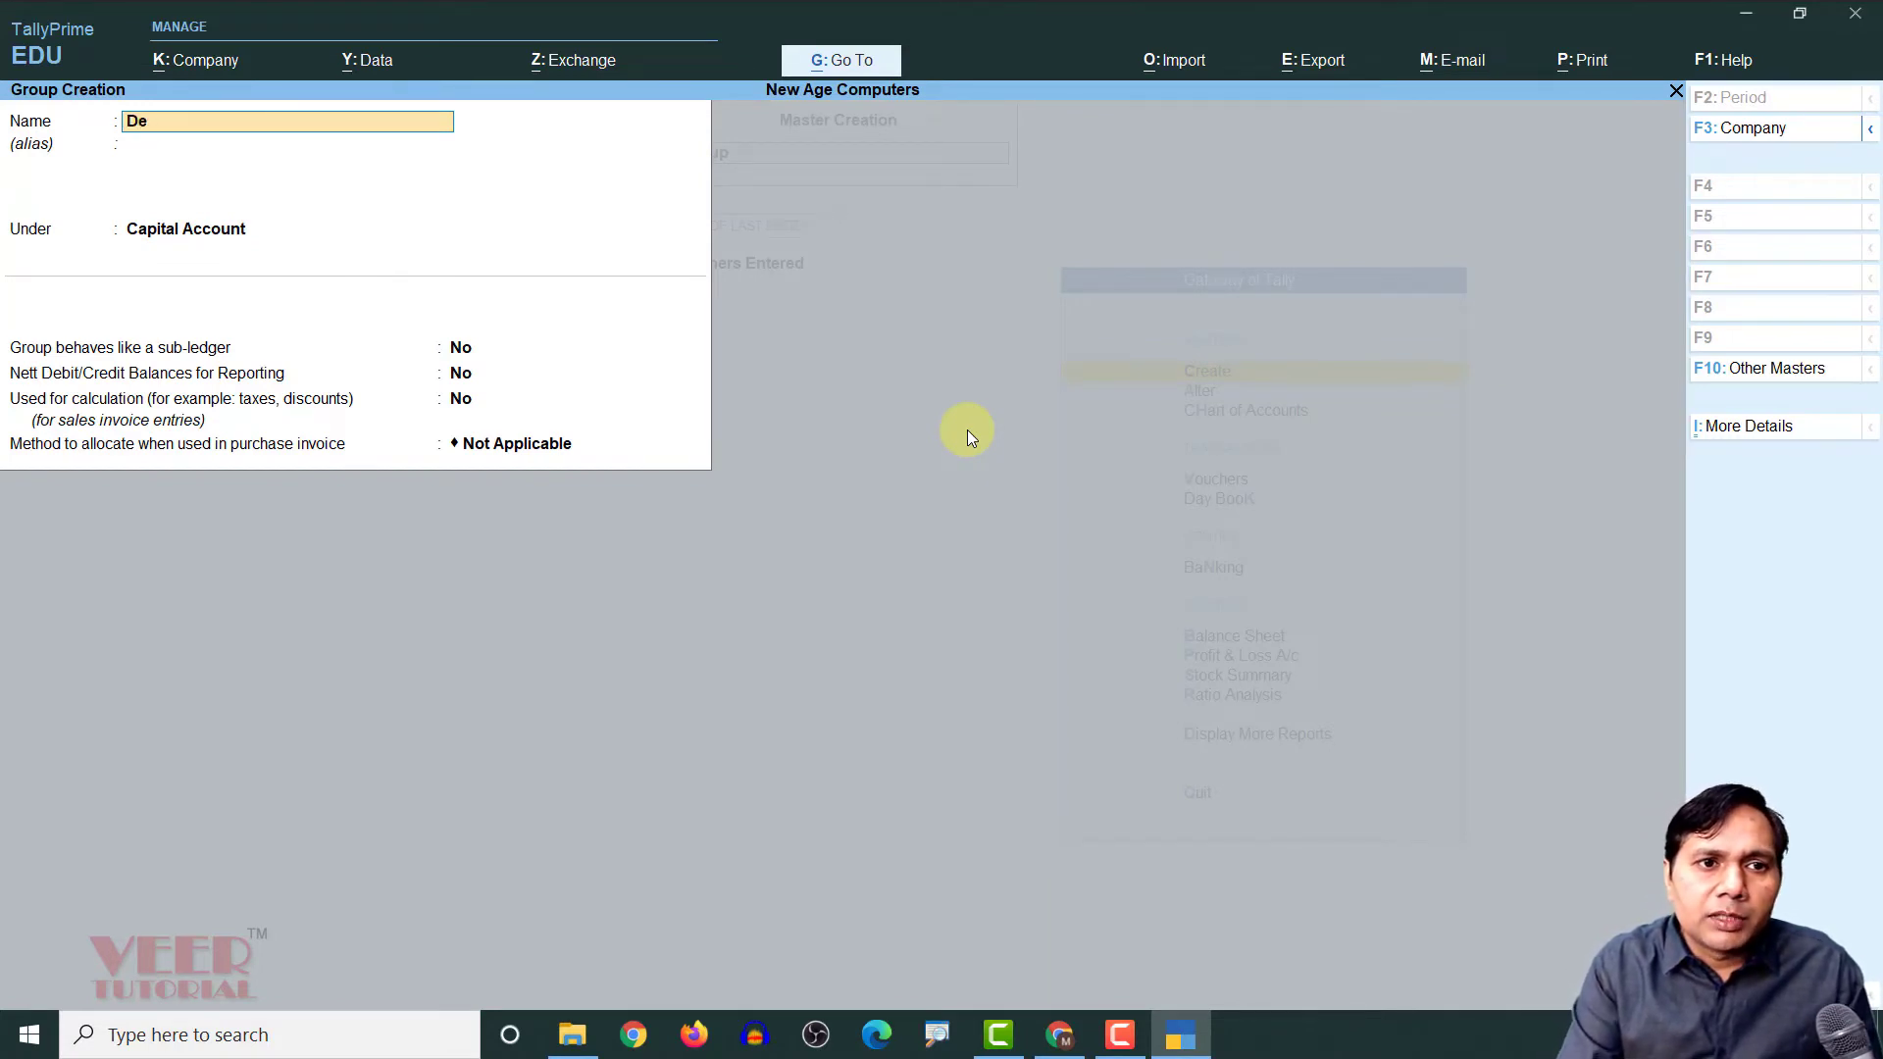
{"action": "key", "text": "BackSpace"}
{"action": "type", "text": "to"}
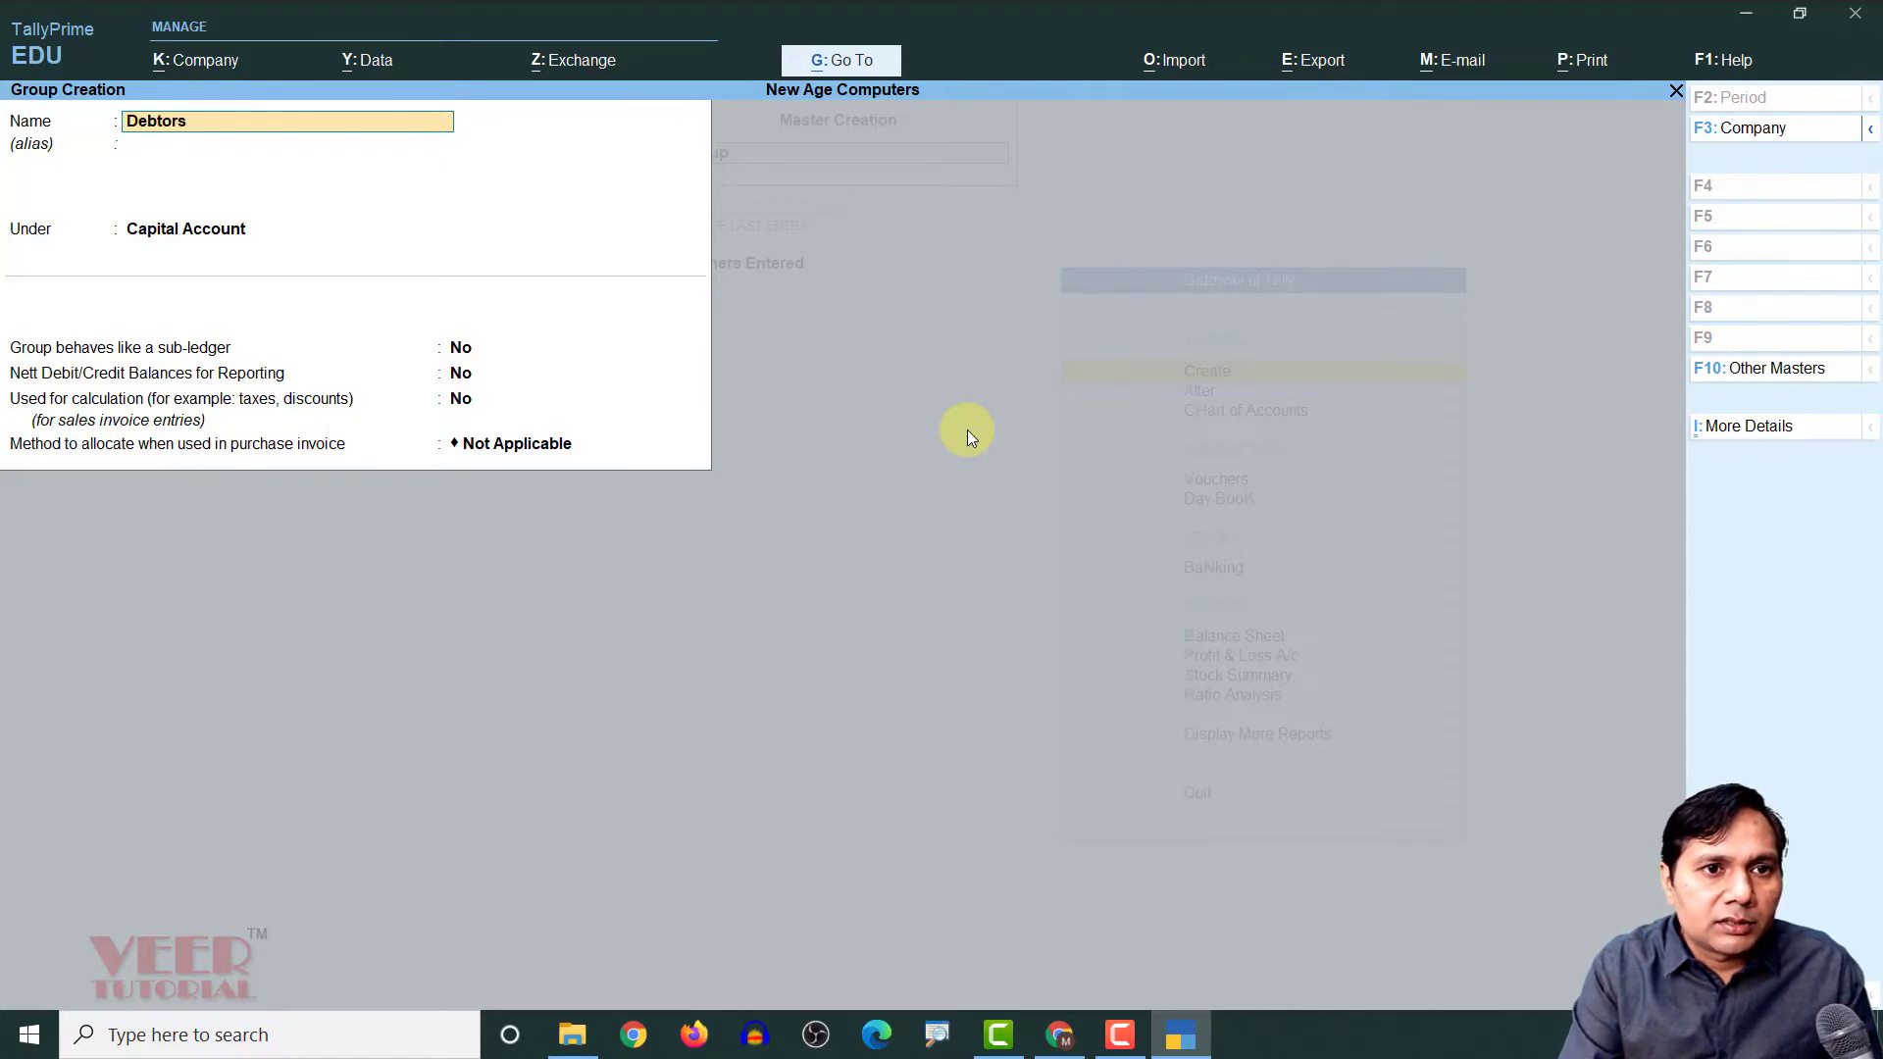
{"action": "type", "text": "rs "}
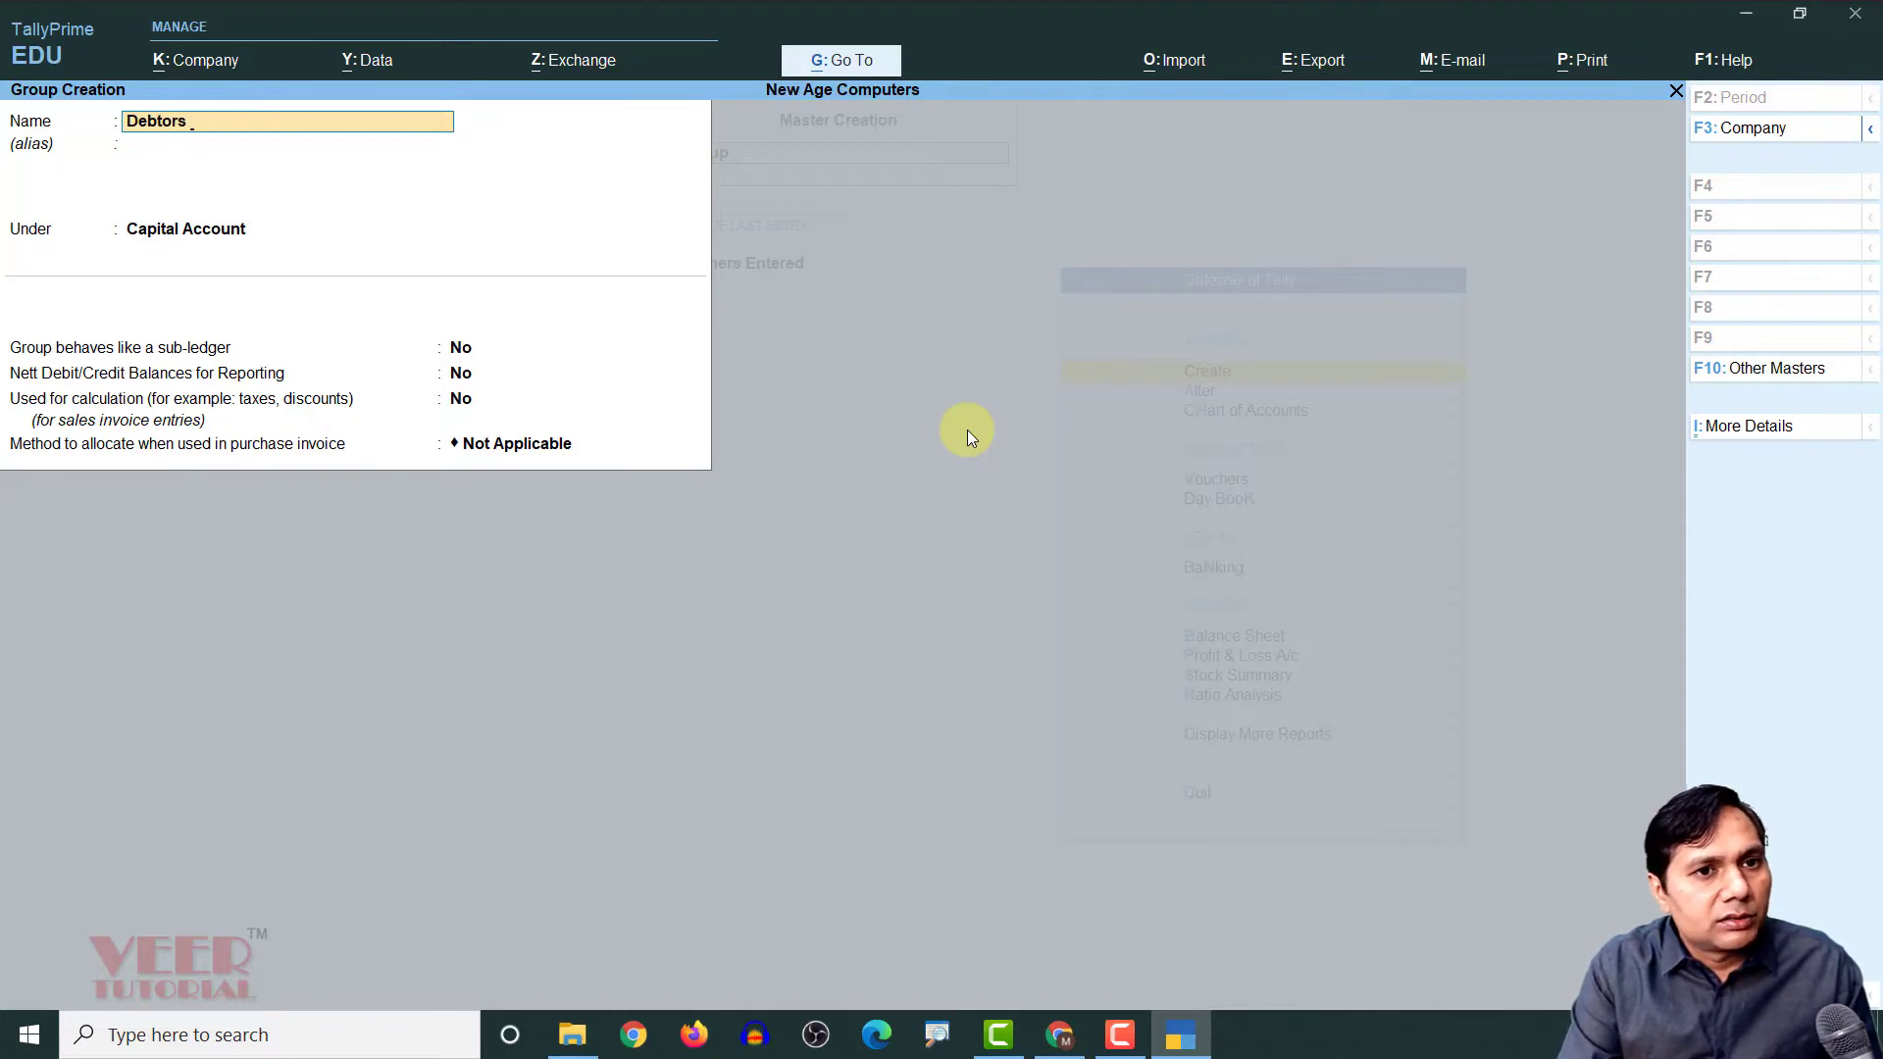
{"action": "type", "text": "Southern"}
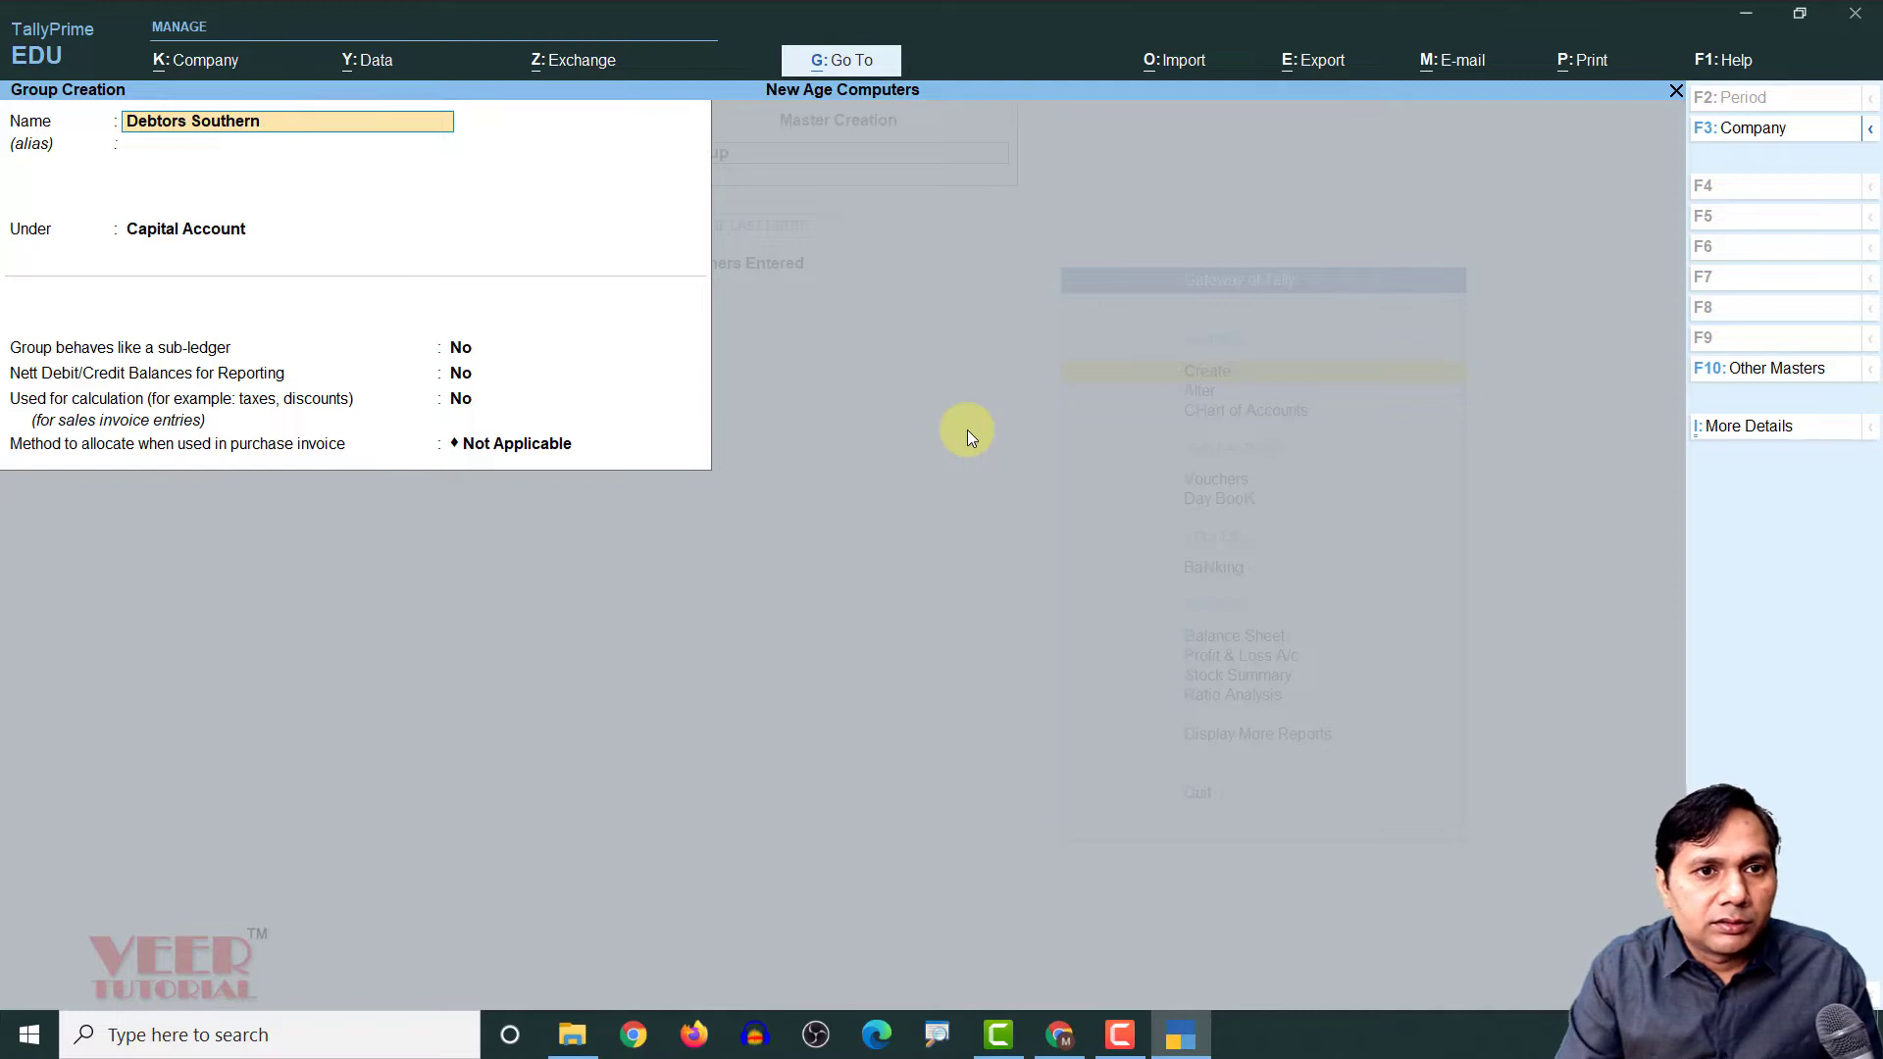
{"action": "type", "text": " Region"}
{"action": "key", "text": "Return"}
{"action": "key", "text": "Return"}
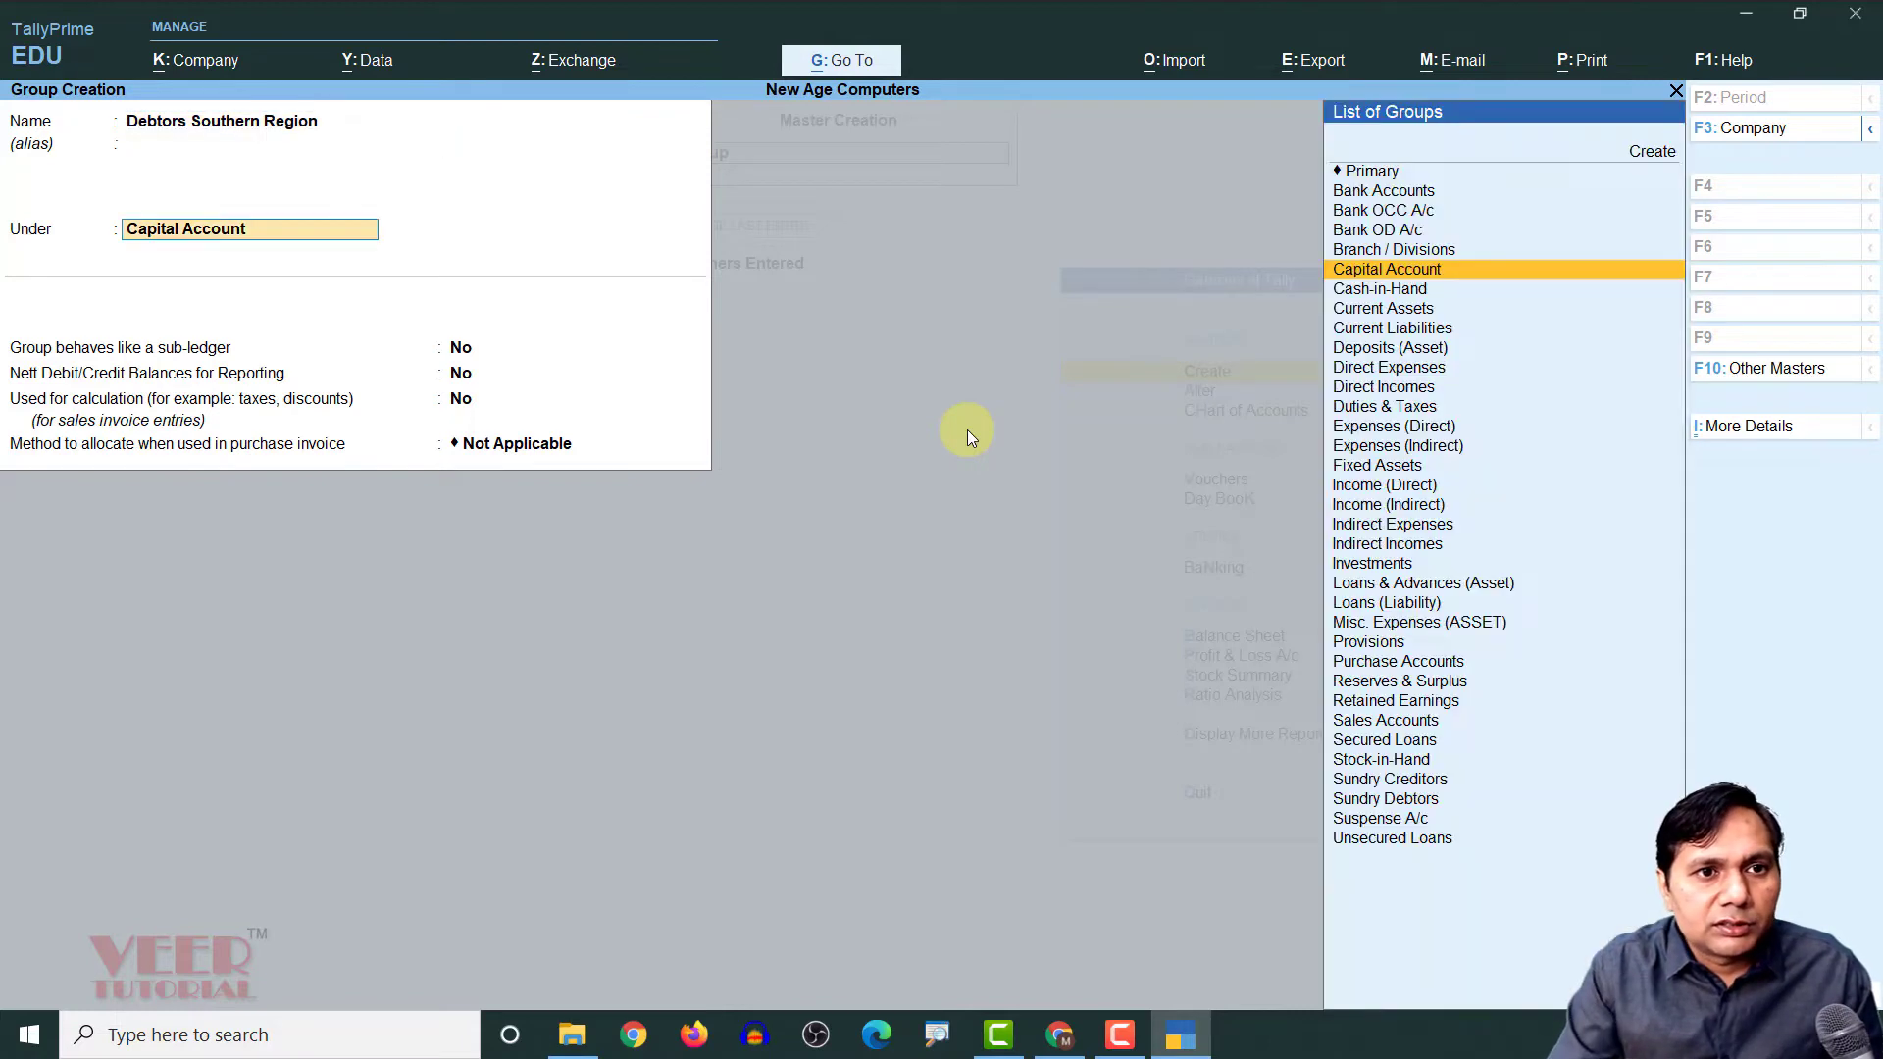
Place the Debtors Southern Region group under Sundry Debtors
{"action": "type", "text": "Sun"}
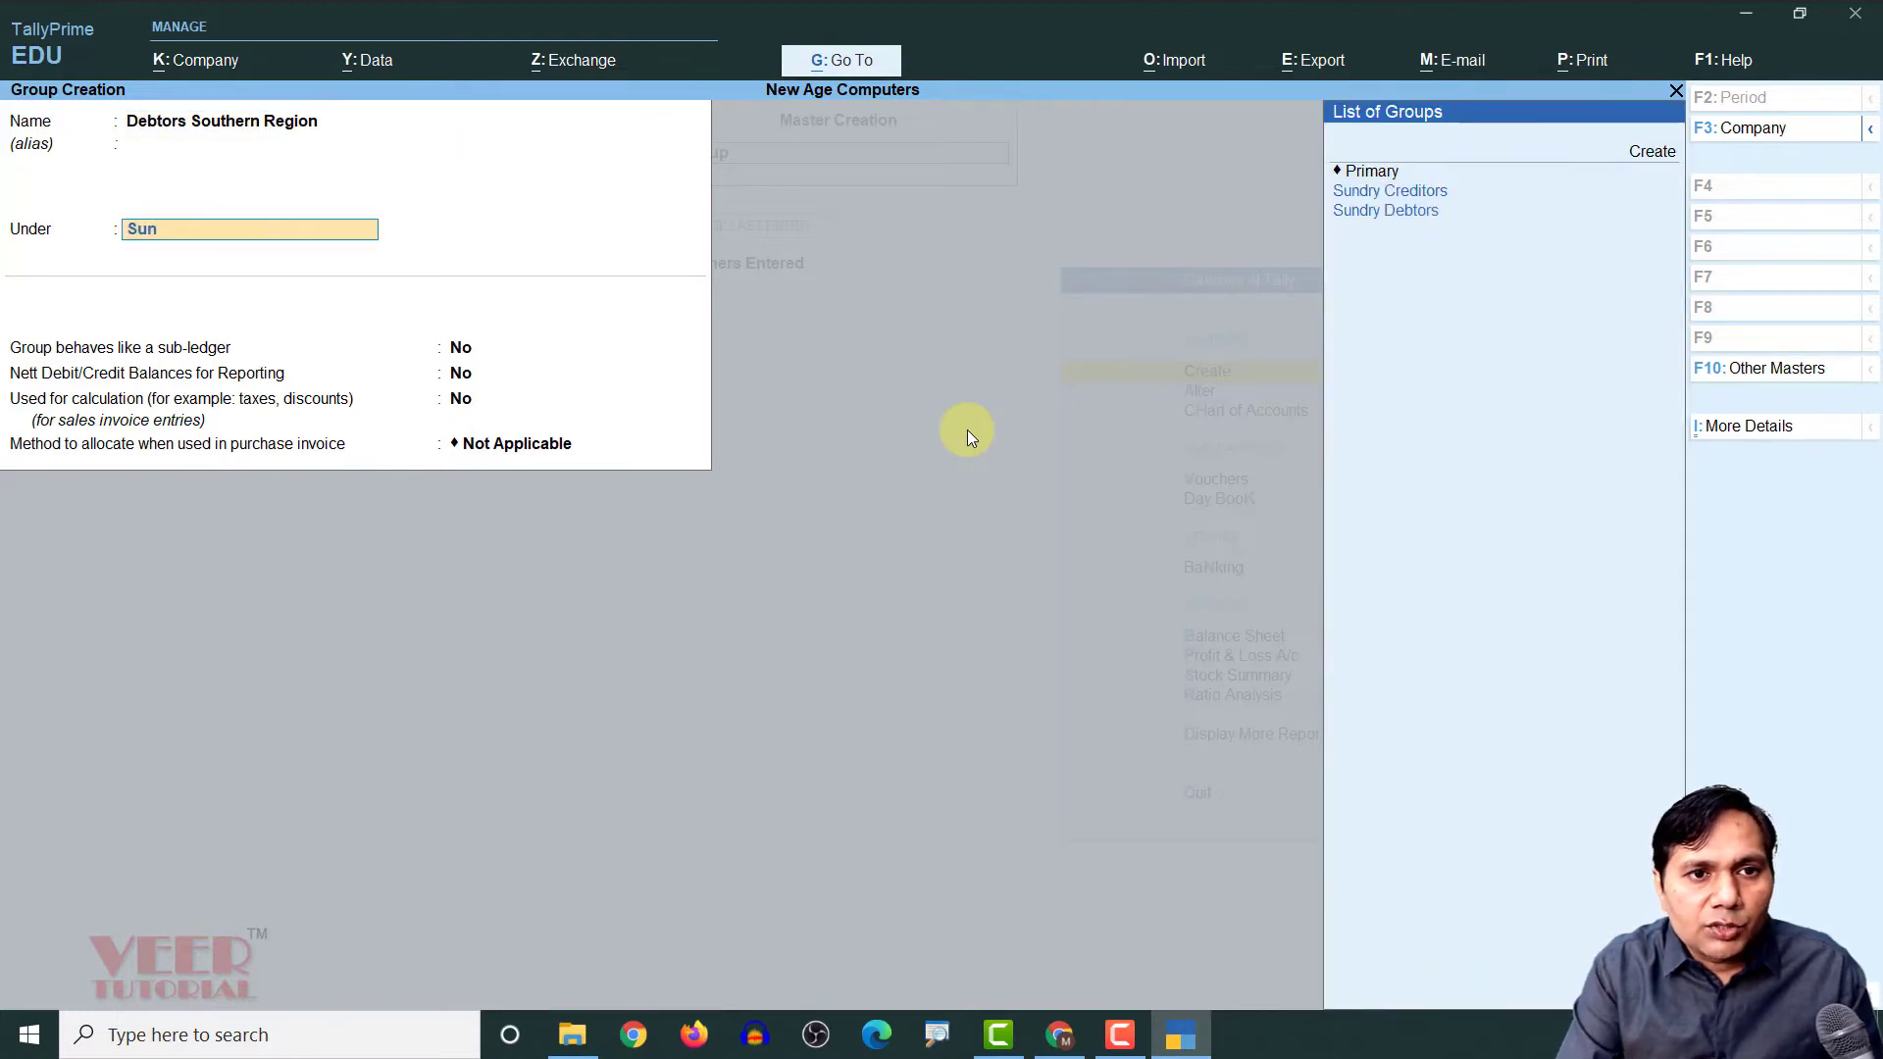
{"action": "key", "text": "Down"}
{"action": "key", "text": "Return"}
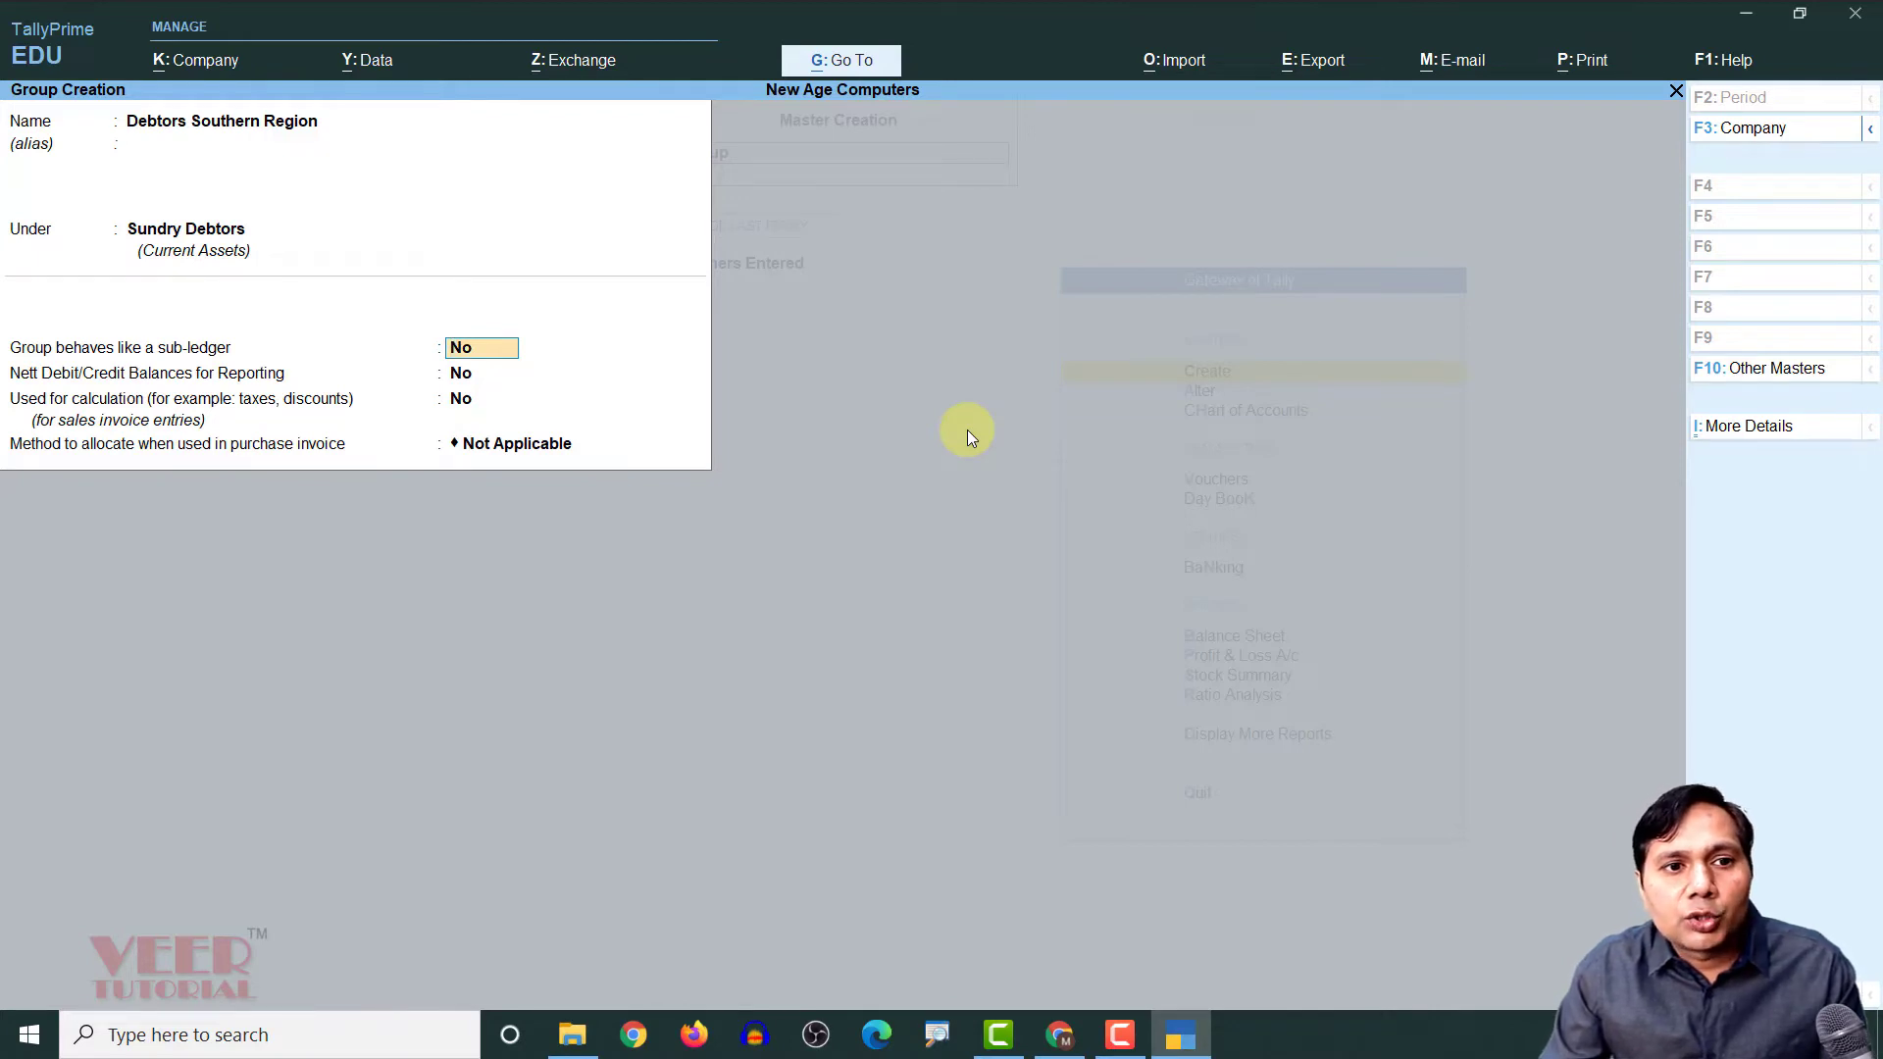
Keep the group's sub-ledger, nett balance and calculation options at No, the allocation method at Not Applicable, and save the group
{"action": "key", "text": "Return"}
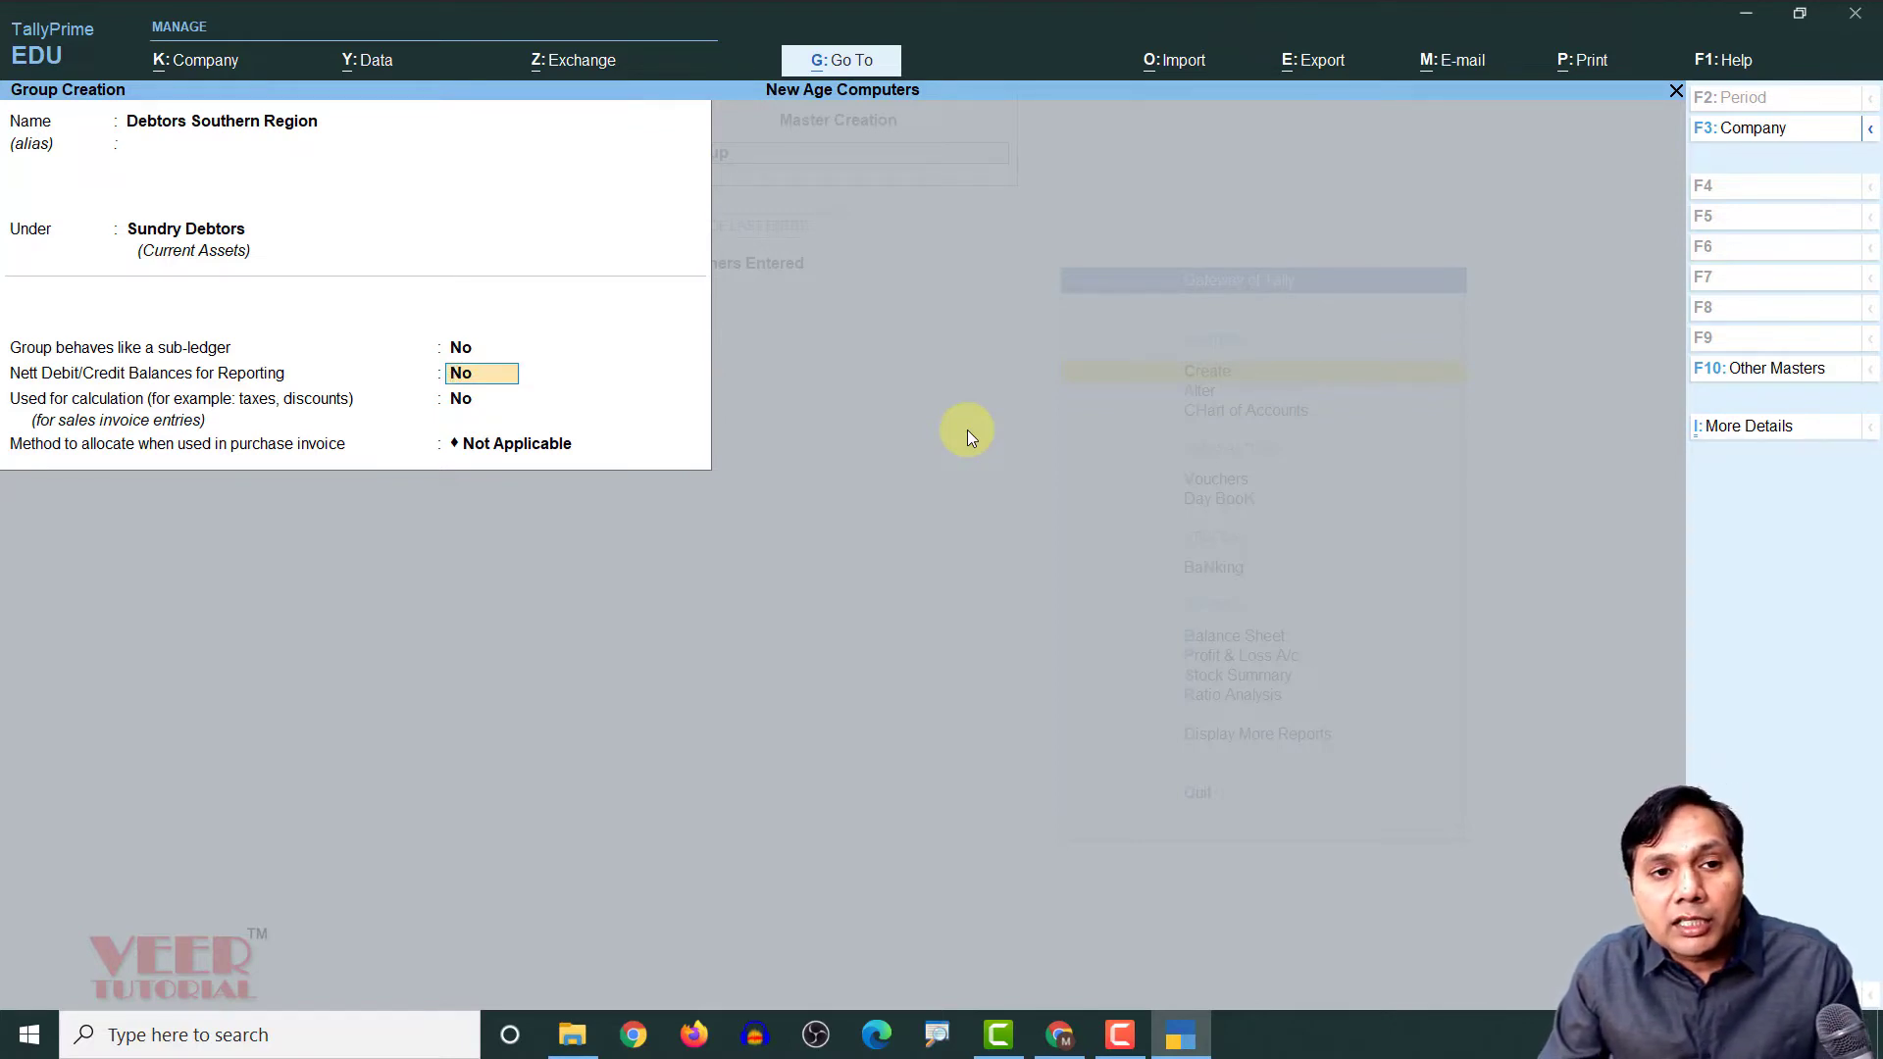
{"action": "key", "text": "Return"}
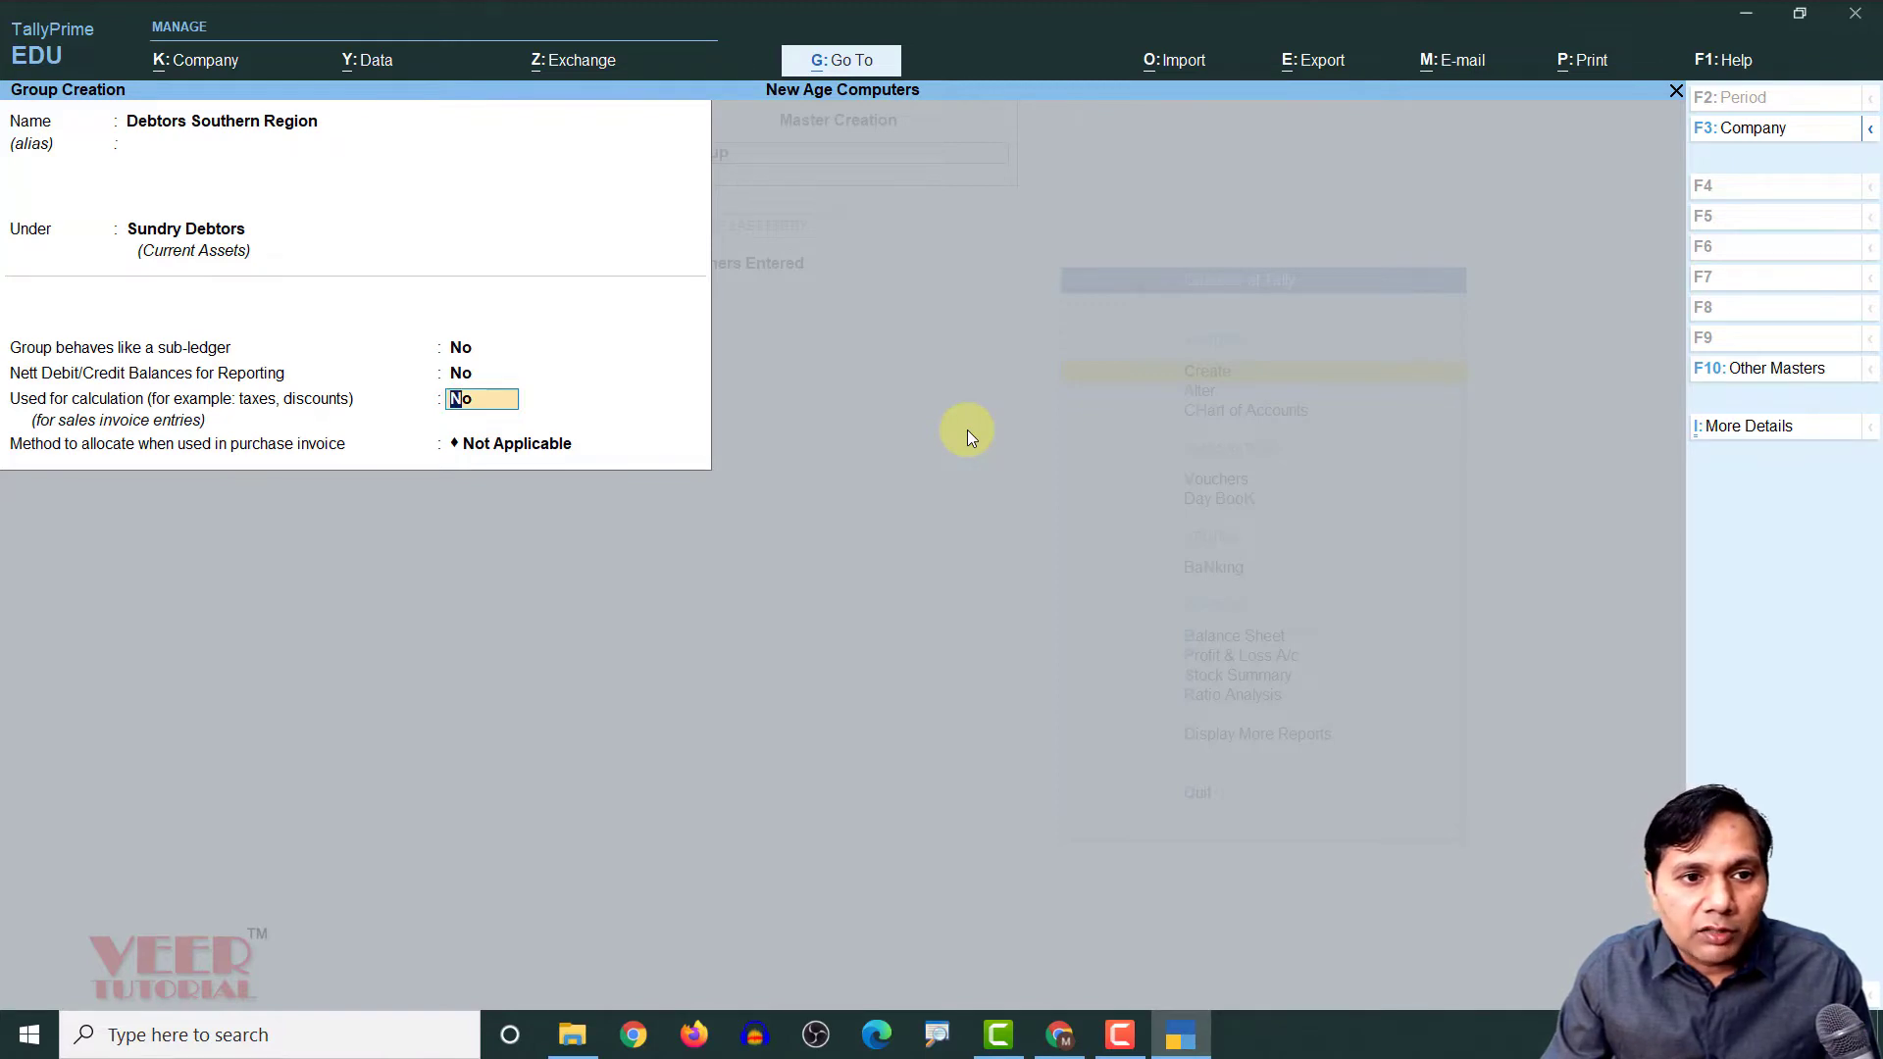
{"action": "key", "text": "Return"}
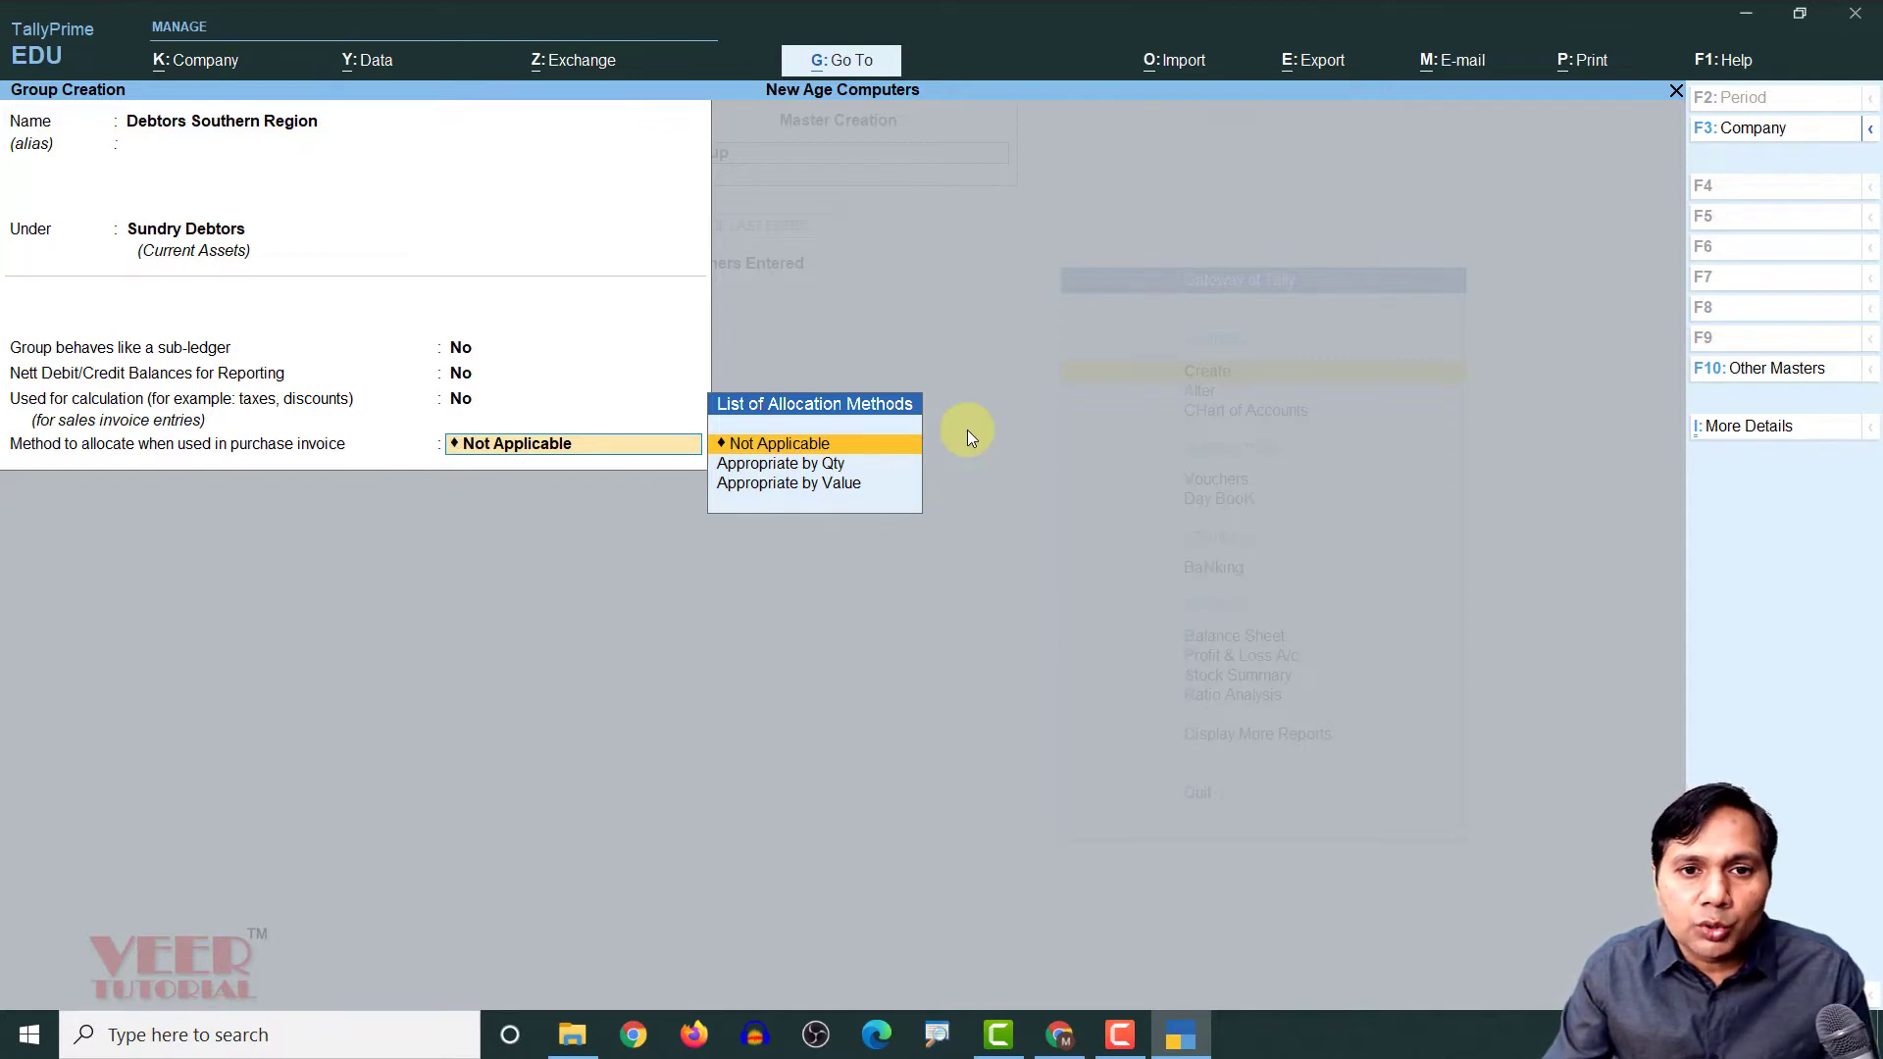
{"action": "key", "text": "Down"}
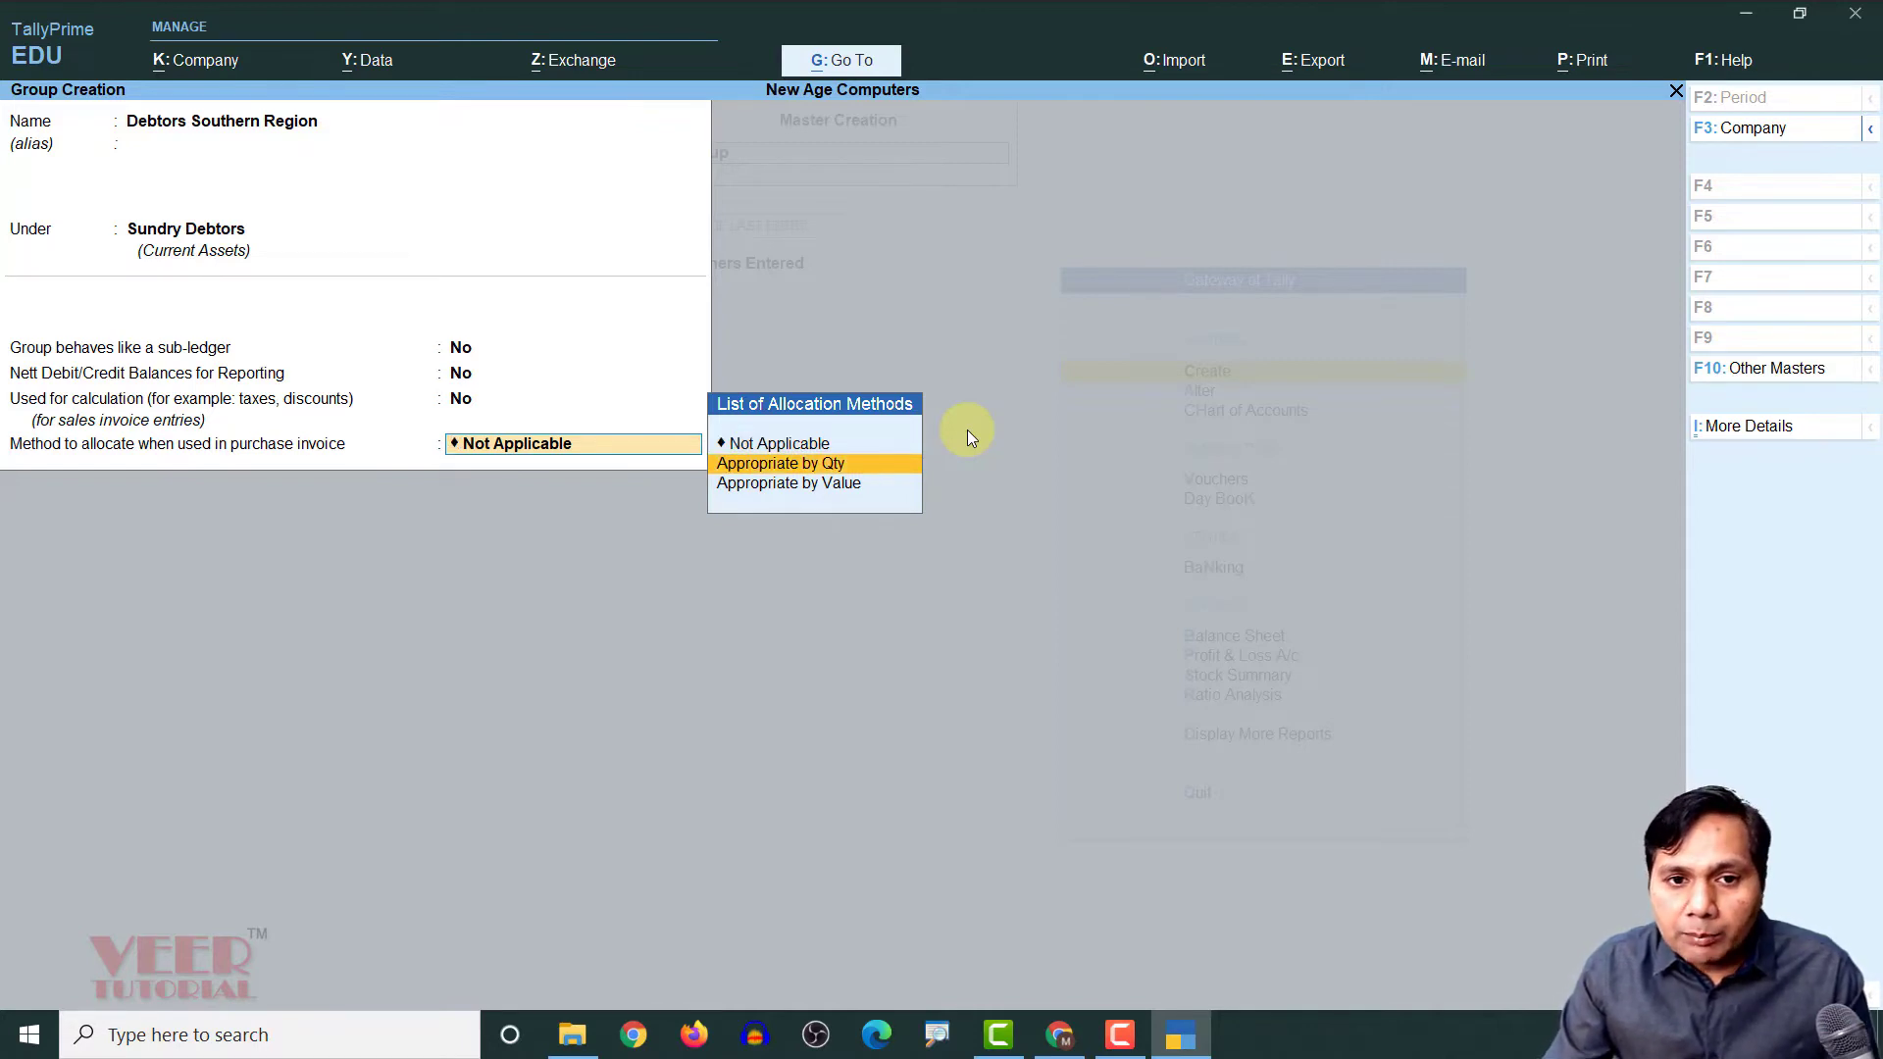
{"action": "key", "text": "Up"}
{"action": "key", "text": "Return"}
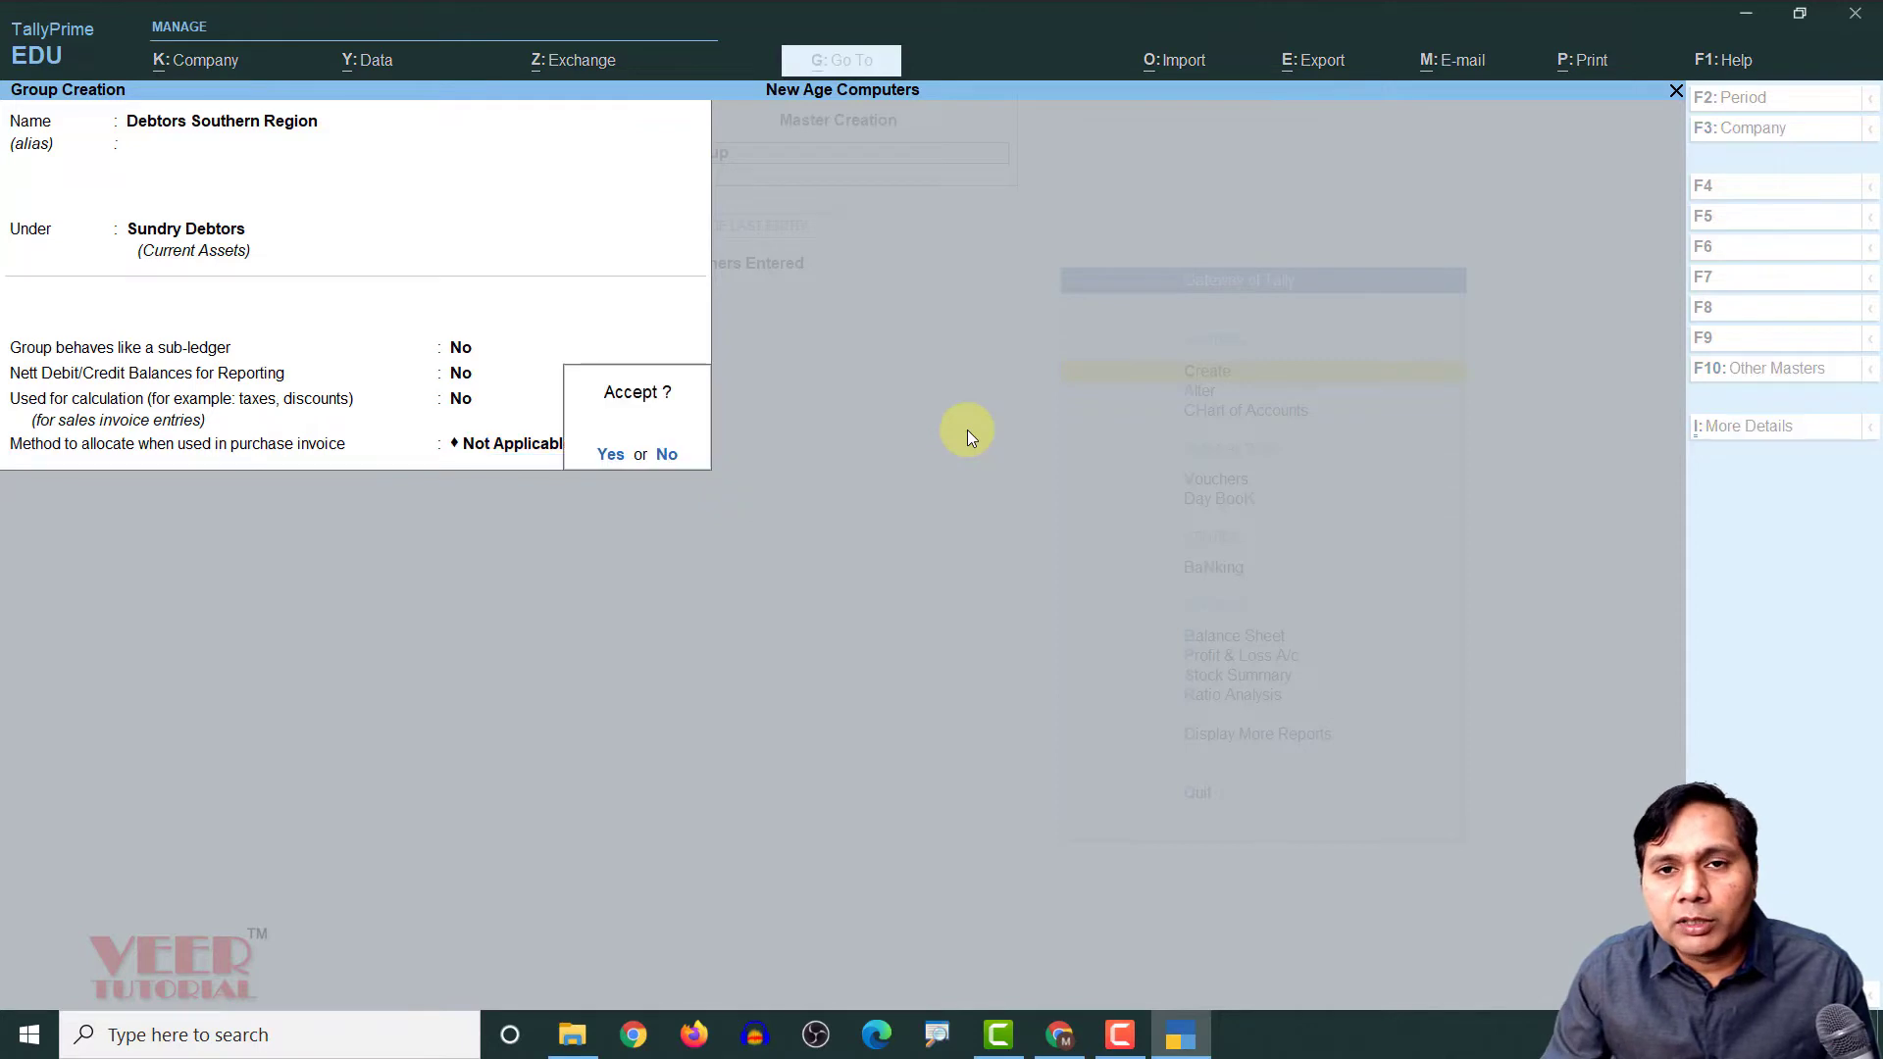
{"action": "key", "text": "Return"}
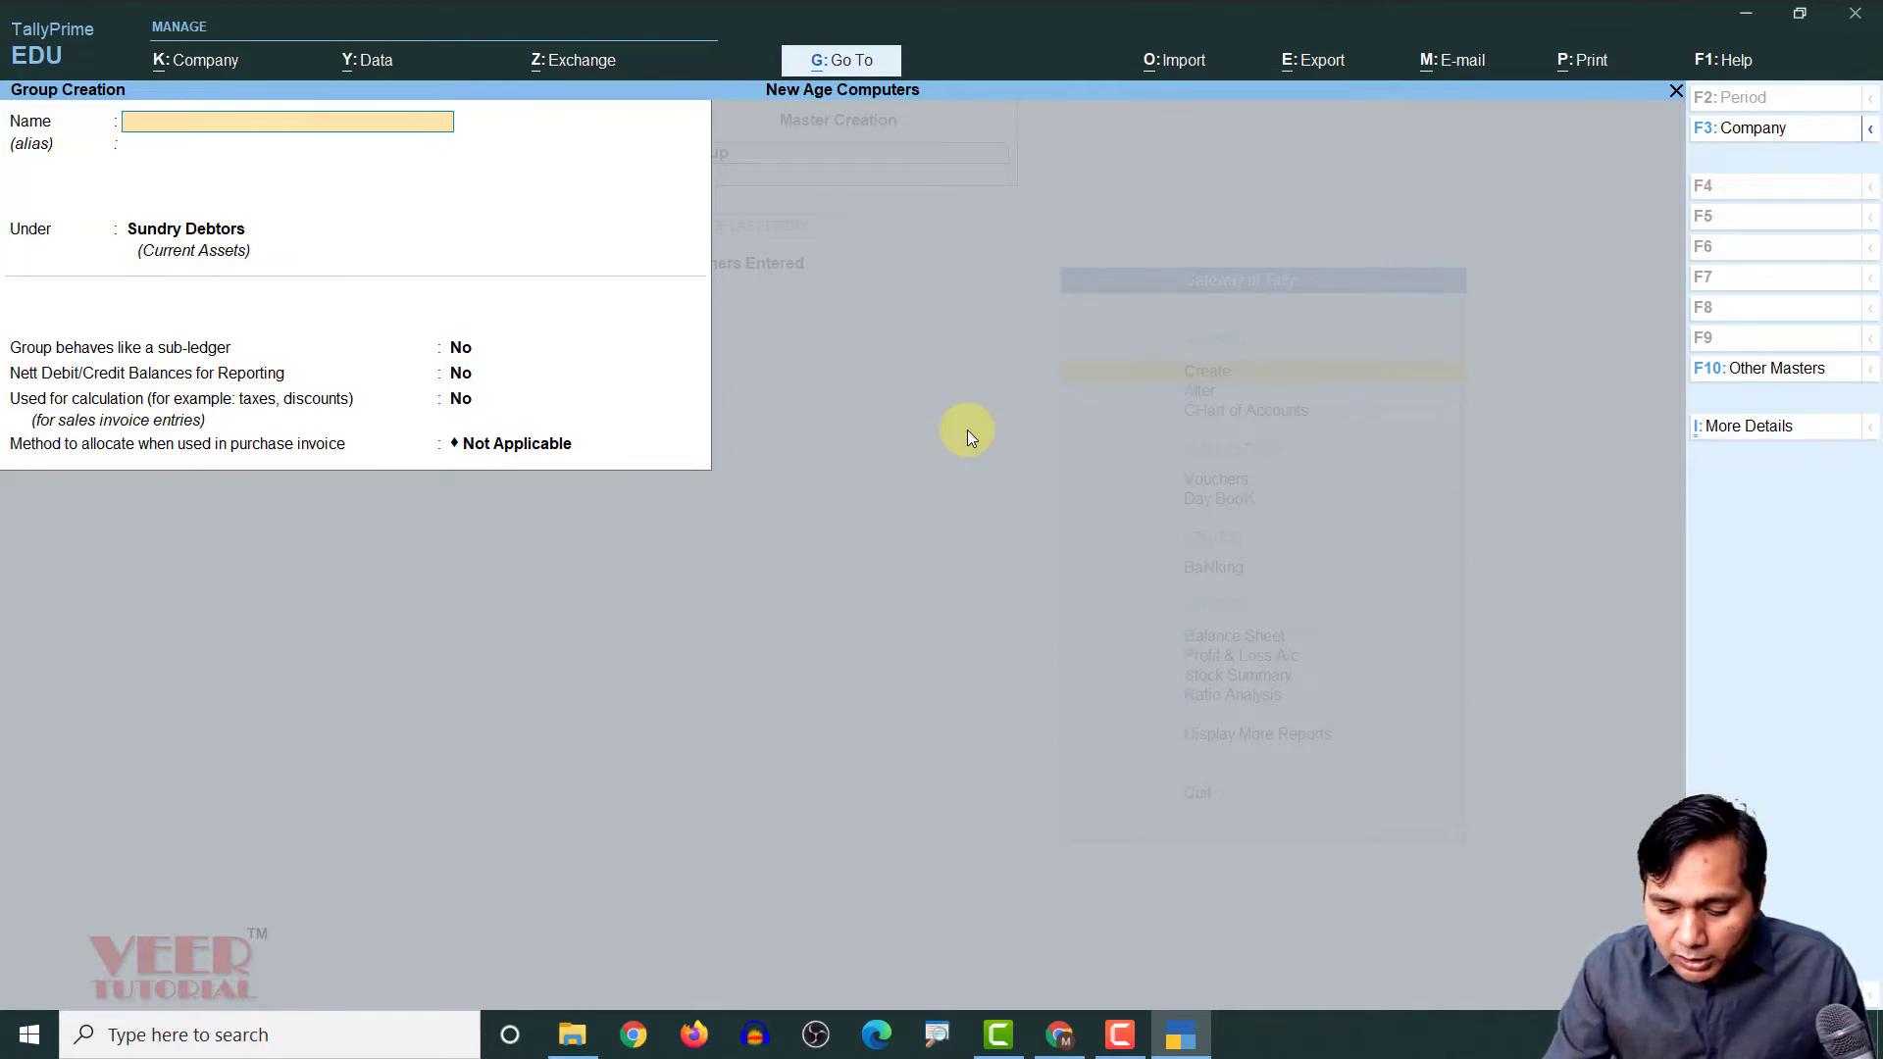
Name the next new group "Debtors Northern Region"
{"action": "type", "text": "Debtors Southern Region"}
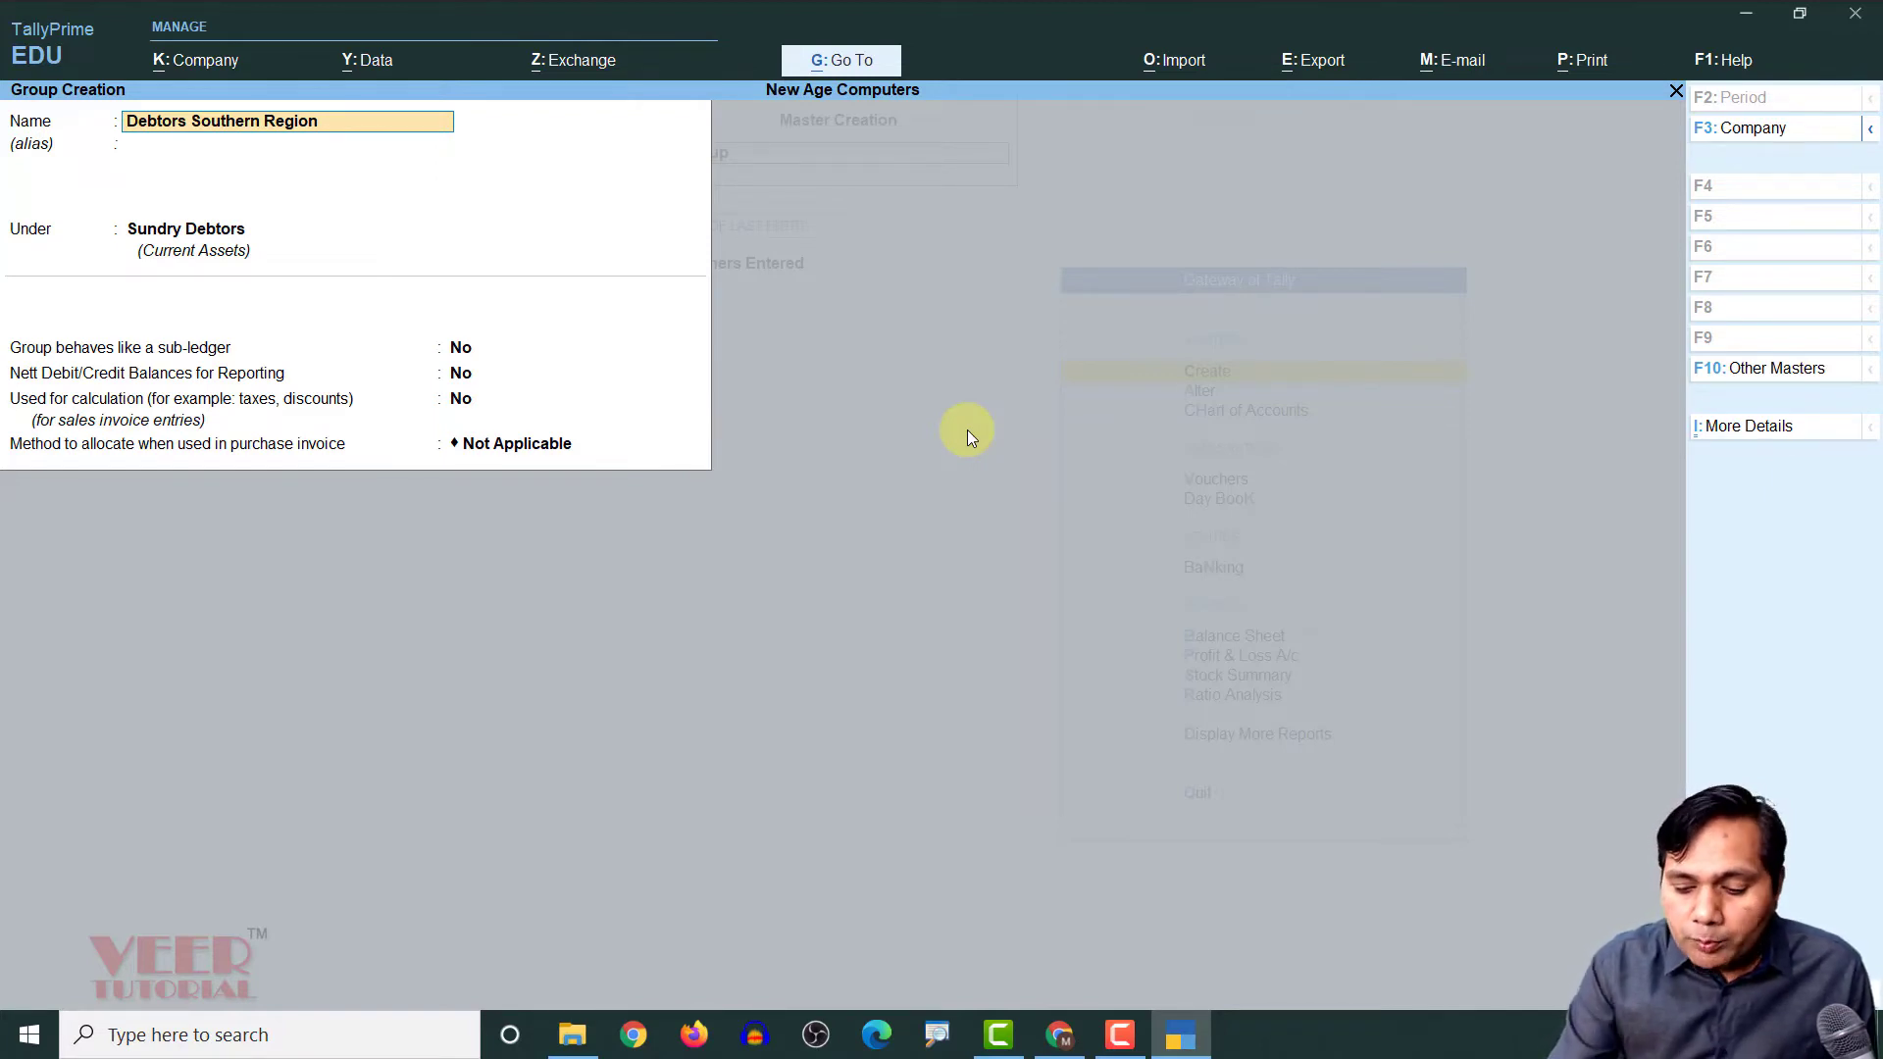
{"action": "key", "text": "ctrl"}
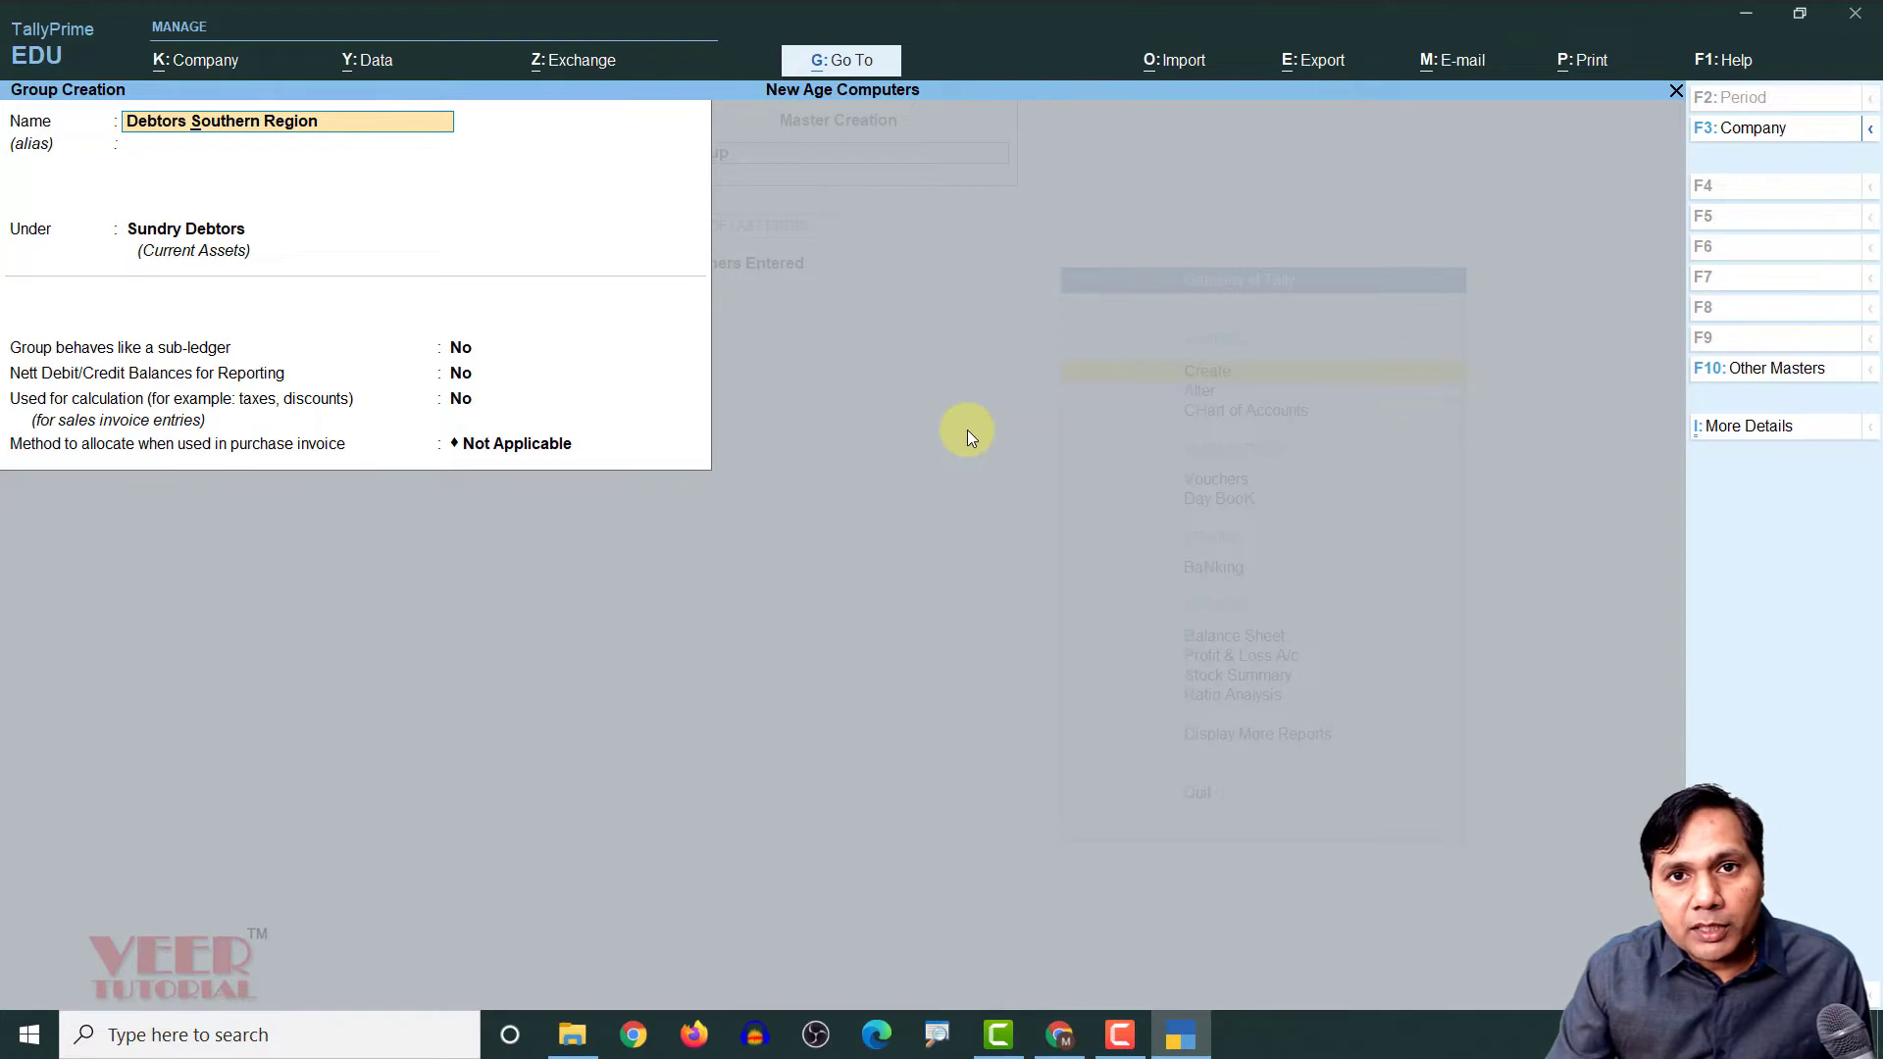
{"action": "key", "text": "Delete"}
{"action": "key", "text": "Delete"}
{"action": "key", "text": "Delete"}
{"action": "key", "text": "Delete"}
{"action": "key", "text": "Delete"}
{"action": "key", "text": "Delete"}
{"action": "key", "text": "Delete"}
{"action": "key", "text": "Delete"}
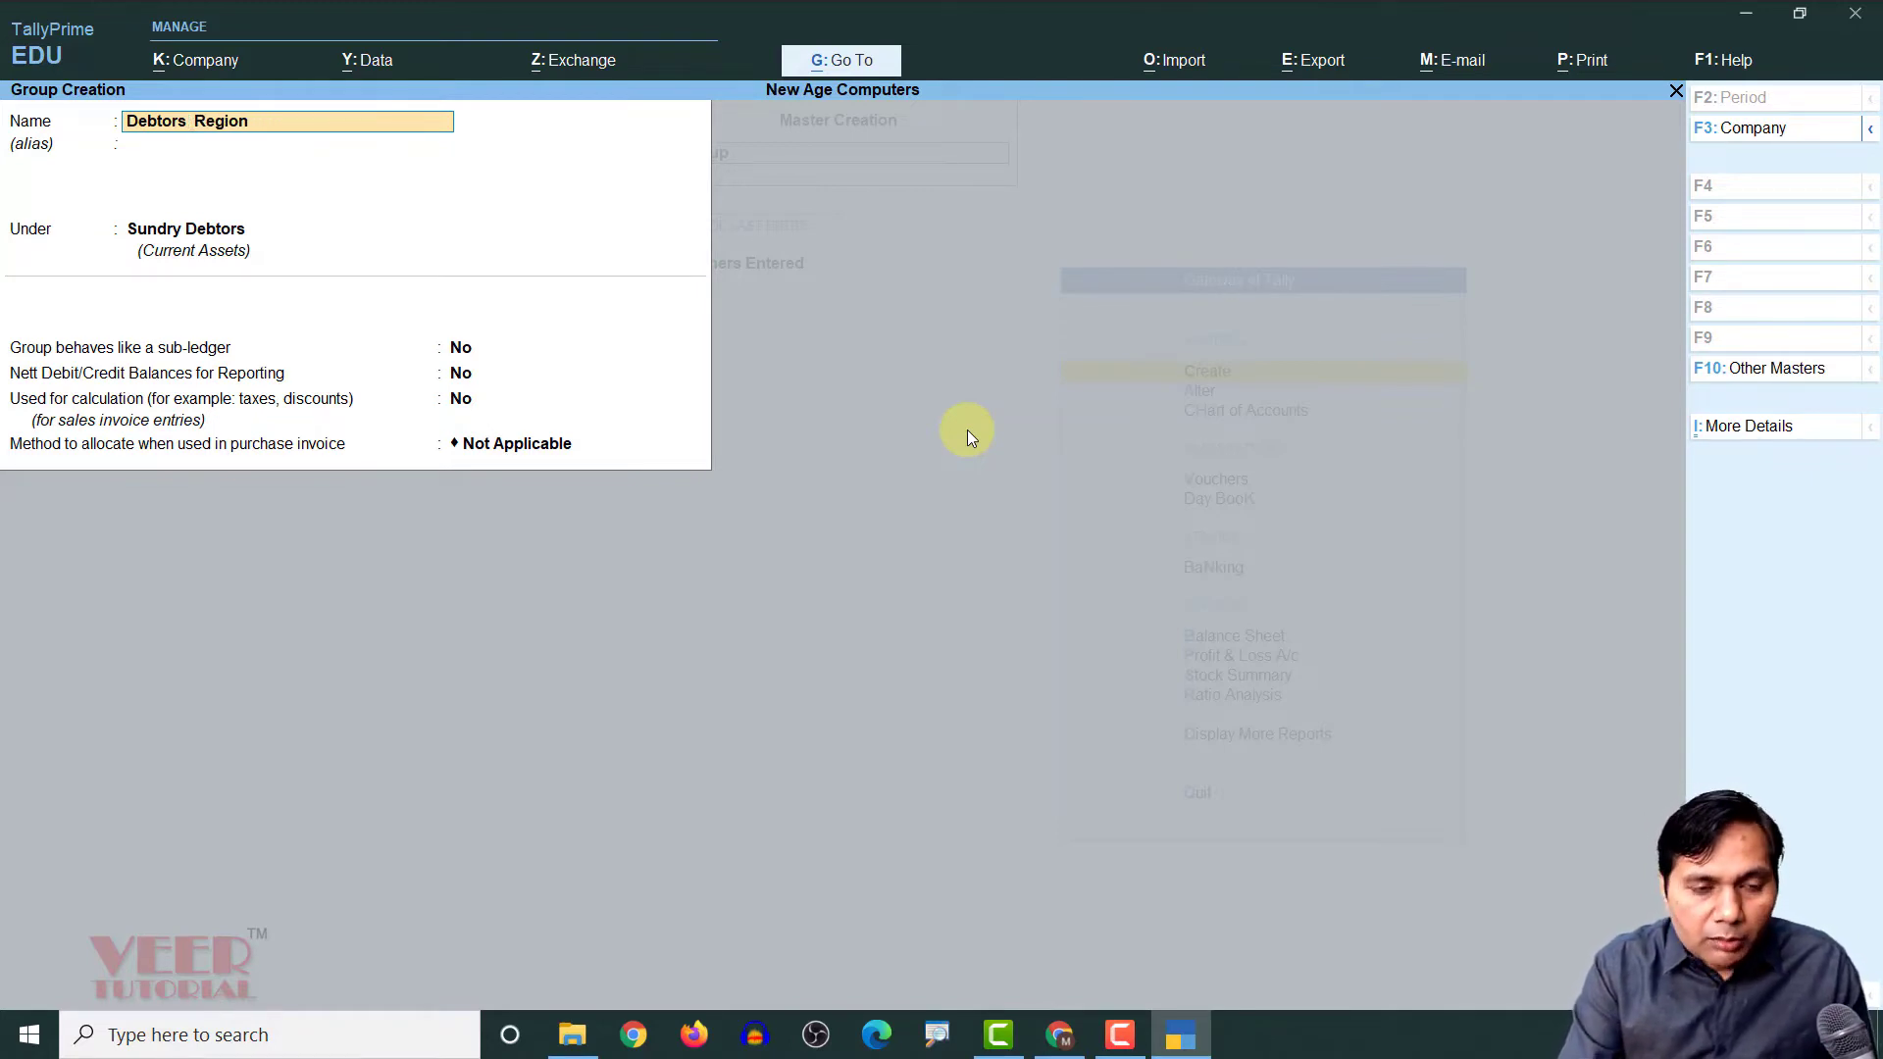
{"action": "type", "text": "Northern"}
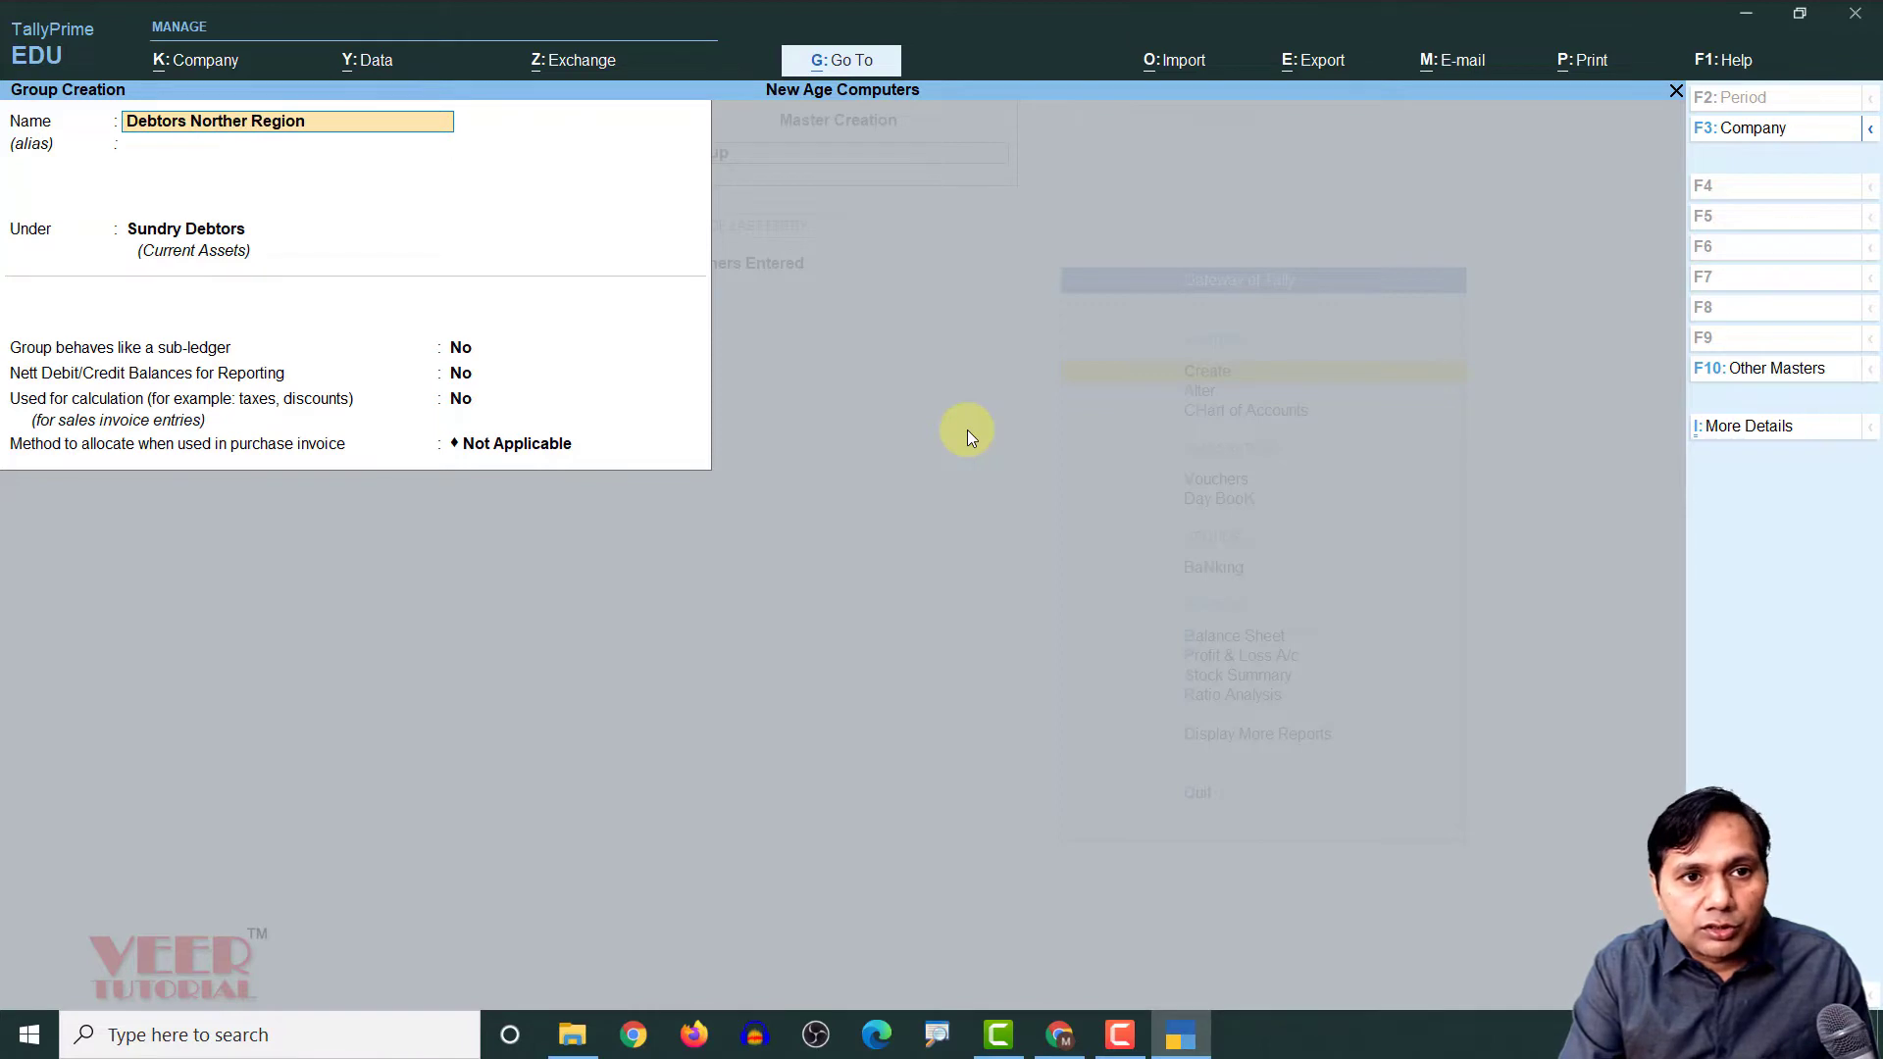
Keep Debtors Northern Region under Sundry Debtors with a blank alias and default options, and save the group
{"action": "key", "text": "Return"}
{"action": "key", "text": "Return"}
{"action": "key", "text": "Return"}
{"action": "key", "text": "Return"}
{"action": "key", "text": "Return"}
{"action": "key", "text": "Return"}
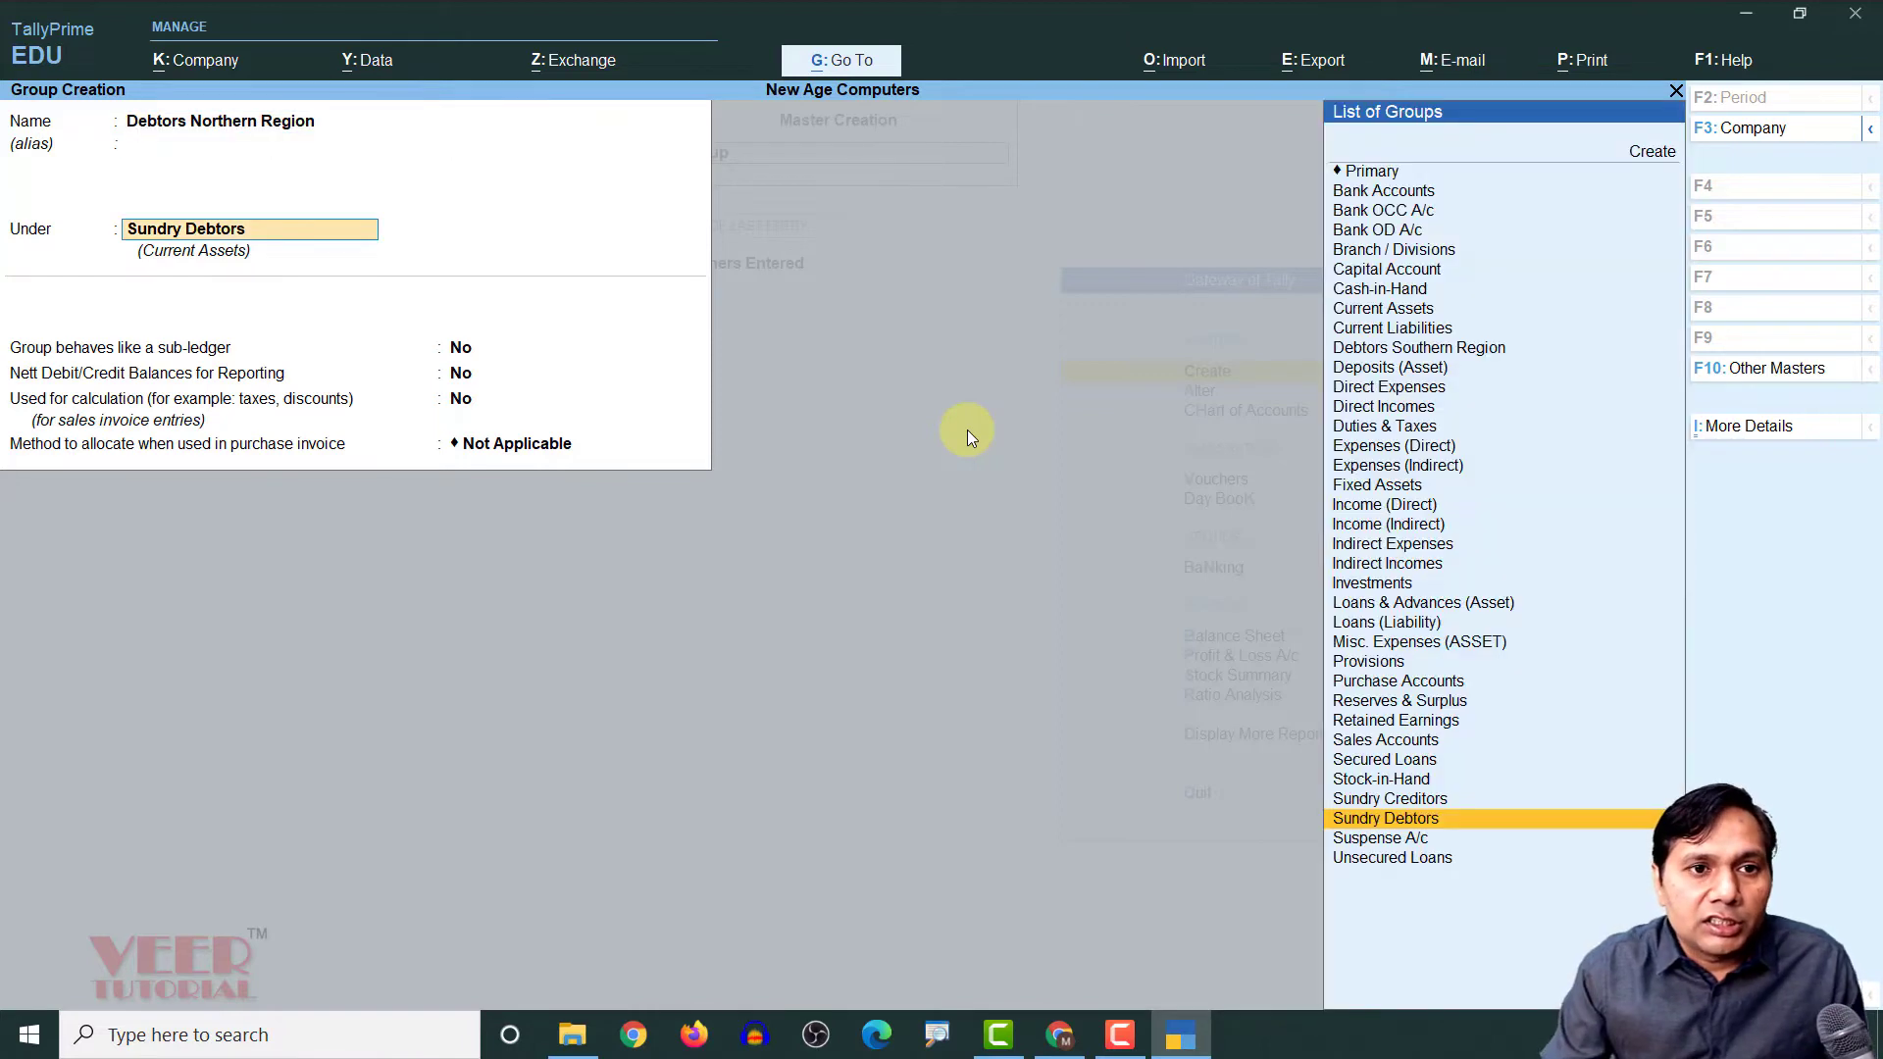
{"action": "key", "text": "Return"}
{"action": "key", "text": "Return"}
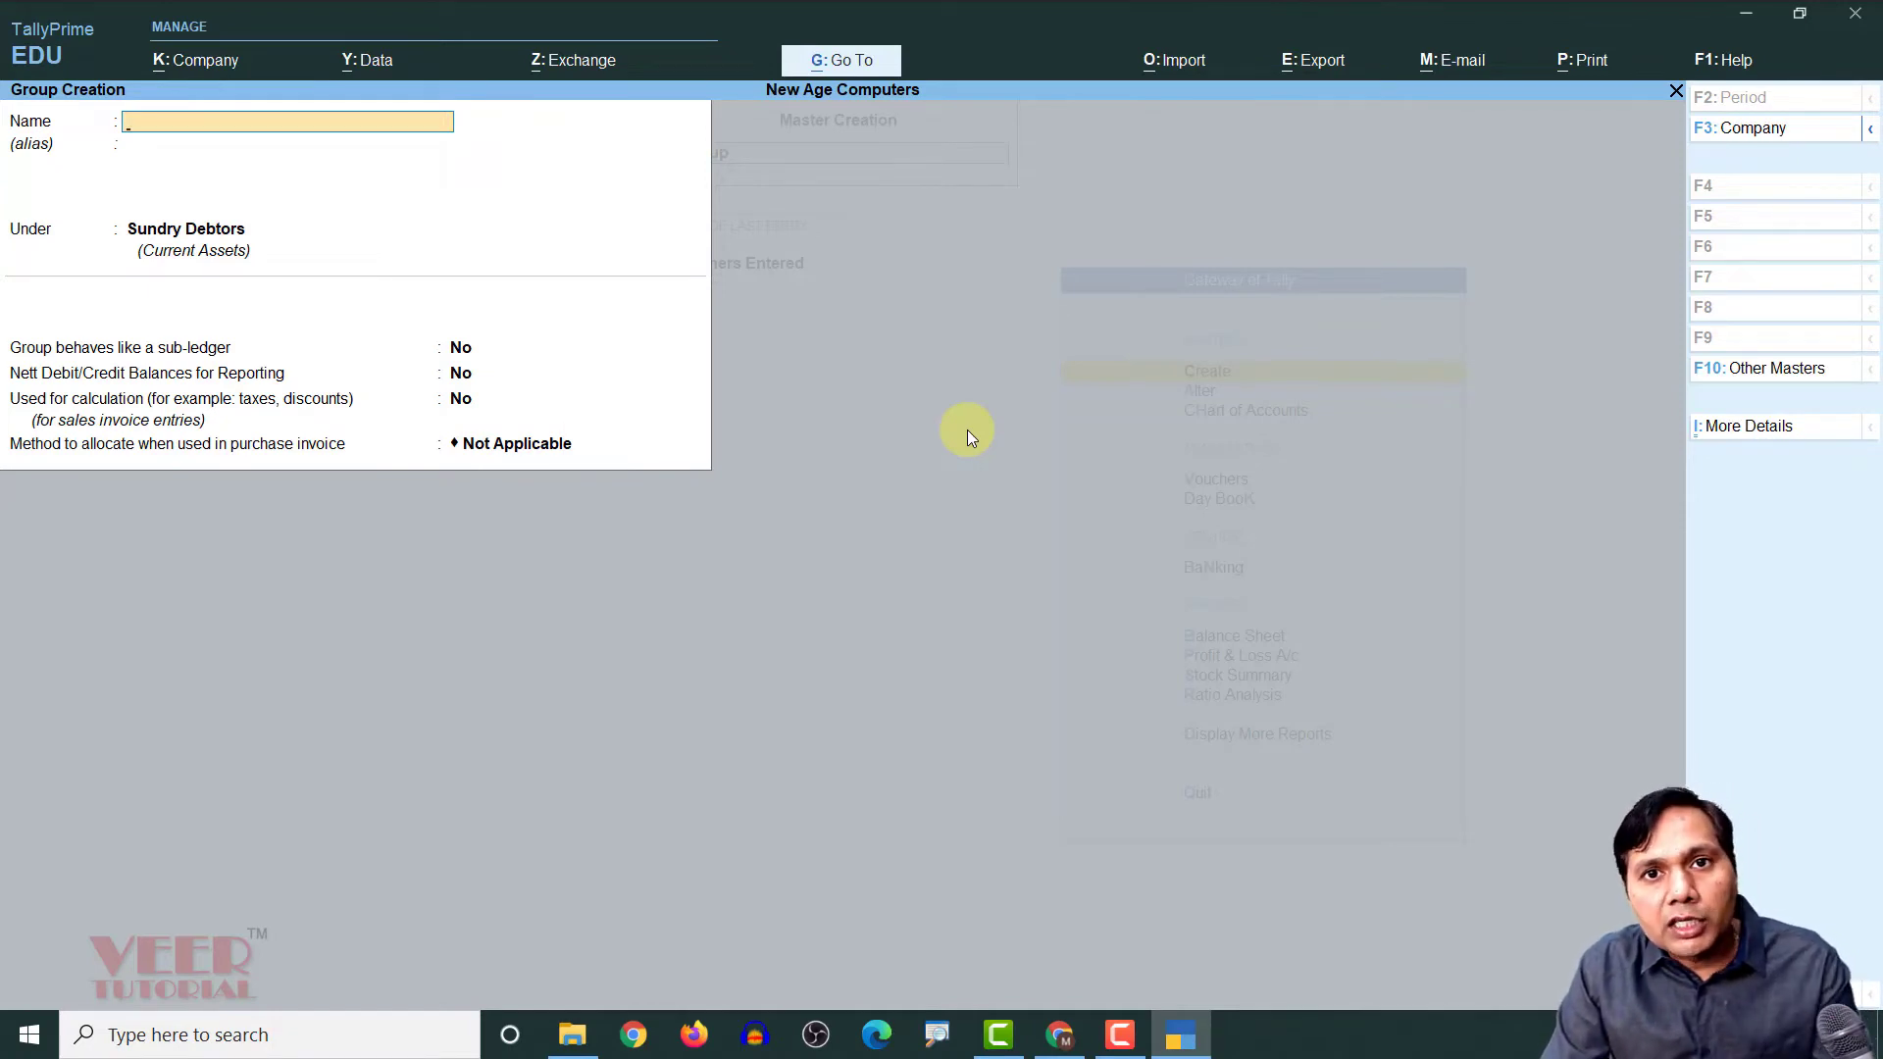
Leave group creation and start creating a new ledger
{"action": "key", "text": "Escape"}
{"action": "key", "text": "Return"}
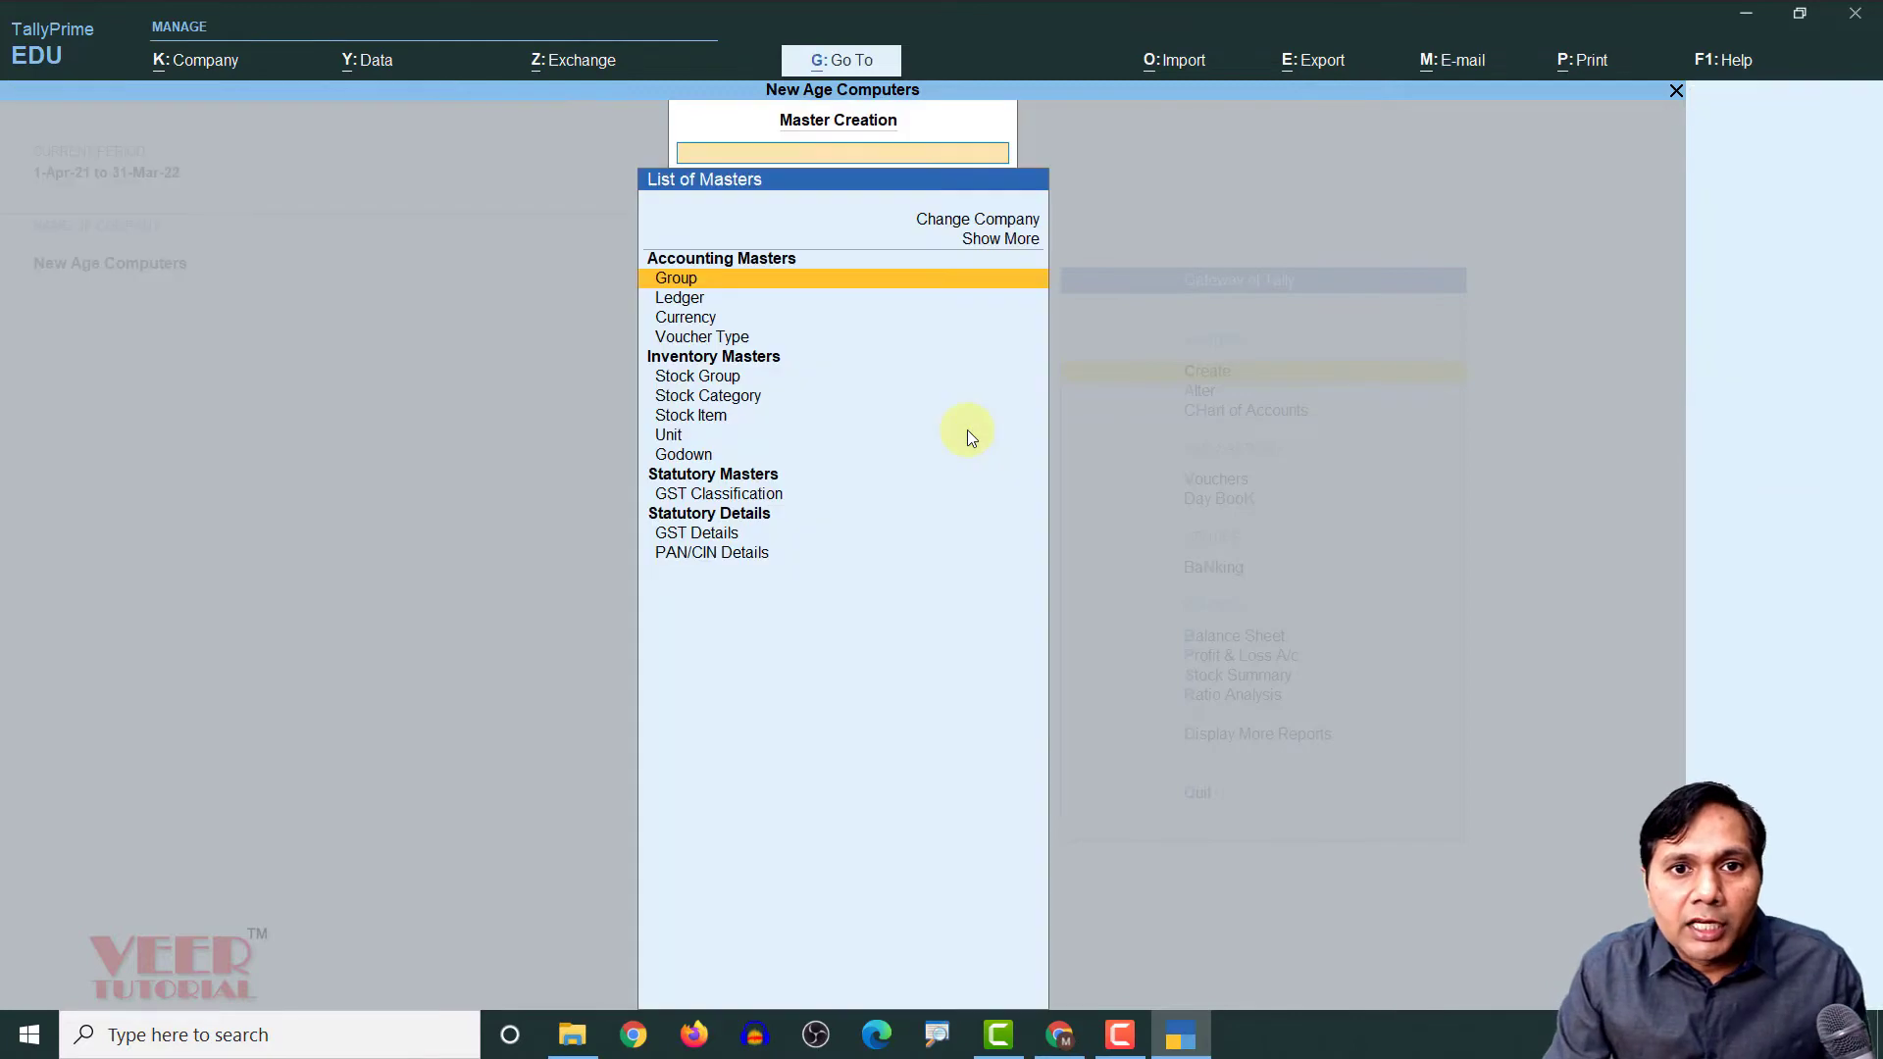
{"action": "key", "text": "Down"}
{"action": "key", "text": "Return"}
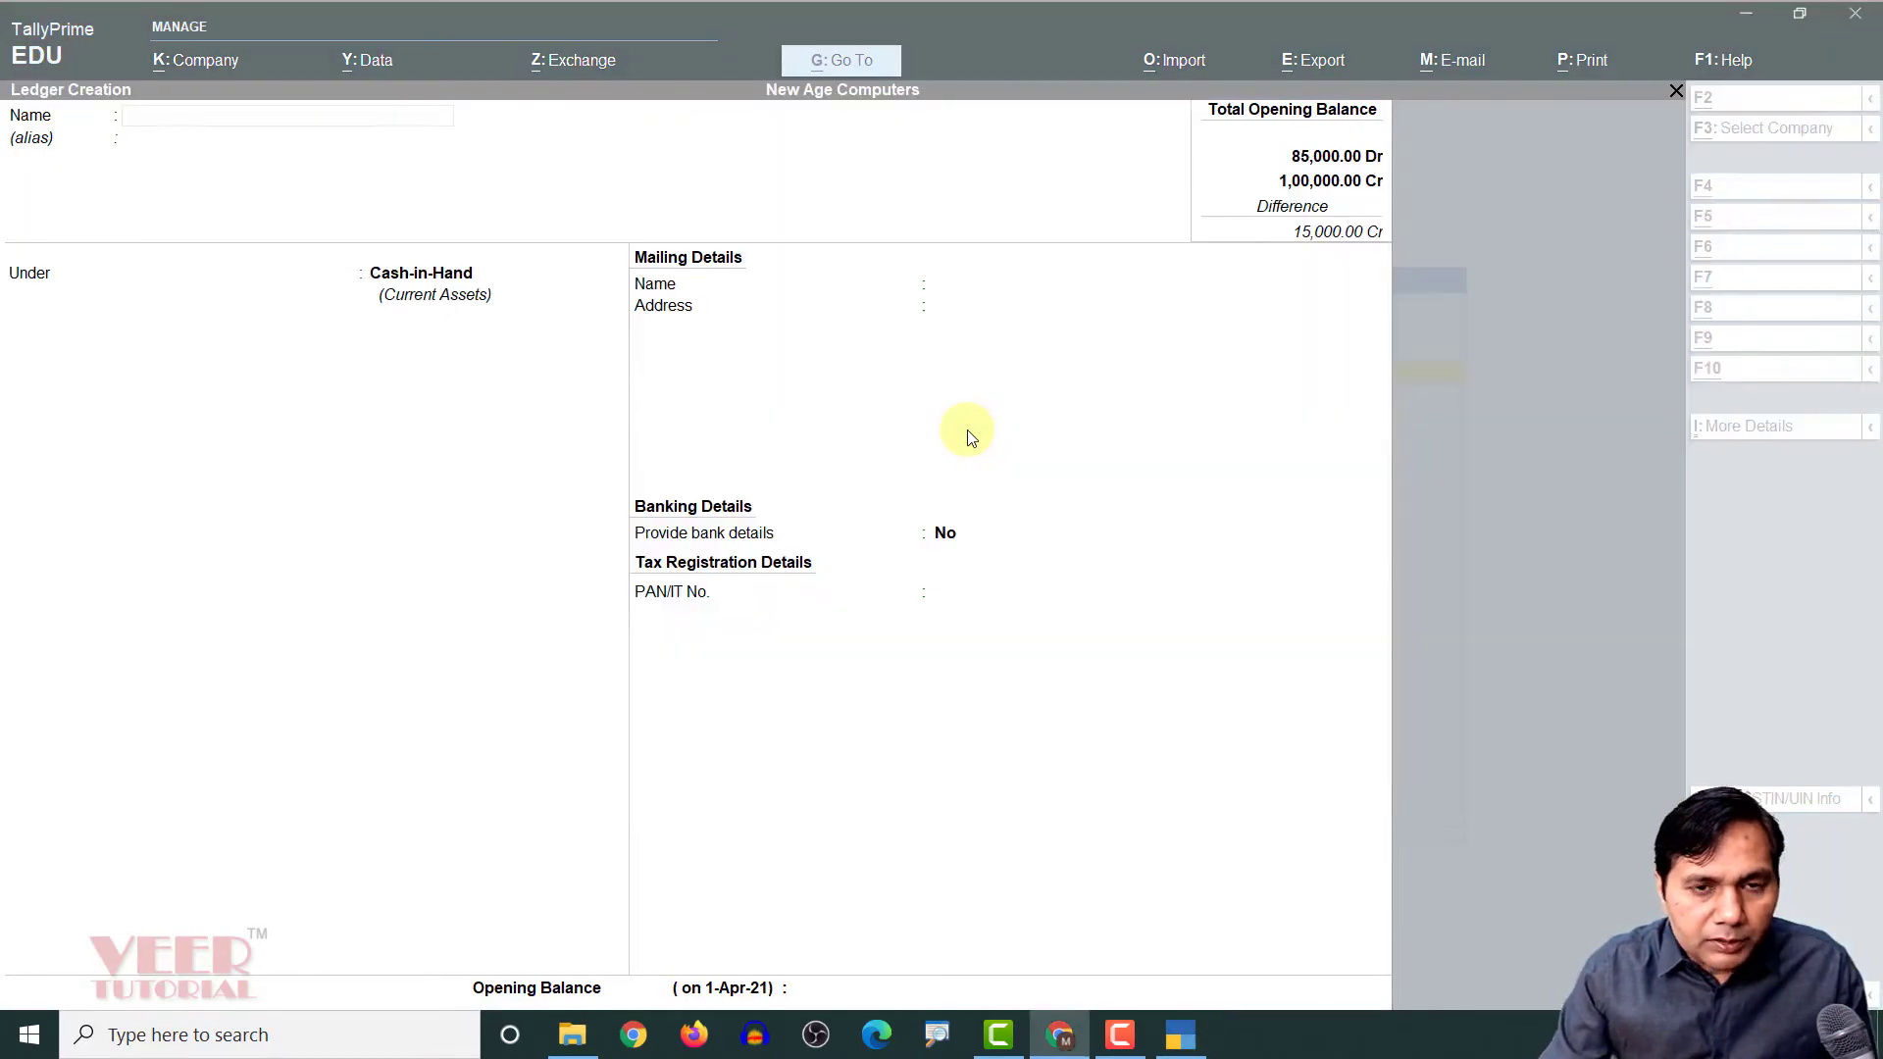
Check the debtor names in Chart of Accounts.pdf, return to TallyPrime and name the ledger "Debtor Norther Region 1"
{"action": "key", "text": "alt+Tab"}
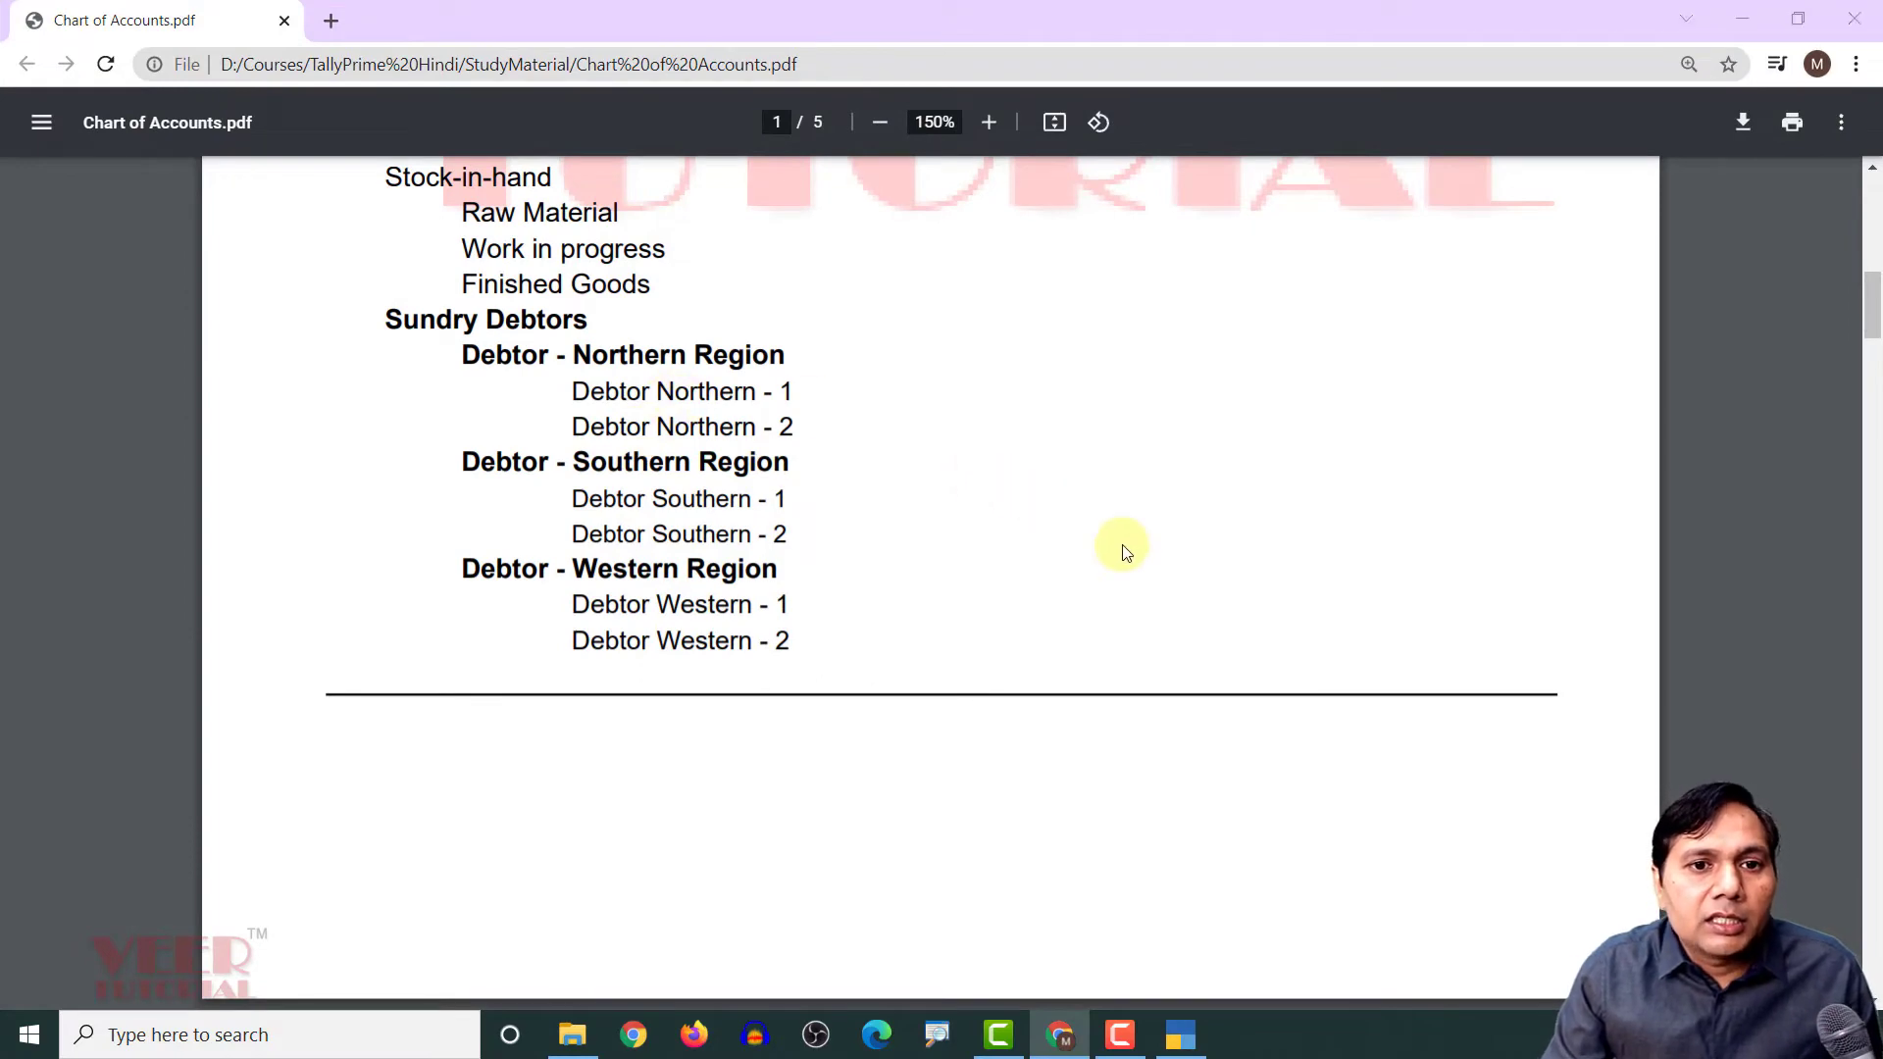
{"action": "key", "text": "alt+Tab"}
{"action": "type", "text": "Debot"}
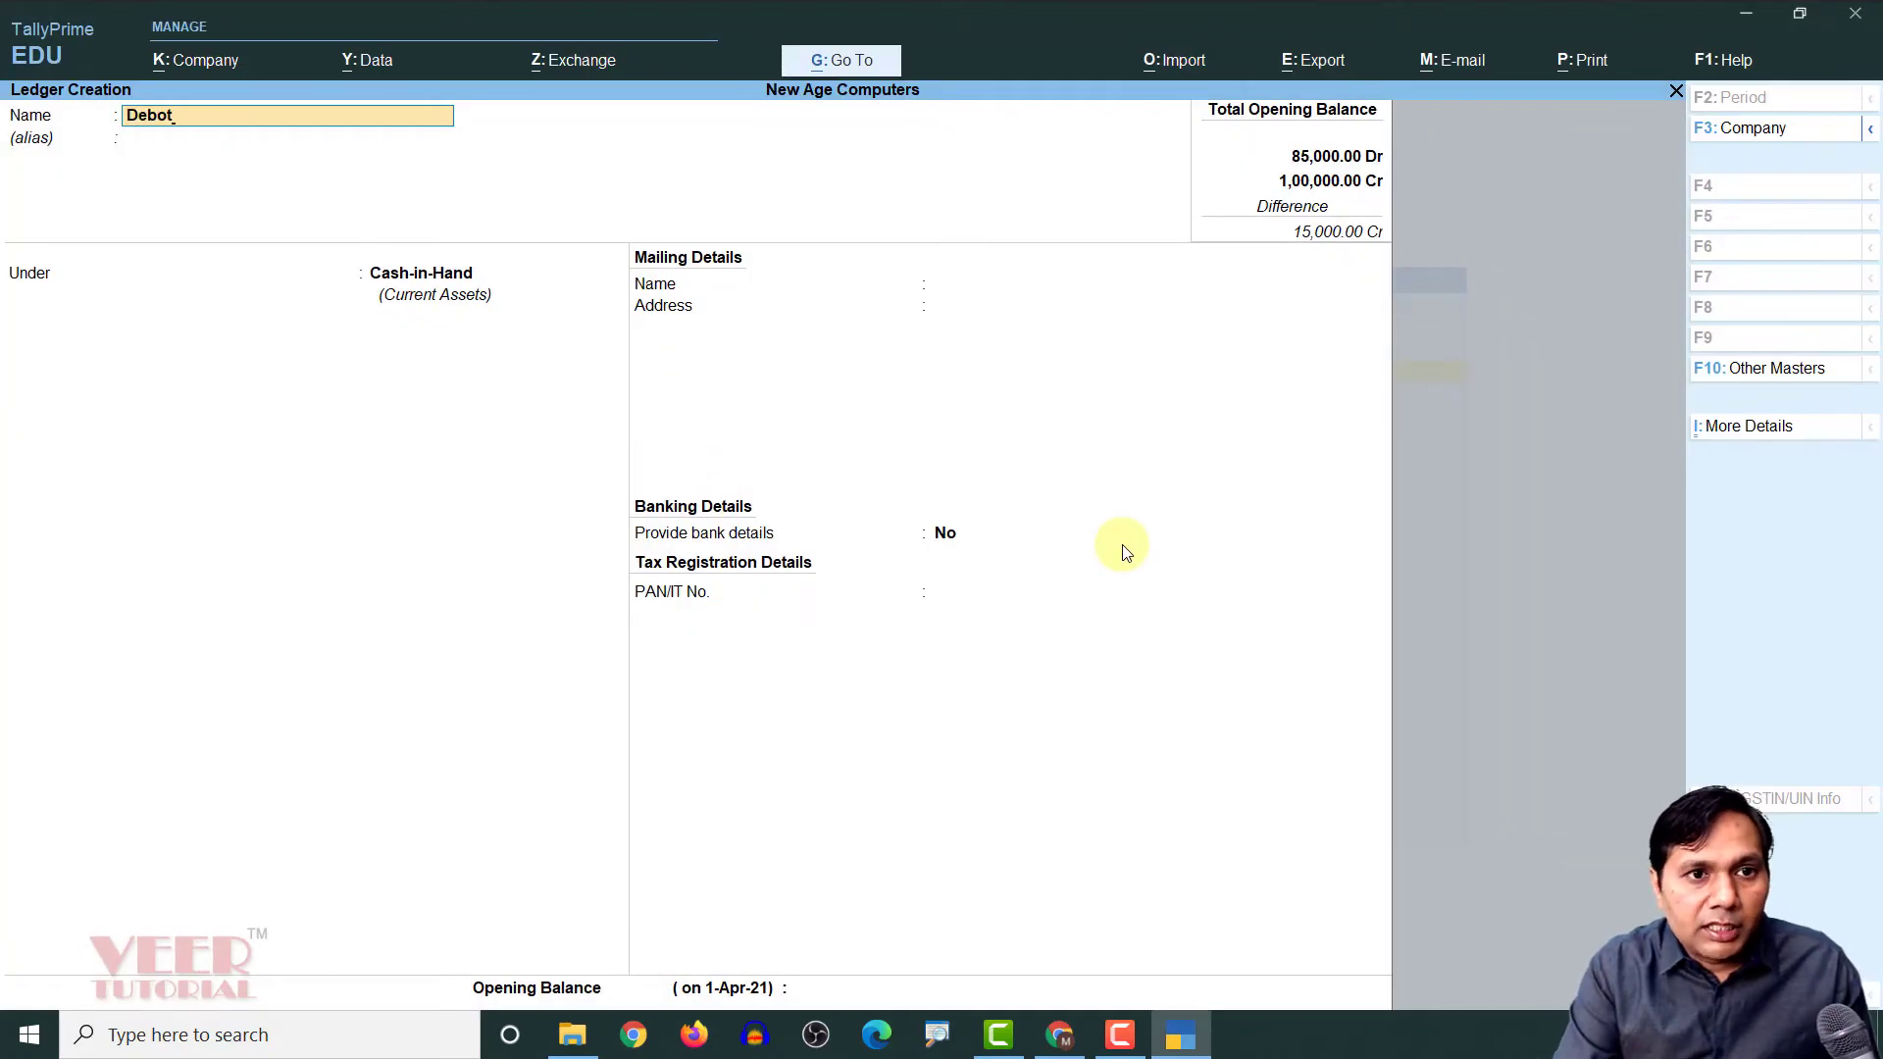
{"action": "type", "text": "tor Norther Rg"}
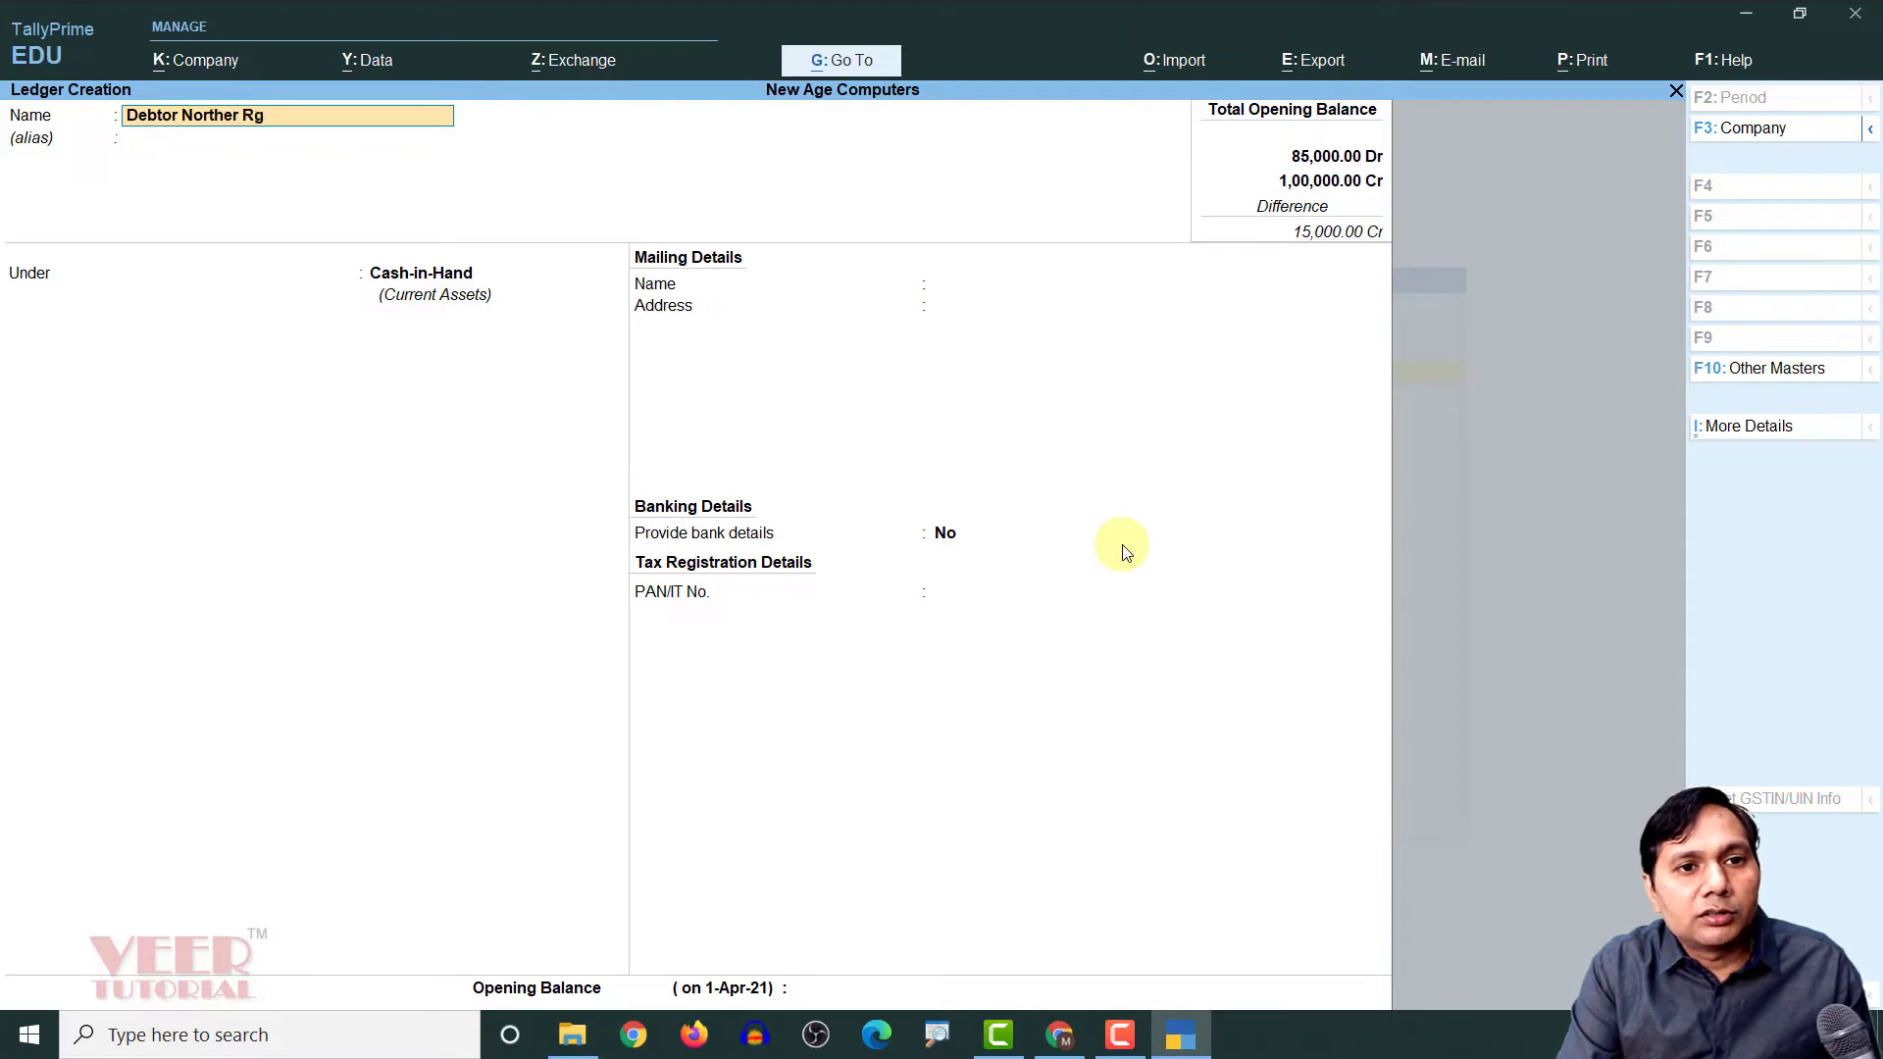
{"action": "key", "text": "BackSpace"}
{"action": "type", "text": "egion"}
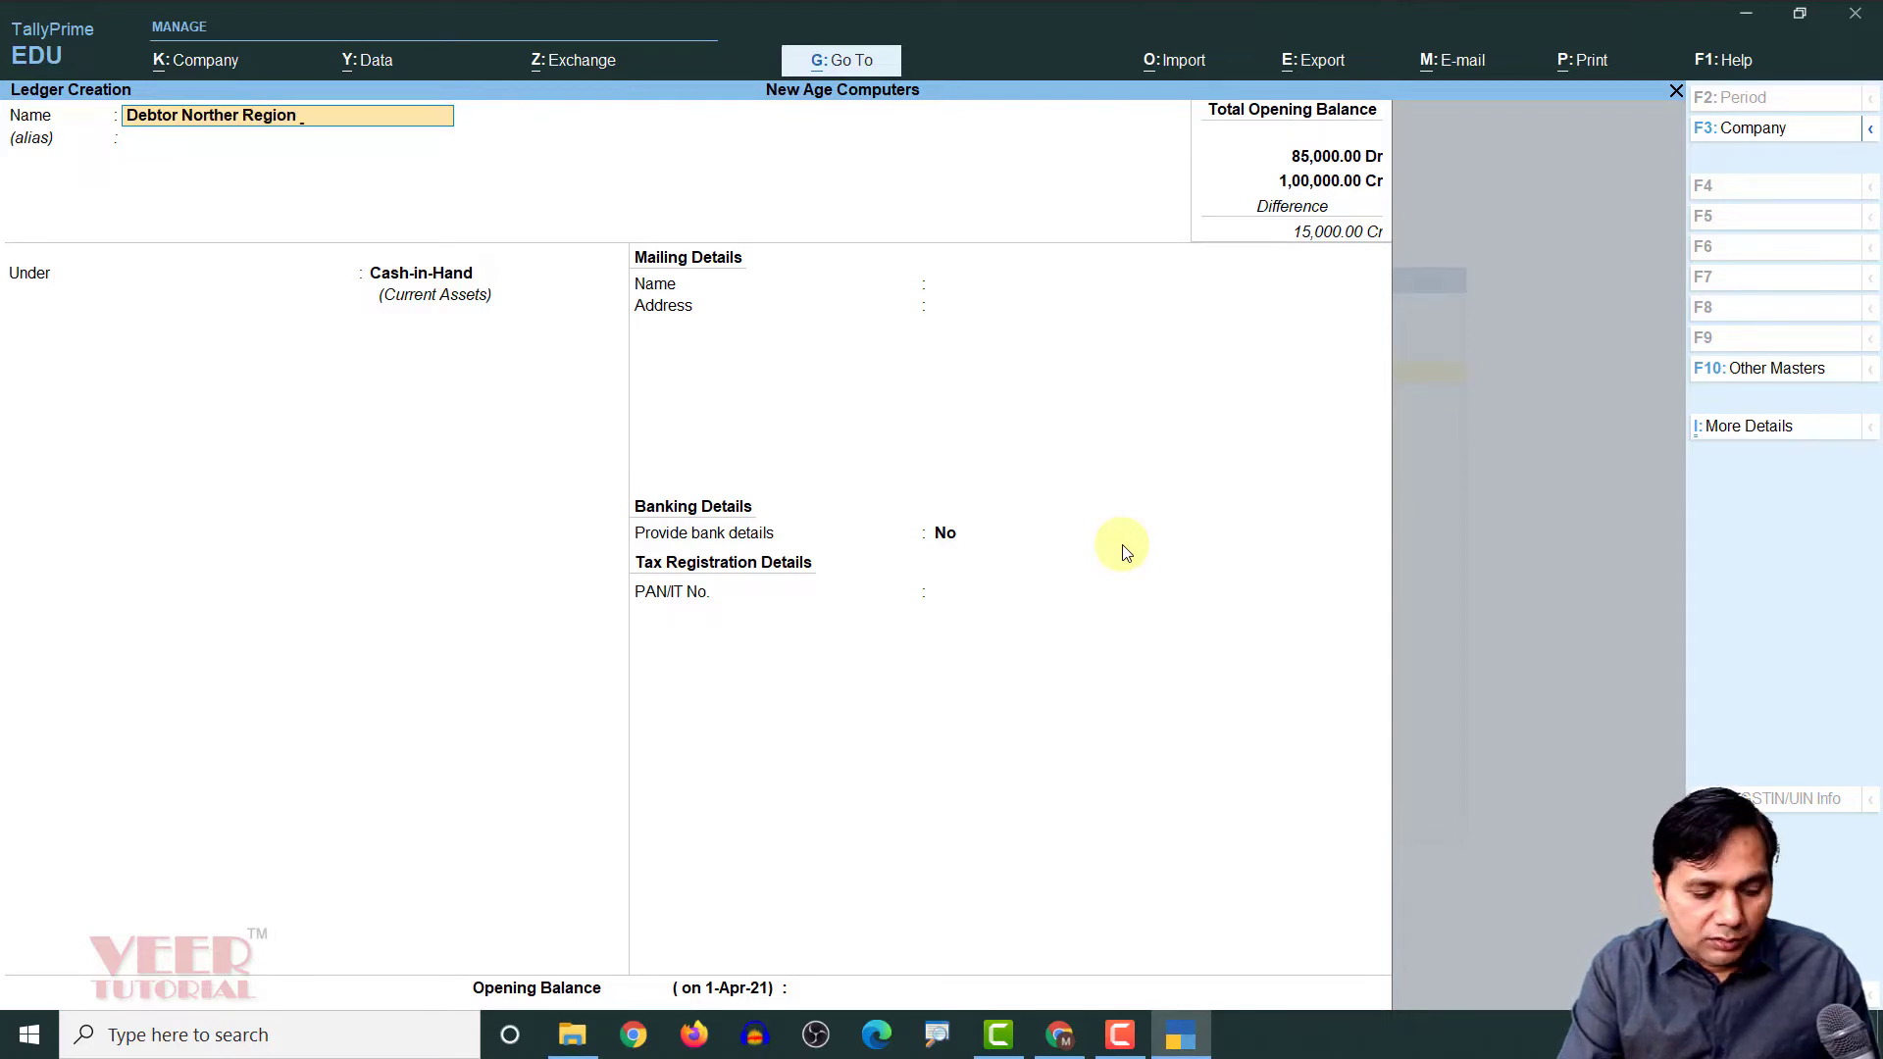
{"action": "type", "text": " 1"}
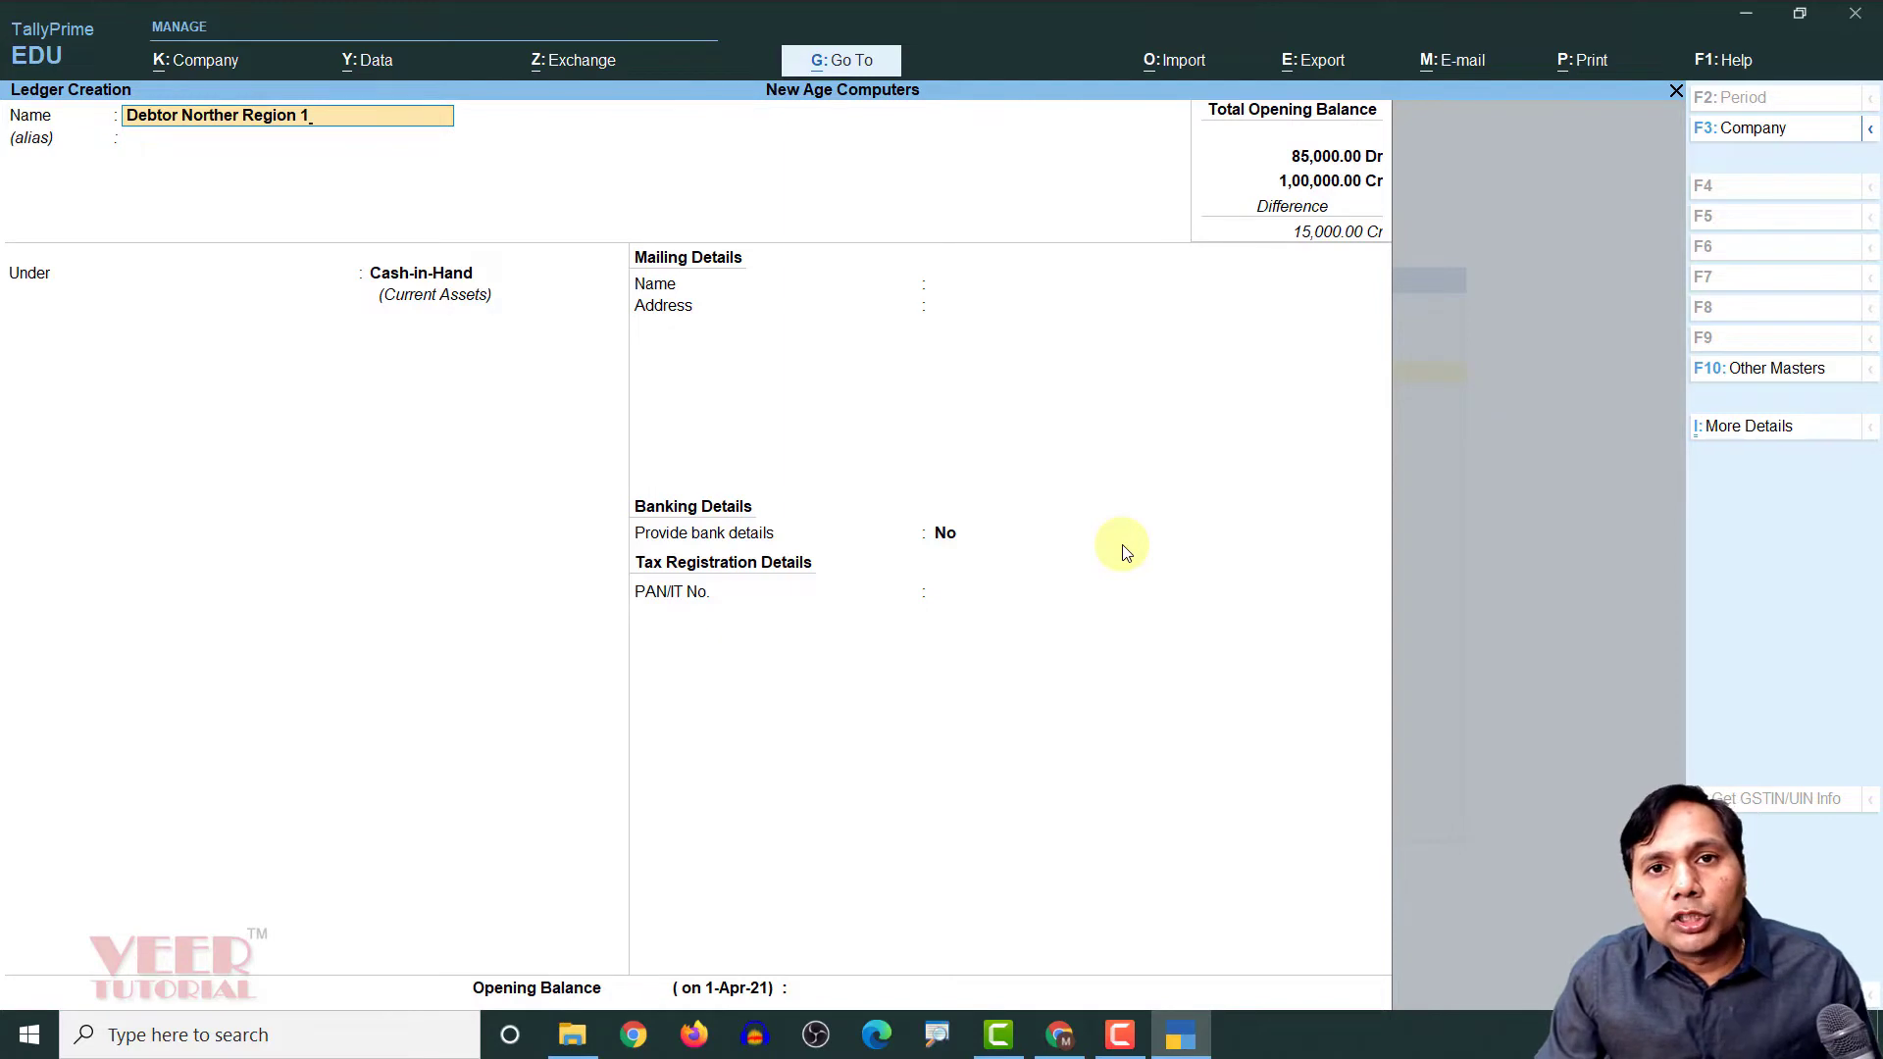
{"action": "key", "text": "Return"}
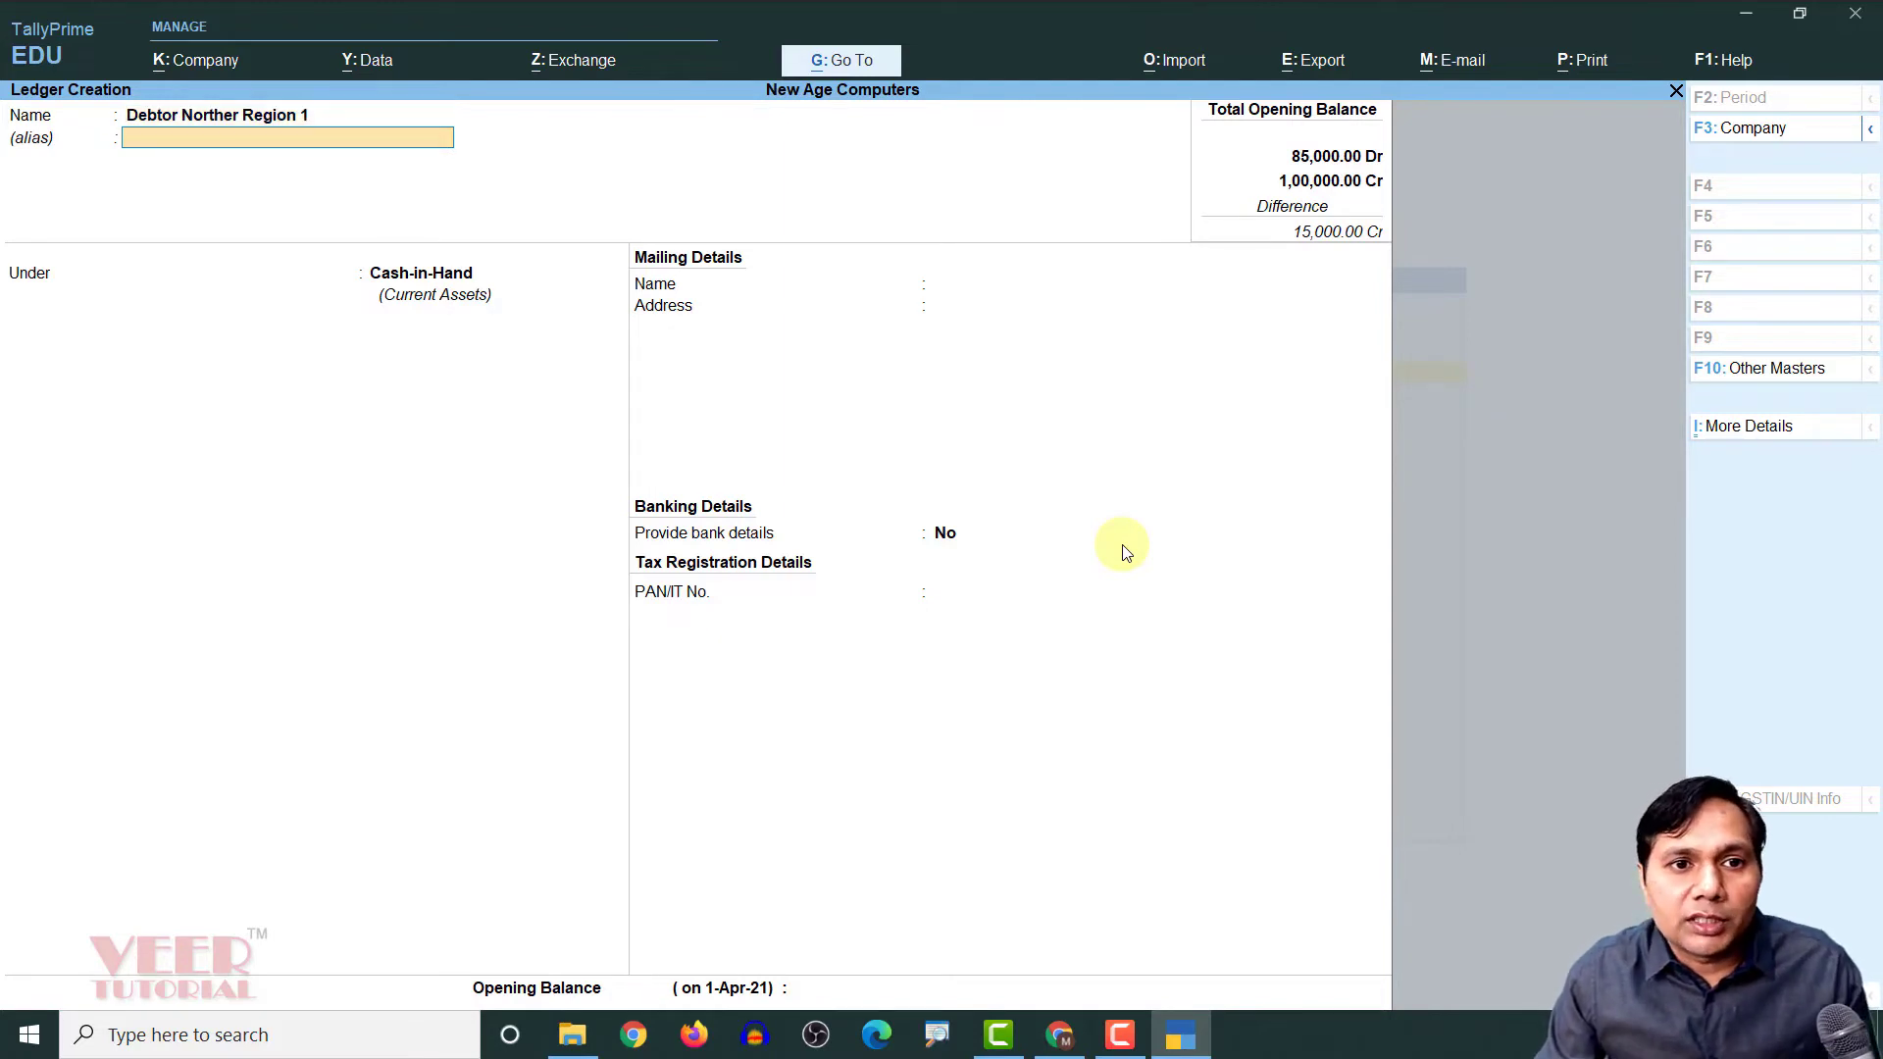
Leave the ledger's alias blank and place it under the Debtors Northern Region group
{"action": "key", "text": "Return"}
{"action": "type", "text": "Nor"}
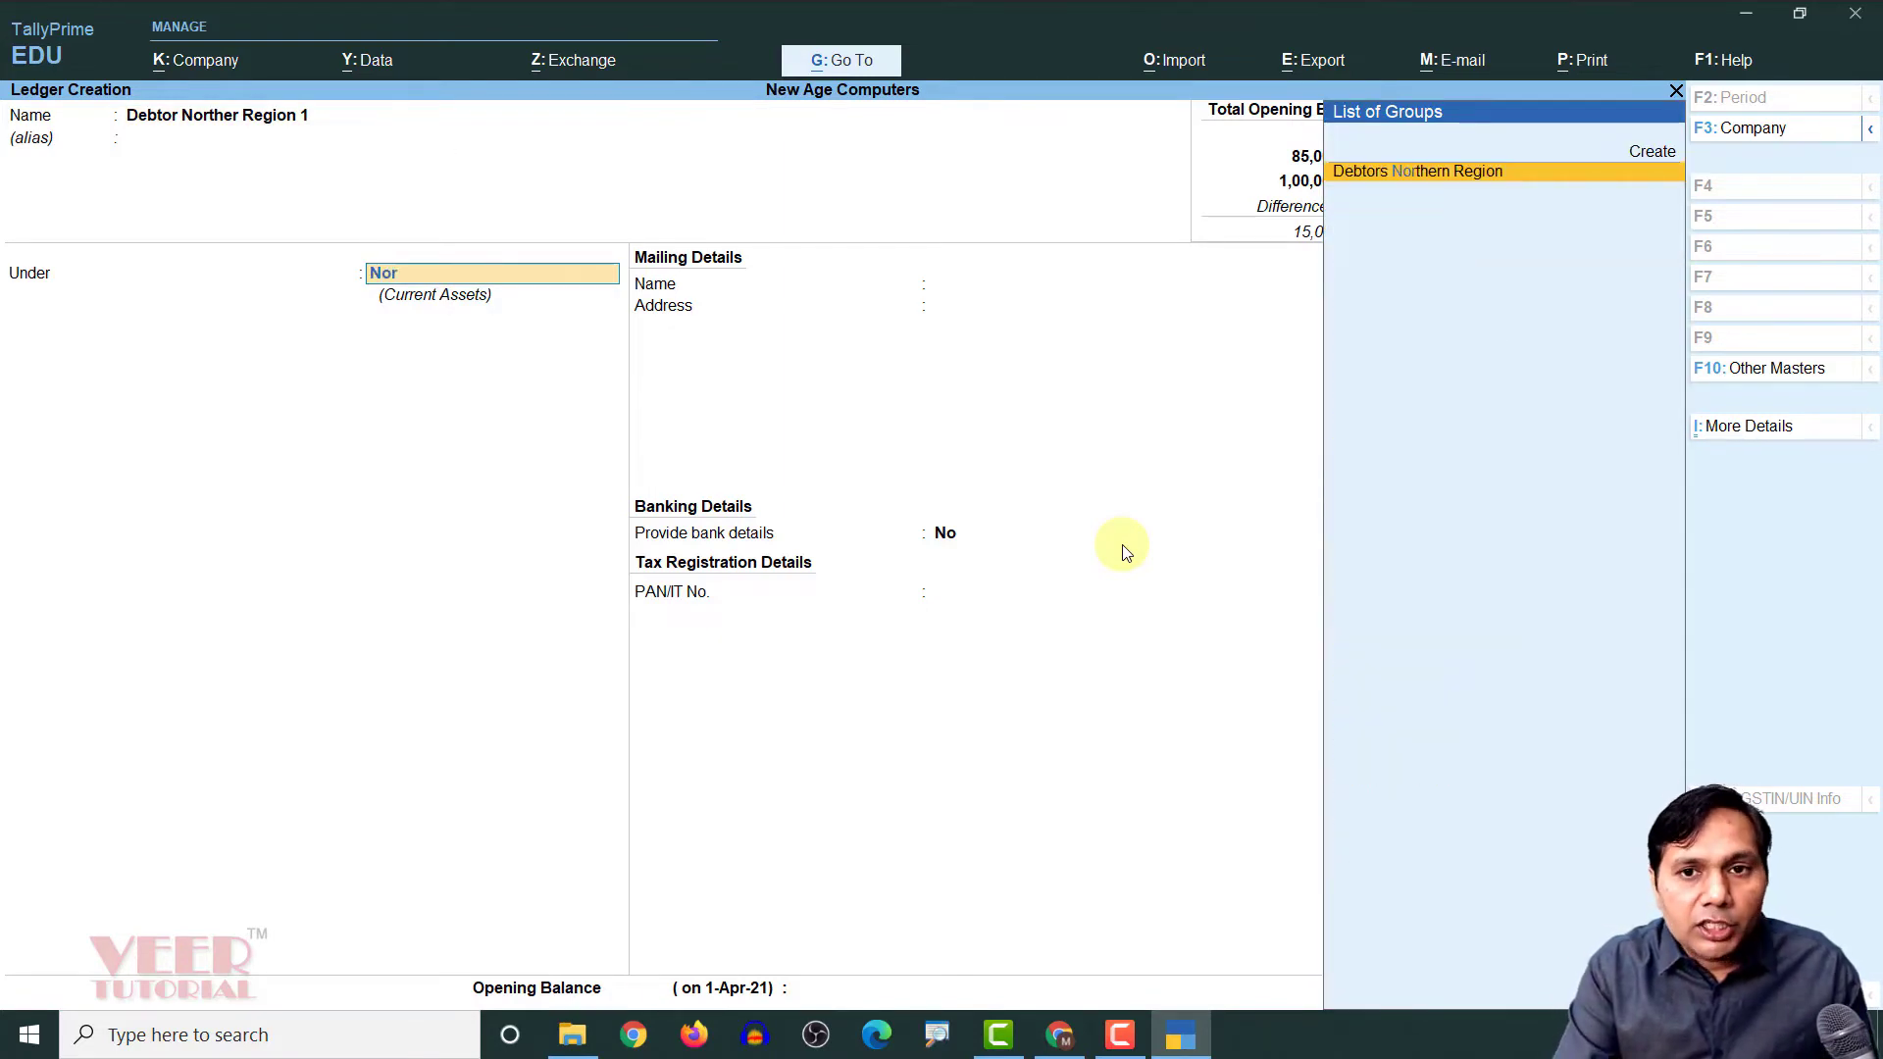
{"action": "key", "text": "Return"}
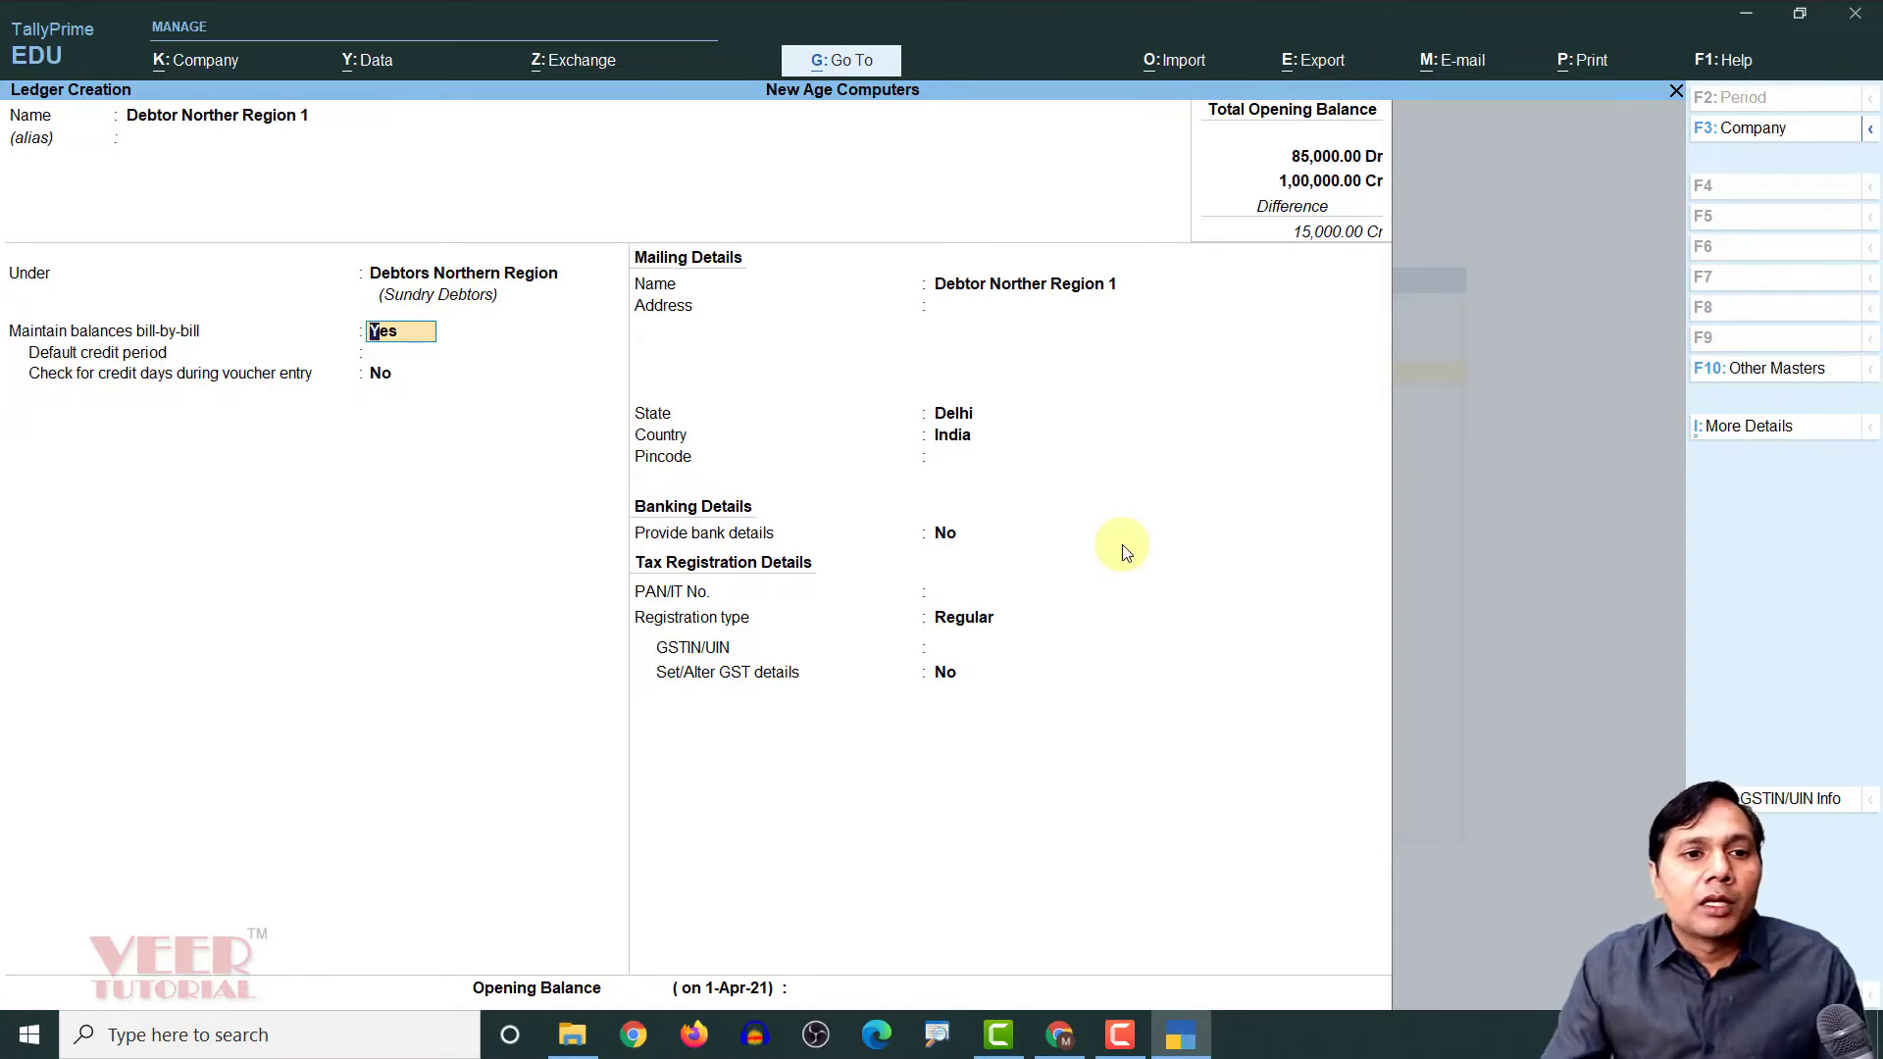
Keep bill-by-bill balances at Yes, set the default credit period to 30 days and leave the credit days check at No
{"action": "key", "text": "Return"}
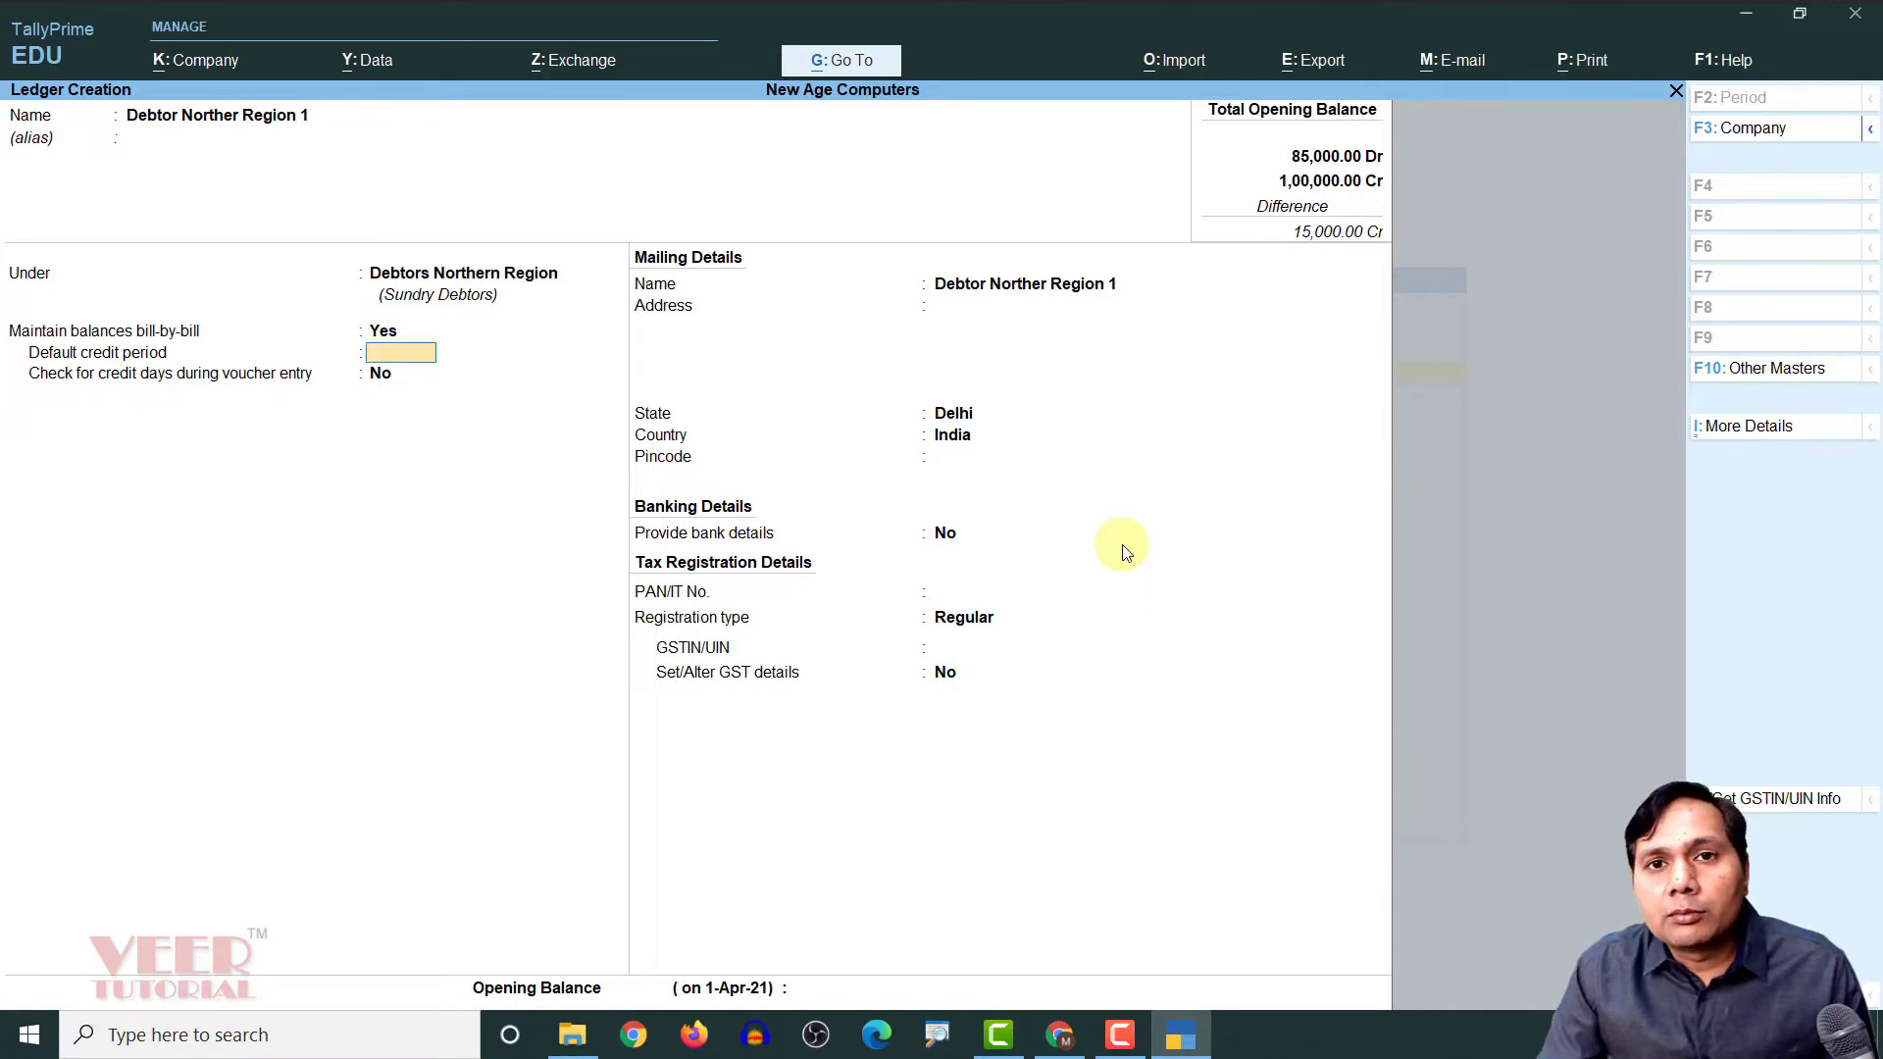
{"action": "type", "text": "30"}
{"action": "key", "text": "Return"}
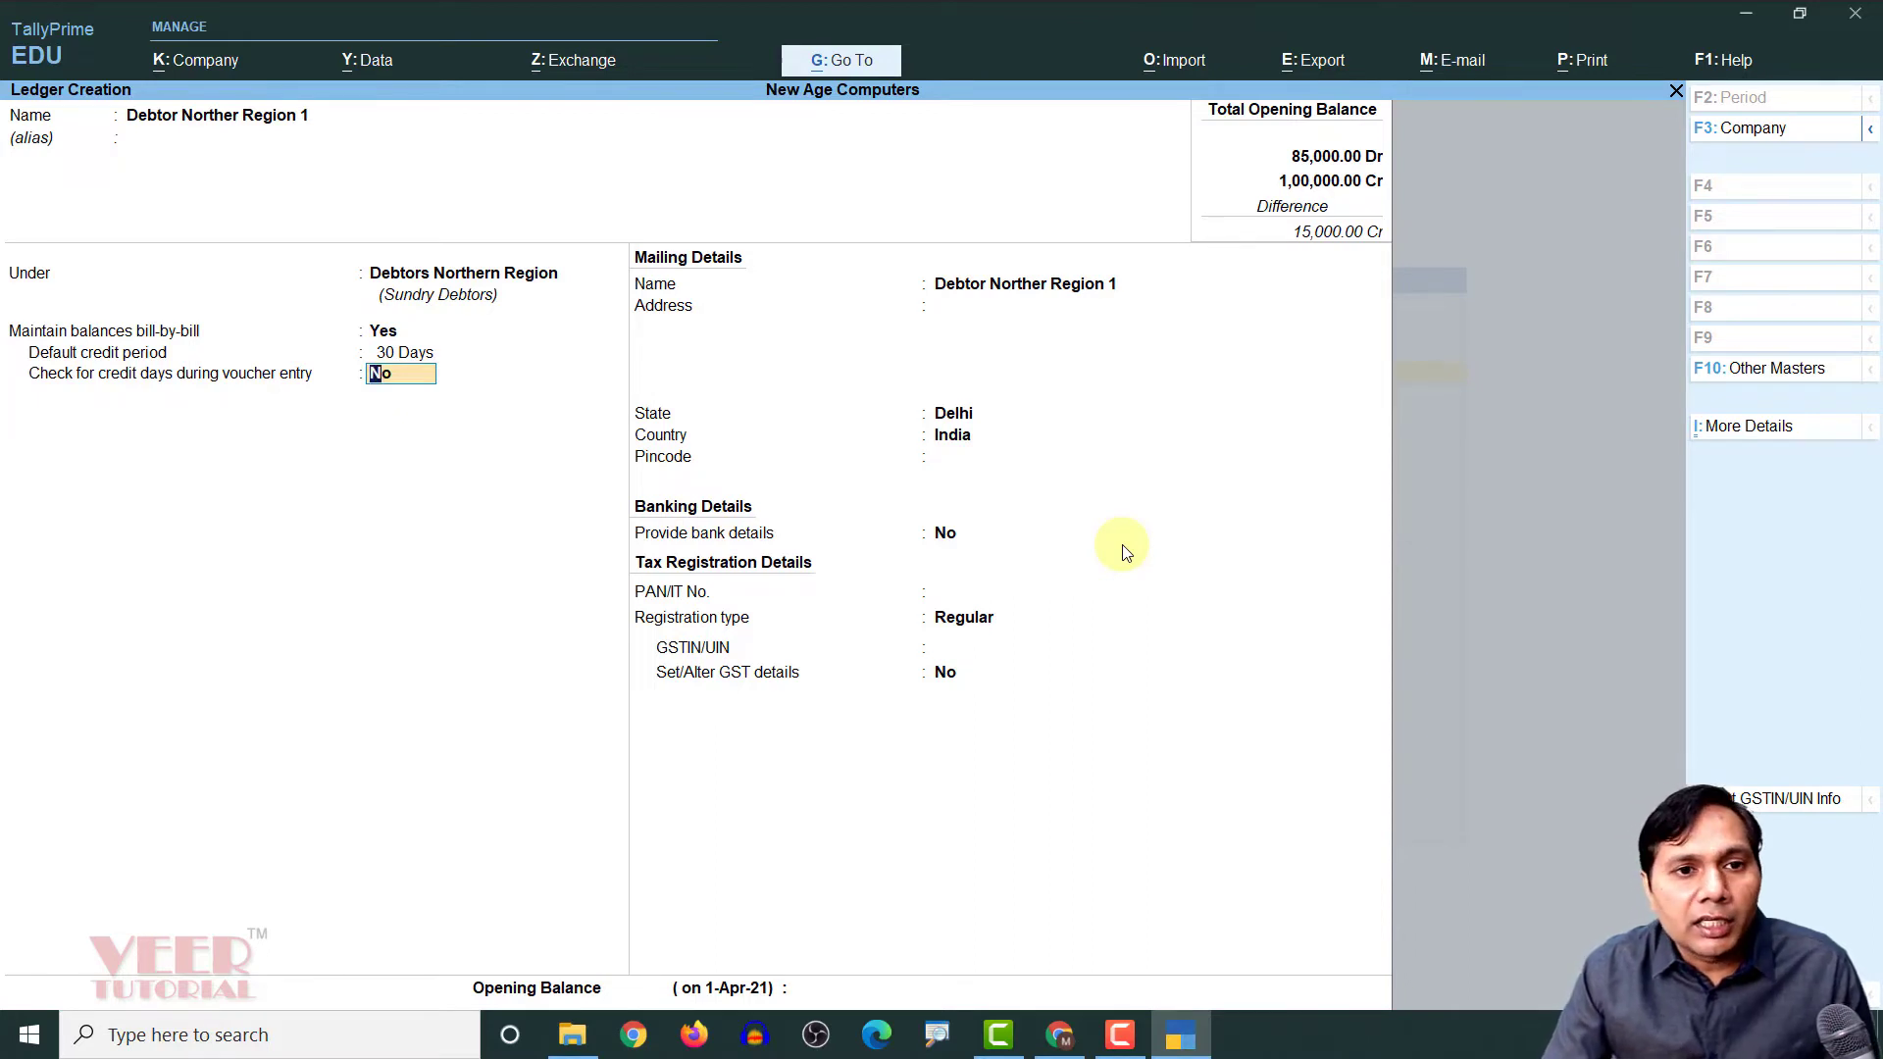
{"action": "key", "text": "Up"}
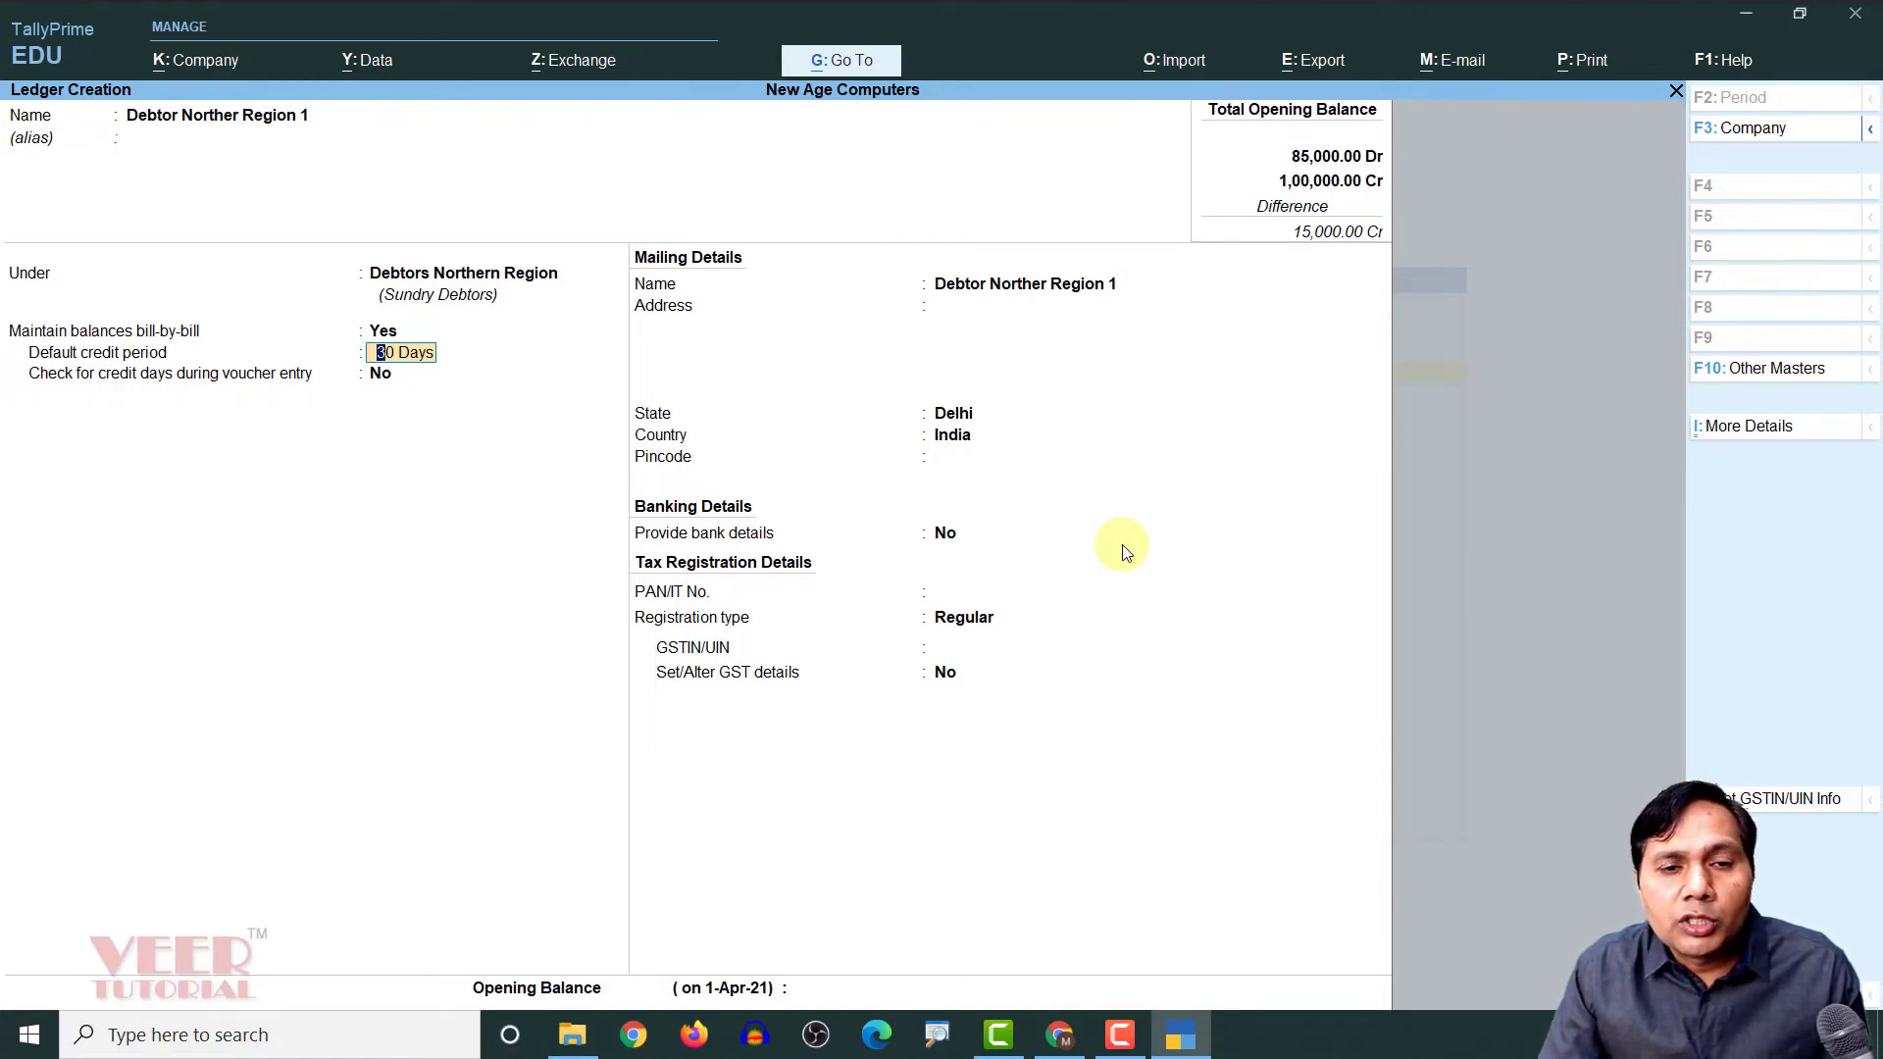
{"action": "key", "text": "Return"}
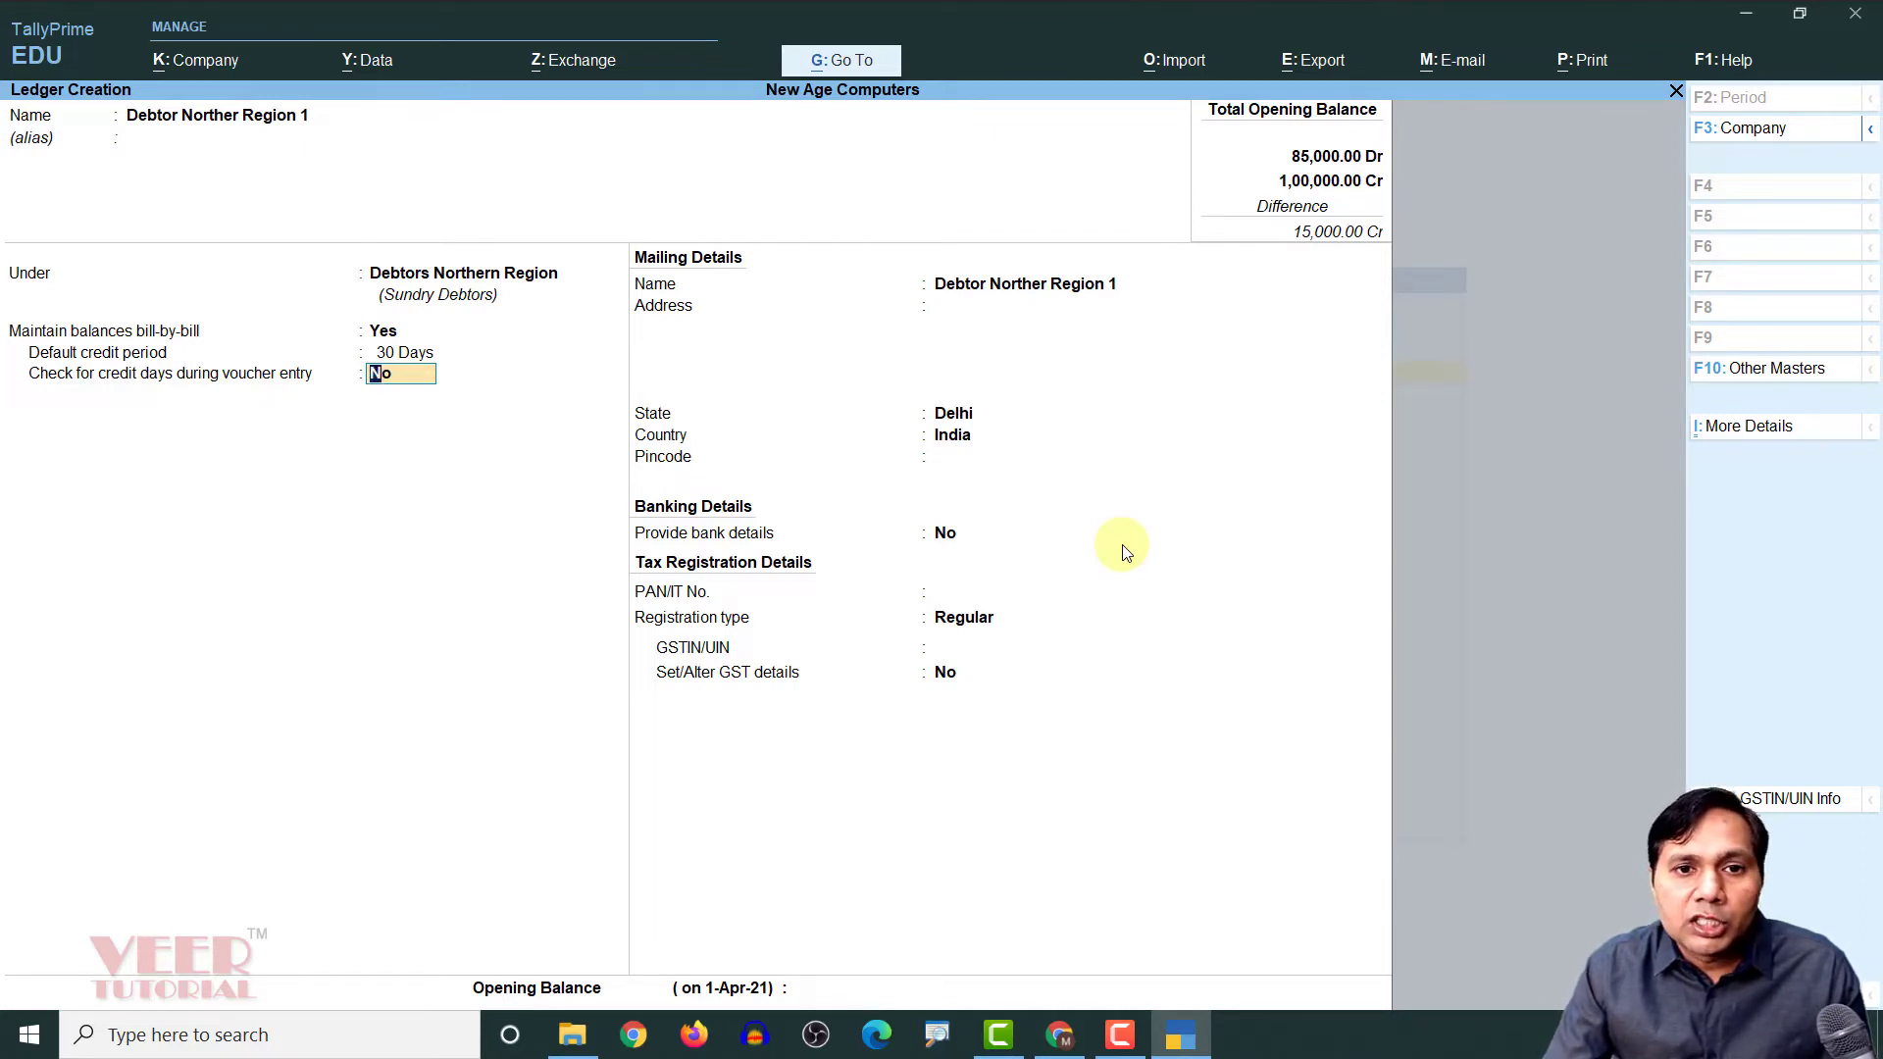
{"action": "key", "text": "Return"}
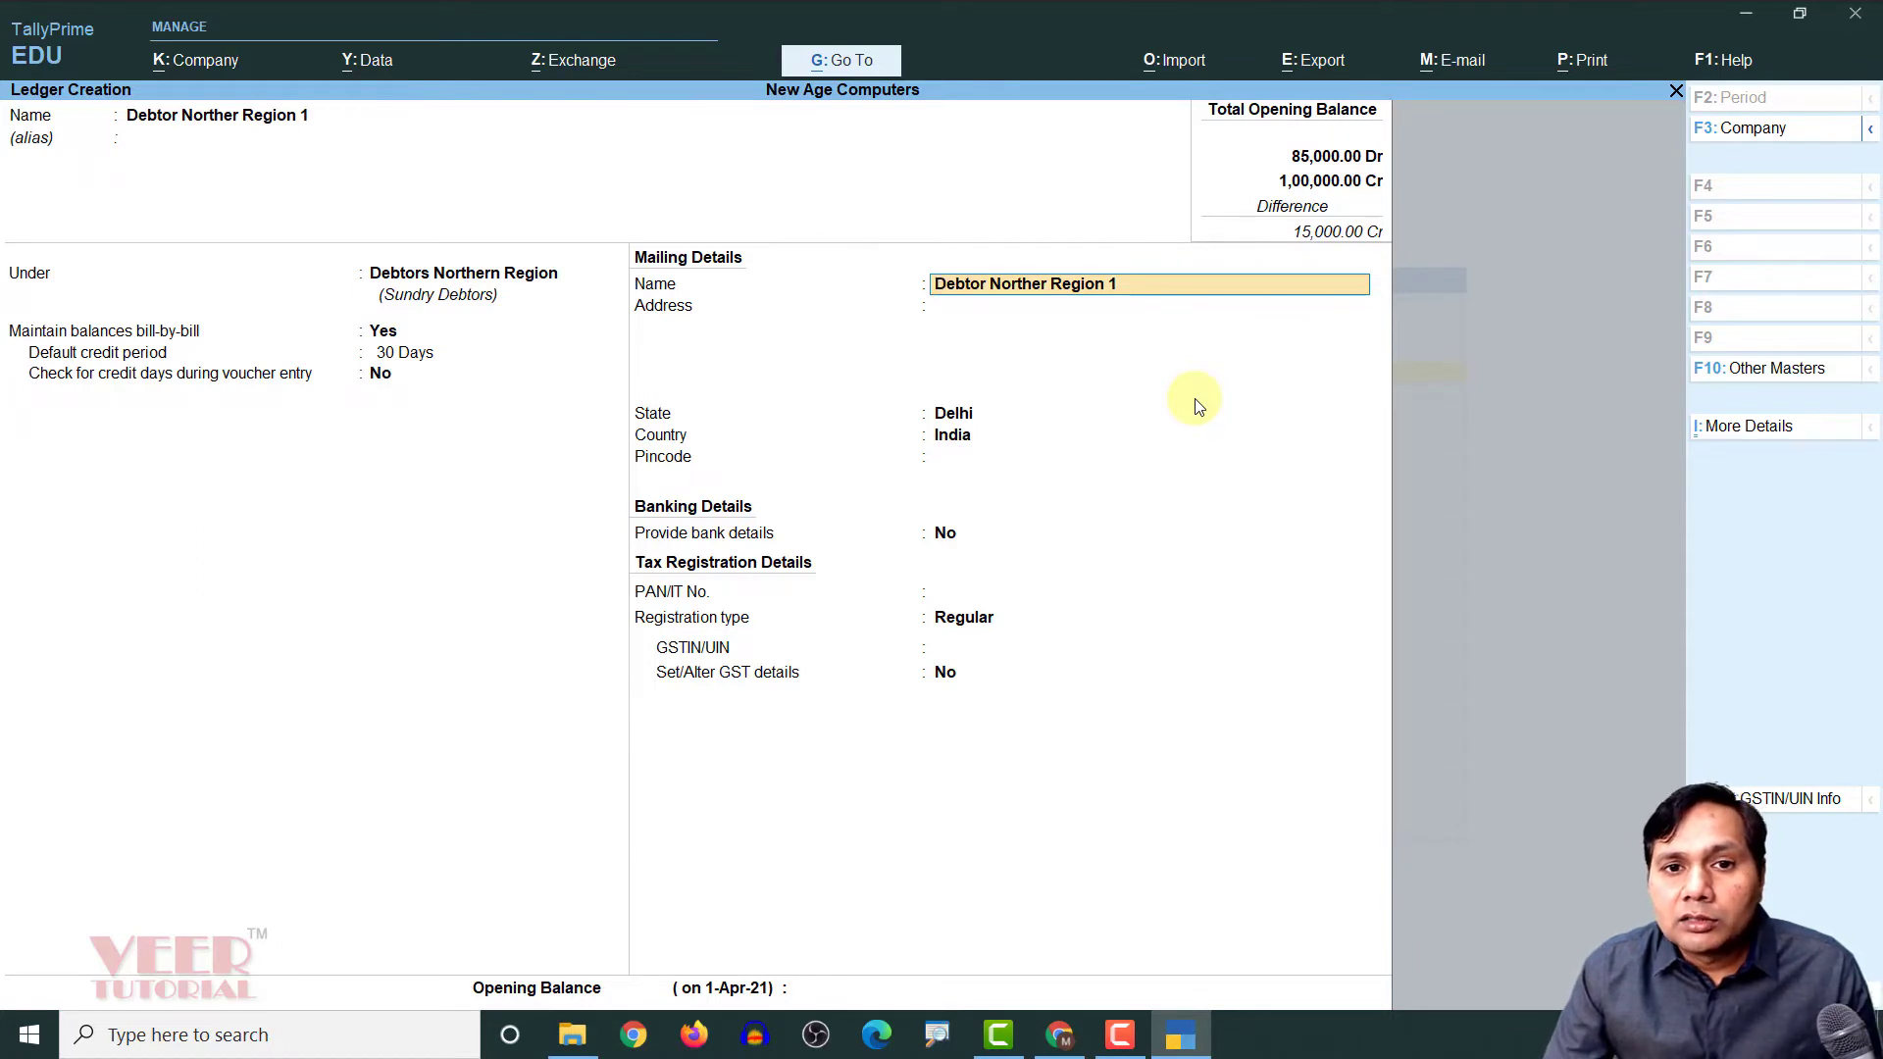
Correct the ledger name to "Debtor Northern Region 1"
{"action": "left_click", "coordinate": [235, 117]}
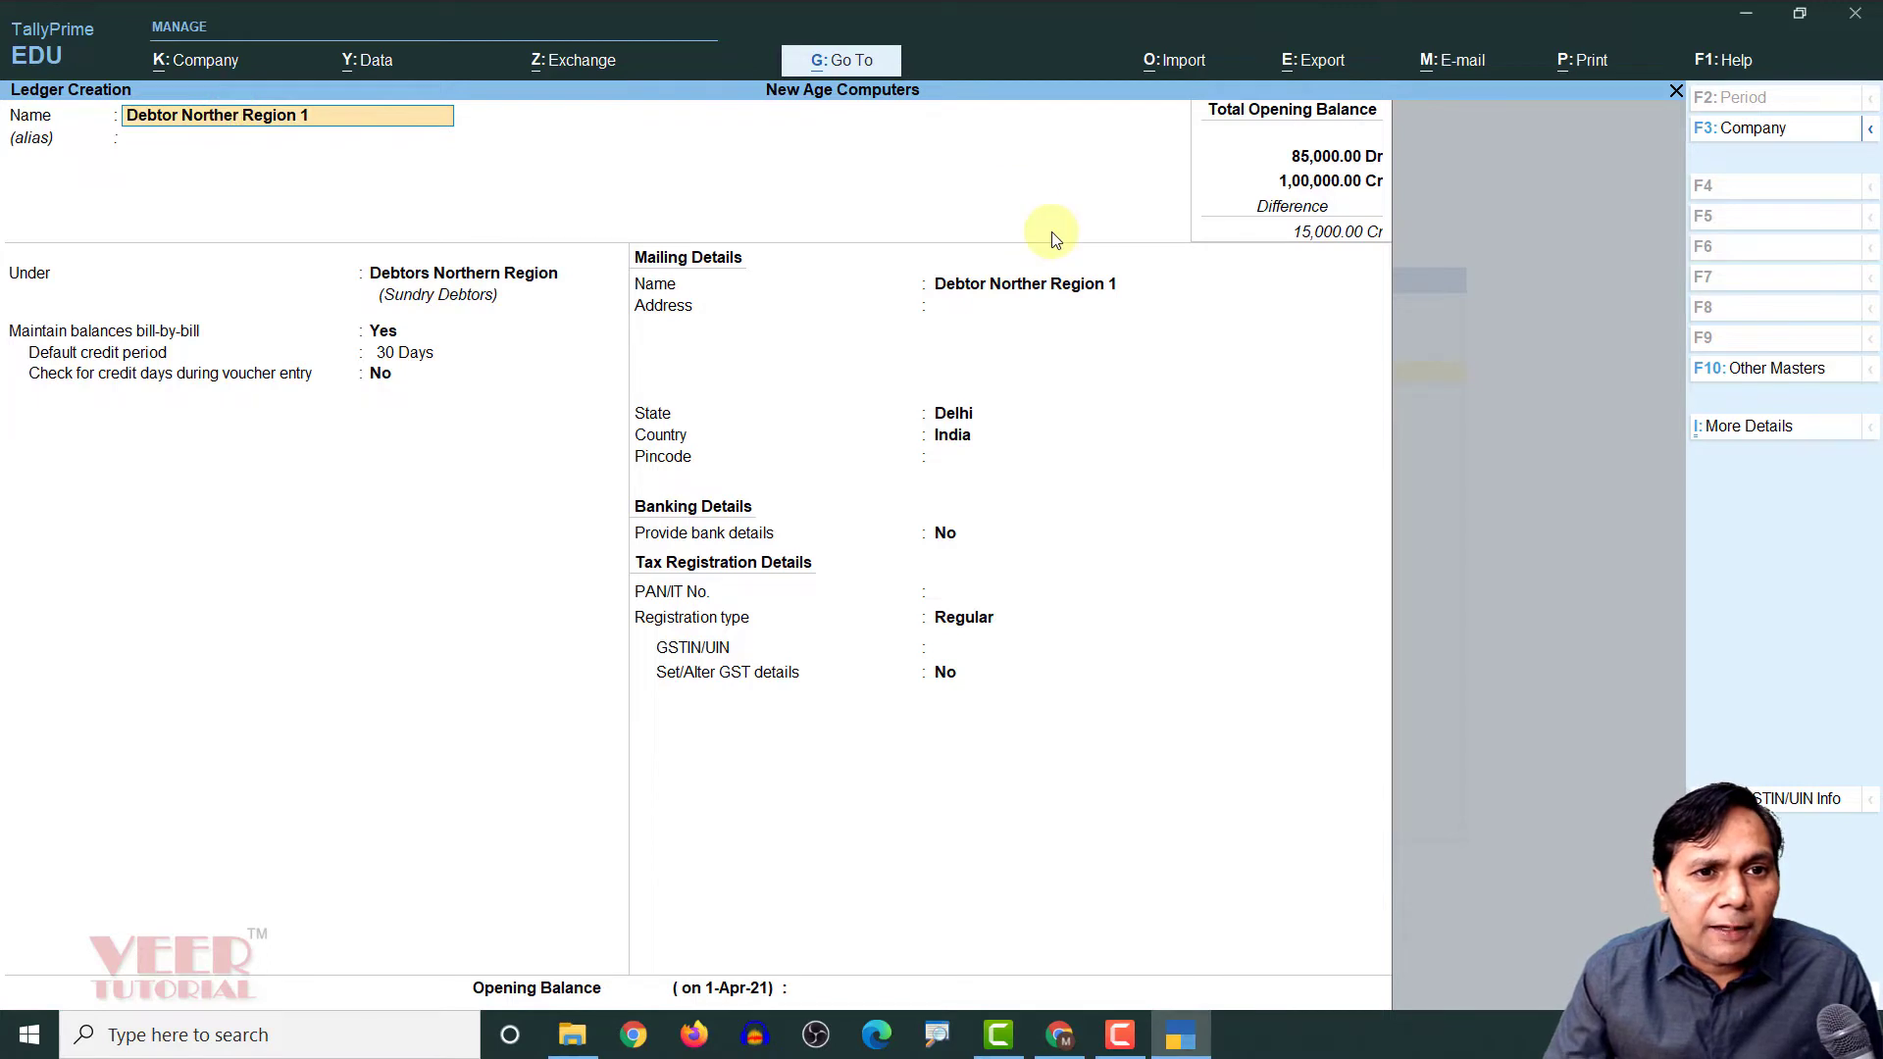
{"action": "key", "text": "ctrl+Right"}
{"action": "key", "text": "ctrl+Right"}
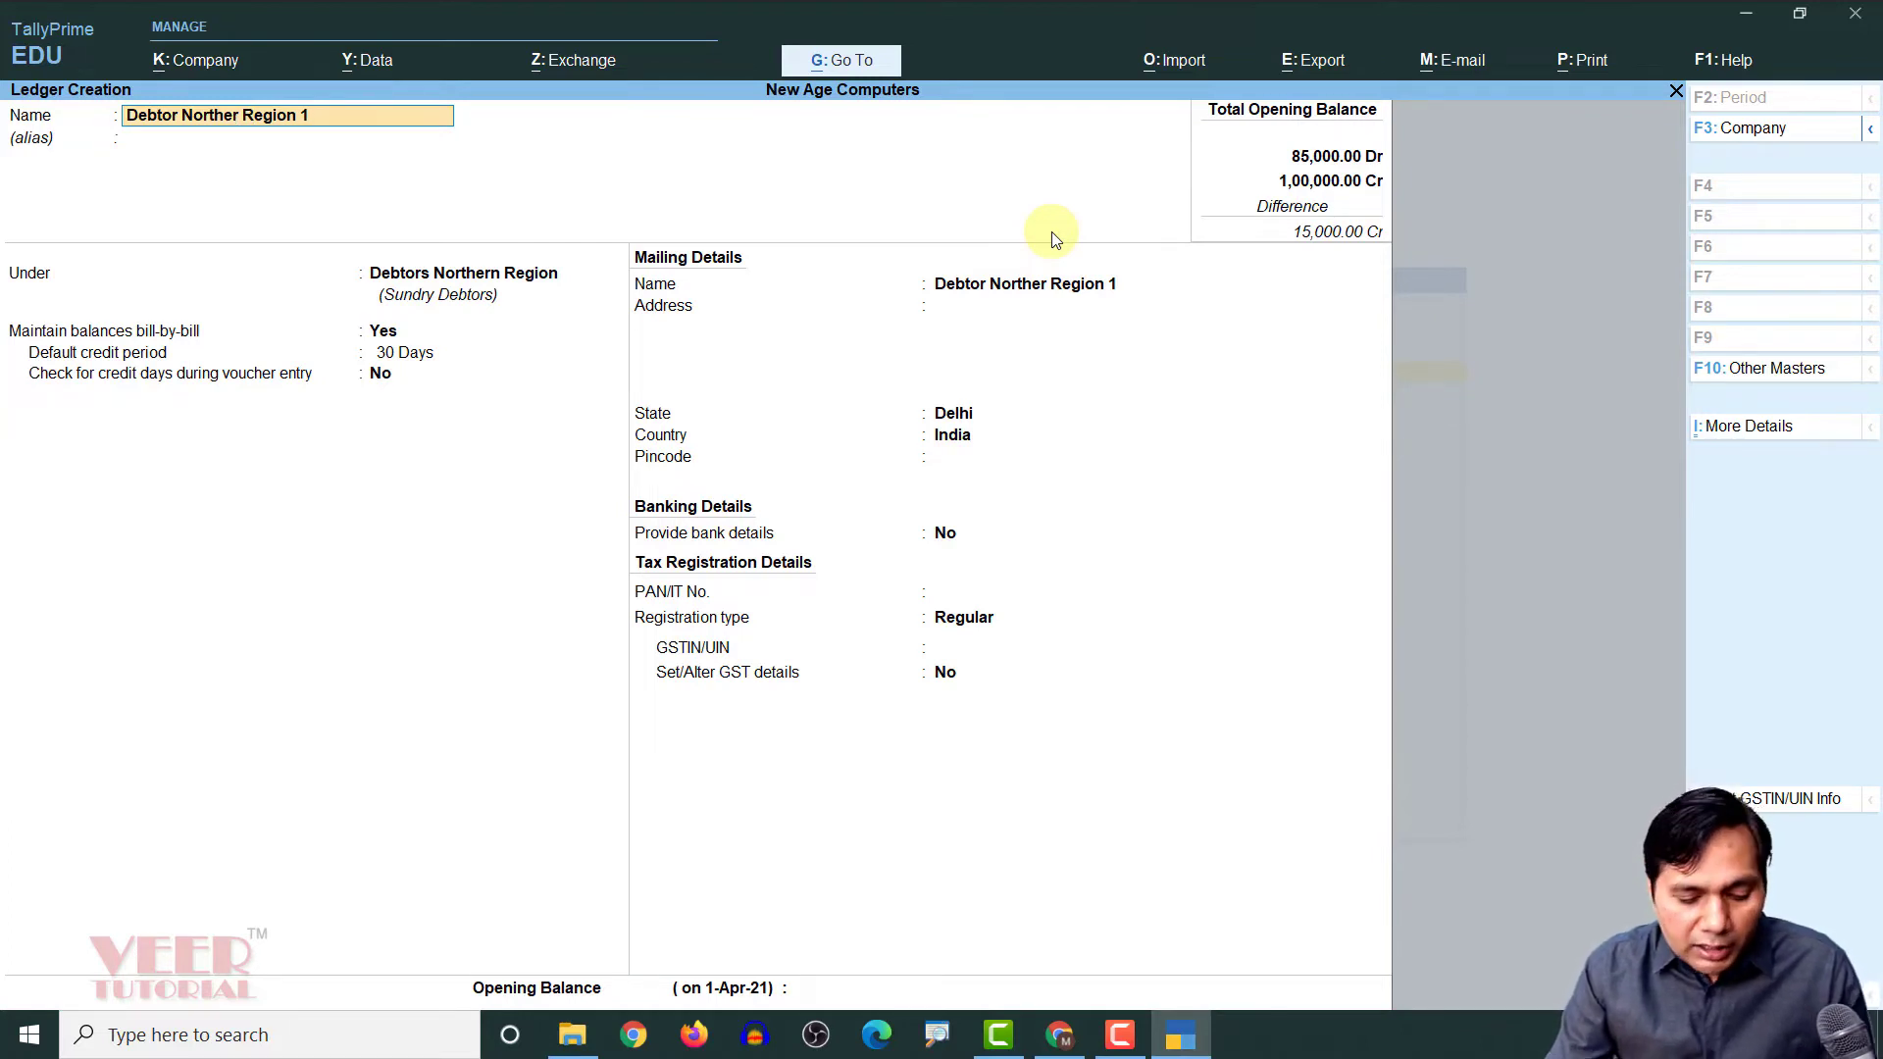
{"action": "type", "text": "n"}
{"action": "key", "text": "Return"}
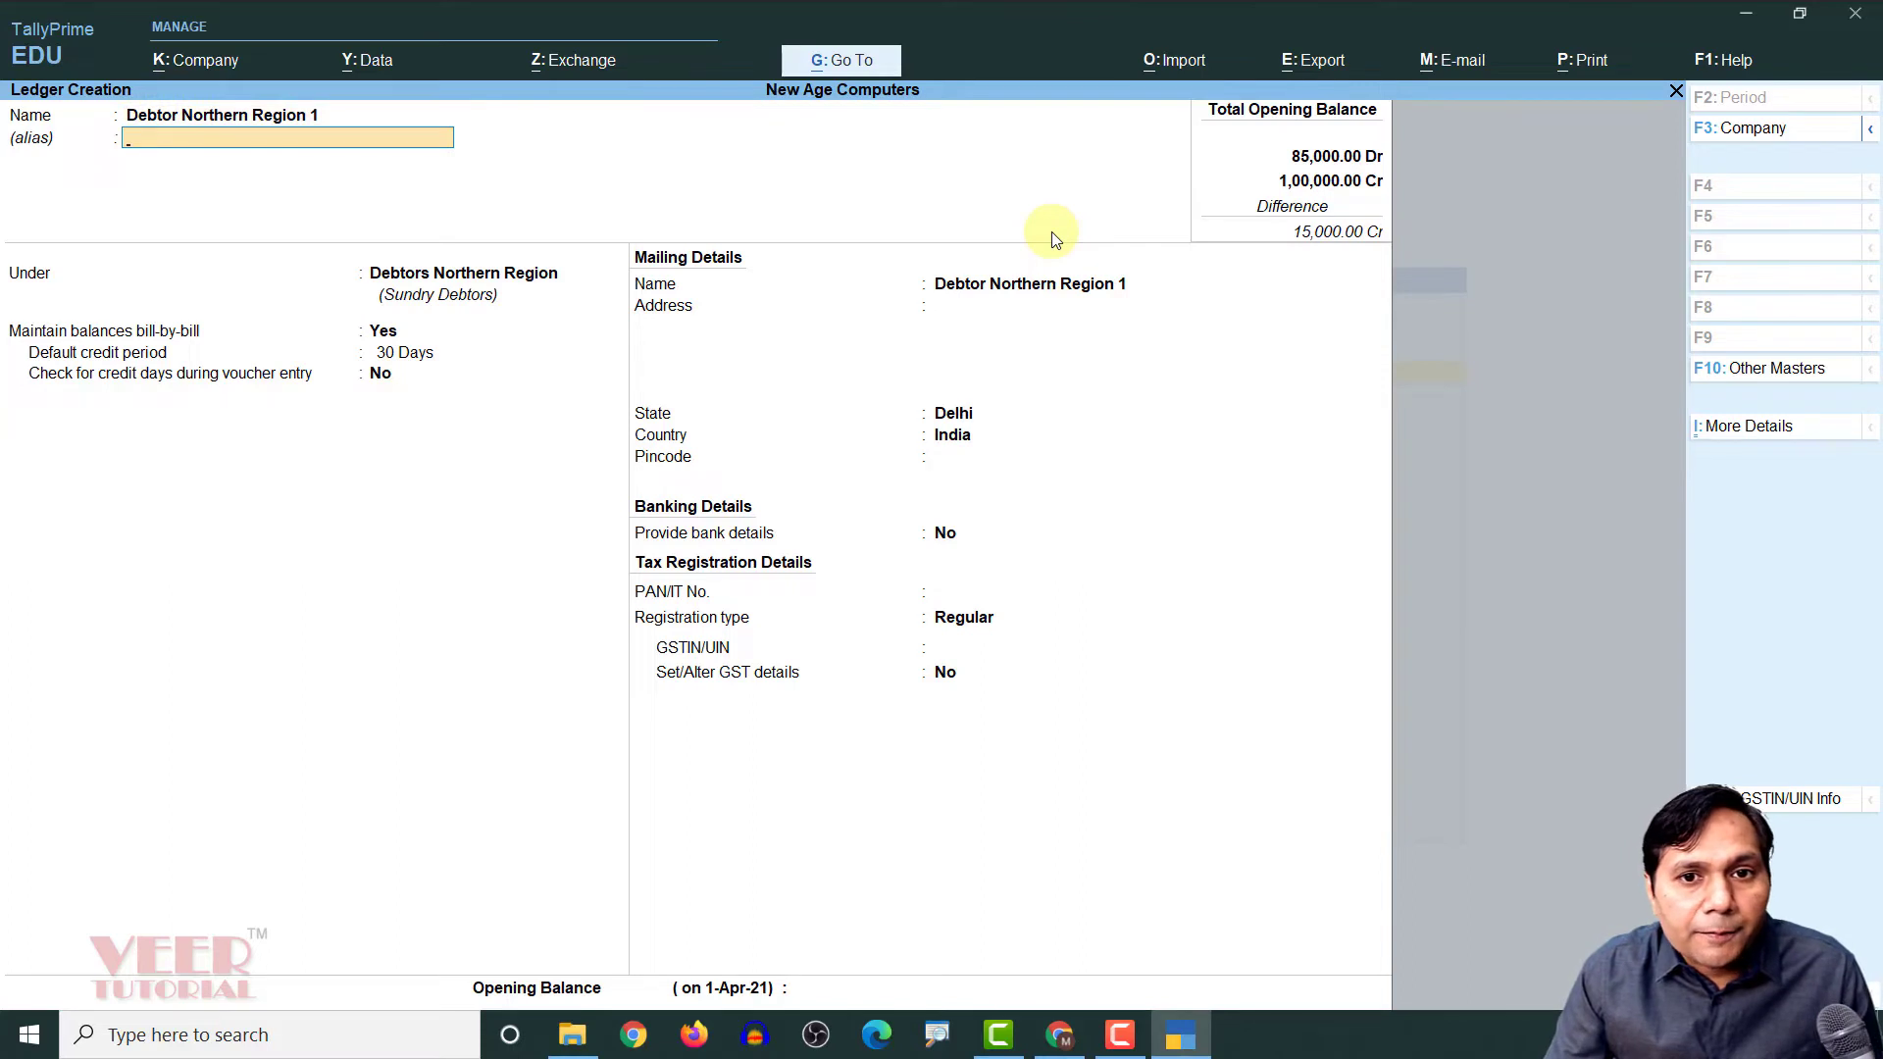
Change the mailing name to "Debtor Northern Region One Pvt Ltd"
{"action": "left_click", "coordinate": [1017, 300]}
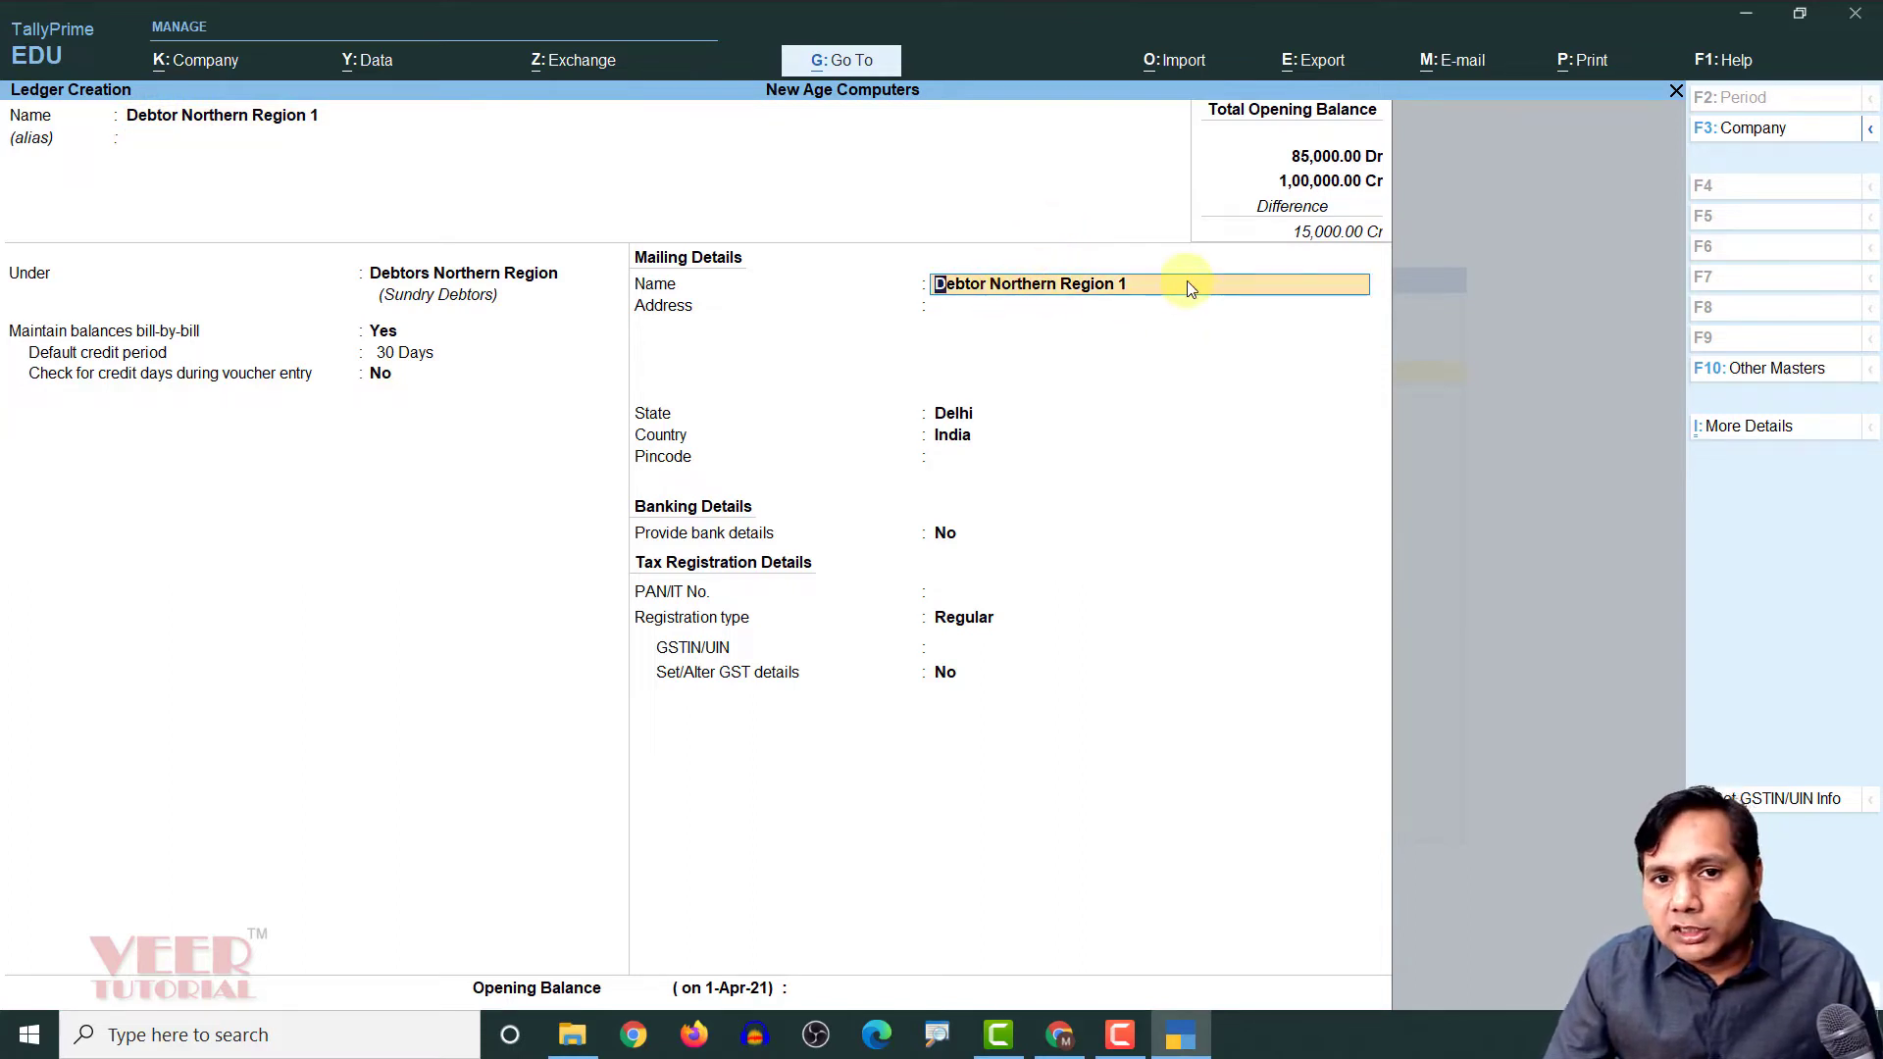
{"action": "type", "text": "One Pvt Ltd"}
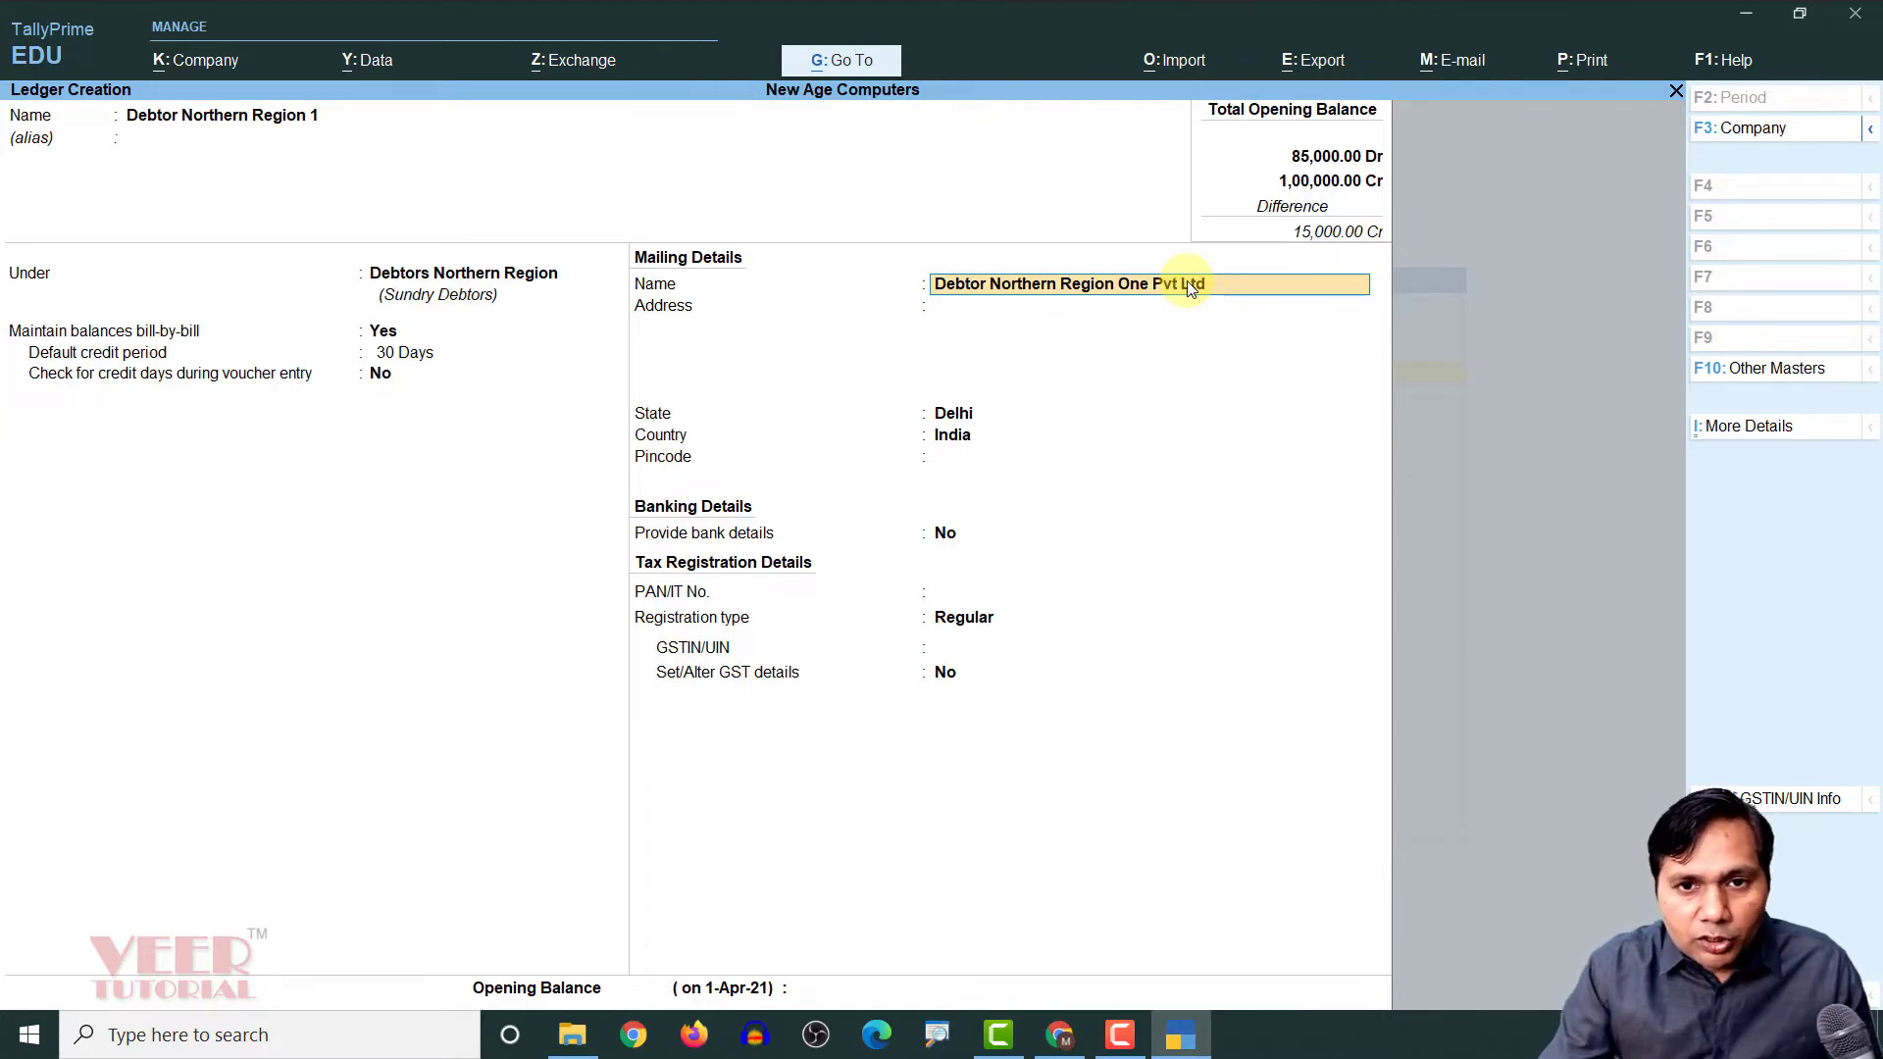
{"action": "key", "text": "Return"}
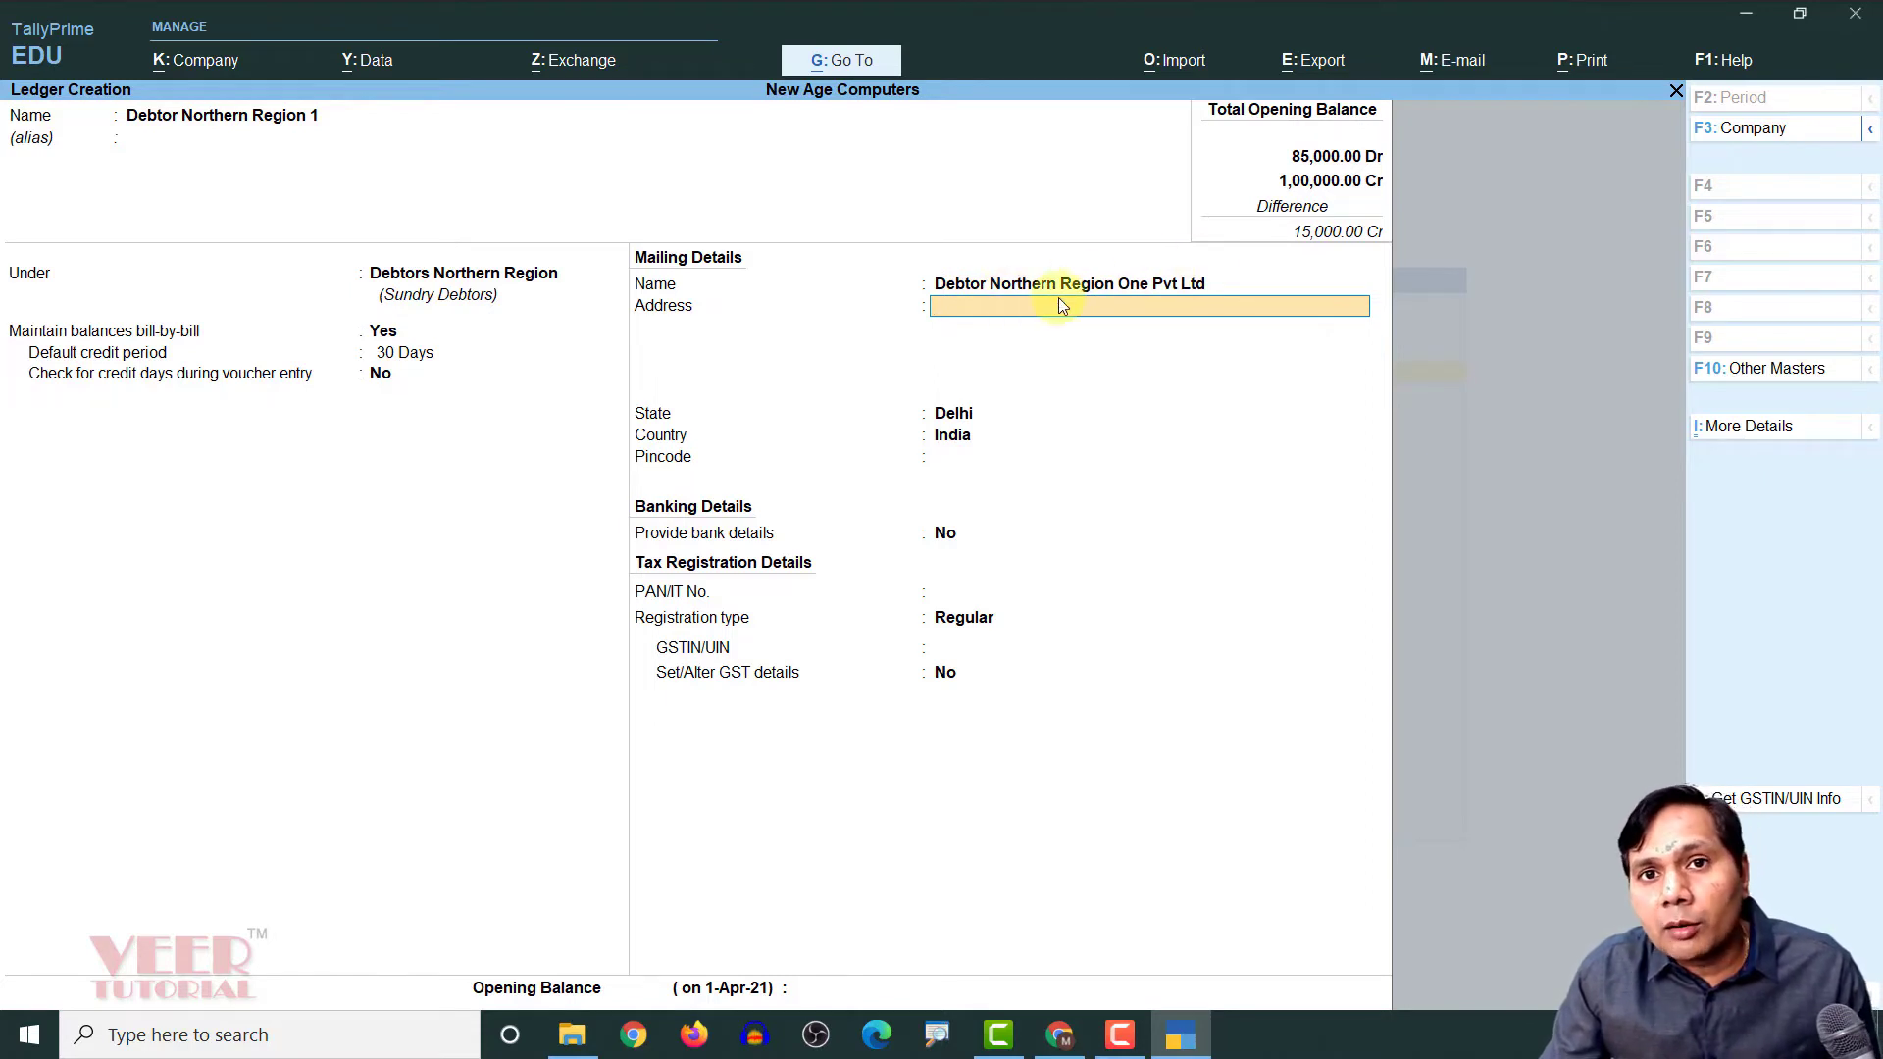
Enter the debtor's street address and city on two lines of the mailing address
{"action": "type", "text": "456"}
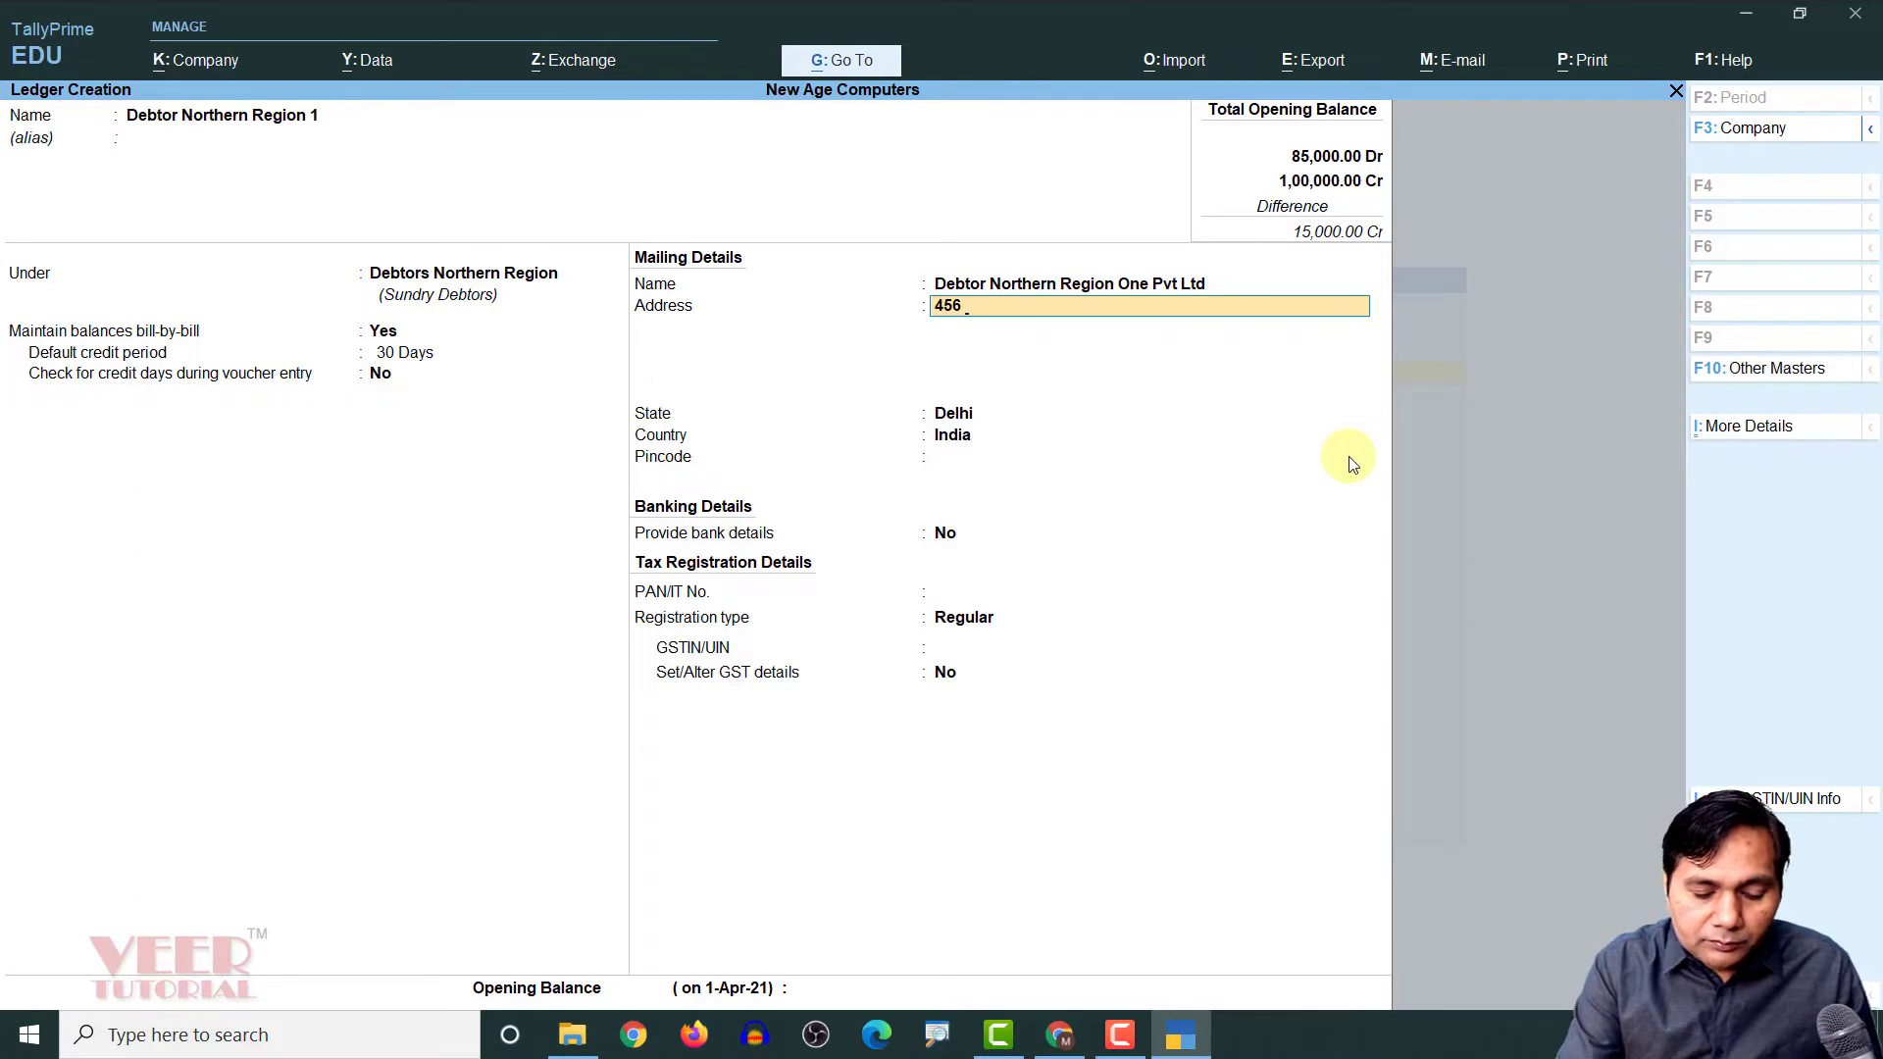
{"action": "type", "text": " Nehru Ground"}
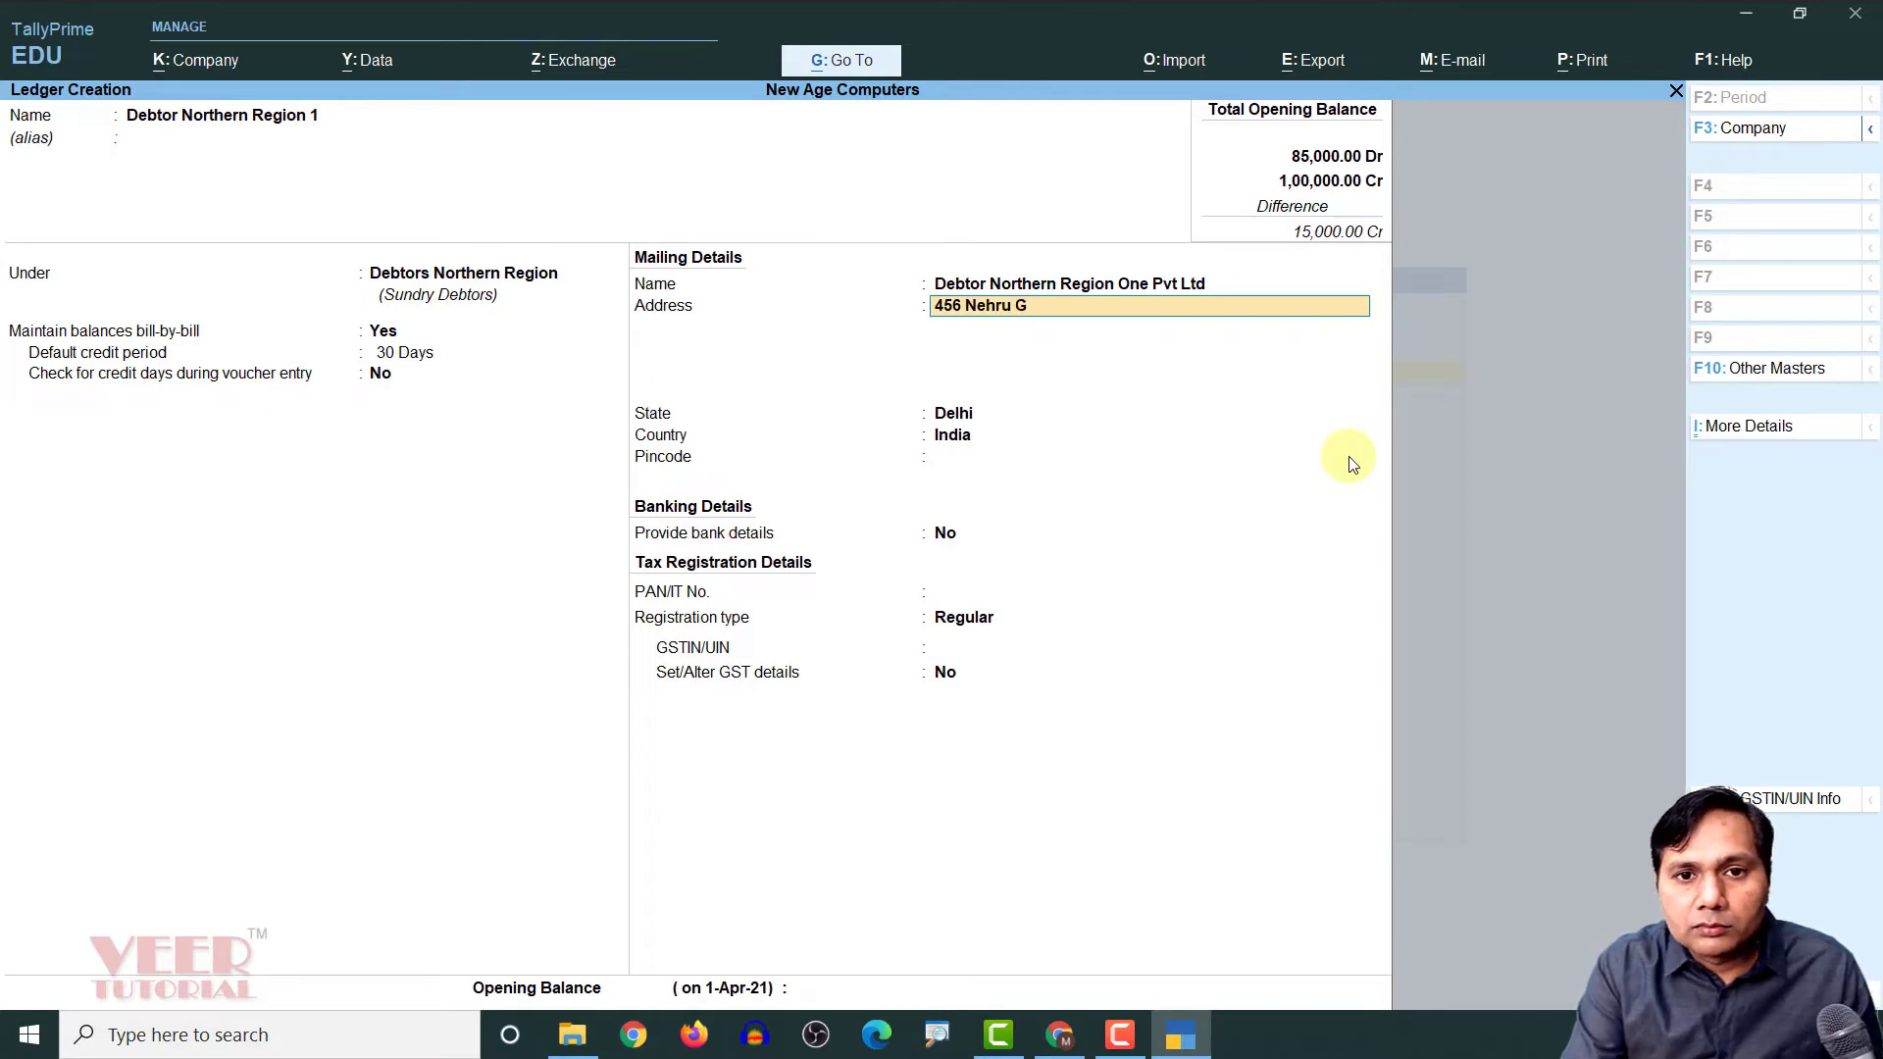
{"action": "key", "text": "Return"}
{"action": "type", "text": "Faridabad"}
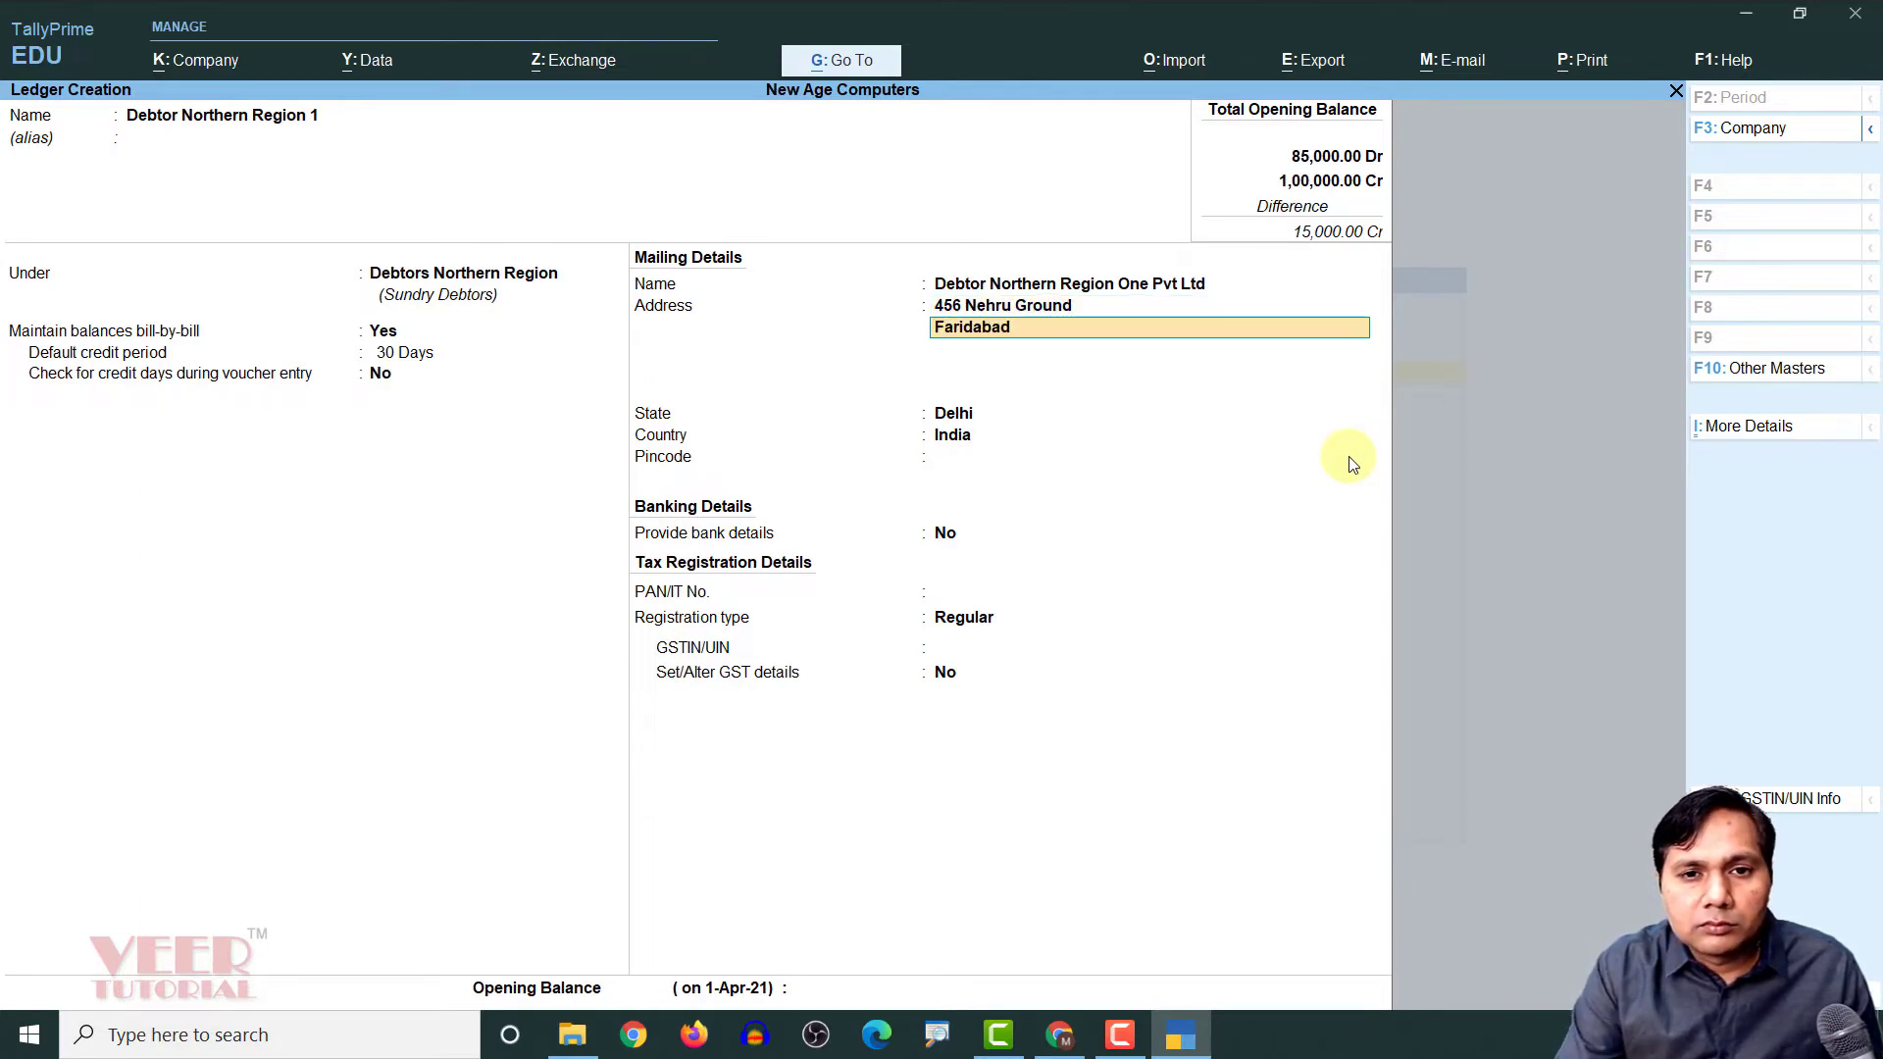
{"action": "key", "text": "Return"}
{"action": "key", "text": "Return"}
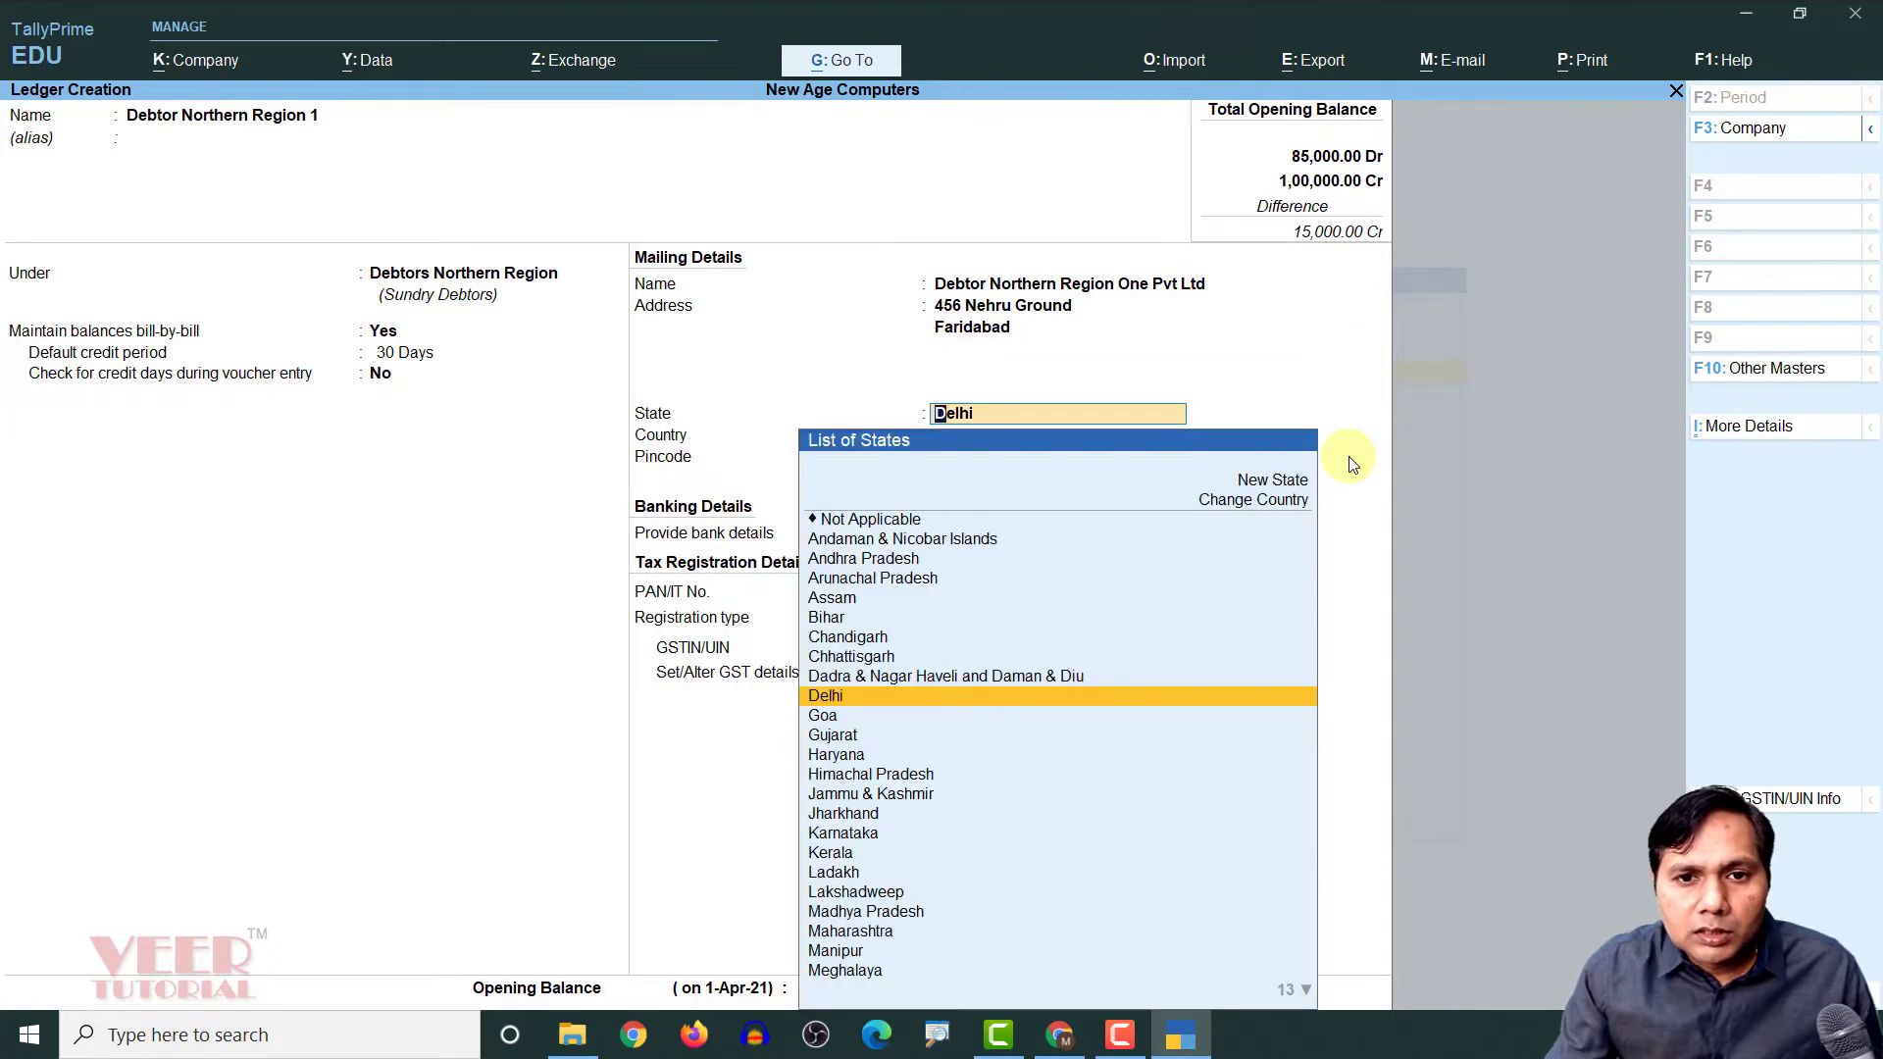
Change the mailing state to Haryana and enter the debtor's postal pincode
{"action": "type", "text": "Har"}
{"action": "key", "text": "Return"}
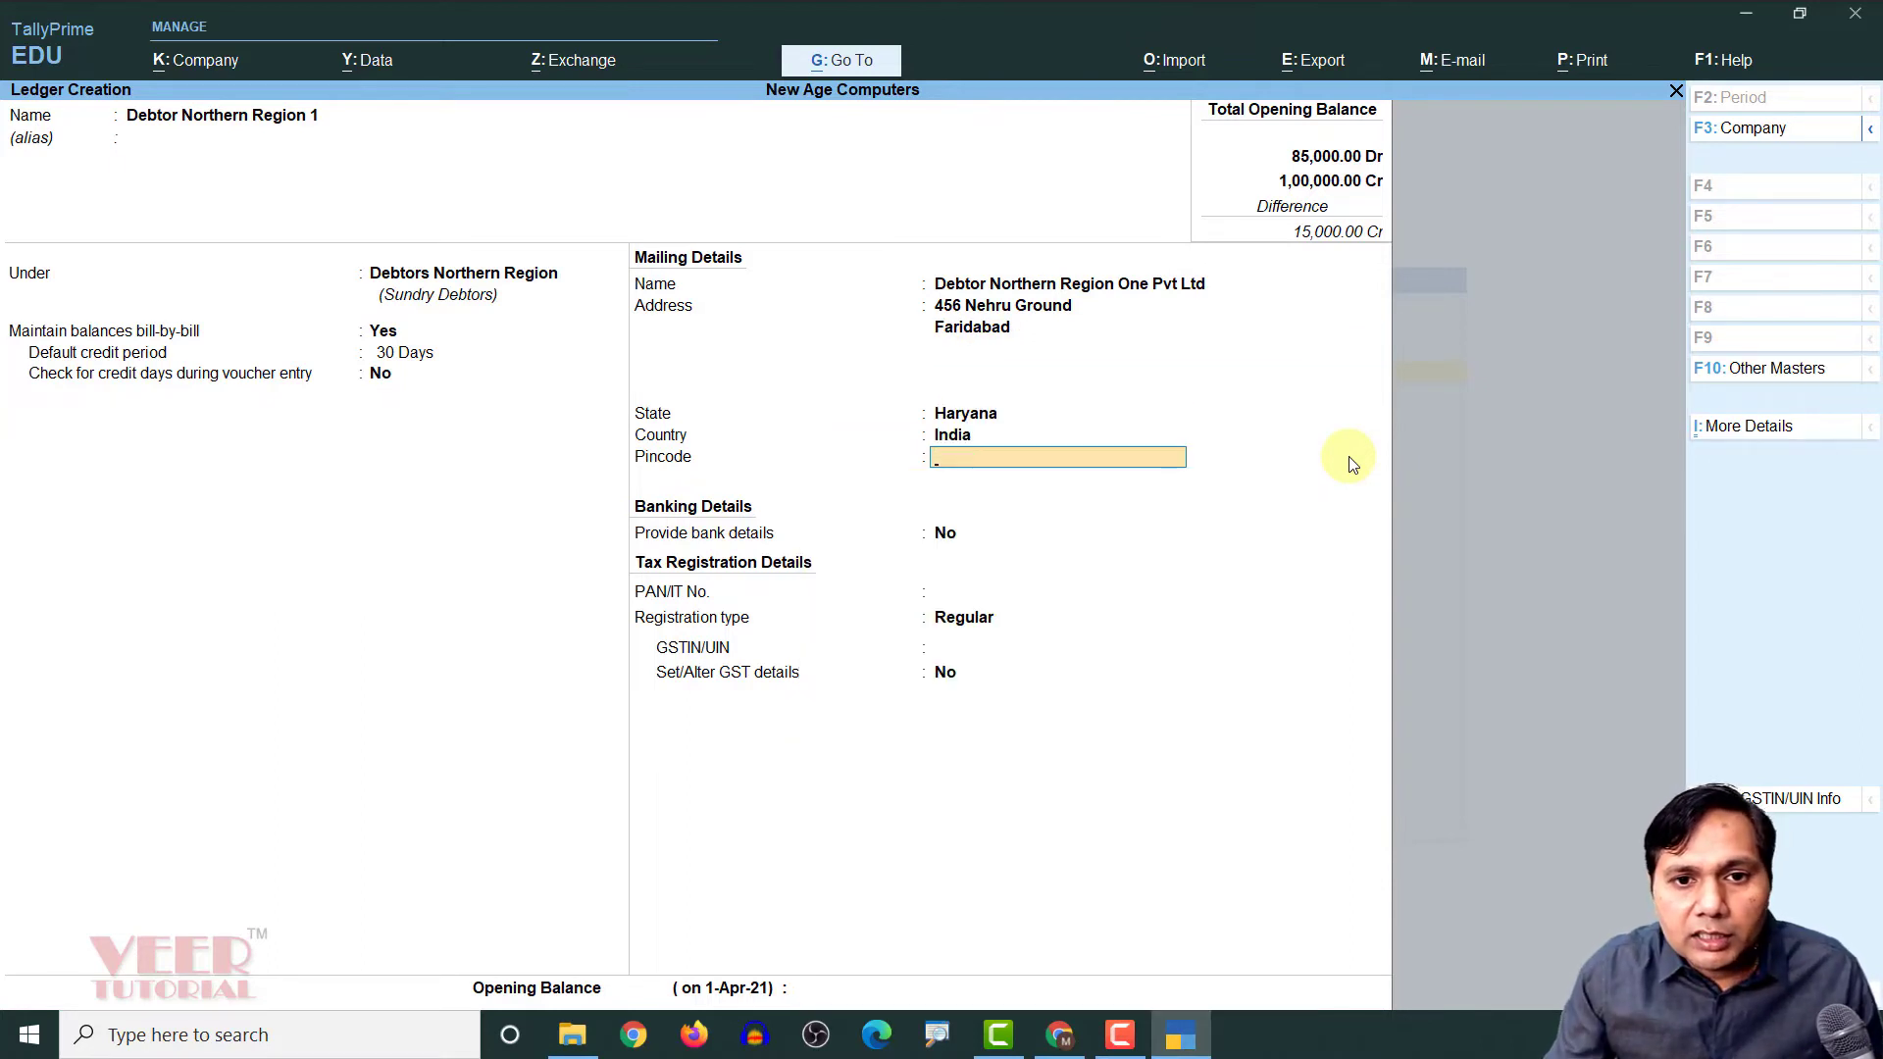
{"action": "type", "text": "125500"}
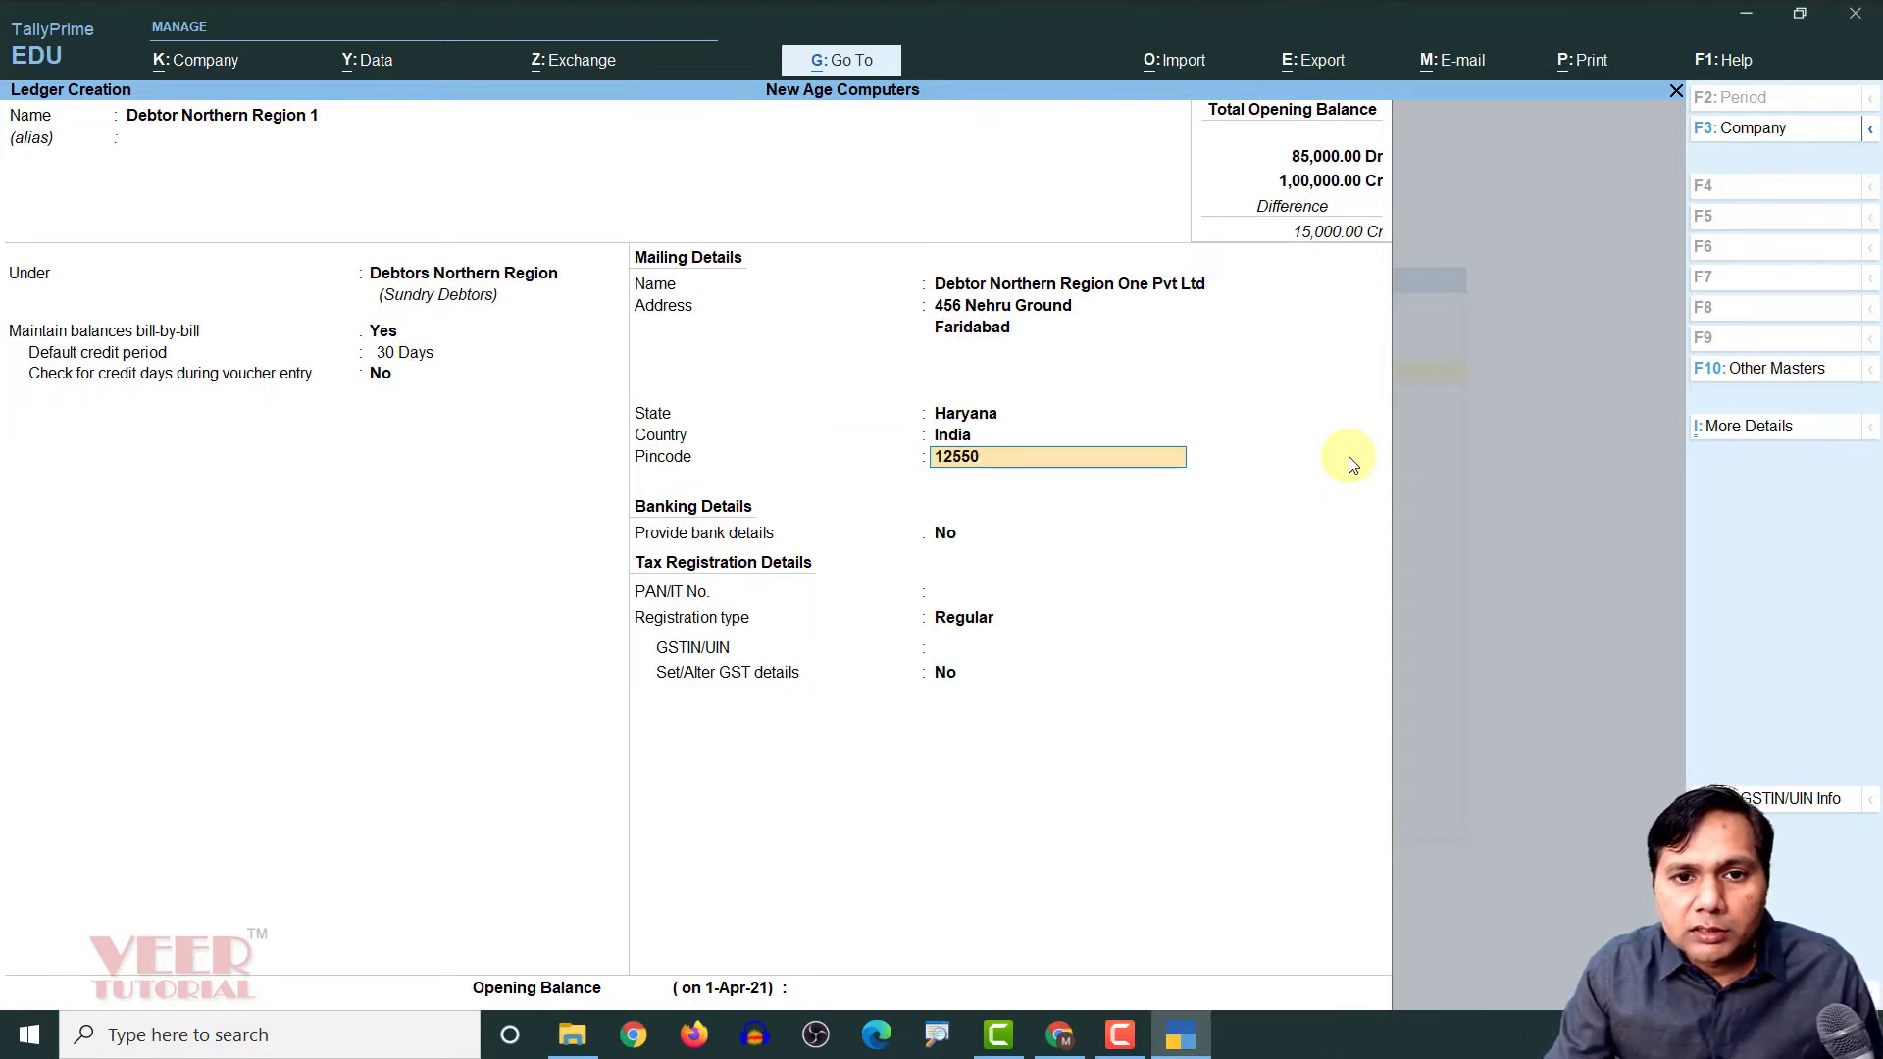
{"action": "key", "text": "Return"}
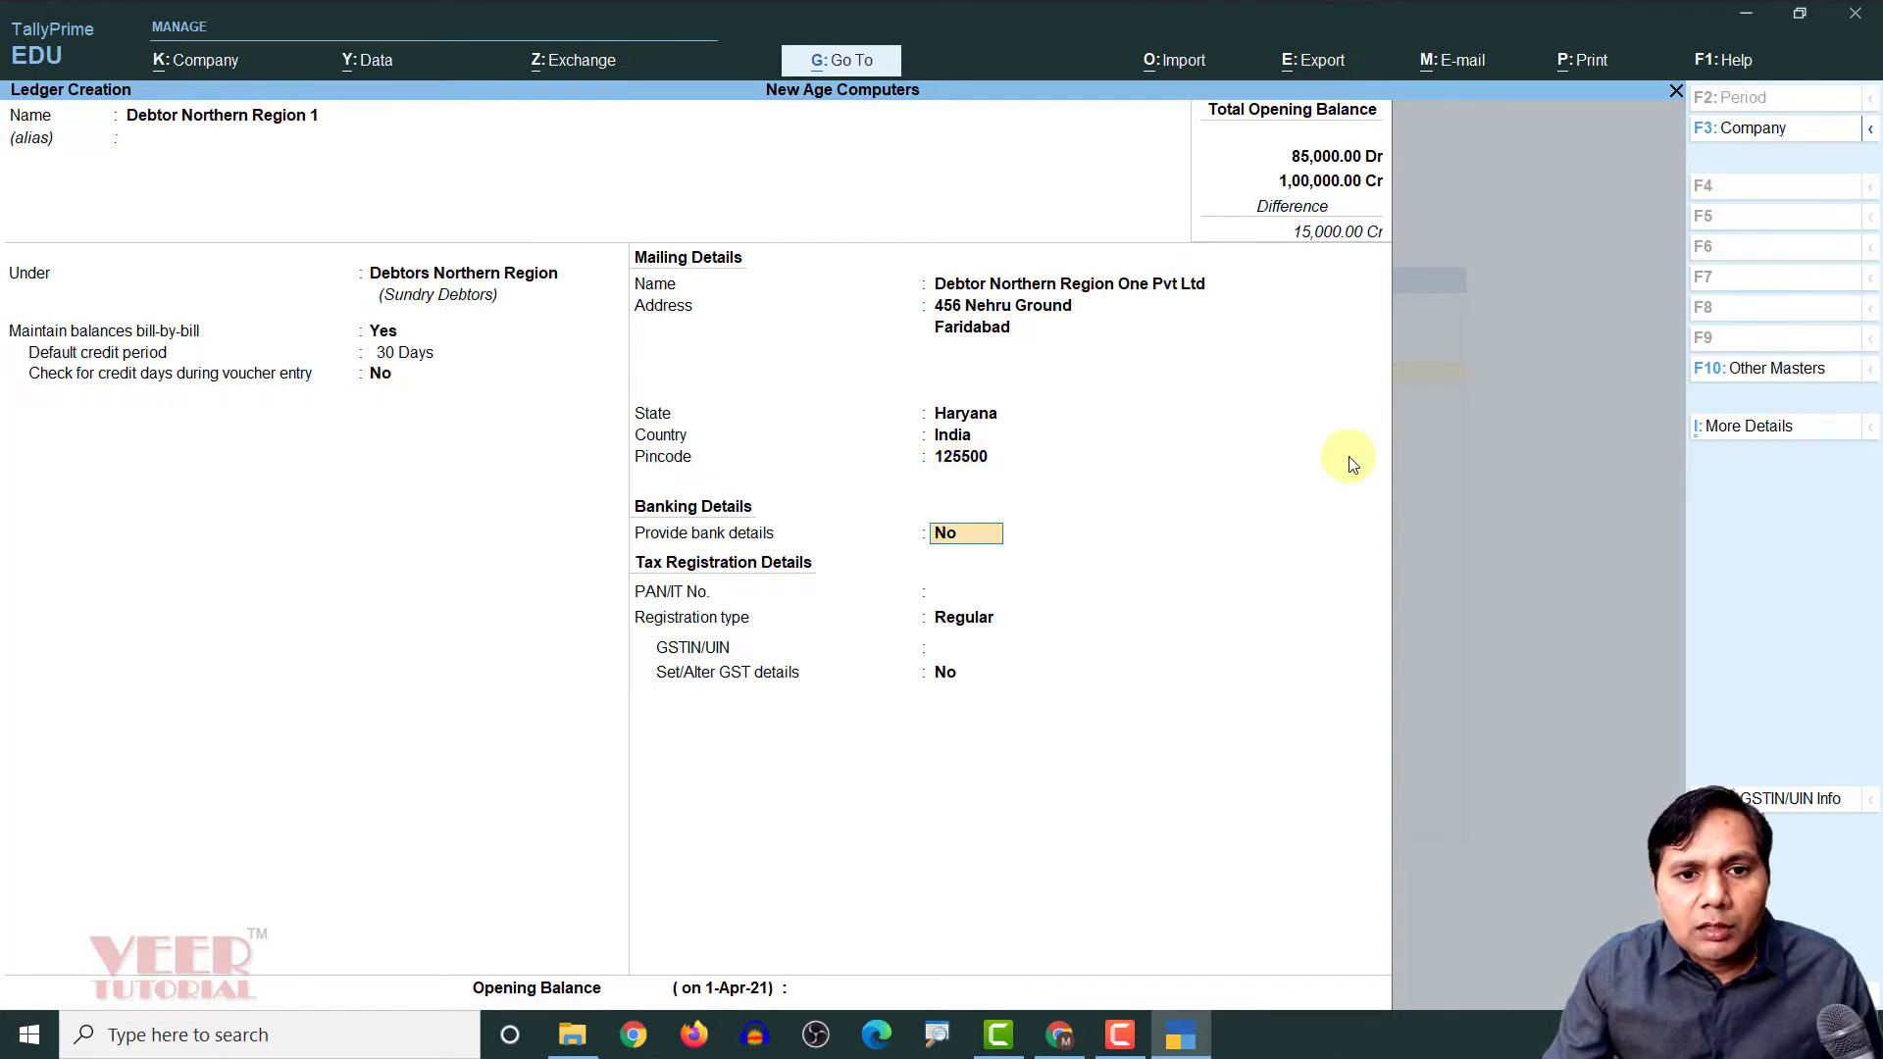
Set the provide bank details option to Yes and end the transaction type list without adding any entry
{"action": "type", "text": "y"}
{"action": "key", "text": "Return"}
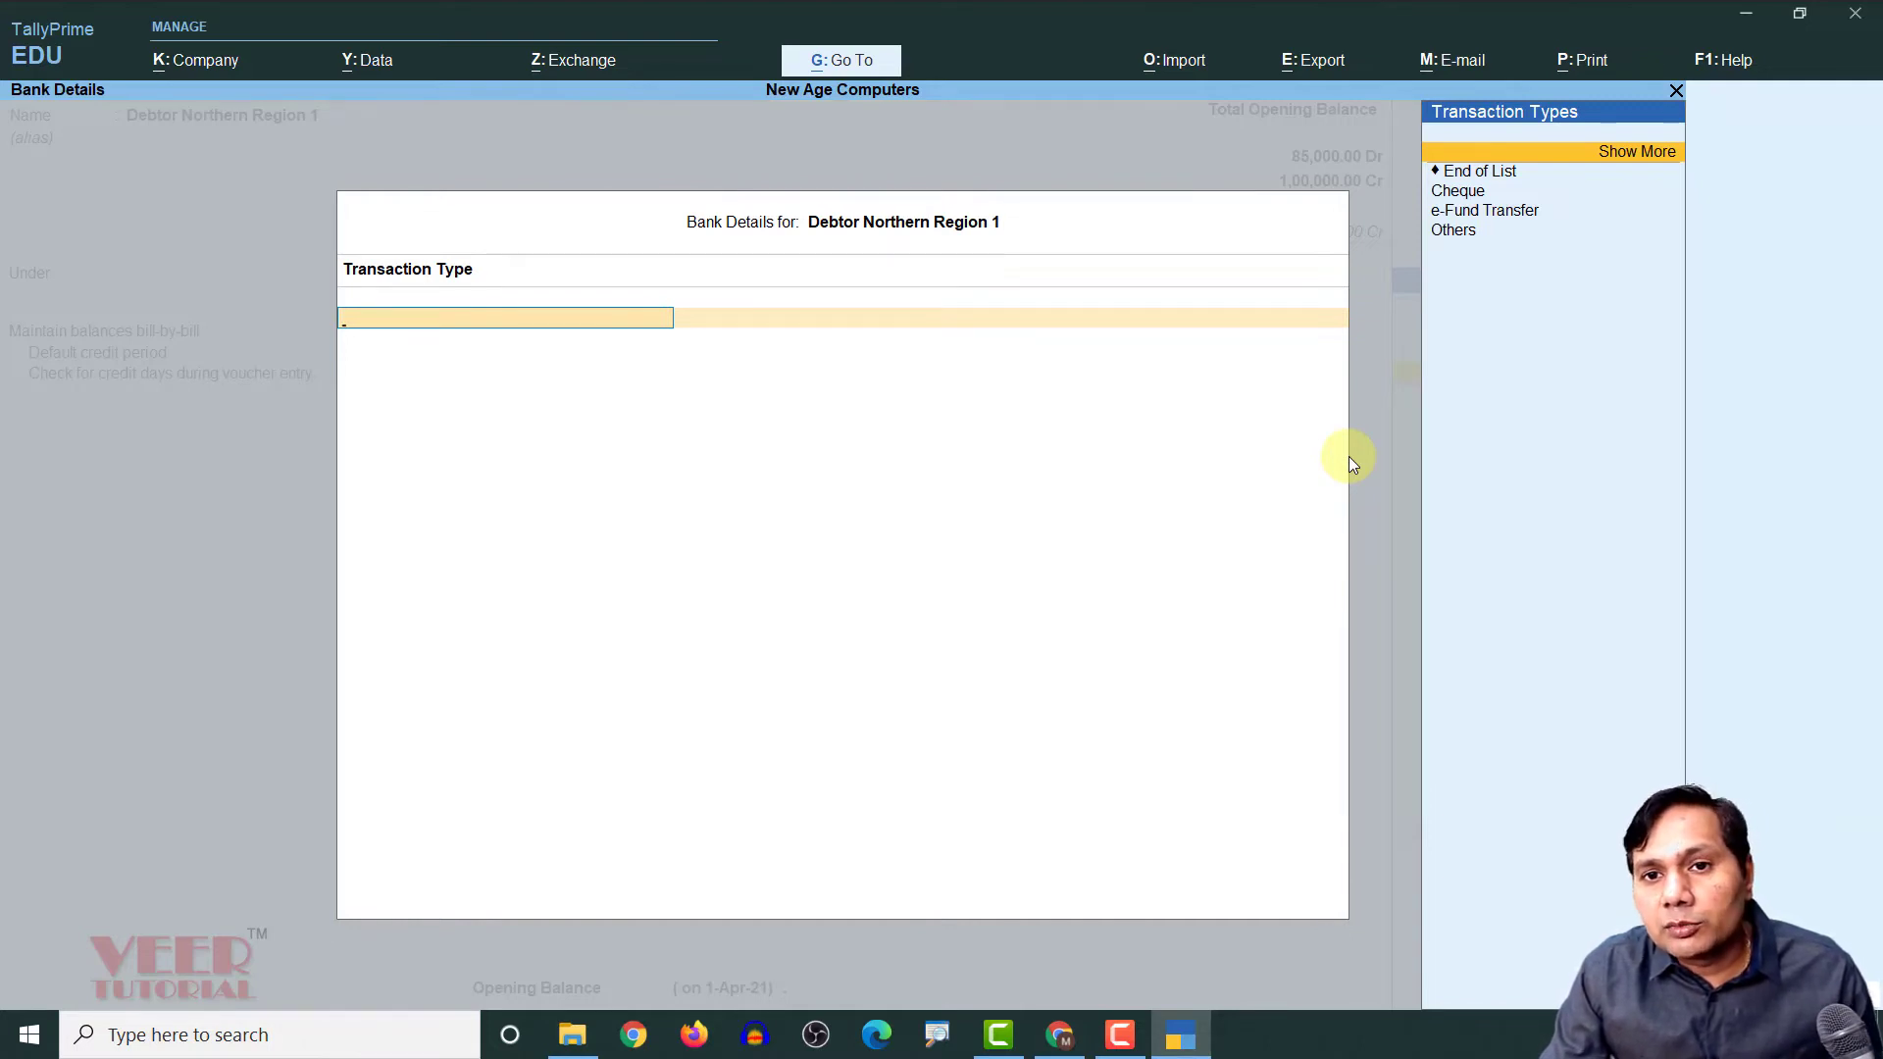
{"action": "key", "text": "Down"}
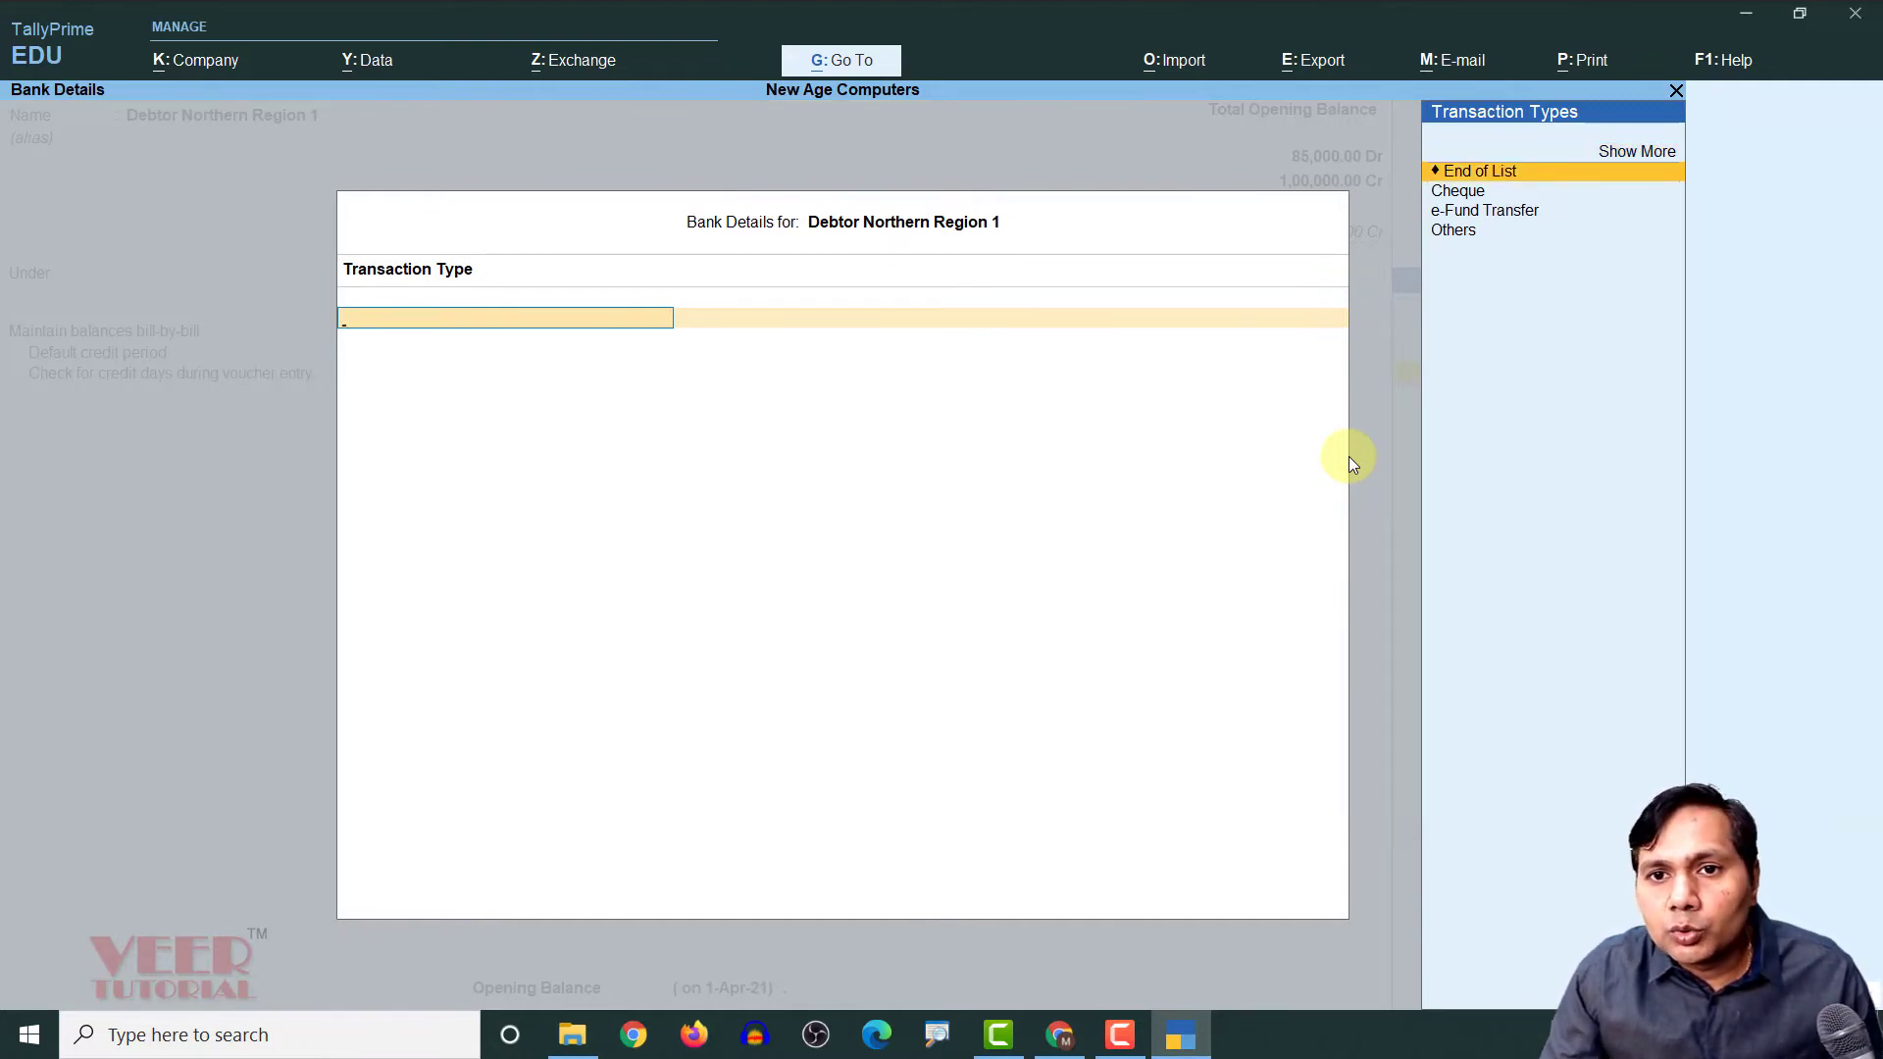
{"action": "key", "text": "Return"}
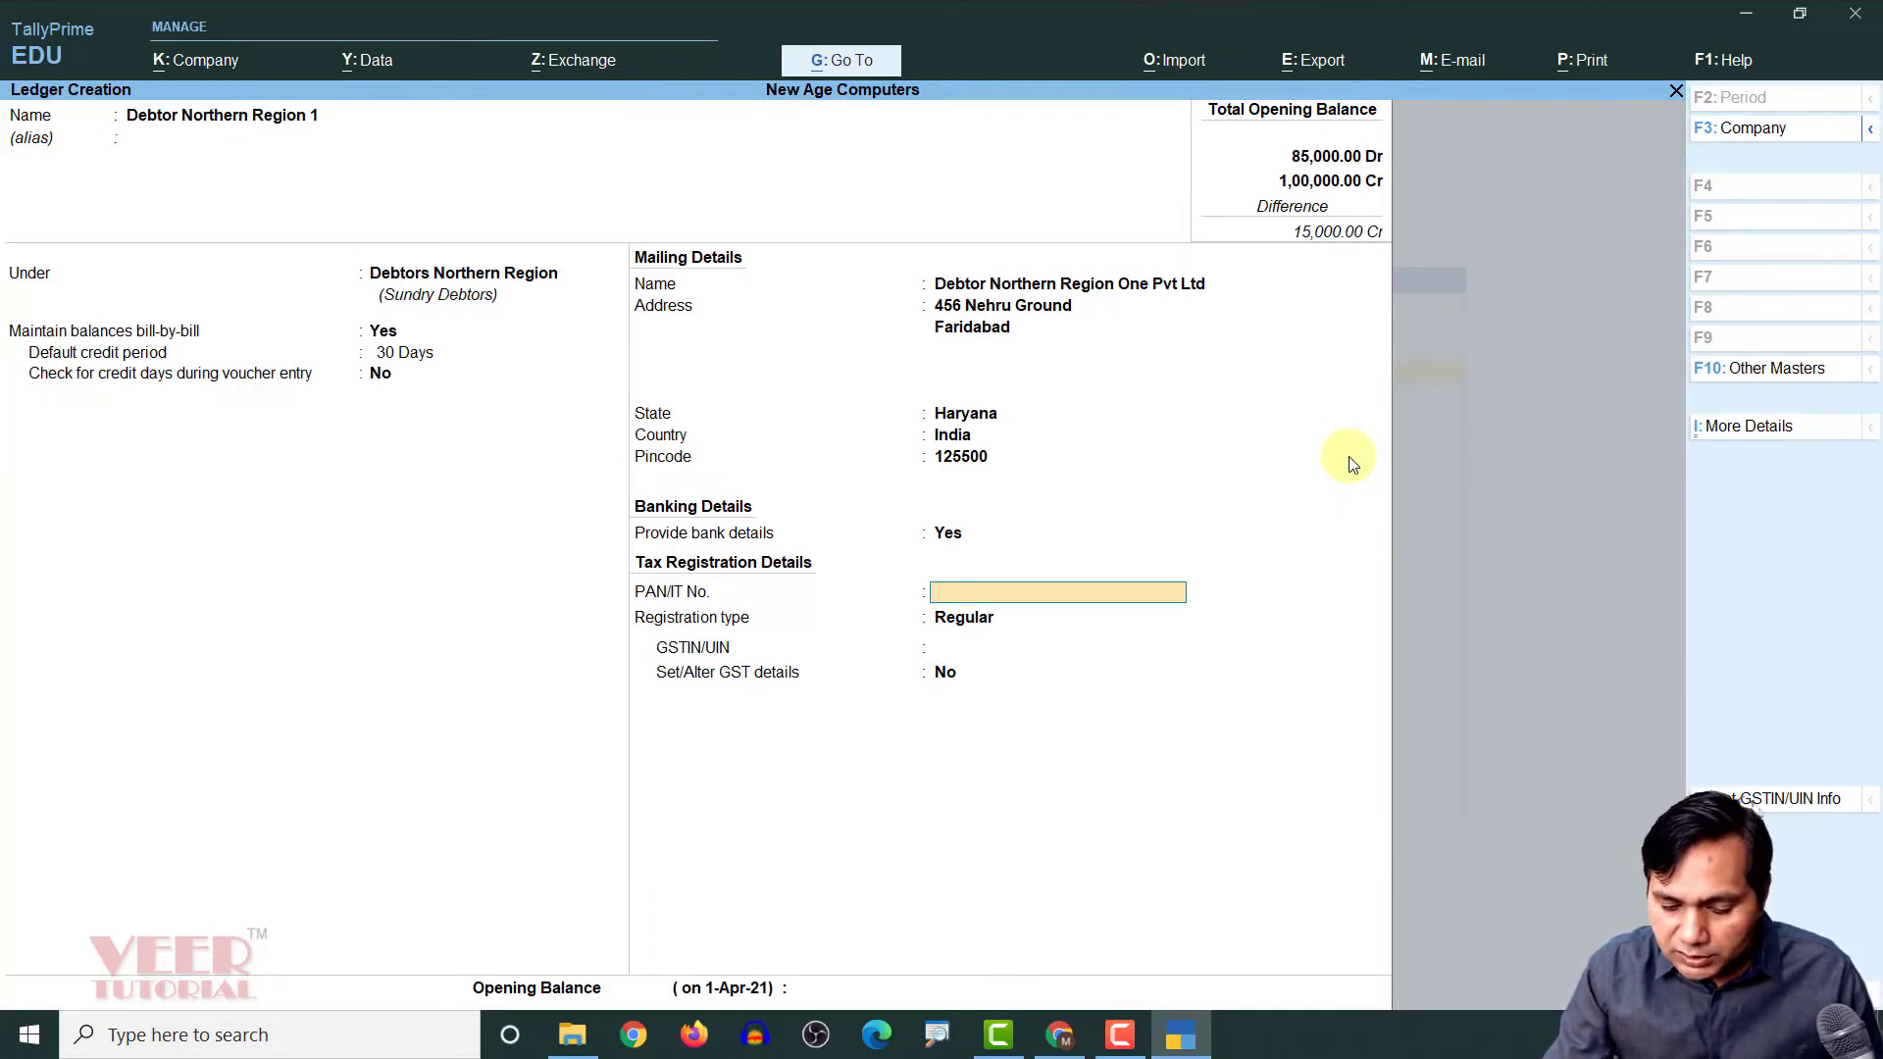
Enter the debtor's PAN, keep the registration type as Regular and enter the GSTIN/UIN
{"action": "type", "text": "DEBTP1234R"}
{"action": "key", "text": "Return"}
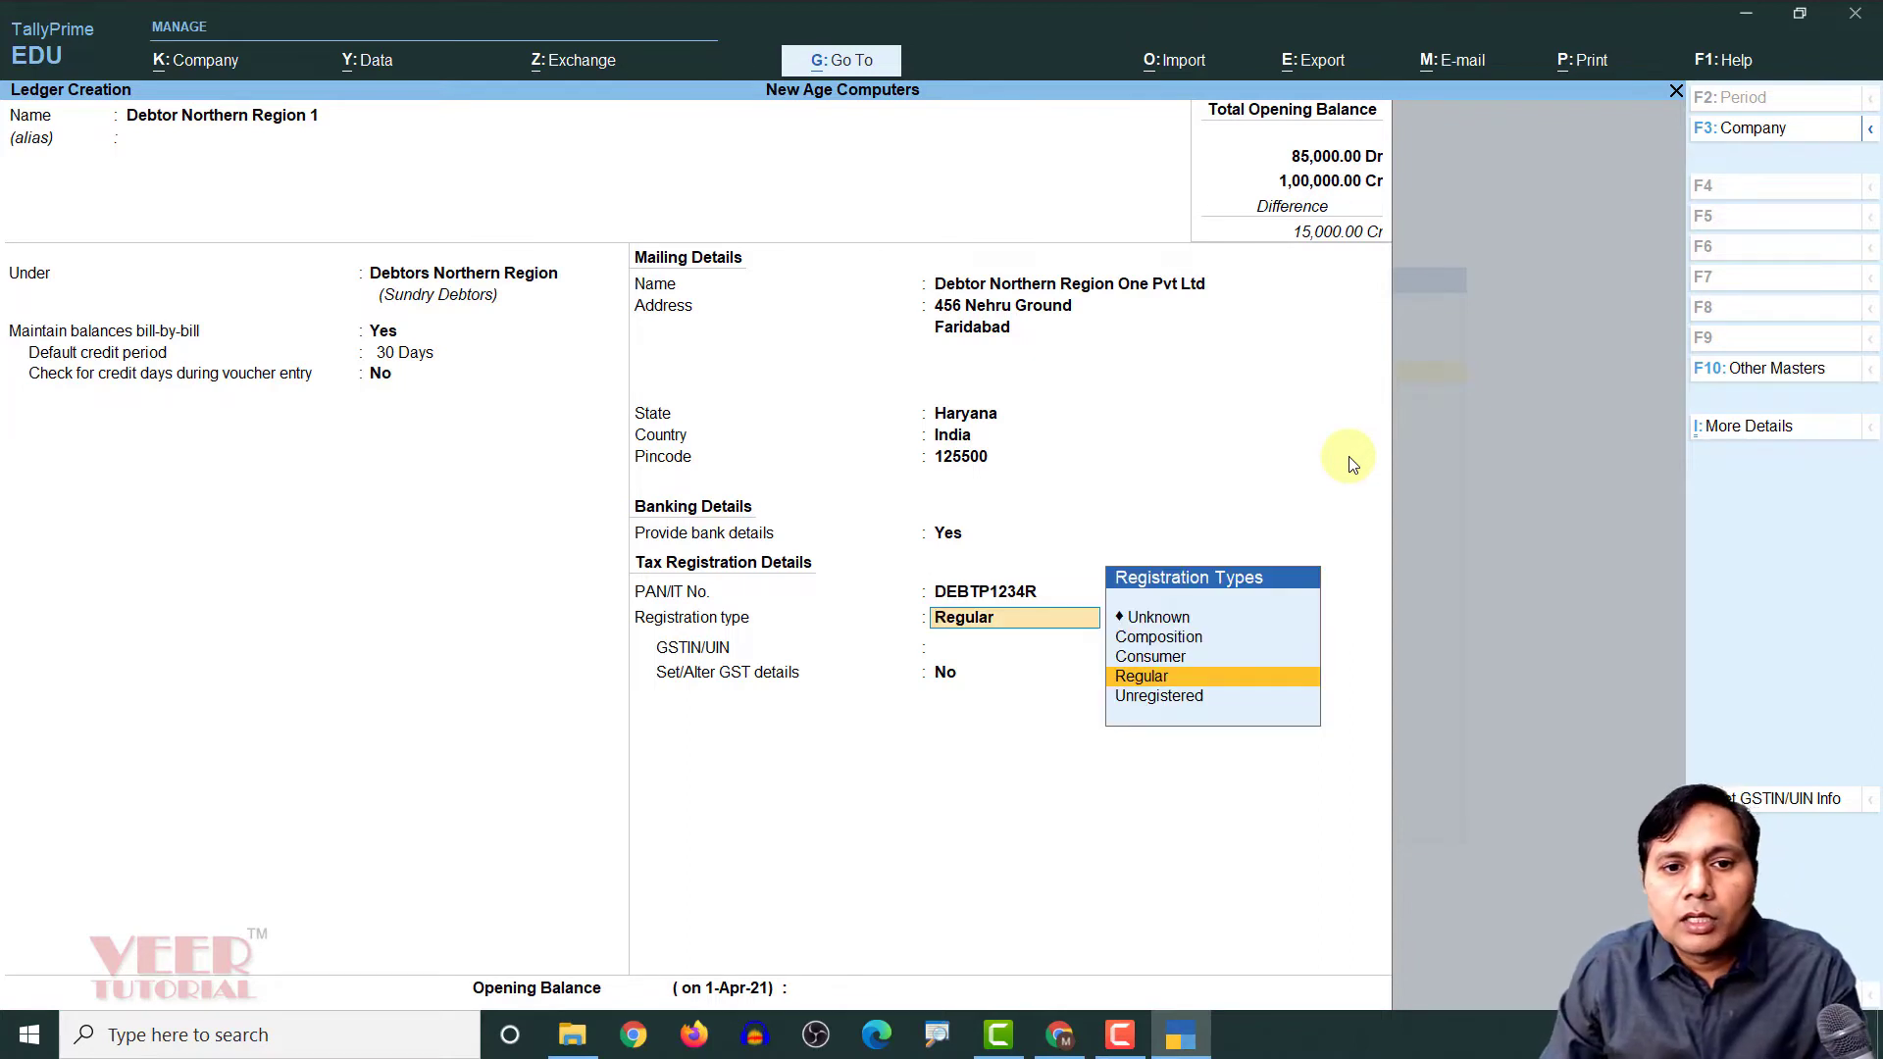
{"action": "key", "text": "Return"}
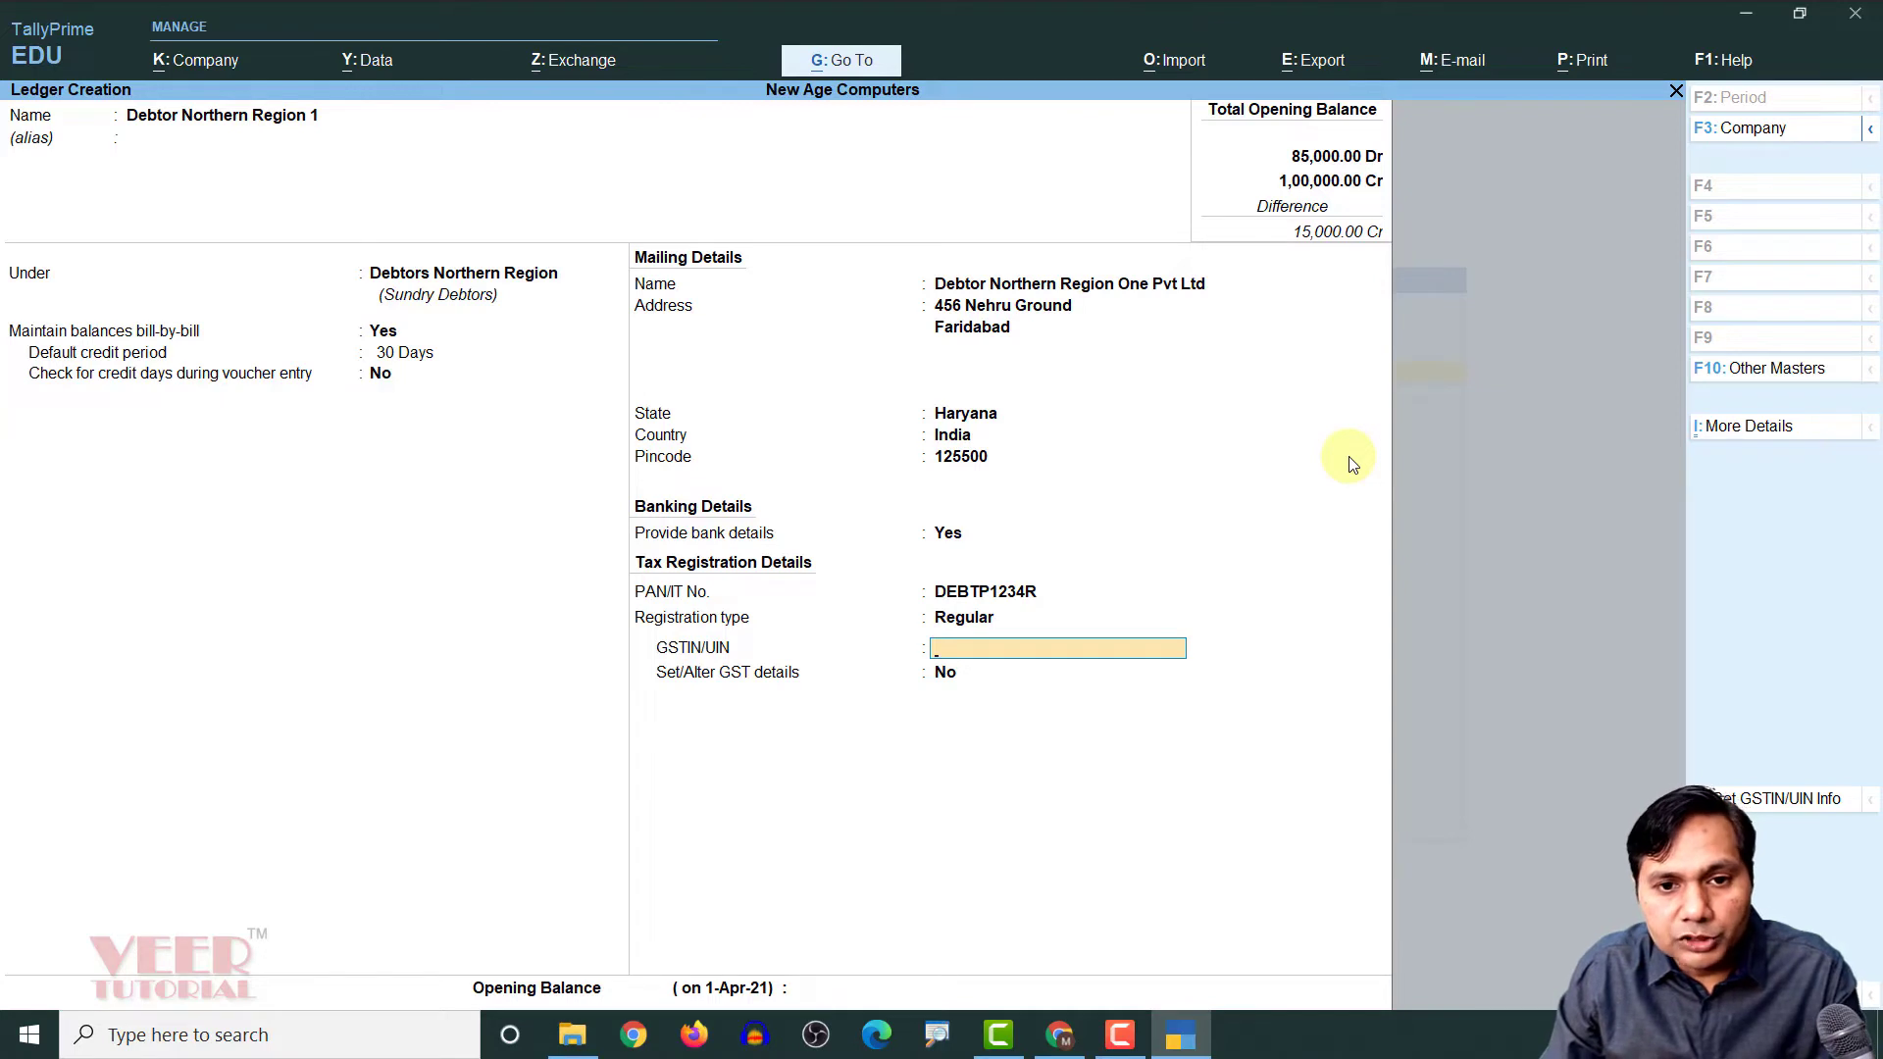
{"action": "type", "text": "06DETP1234R7ET"}
{"action": "key", "text": "Return"}
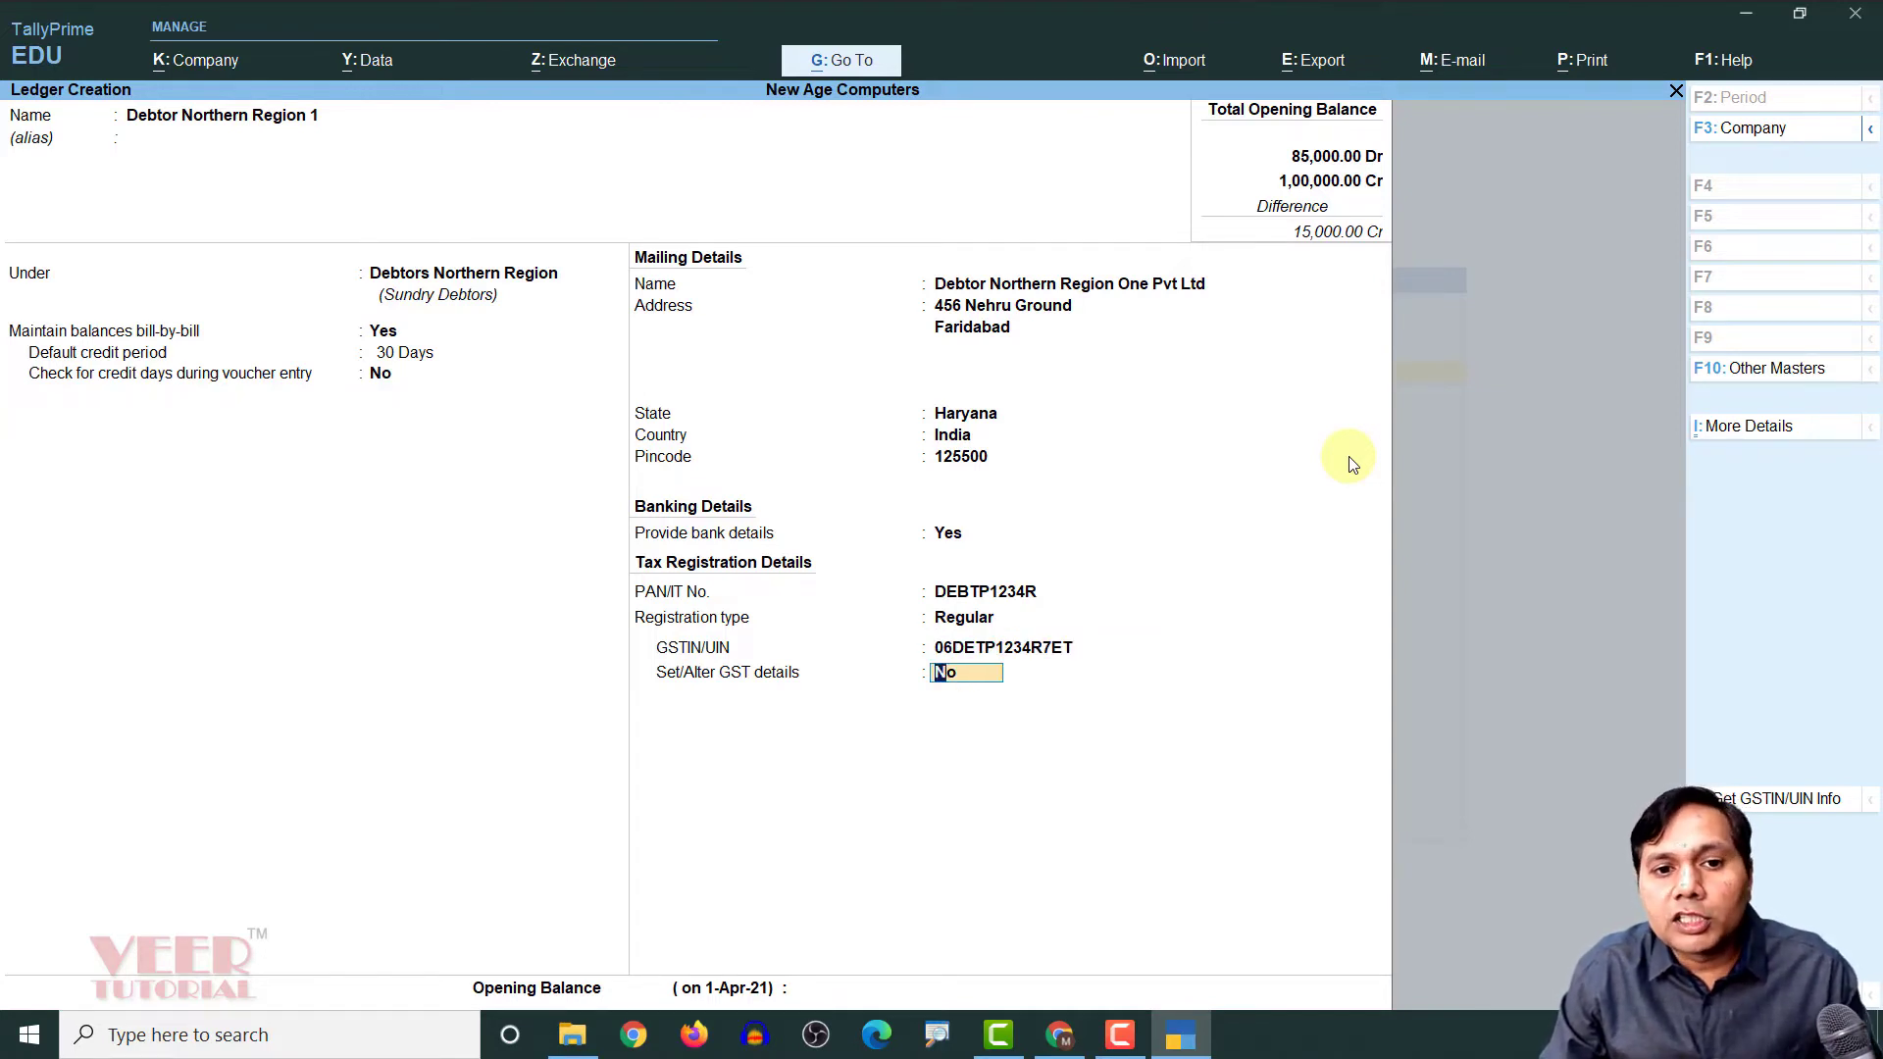
Set Set/Alter GST details to Yes and accept Regular registration, party type Not Applicable and No for the remaining GST options
{"action": "type", "text": "y"}
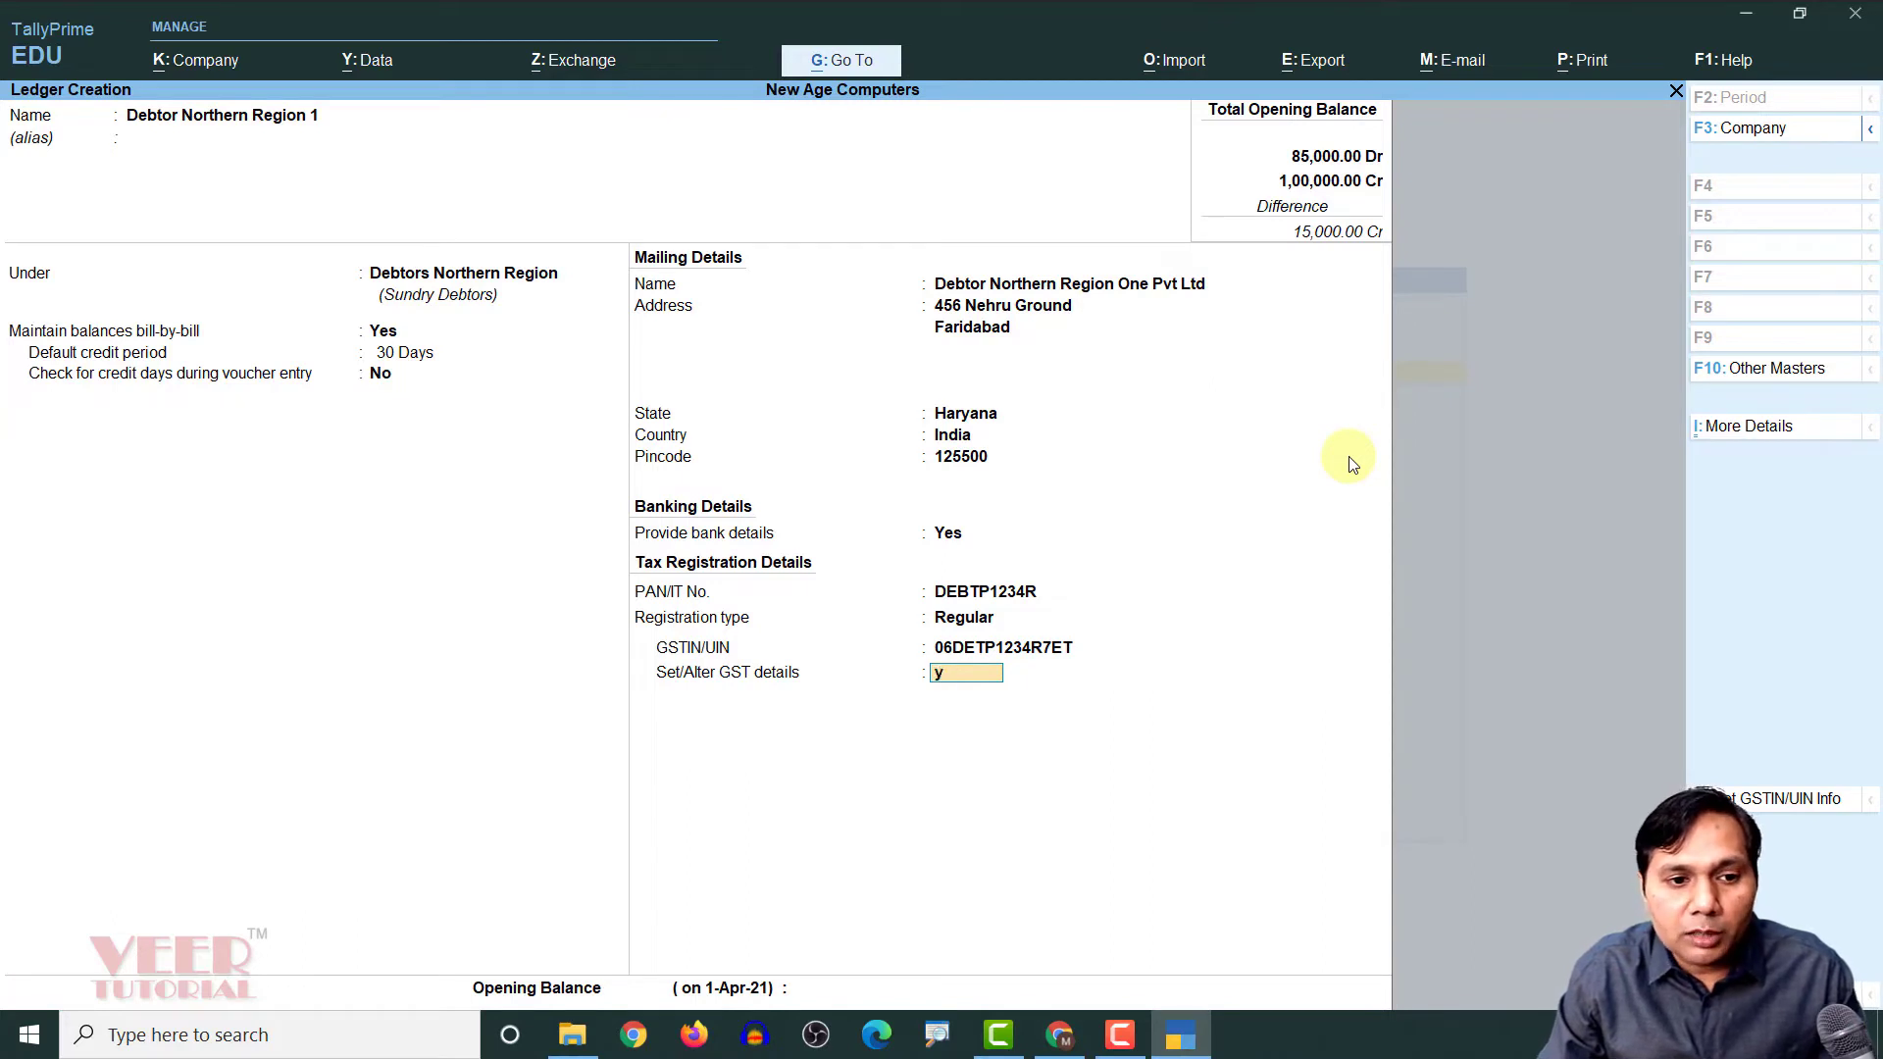
{"action": "key", "text": "Return"}
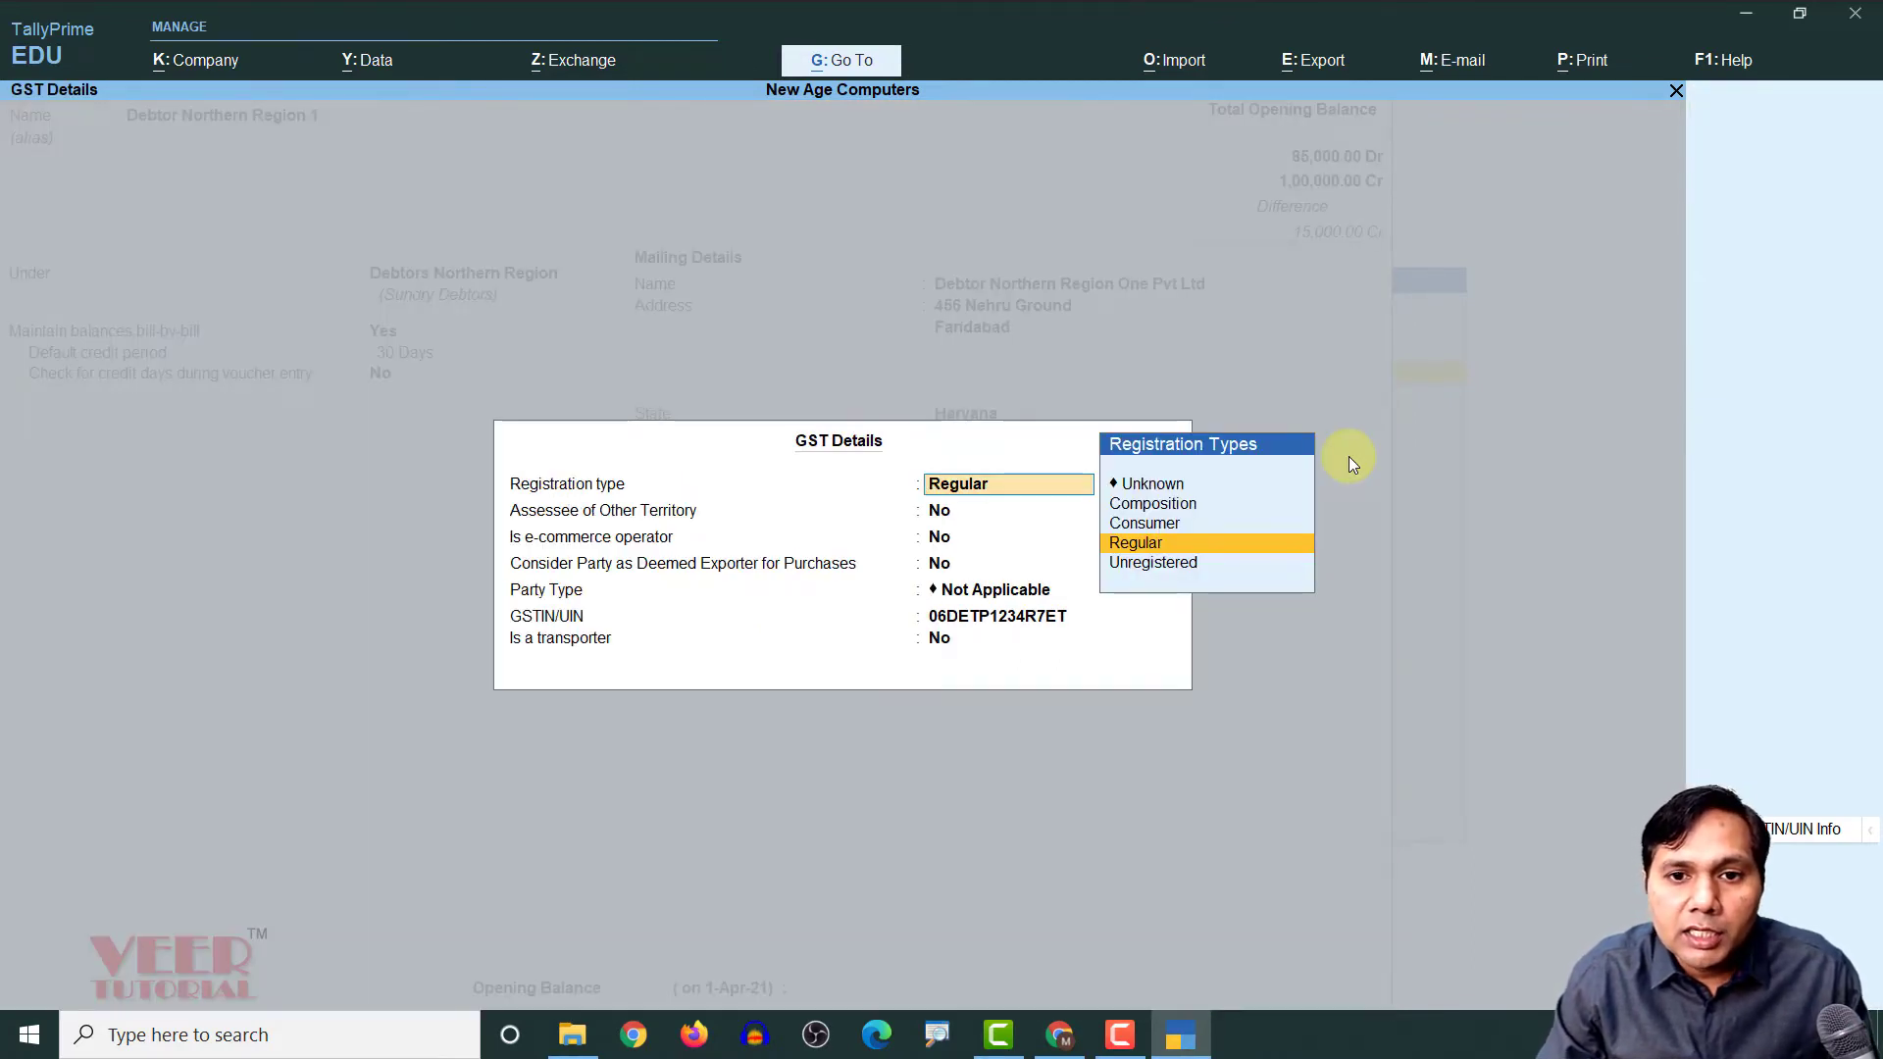
{"action": "key", "text": "Return"}
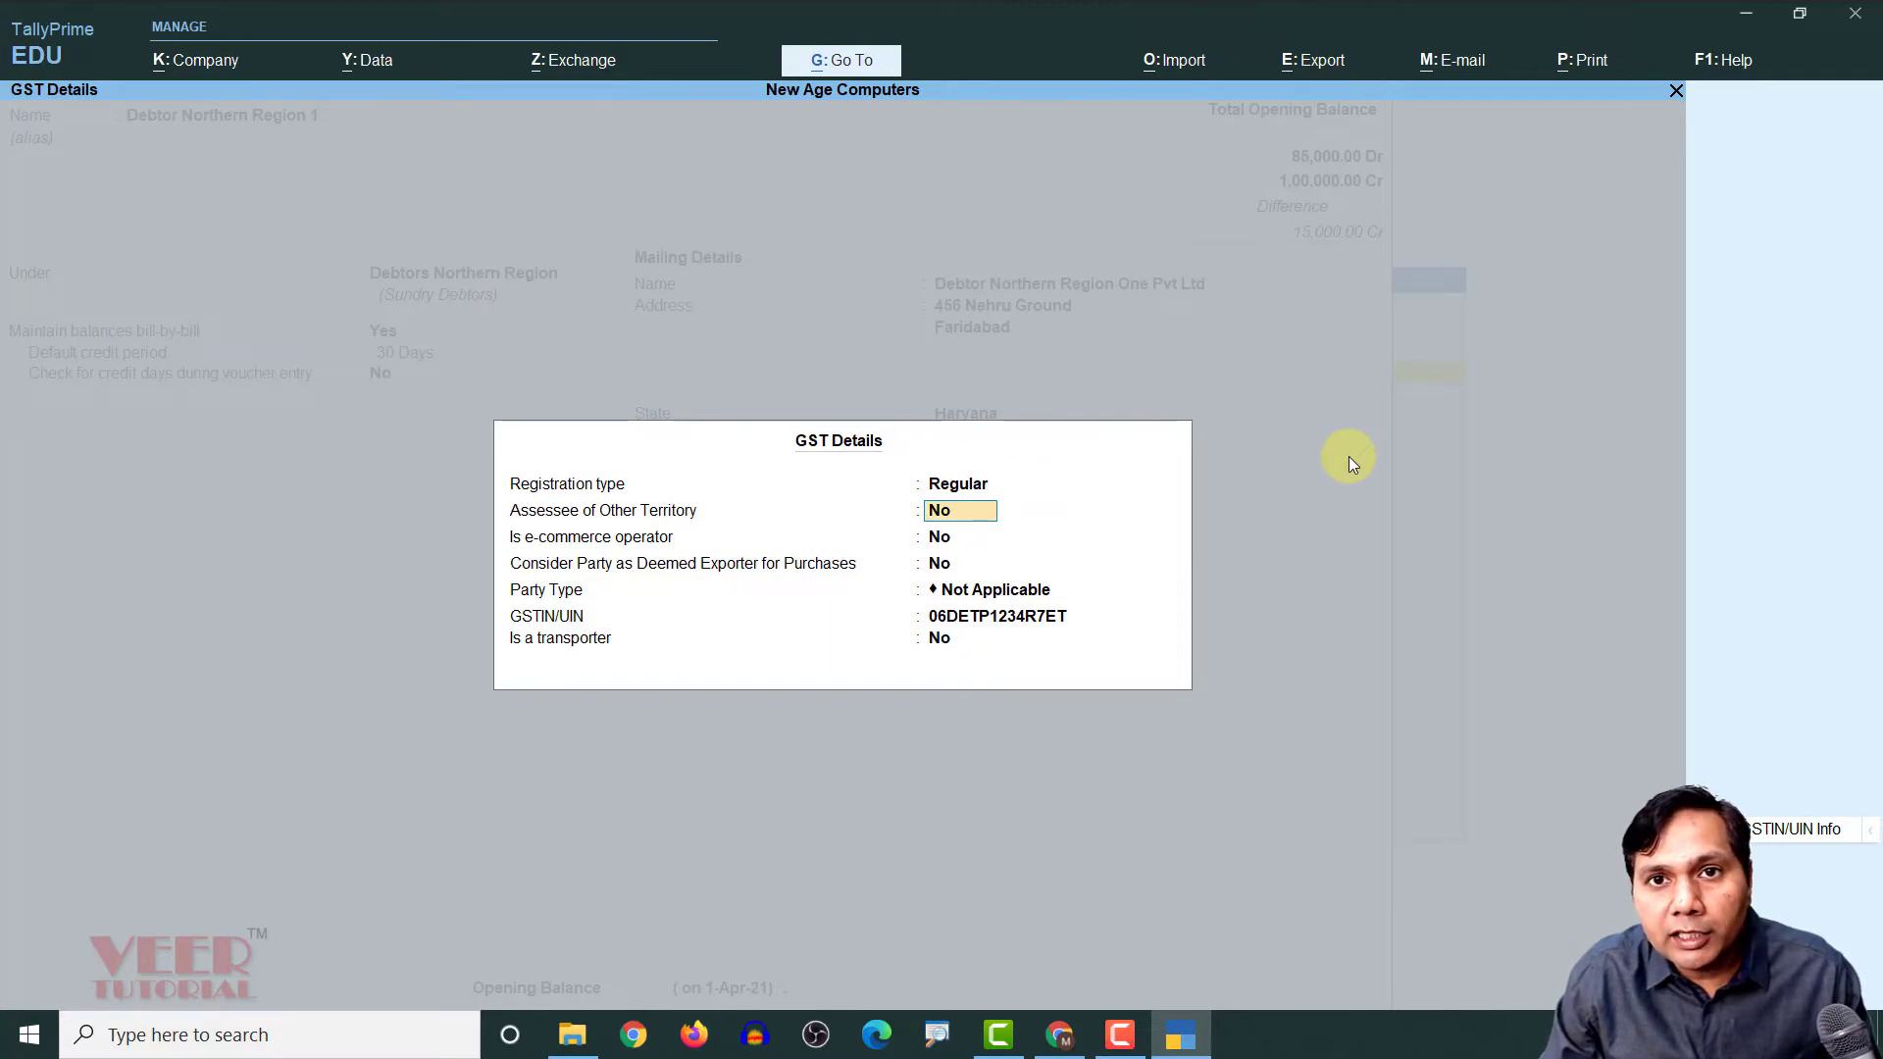
{"action": "key", "text": "Return"}
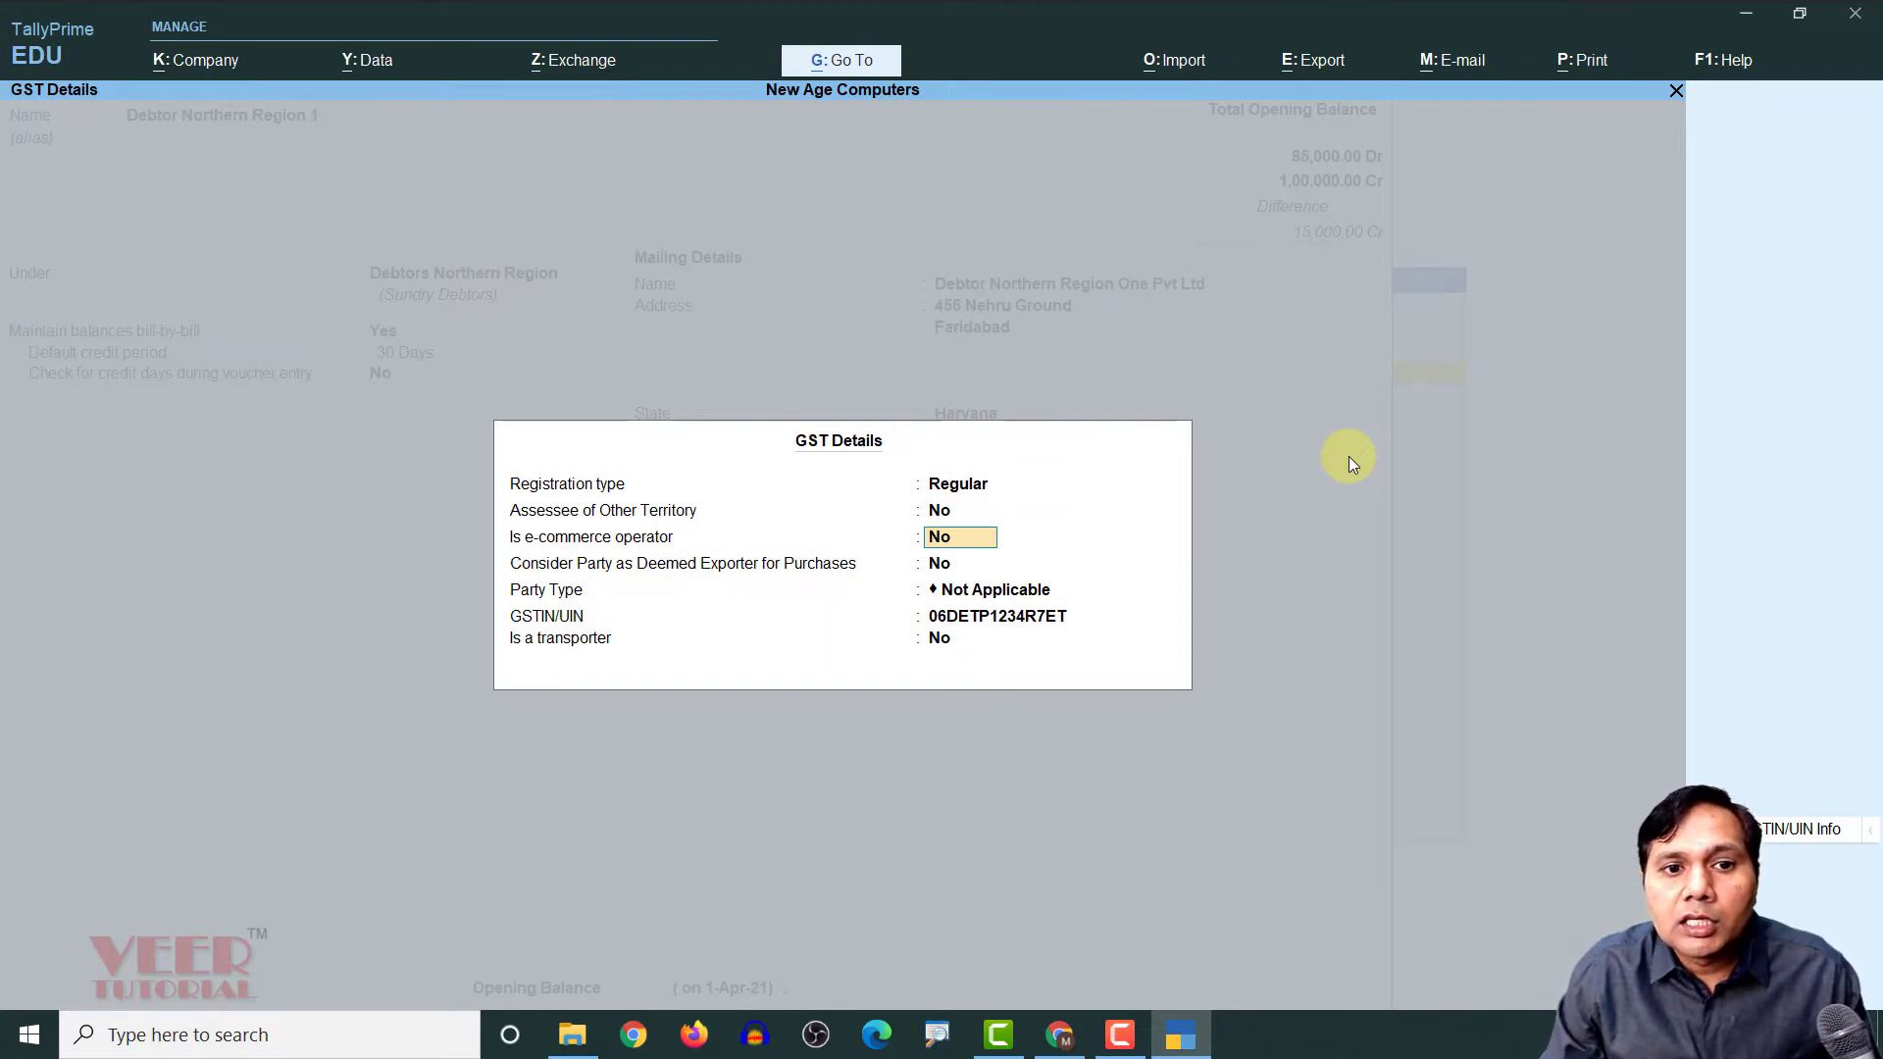
{"action": "key", "text": "Return"}
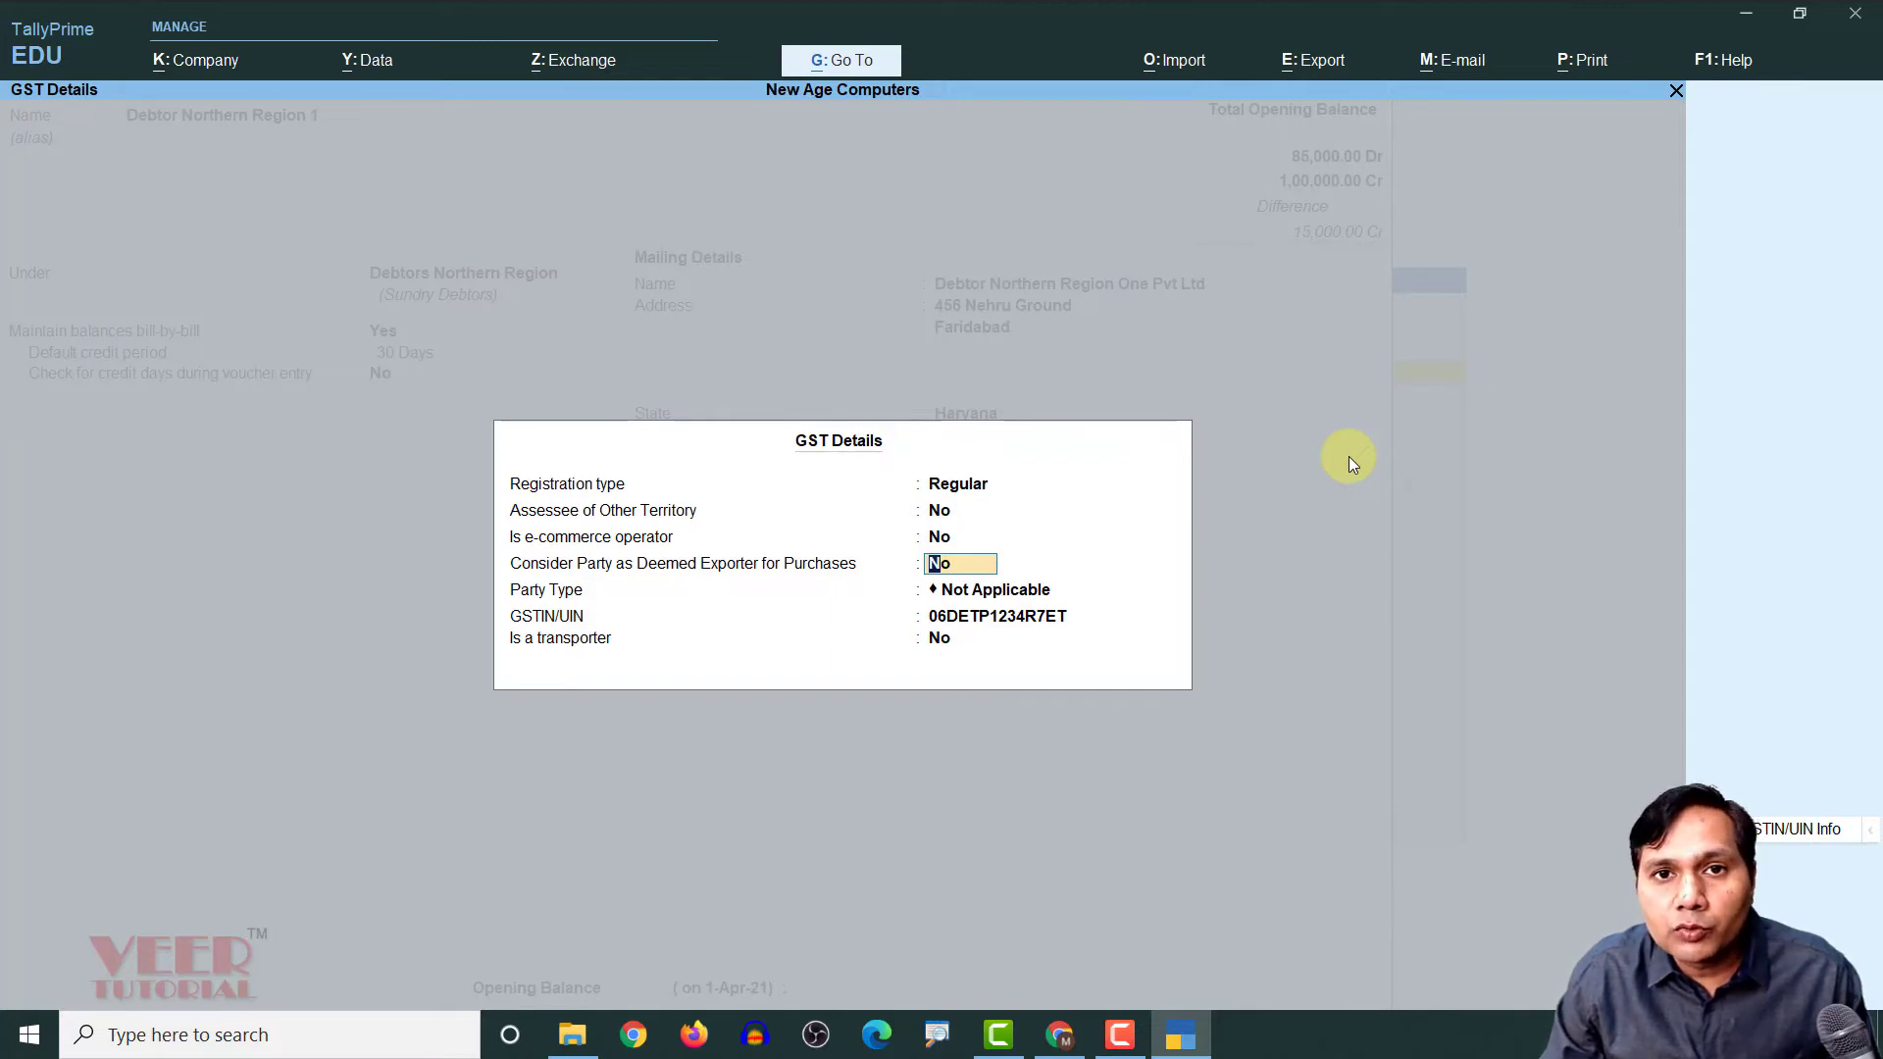
{"action": "key", "text": "Return"}
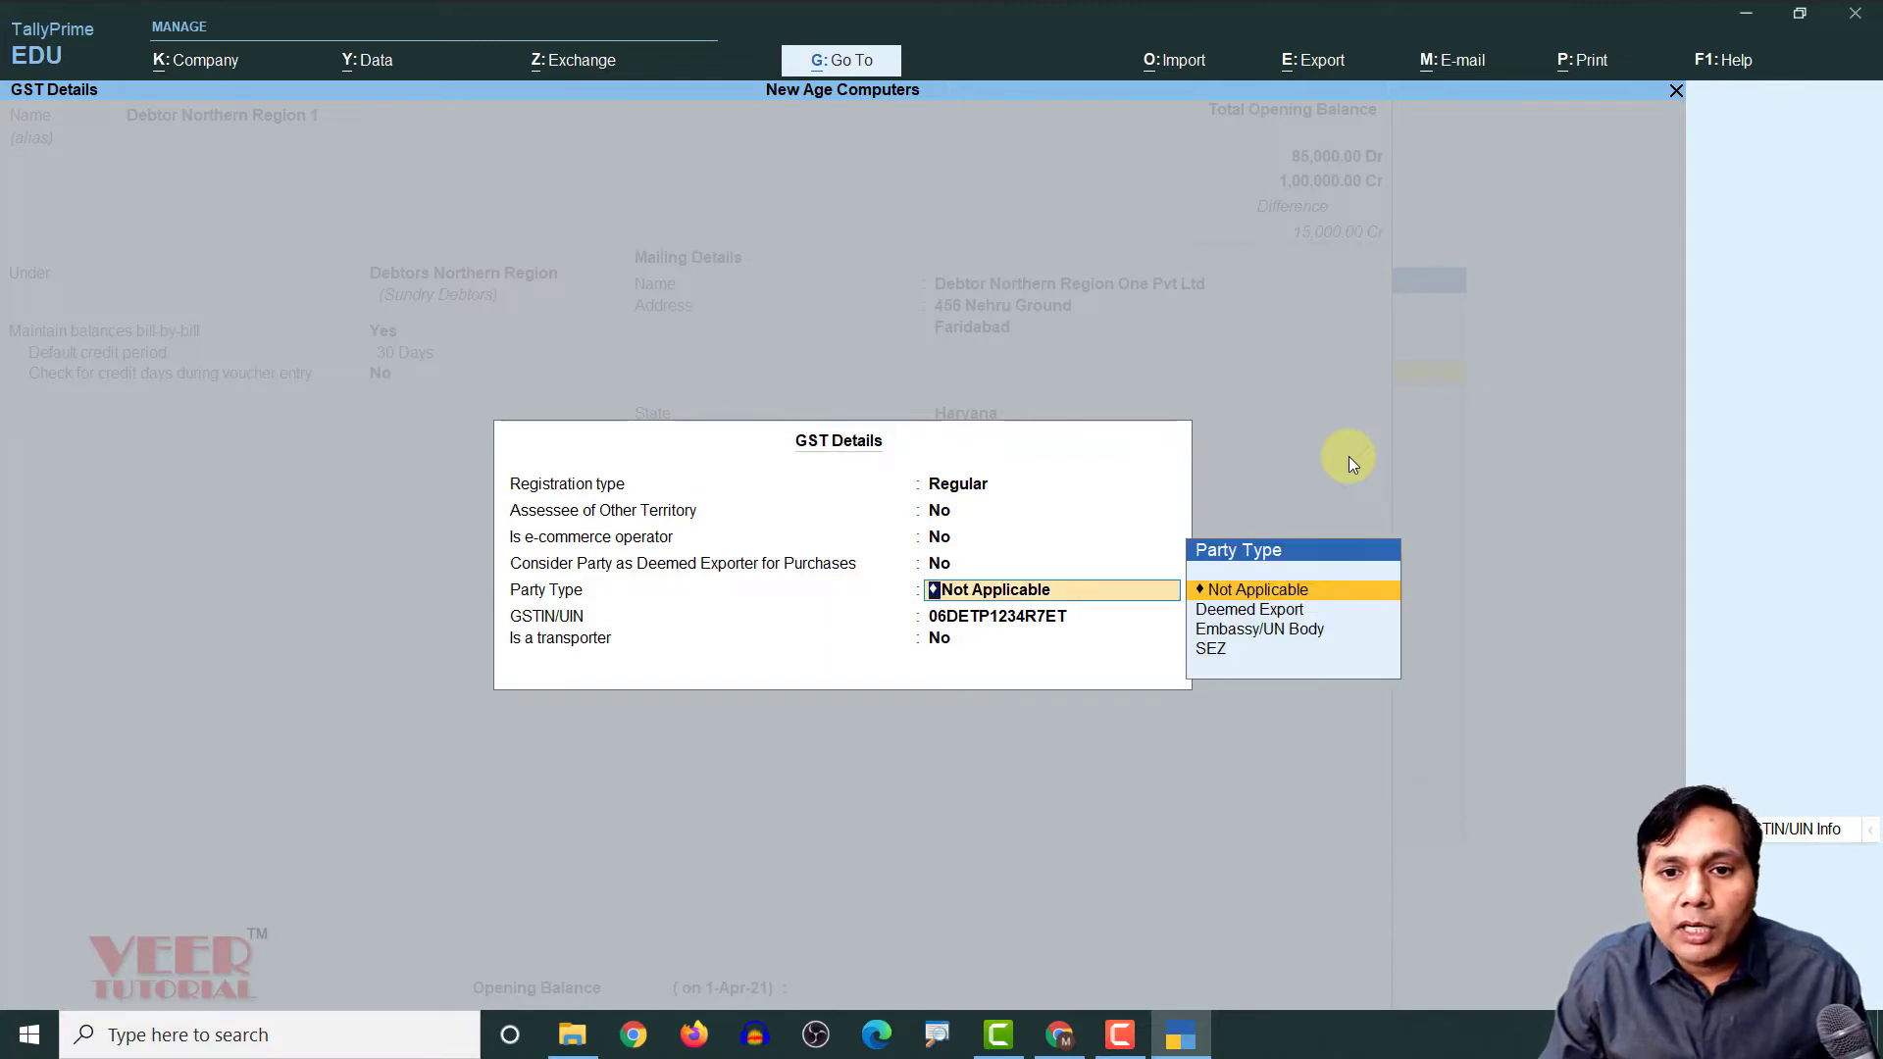
{"action": "key", "text": "Return"}
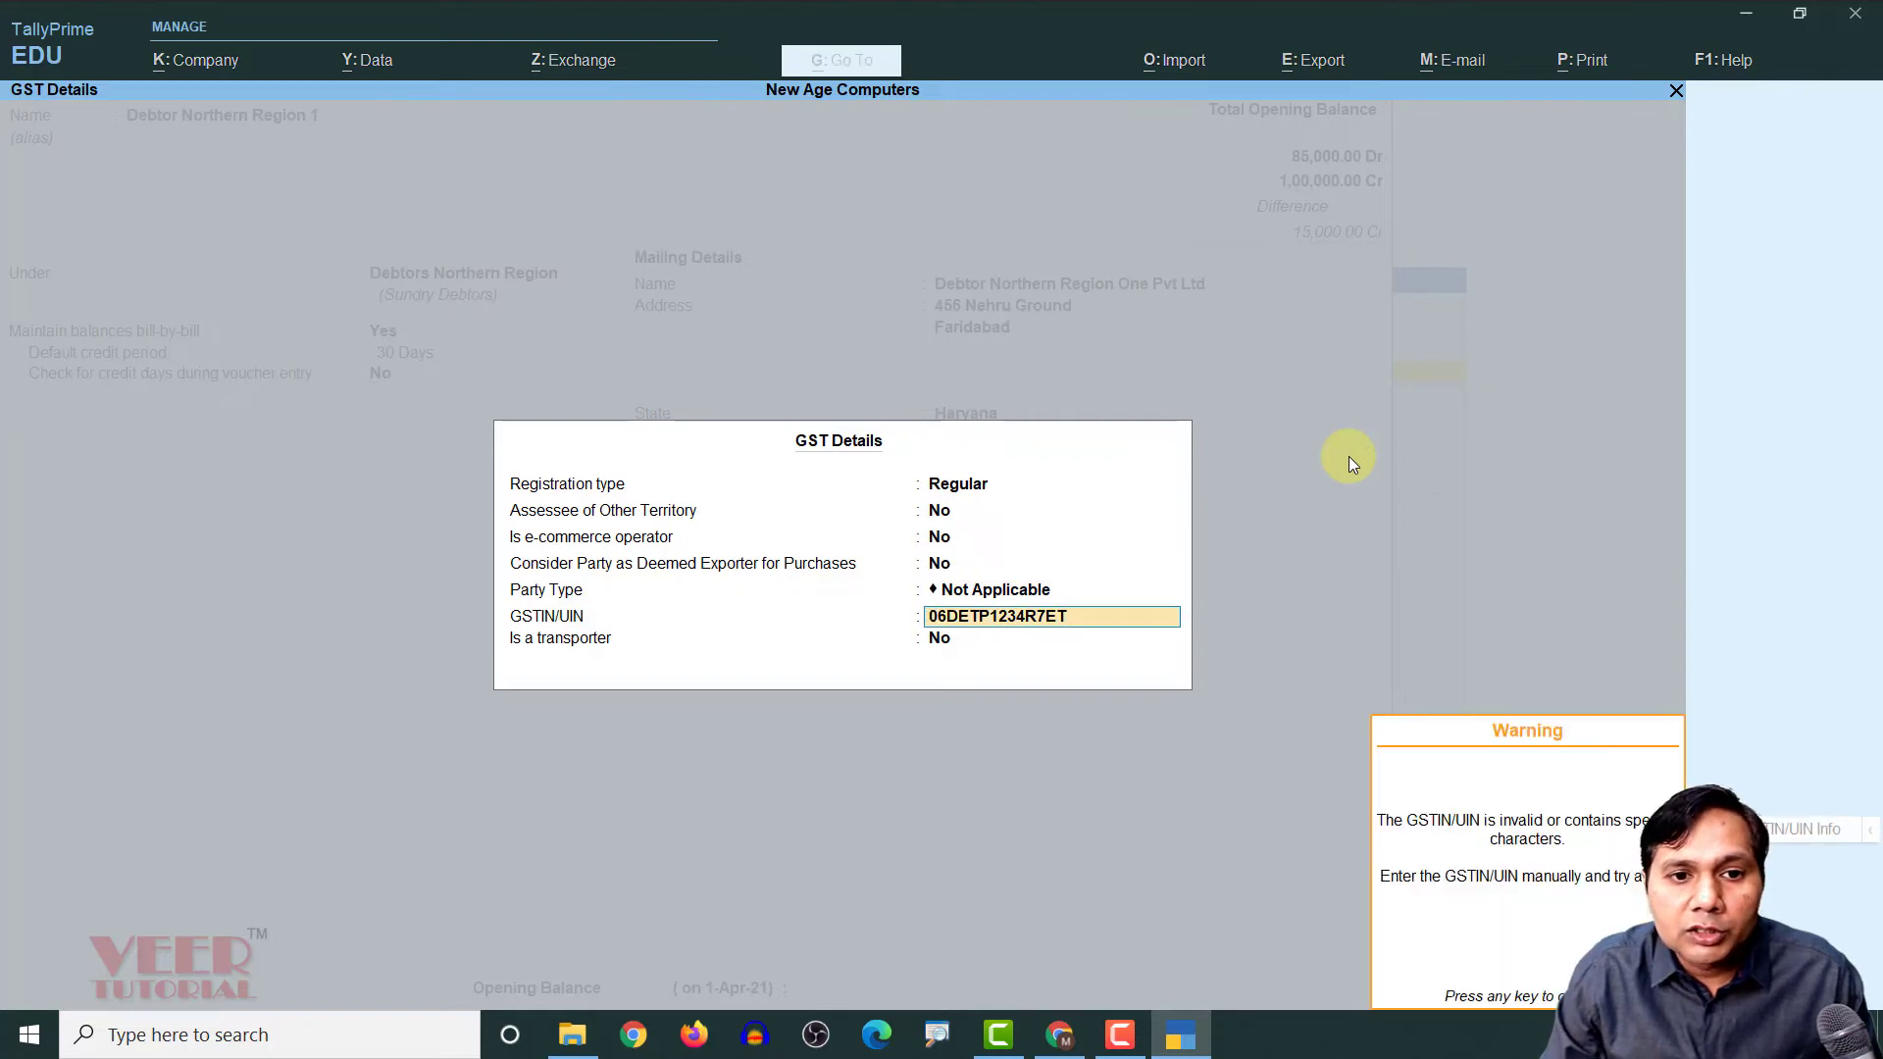
{"action": "key", "text": "Return"}
{"action": "key", "text": "Return"}
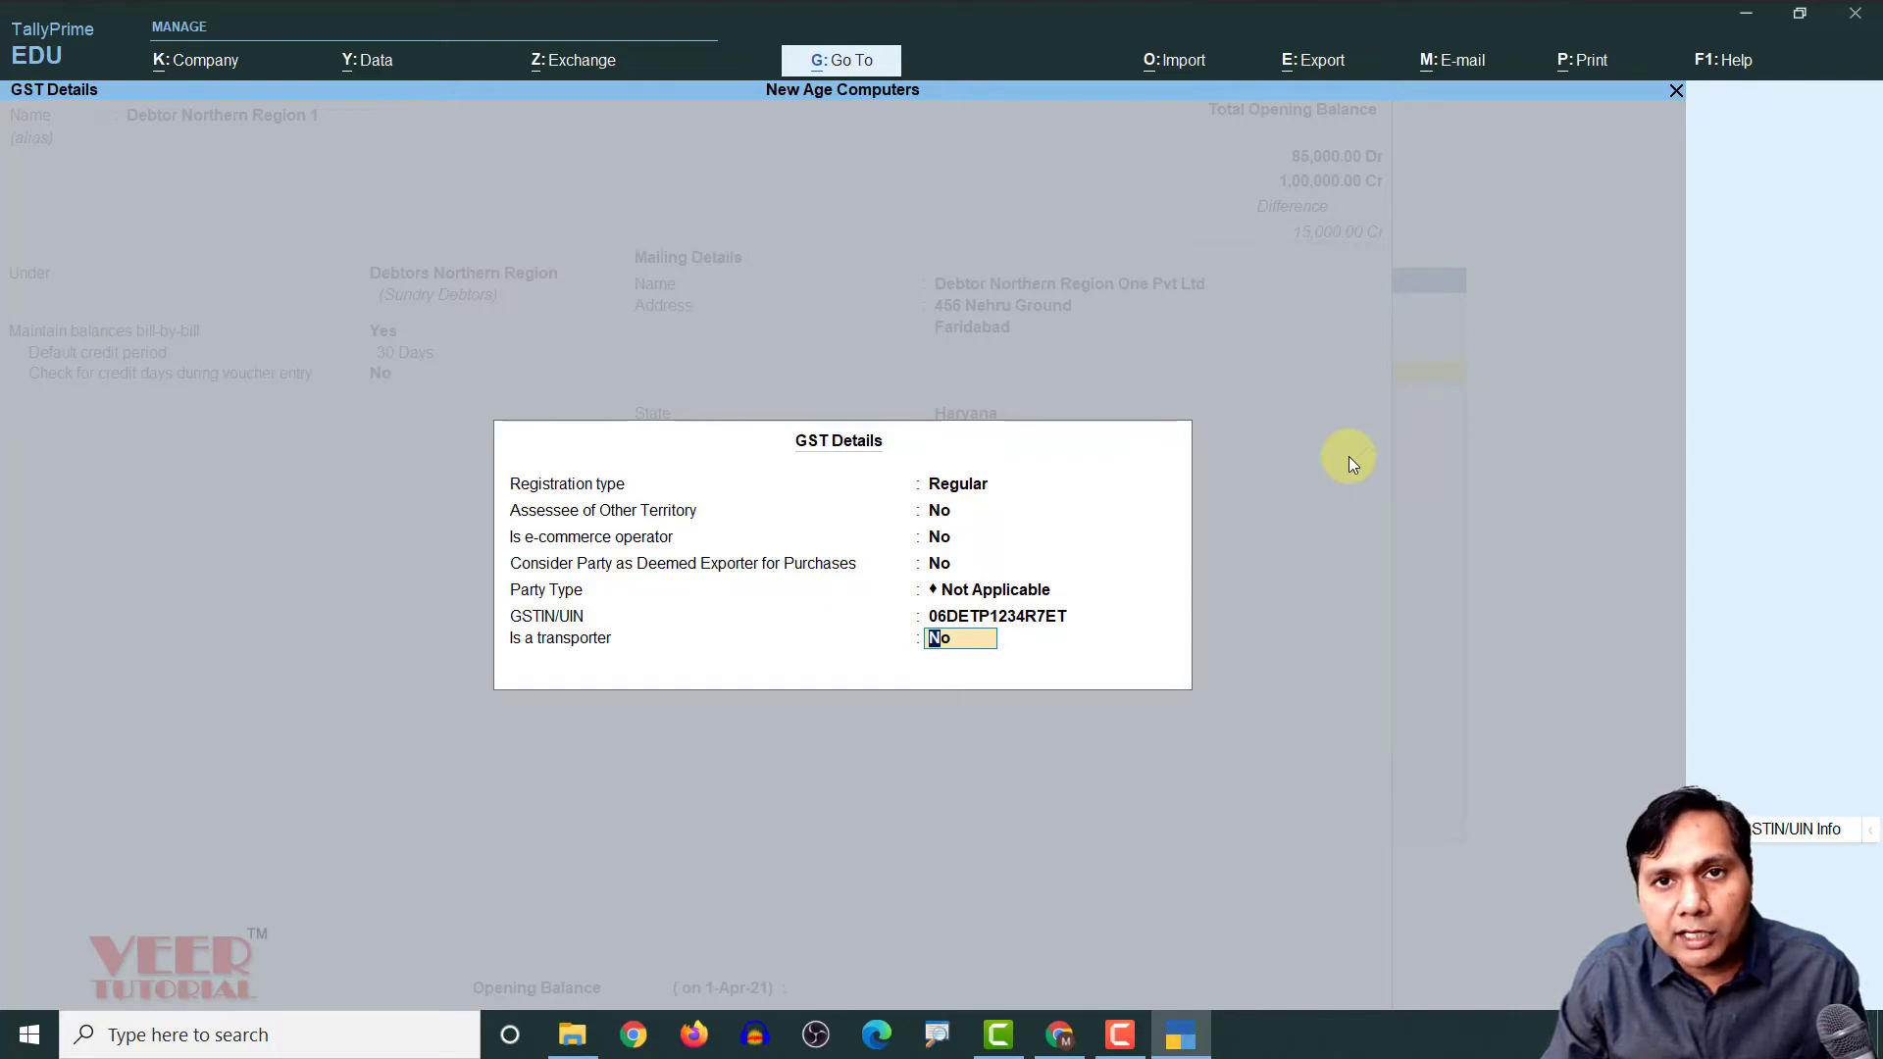
{"action": "key", "text": "Return"}
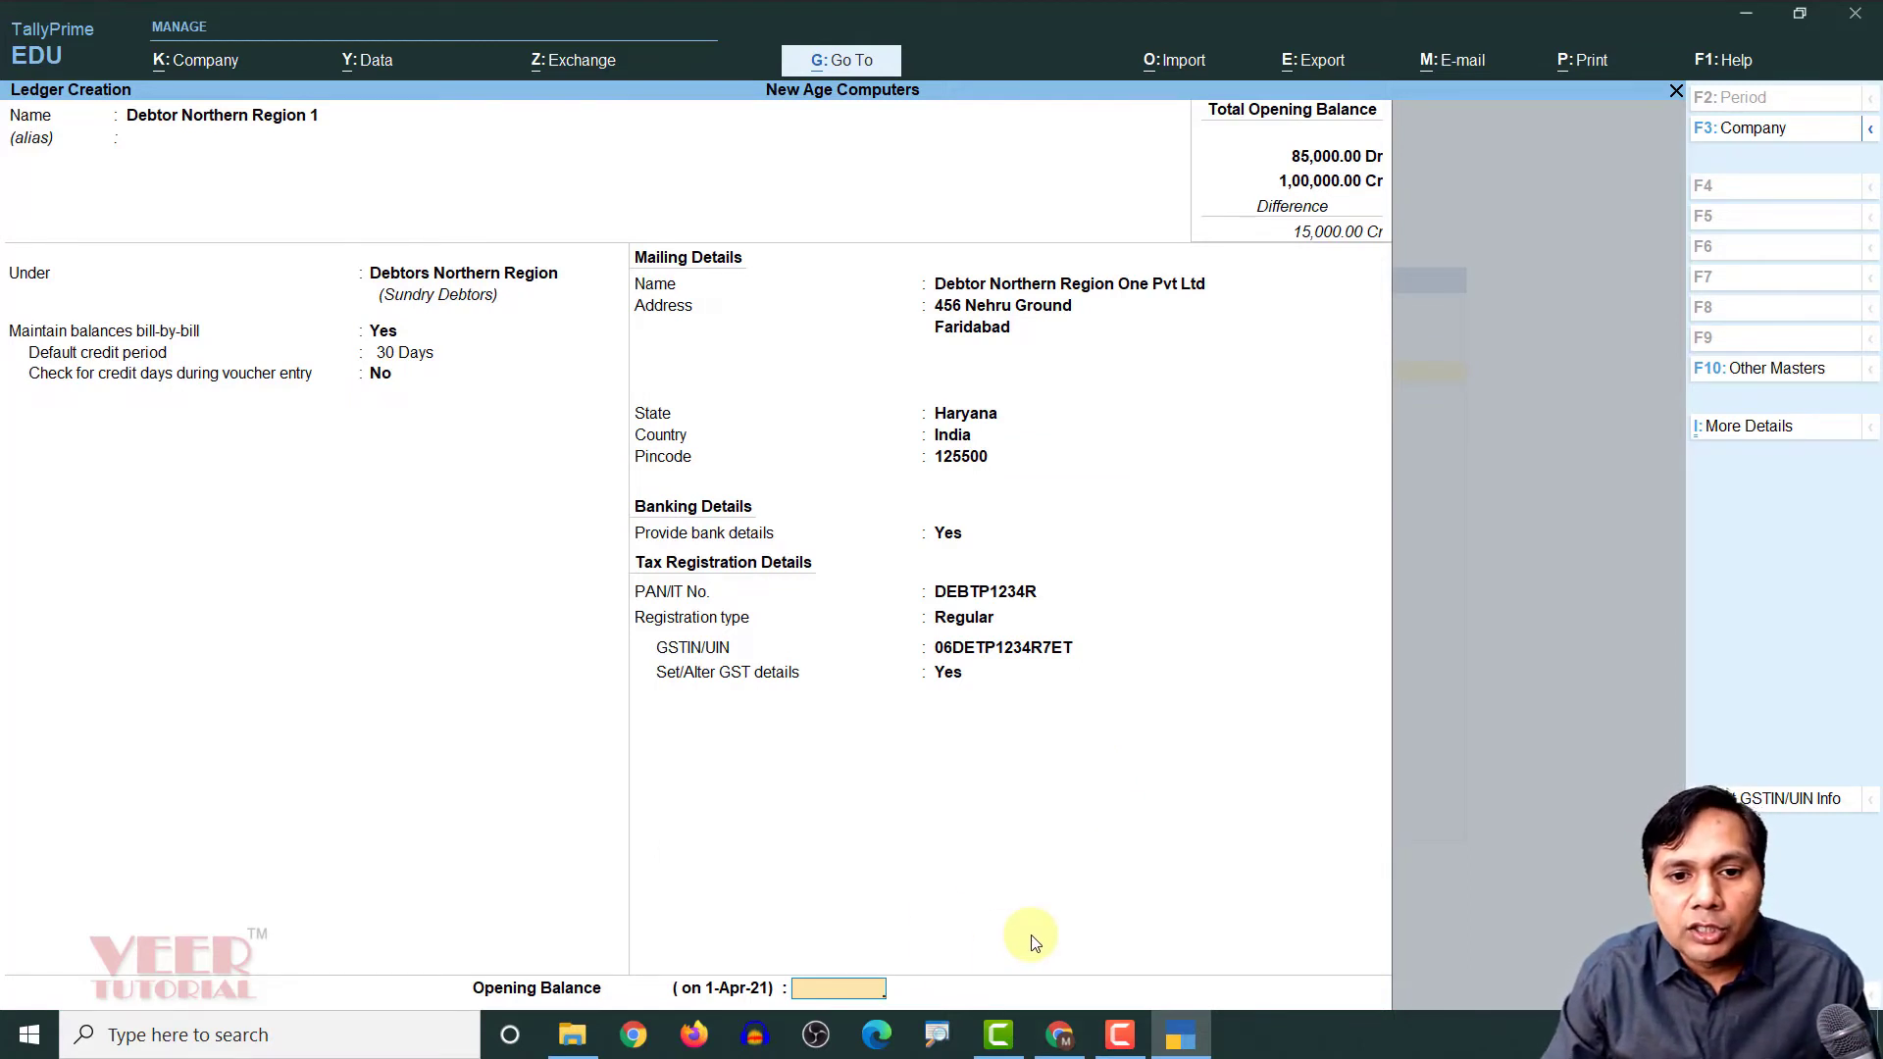
Set the ledger's opening balance to 25,000 Dr
{"action": "type", "text": "2"}
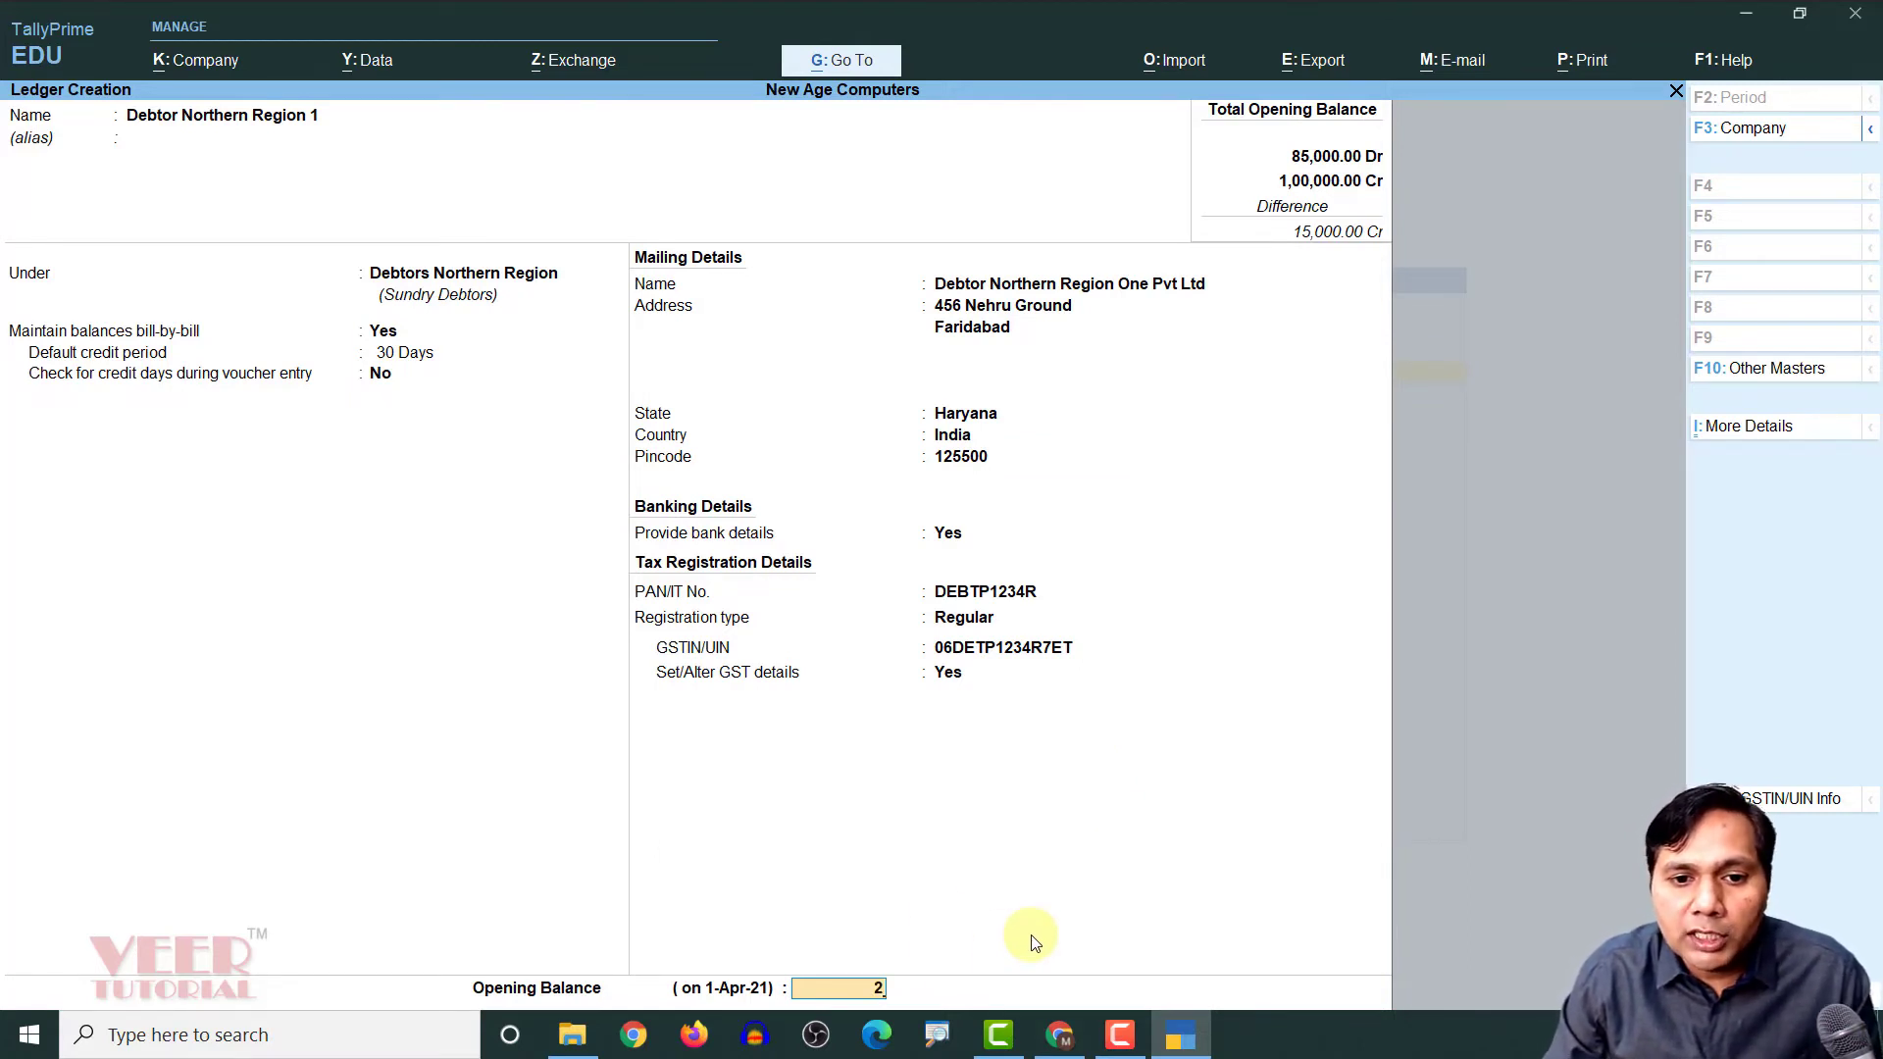
{"action": "type", "text": "5000"}
{"action": "key", "text": "Return"}
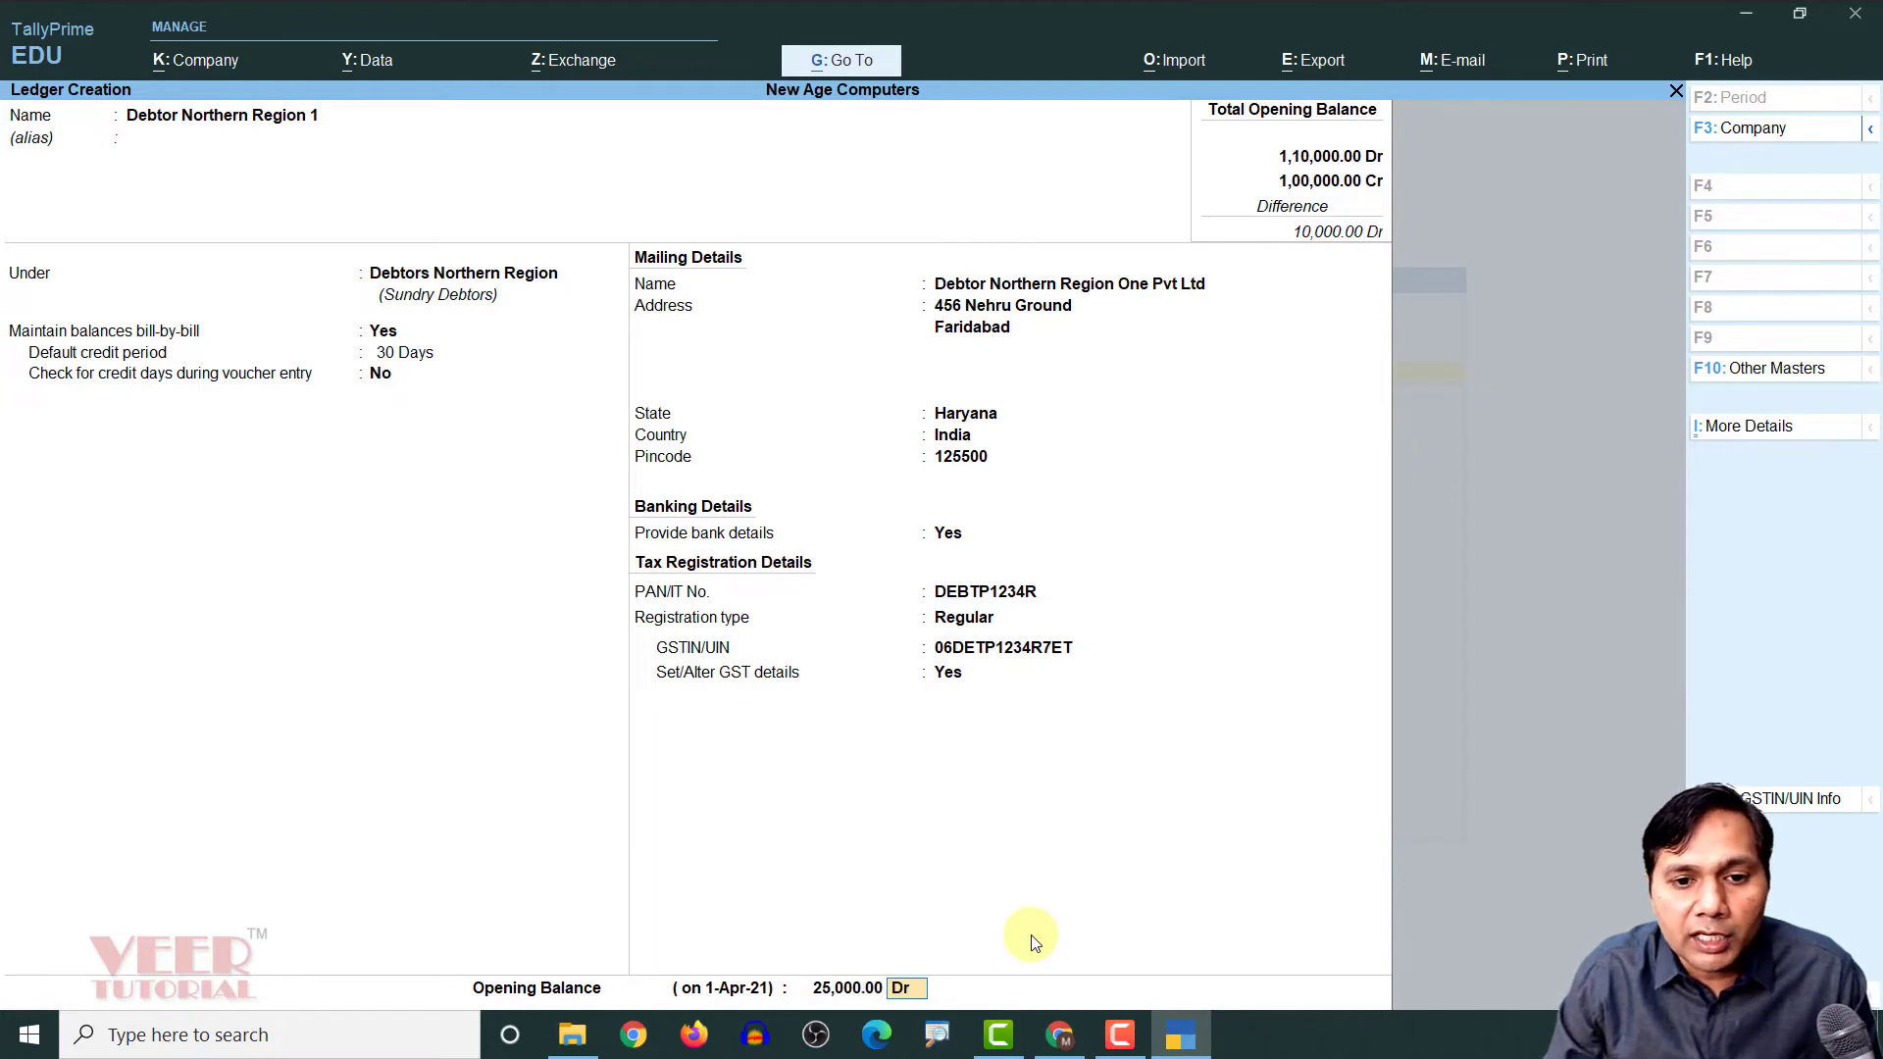
{"action": "key", "text": "Return"}
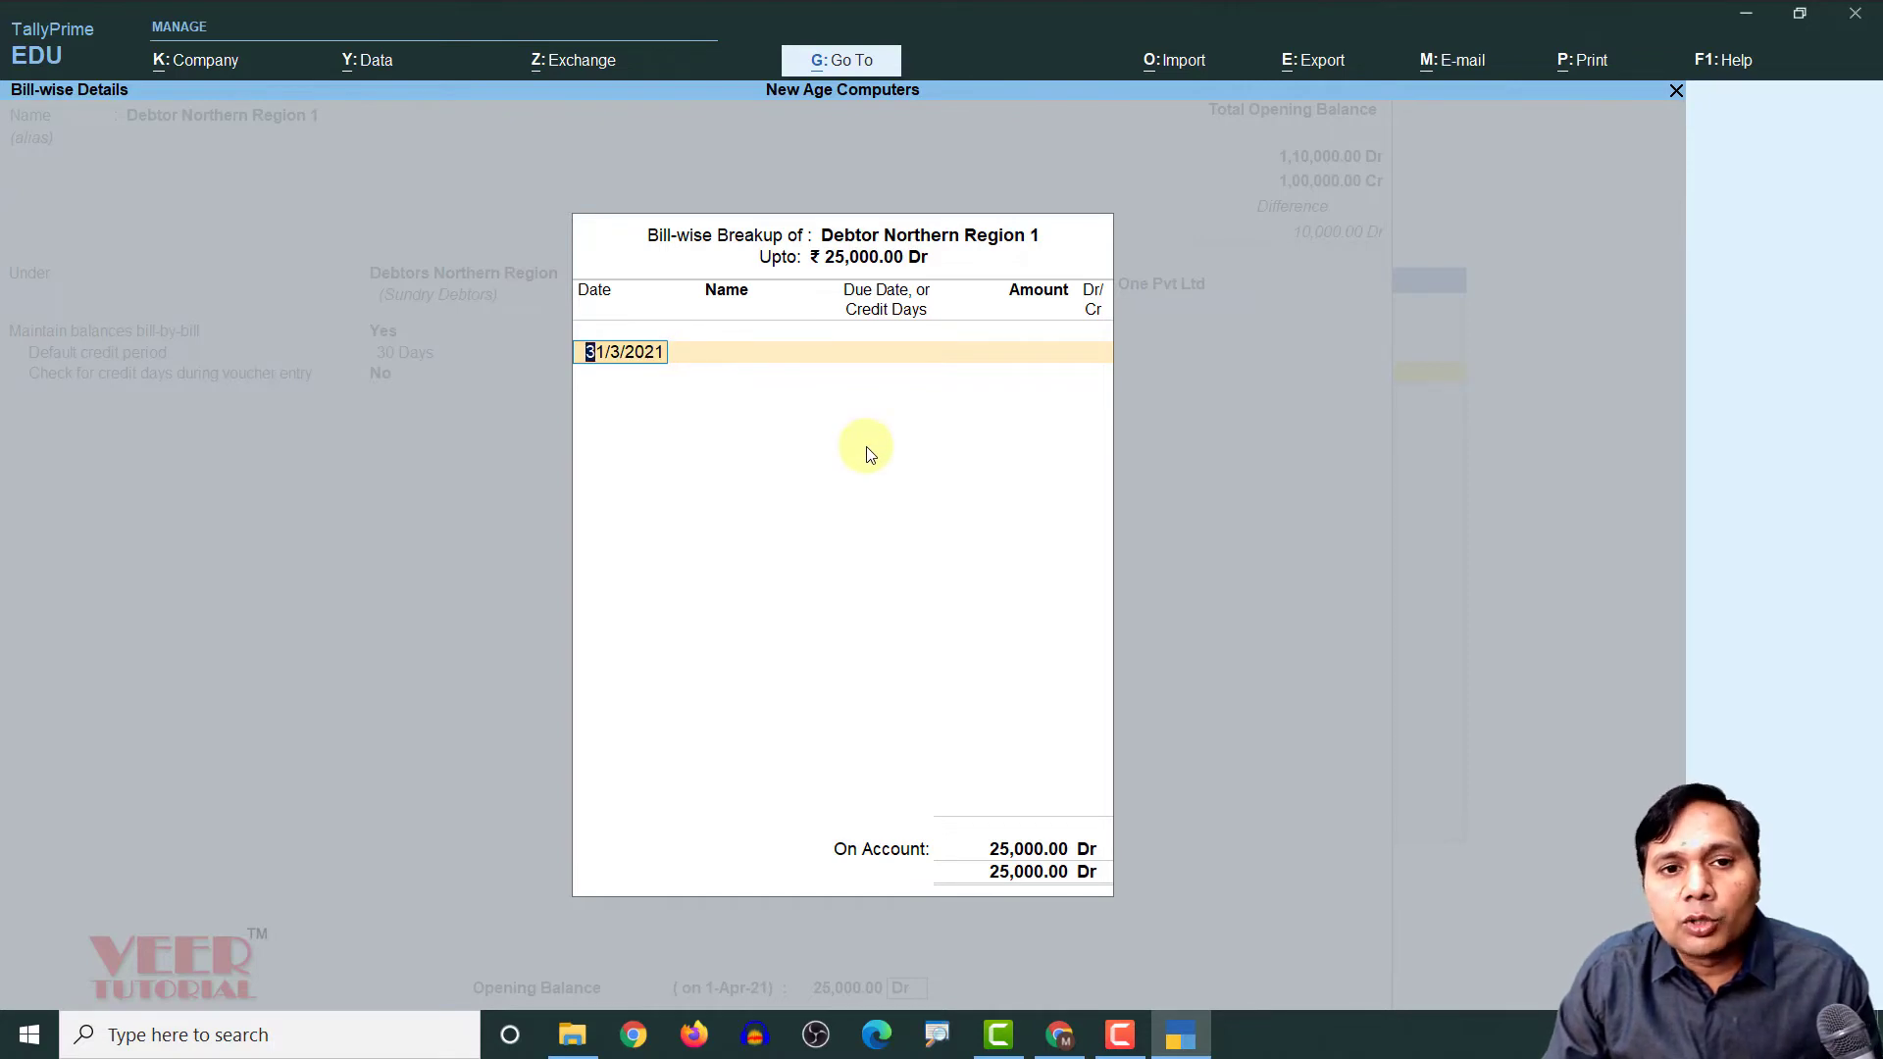
Add bill 101 dated 31/3/2021 to the bill-wise breakup with 30 credit days and an amount of 25,000 Dr
{"action": "key", "text": "Return"}
{"action": "type", "text": "101"}
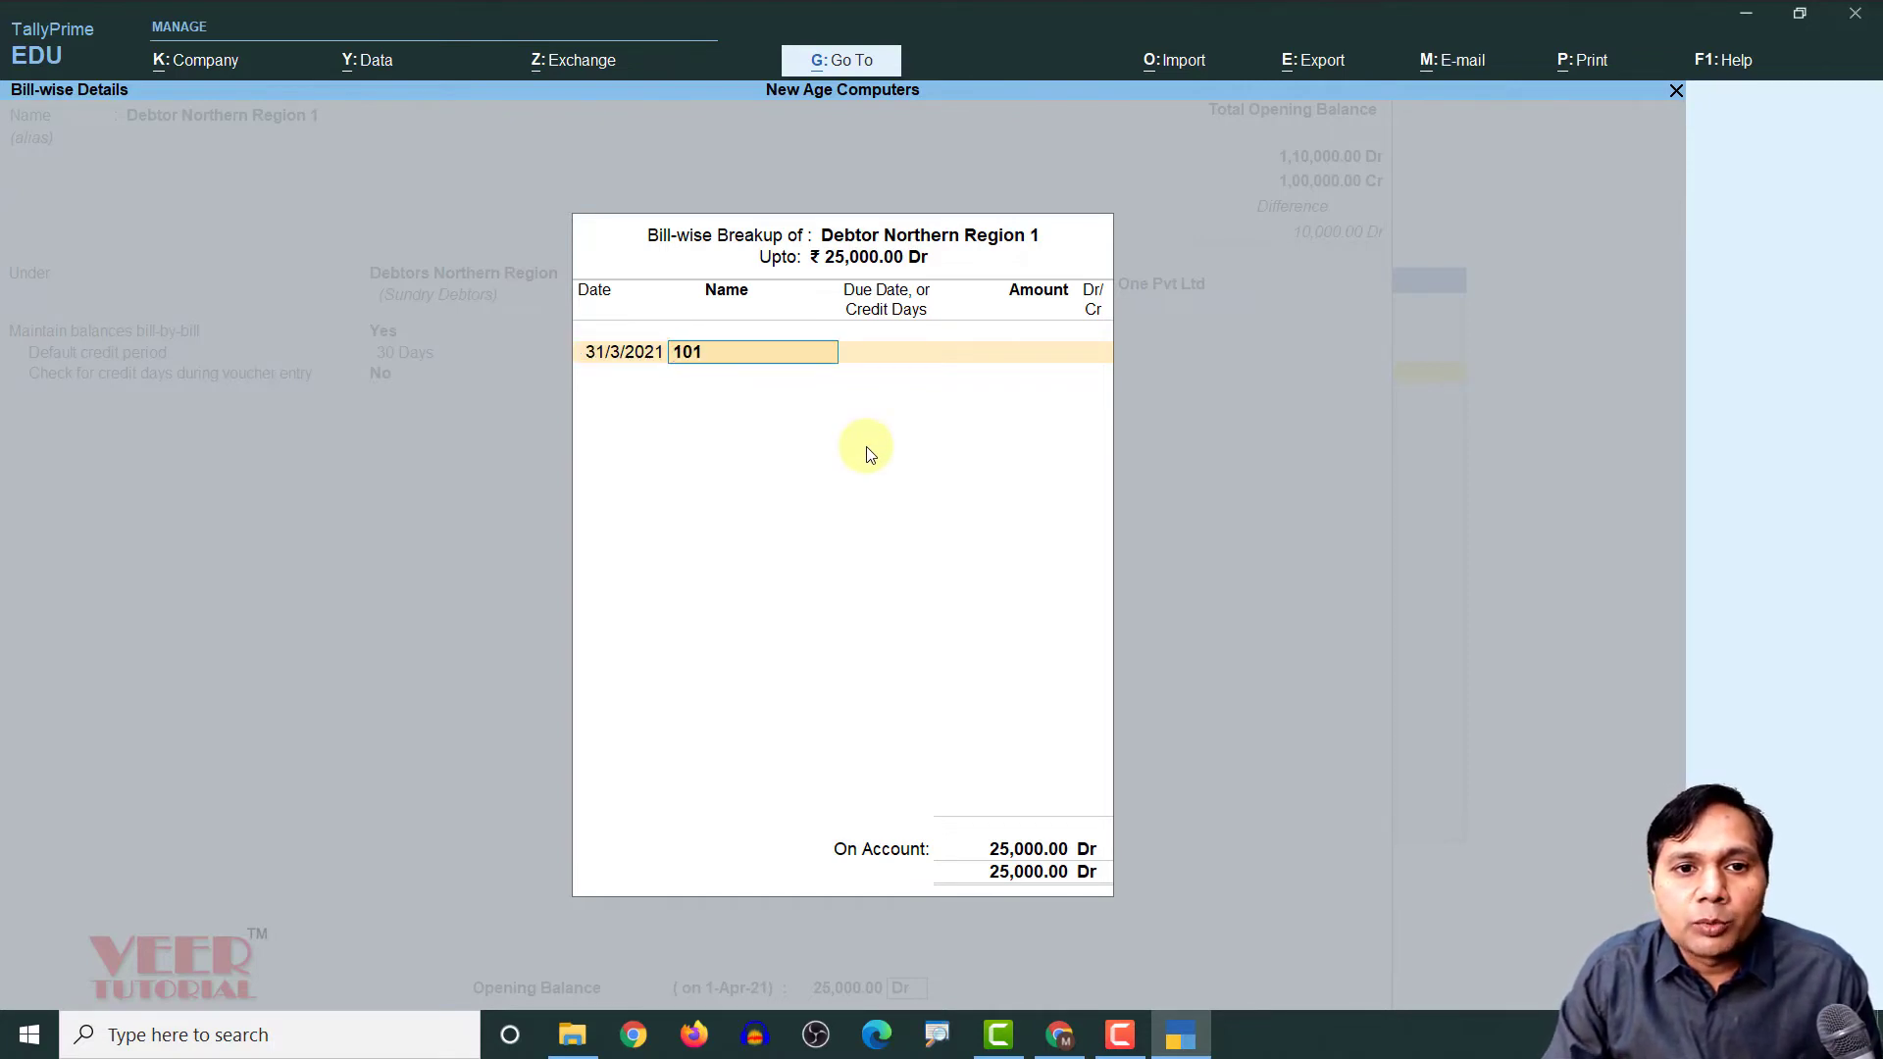
{"action": "key", "text": "Return"}
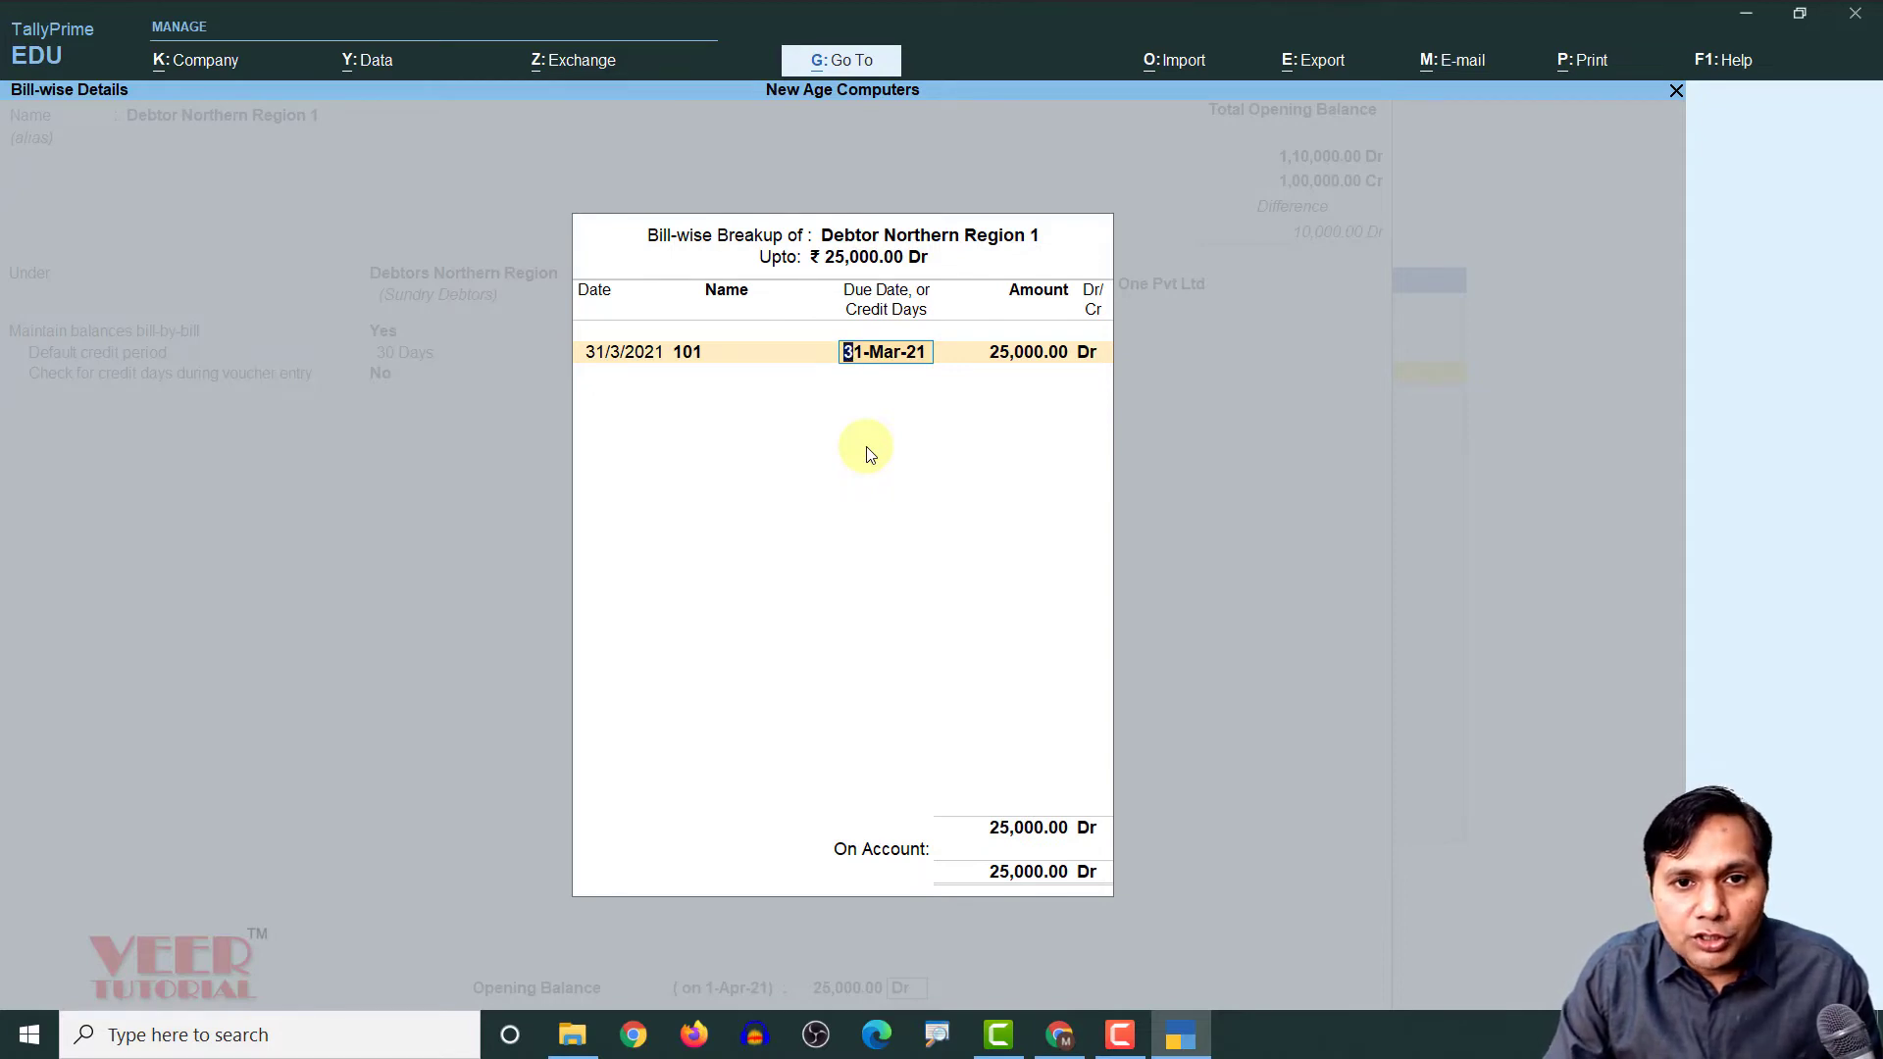
{"action": "type", "text": "30"}
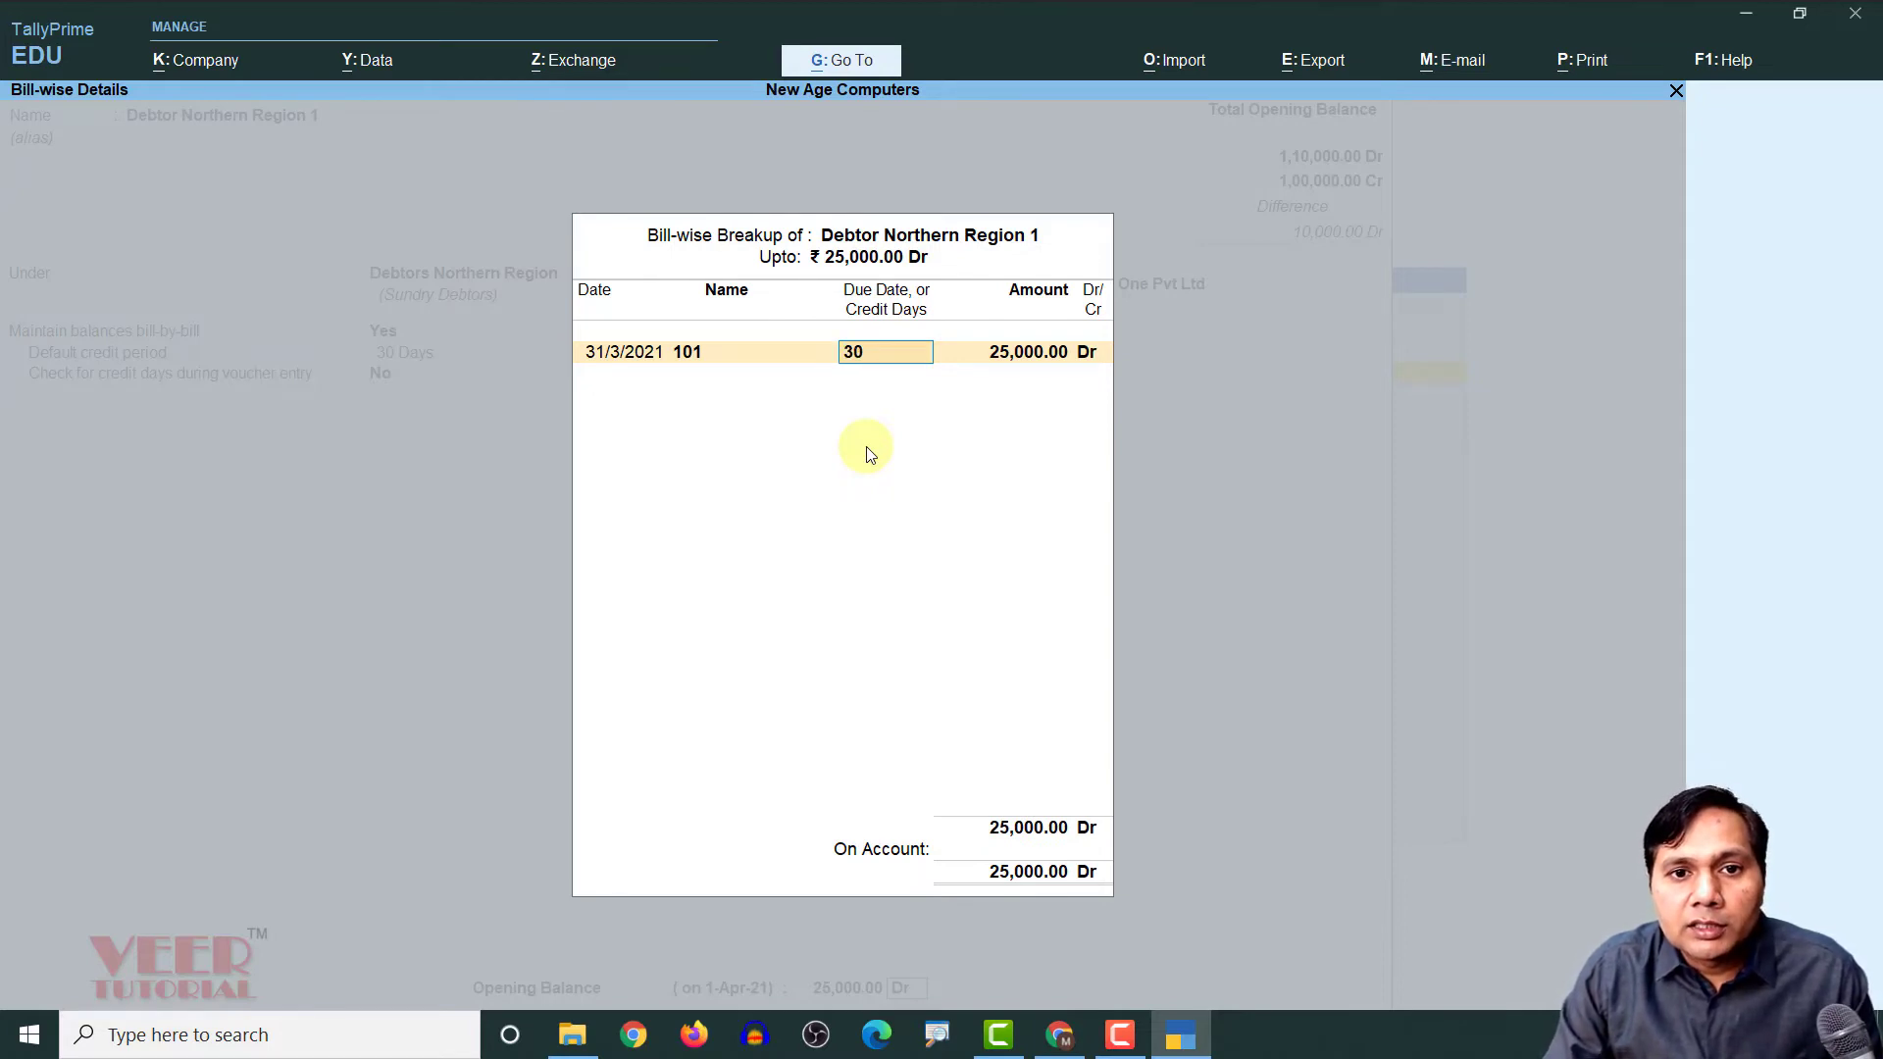
{"action": "key", "text": "Return"}
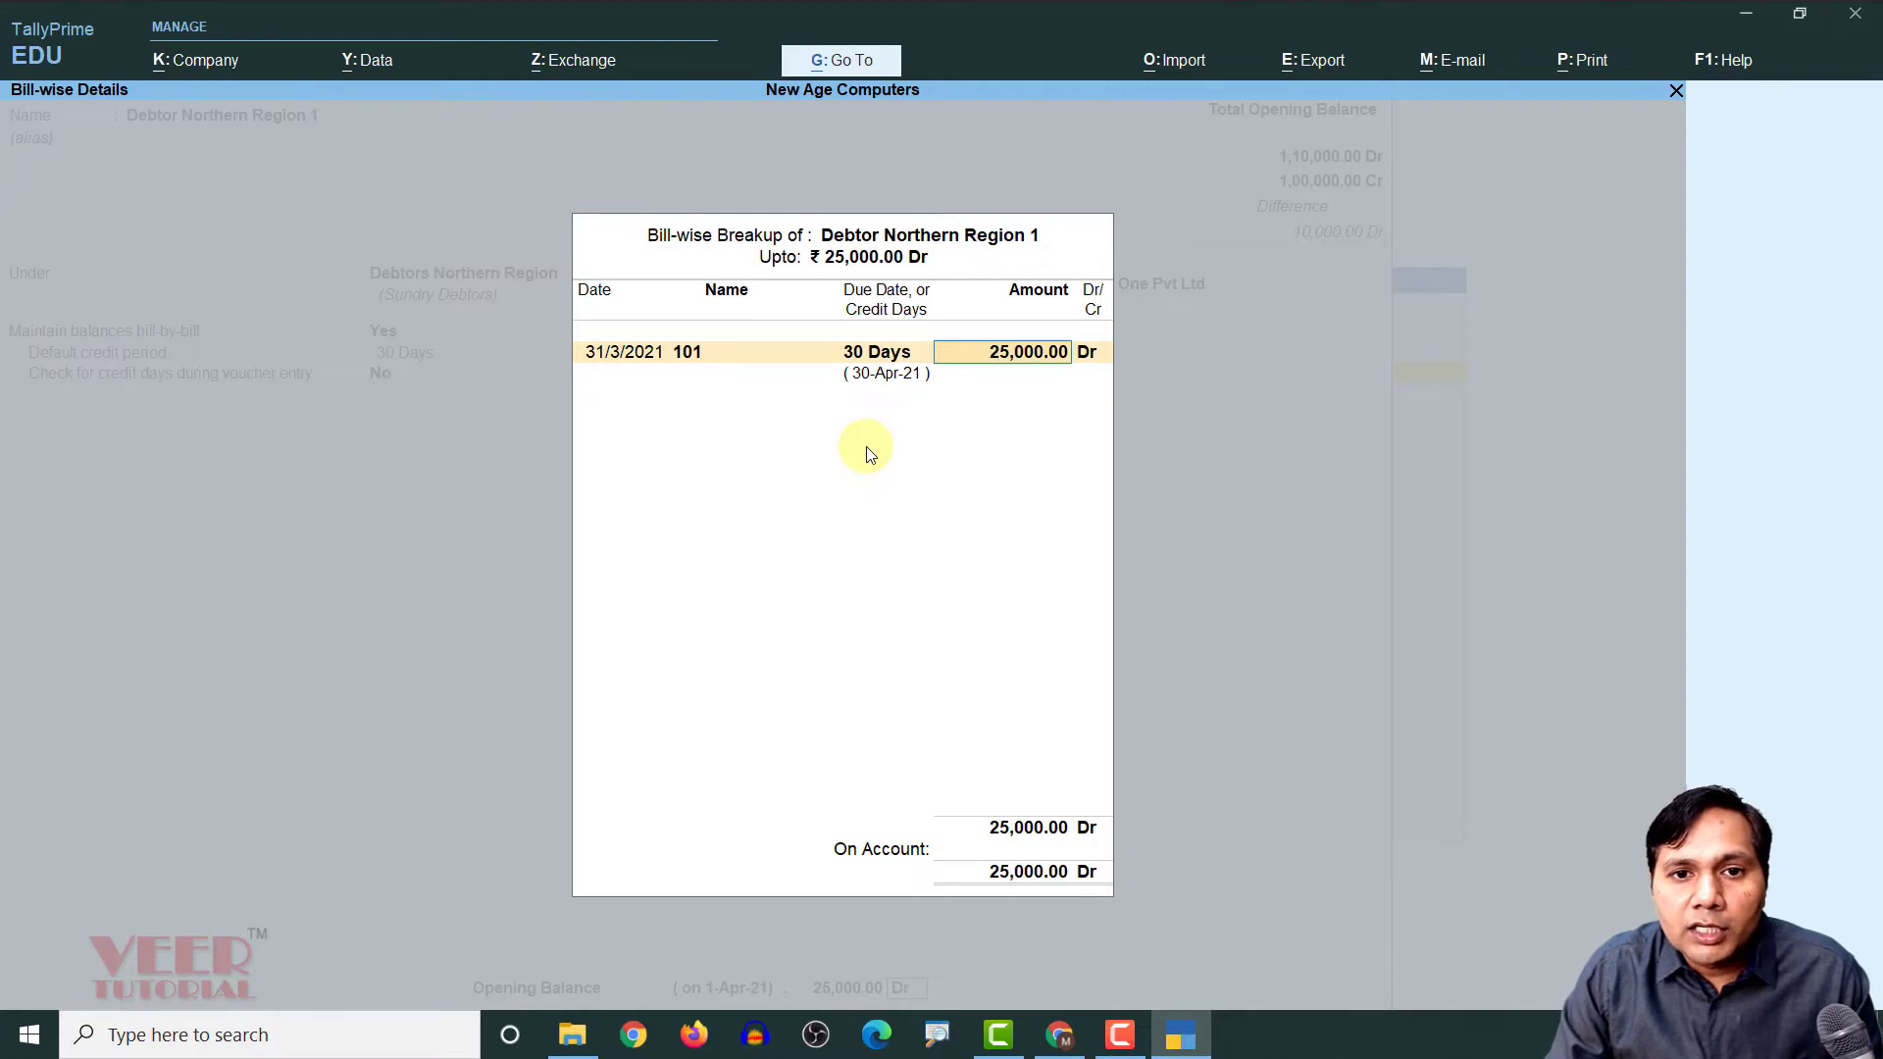
{"action": "type", "text": "25000"}
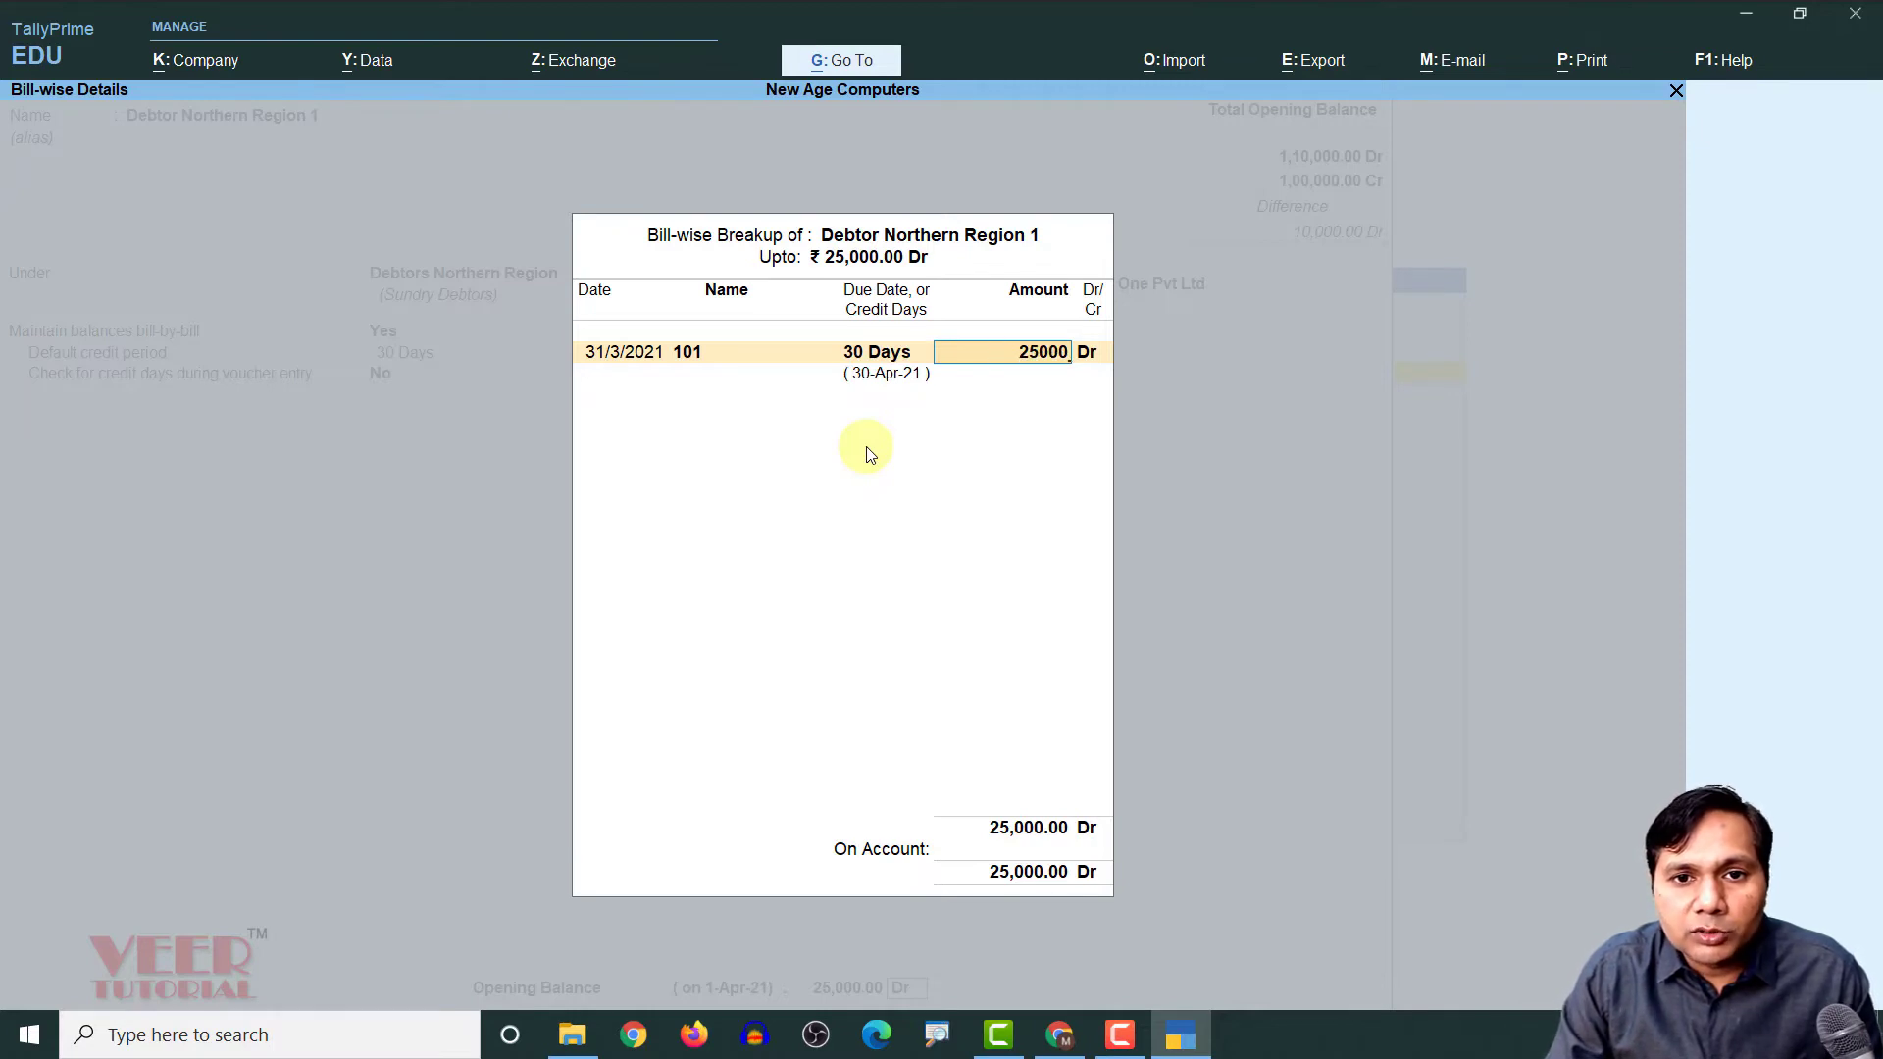
{"action": "key", "text": "Return"}
{"action": "key", "text": "Return"}
Change the amount of bill 101 to 15,000 Dr
{"action": "key", "text": "BackSpace"}
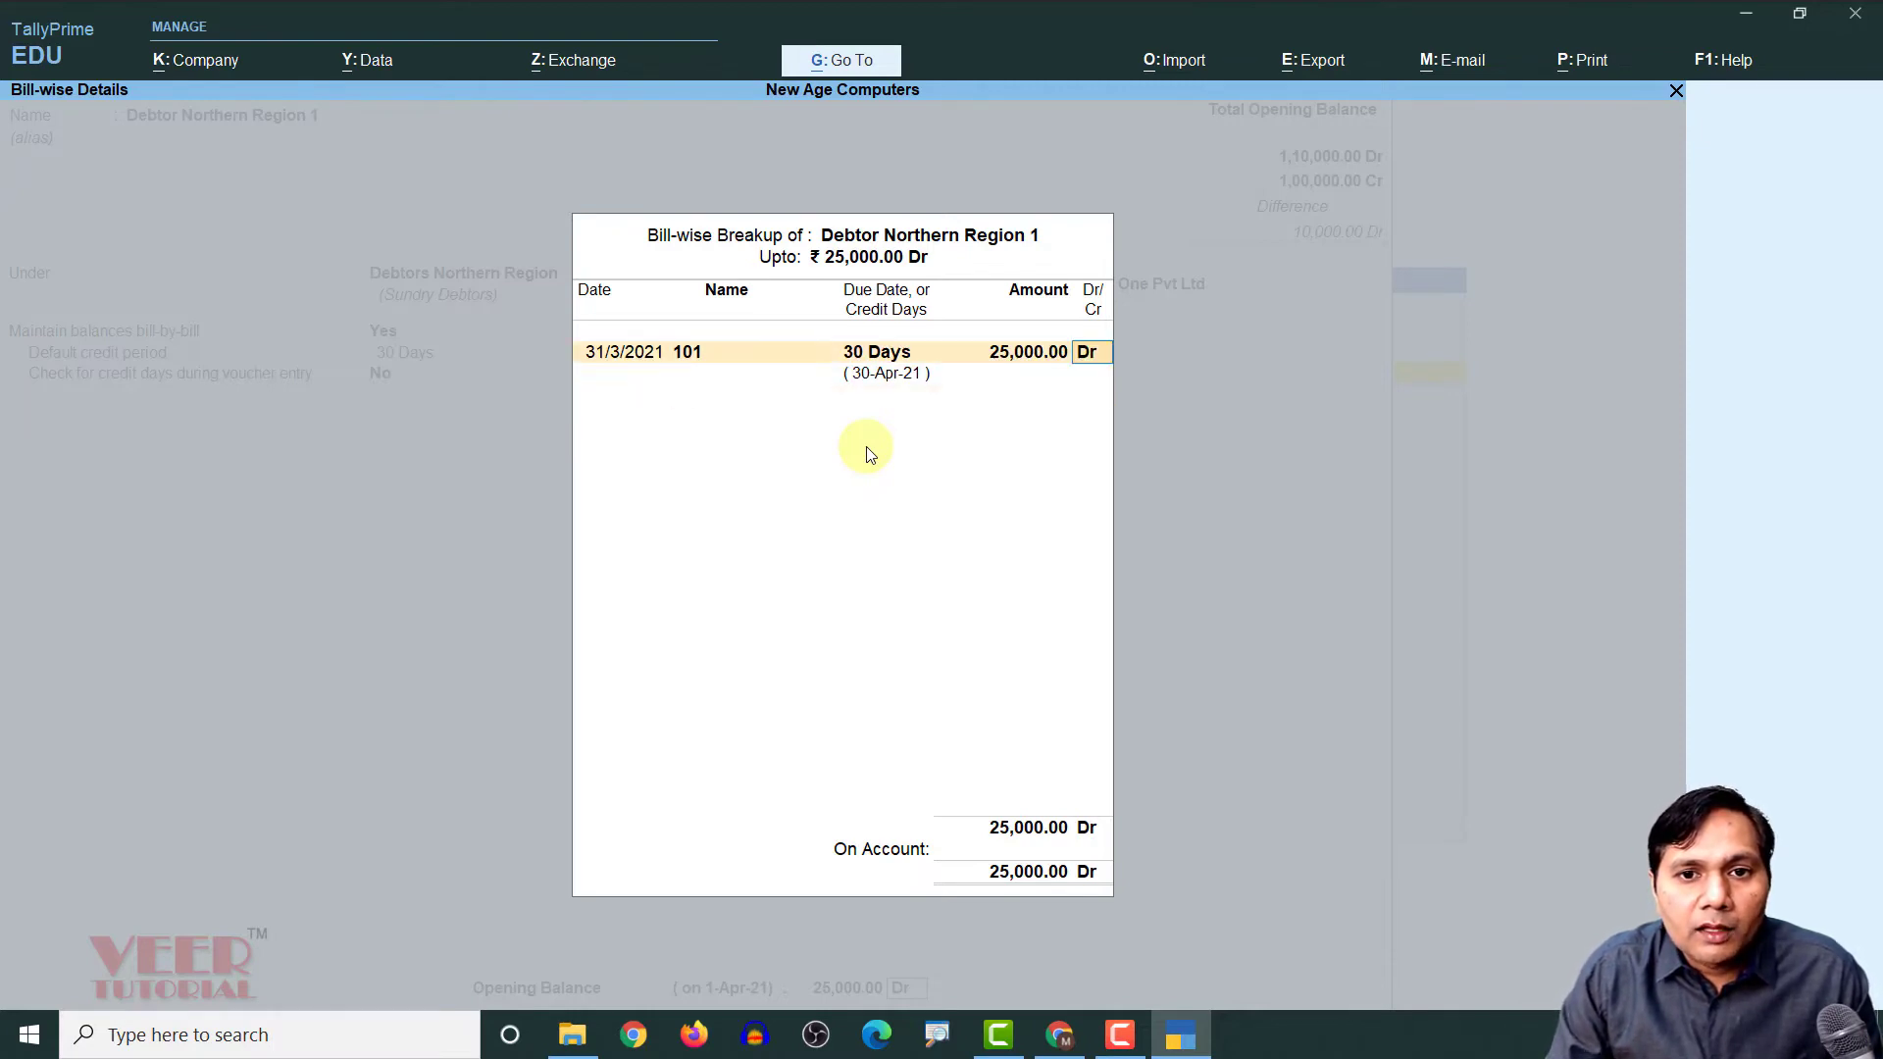
{"action": "key", "text": "BackSpace"}
{"action": "type", "text": "15,000"}
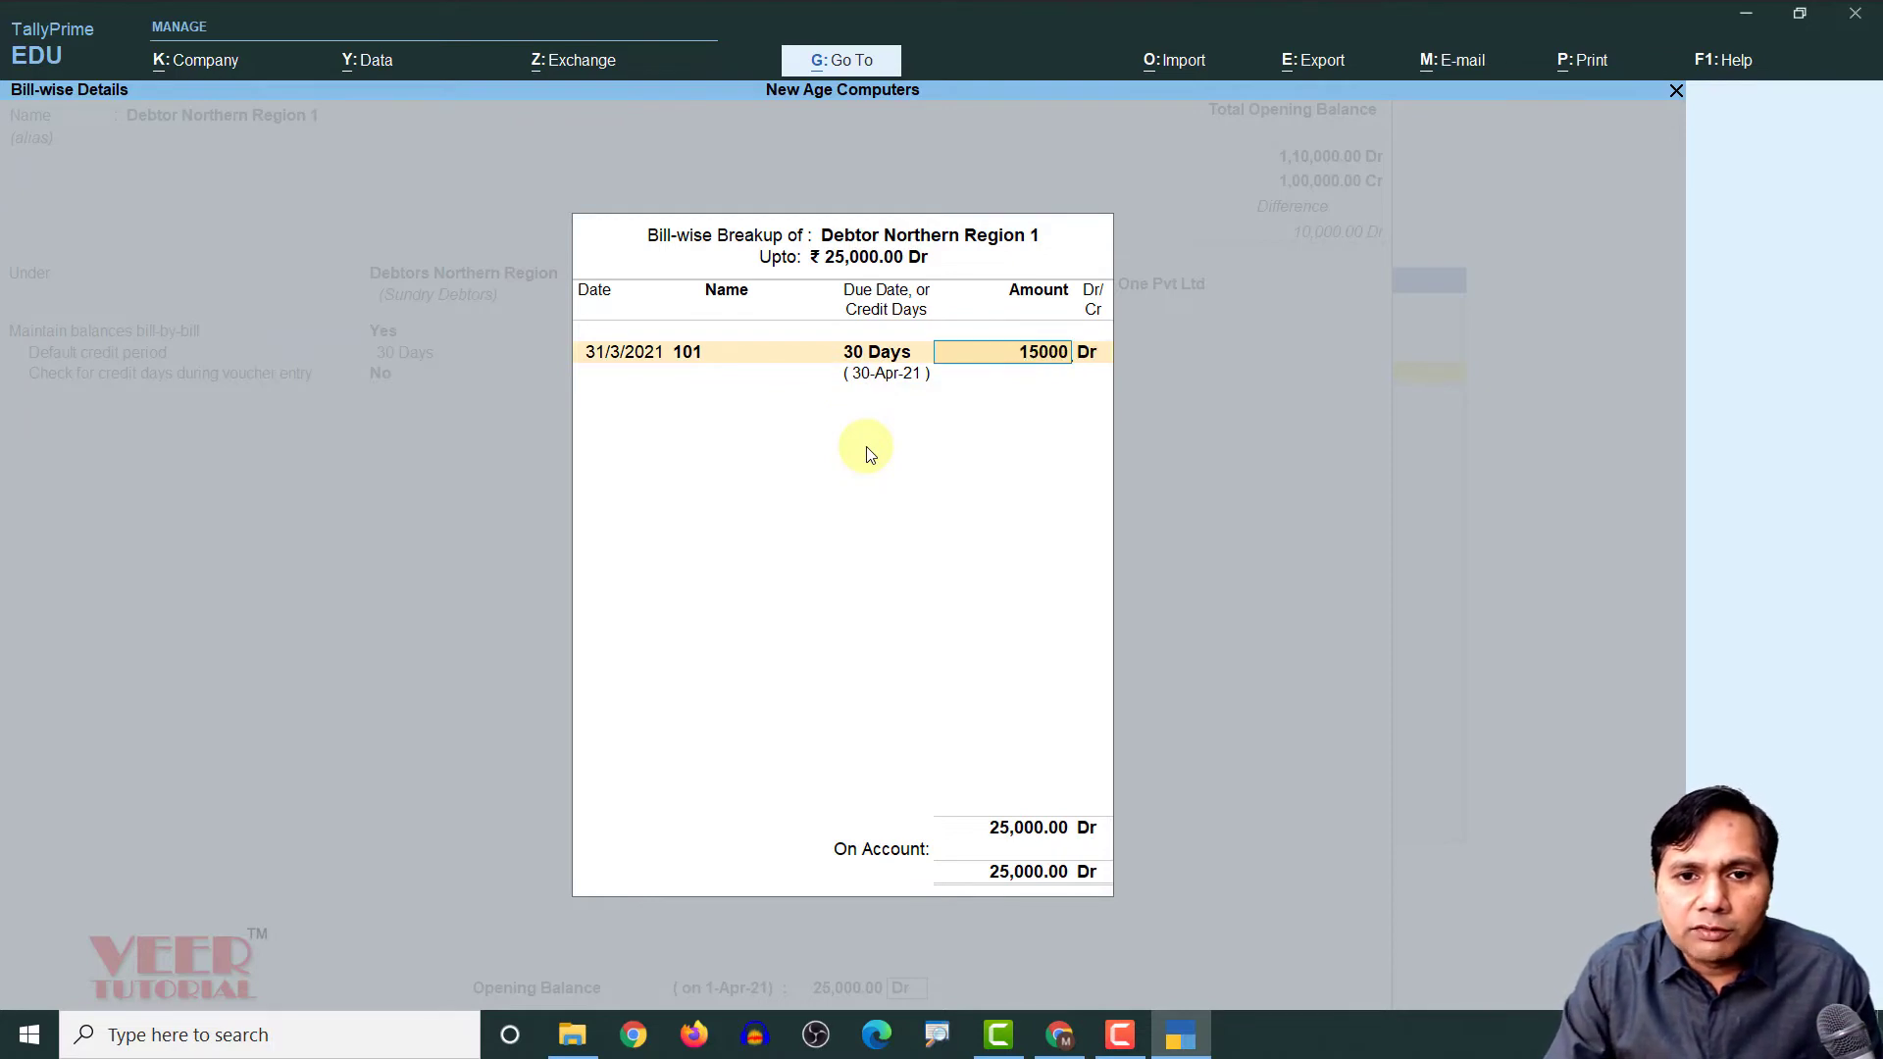
{"action": "key", "text": "Return"}
{"action": "key", "text": "Return"}
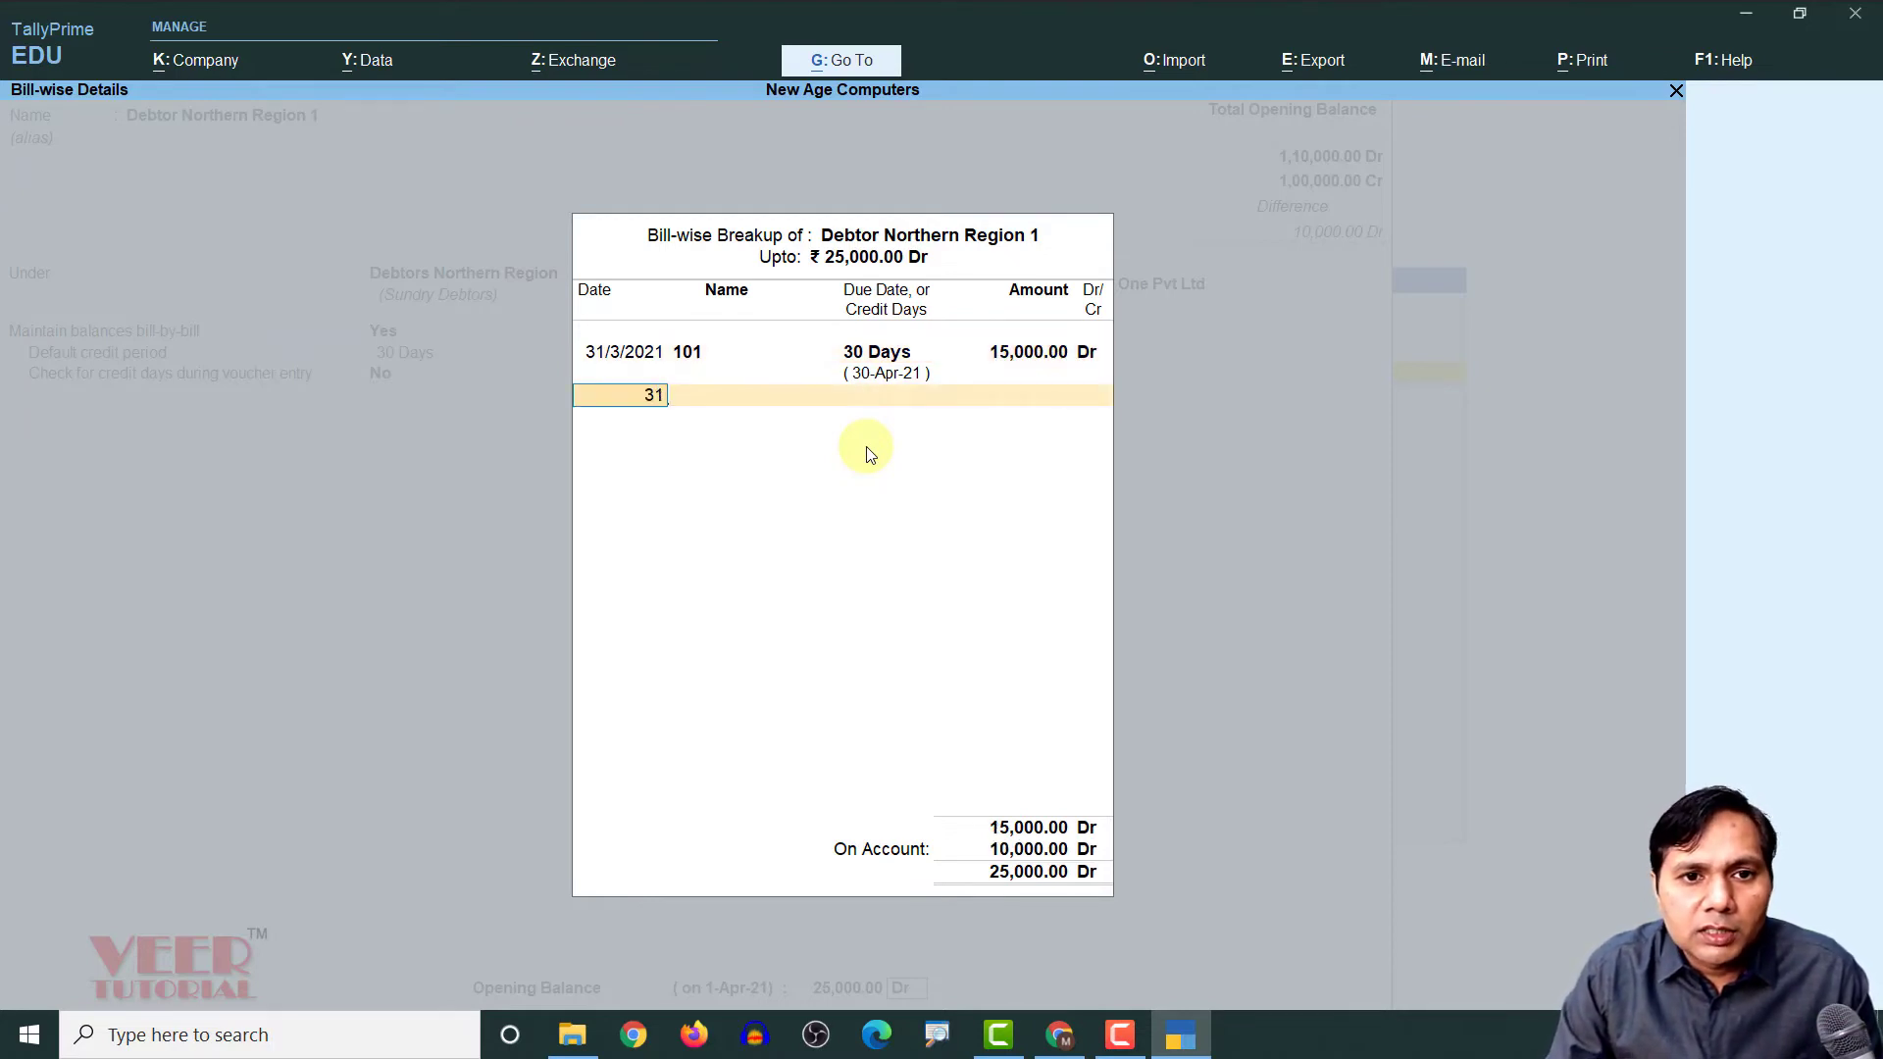
Add bill 102 dated 31/3/2021 with 60 credit days and an amount of 10,000 Dr, and save the ledger
{"action": "type", "text": "31-3"}
{"action": "key", "text": "Return"}
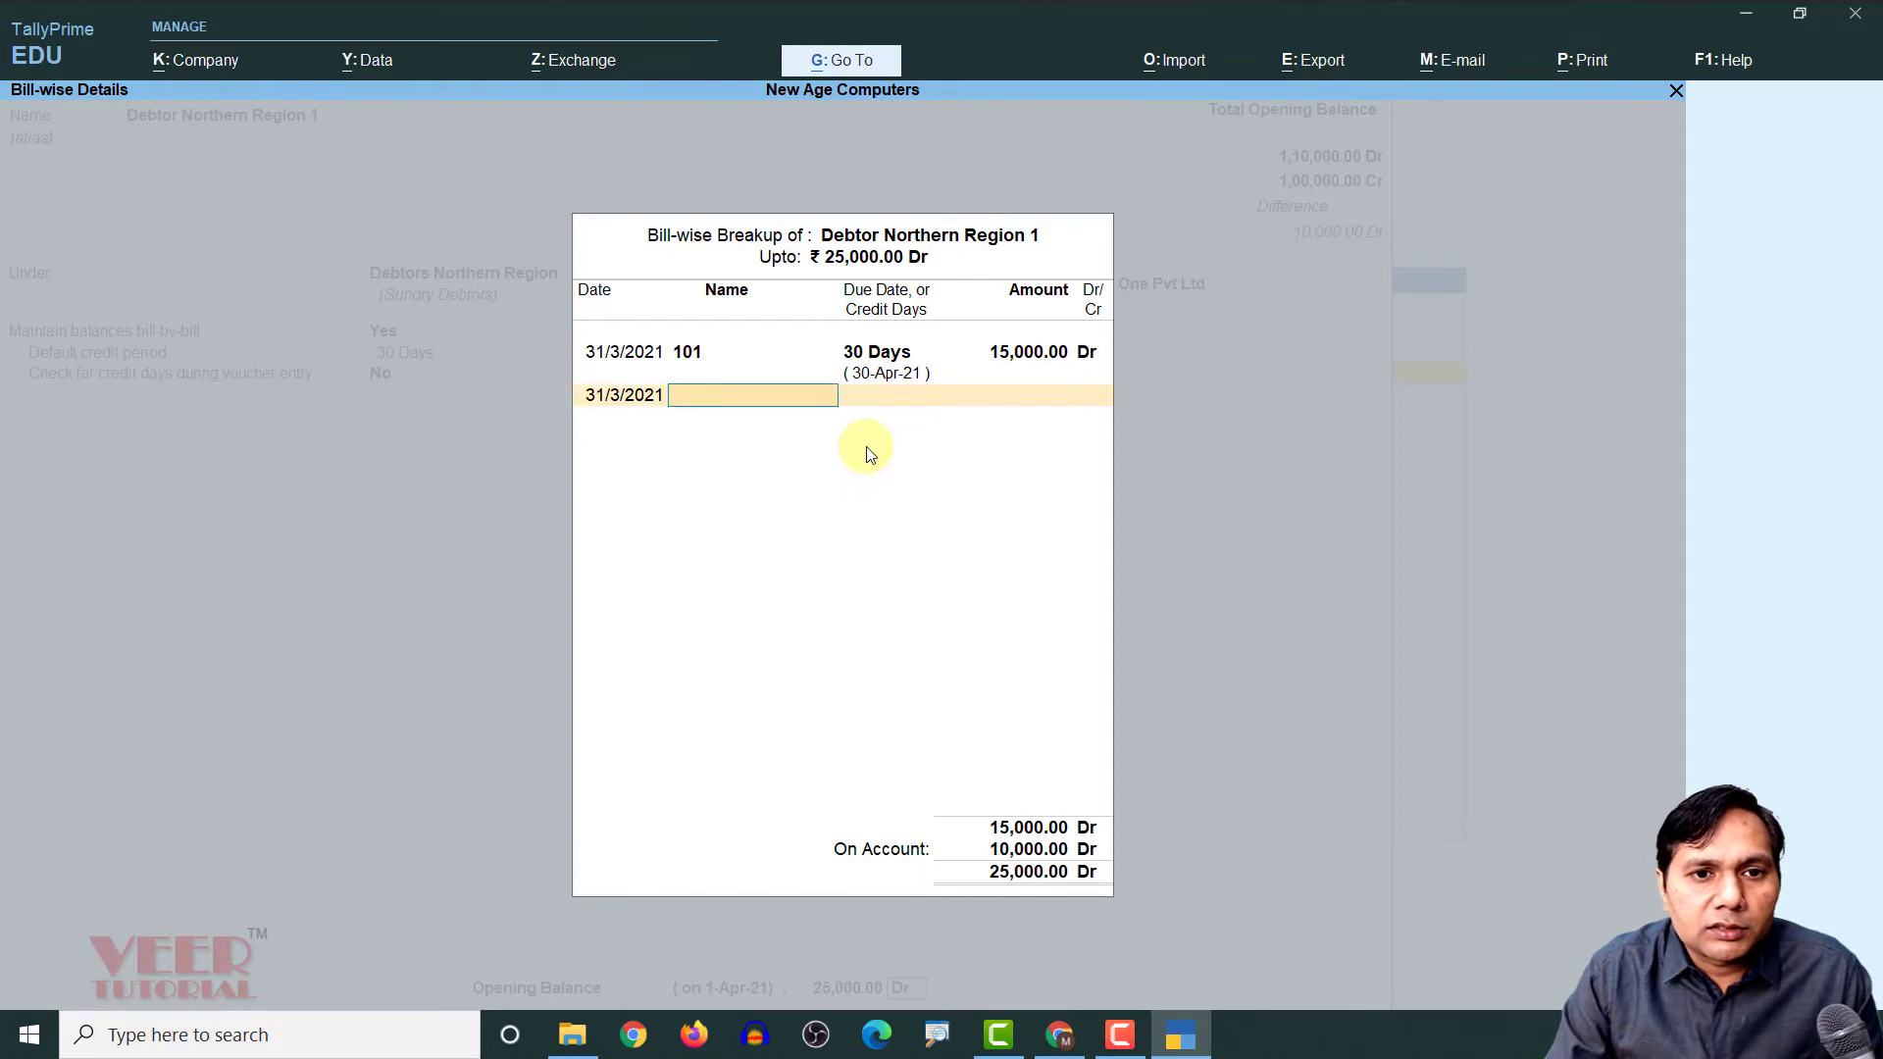
{"action": "type", "text": "102"}
{"action": "key", "text": "Return"}
{"action": "type", "text": "30"}
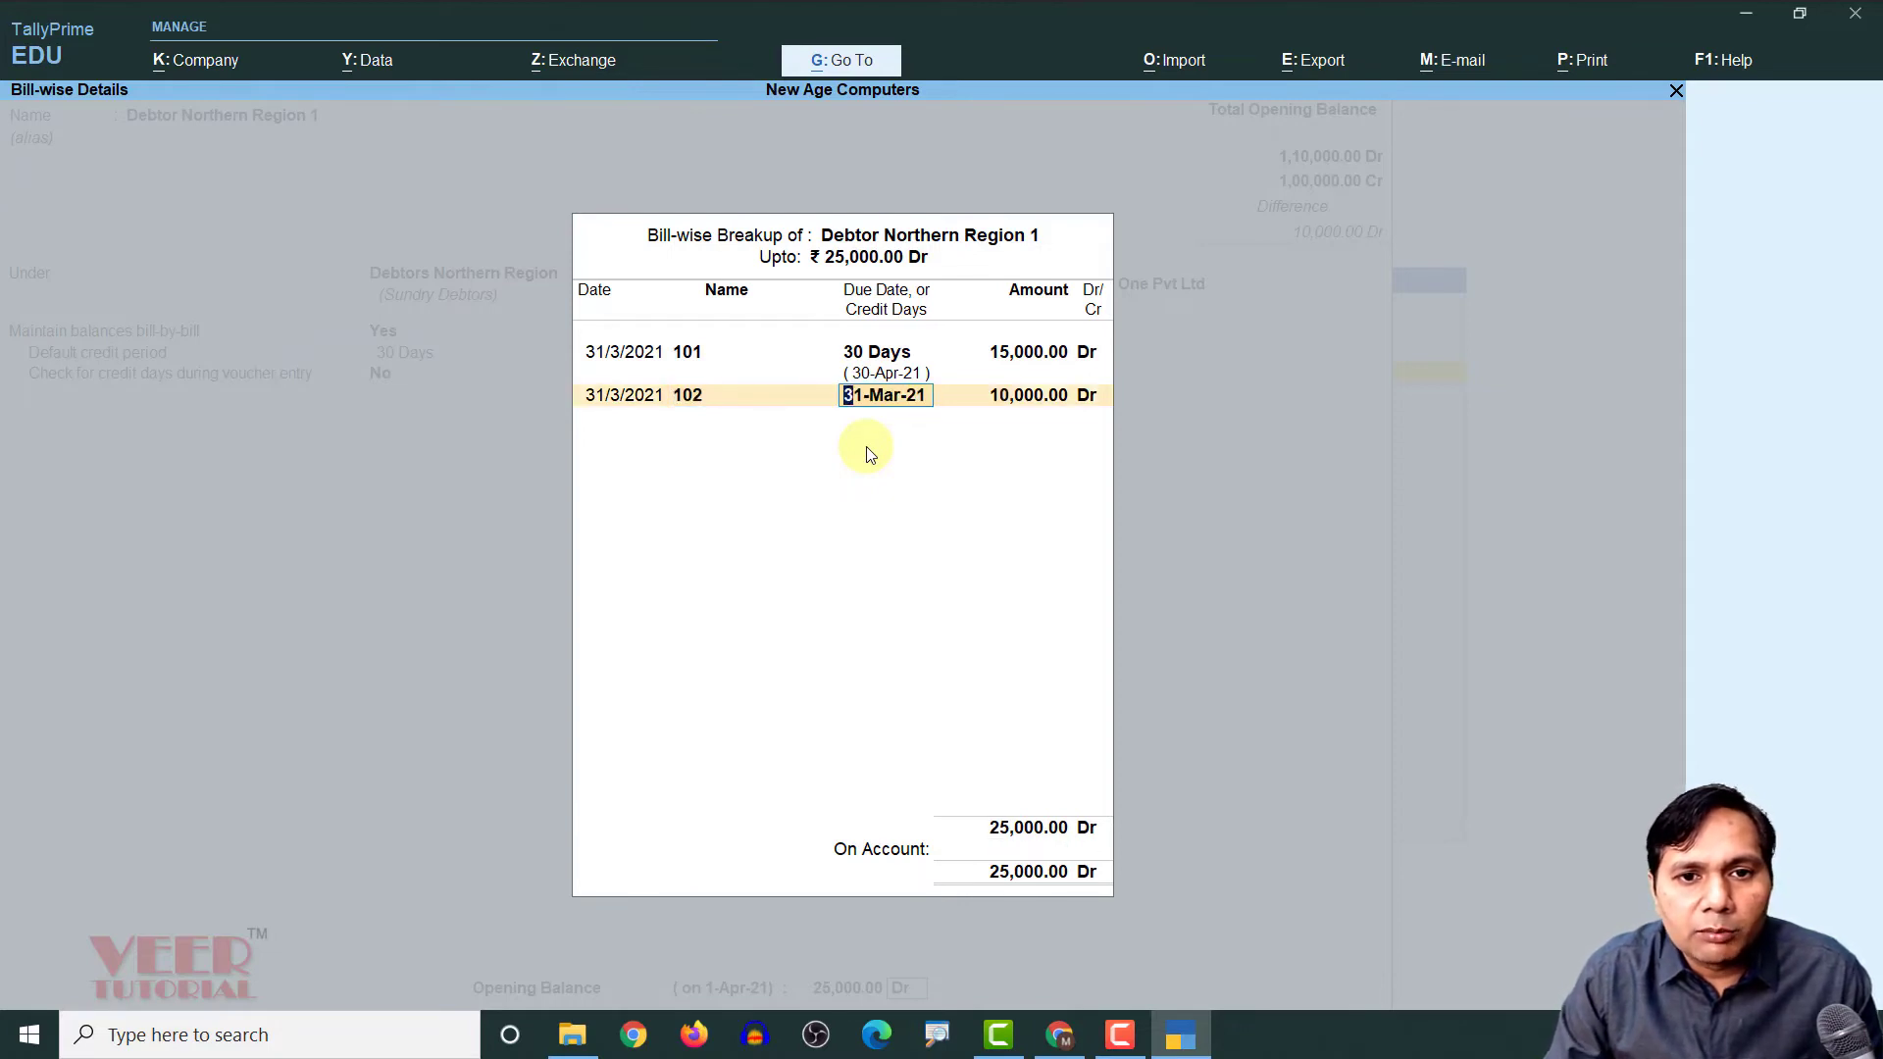
{"action": "key", "text": "Return"}
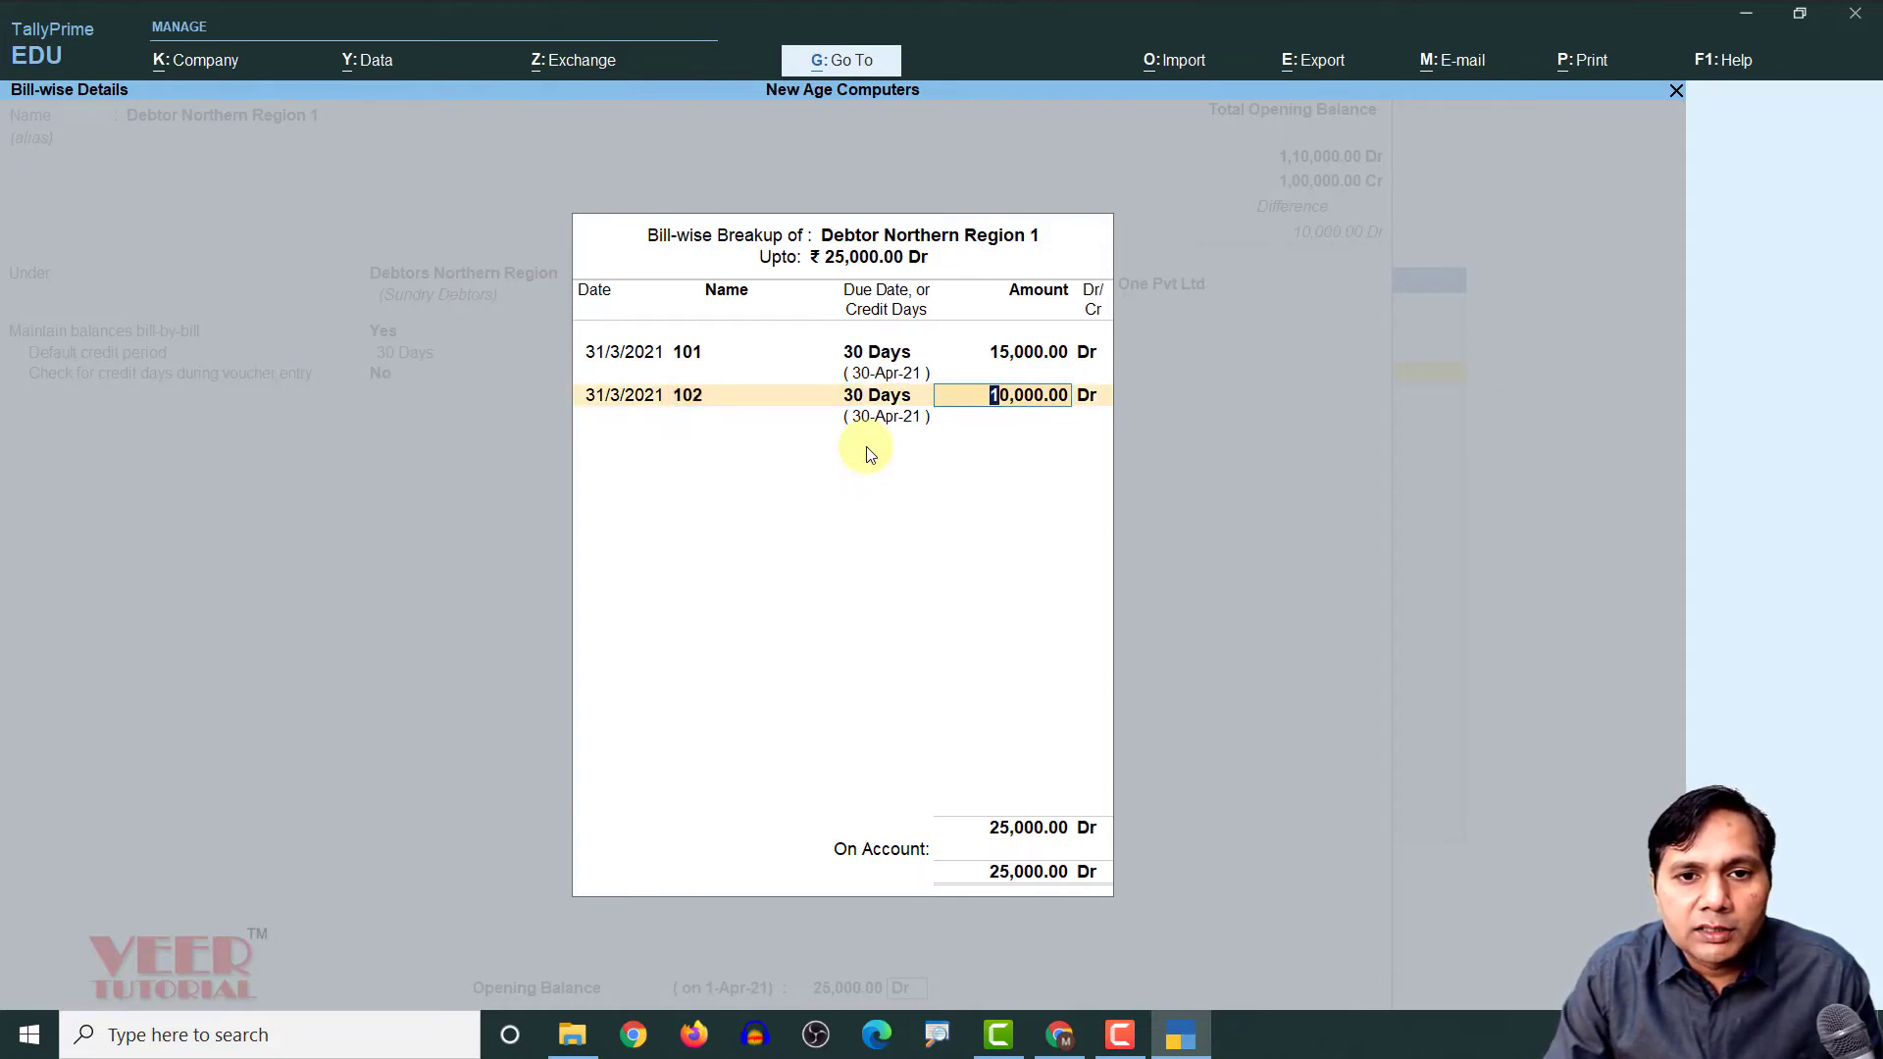
{"action": "key", "text": "BackSpace"}
{"action": "type", "text": "60"}
{"action": "key", "text": "Return"}
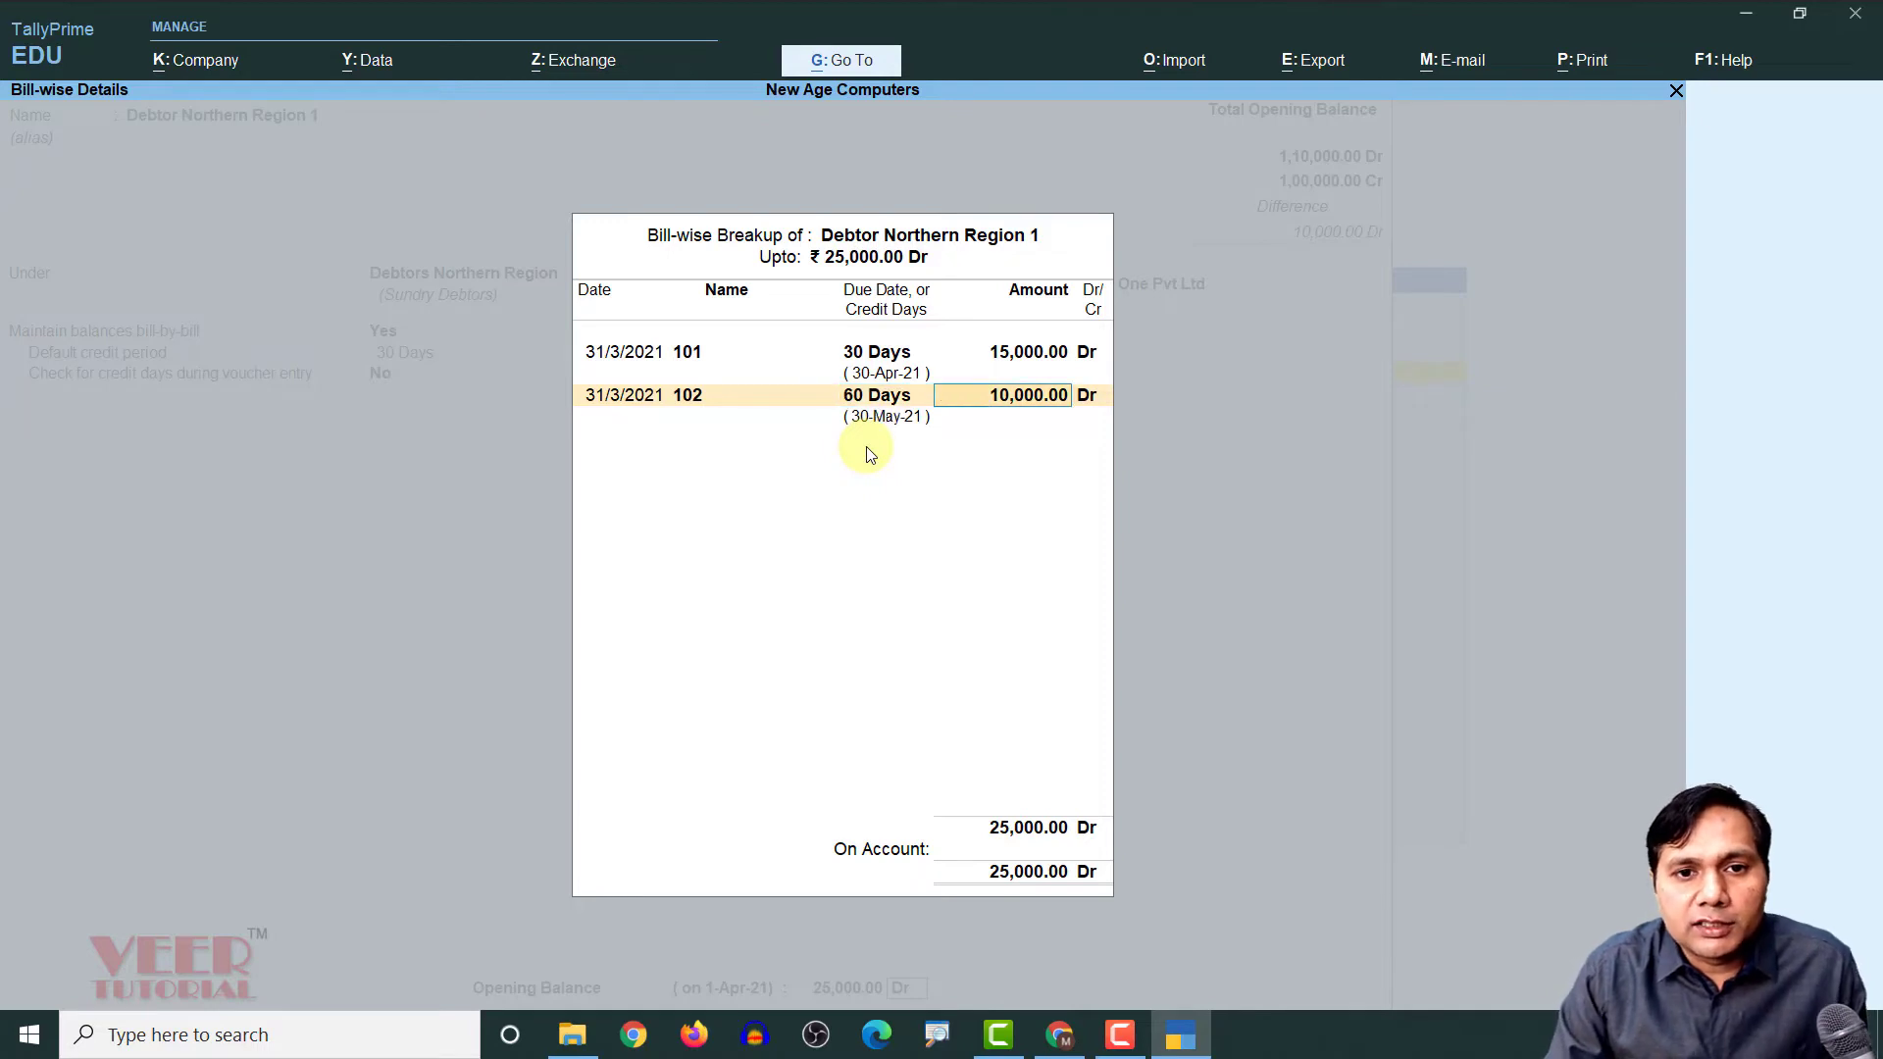
{"action": "key", "text": "Return"}
{"action": "key", "text": "Return"}
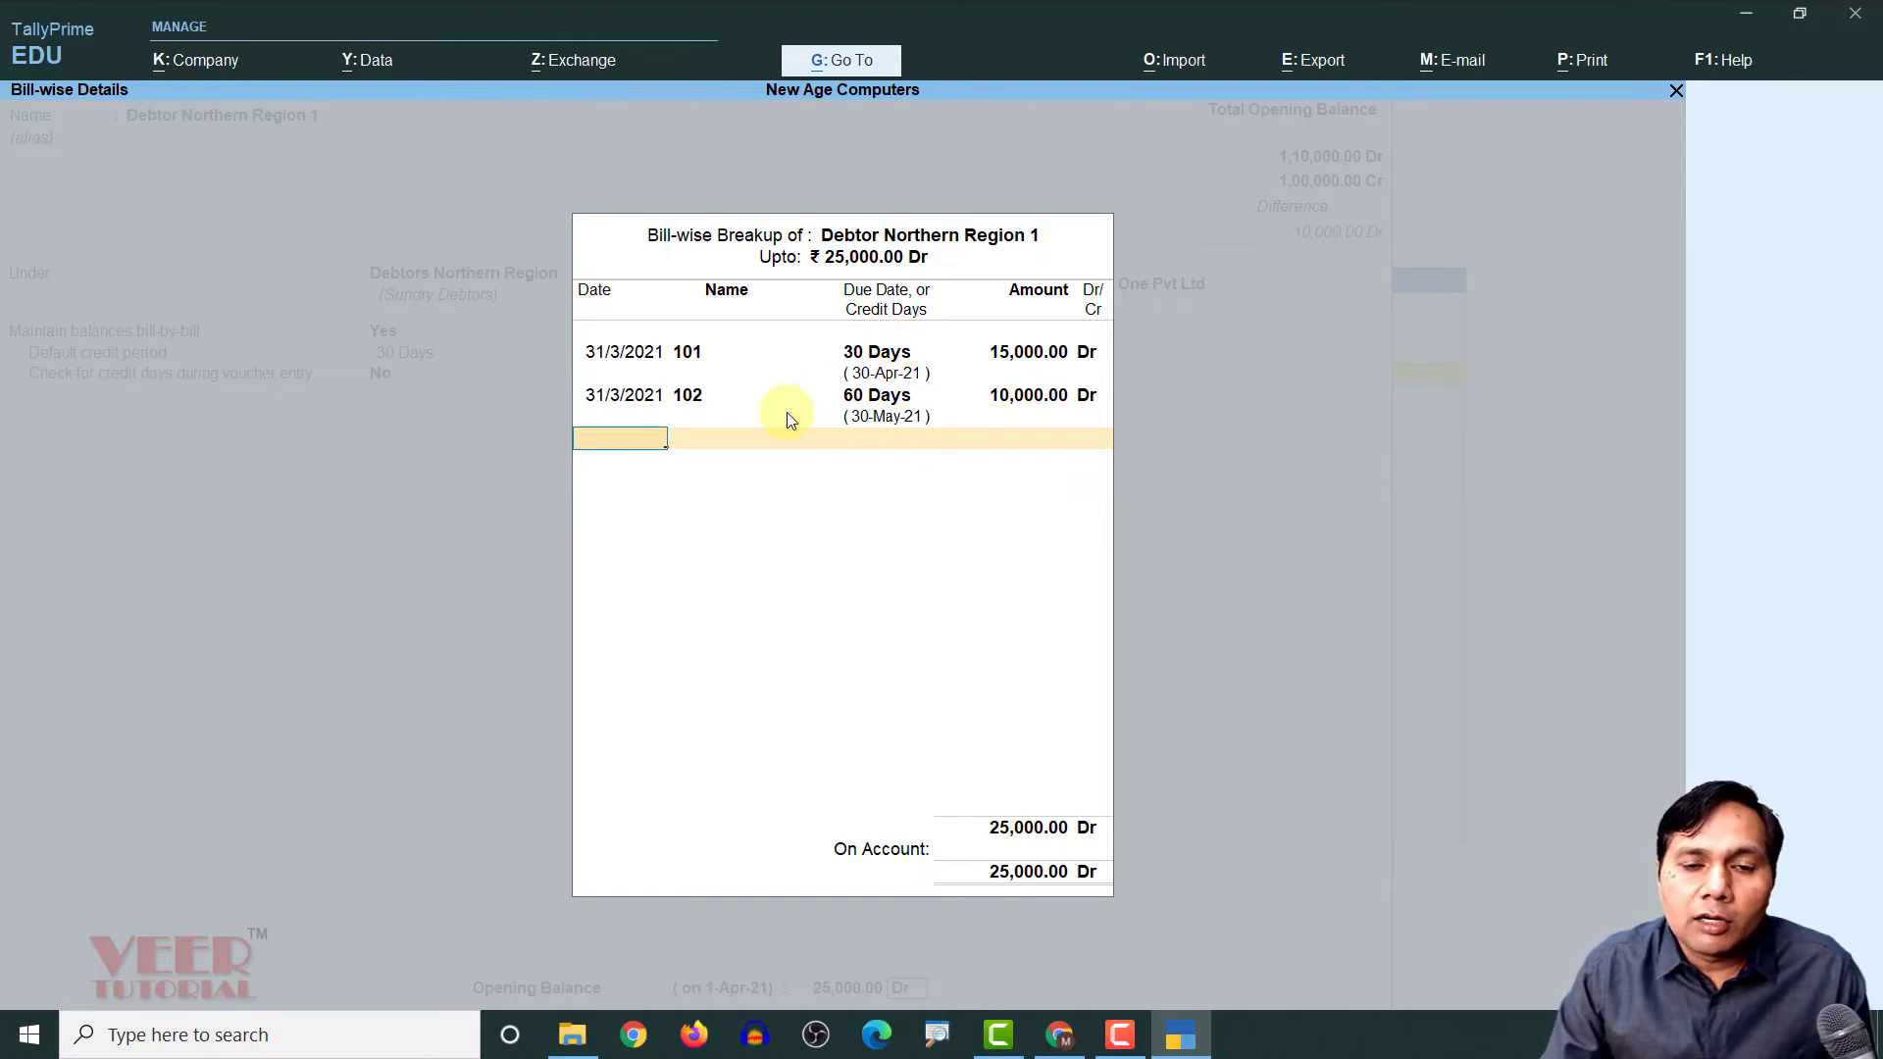
{"action": "key", "text": "Return"}
{"action": "key", "text": "Return"}
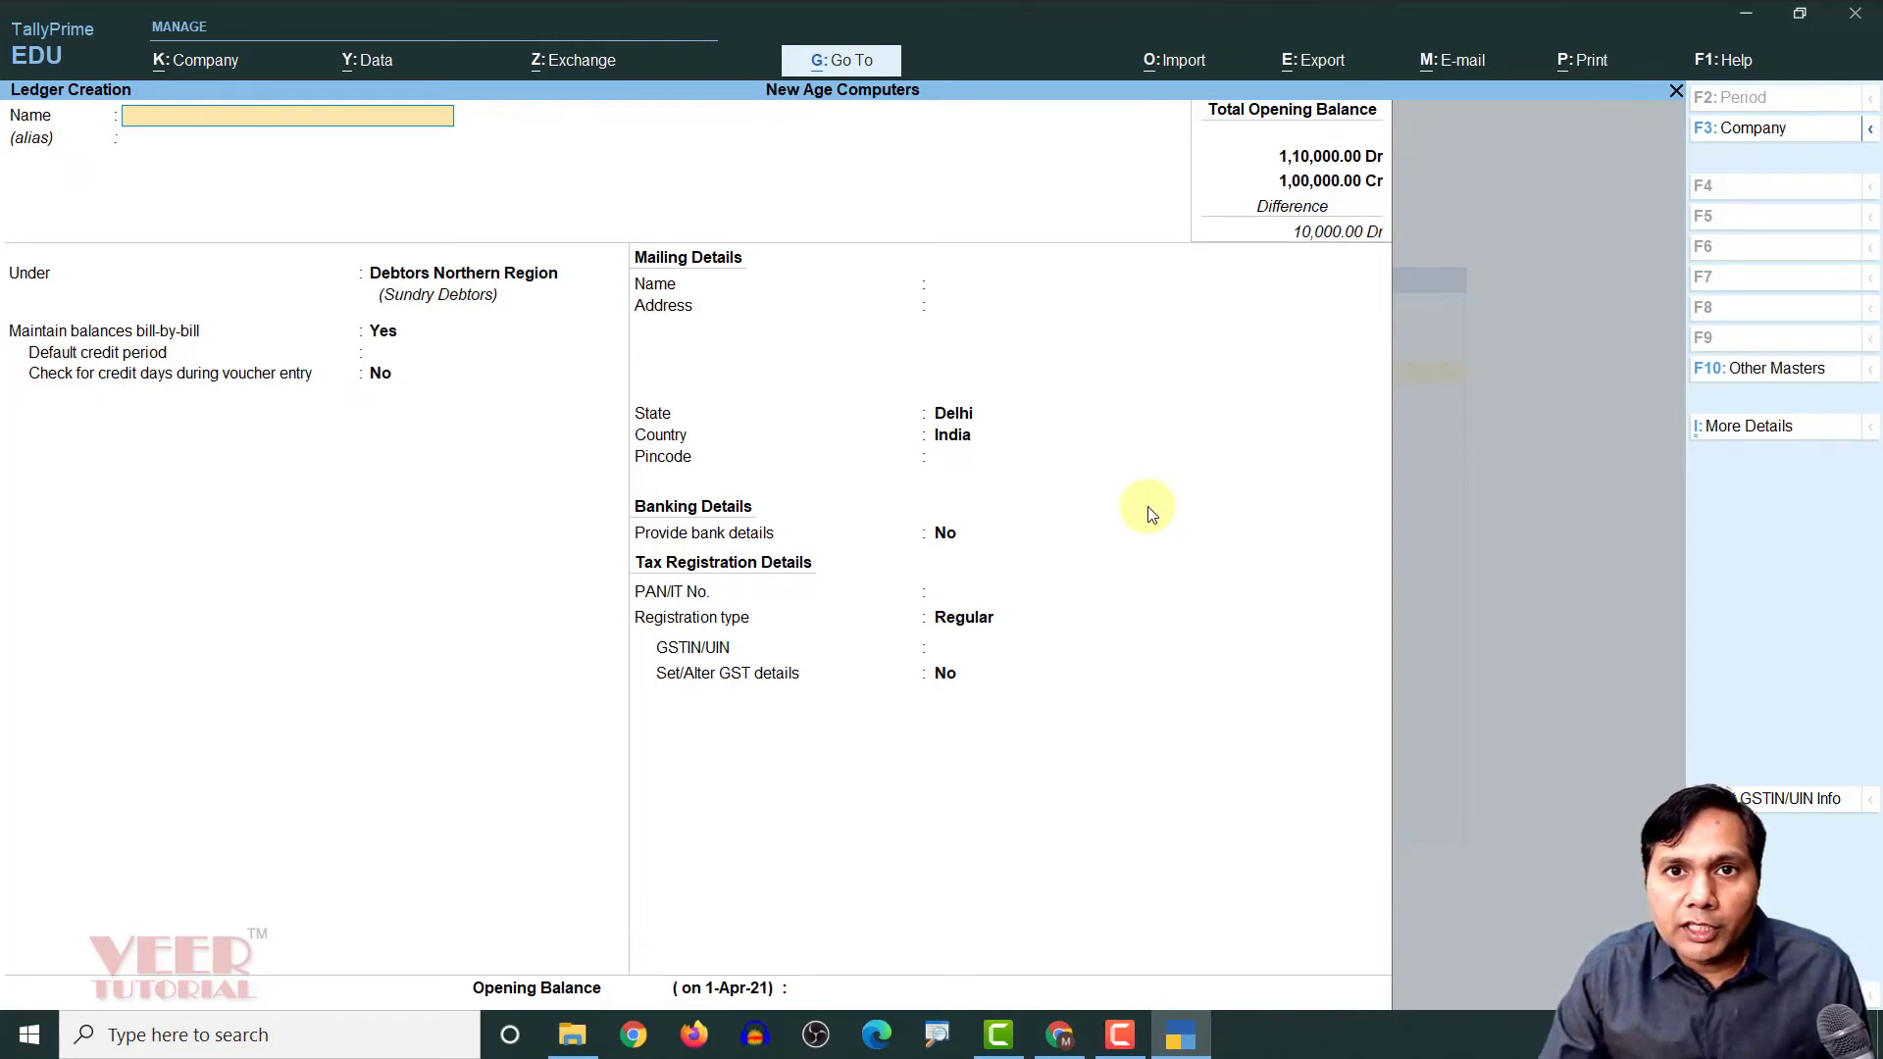
Switch to the Chart of Accounts PDF in Chrome and examine the debtor regions and the GST hierarchy under Current Liabilities
{"action": "left_click", "coordinate": [1059, 1035]}
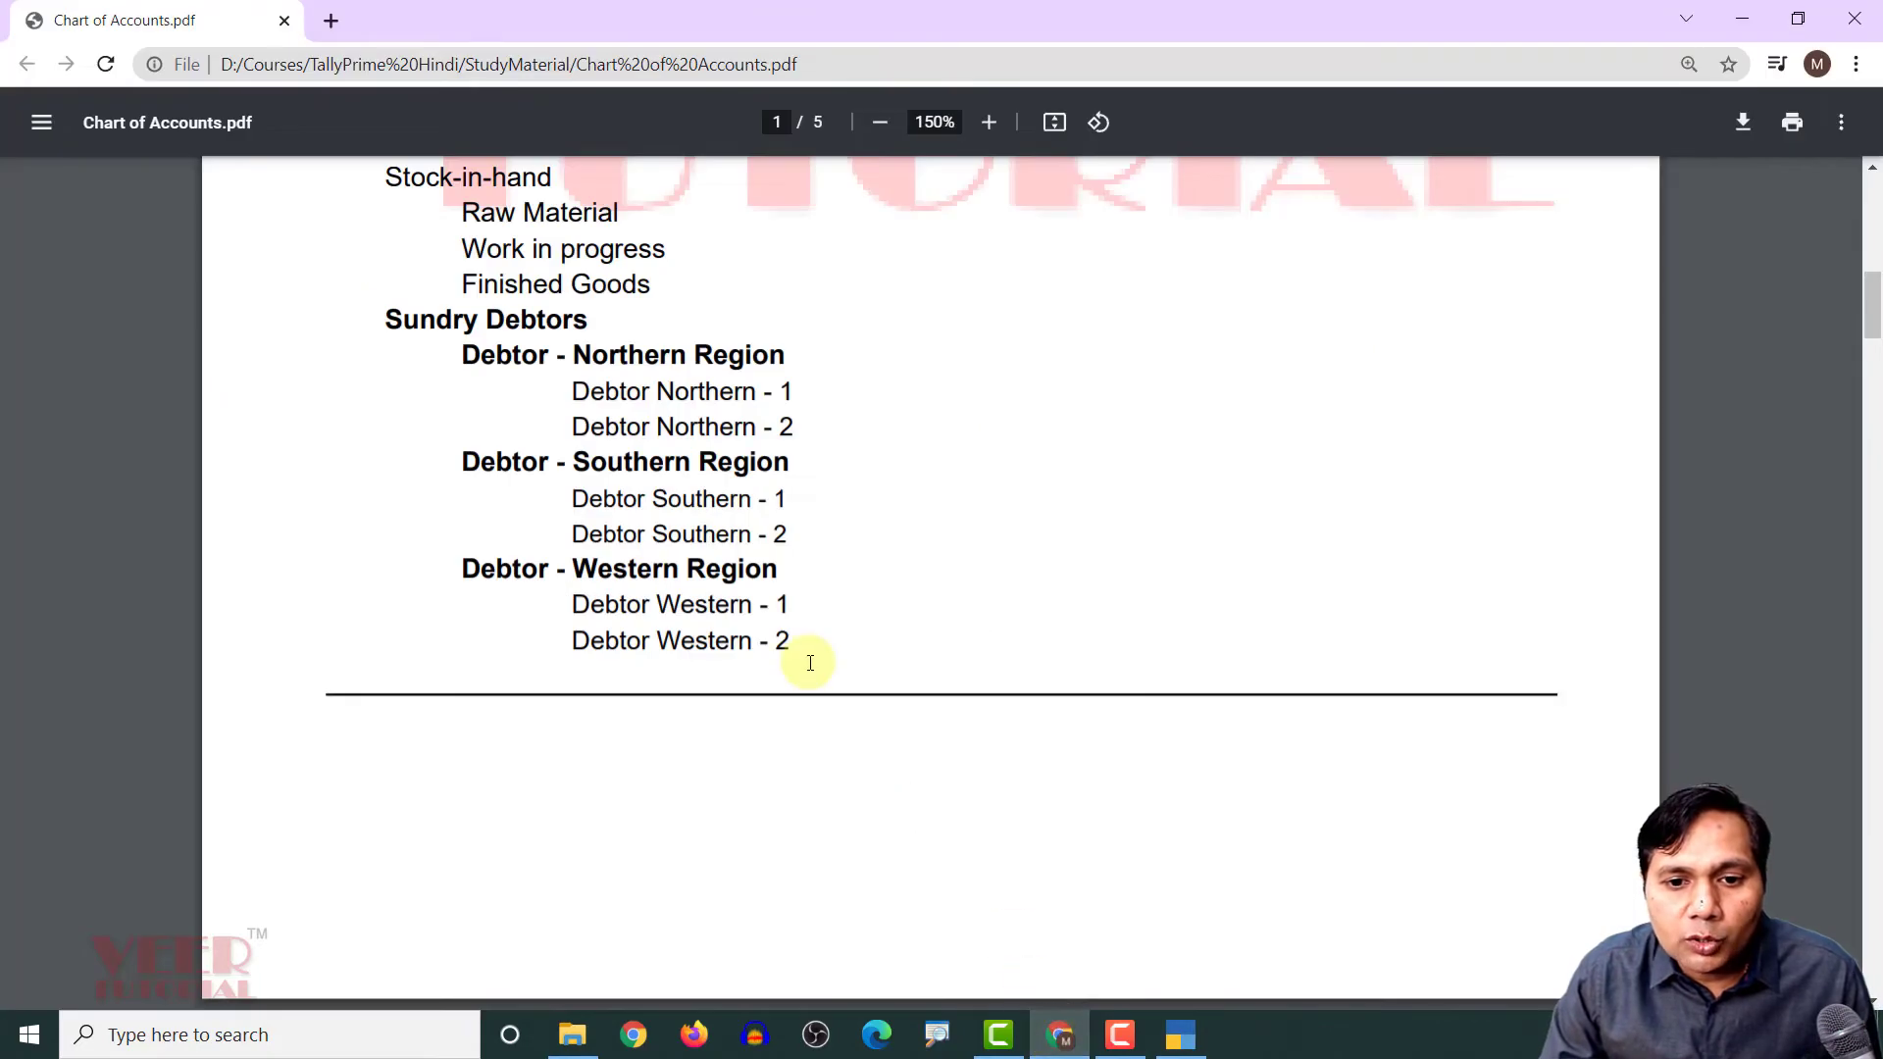
{"action": "scroll", "coordinate": [810, 663], "scroll_direction": "down", "scroll_amount": 8}
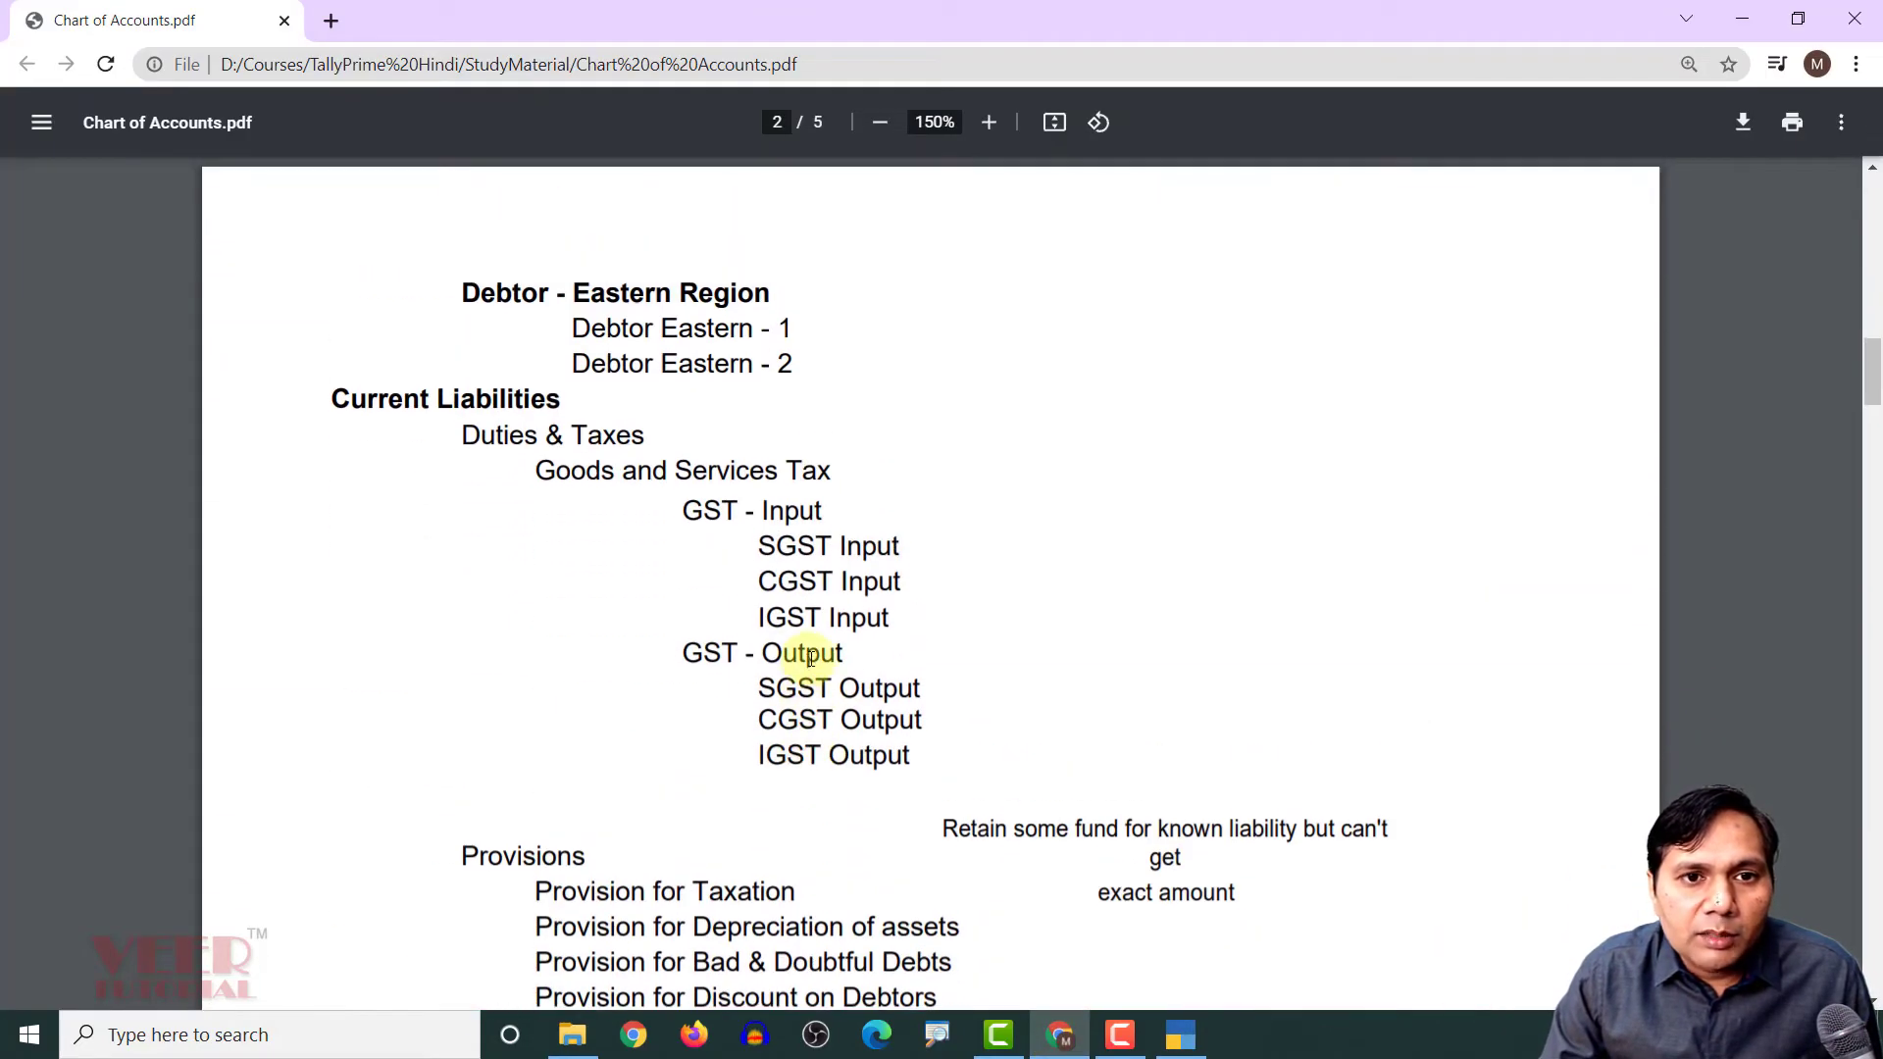
{"action": "scroll", "coordinate": [810, 658], "scroll_direction": "up", "scroll_amount": 8}
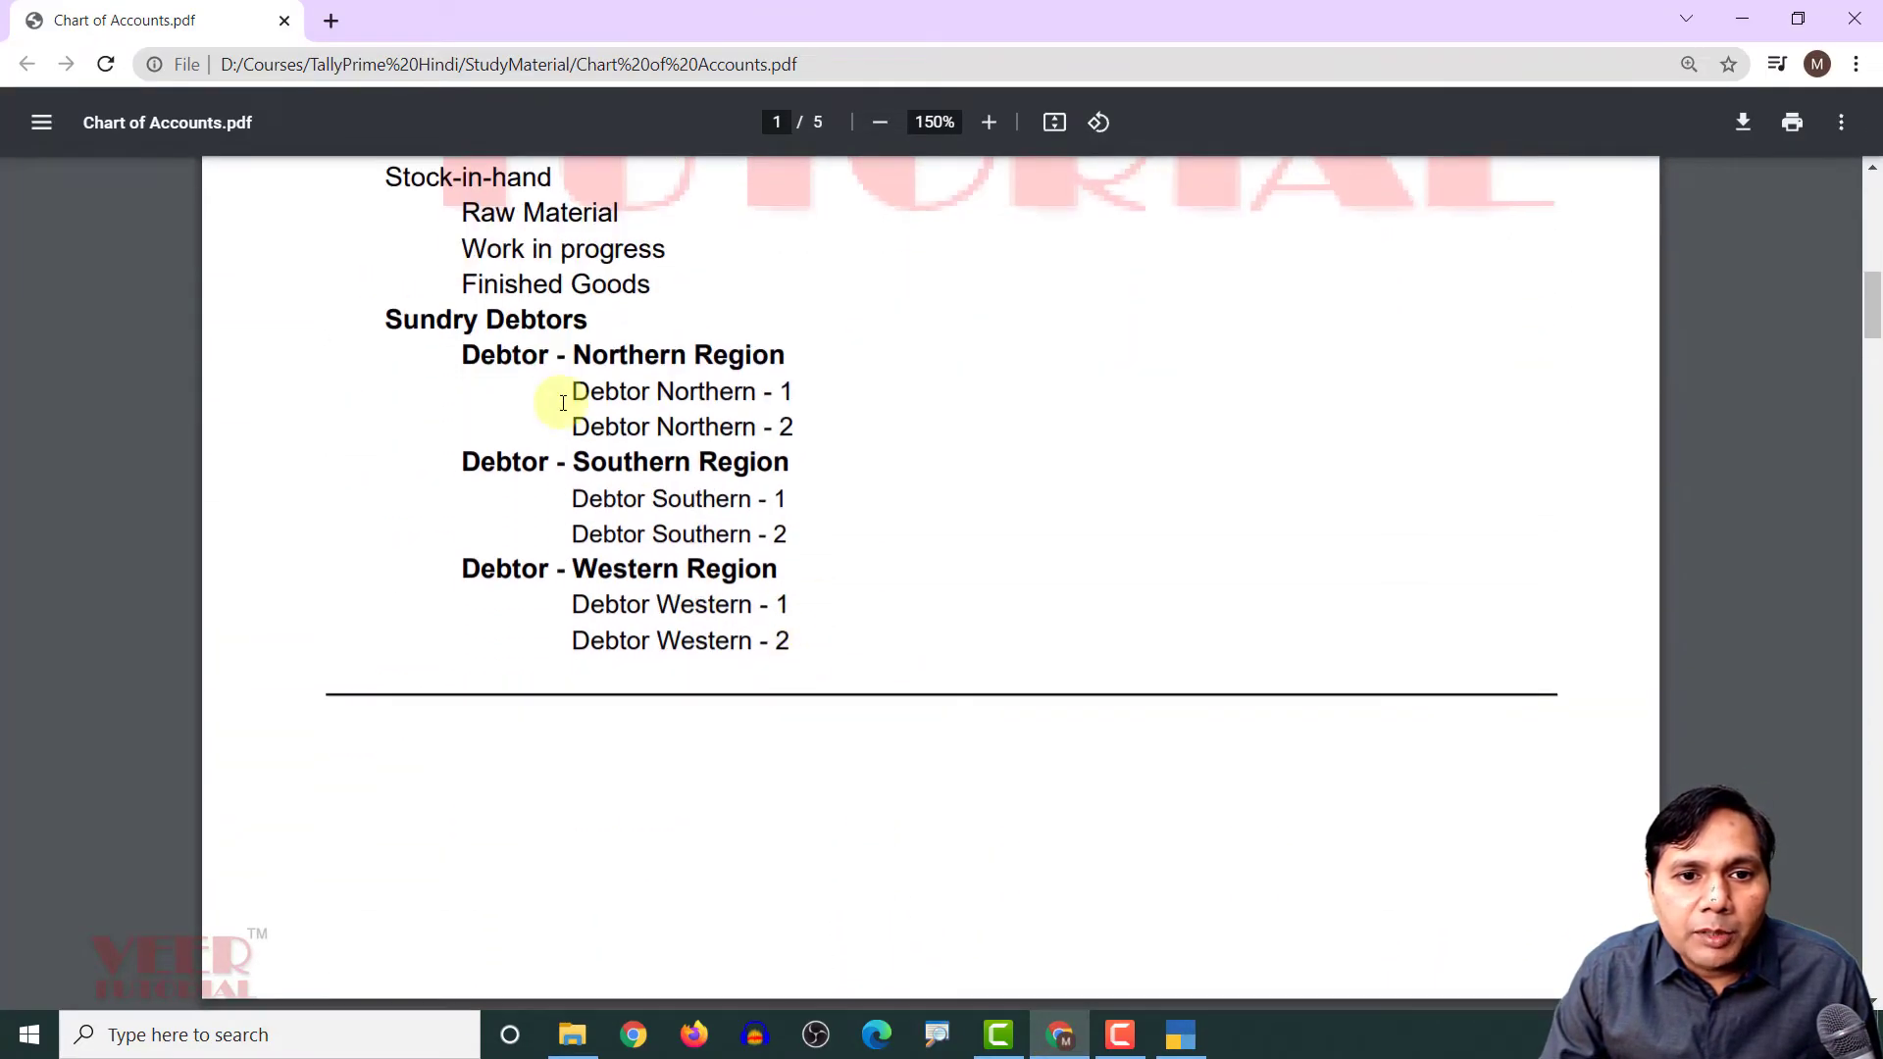
{"action": "scroll", "coordinate": [618, 509], "scroll_direction": "down", "scroll_amount": 3}
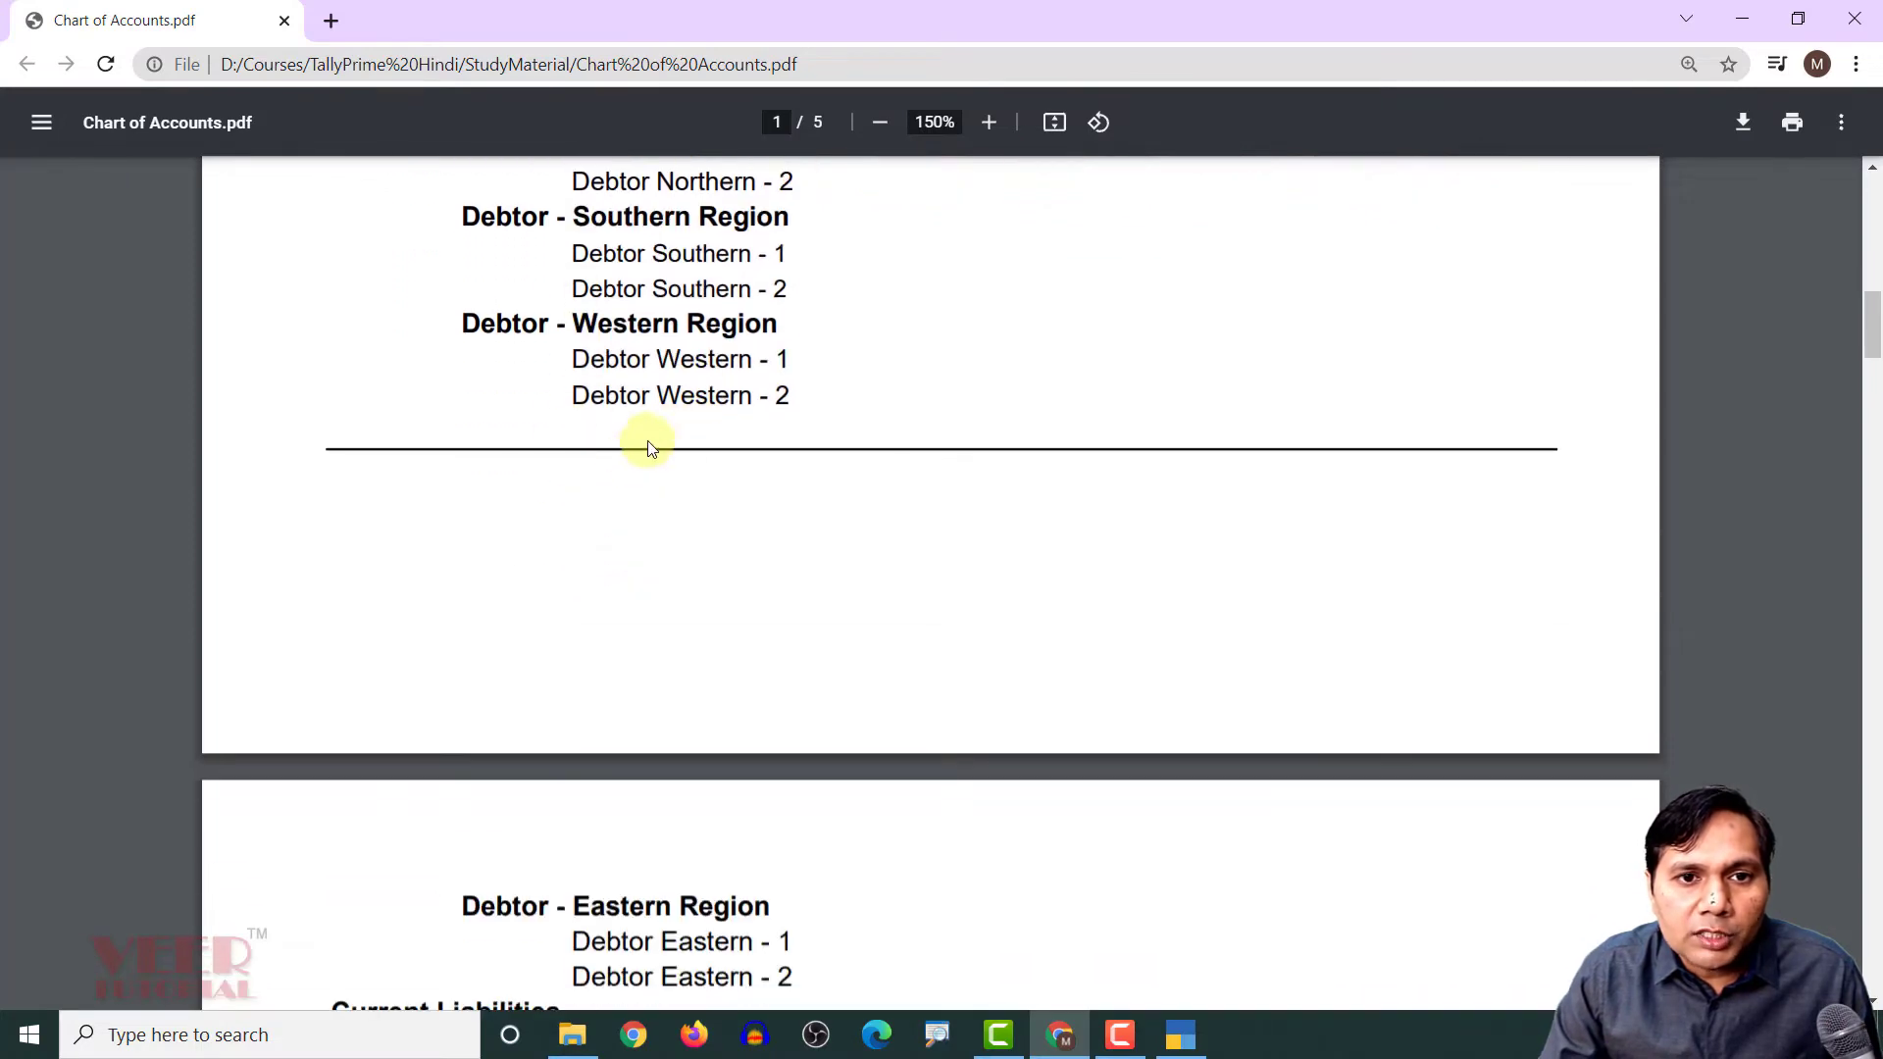
{"action": "scroll", "coordinate": [647, 449], "scroll_direction": "down", "scroll_amount": 8}
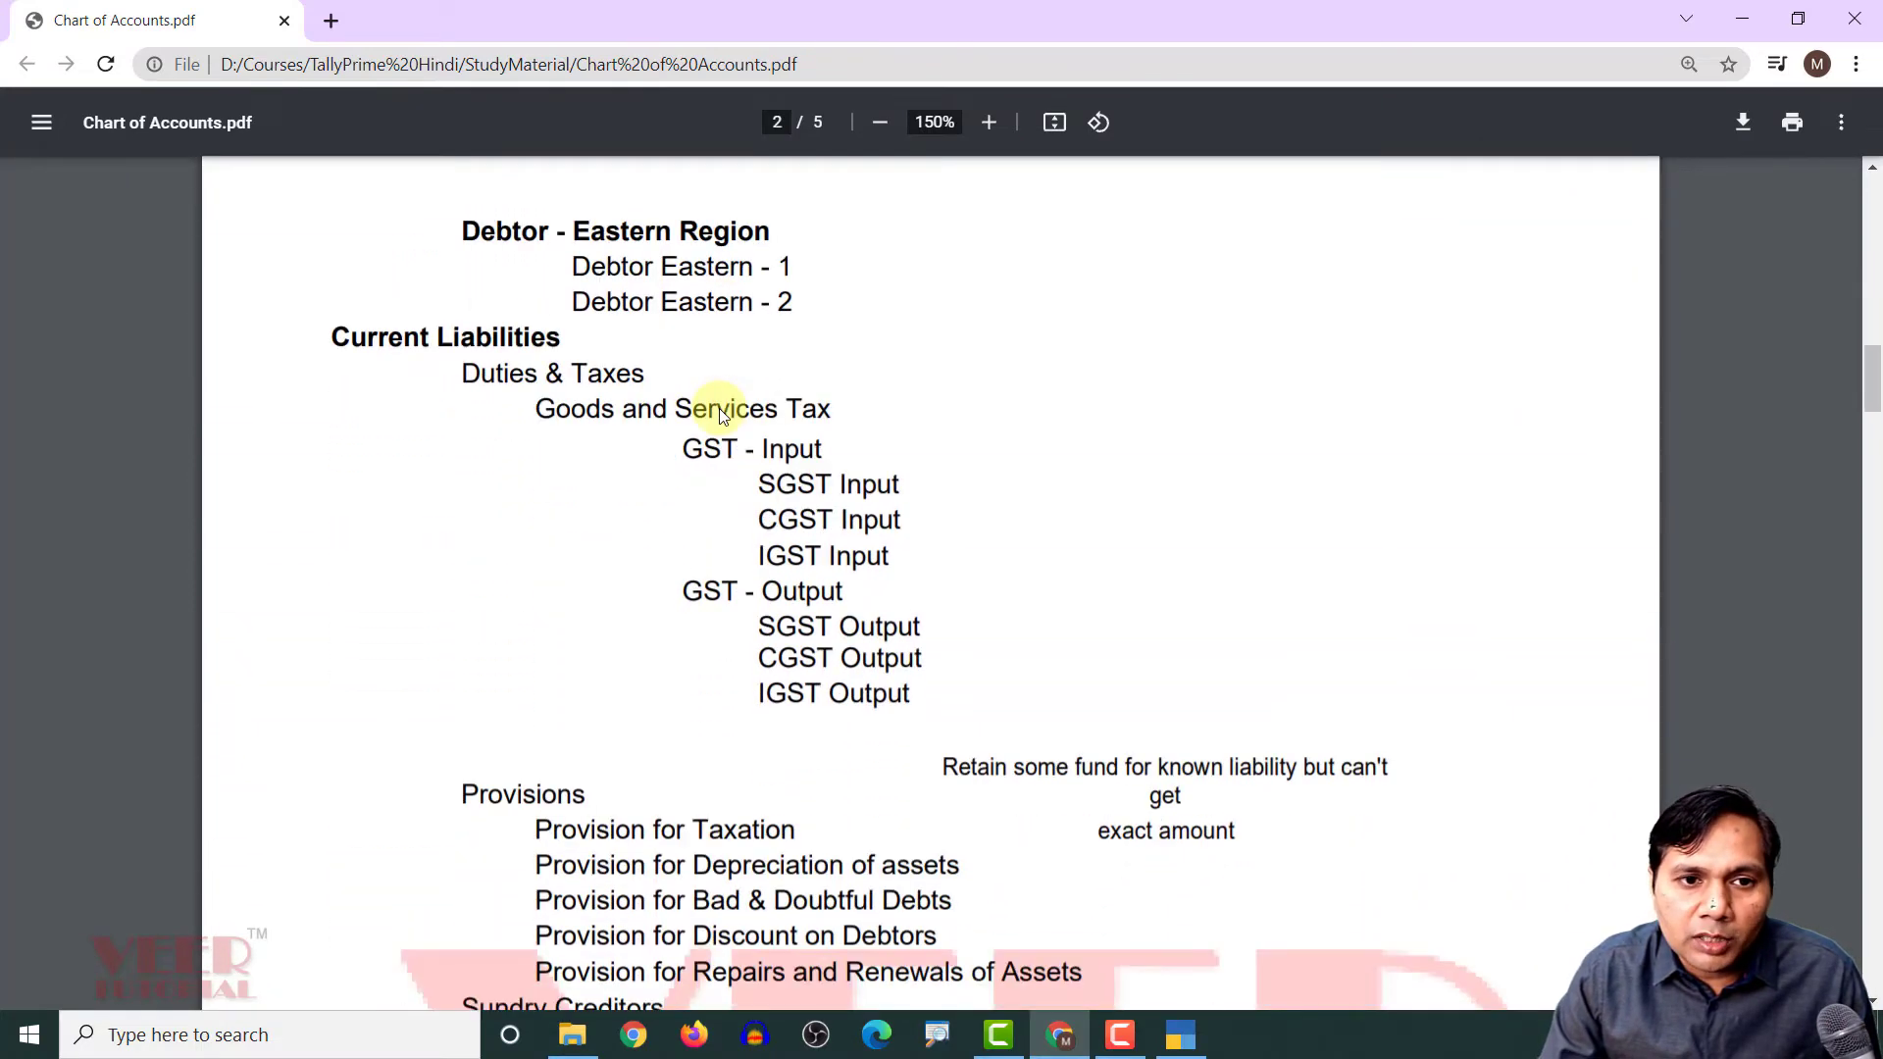
{"action": "scroll", "coordinate": [719, 408], "scroll_direction": "down", "scroll_amount": 1}
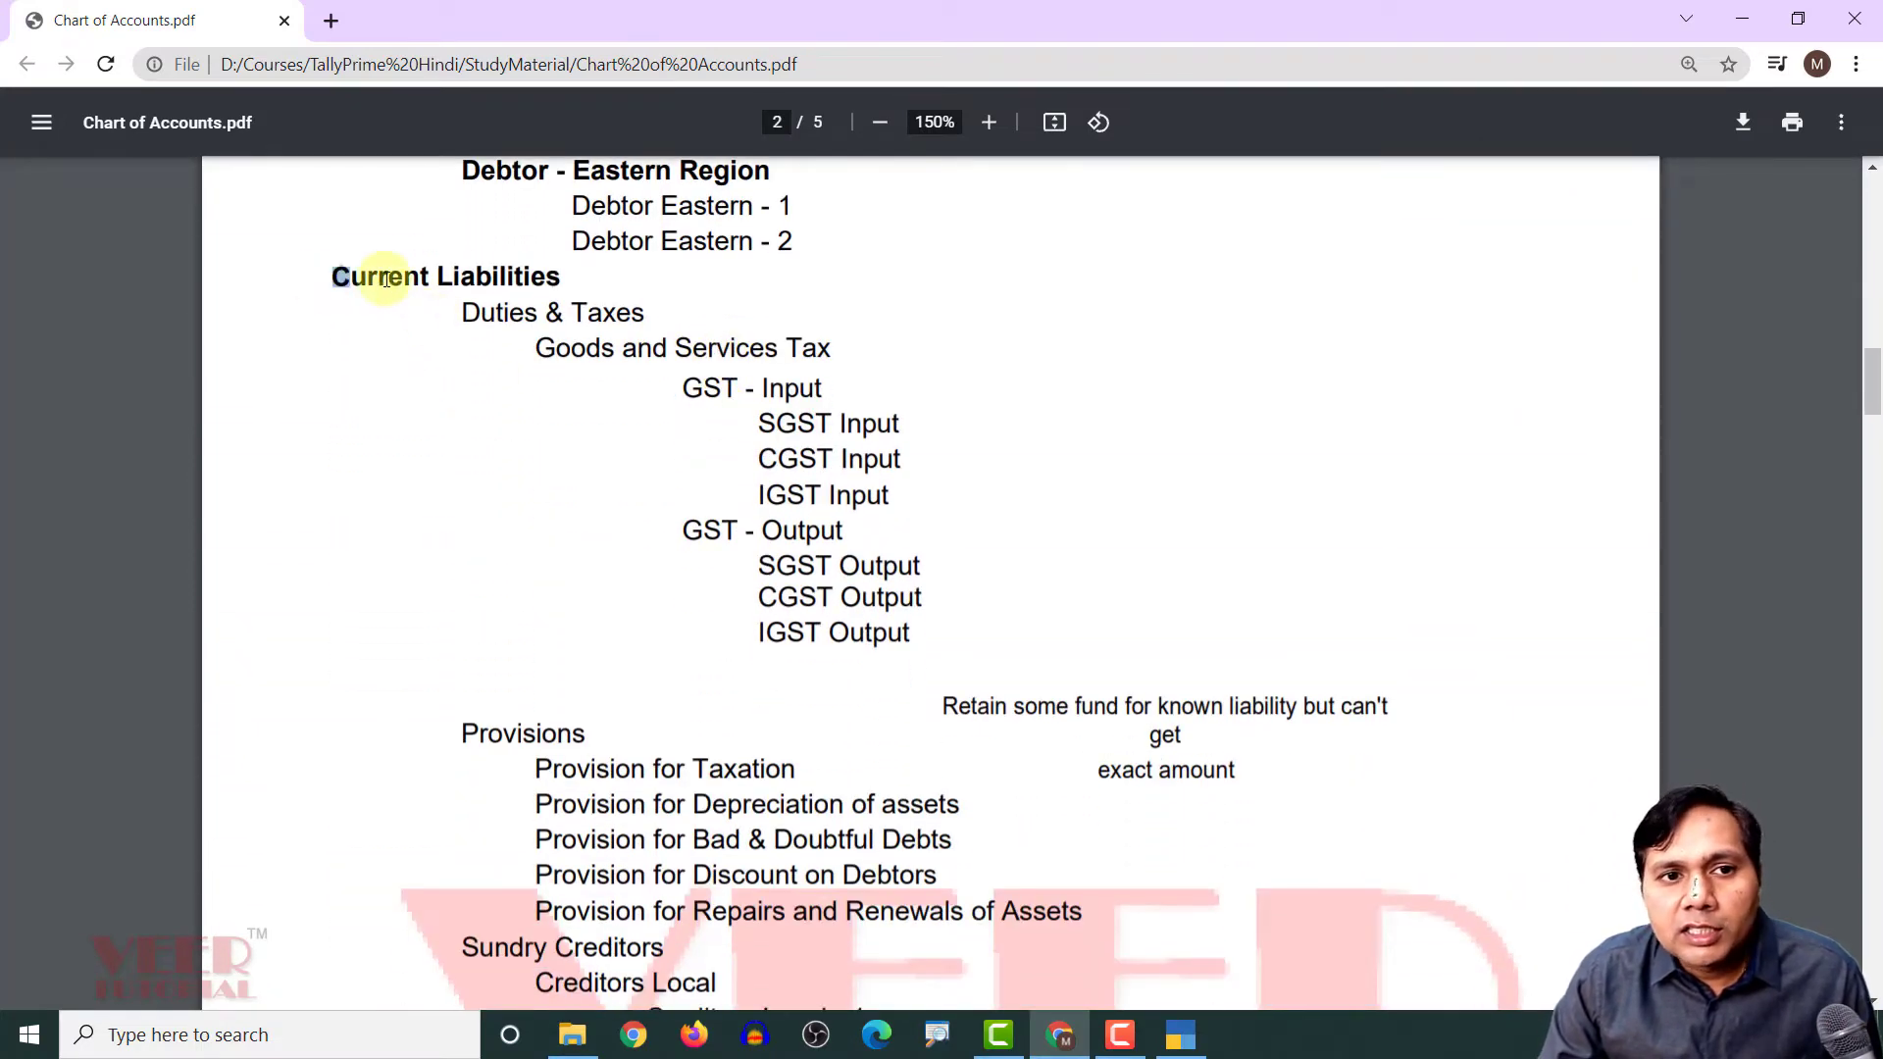
{"action": "left_click_drag", "start_coordinate": [385, 278], "coordinate": [475, 294]}
{"action": "left_click", "coordinate": [756, 344]}
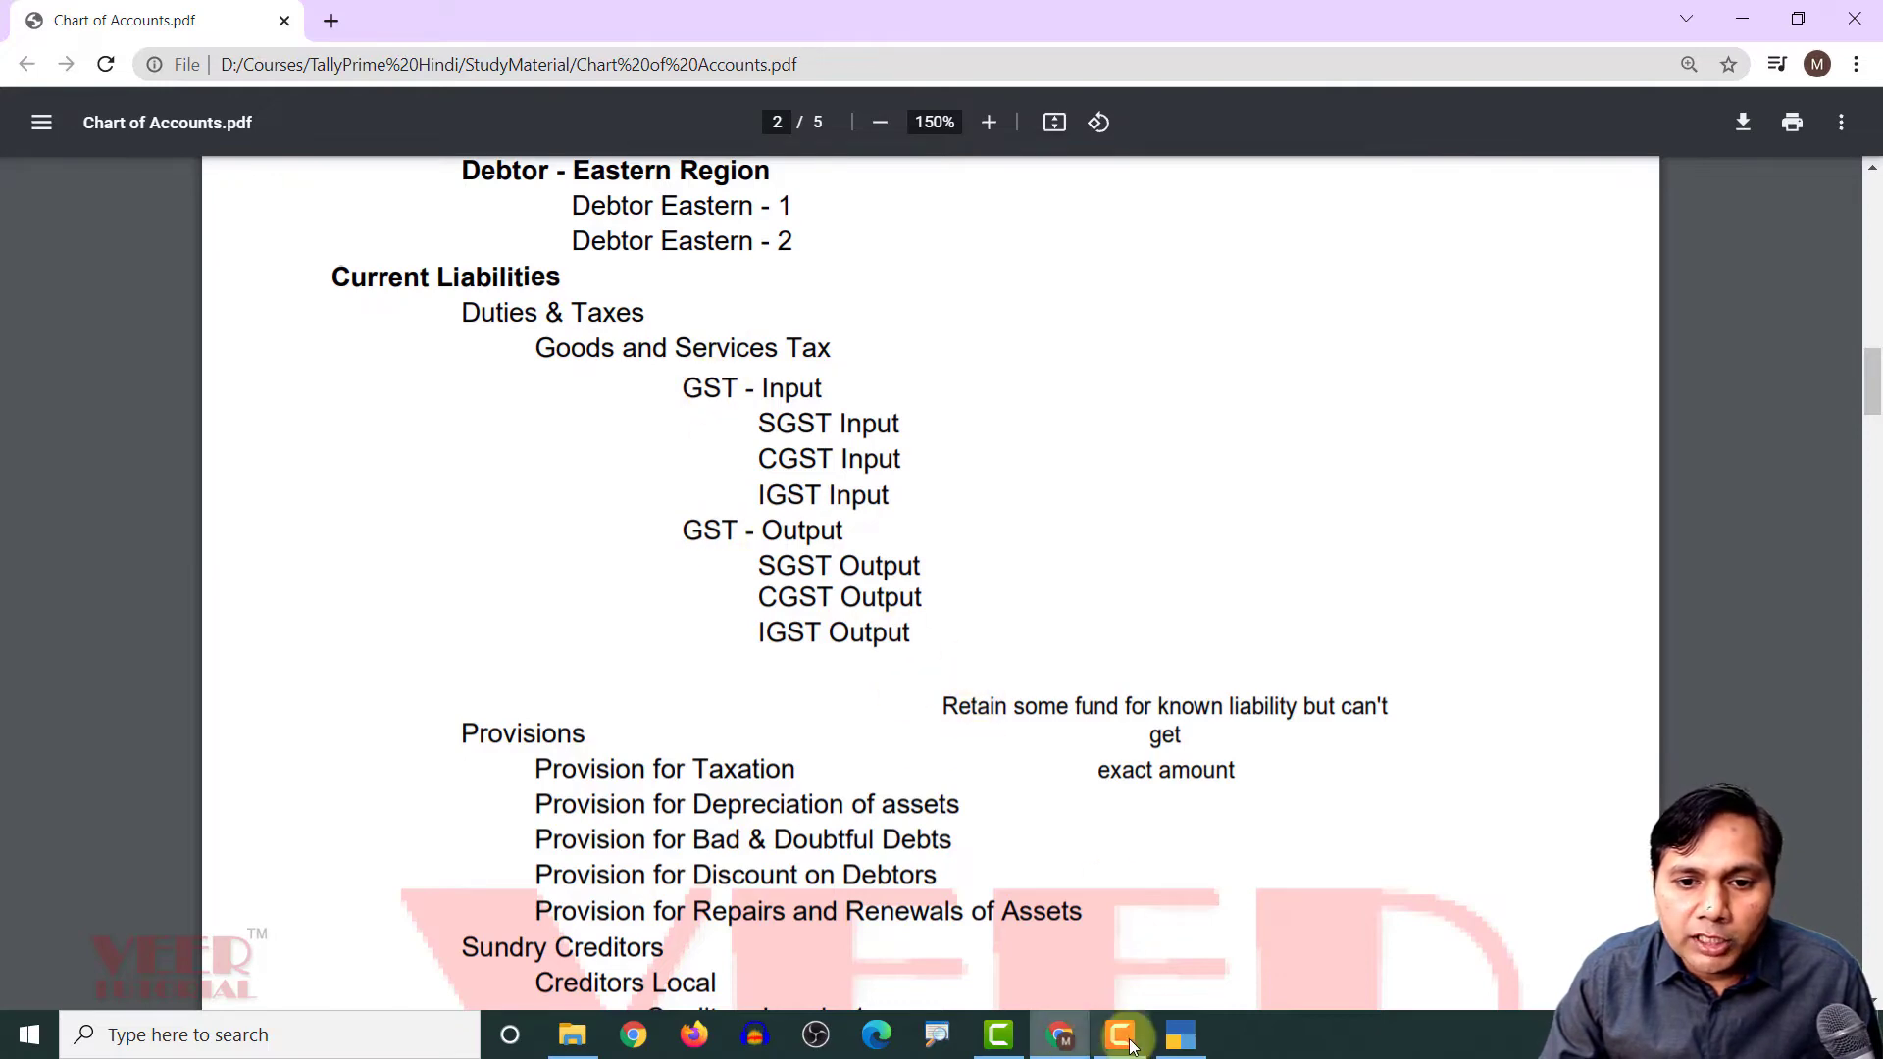
Switch back to TallyPrime, restart ledger creation and name the new ledger IGST Input without an alias
{"action": "left_click", "coordinate": [1180, 1034]}
{"action": "key", "text": "Escape"}
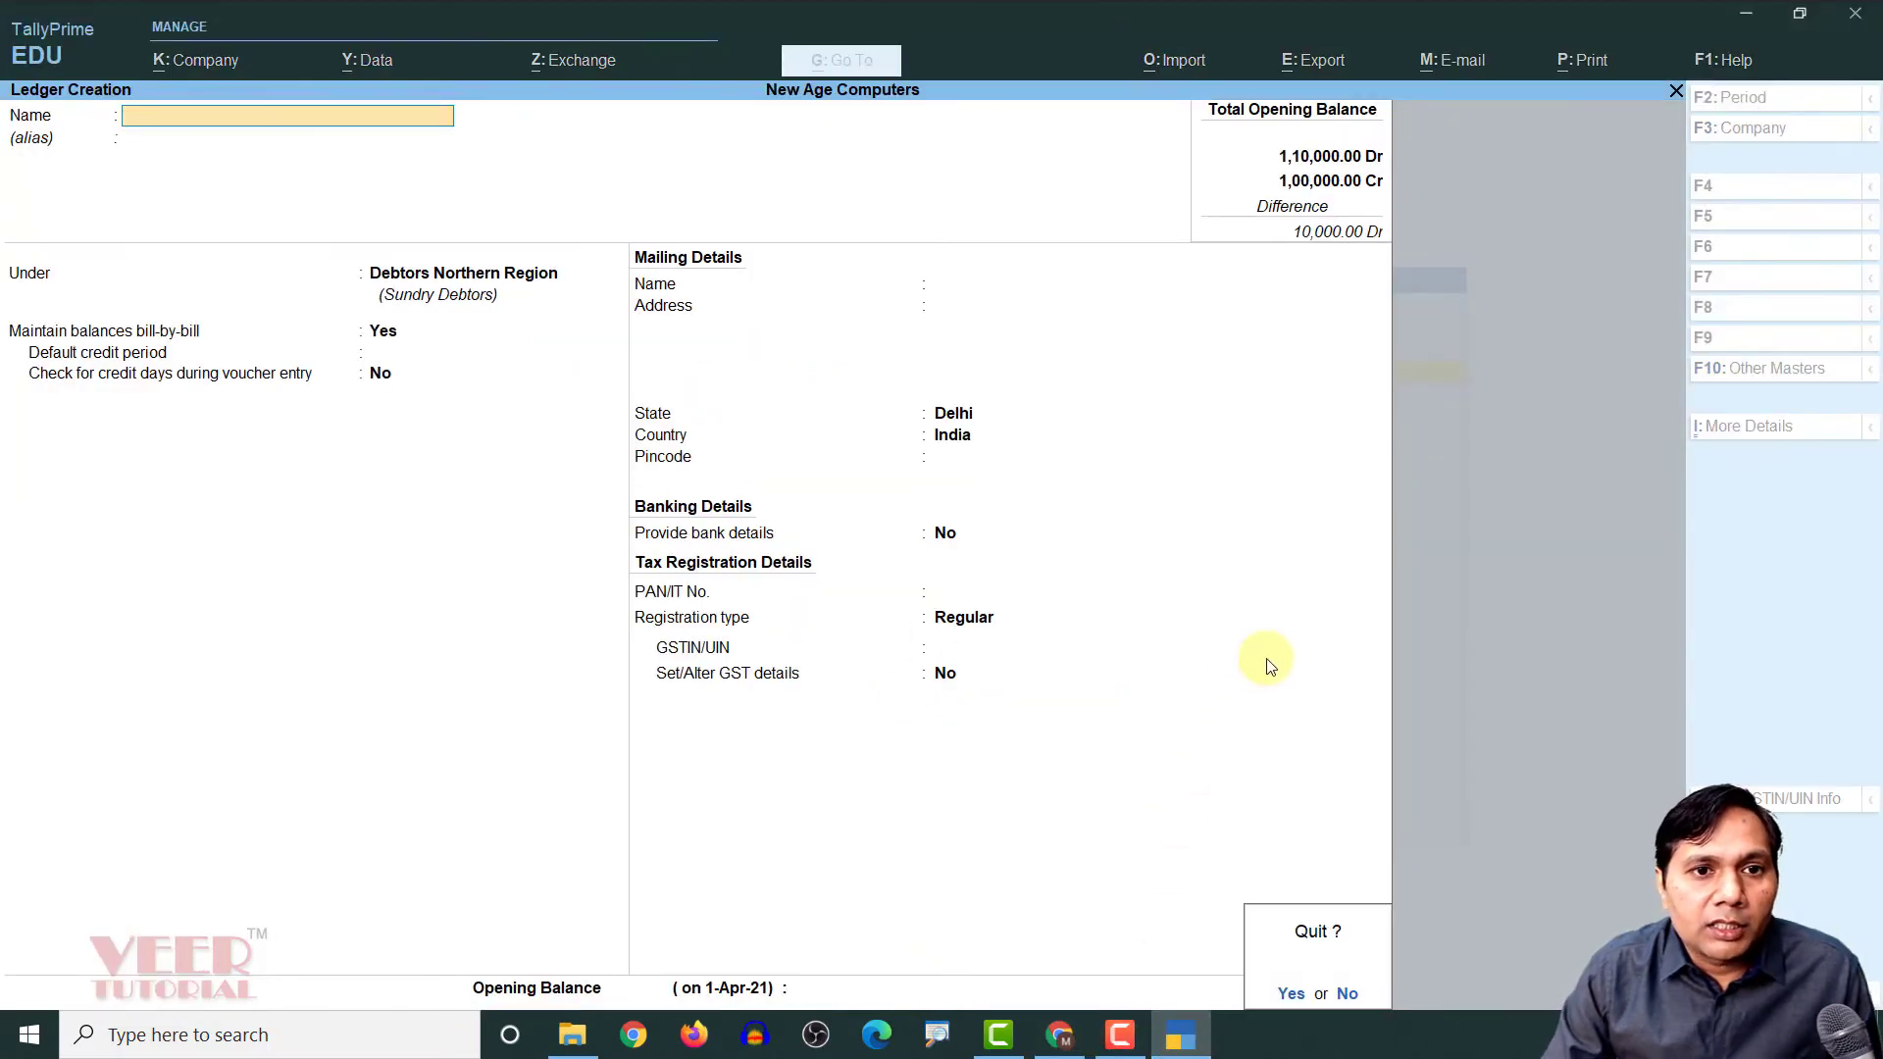
{"action": "key", "text": "y"}
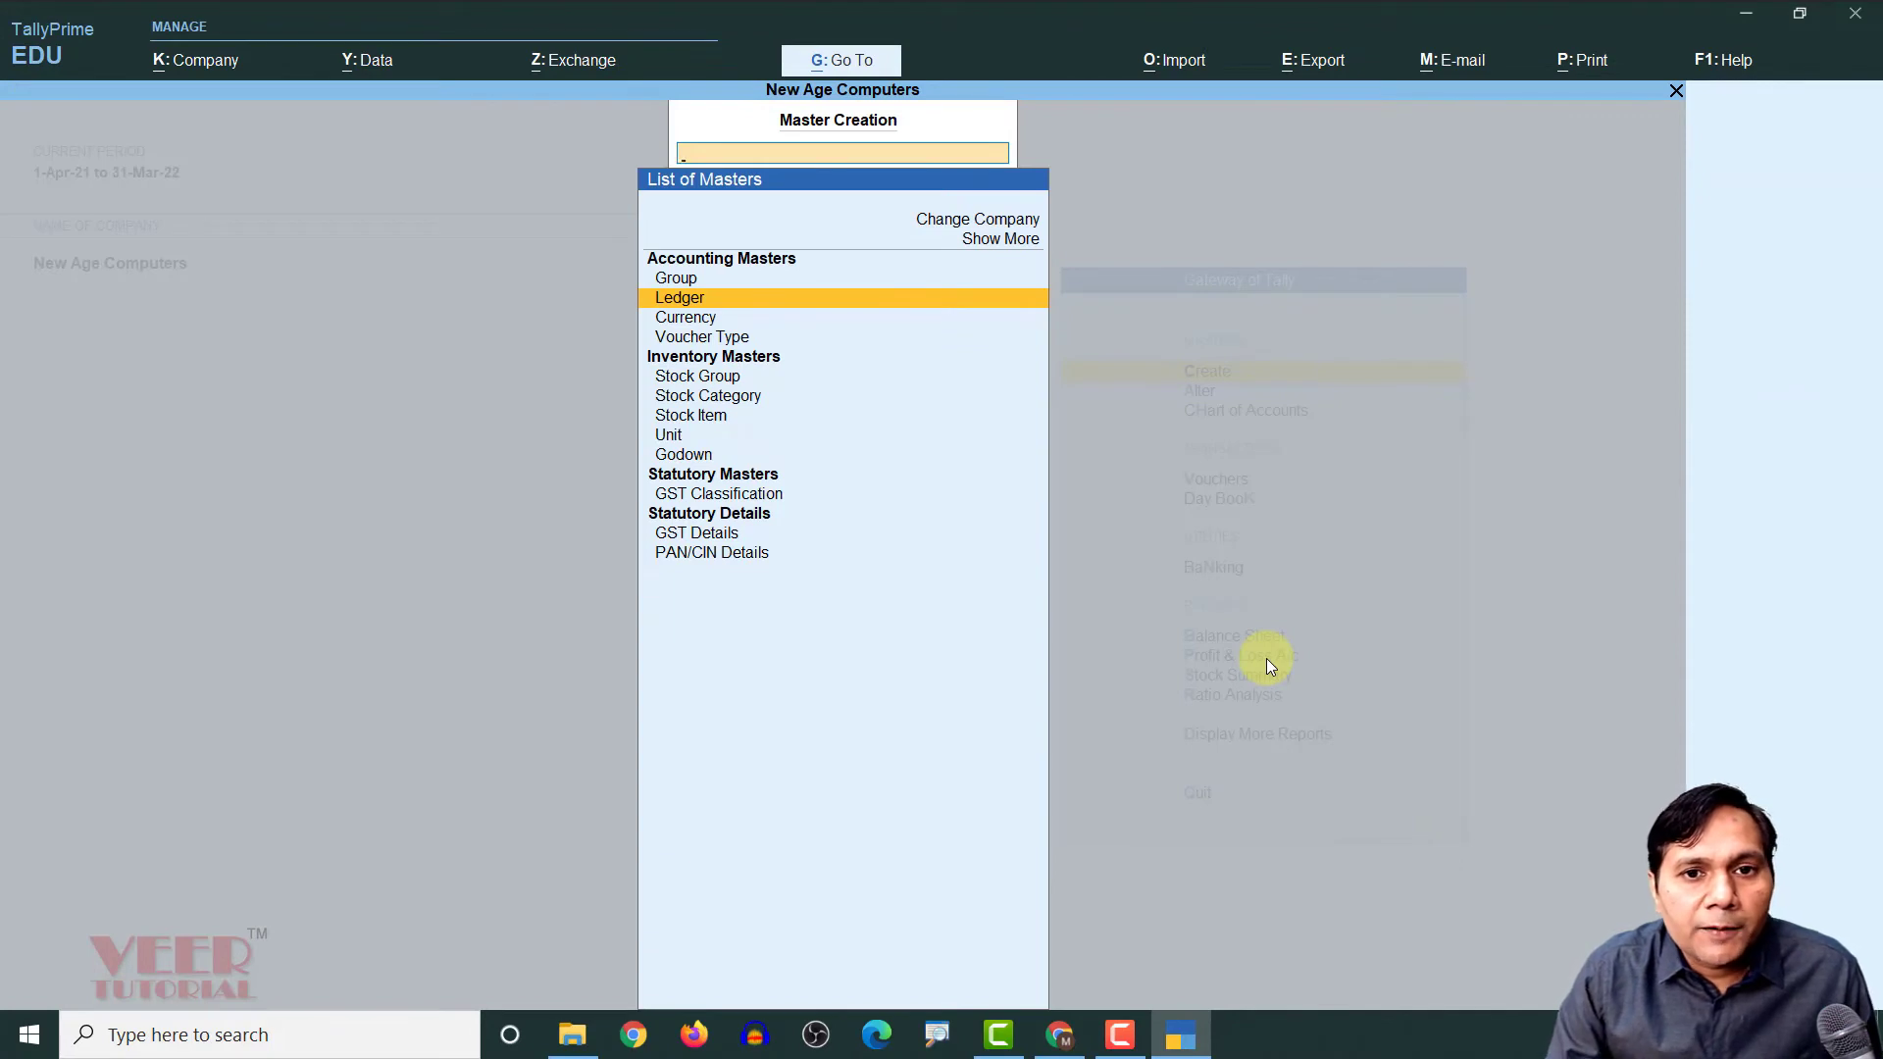
{"action": "key", "text": "Return"}
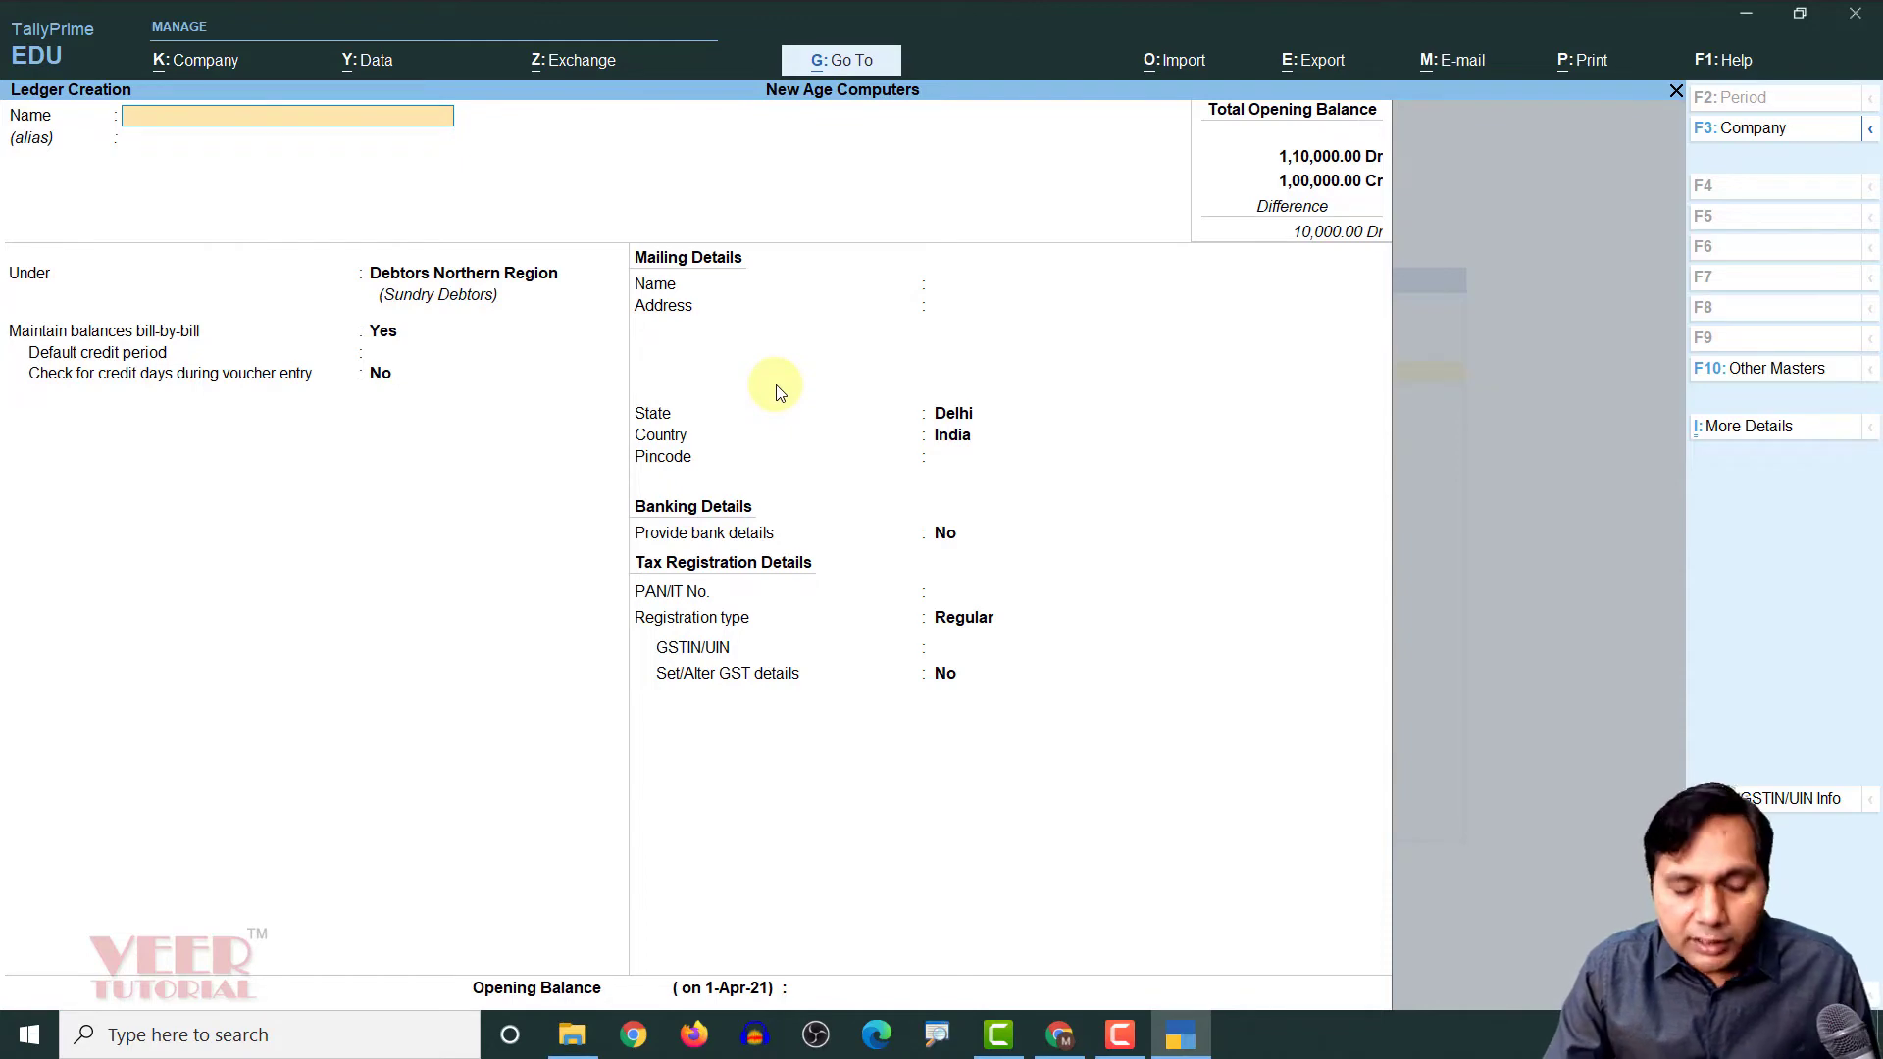
{"action": "type", "text": "GST I"}
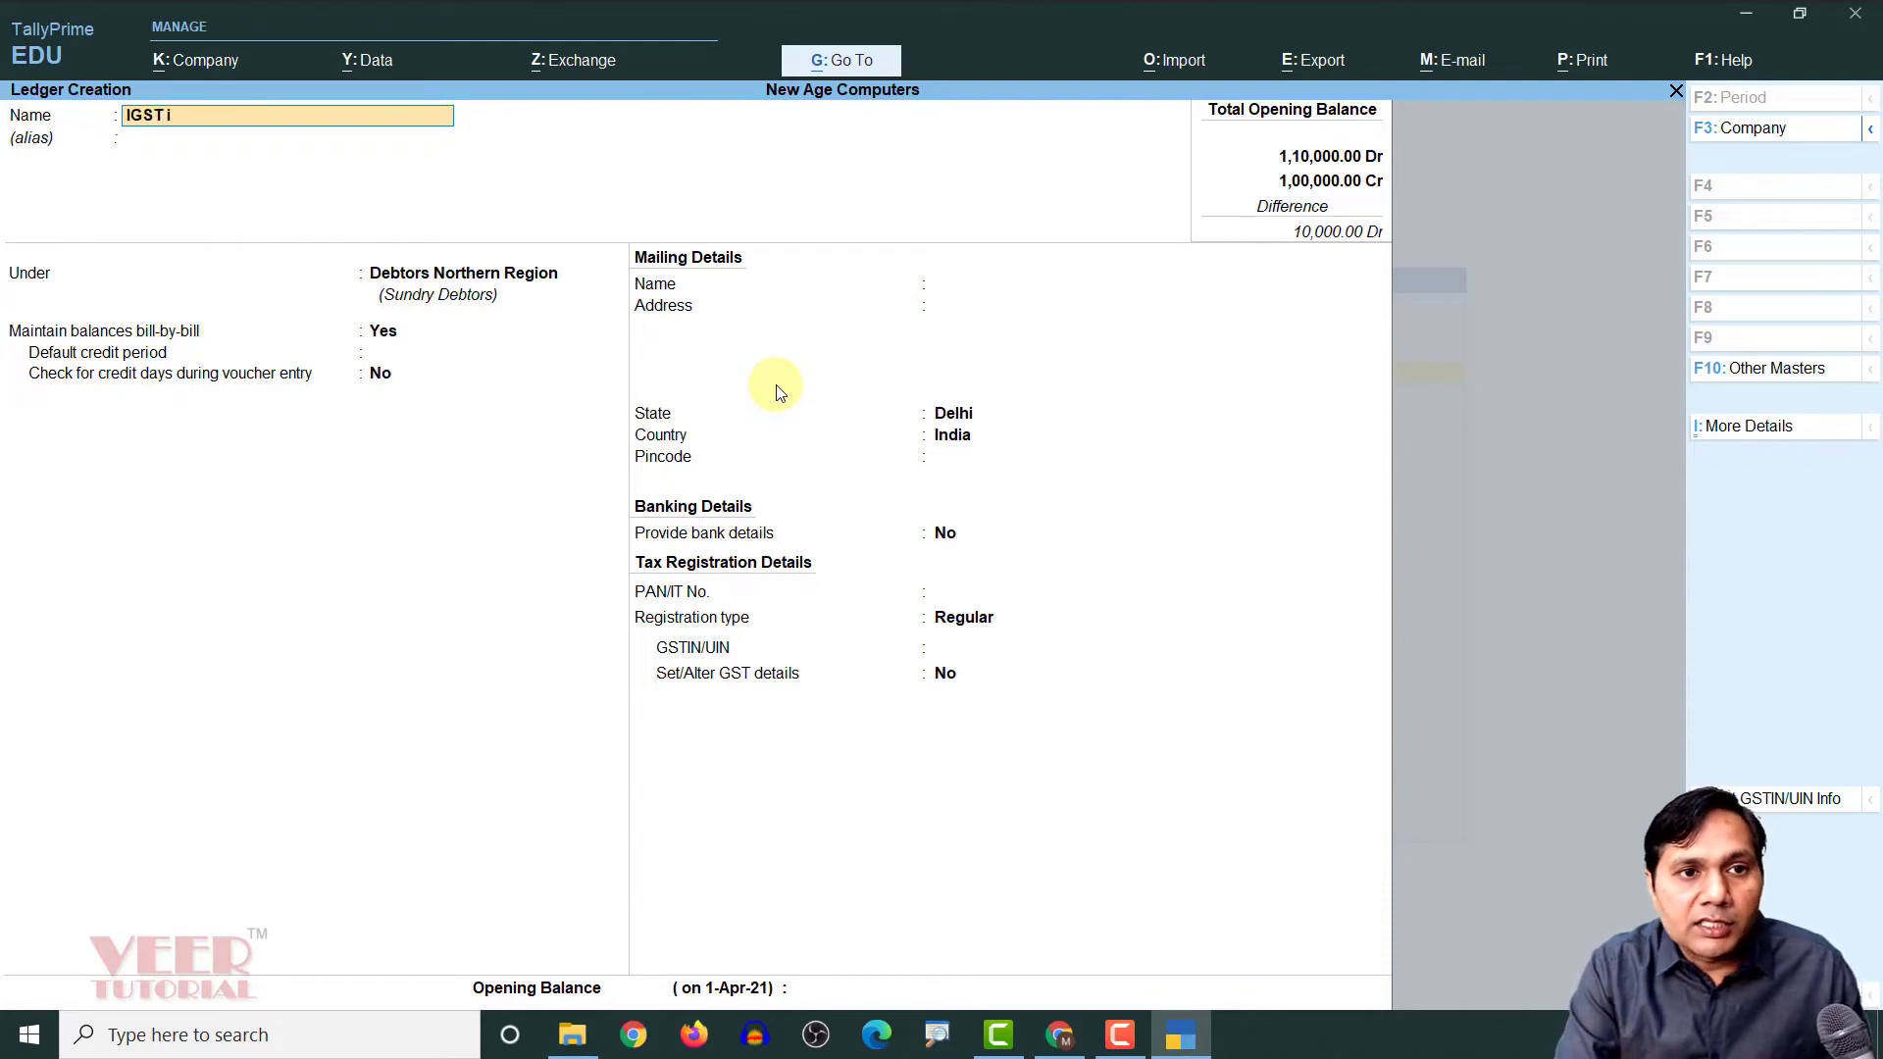
{"action": "type", "text": "nput"}
{"action": "key", "text": "Return"}
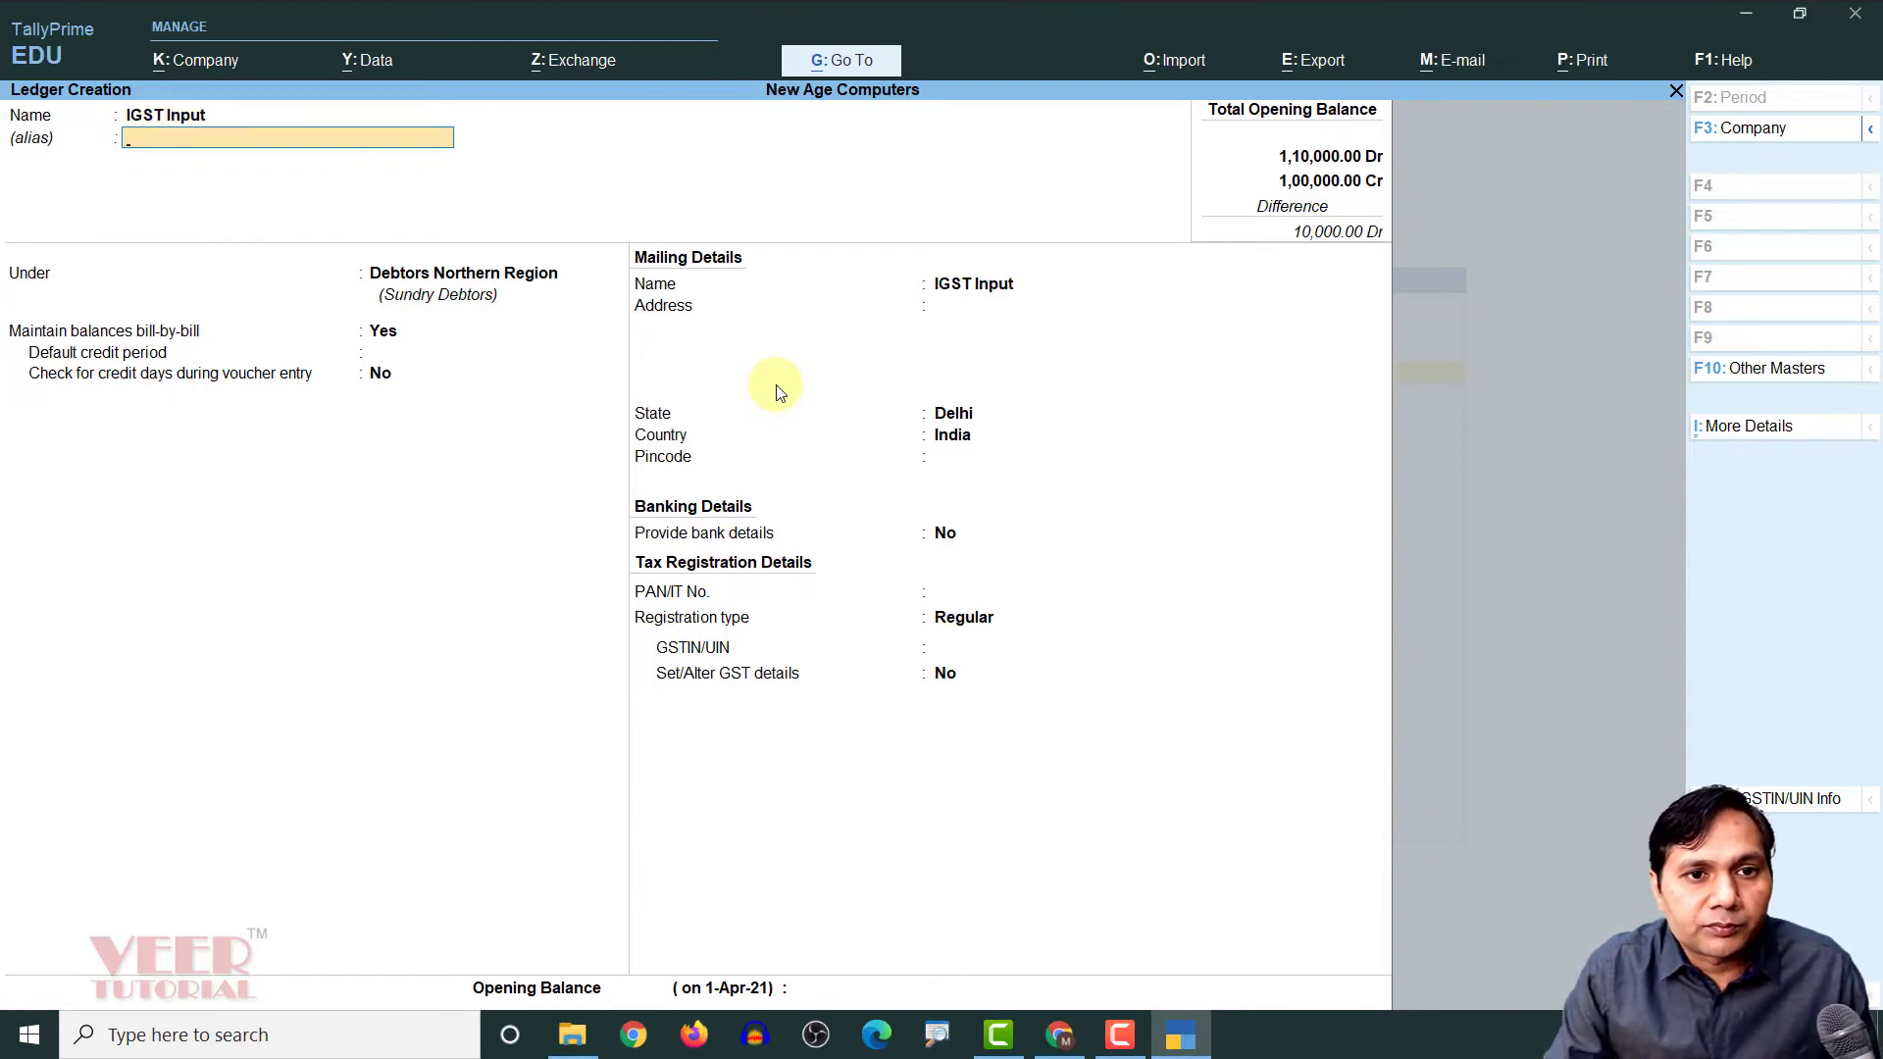
{"action": "key", "text": "Return"}
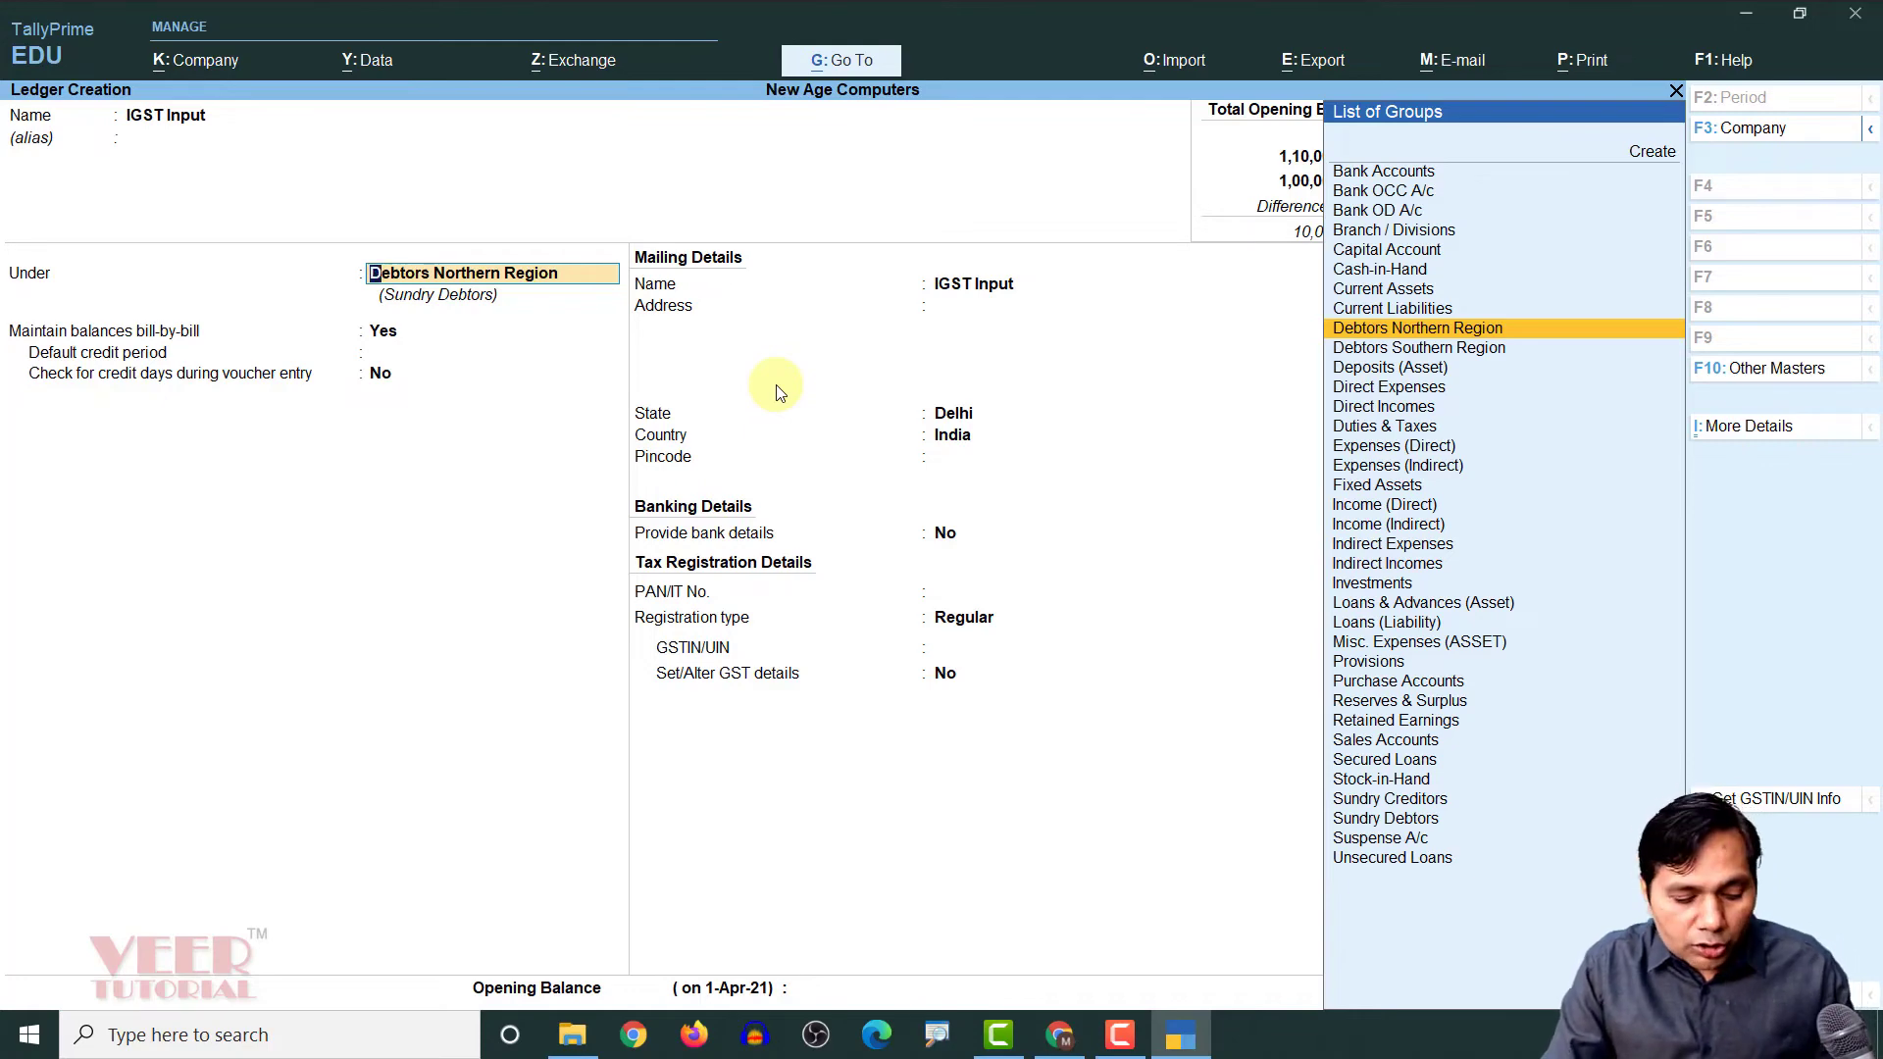
Start a new group for the ledger's parent and name it GST Input
{"action": "key", "text": "alt+c"}
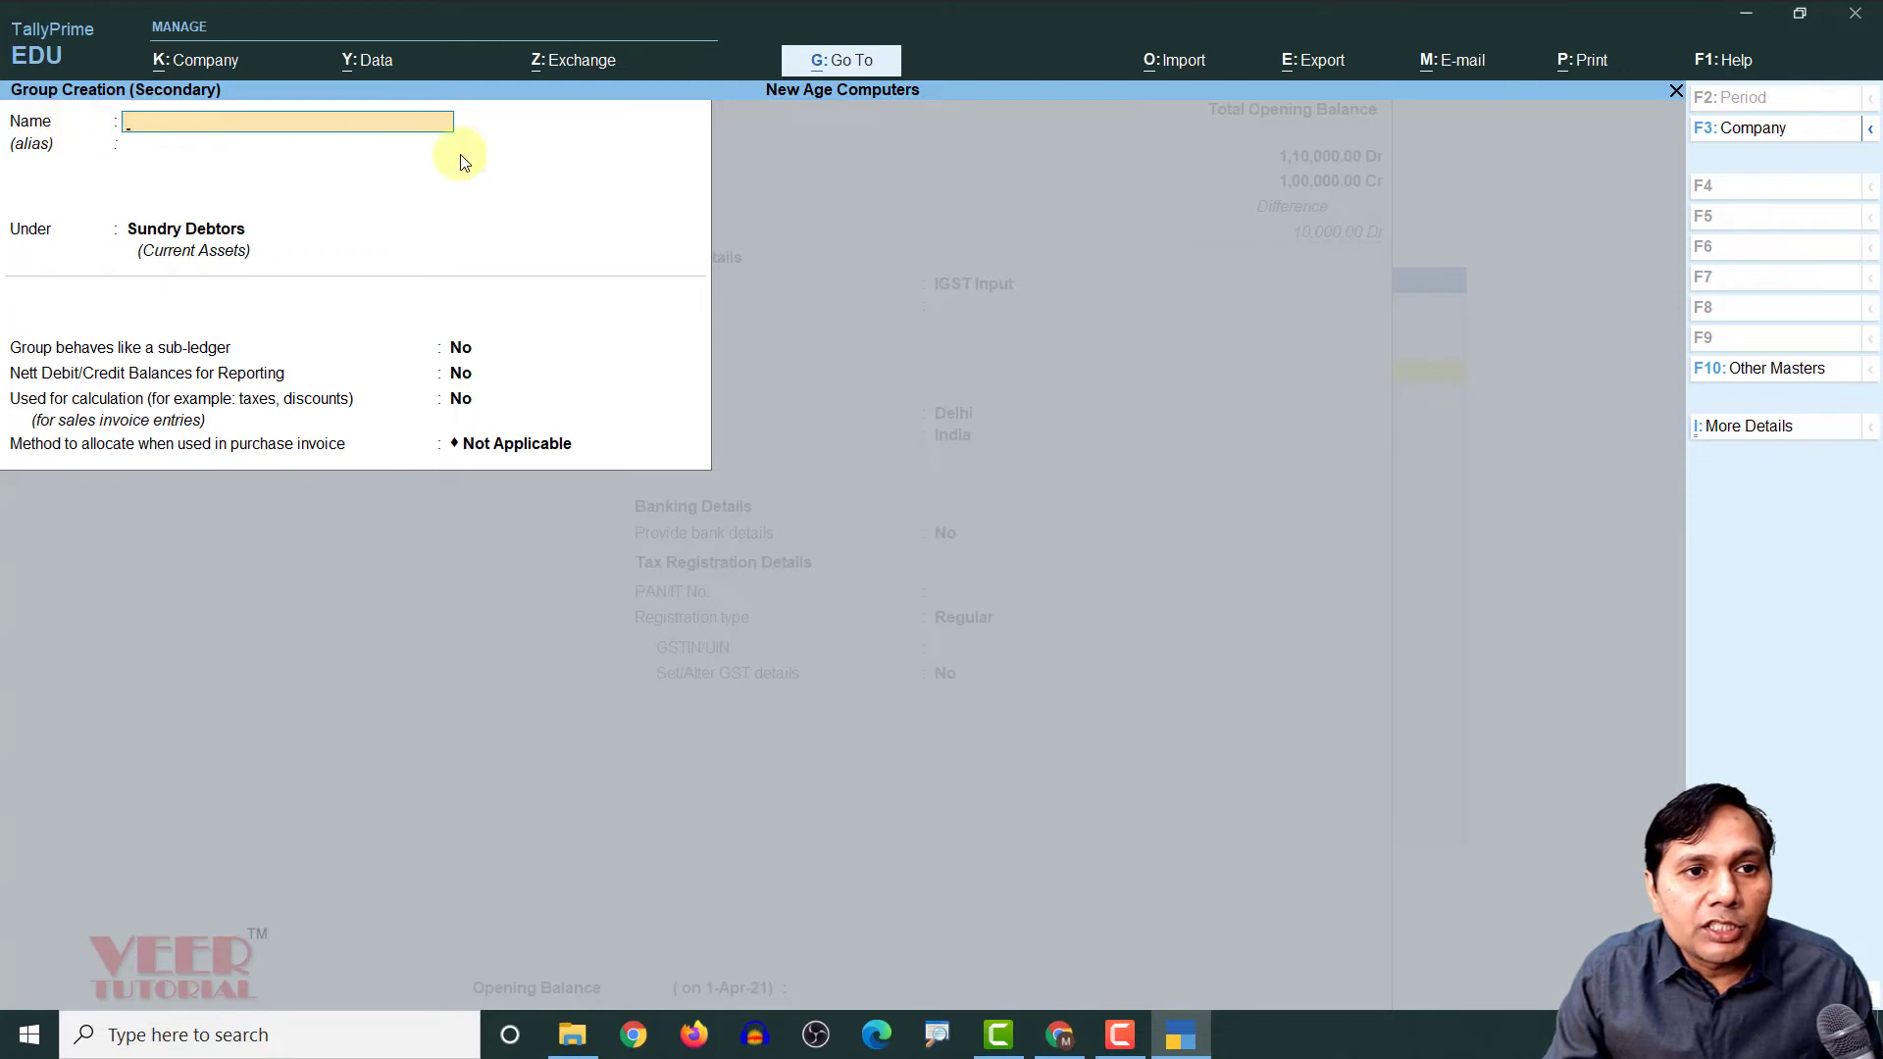
{"action": "type", "text": "Go"}
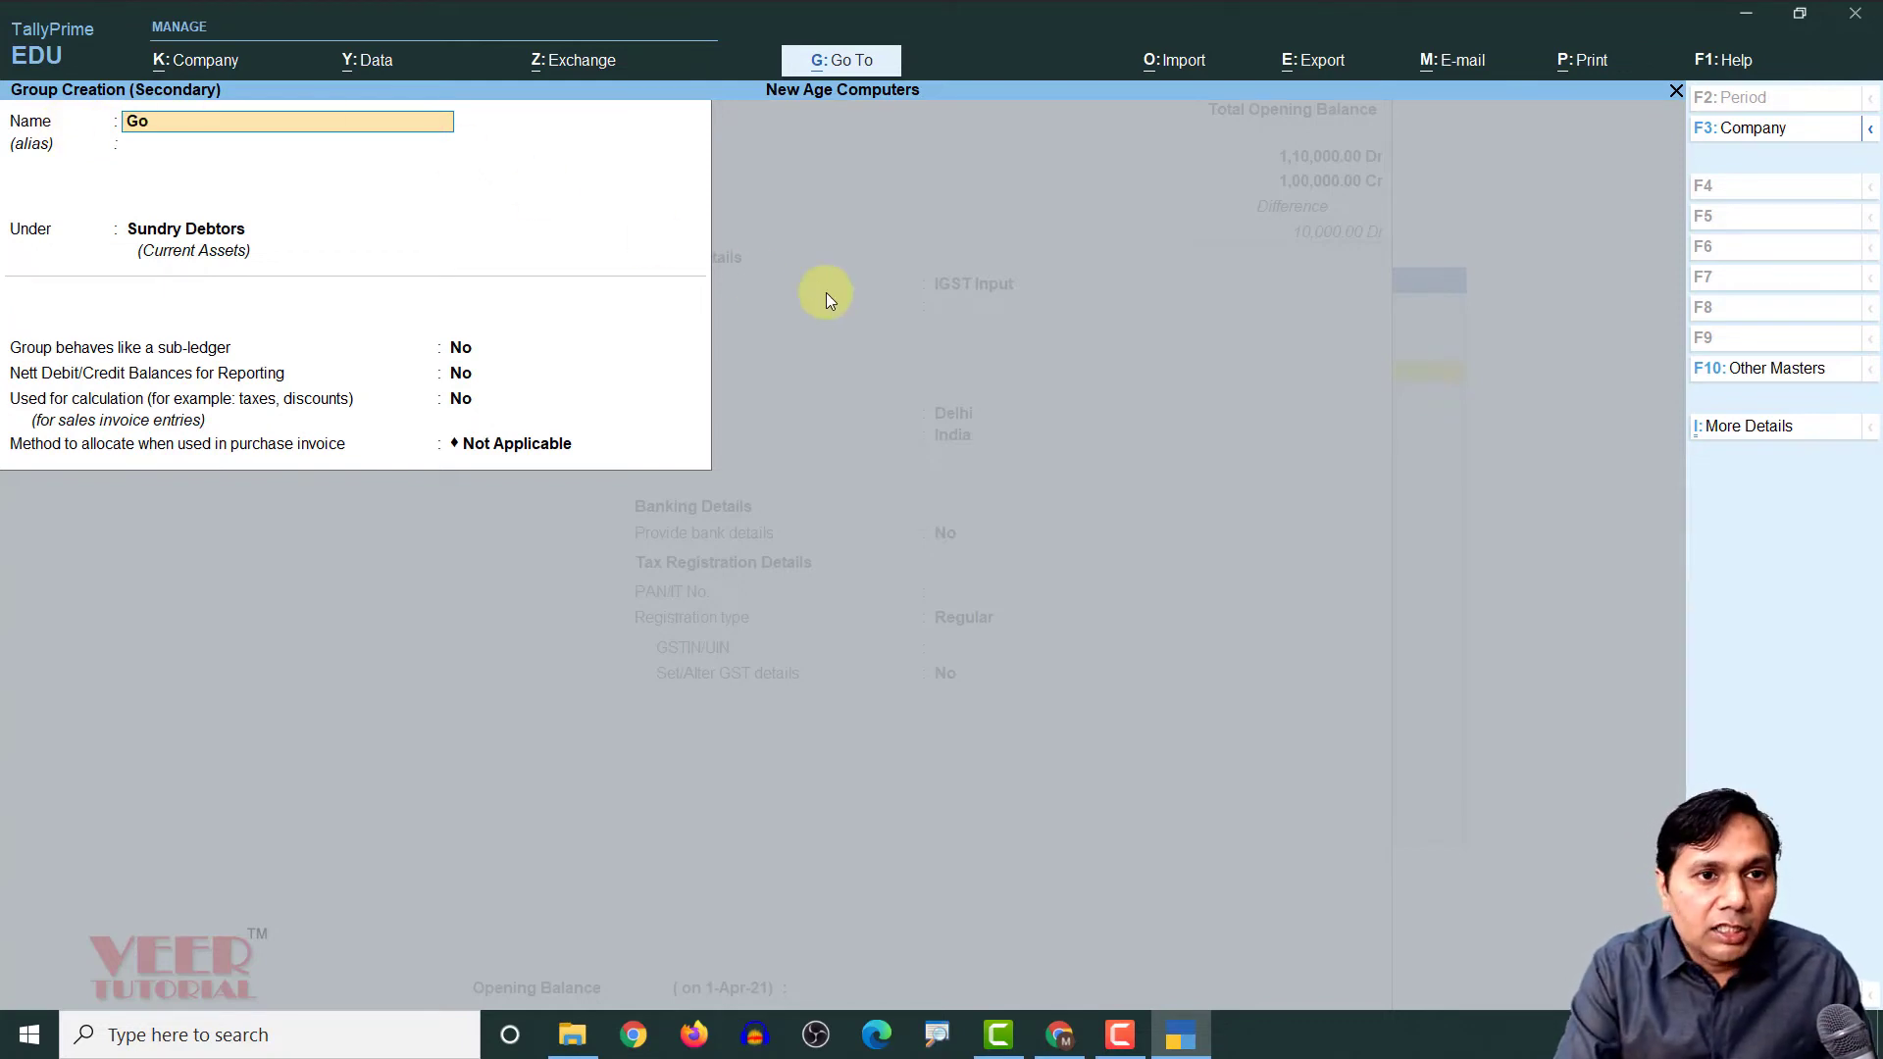
{"action": "key", "text": "BackSpace"}
{"action": "type", "text": "GST"}
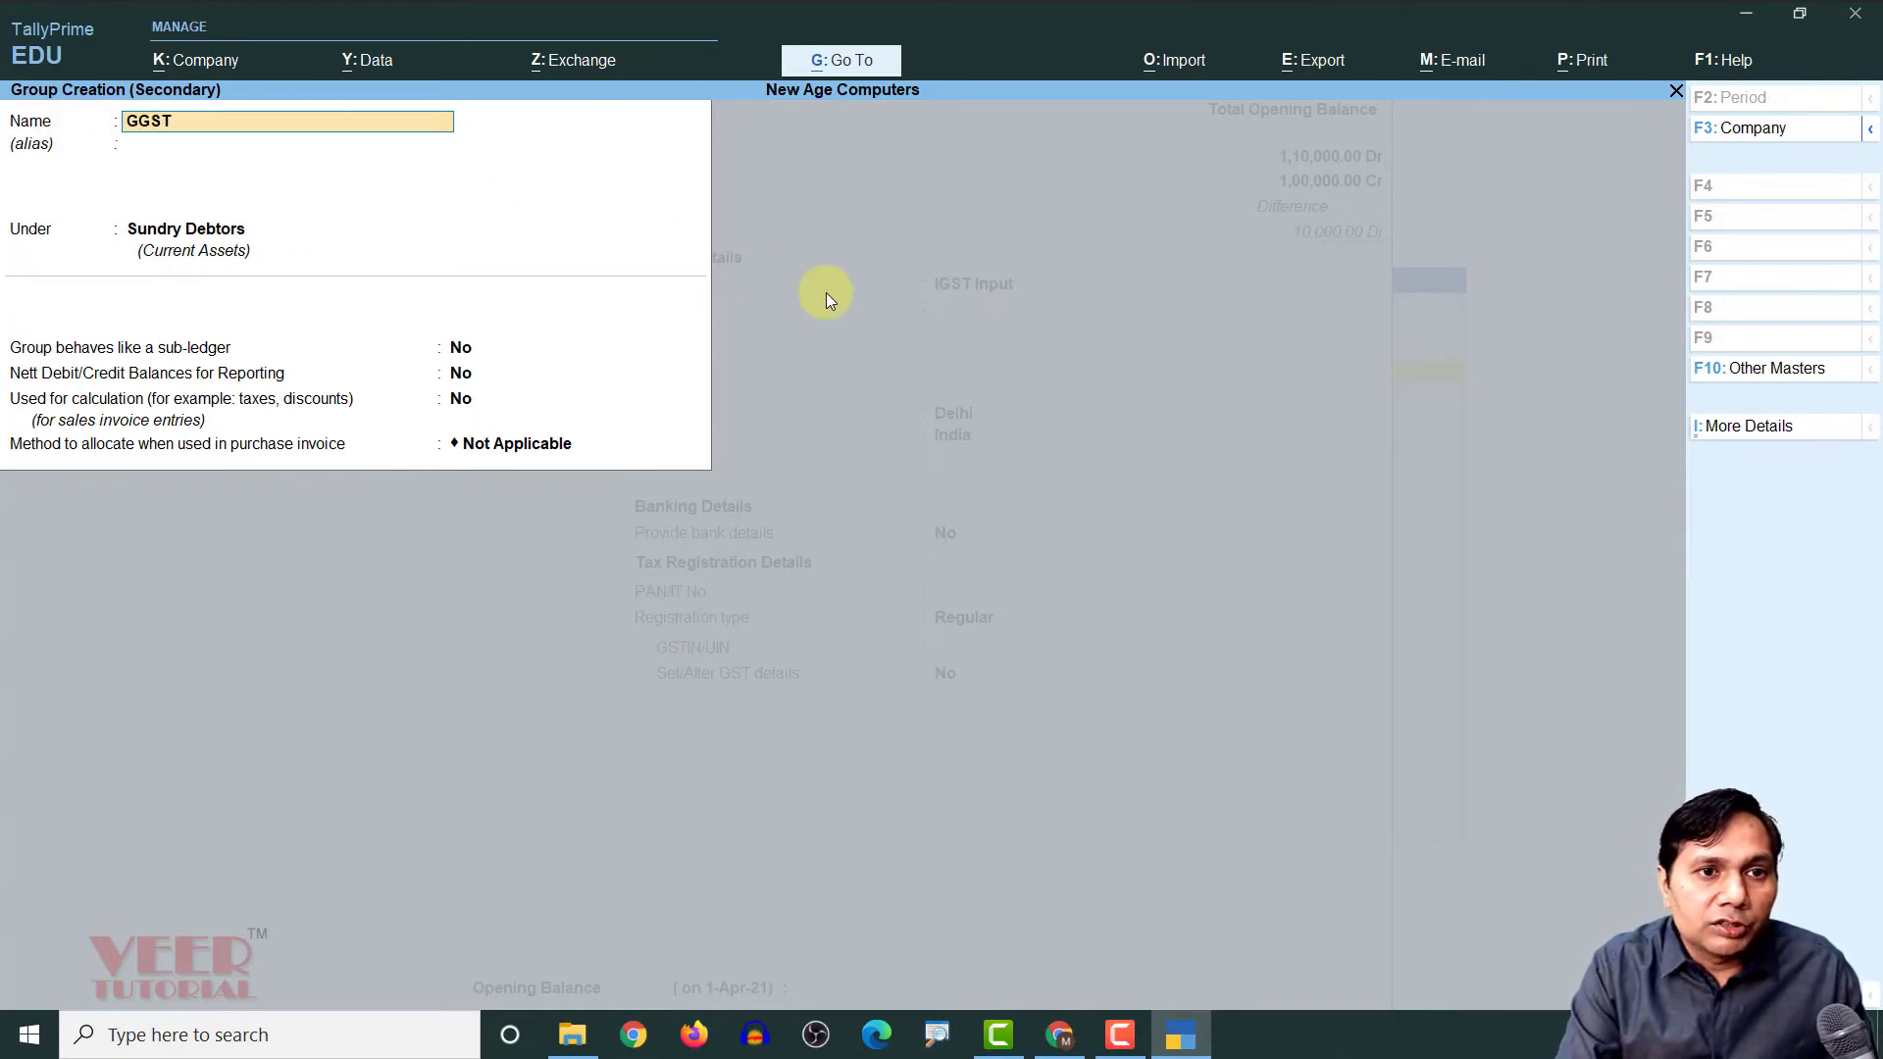
{"action": "key", "text": "BackSpace"}
{"action": "key", "text": "BackSpace"}
{"action": "key", "text": "BackSpace"}
{"action": "type", "text": "ST I"}
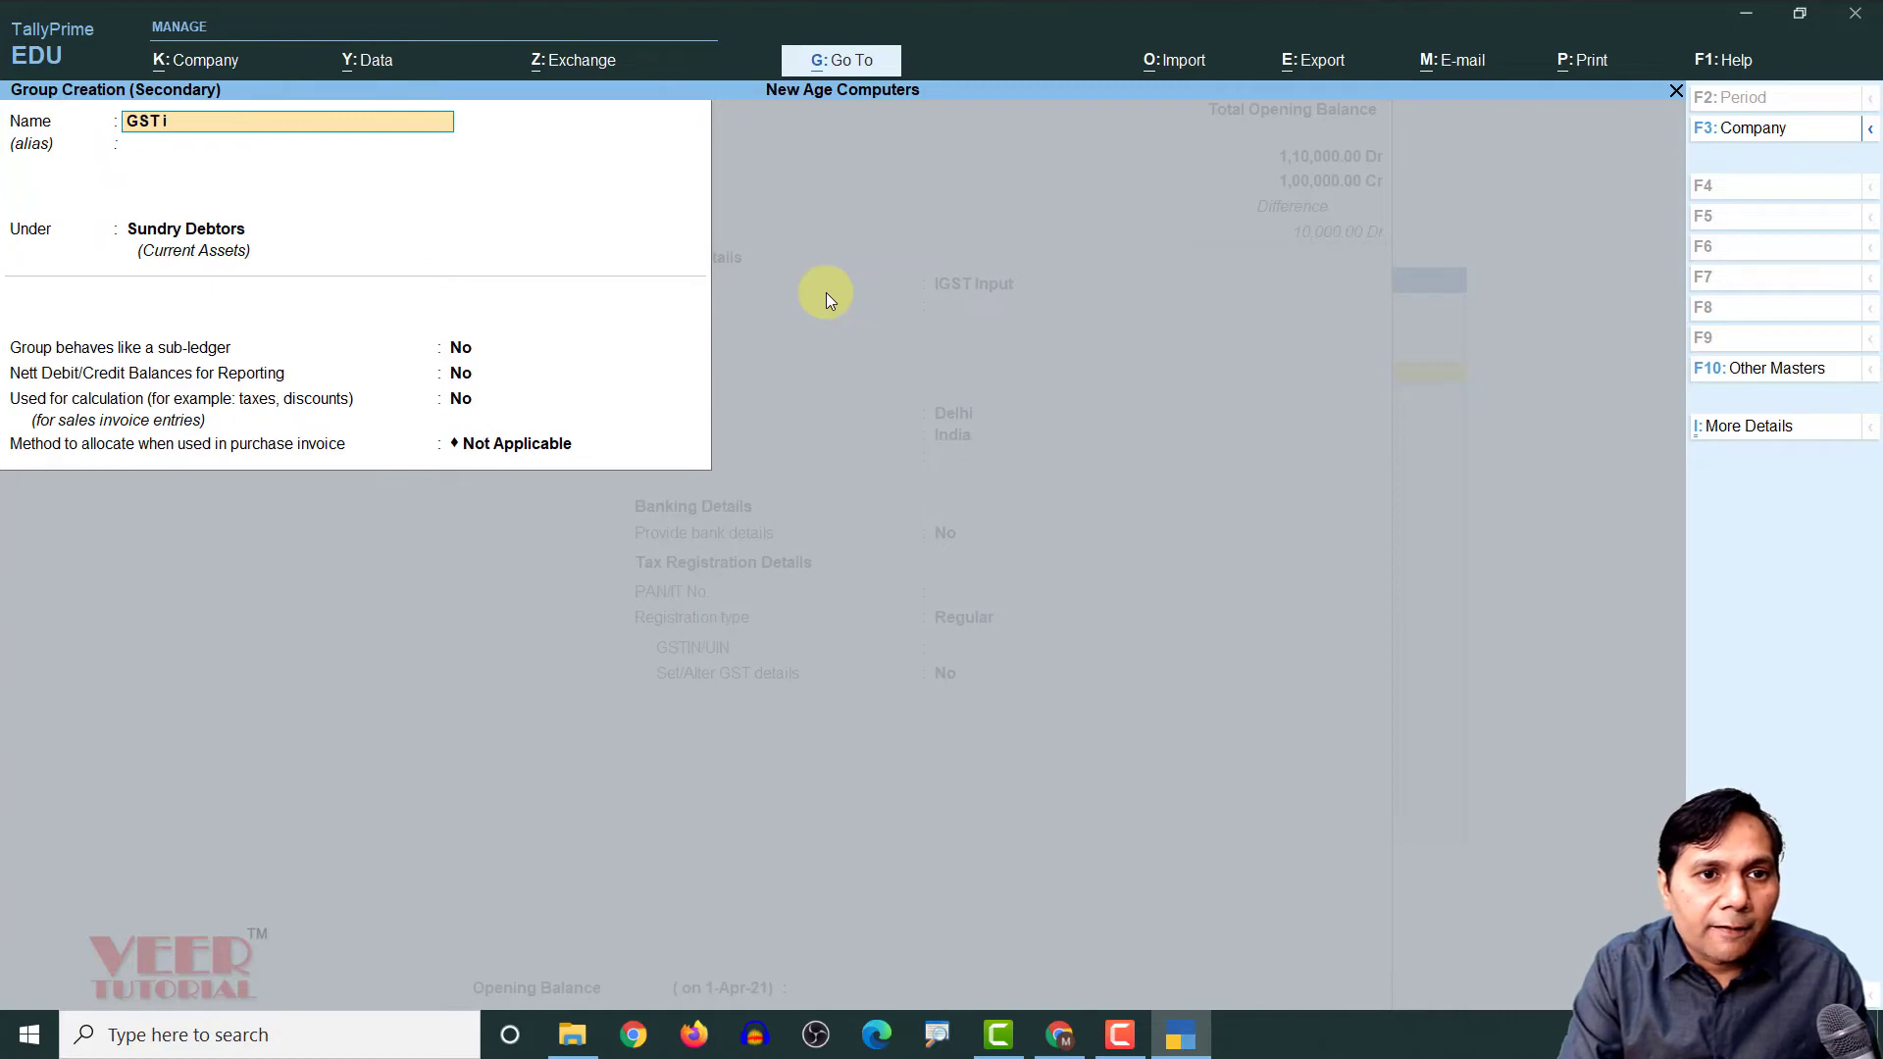
{"action": "type", "text": "nput"}
{"action": "key", "text": "Return"}
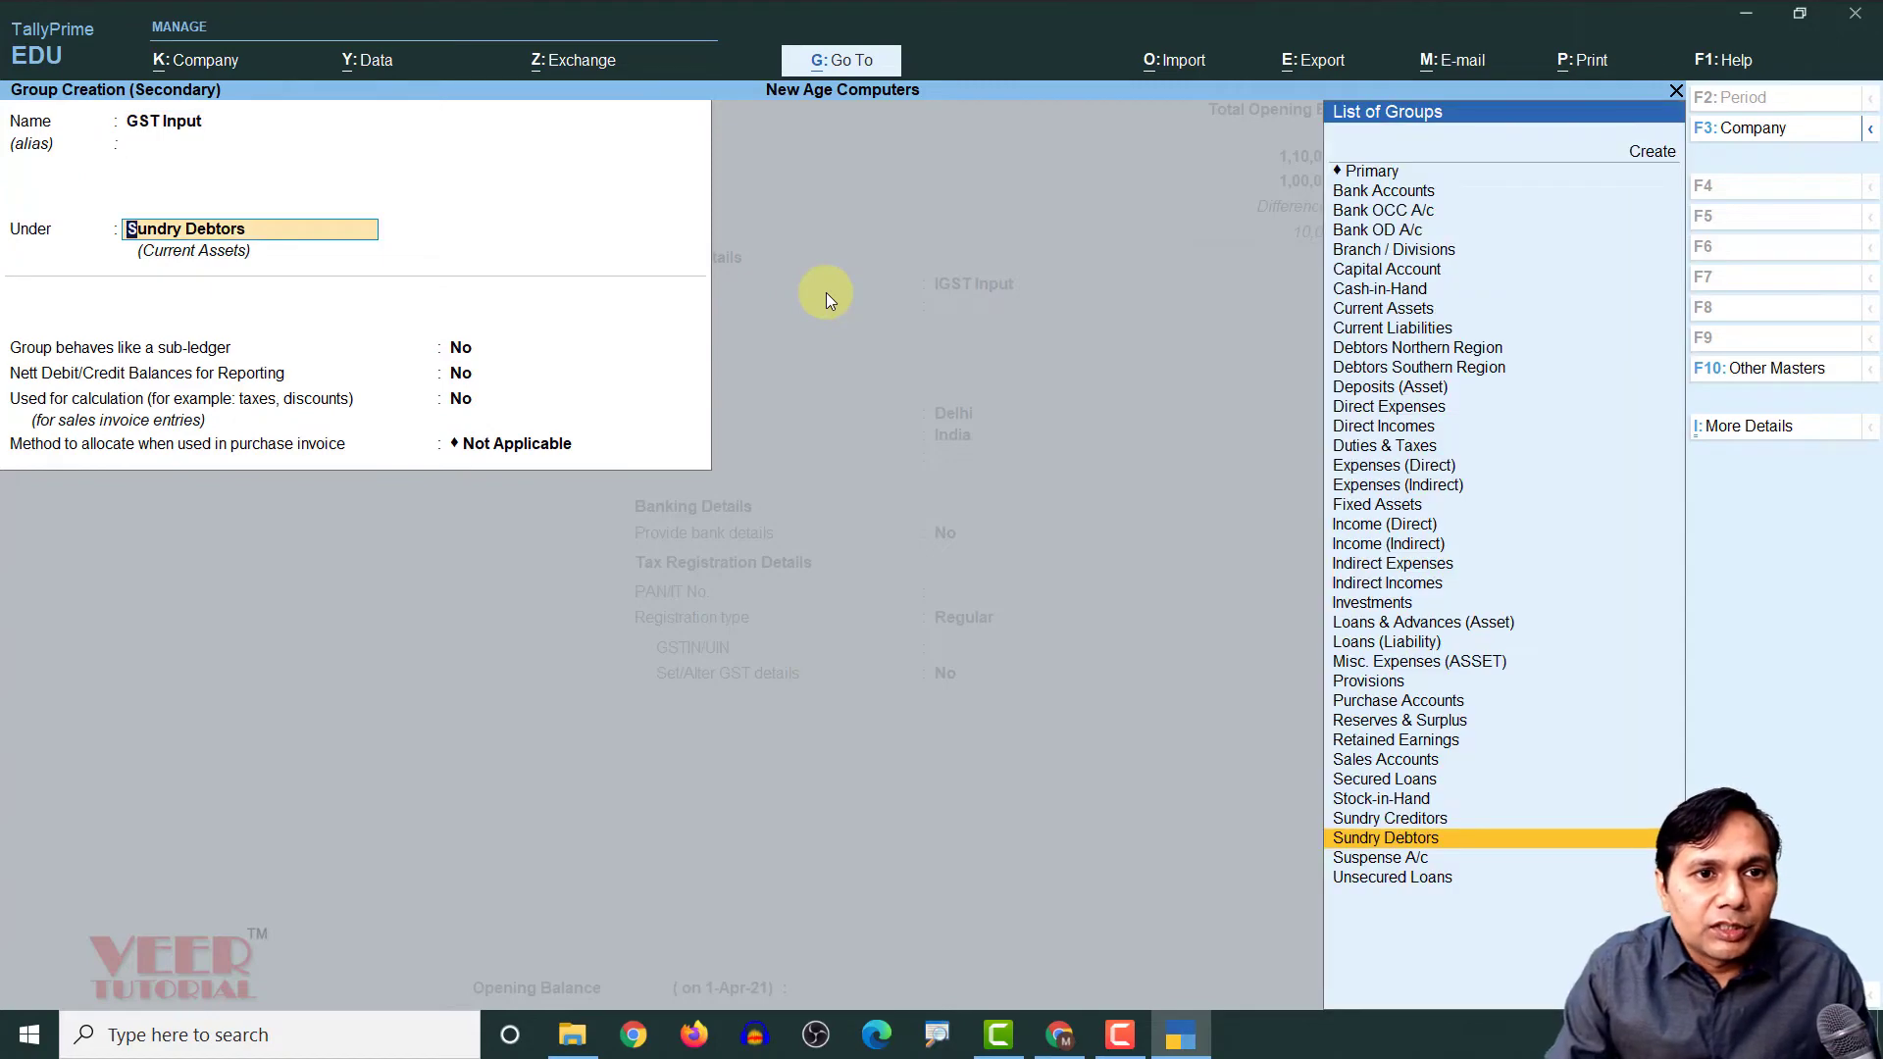
{"action": "type", "text": "Du"}
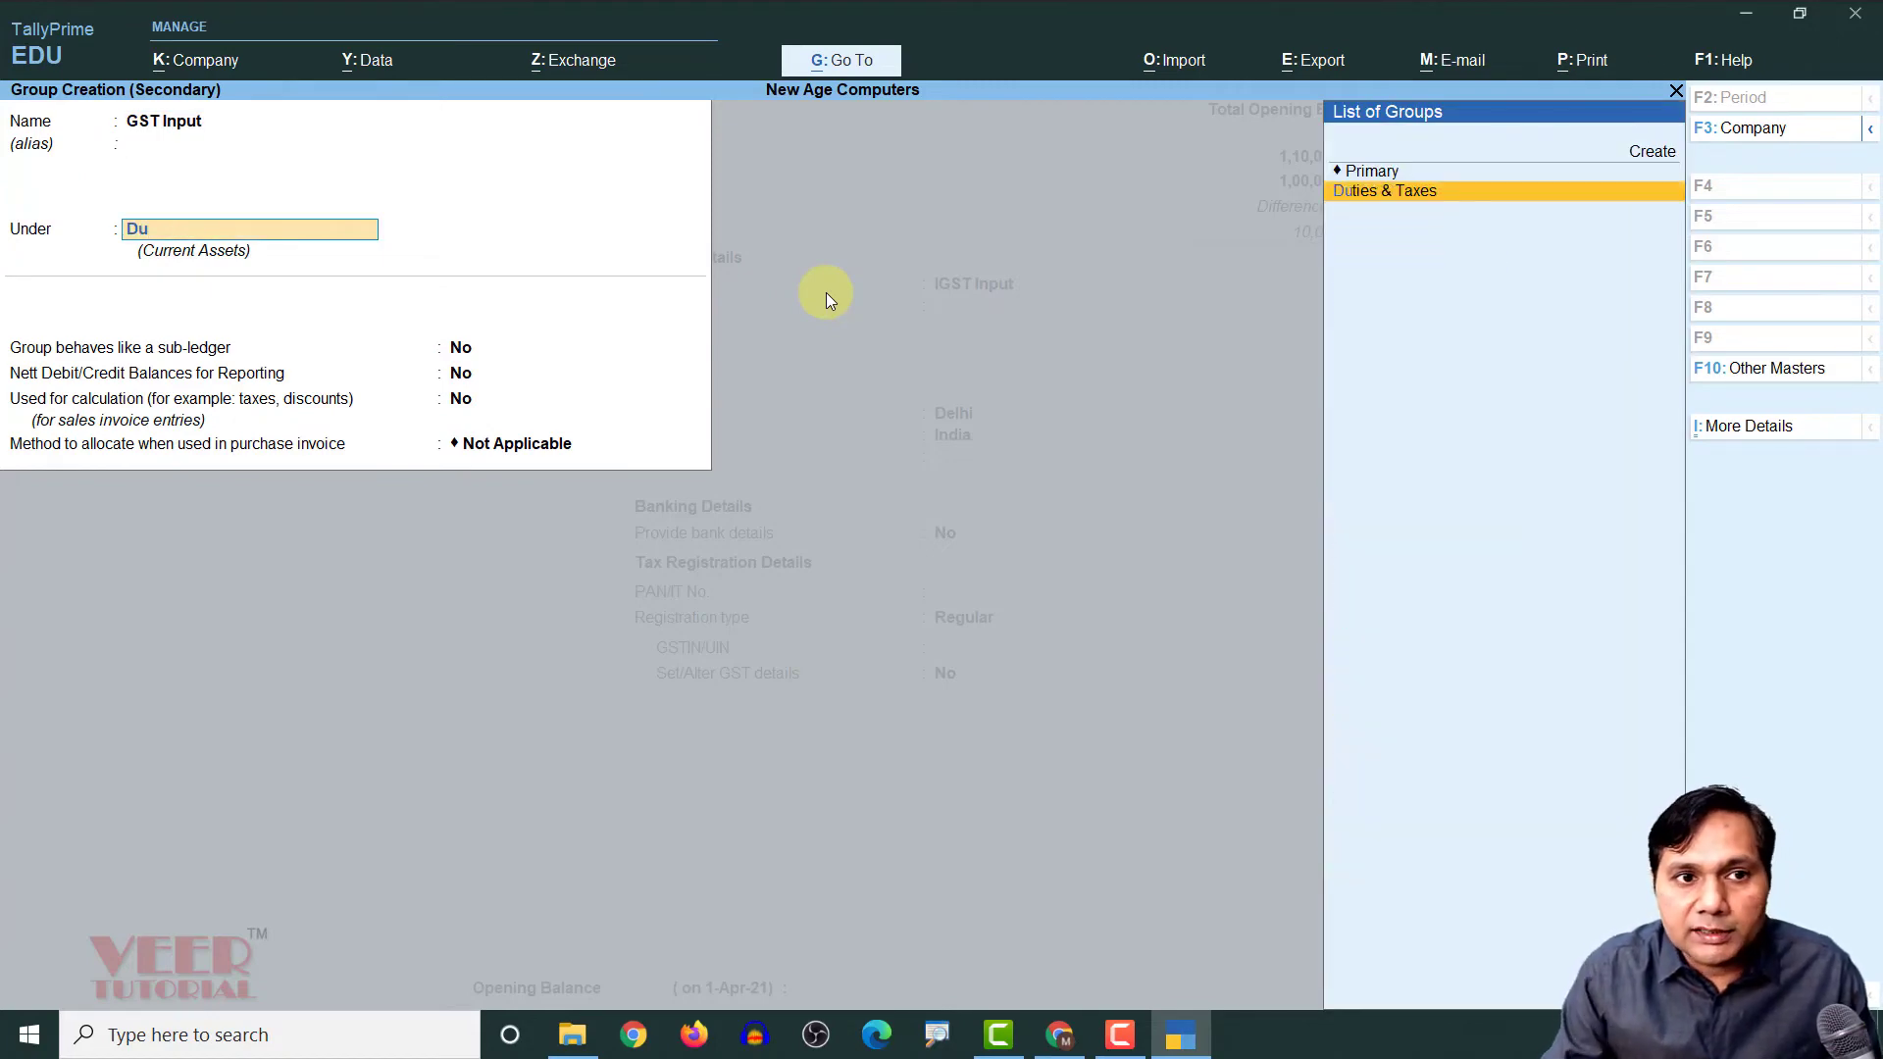
{"action": "key", "text": "BackSpace"}
{"action": "key", "text": "BackSpace"}
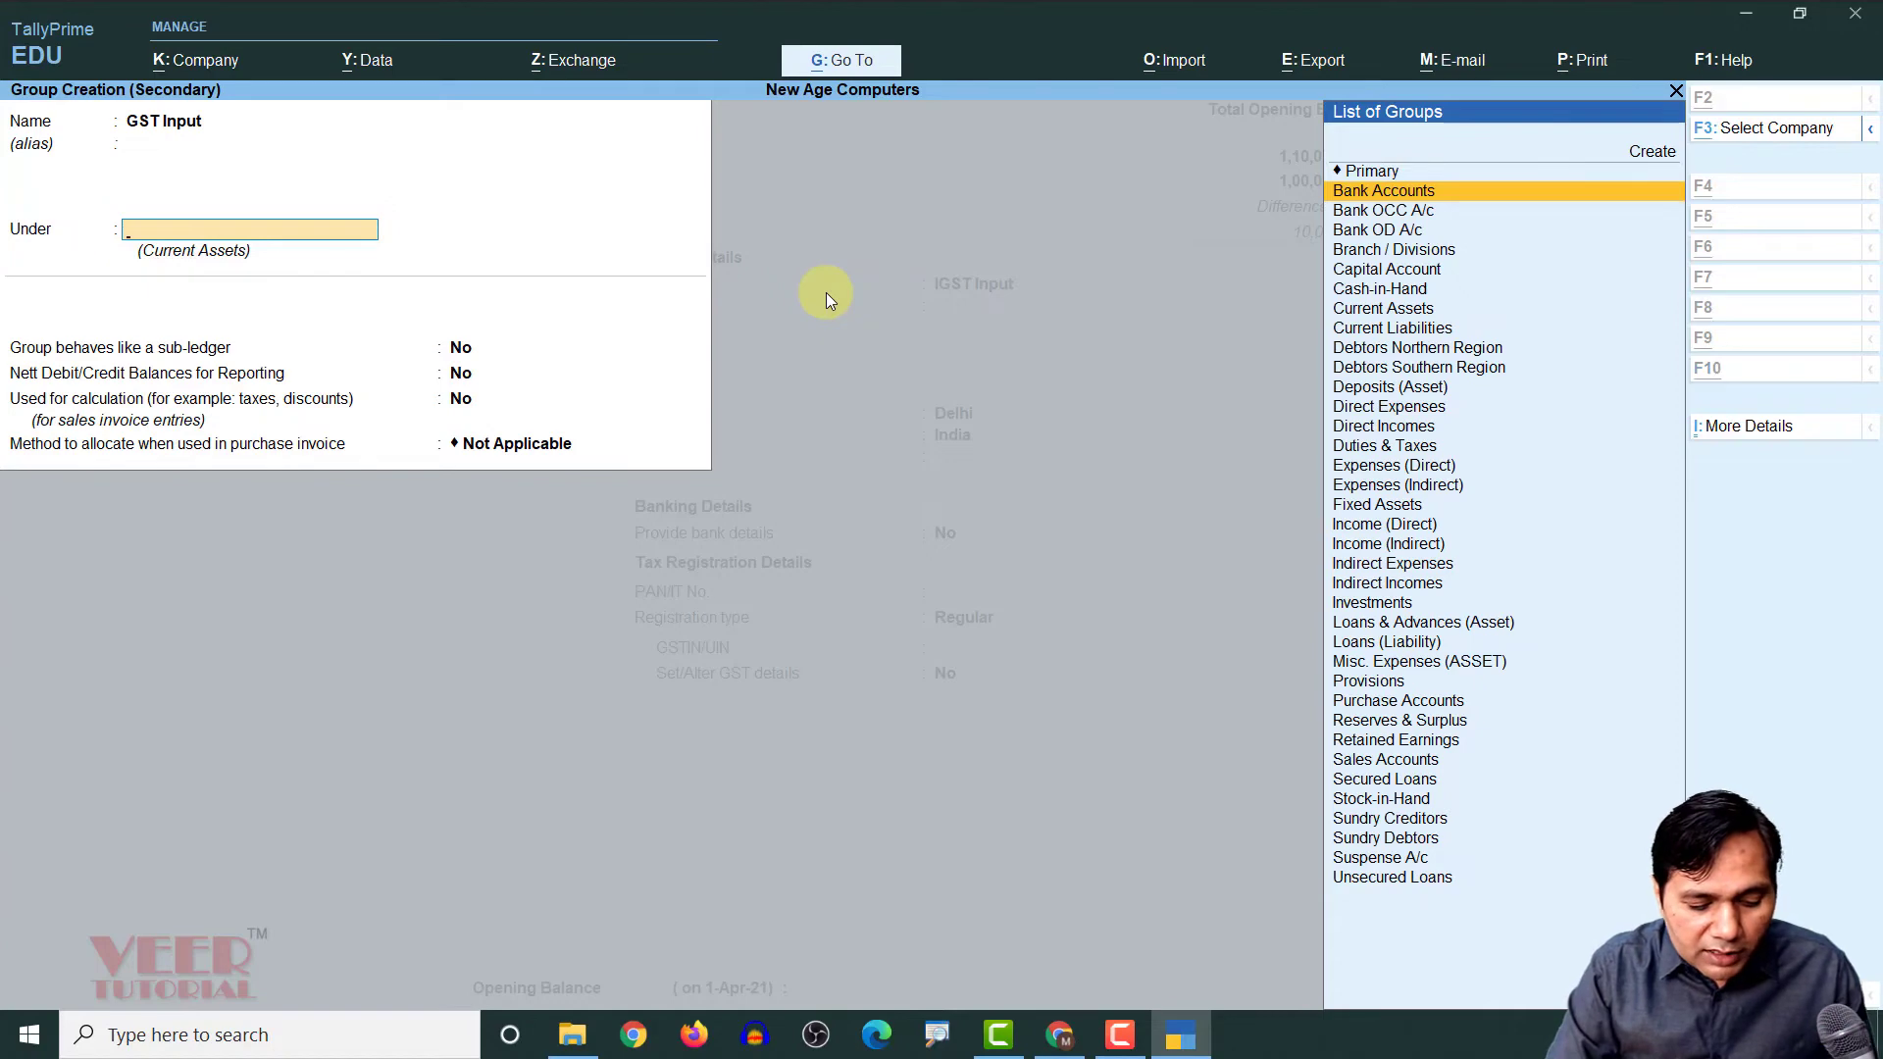
Create a parent group named Goods and Services Tax under Duties & Taxes, accepting the remaining default options
{"action": "key", "text": "alt+c"}
{"action": "type", "text": "Good"}
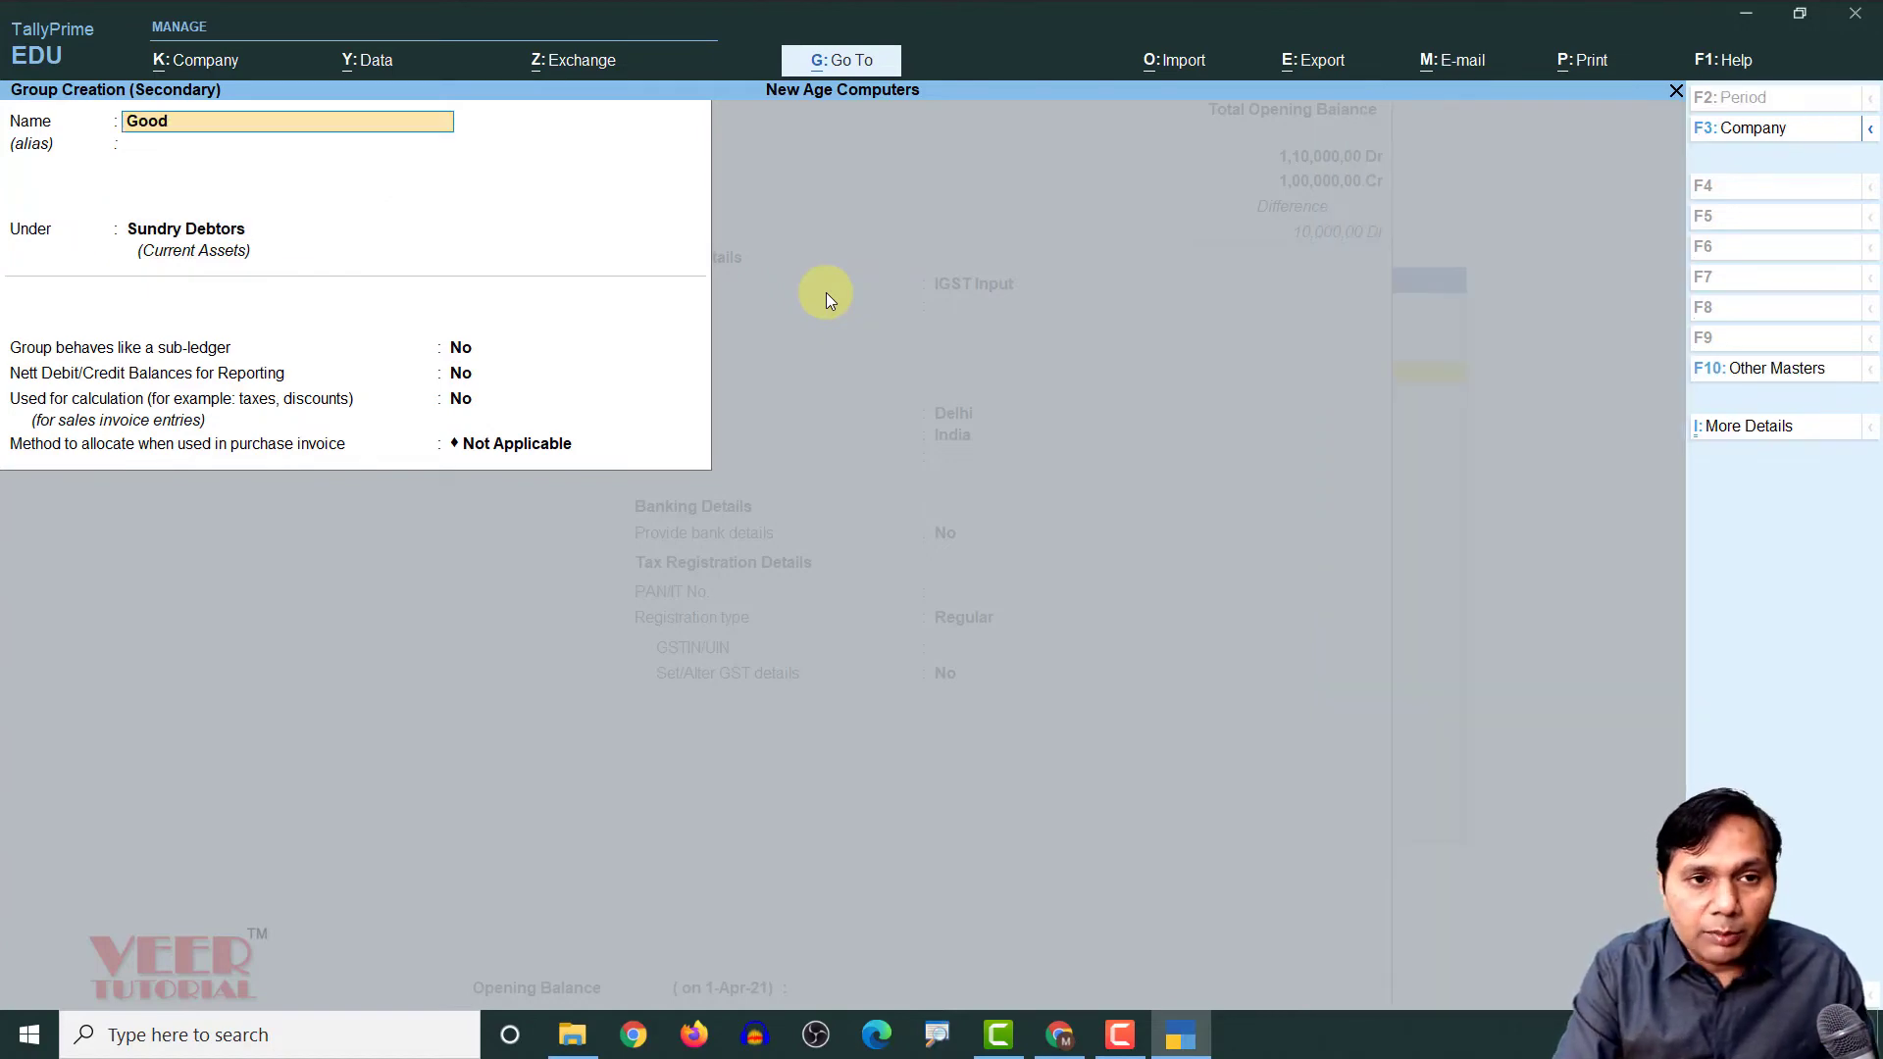
{"action": "type", "text": "s and Services Tax"}
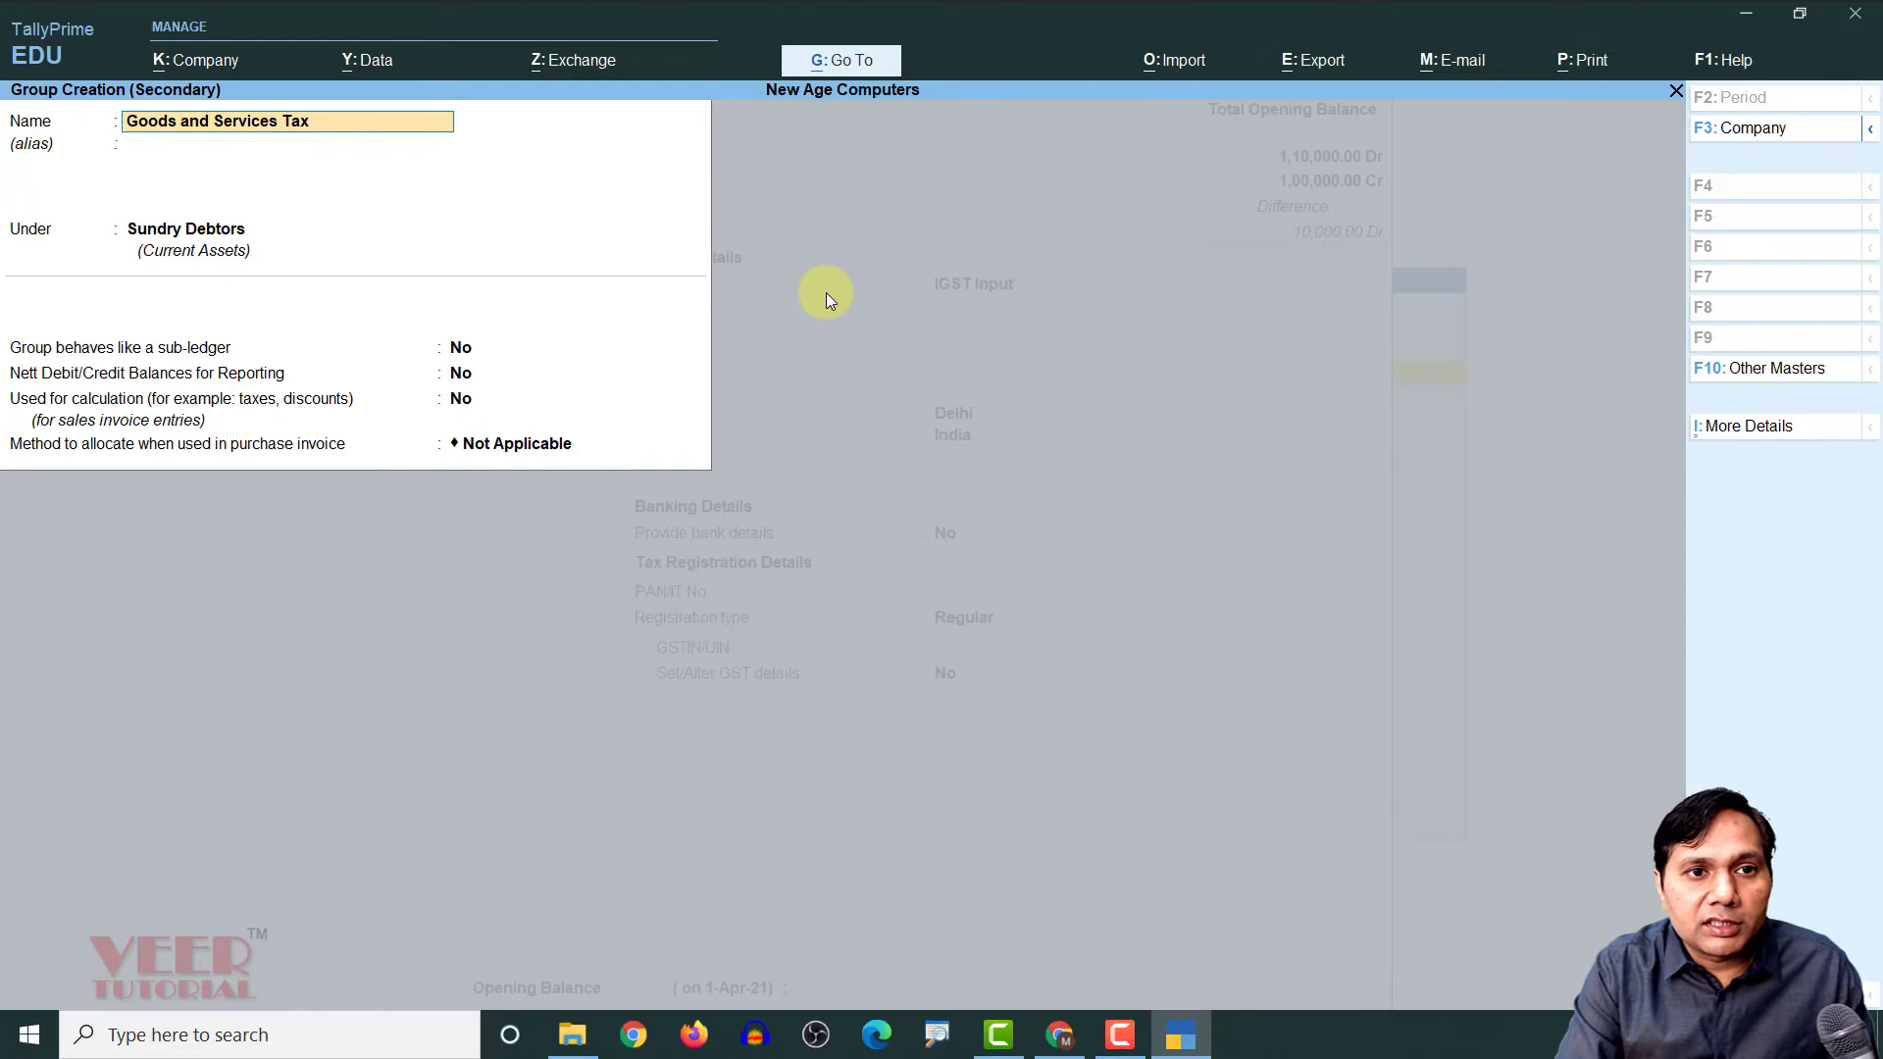
{"action": "key", "text": "Return"}
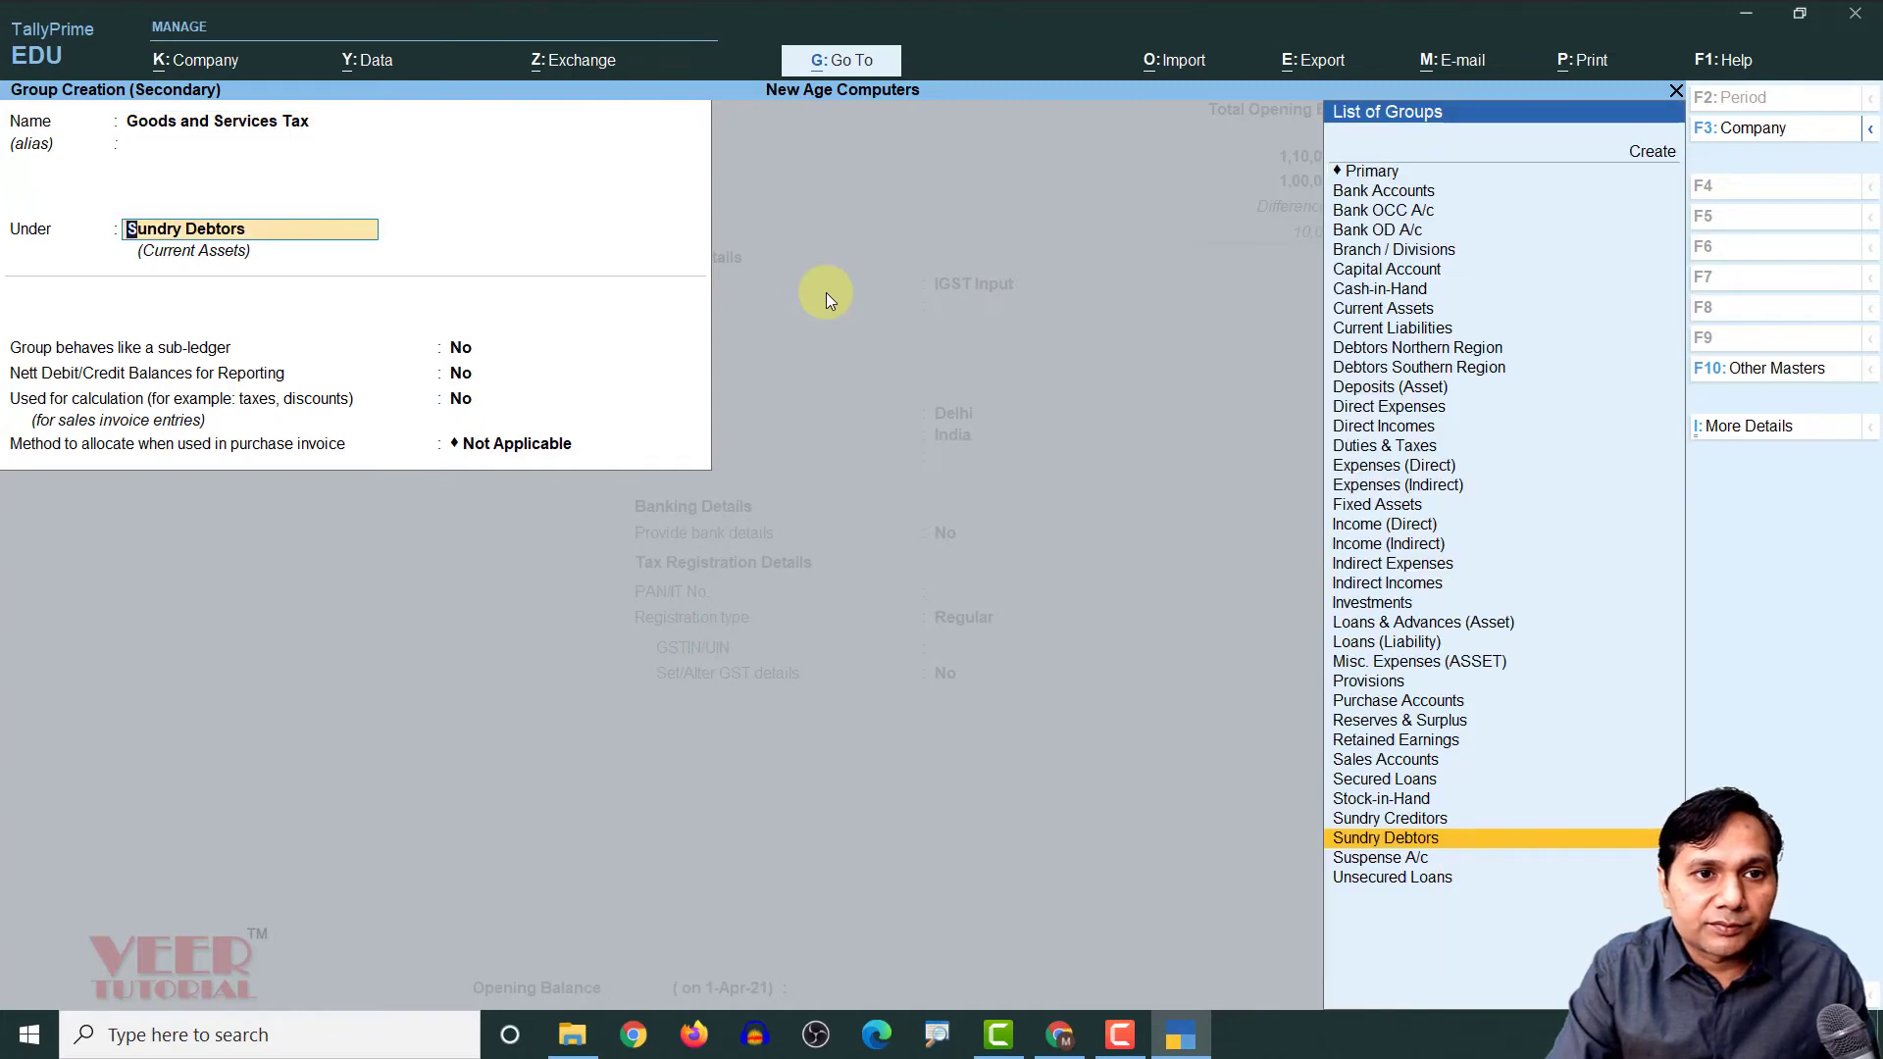
{"action": "type", "text": "Du"}
{"action": "key", "text": "Return"}
{"action": "key", "text": "Return"}
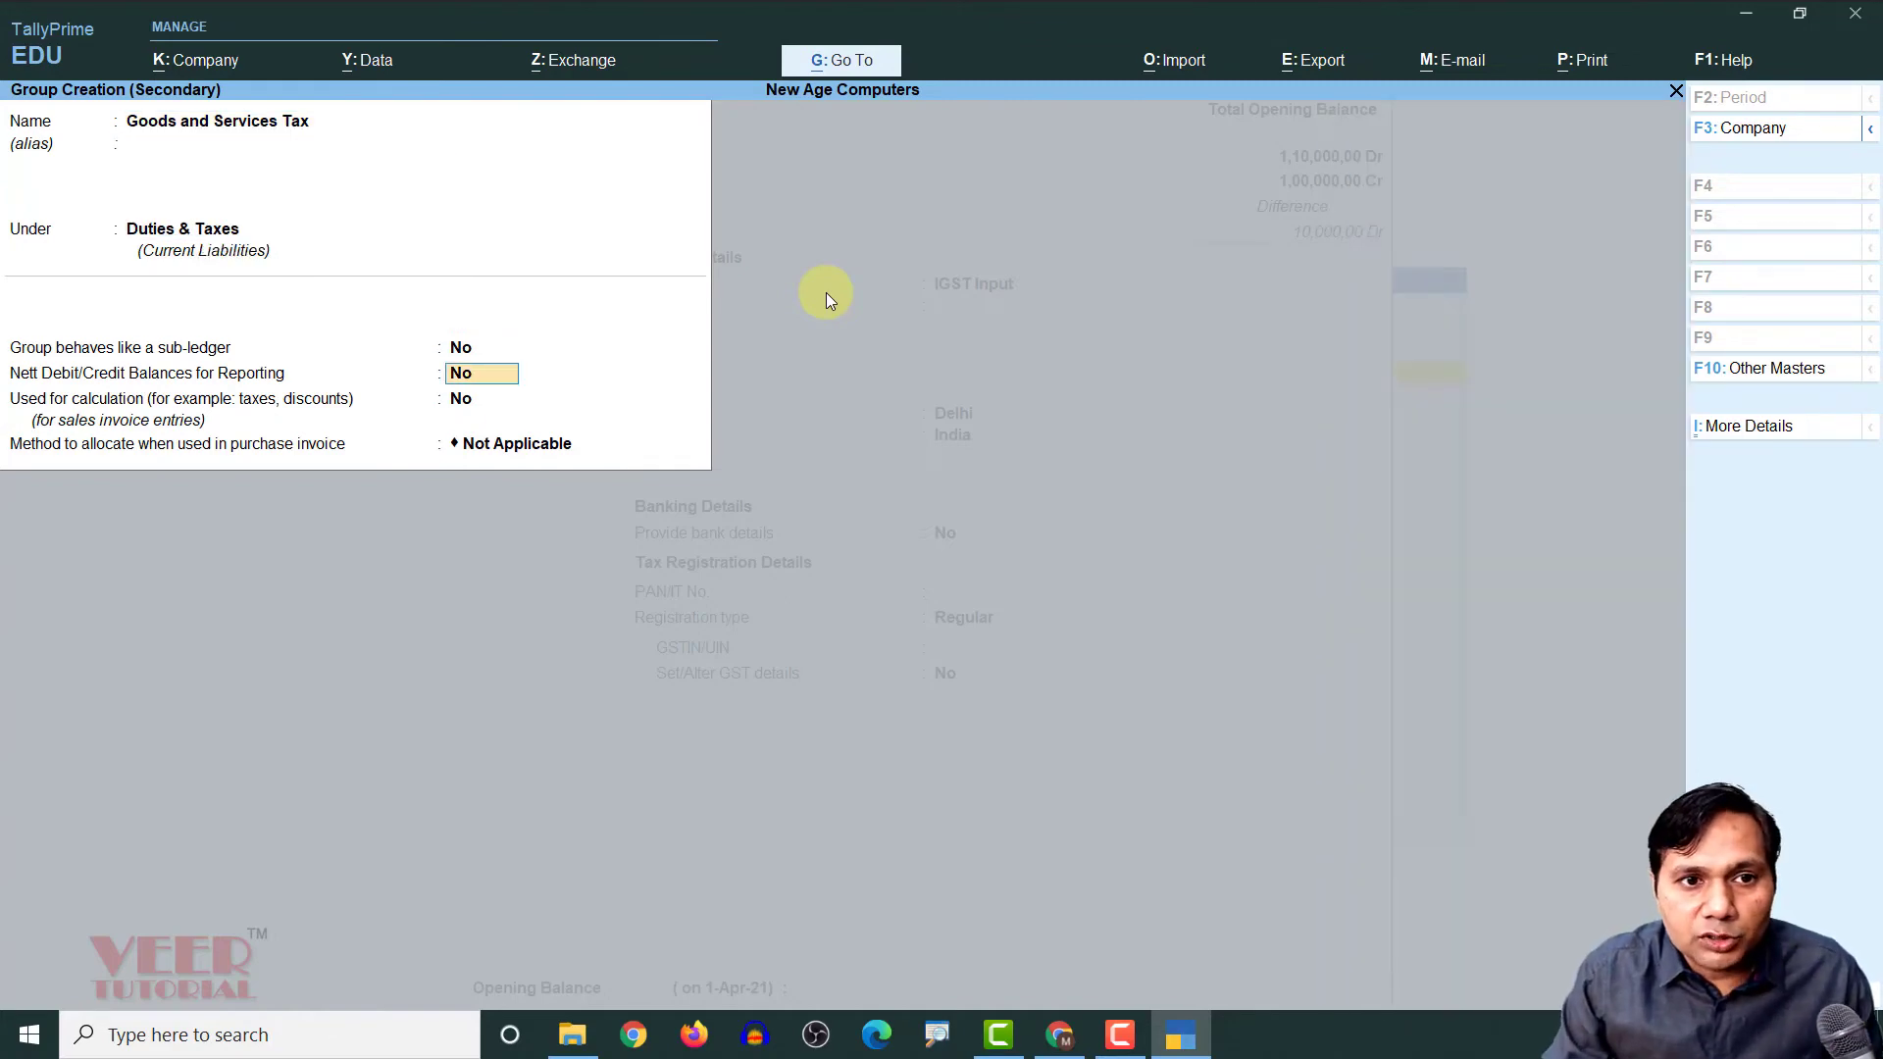
{"action": "key", "text": "Return"}
{"action": "key", "text": "Return"}
{"action": "key", "text": "Return"}
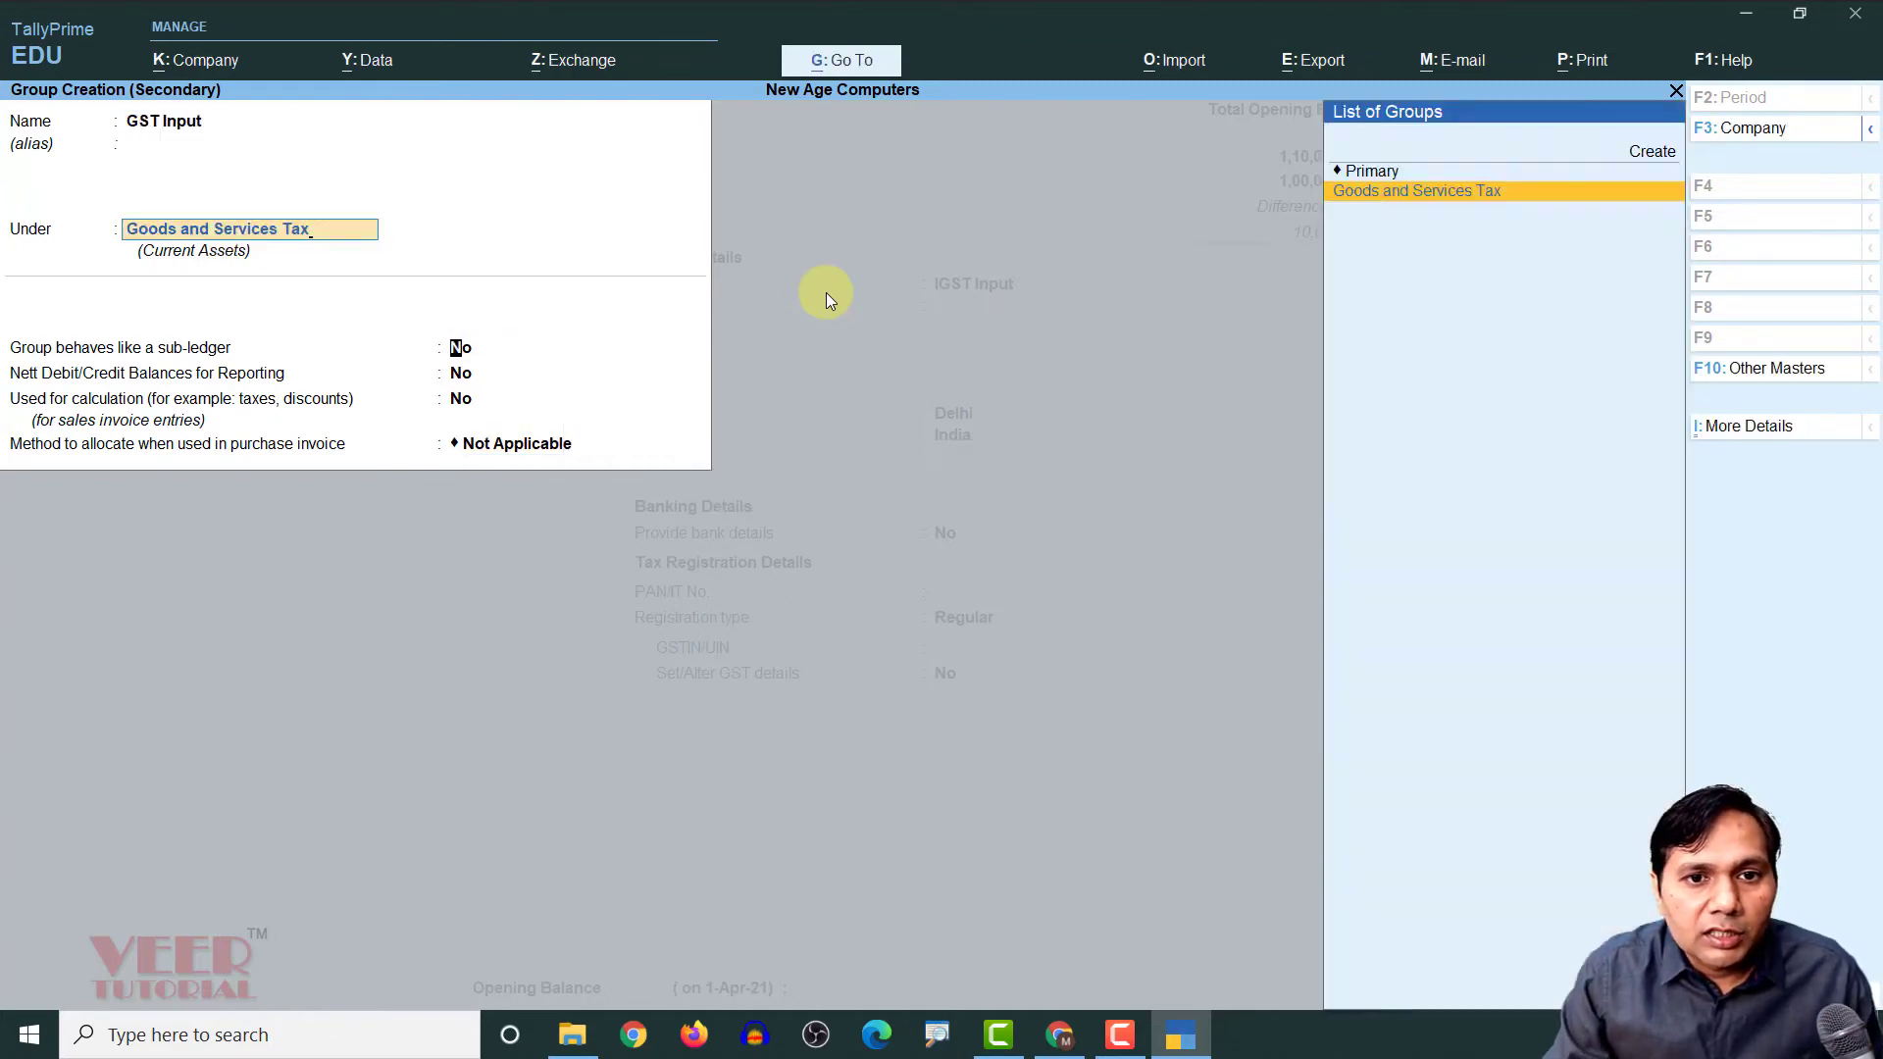
Place the GST Input group under Goods and Services Tax and save it with the remaining default options
{"action": "key", "text": "Return"}
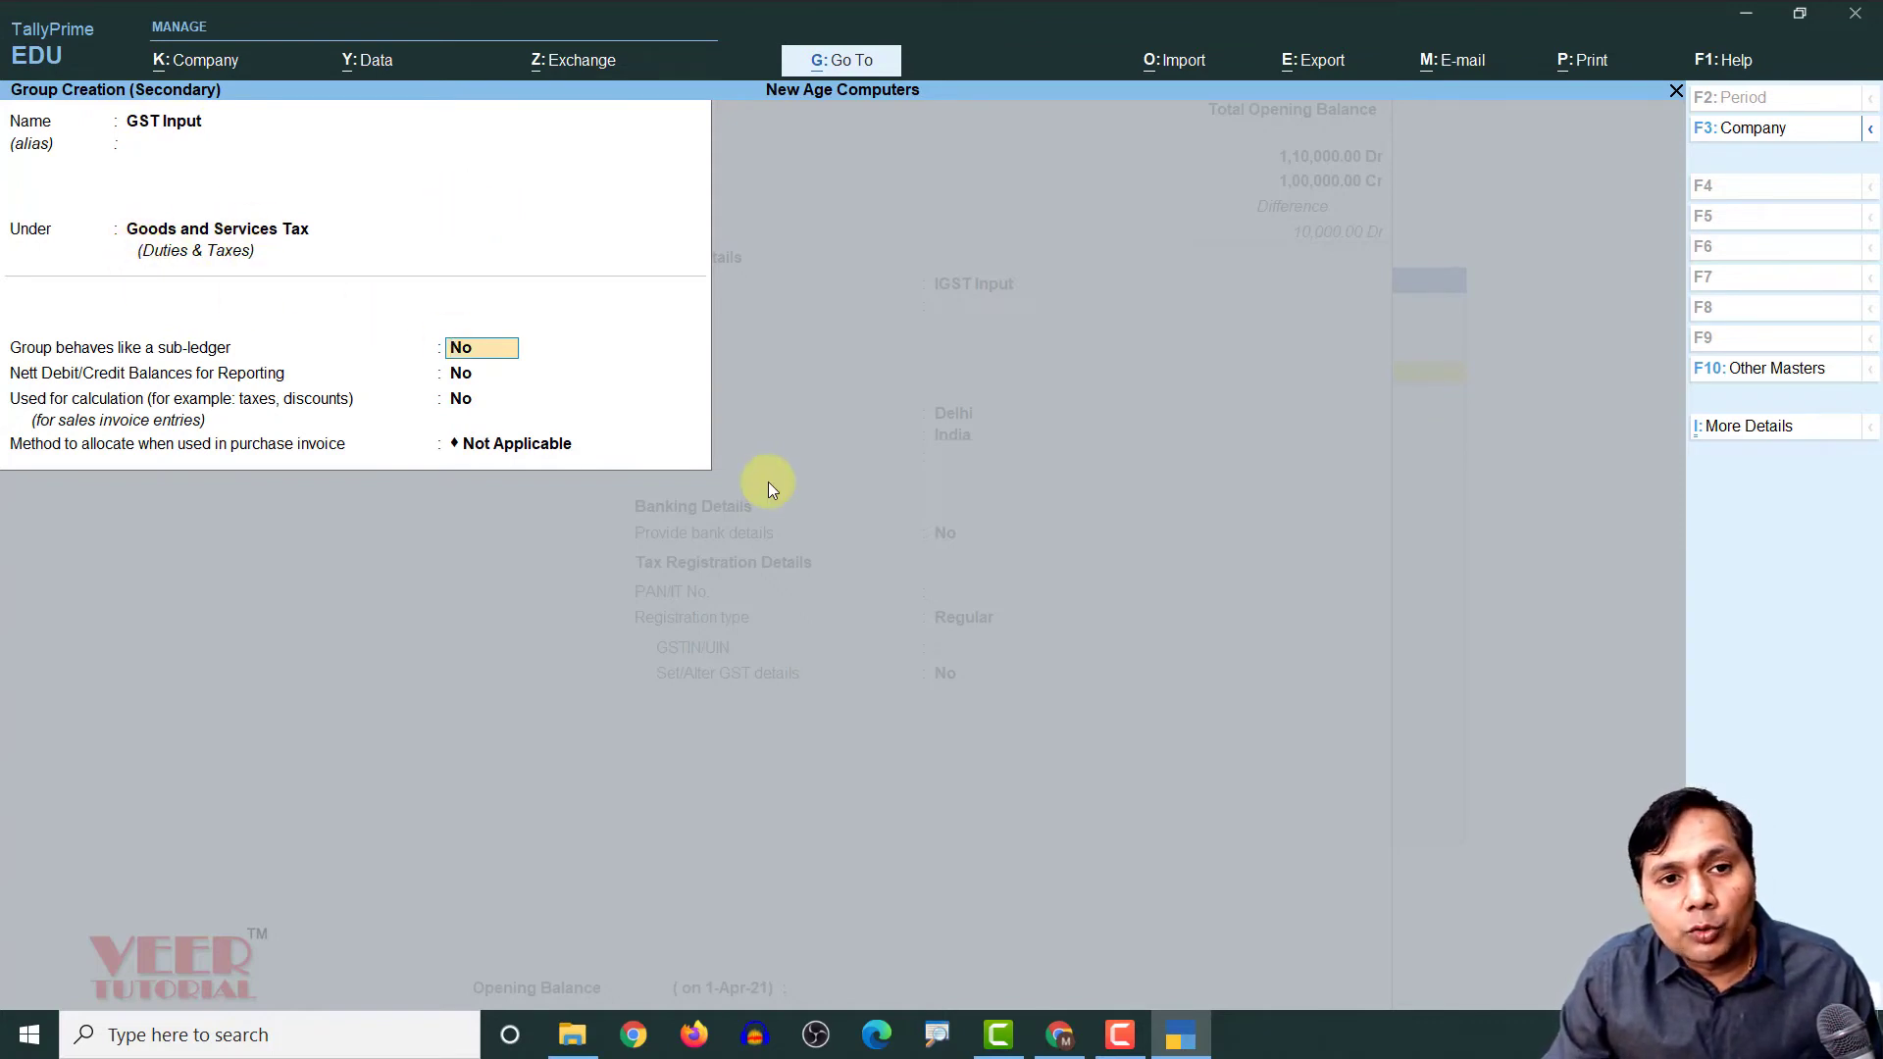
{"action": "key", "text": "Return"}
{"action": "key", "text": "Return"}
{"action": "key", "text": "Return"}
{"action": "key", "text": "Return"}
{"action": "key", "text": "Return"}
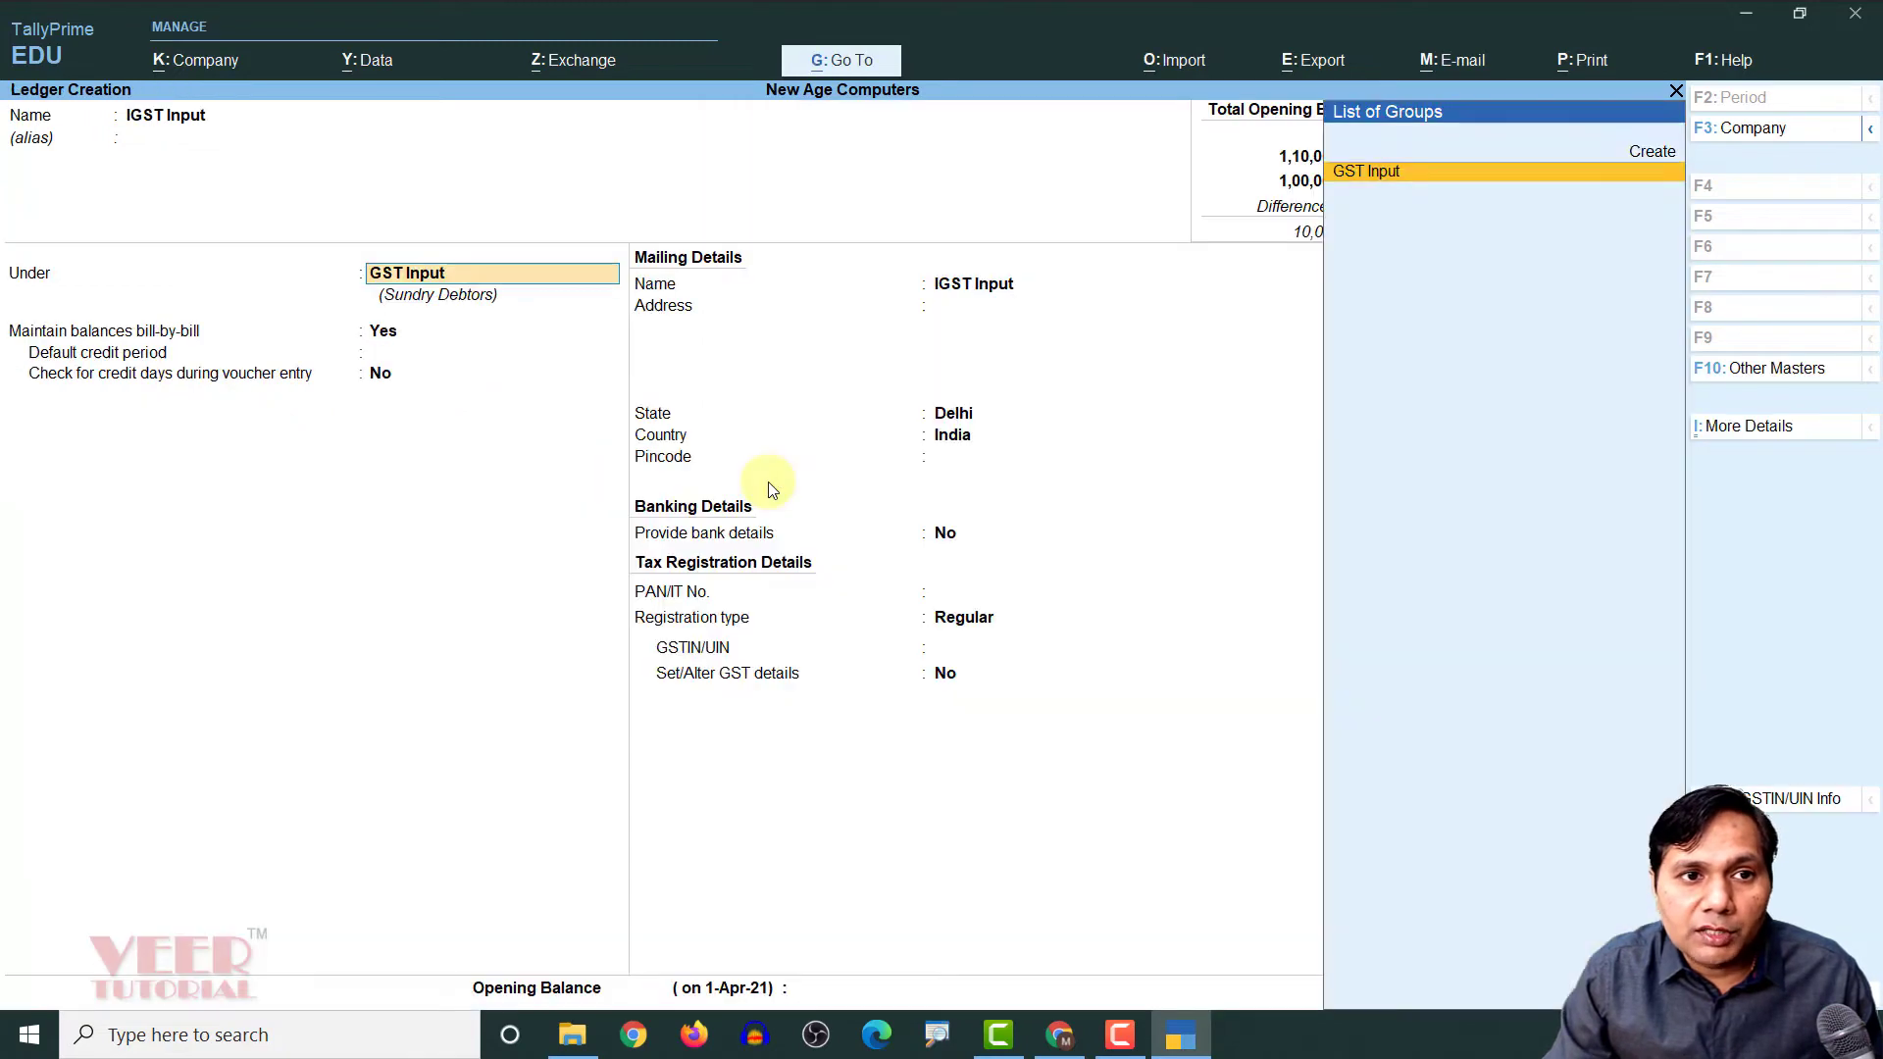
Place the IGST Input ledger under GST Input and set its duty type to GST and tax type to Integrated Tax
{"action": "key", "text": "Return"}
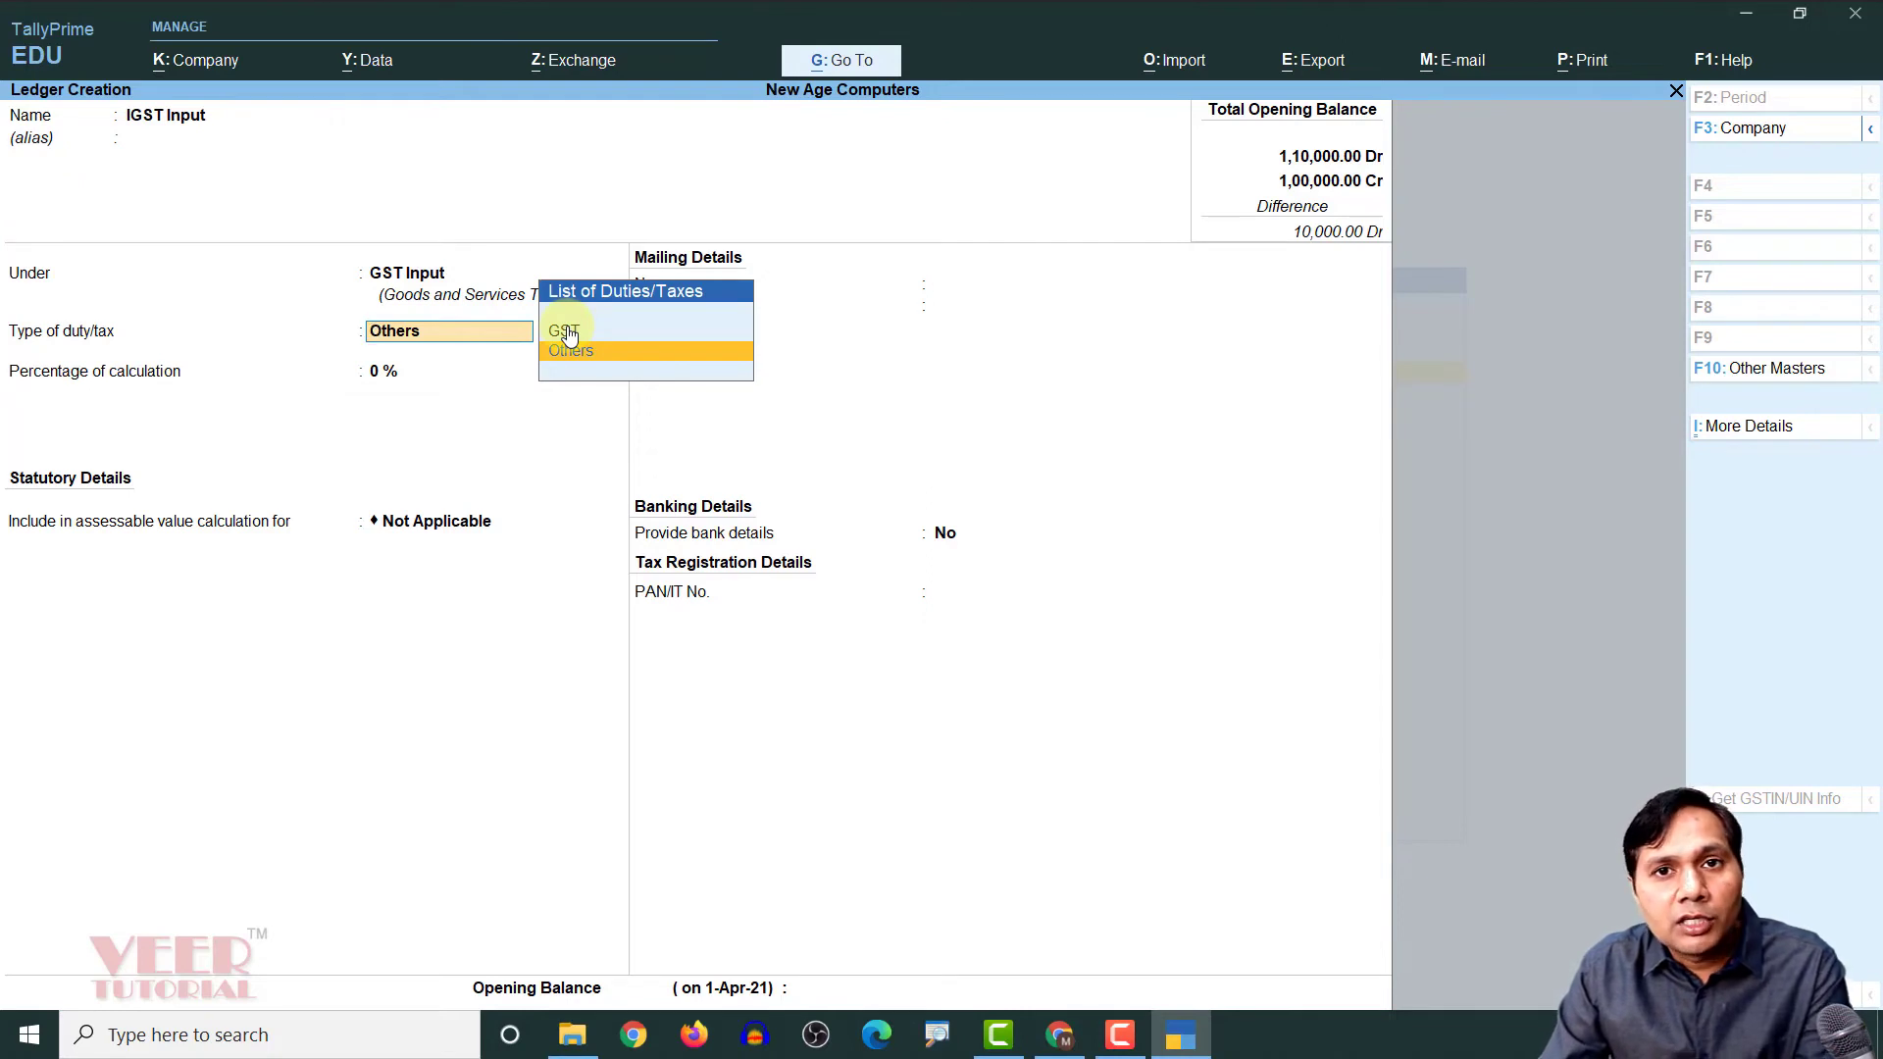
{"action": "key", "text": "Up"}
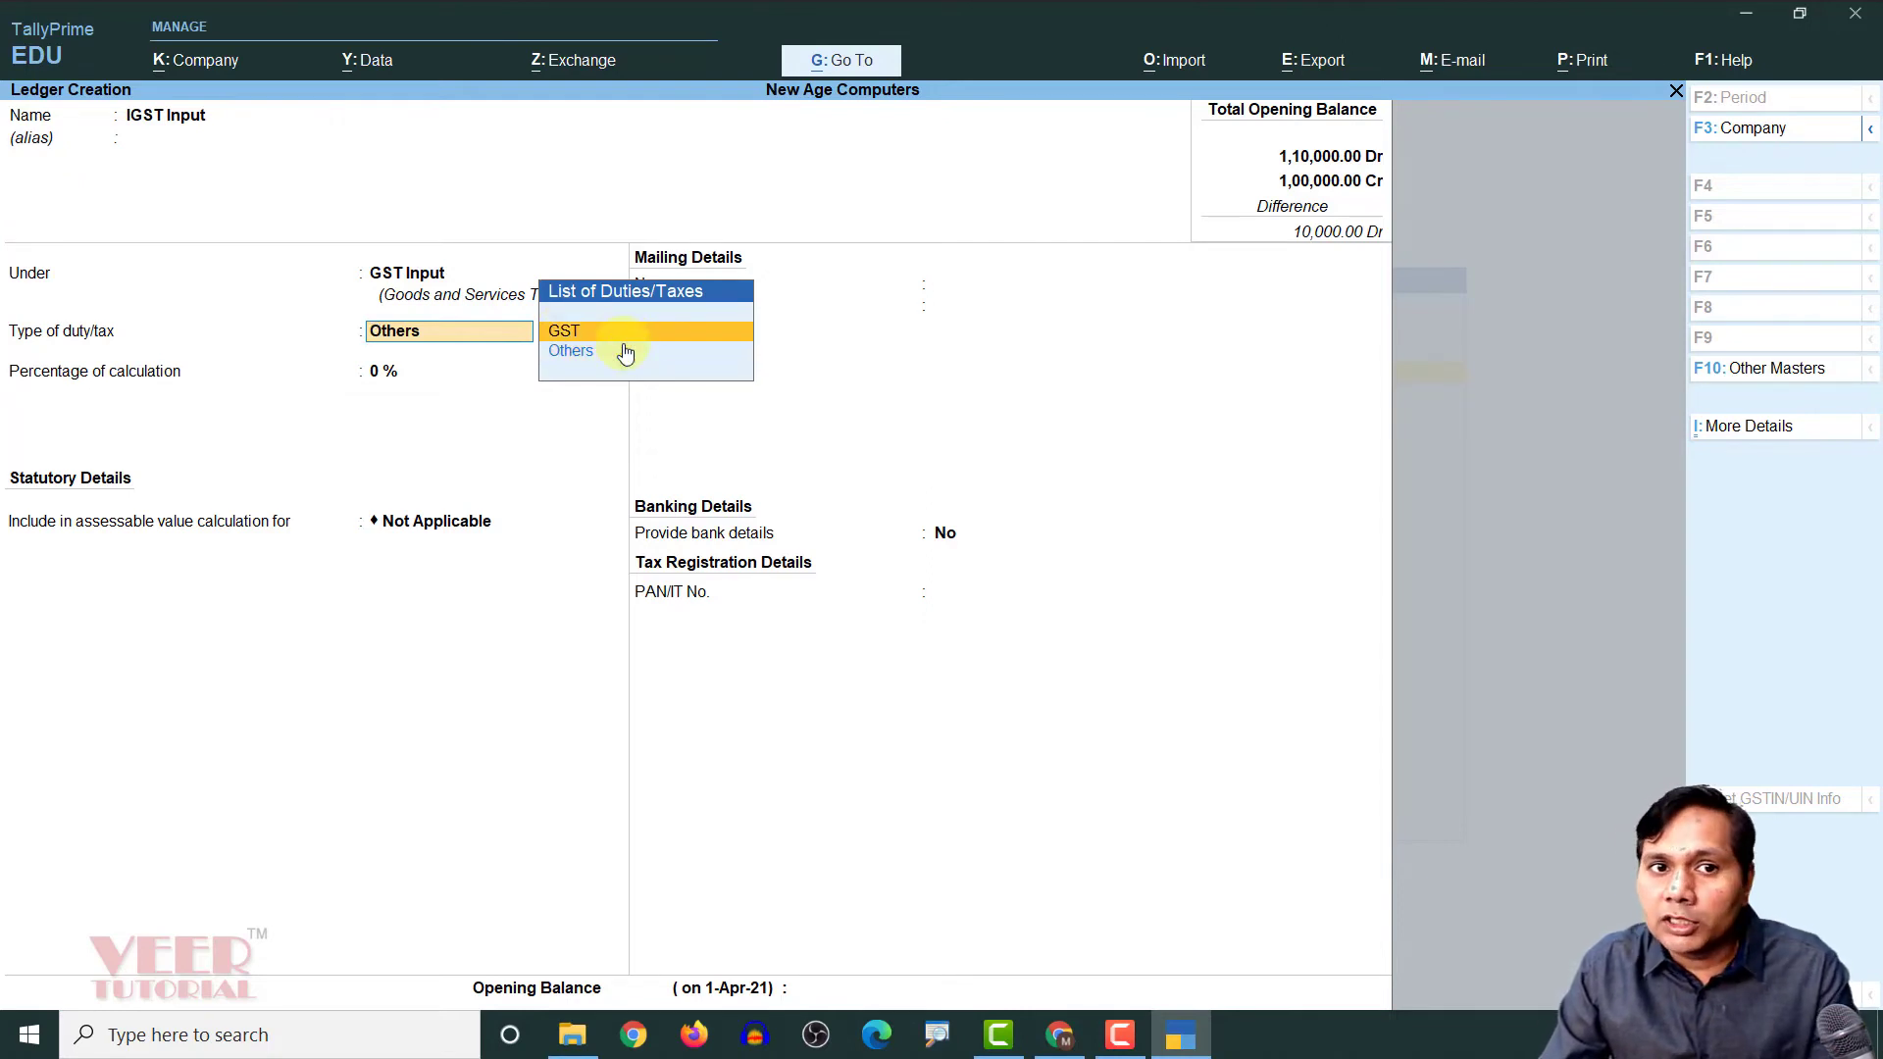
{"action": "key", "text": "Return"}
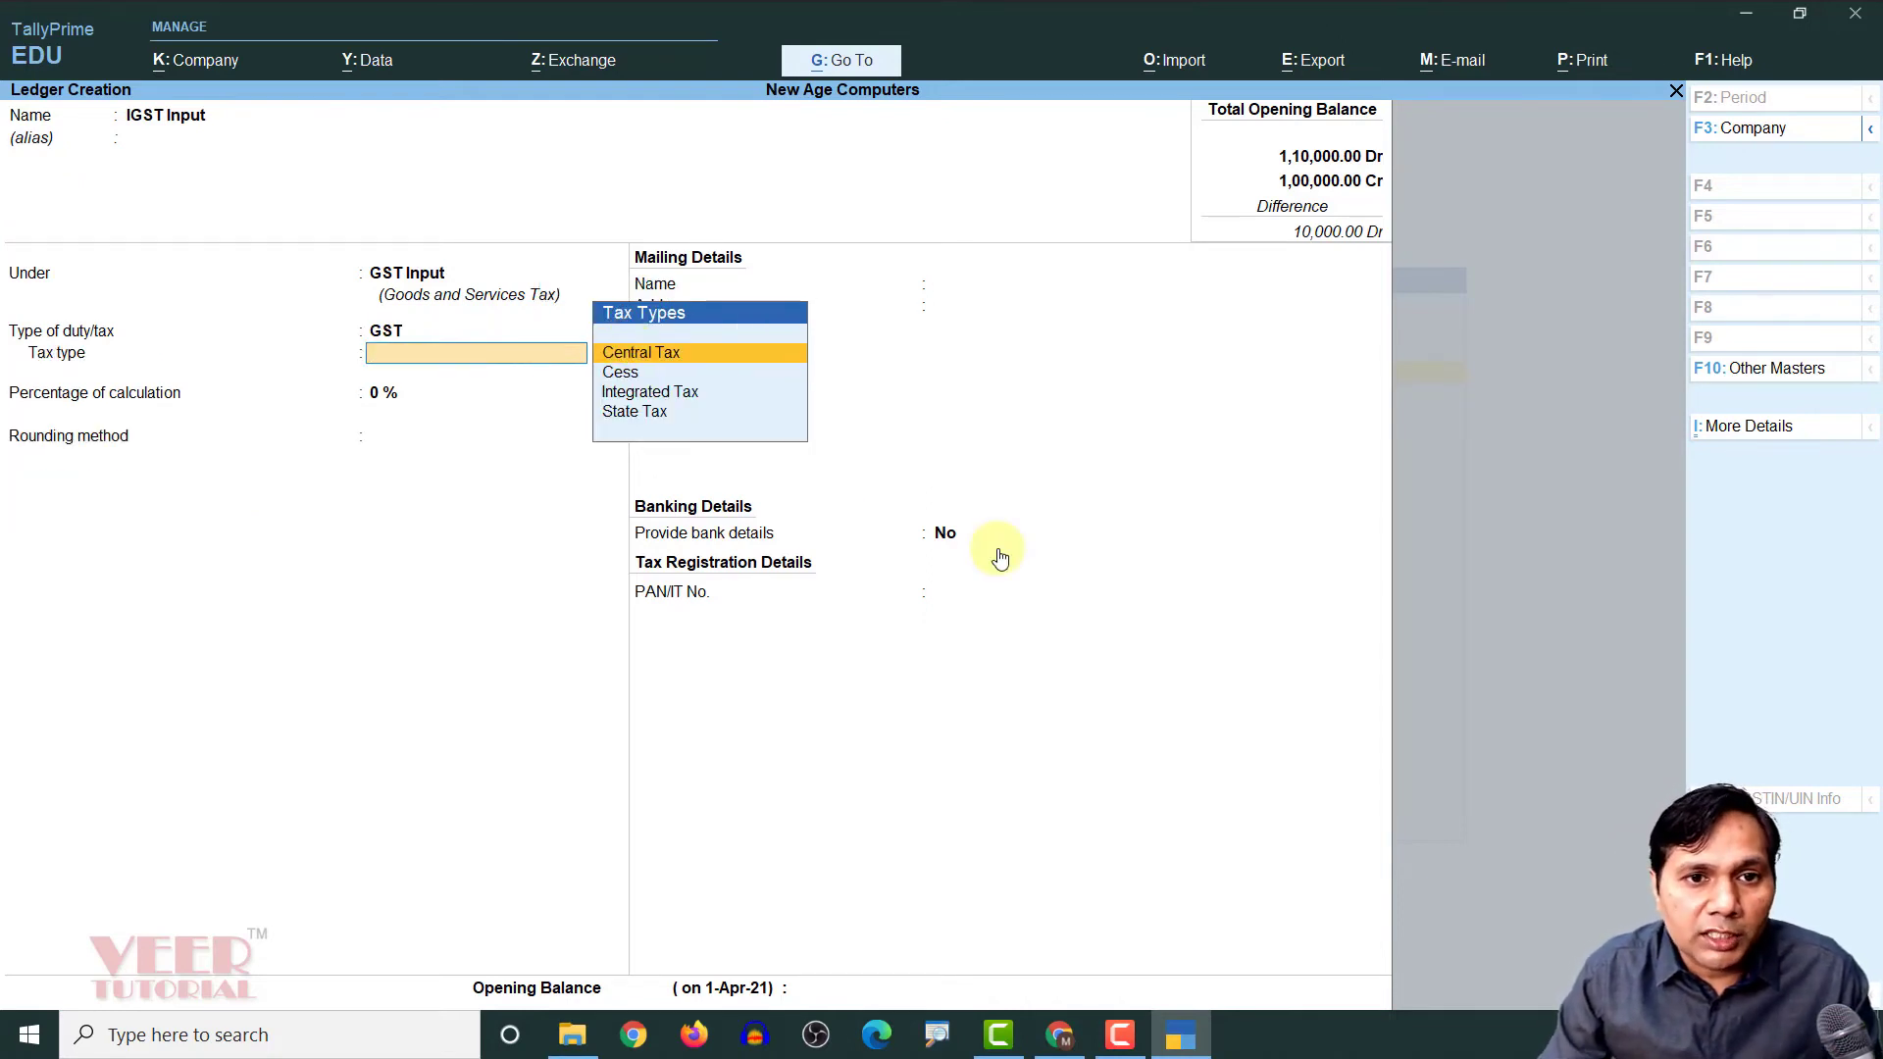
{"action": "key", "text": "Down"}
{"action": "key", "text": "Down"}
{"action": "key", "text": "Return"}
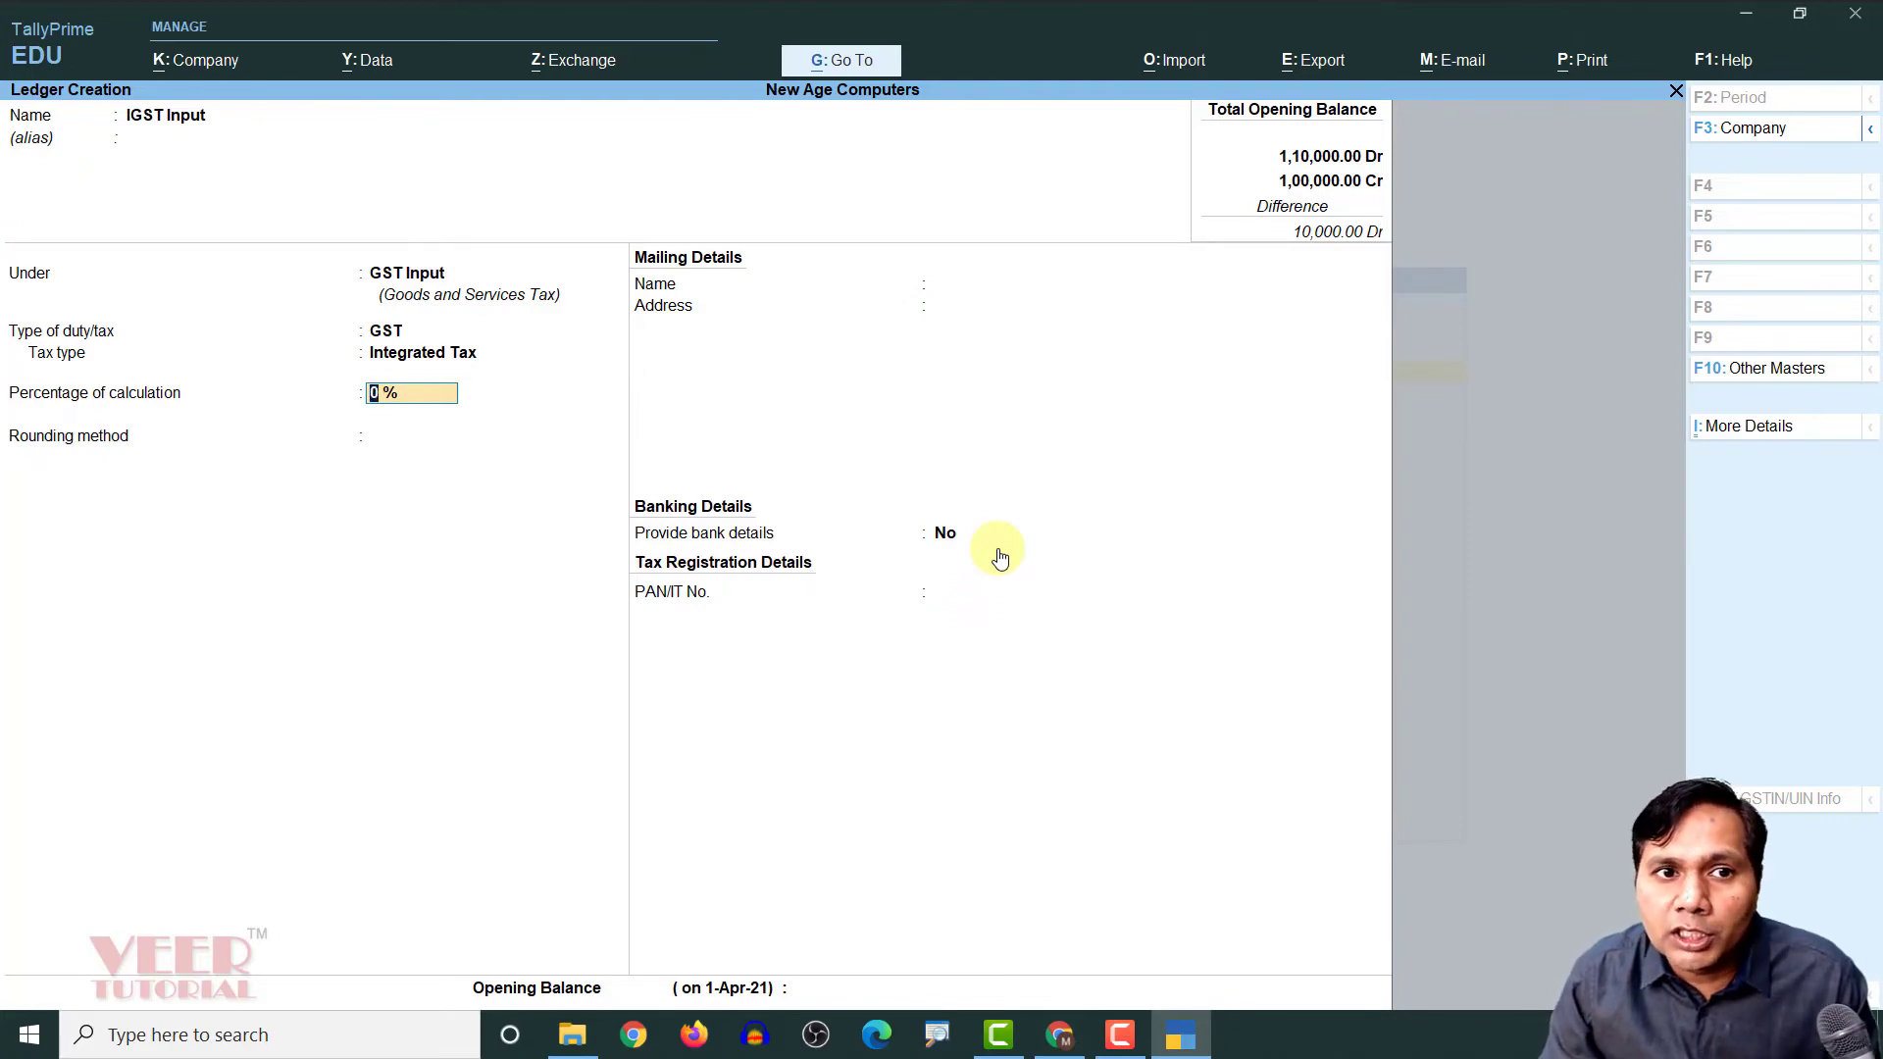
Set IGST Input to 0% calculation and Normal Rounding with limit 0, and save the ledger without bank details
{"action": "key", "text": "Return"}
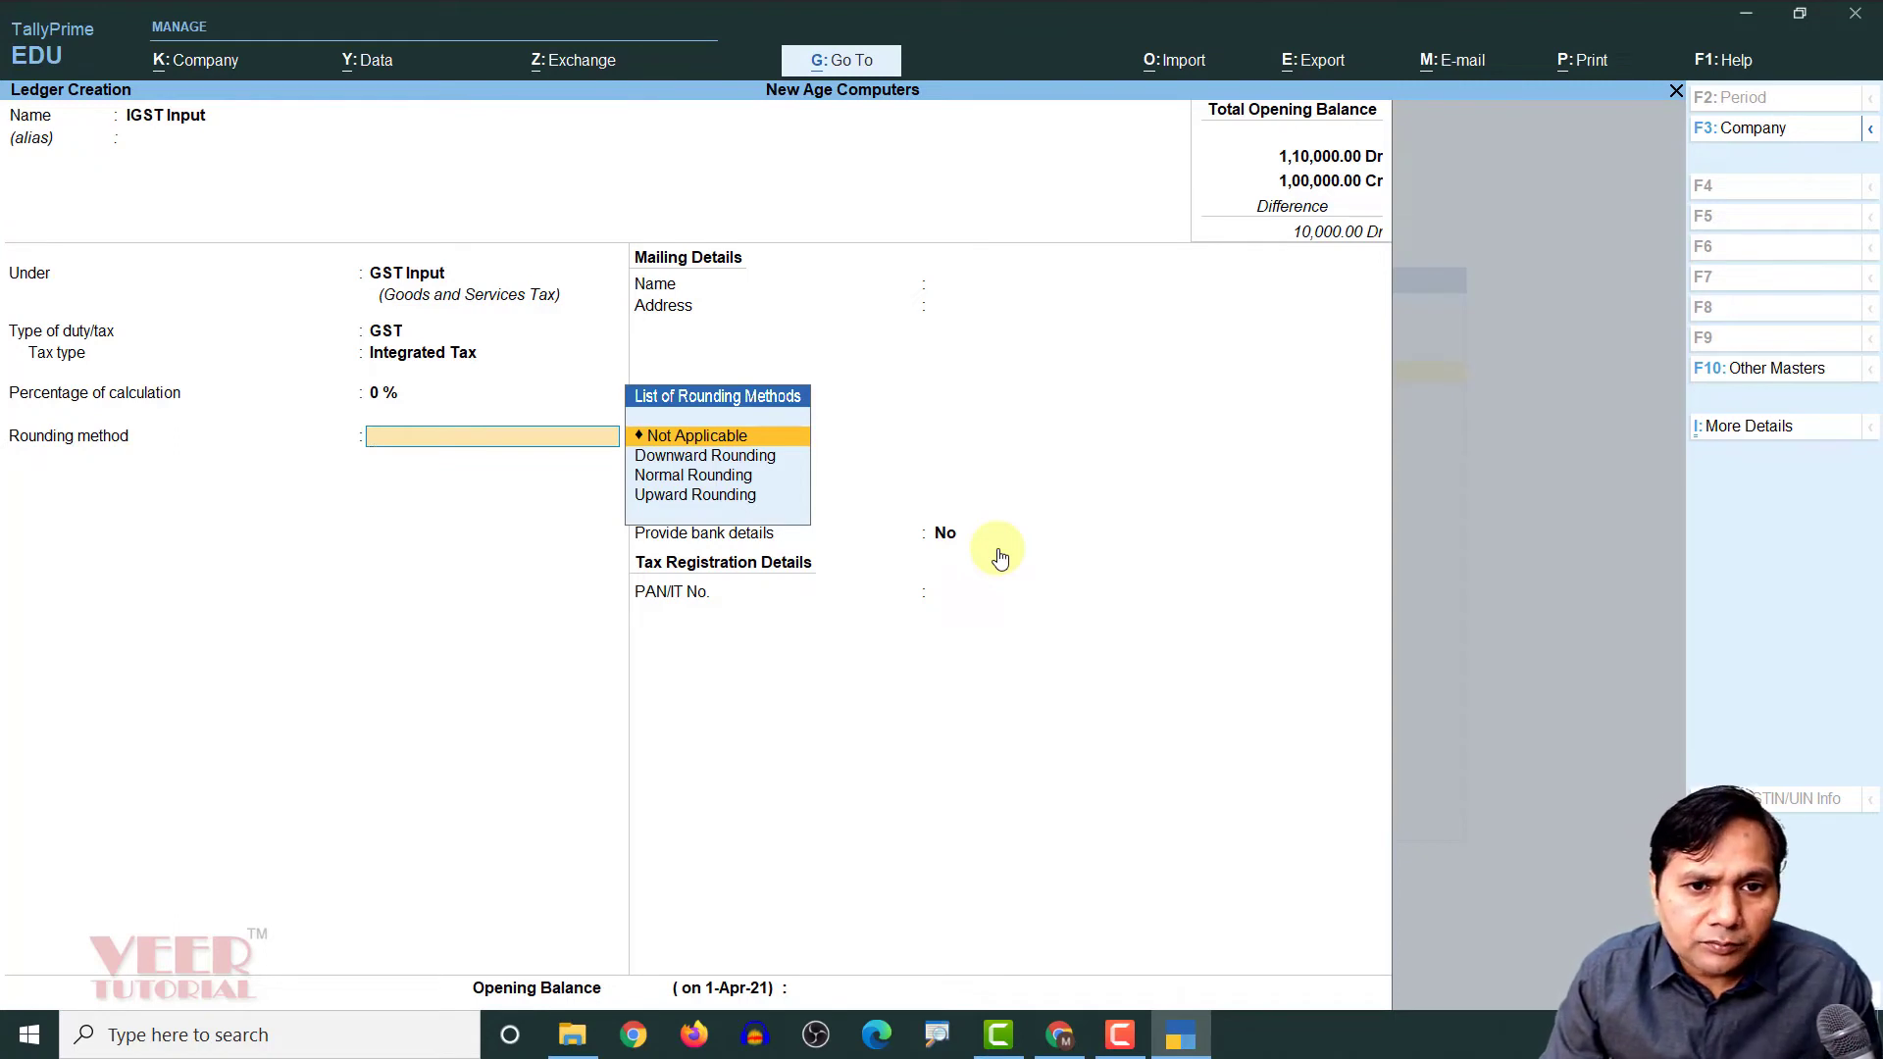
{"action": "key", "text": "Down"}
{"action": "key", "text": "Down"}
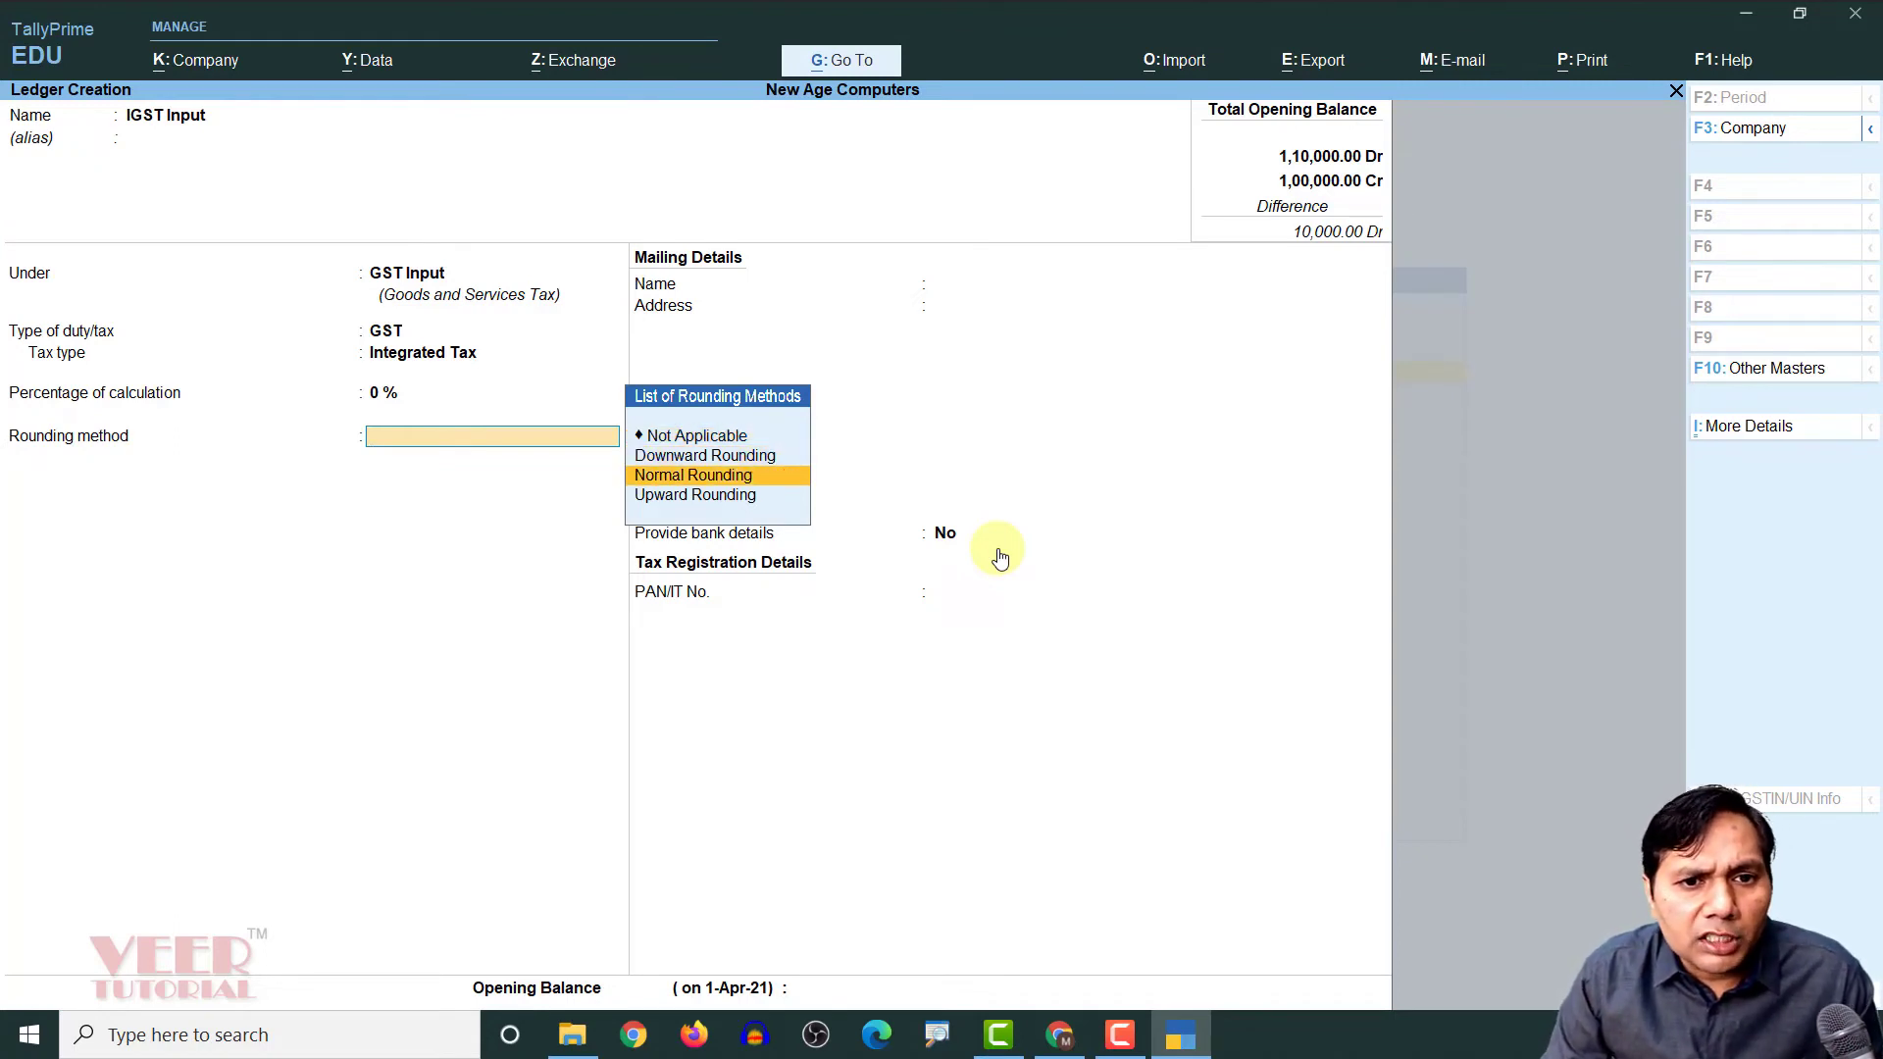
{"action": "key", "text": "Return"}
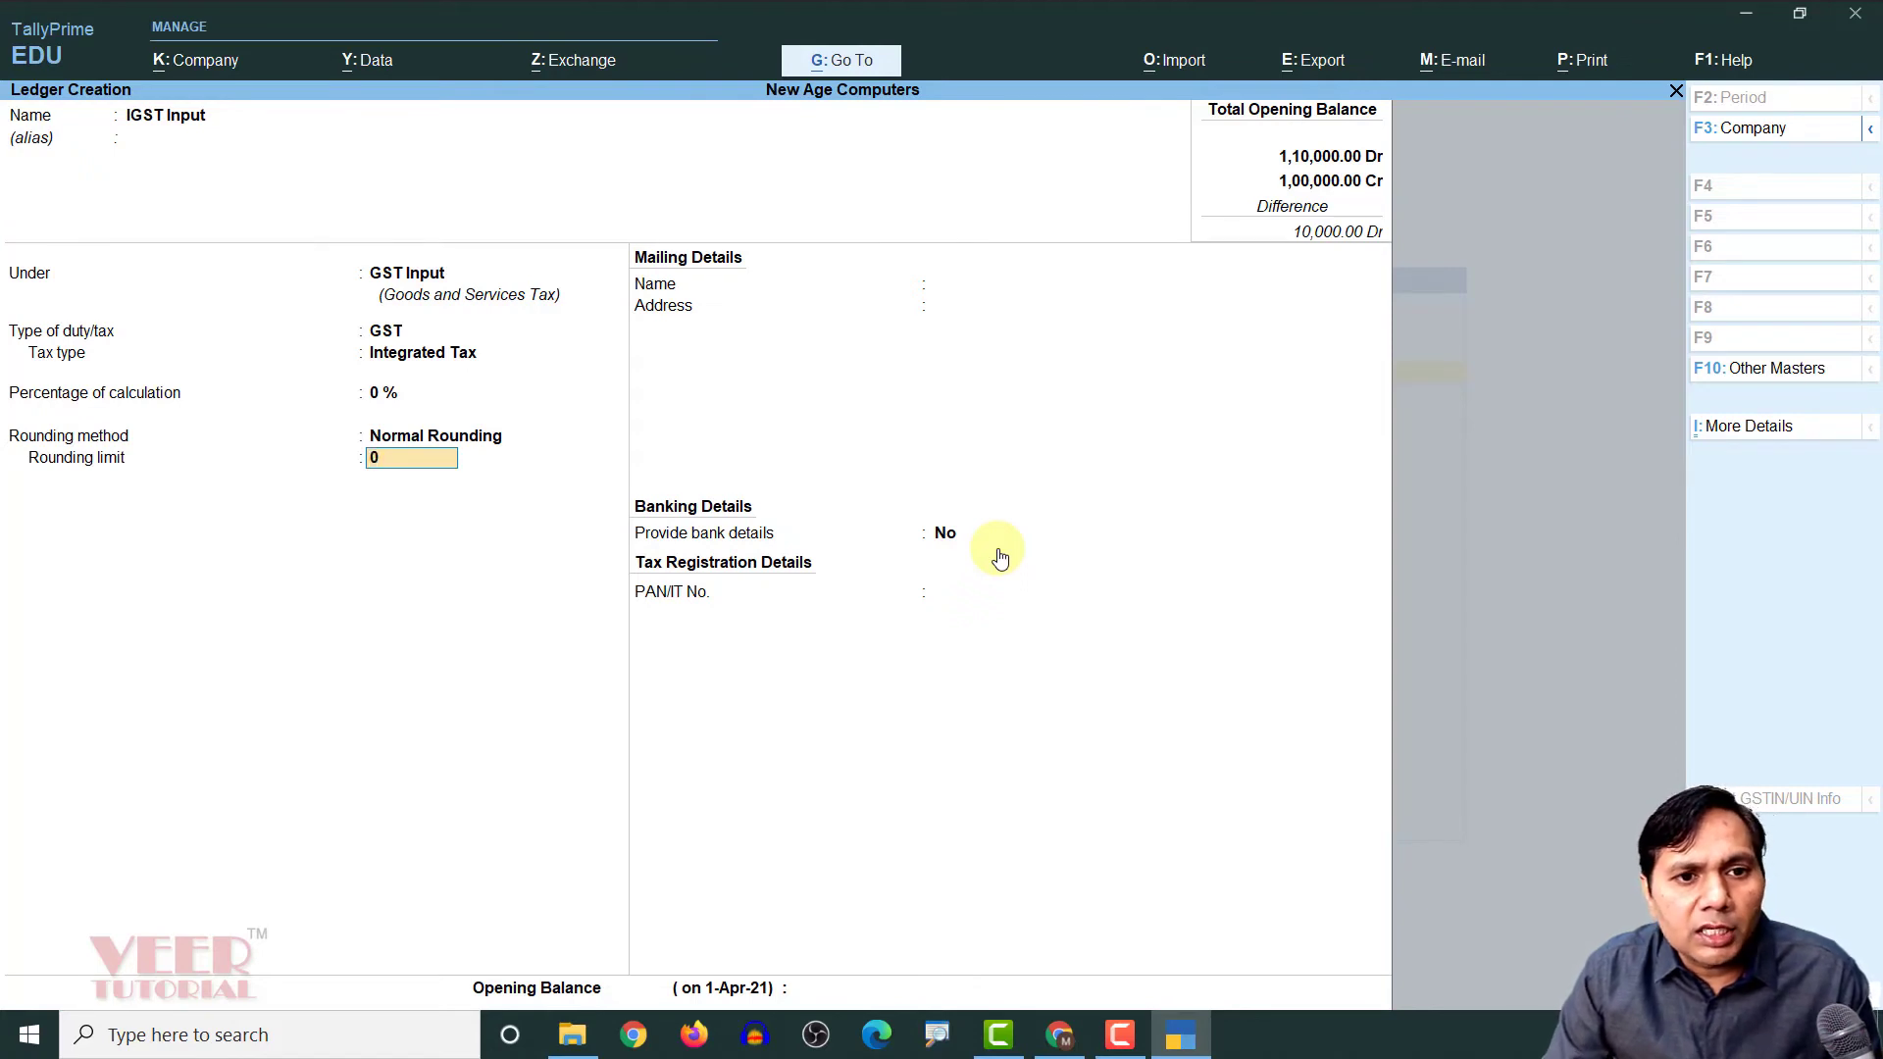
{"action": "left_click", "coordinate": [999, 551]}
{"action": "key", "text": "Return"}
{"action": "key", "text": "Return"}
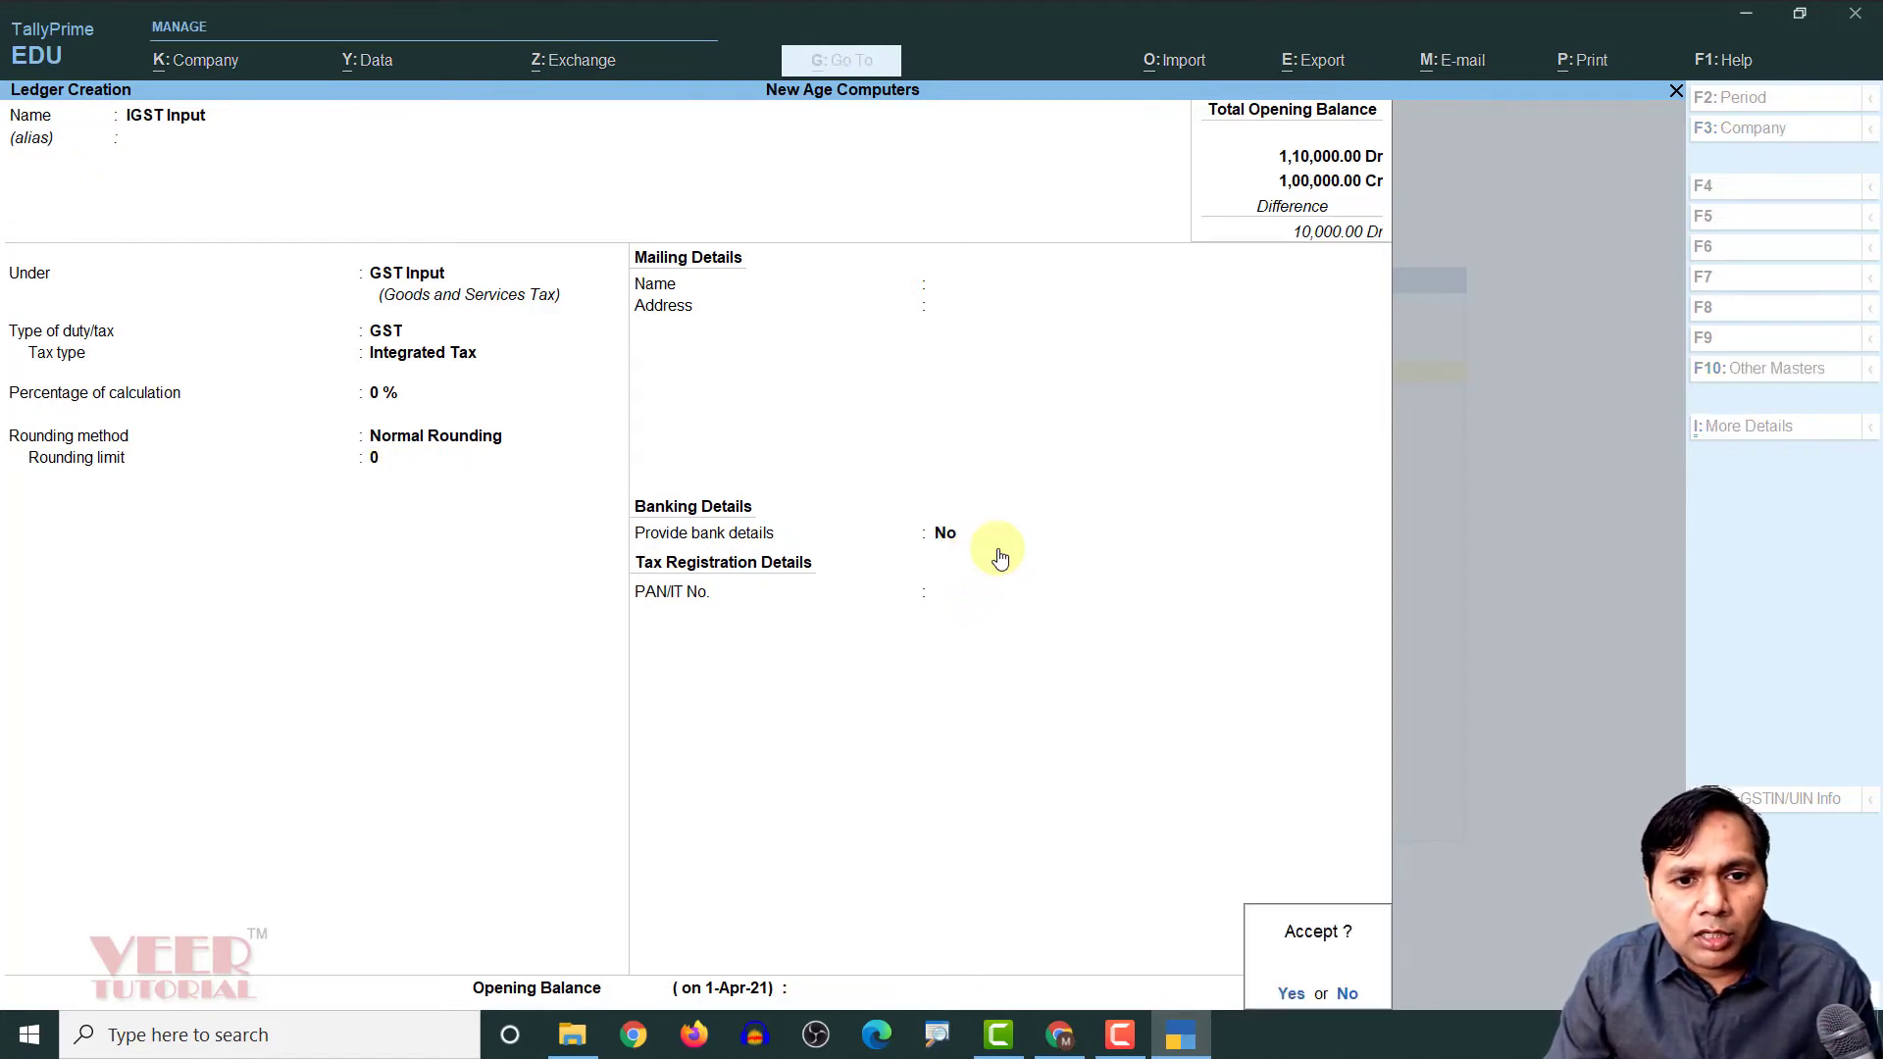
{"action": "key", "text": "Return"}
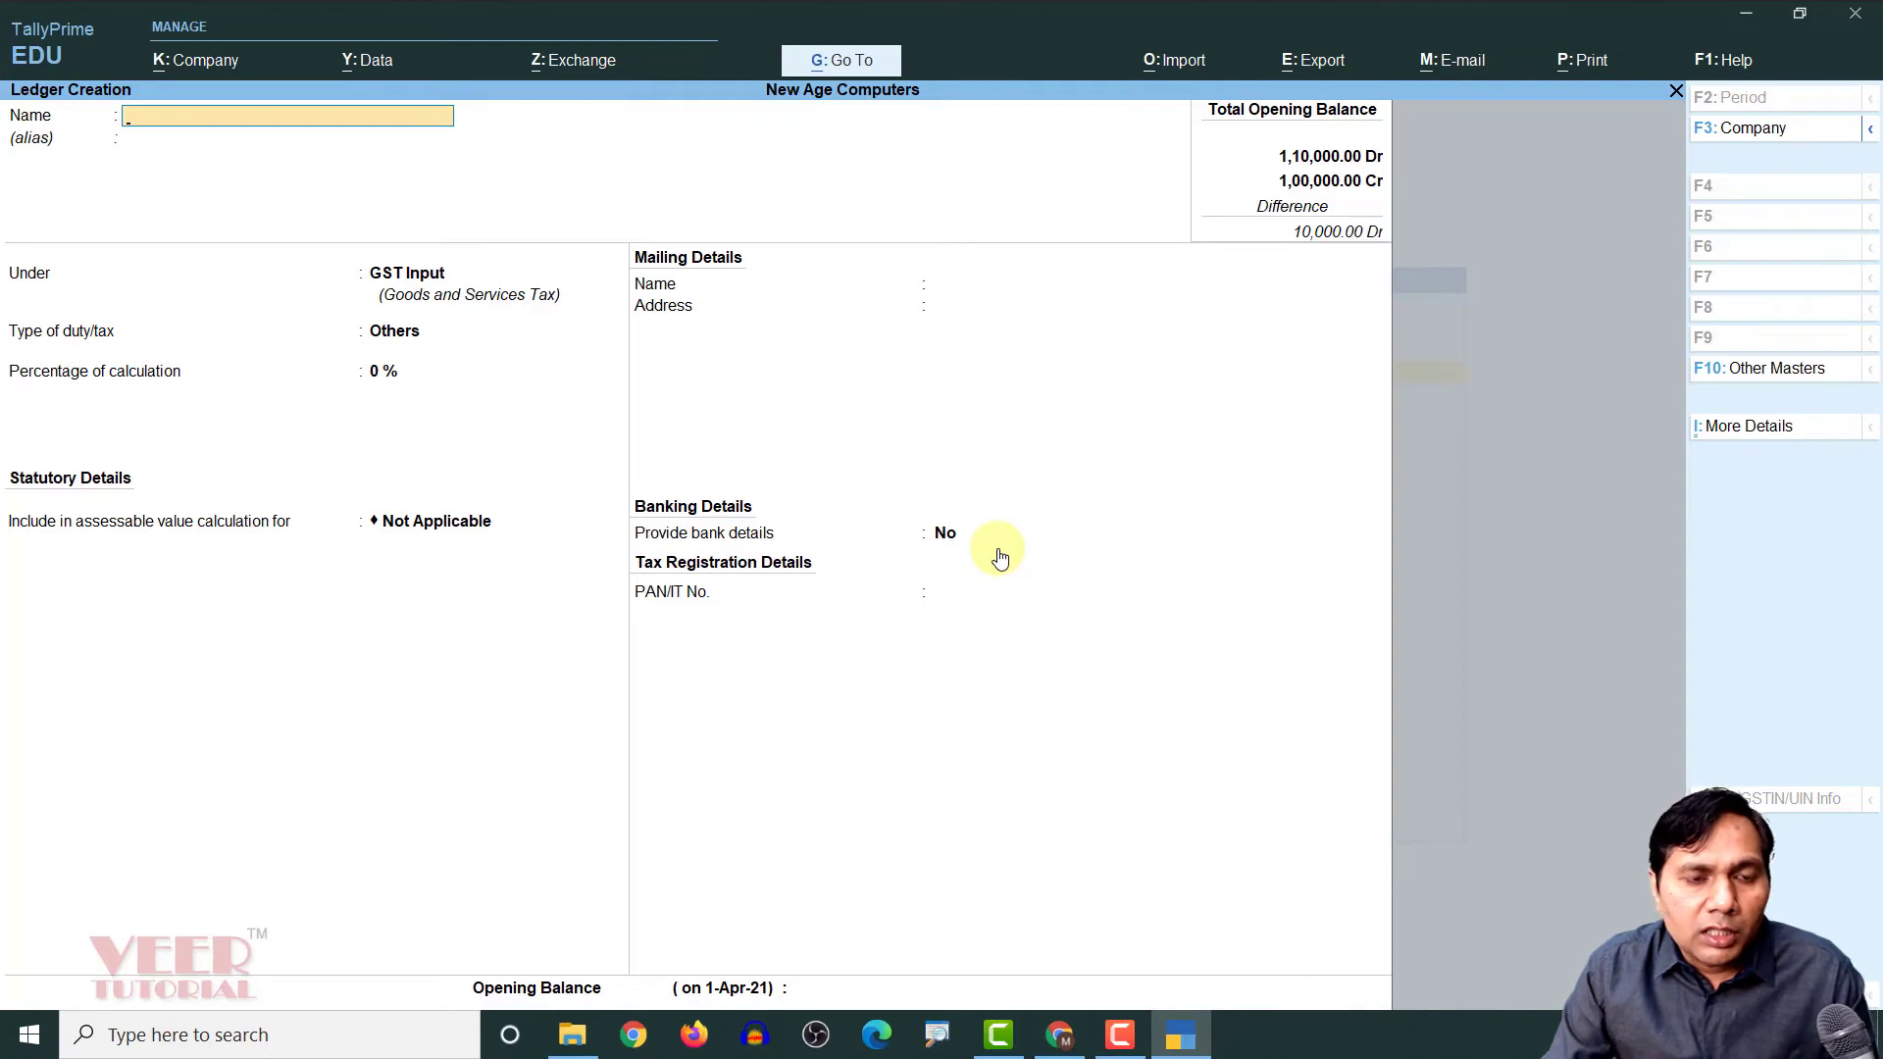
Name the next ledger IGST Output, leaving the alias blank
{"action": "type", "text": "IGST Input"}
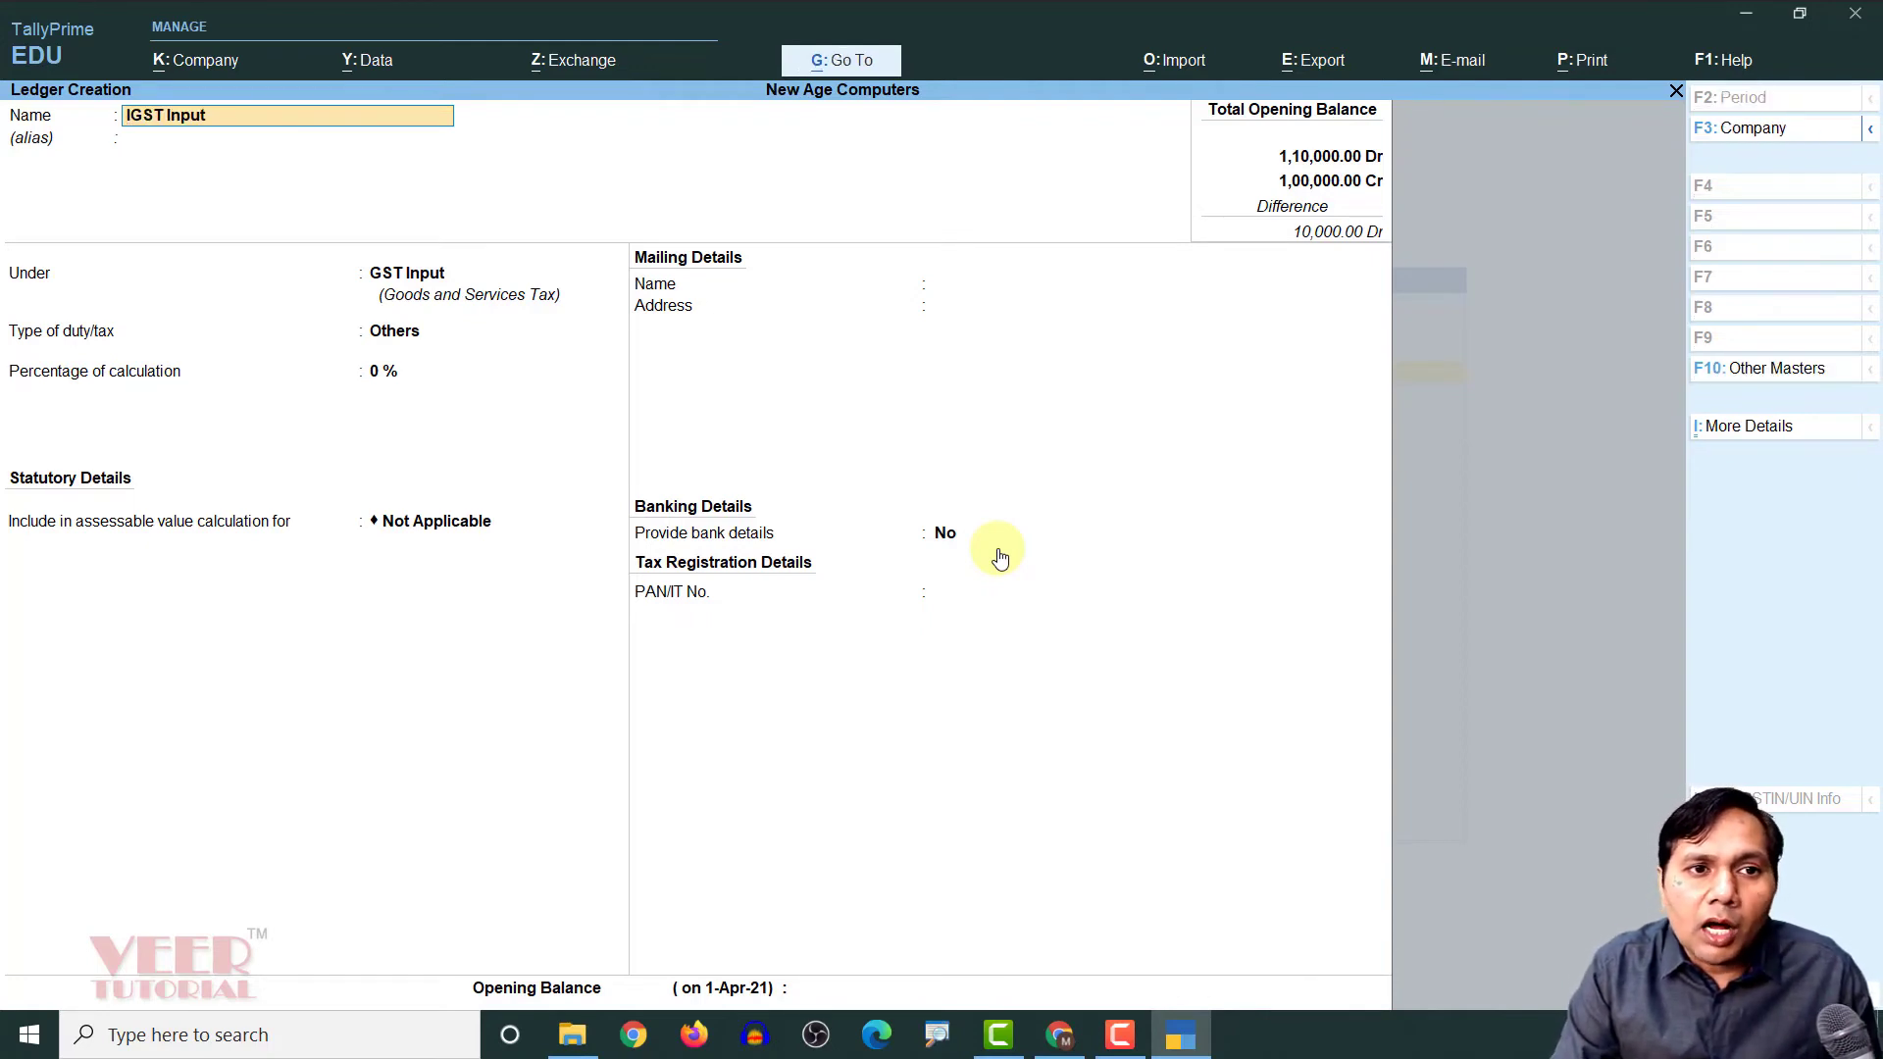
{"action": "key", "text": "BackSpace"}
{"action": "key", "text": "BackSpace"}
{"action": "key", "text": "BackSpace"}
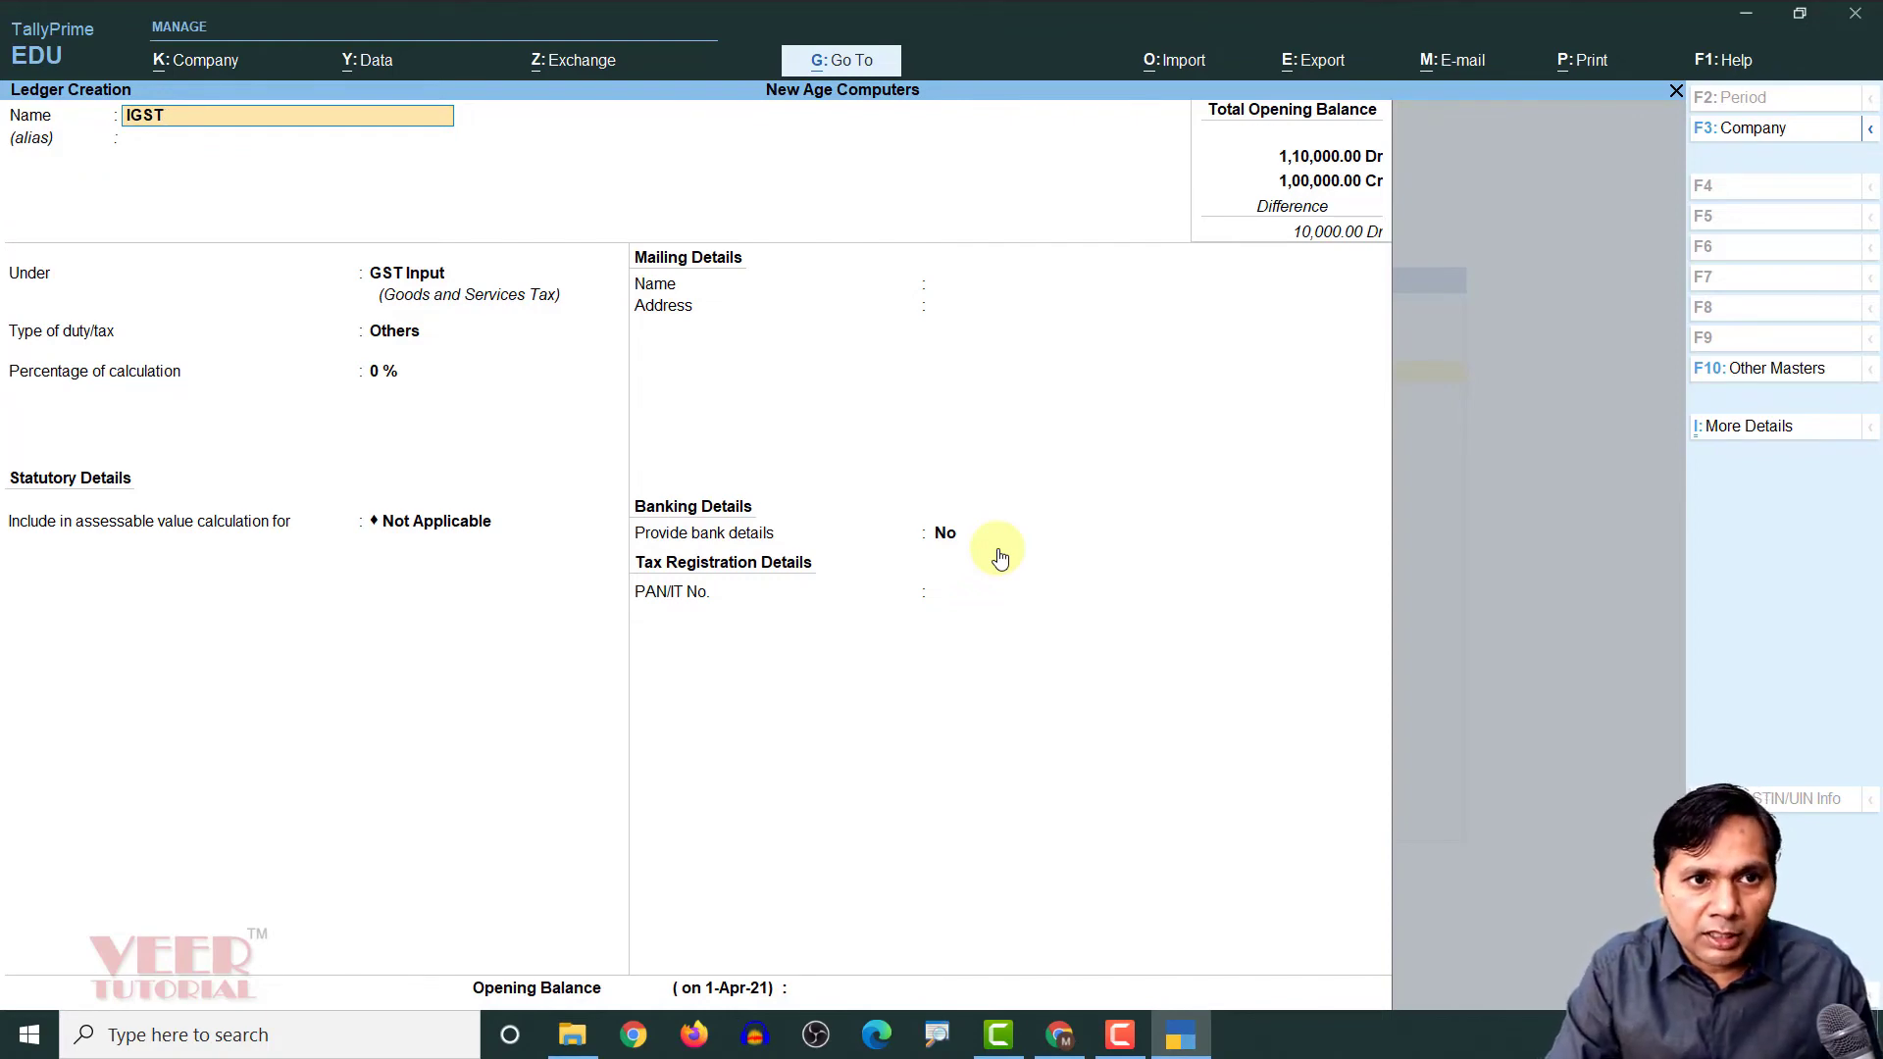
{"action": "type", "text": "Output"}
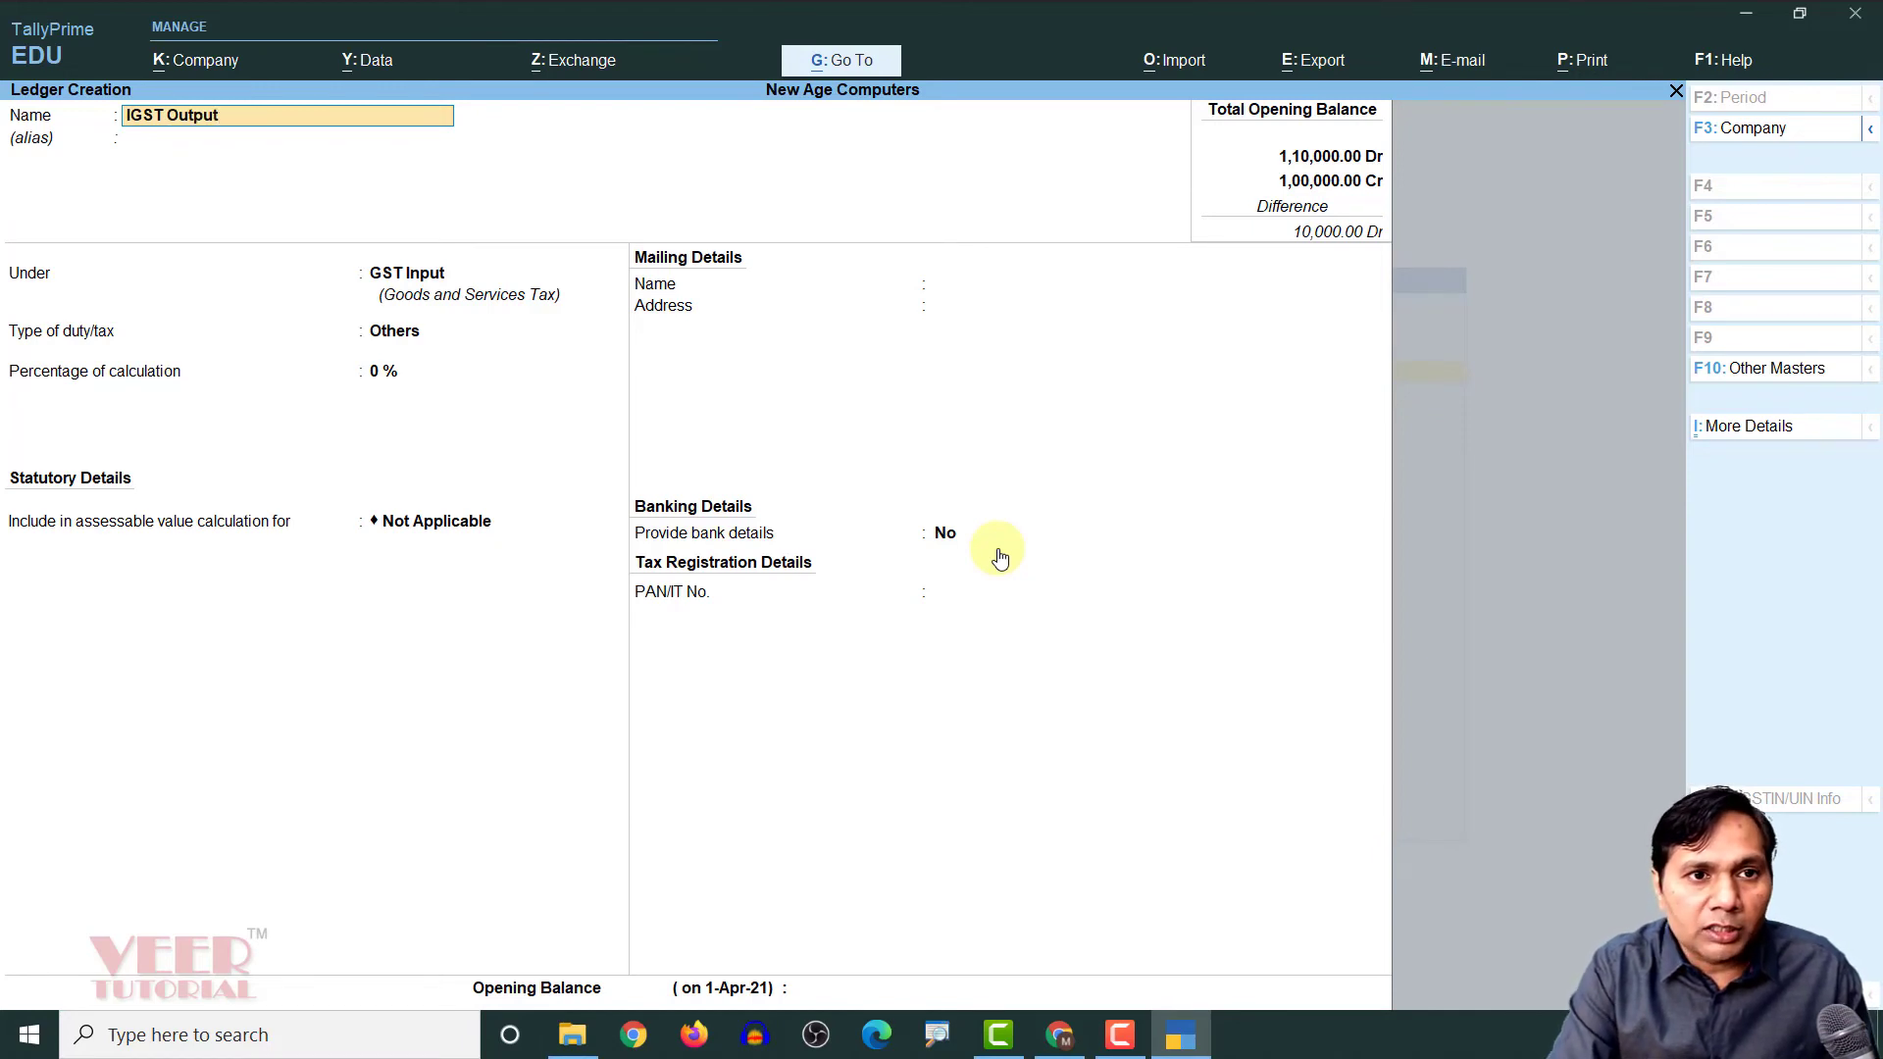
{"action": "key", "text": "Return"}
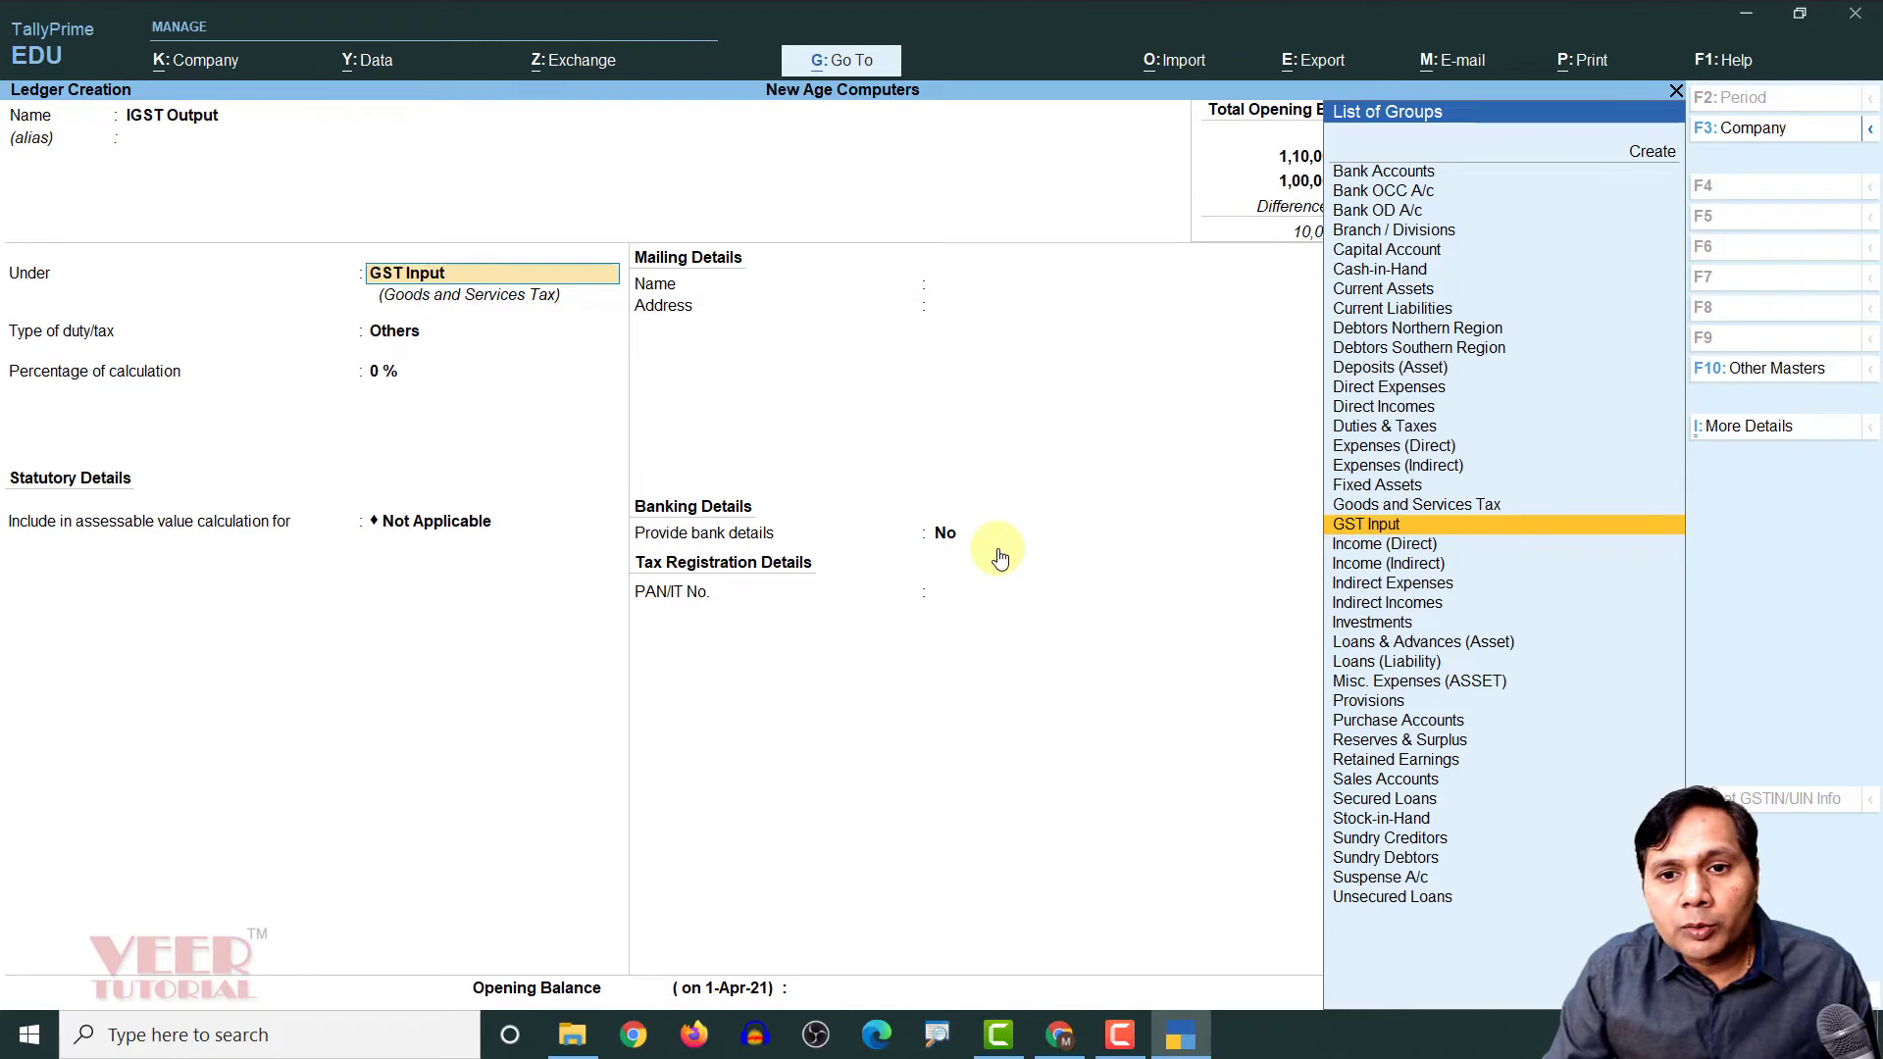
Create a GST Output group under Goods and Services Tax with default options and use it as the ledger's parent
{"action": "key", "text": "alt"}
{"action": "key", "text": "alt+c"}
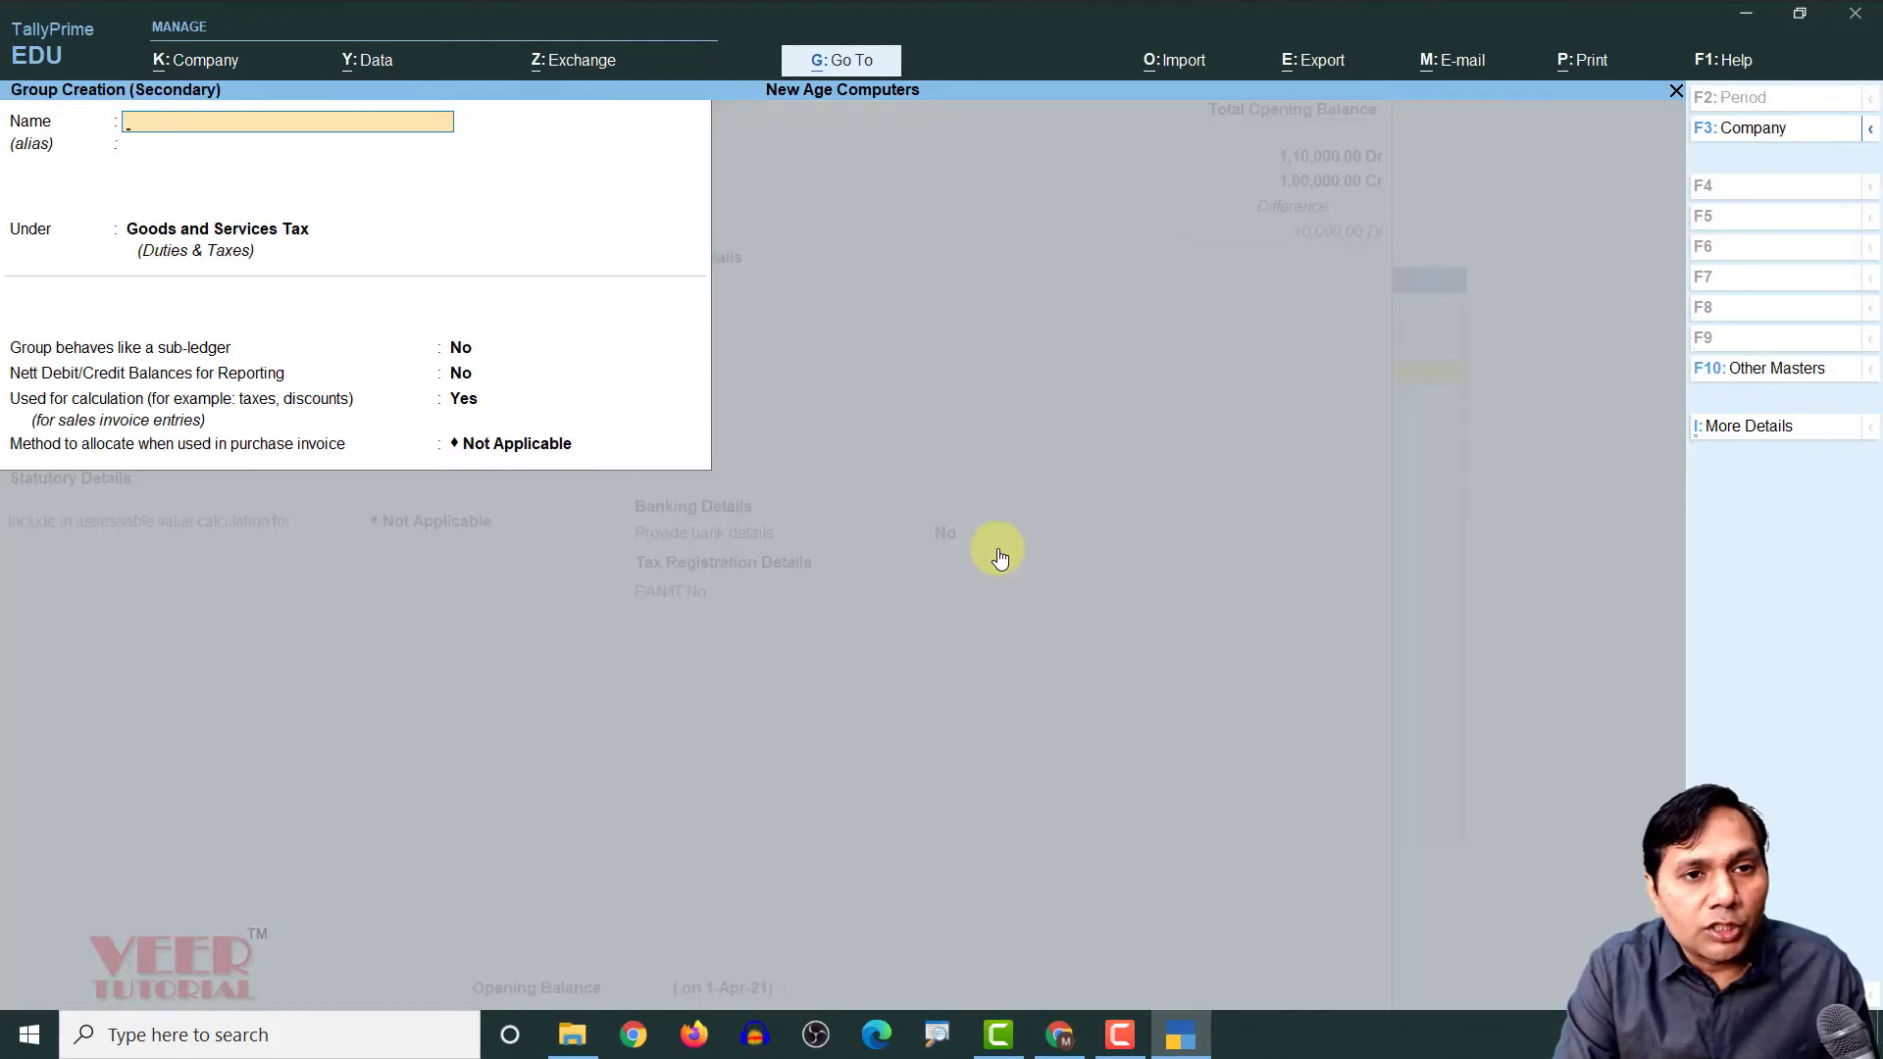
{"action": "type", "text": "GST o"}
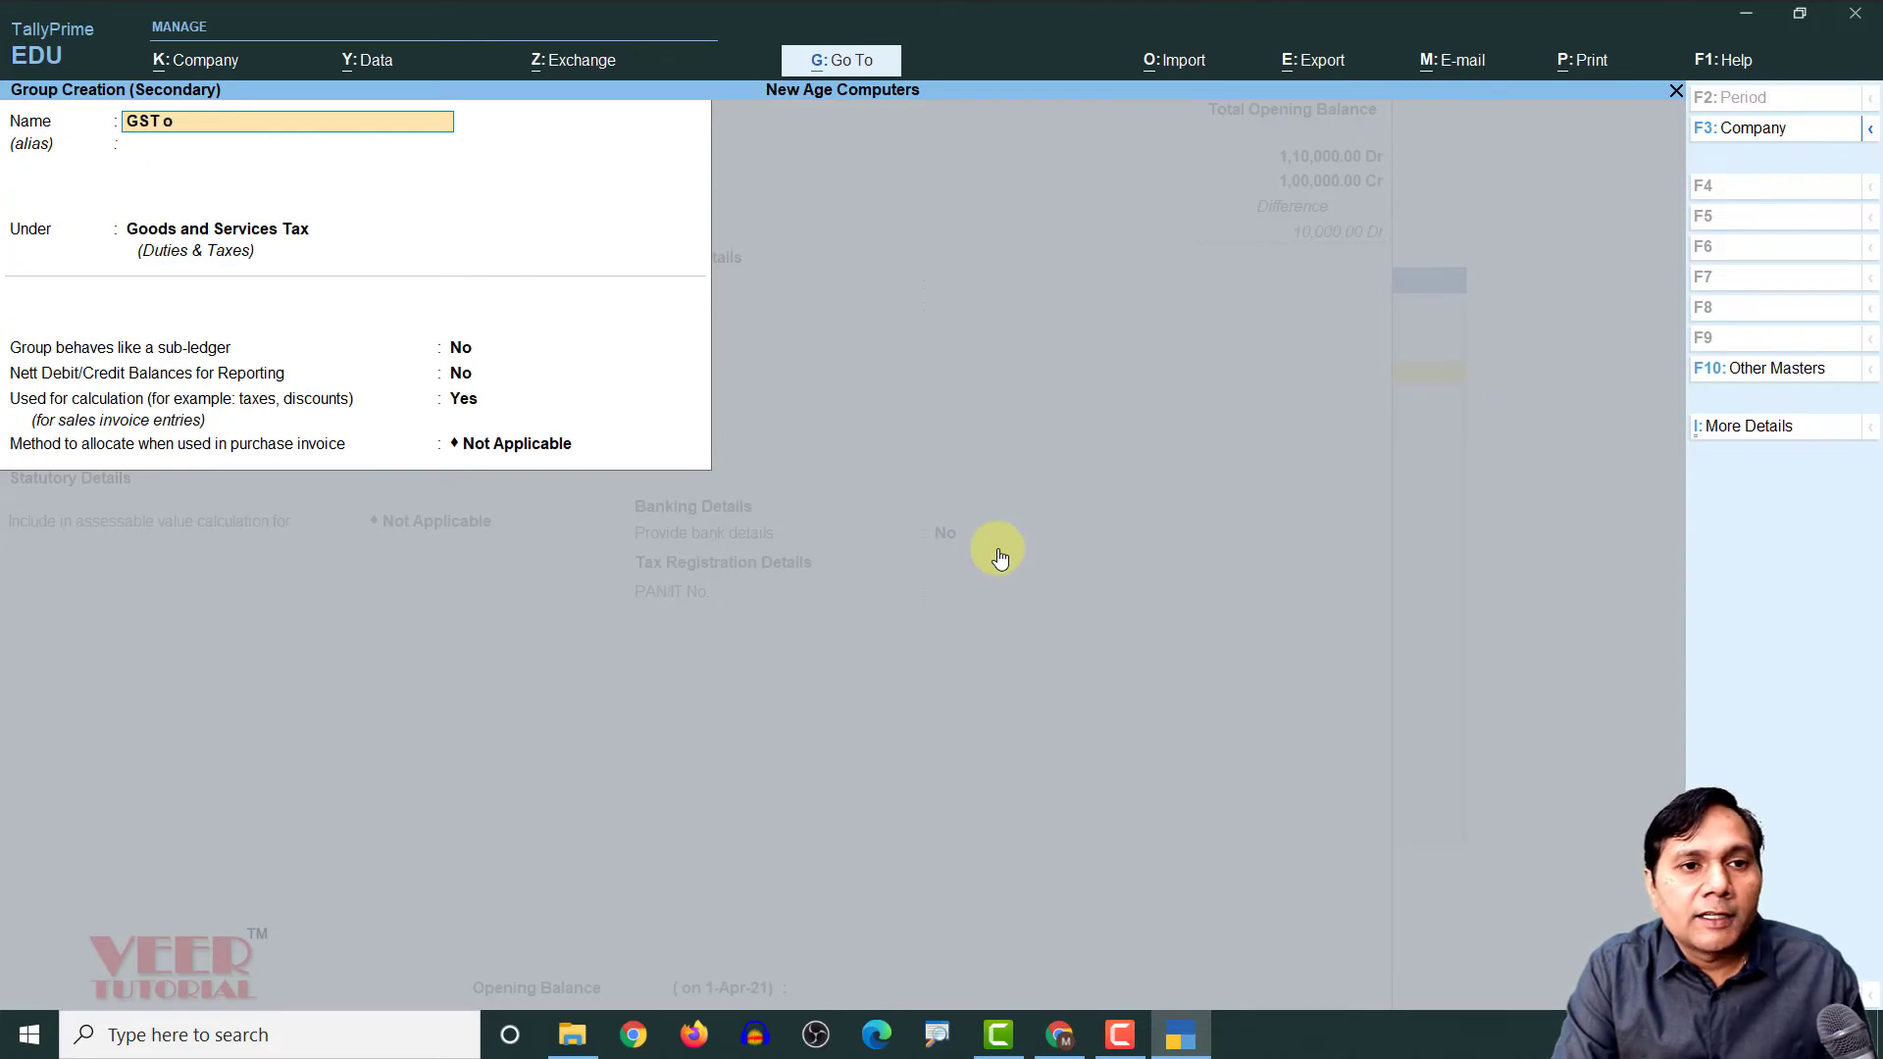
{"action": "type", "text": "utput"}
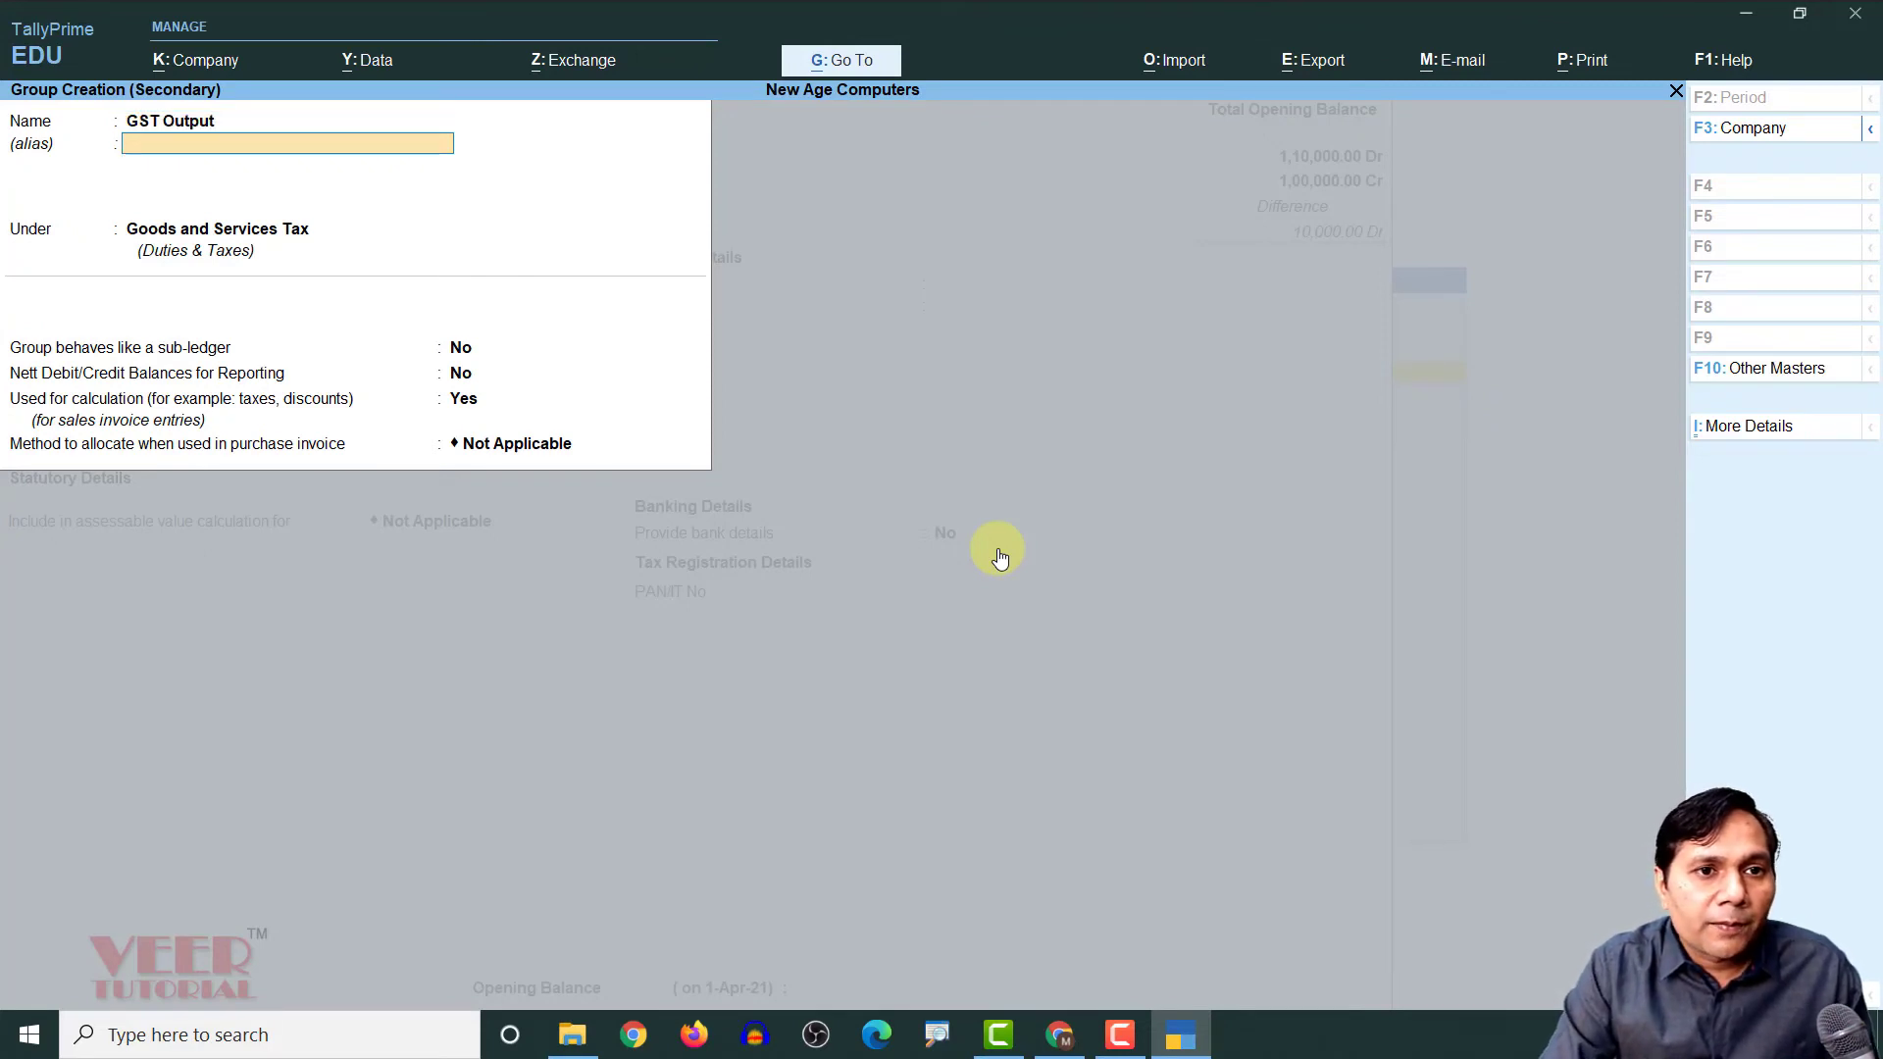
{"action": "key", "text": "Return"}
{"action": "key", "text": "Return"}
{"action": "key", "text": "Return"}
{"action": "key", "text": "Return"}
{"action": "key", "text": "Return"}
{"action": "key", "text": "Return"}
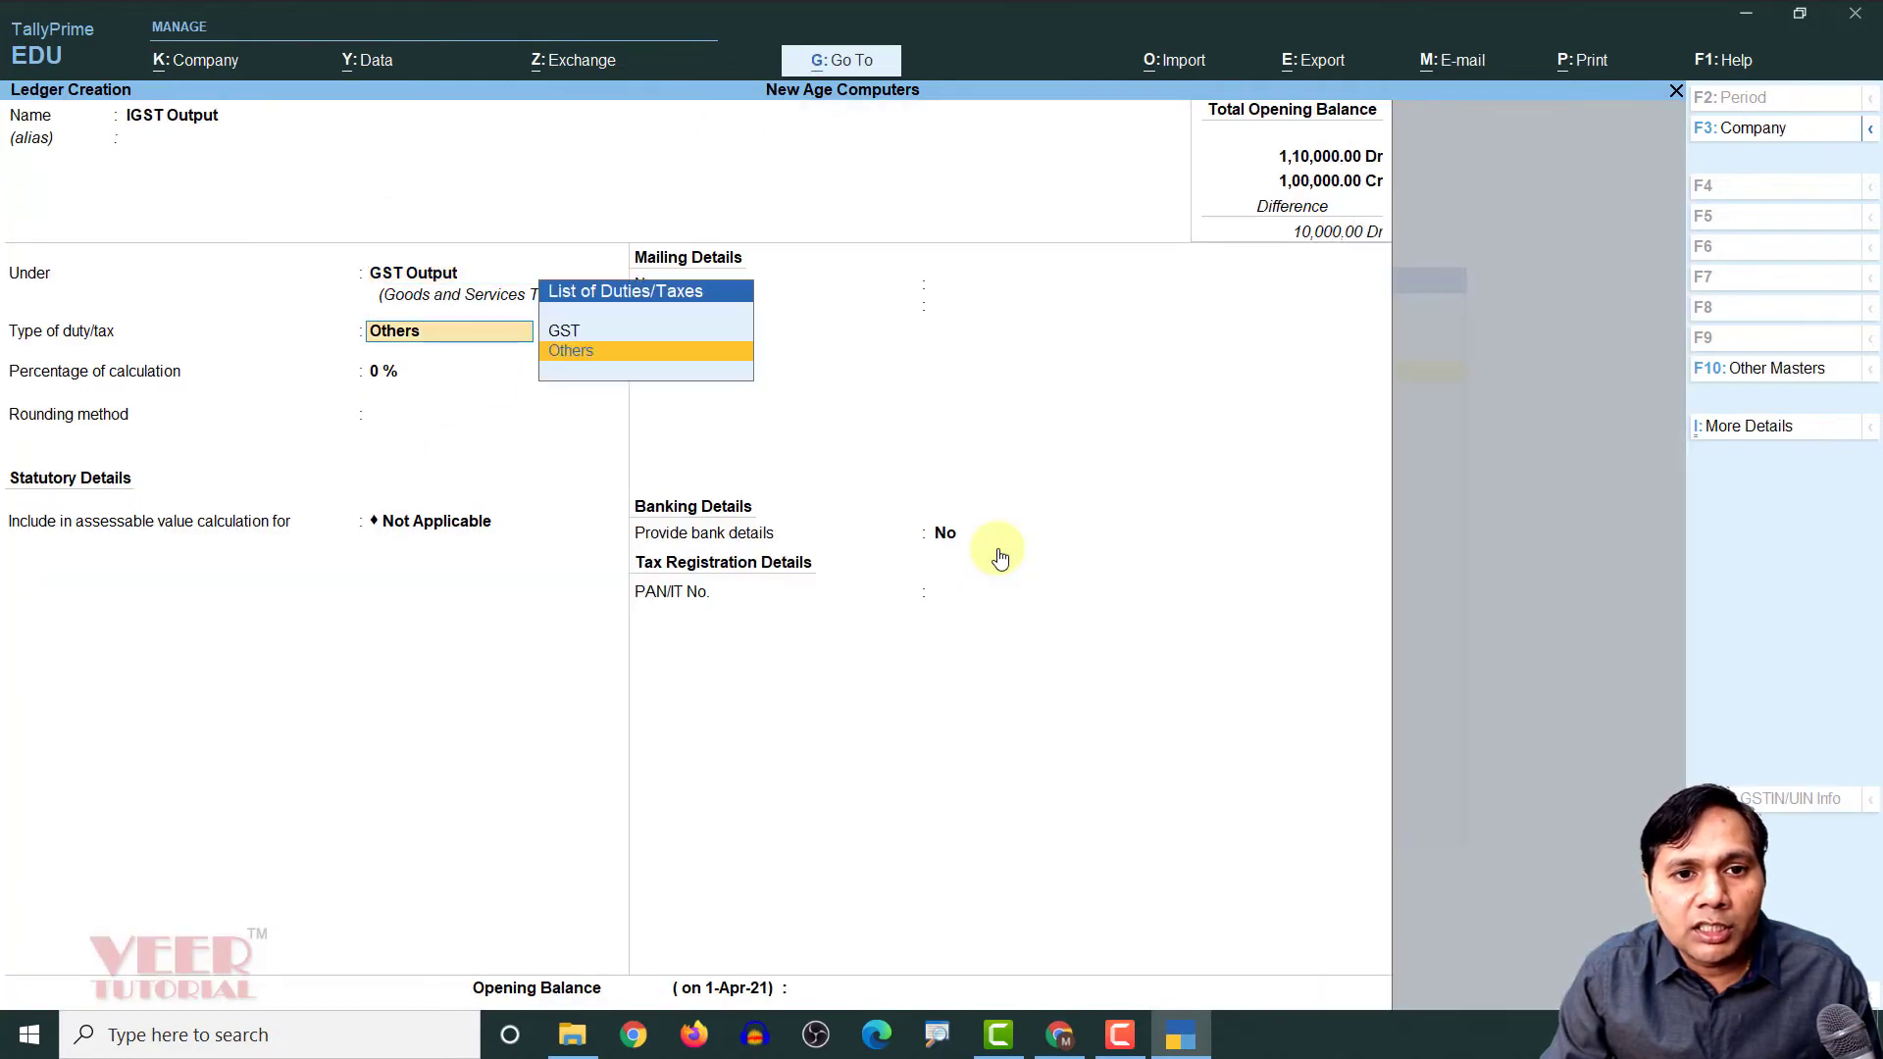
Set the IGST Output ledger's duty type to GST and its tax type to Integrated Tax
{"action": "key", "text": "Up"}
{"action": "key", "text": "Return"}
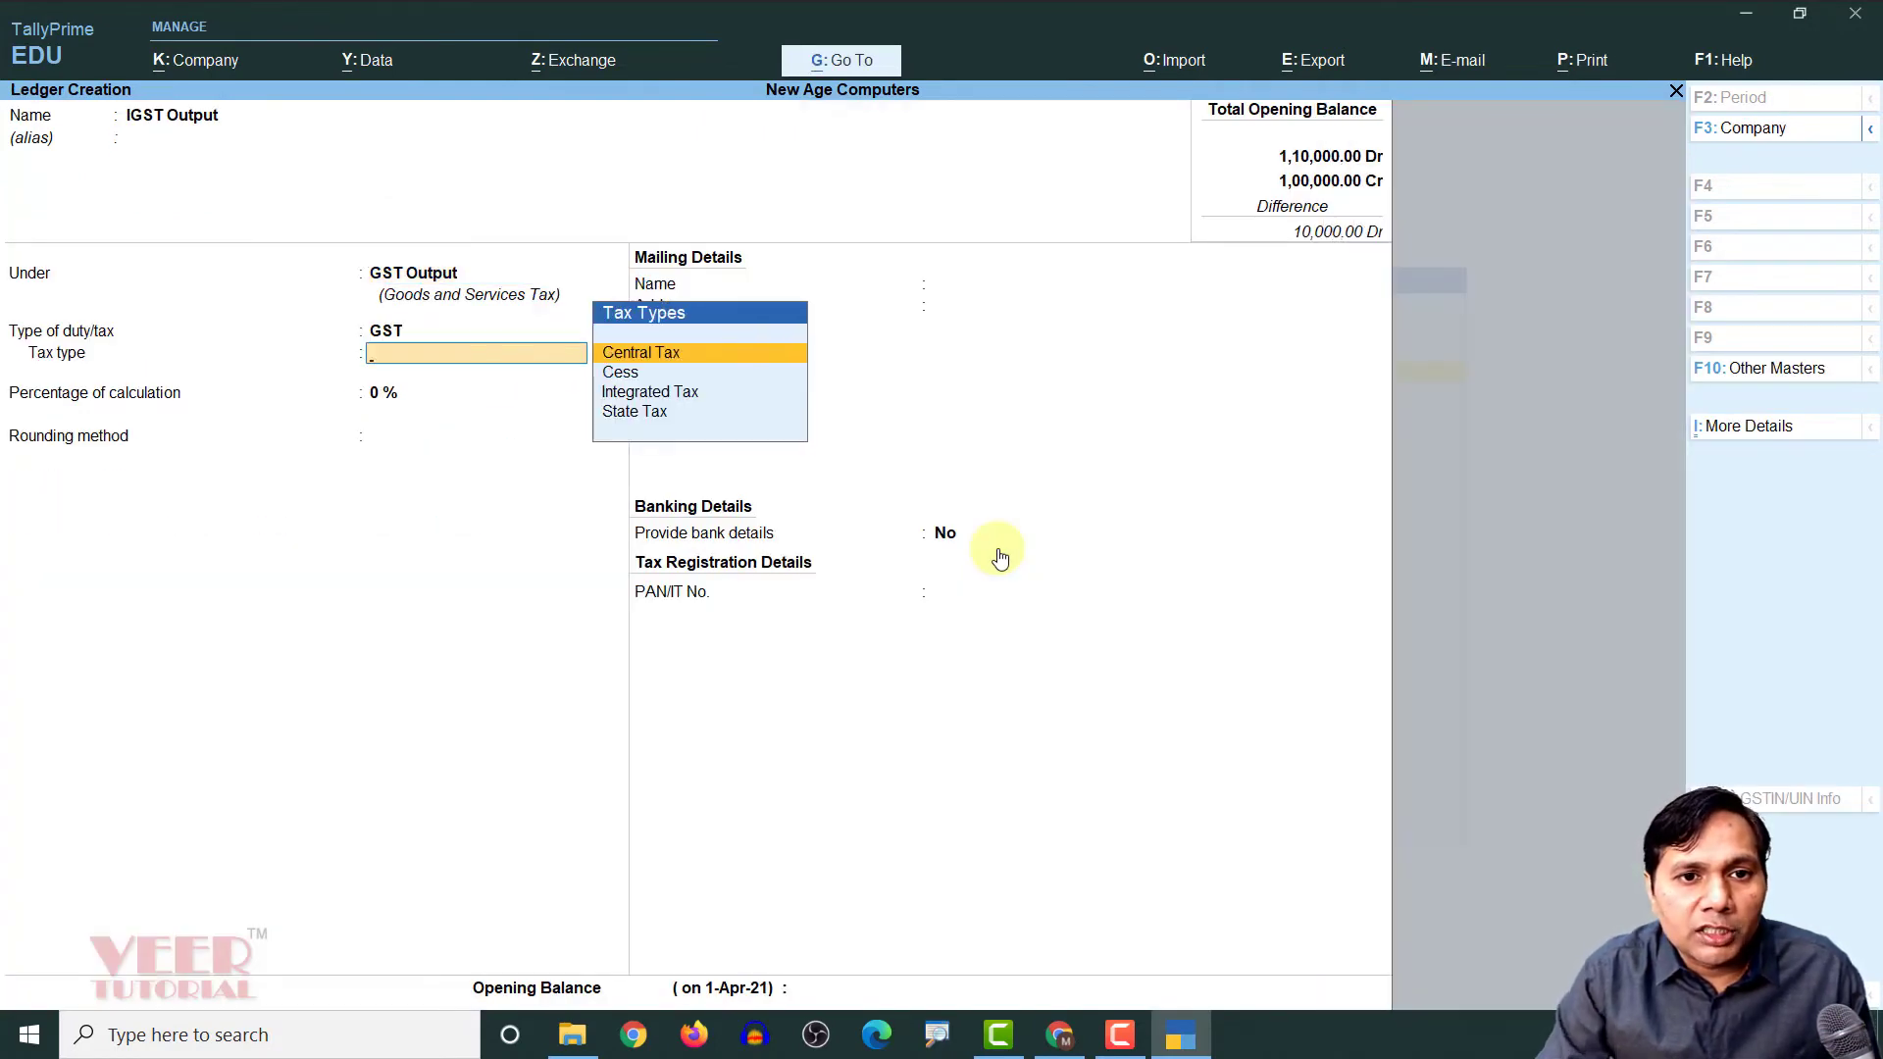
{"action": "key", "text": "Down"}
{"action": "key", "text": "Down"}
{"action": "key", "text": "Return"}
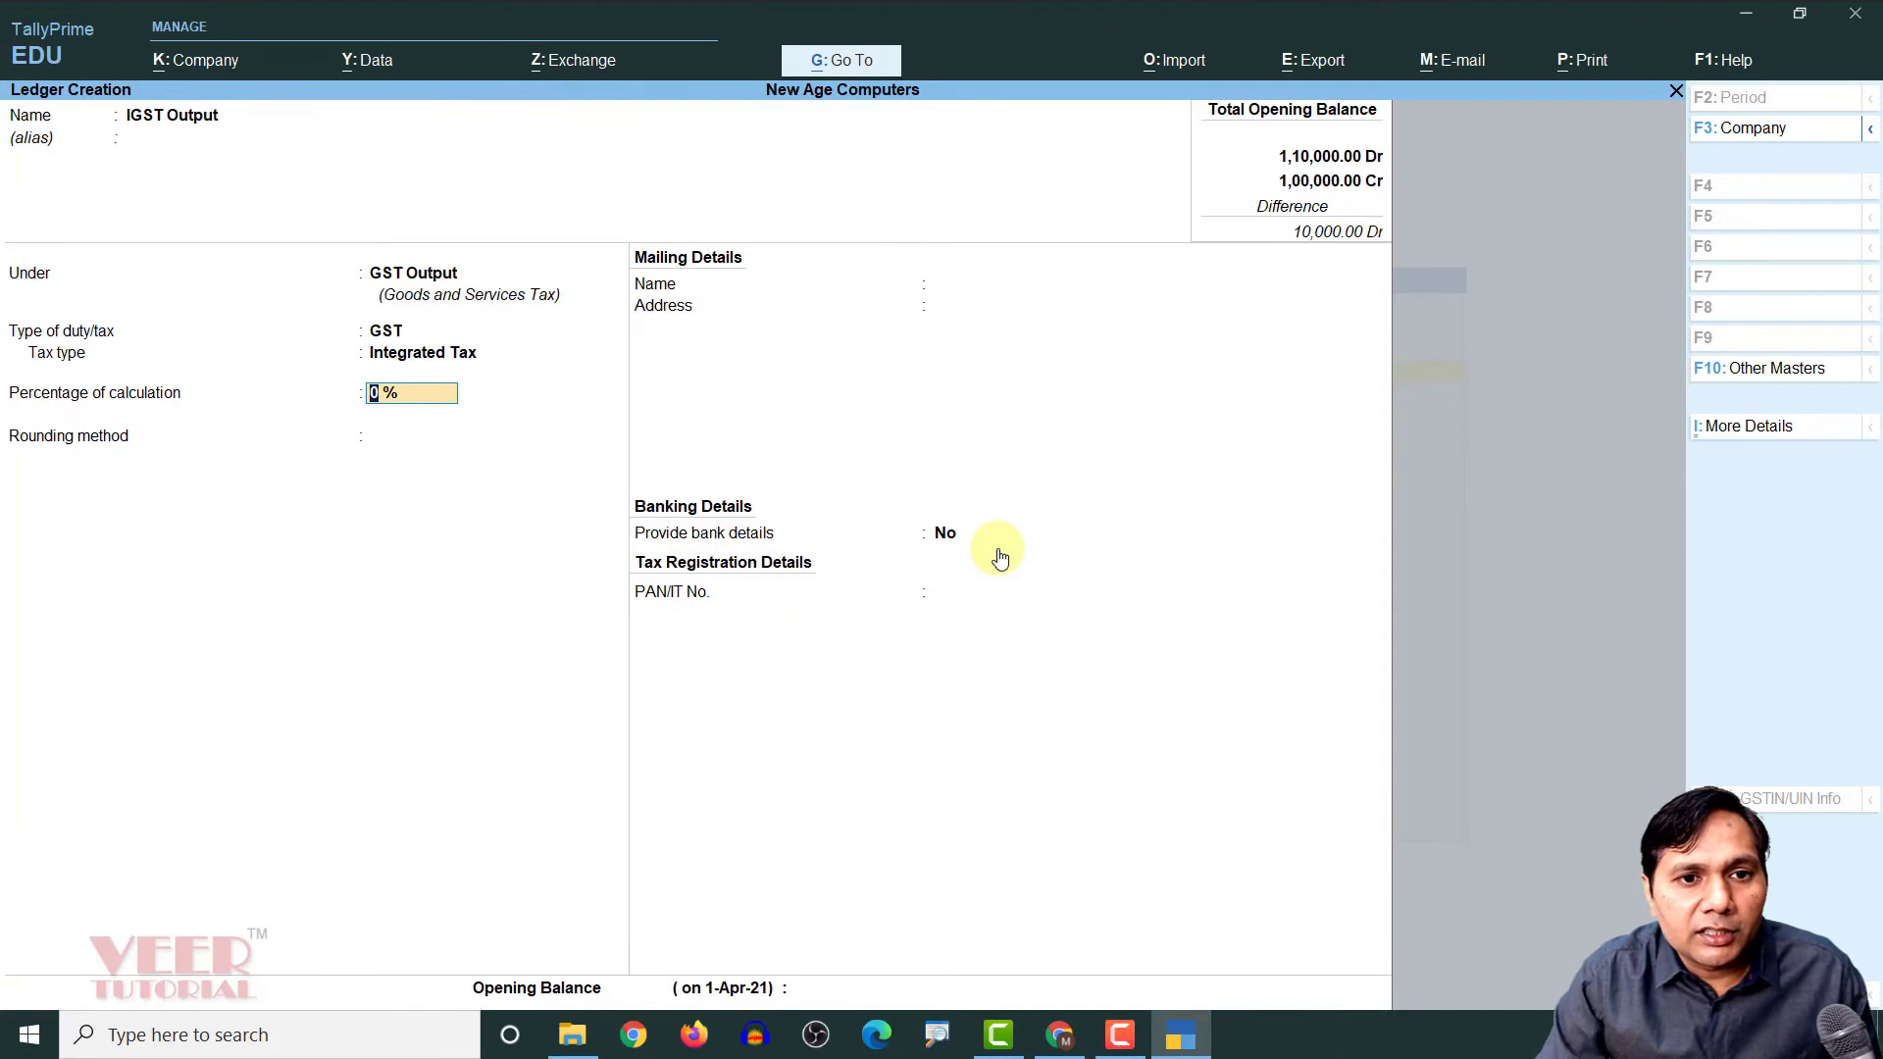
Set IGST Output to 0% calculation and Normal Rounding with limit 1, and save the ledger without bank details
{"action": "key", "text": "Return"}
{"action": "key", "text": "Down"}
{"action": "key", "text": "Down"}
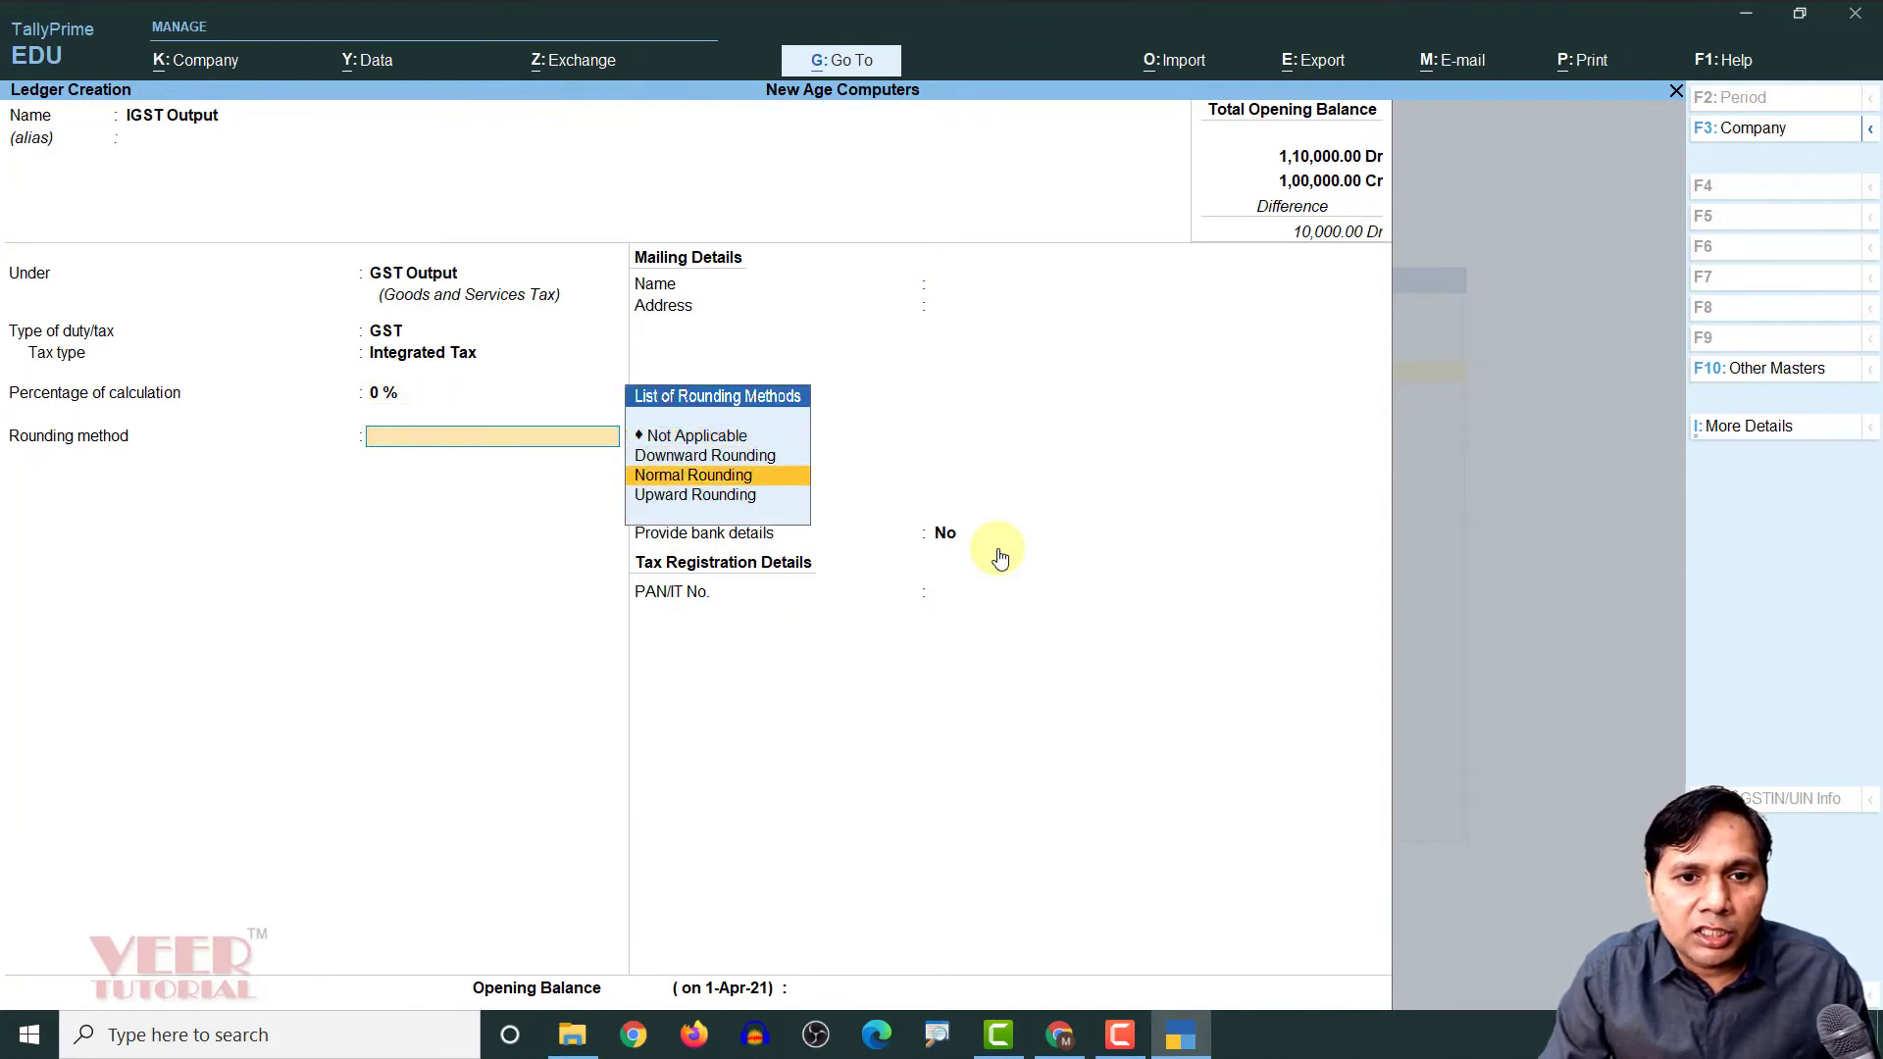
{"action": "key", "text": "Return"}
{"action": "key", "text": "Return"}
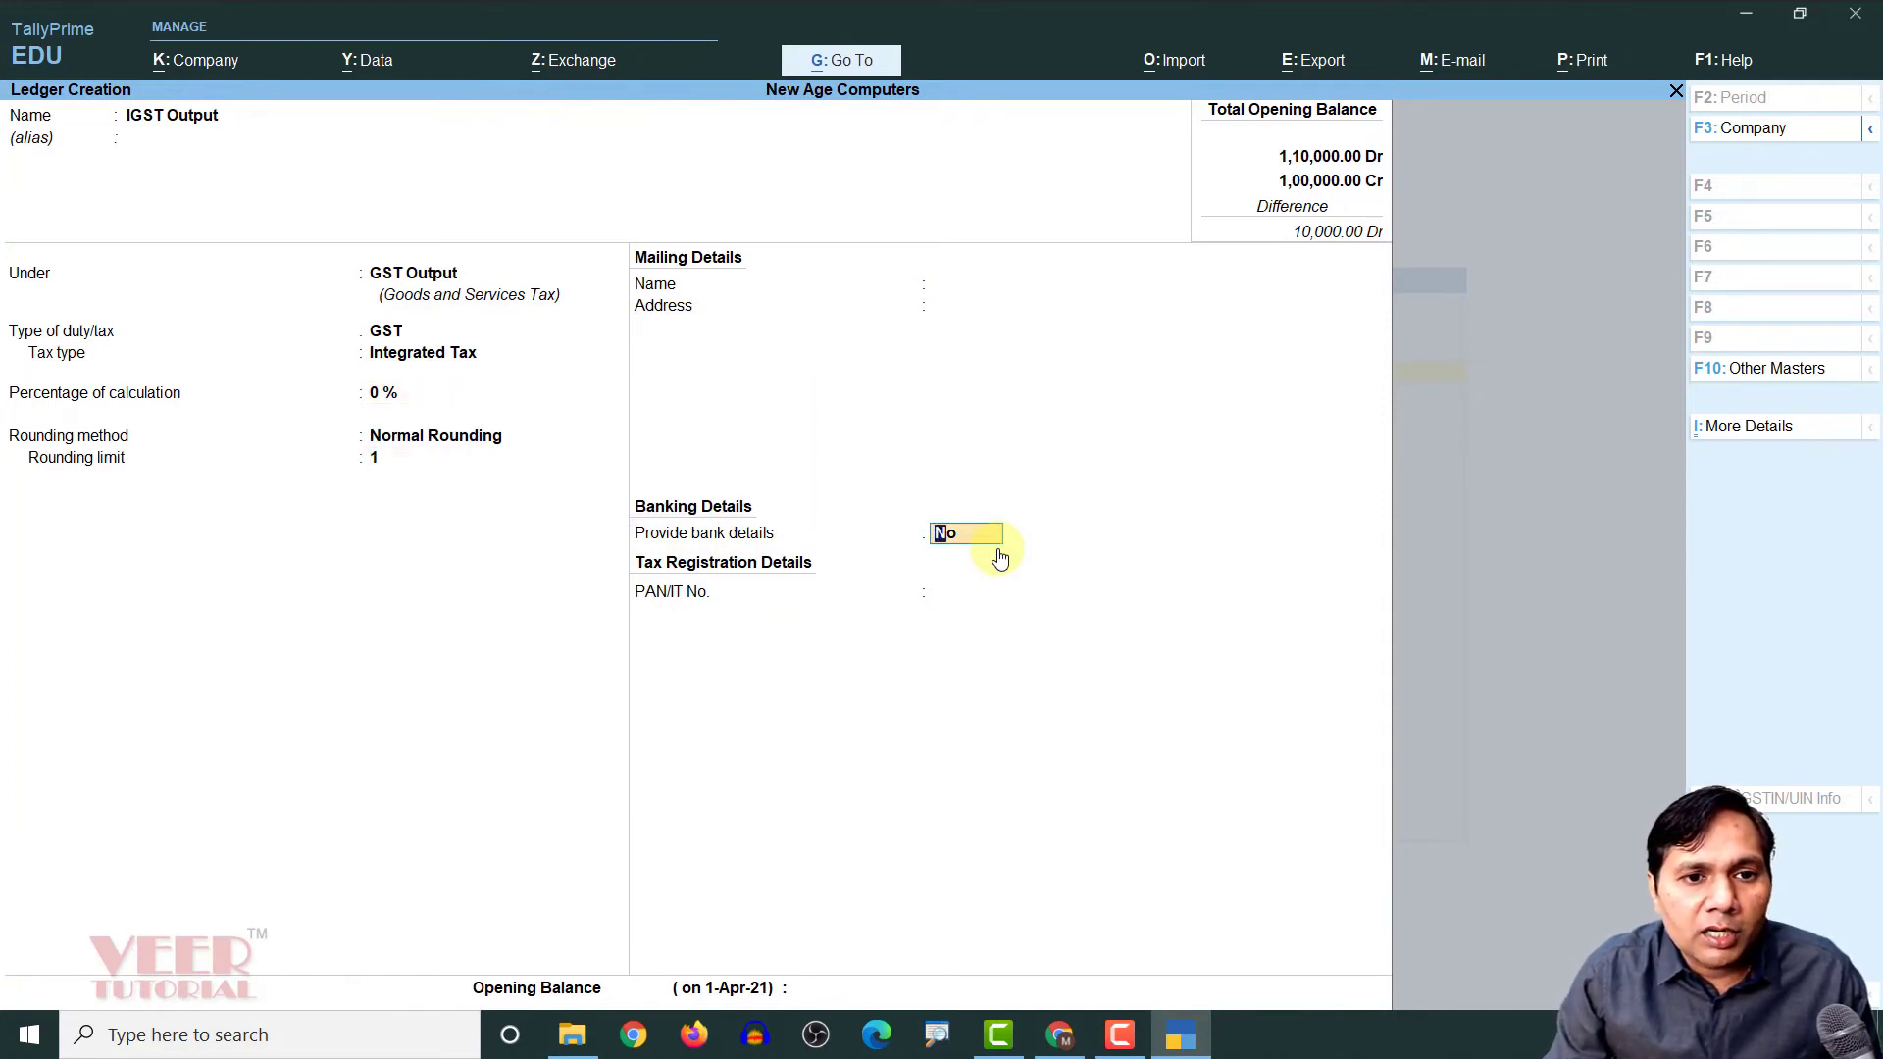
{"action": "key", "text": "Return"}
{"action": "key", "text": "Return"}
{"action": "key", "text": "Return"}
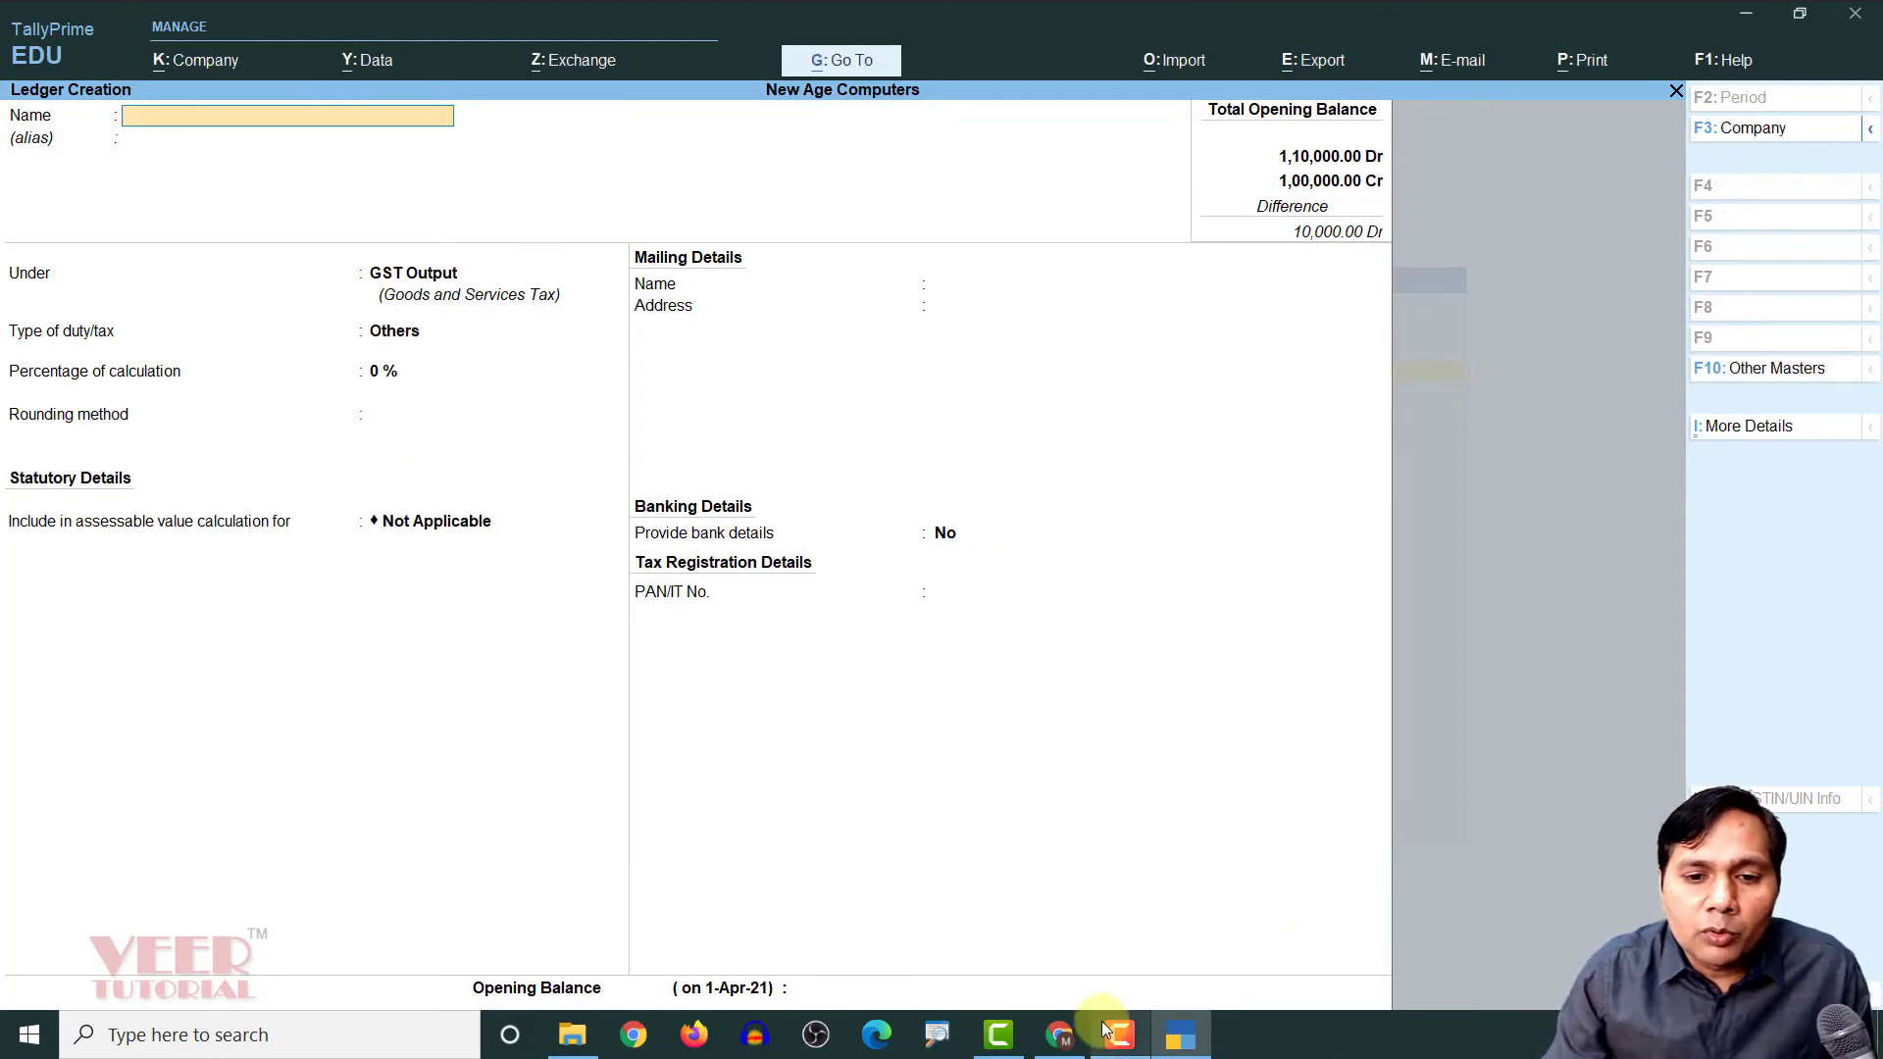
Switch to the Chart of Accounts PDF in Chrome and examine the groups and ledgers listed under Sundry Creditors
{"action": "left_click", "coordinate": [1059, 1035]}
{"action": "scroll", "coordinate": [891, 686], "scroll_direction": "down", "scroll_amount": 4}
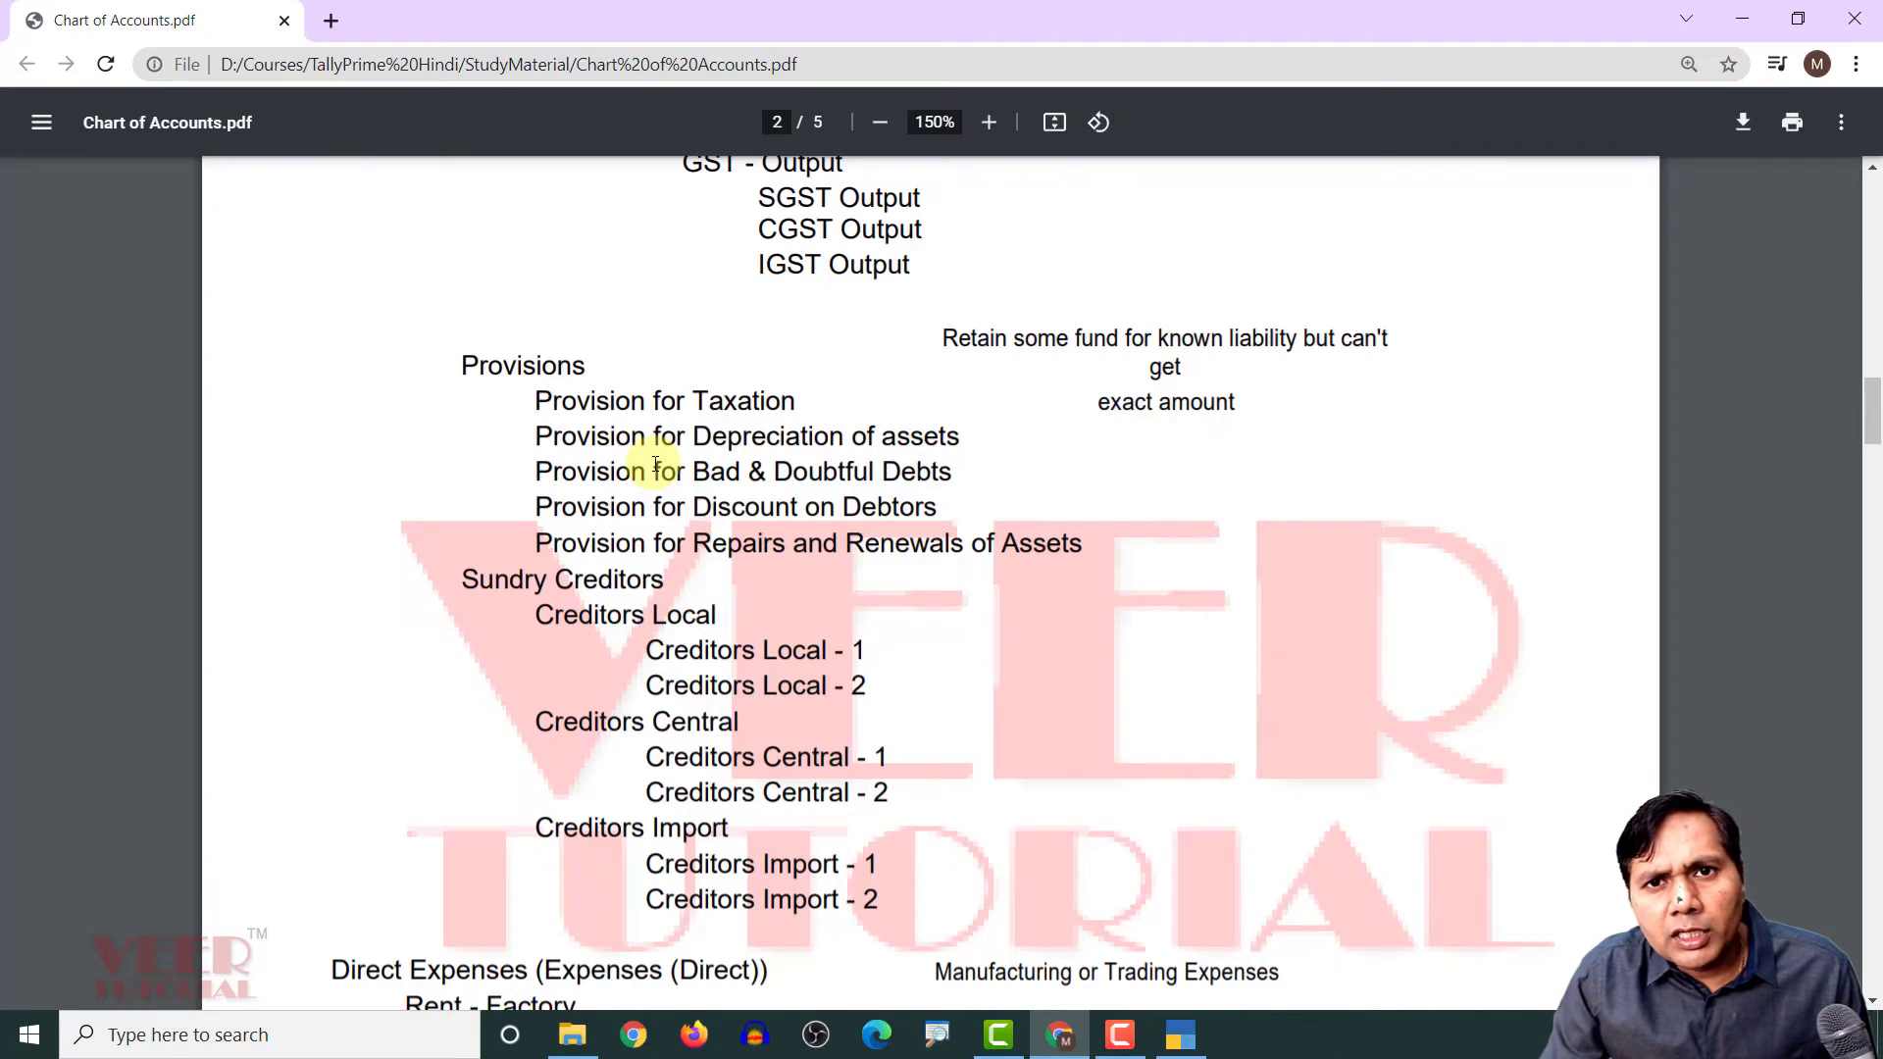
{"action": "scroll", "coordinate": [958, 538], "scroll_direction": "down", "scroll_amount": 1}
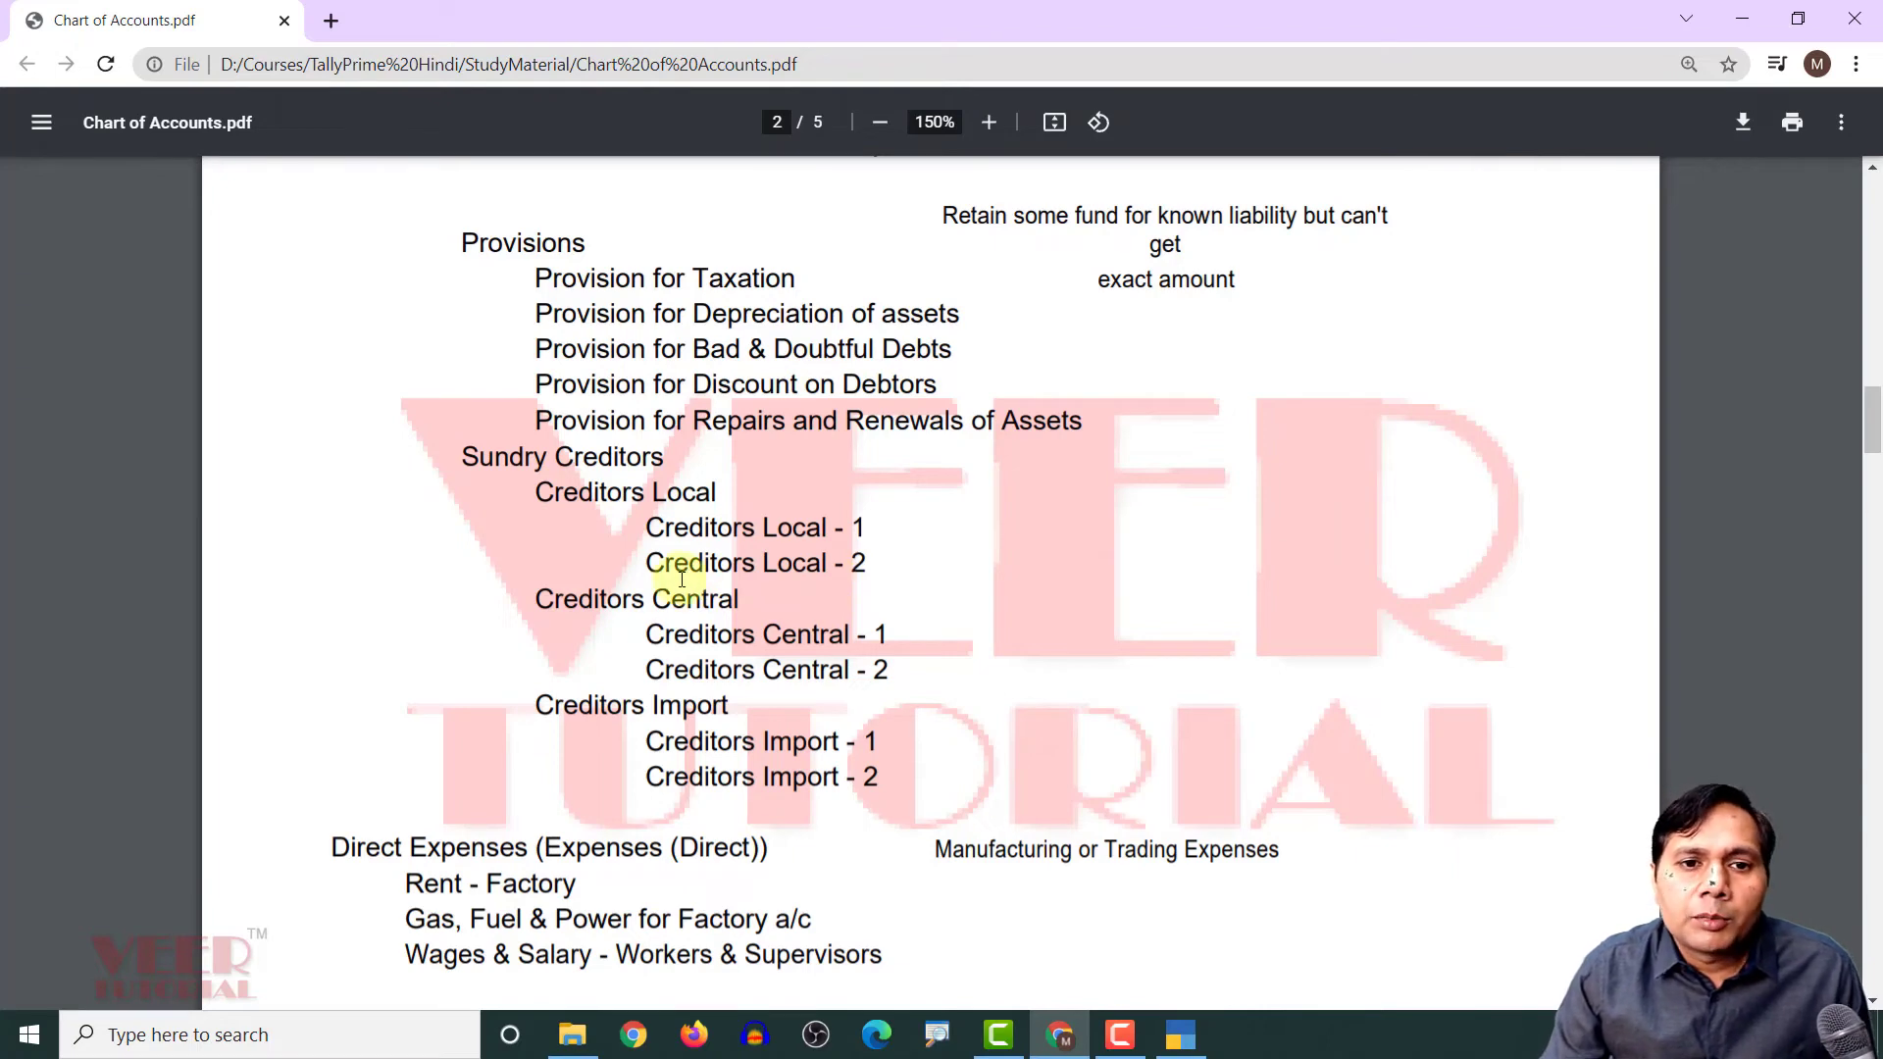
{"action": "left_click_drag", "start_coordinate": [537, 491], "coordinate": [702, 528]}
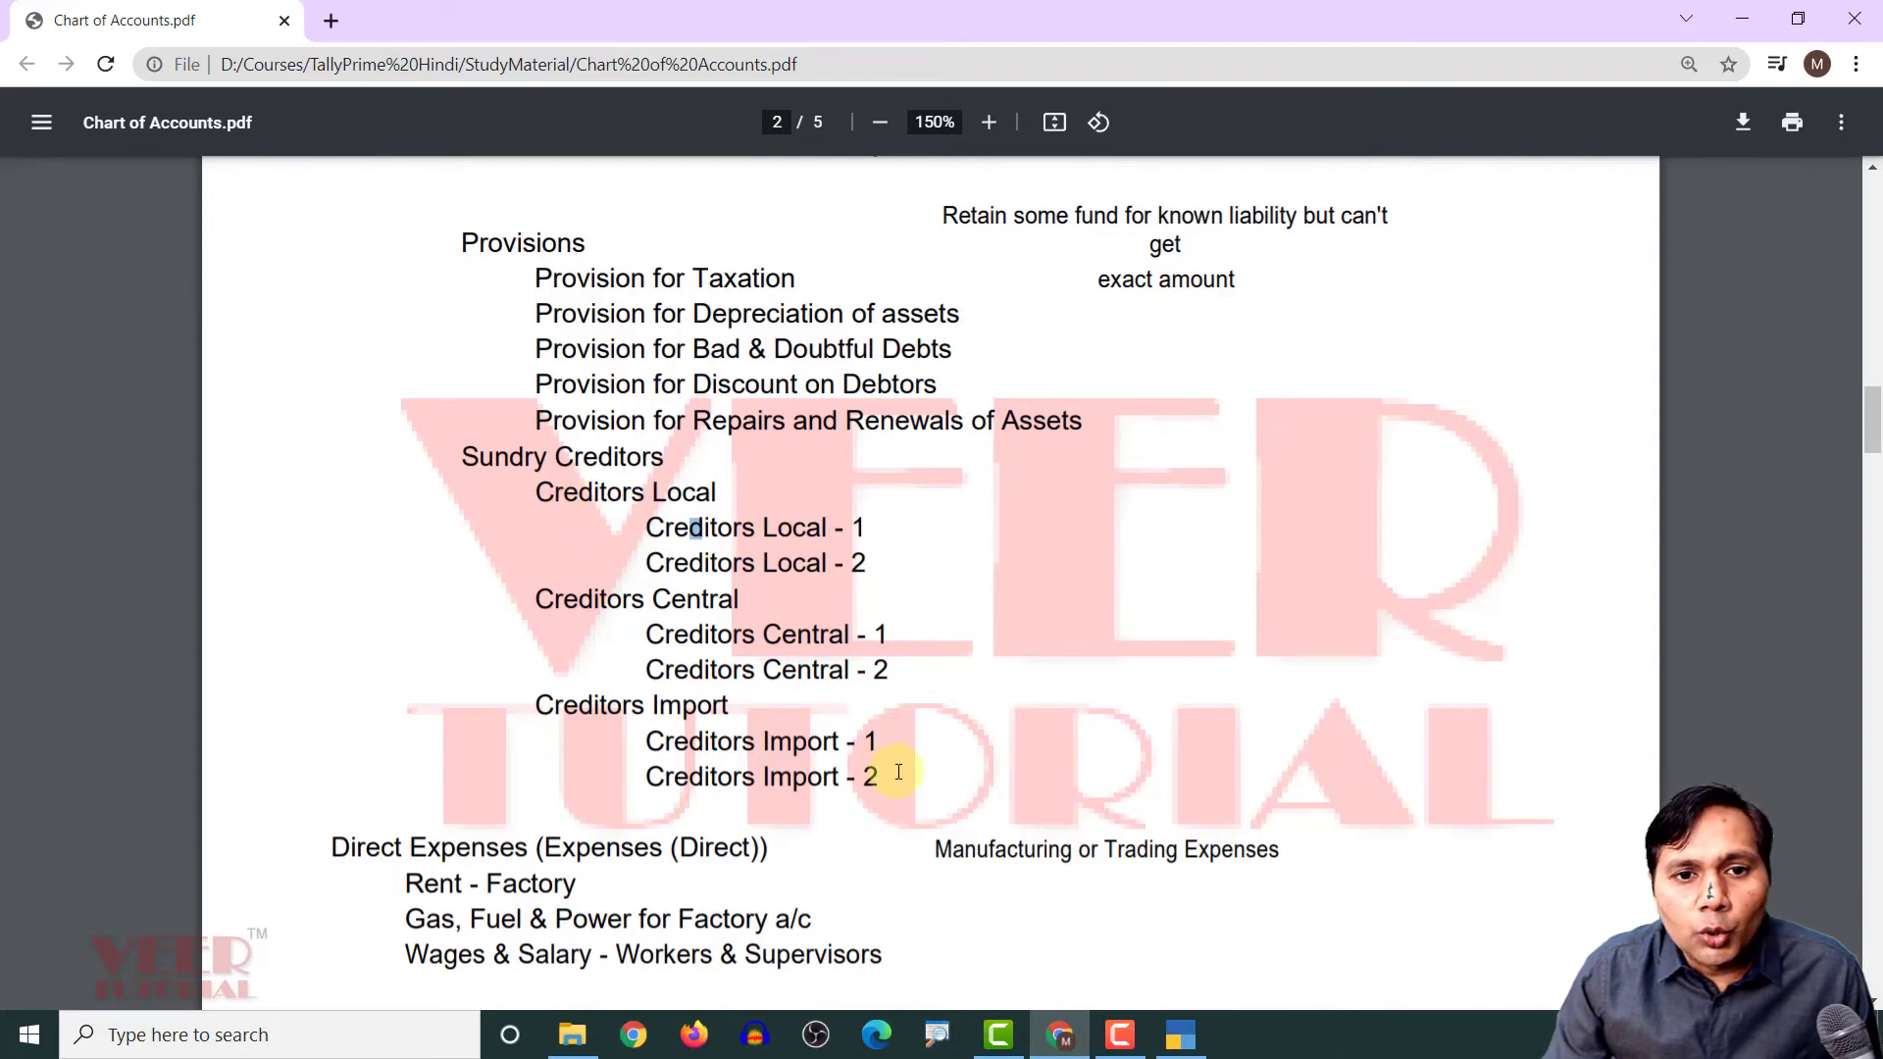
Switch back to TallyPrime and name the new ledger Supplier Local 1 without an alias
{"action": "left_click", "coordinate": [1181, 1035]}
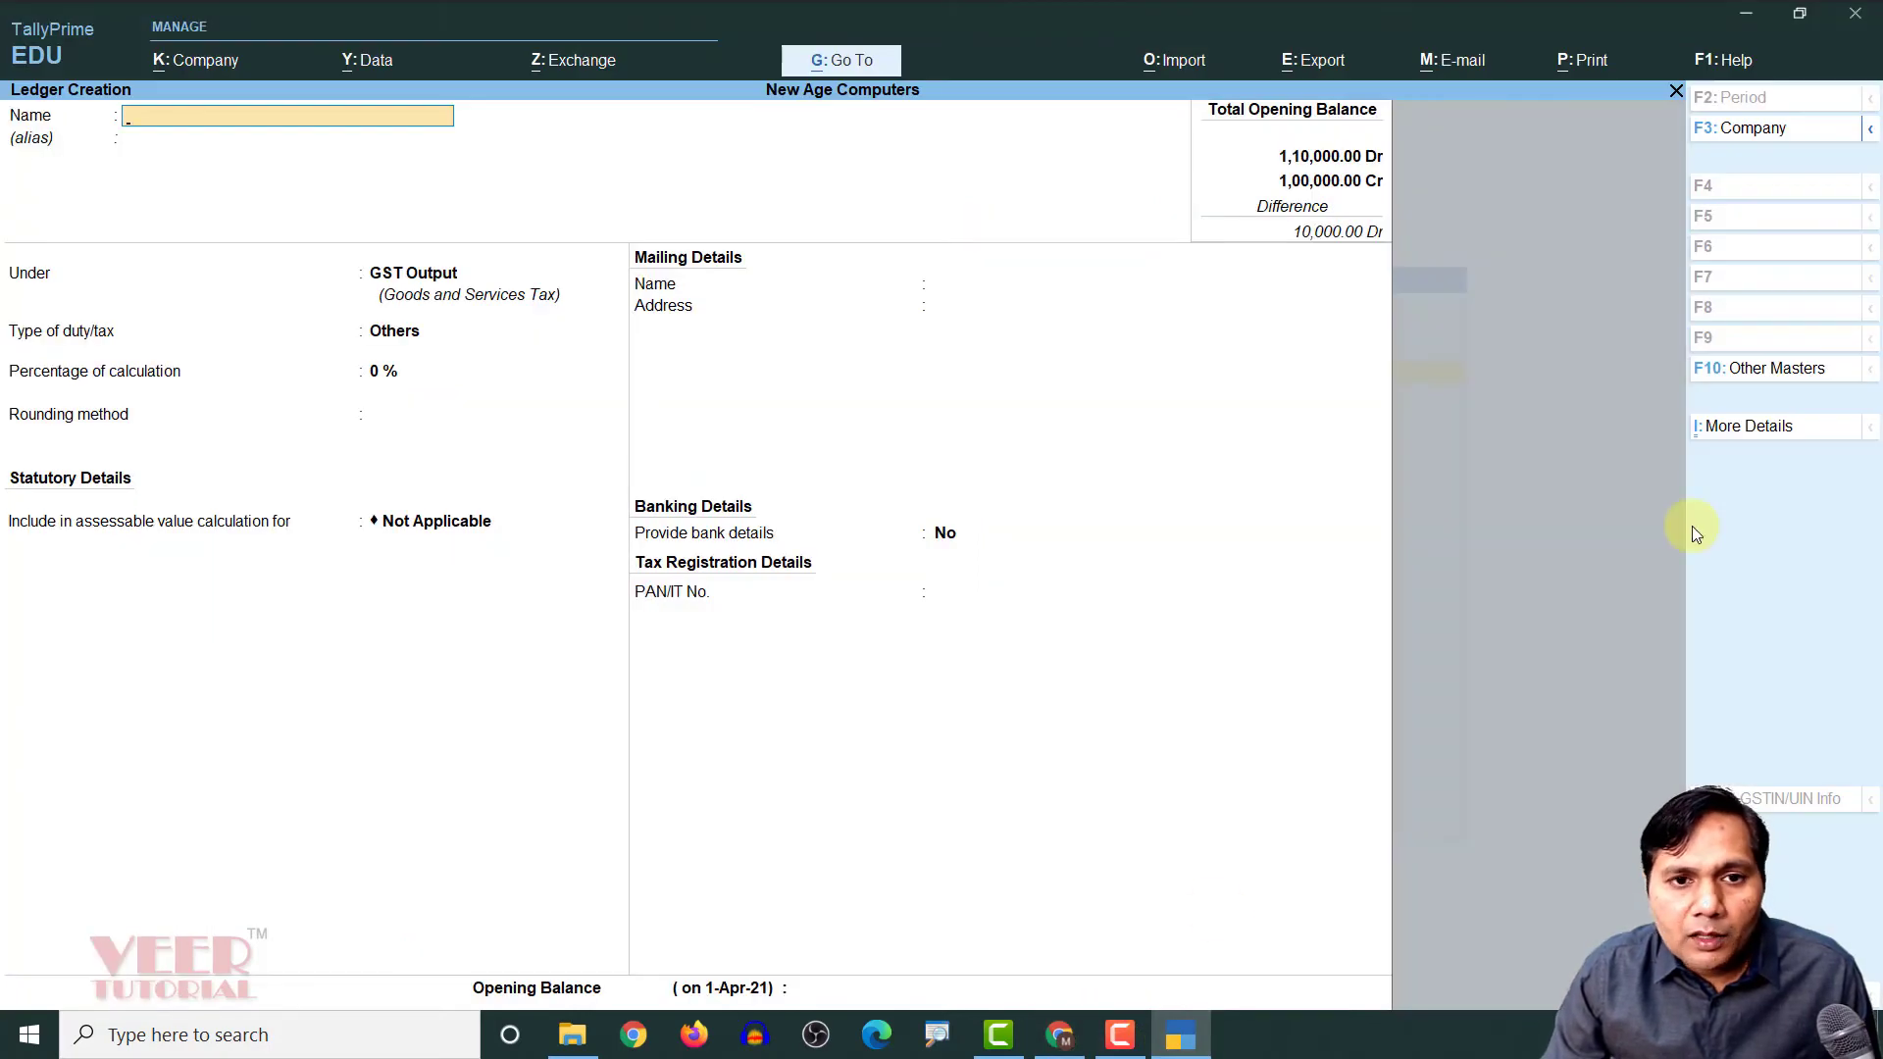
{"action": "type", "text": "Cred"}
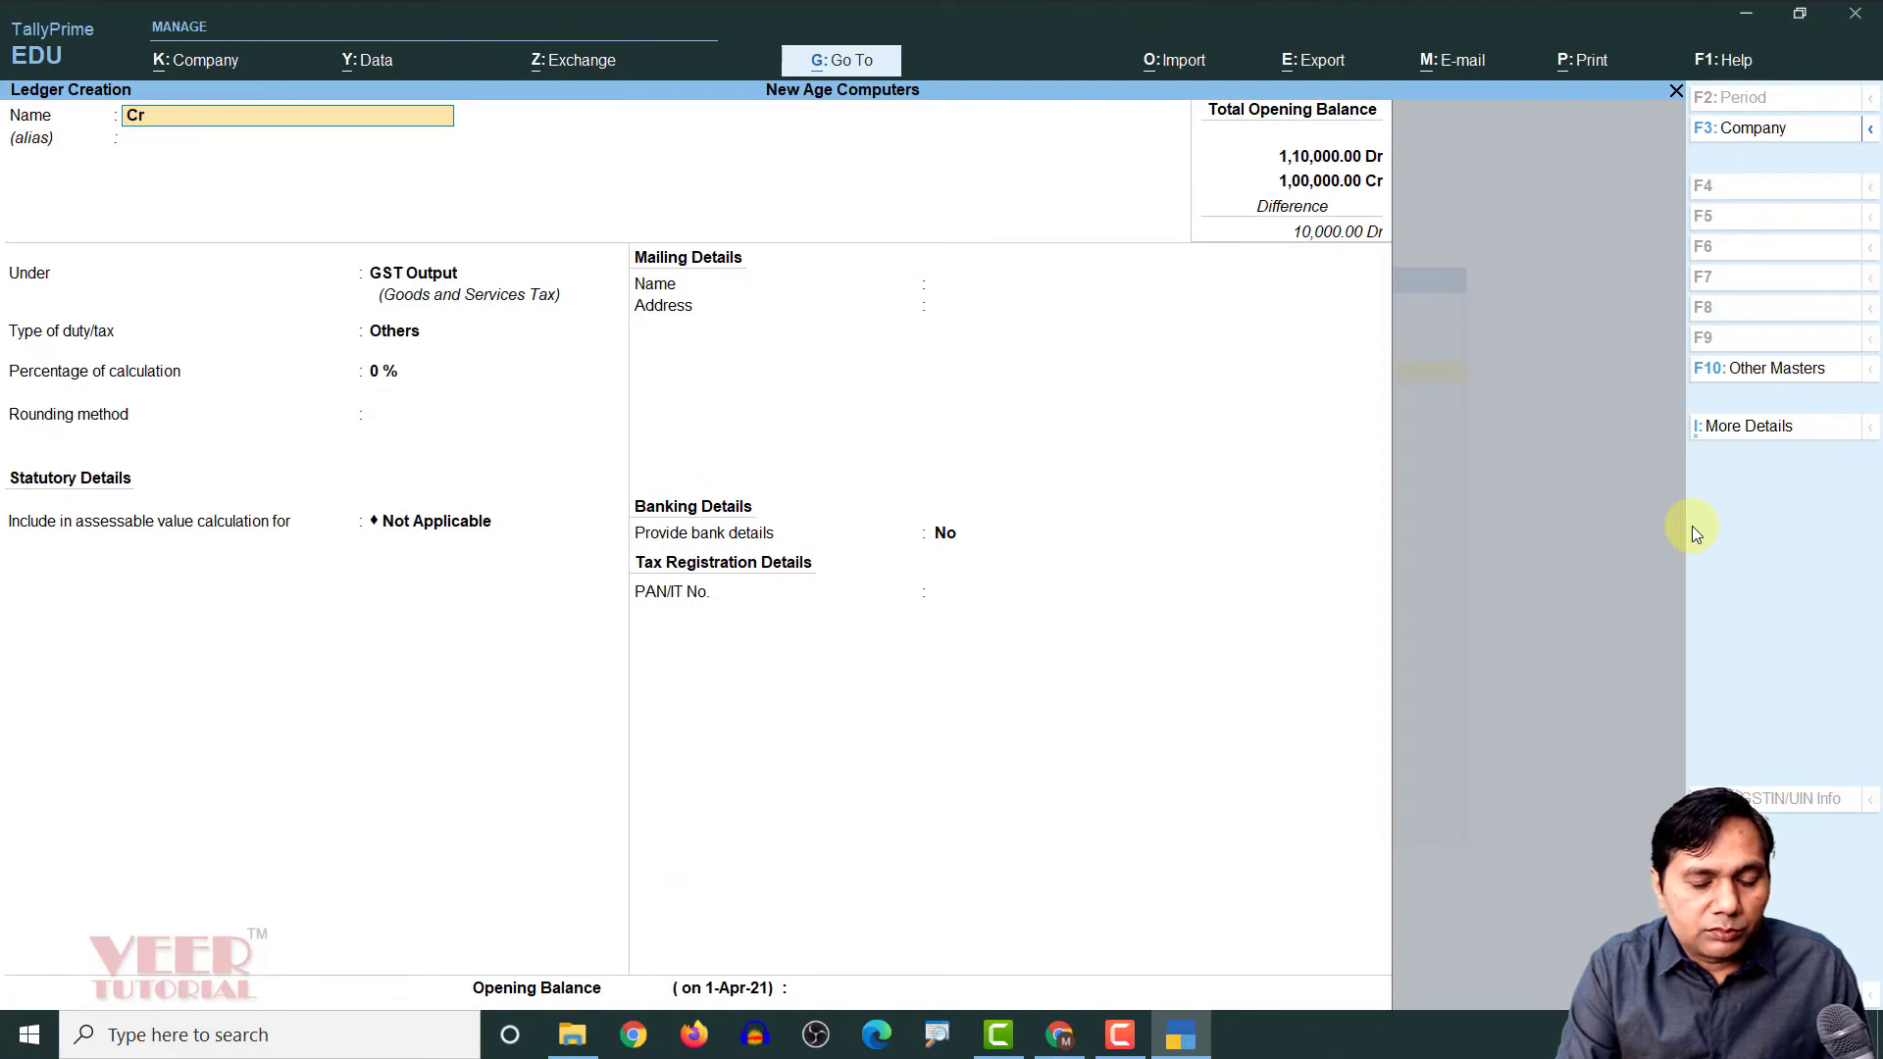
{"action": "key", "text": "BackSpace"}
{"action": "key", "text": "BackSpace"}
{"action": "key", "text": "BackSpace"}
{"action": "key", "text": "BackSpace"}
{"action": "type", "text": "S"}
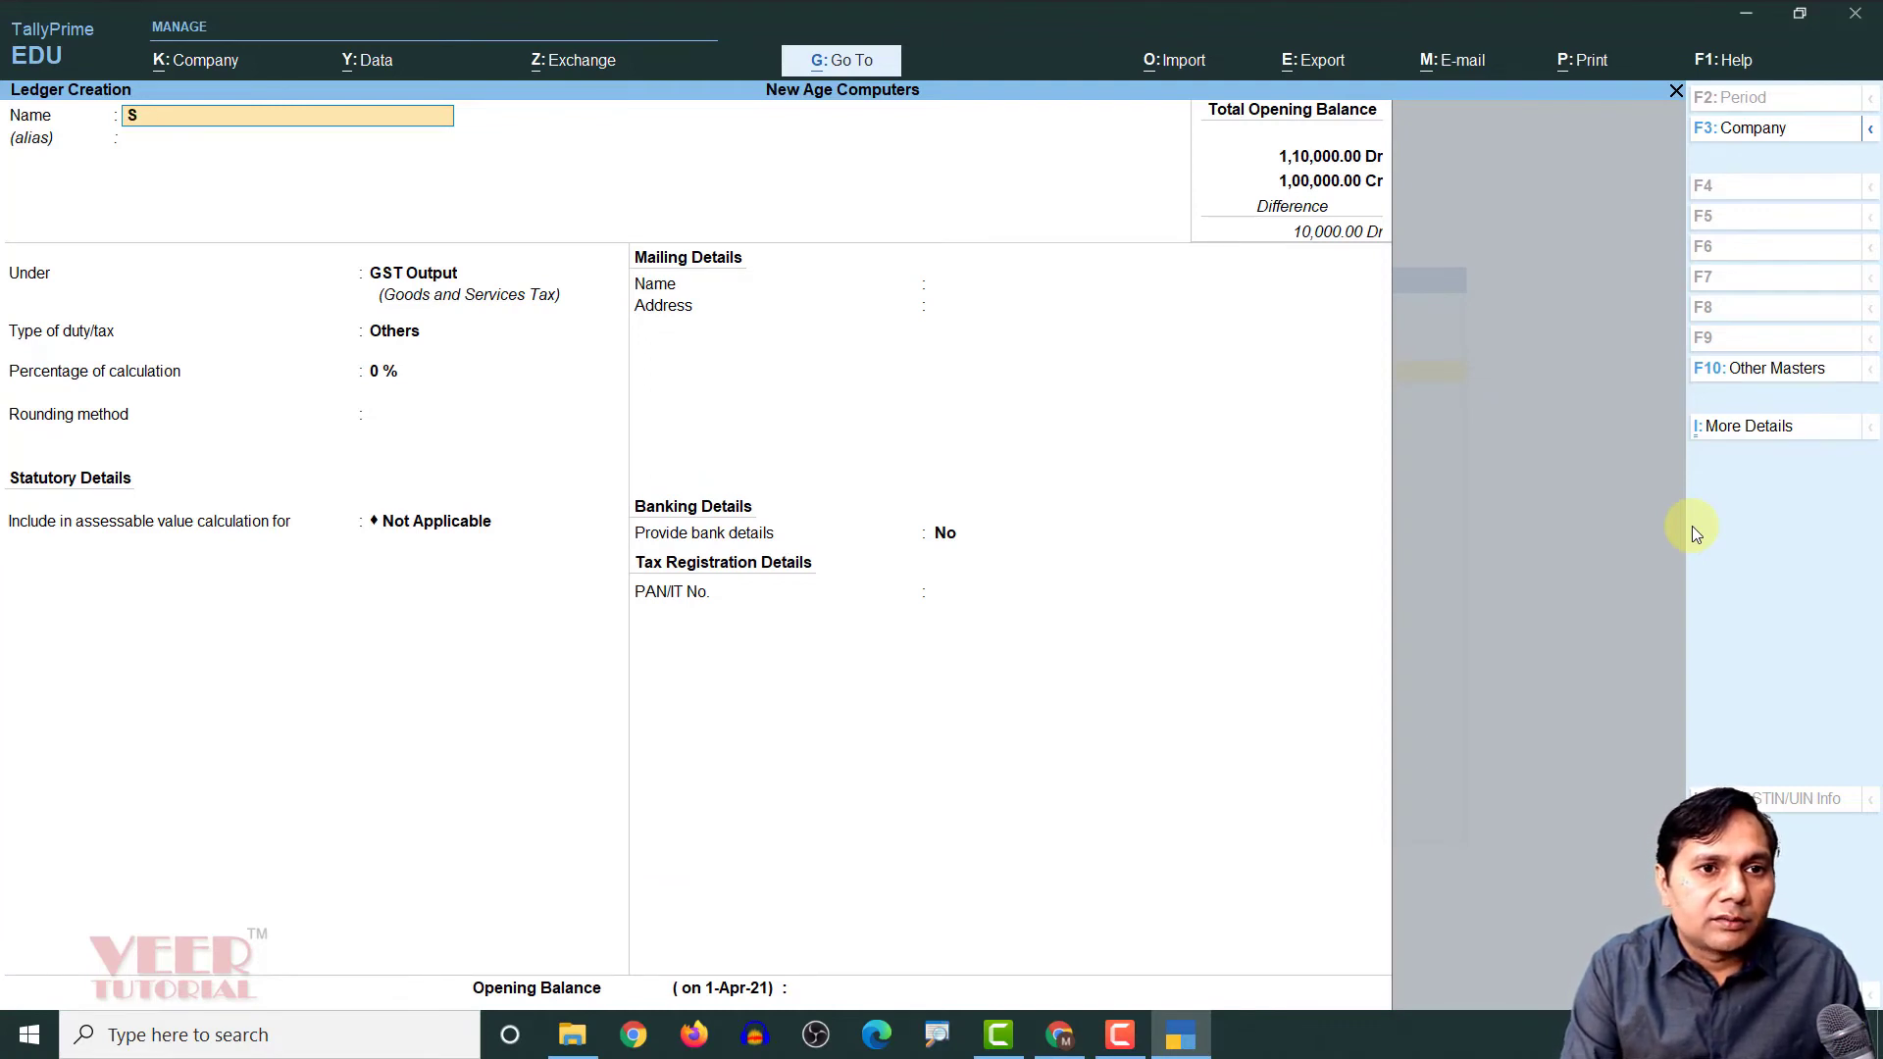
{"action": "type", "text": "upplier"}
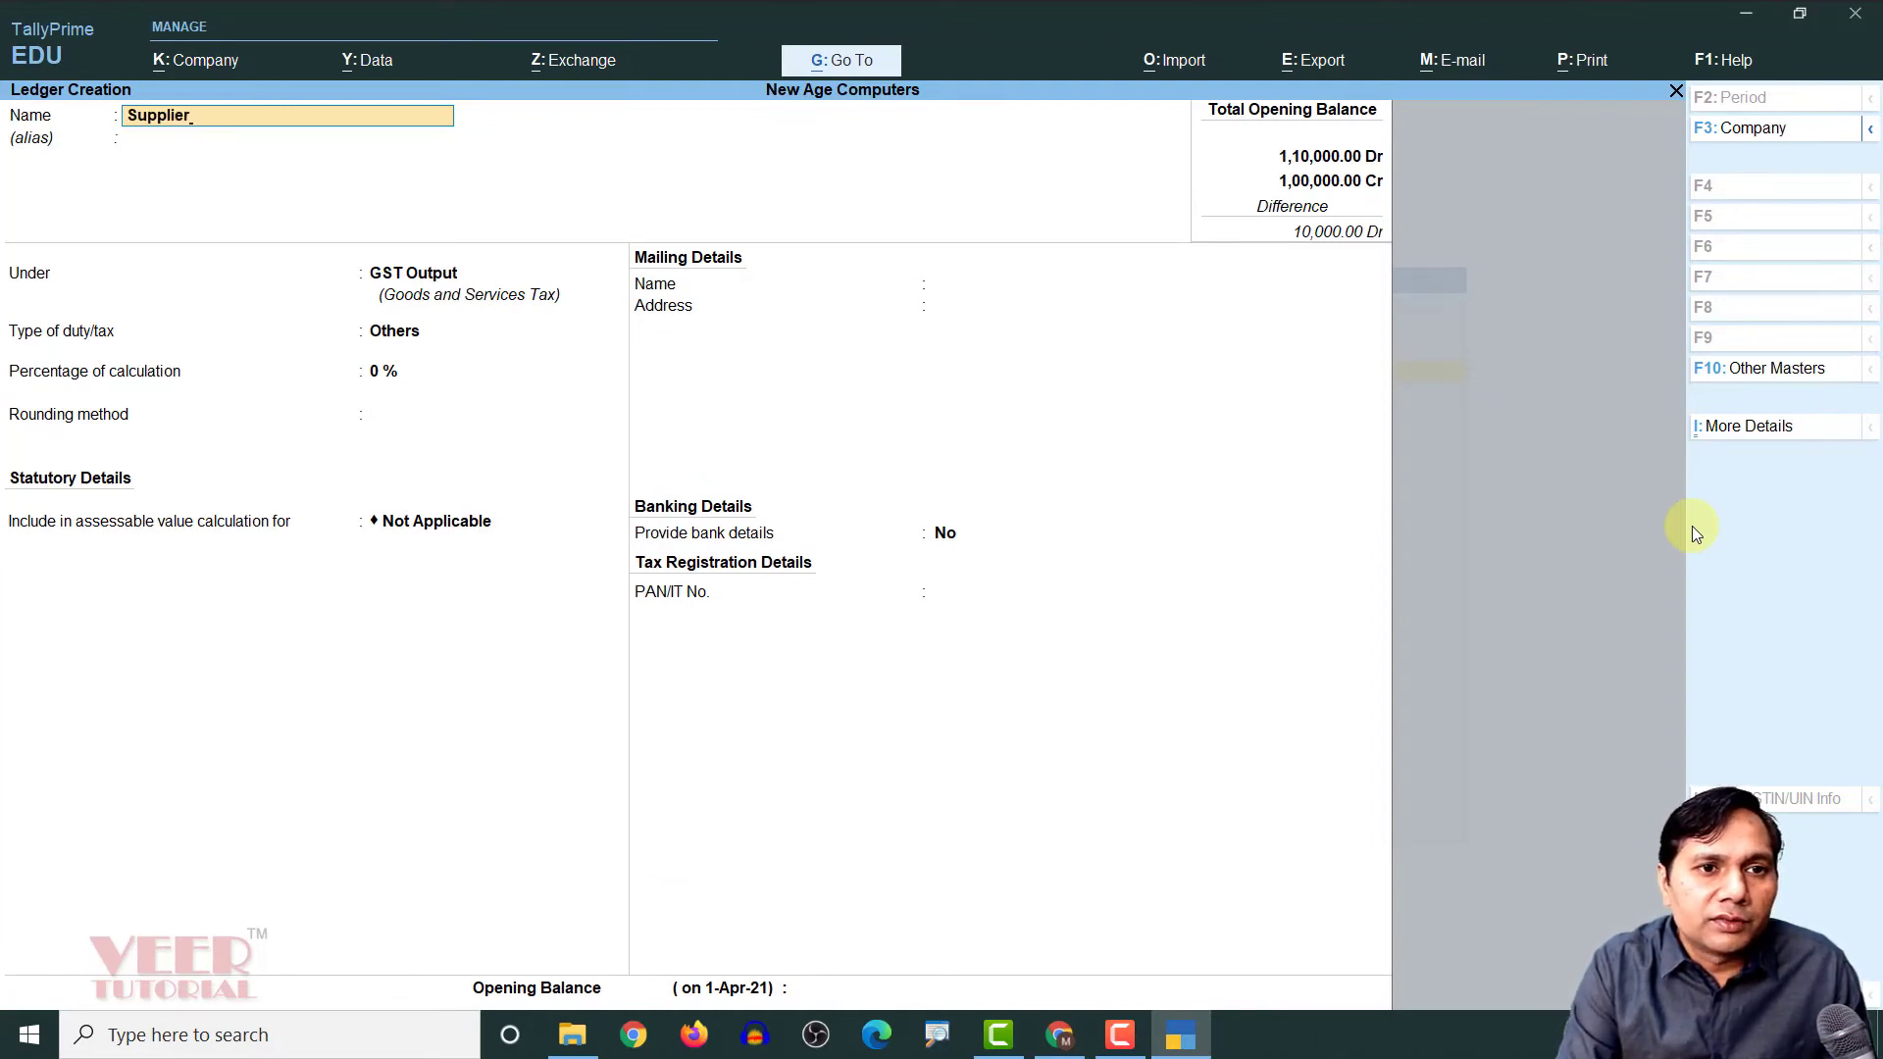
{"action": "type", "text": " Local 1"}
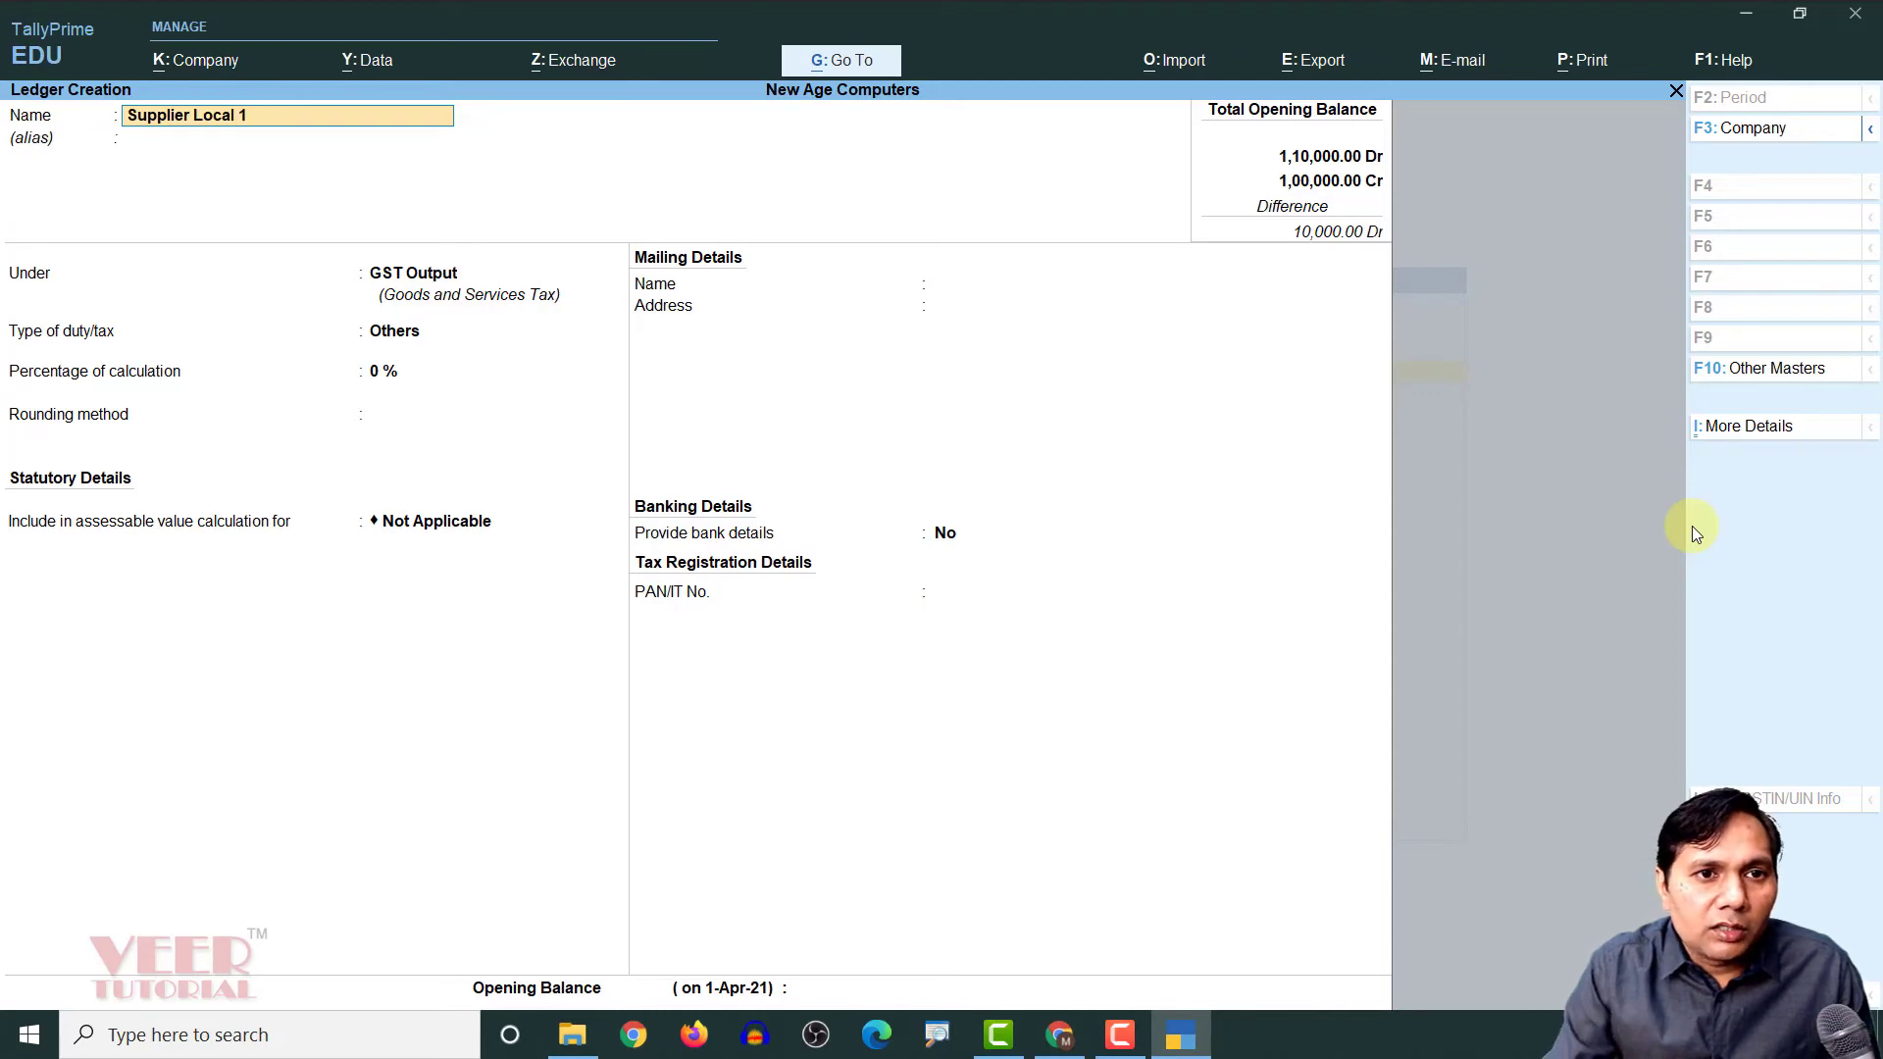
{"action": "key", "text": "Return"}
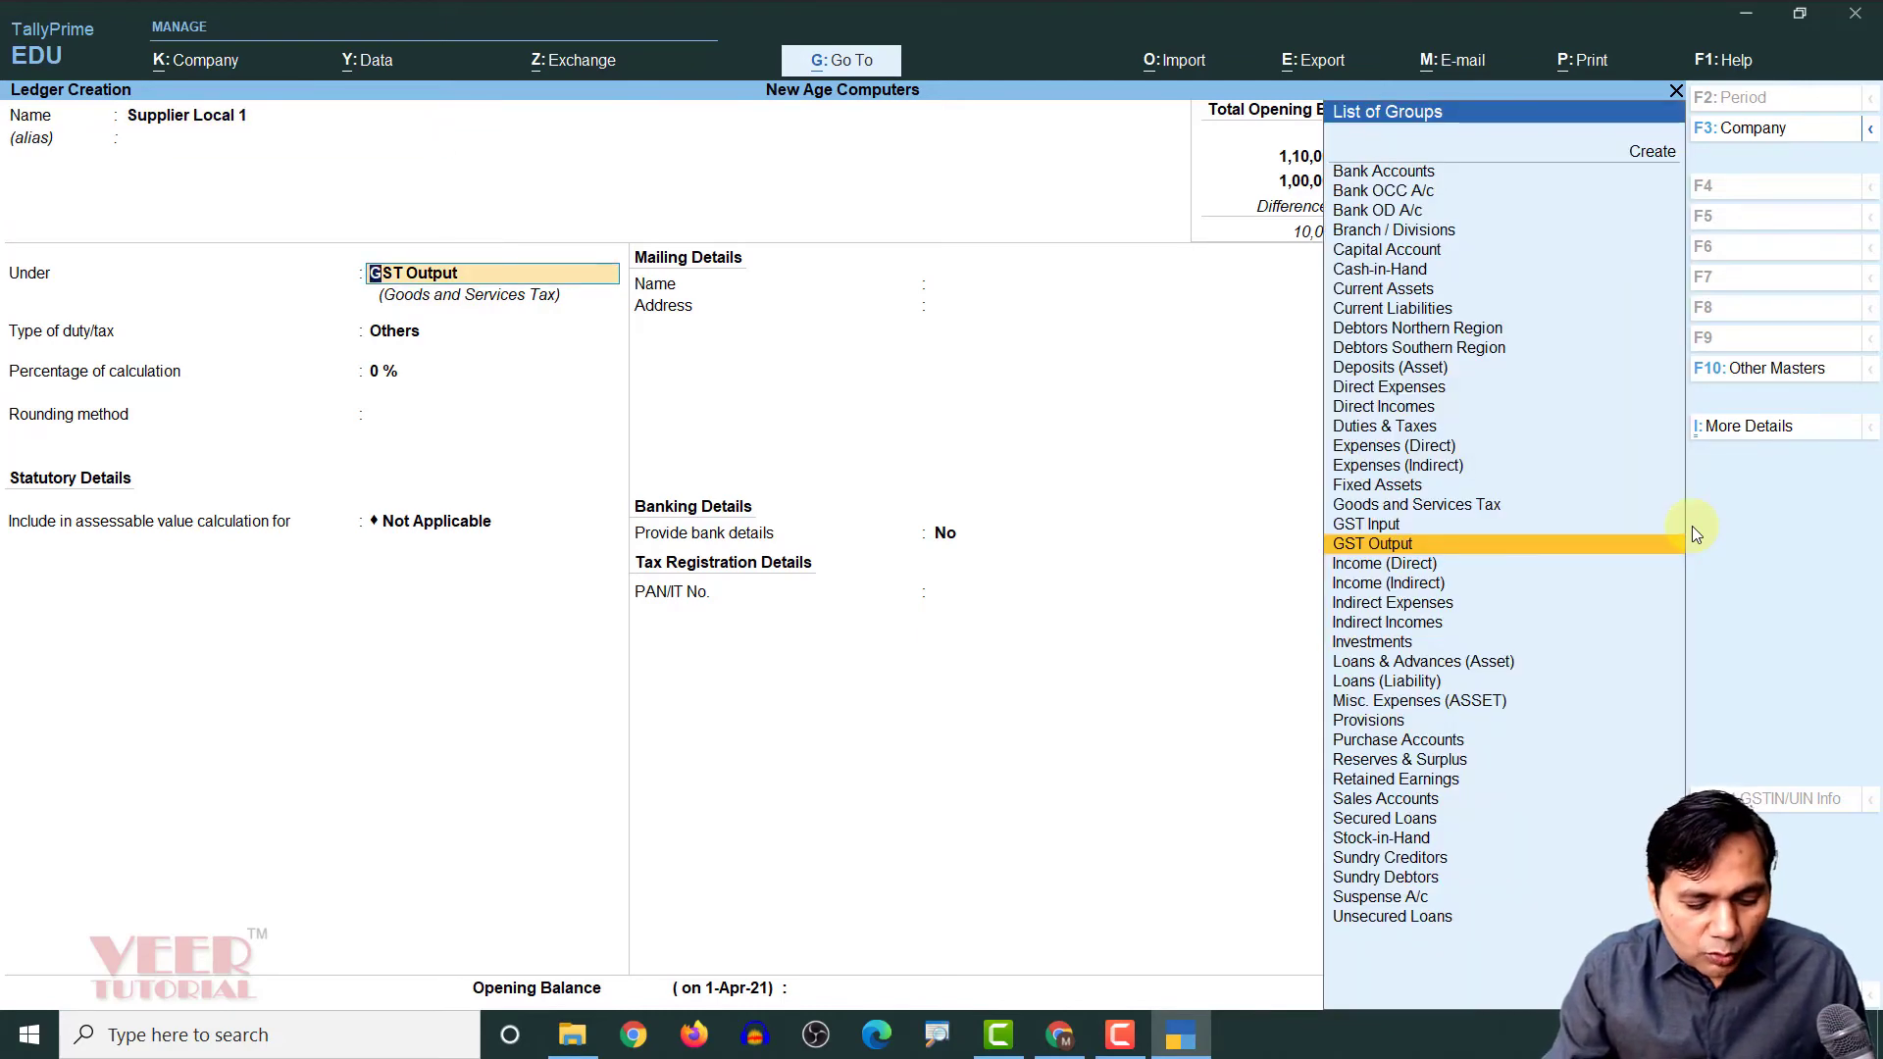
Start a new parent group from the ledger's group field and name it Sundry Creditors Local, without an alias
{"action": "key", "text": "alt+c"}
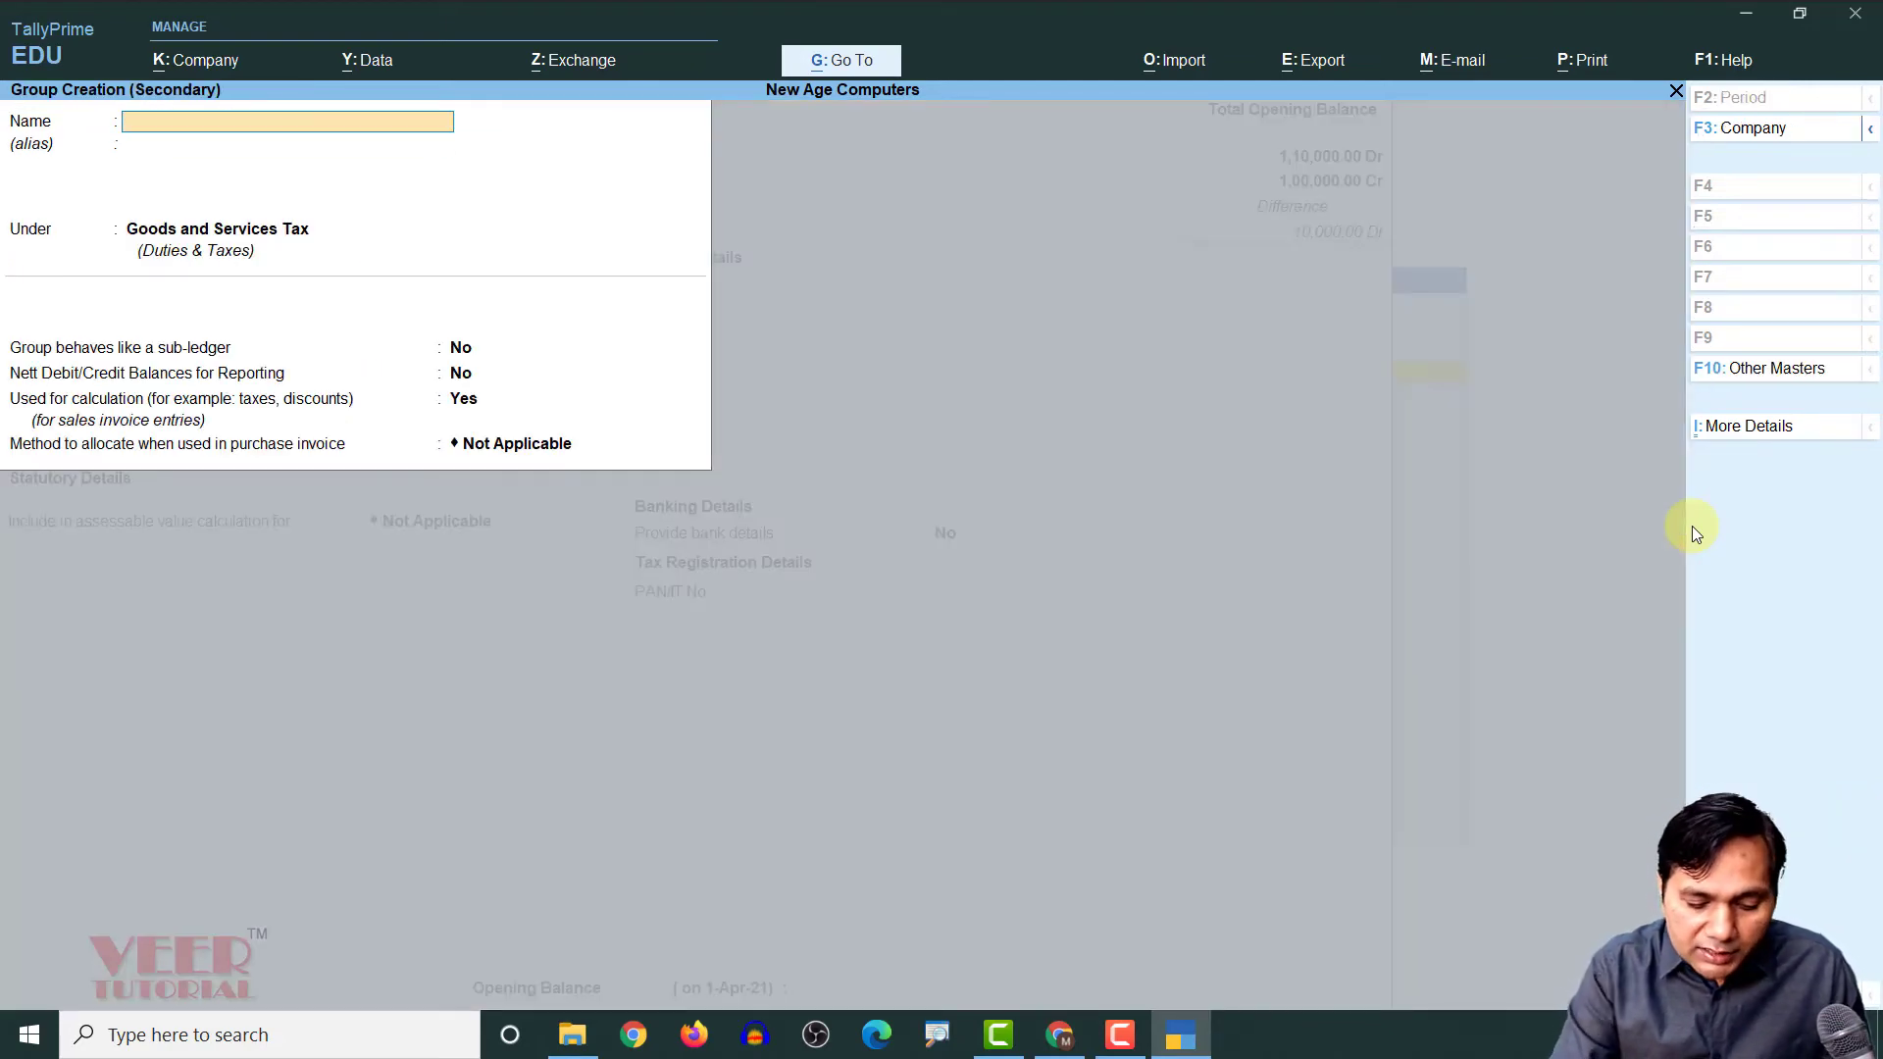
{"action": "type", "text": "S"}
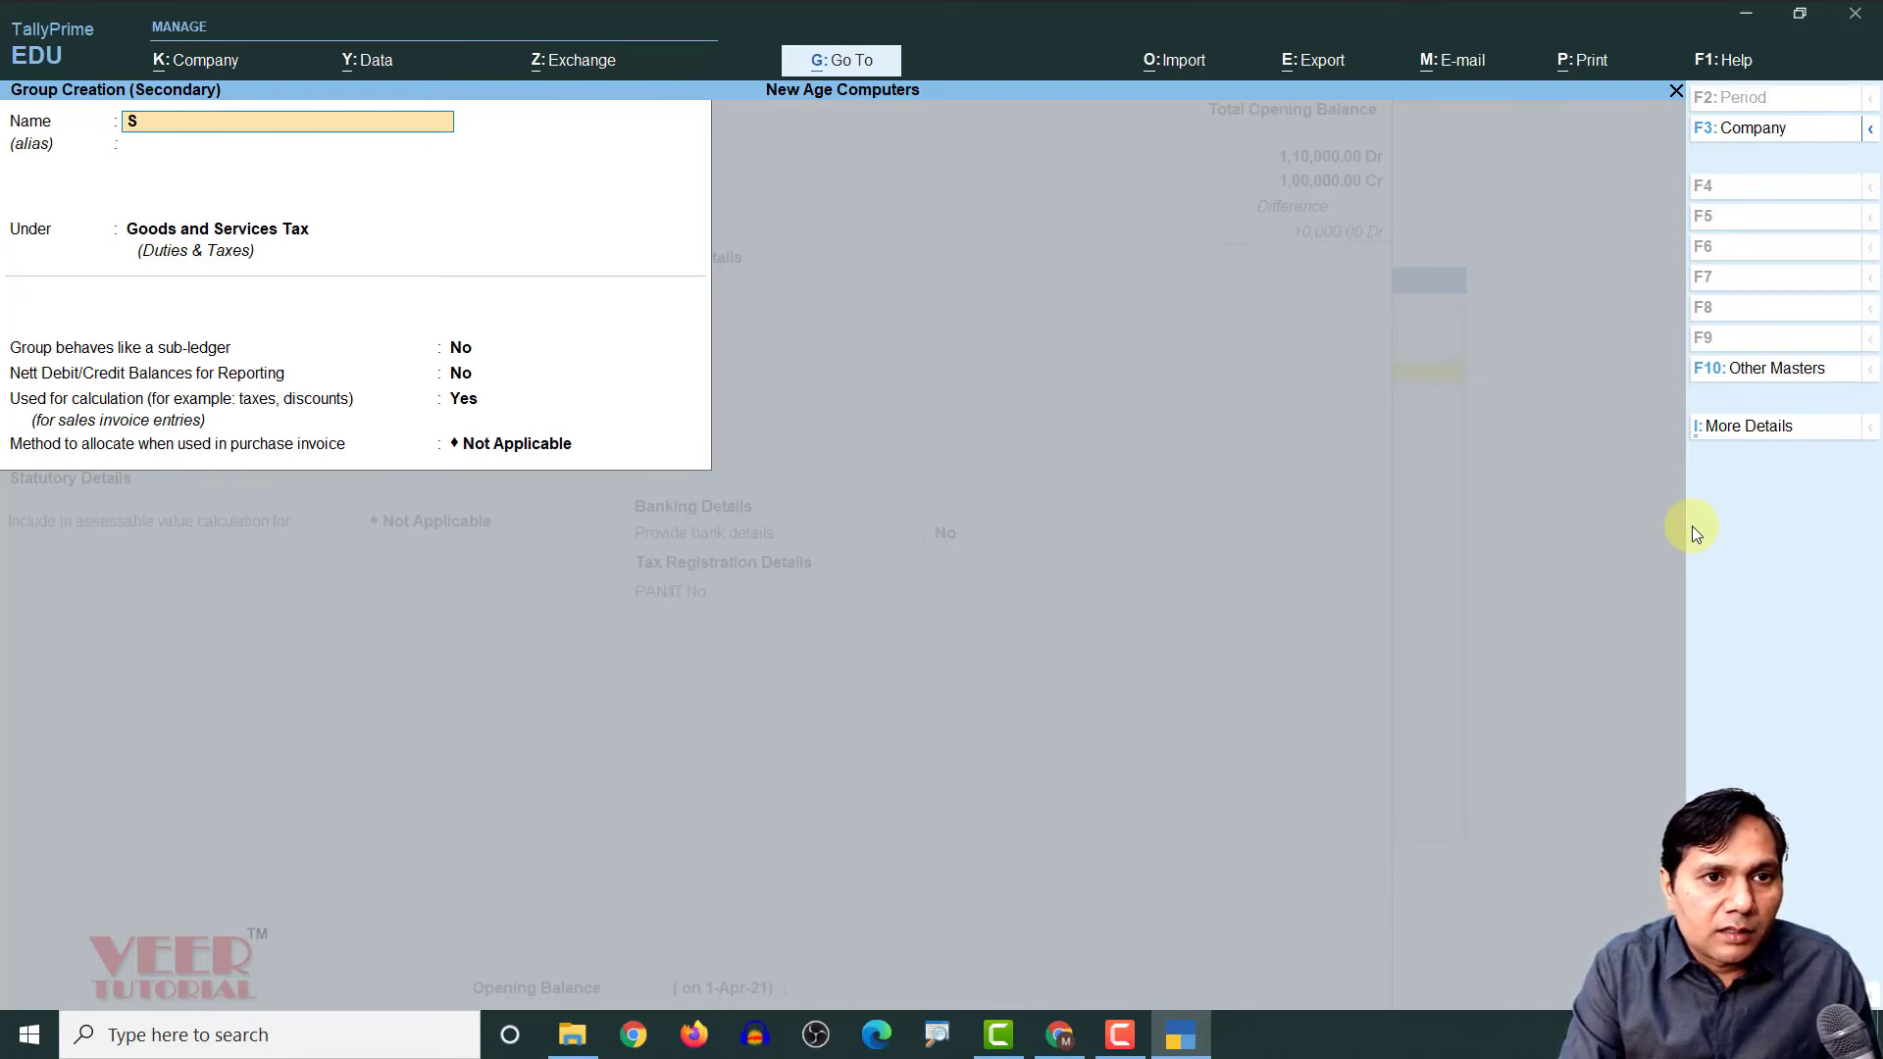
{"action": "type", "text": "undry Credit"}
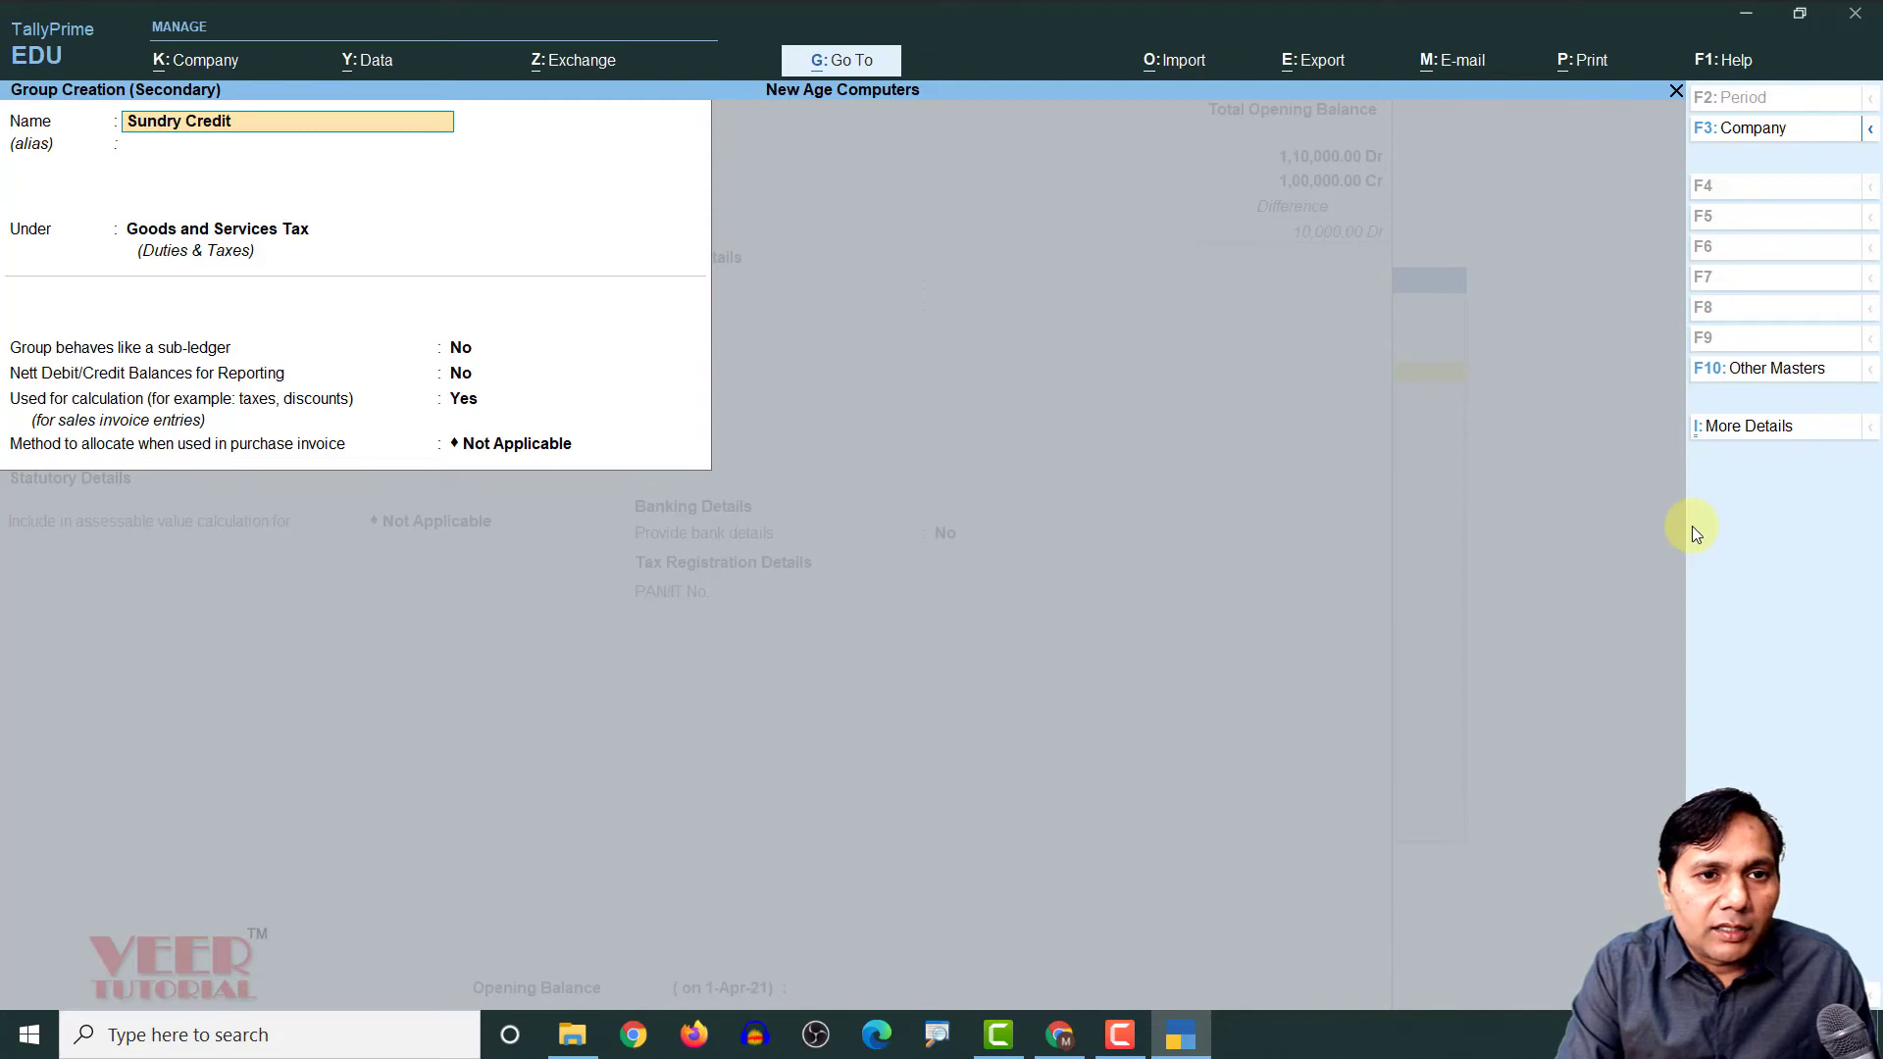
{"action": "type", "text": "ors Local"}
{"action": "key", "text": "Return"}
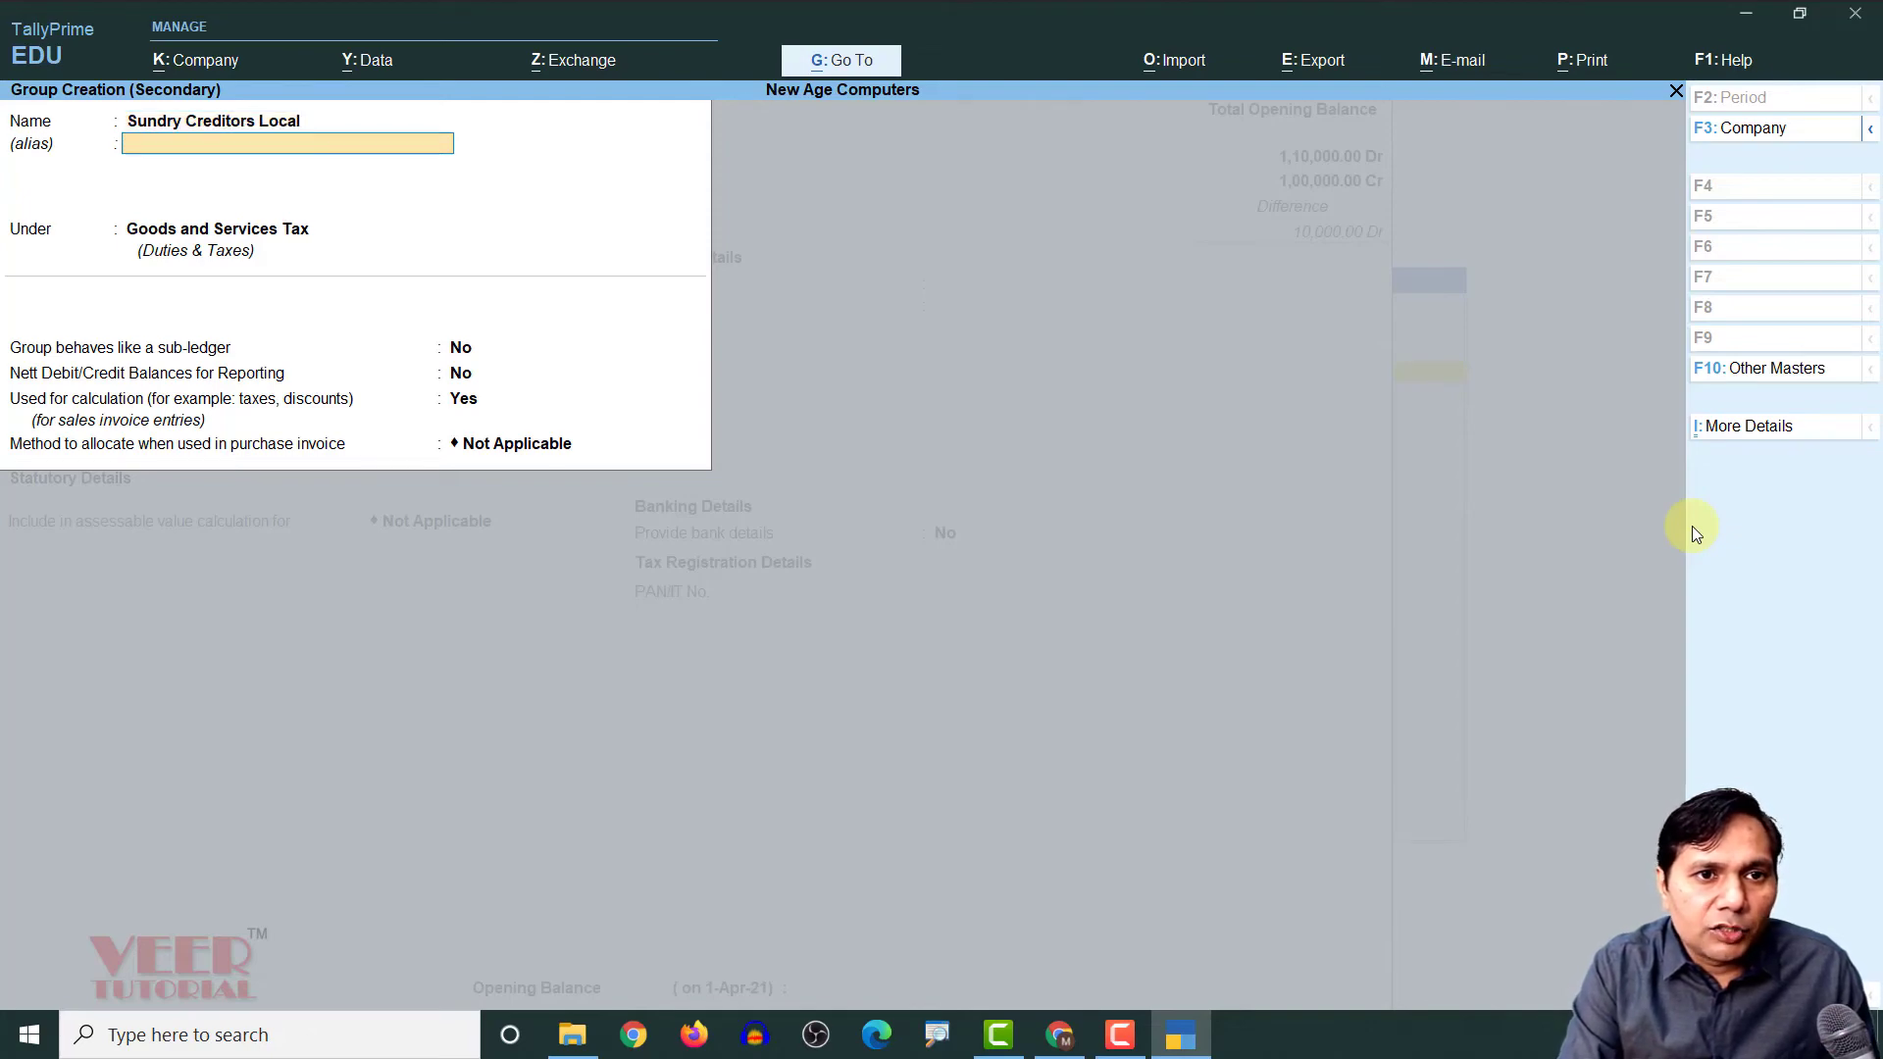
{"action": "key", "text": "Return"}
Place the new group under Sundry Creditors, keep its remaining default options, and save it as the ledger's parent group
{"action": "type", "text": "Cred"}
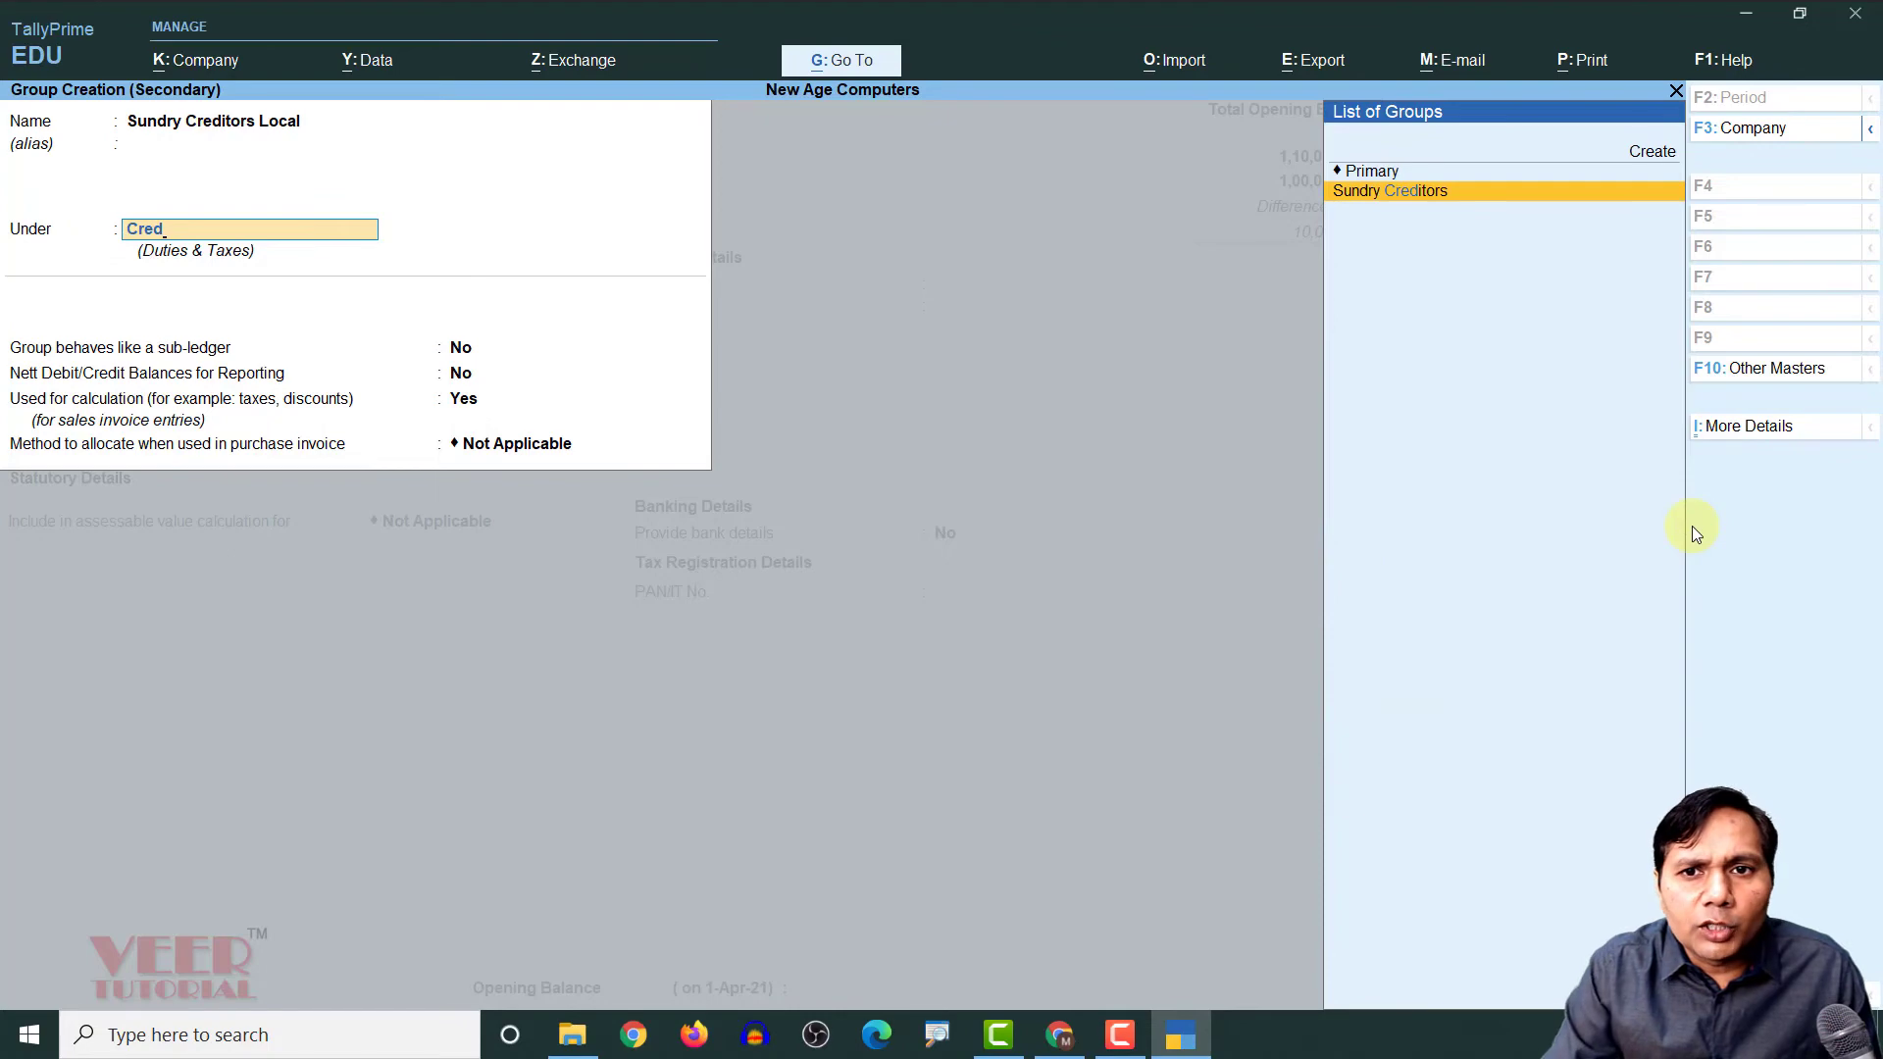
{"action": "key", "text": "Return"}
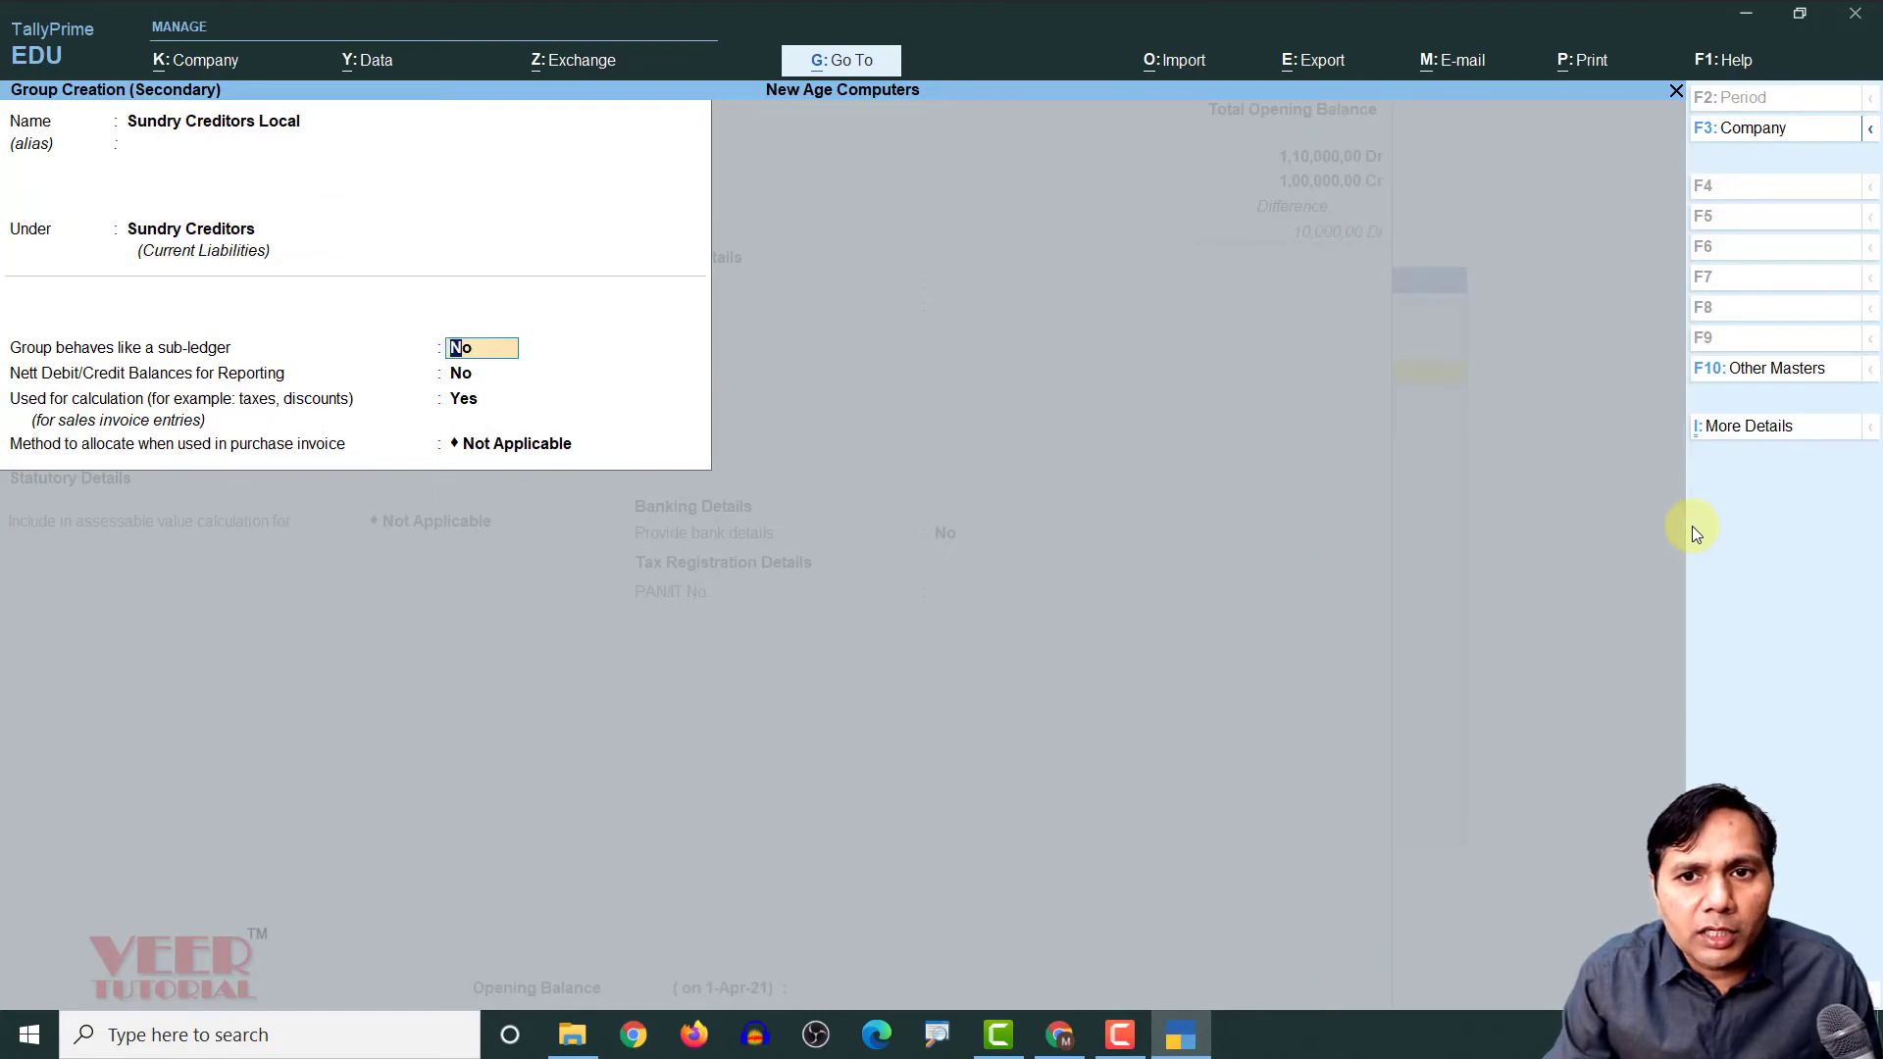
{"action": "key", "text": "Return"}
{"action": "key", "text": "Return"}
{"action": "key", "text": "Return"}
{"action": "key", "text": "Return"}
{"action": "key", "text": "Return"}
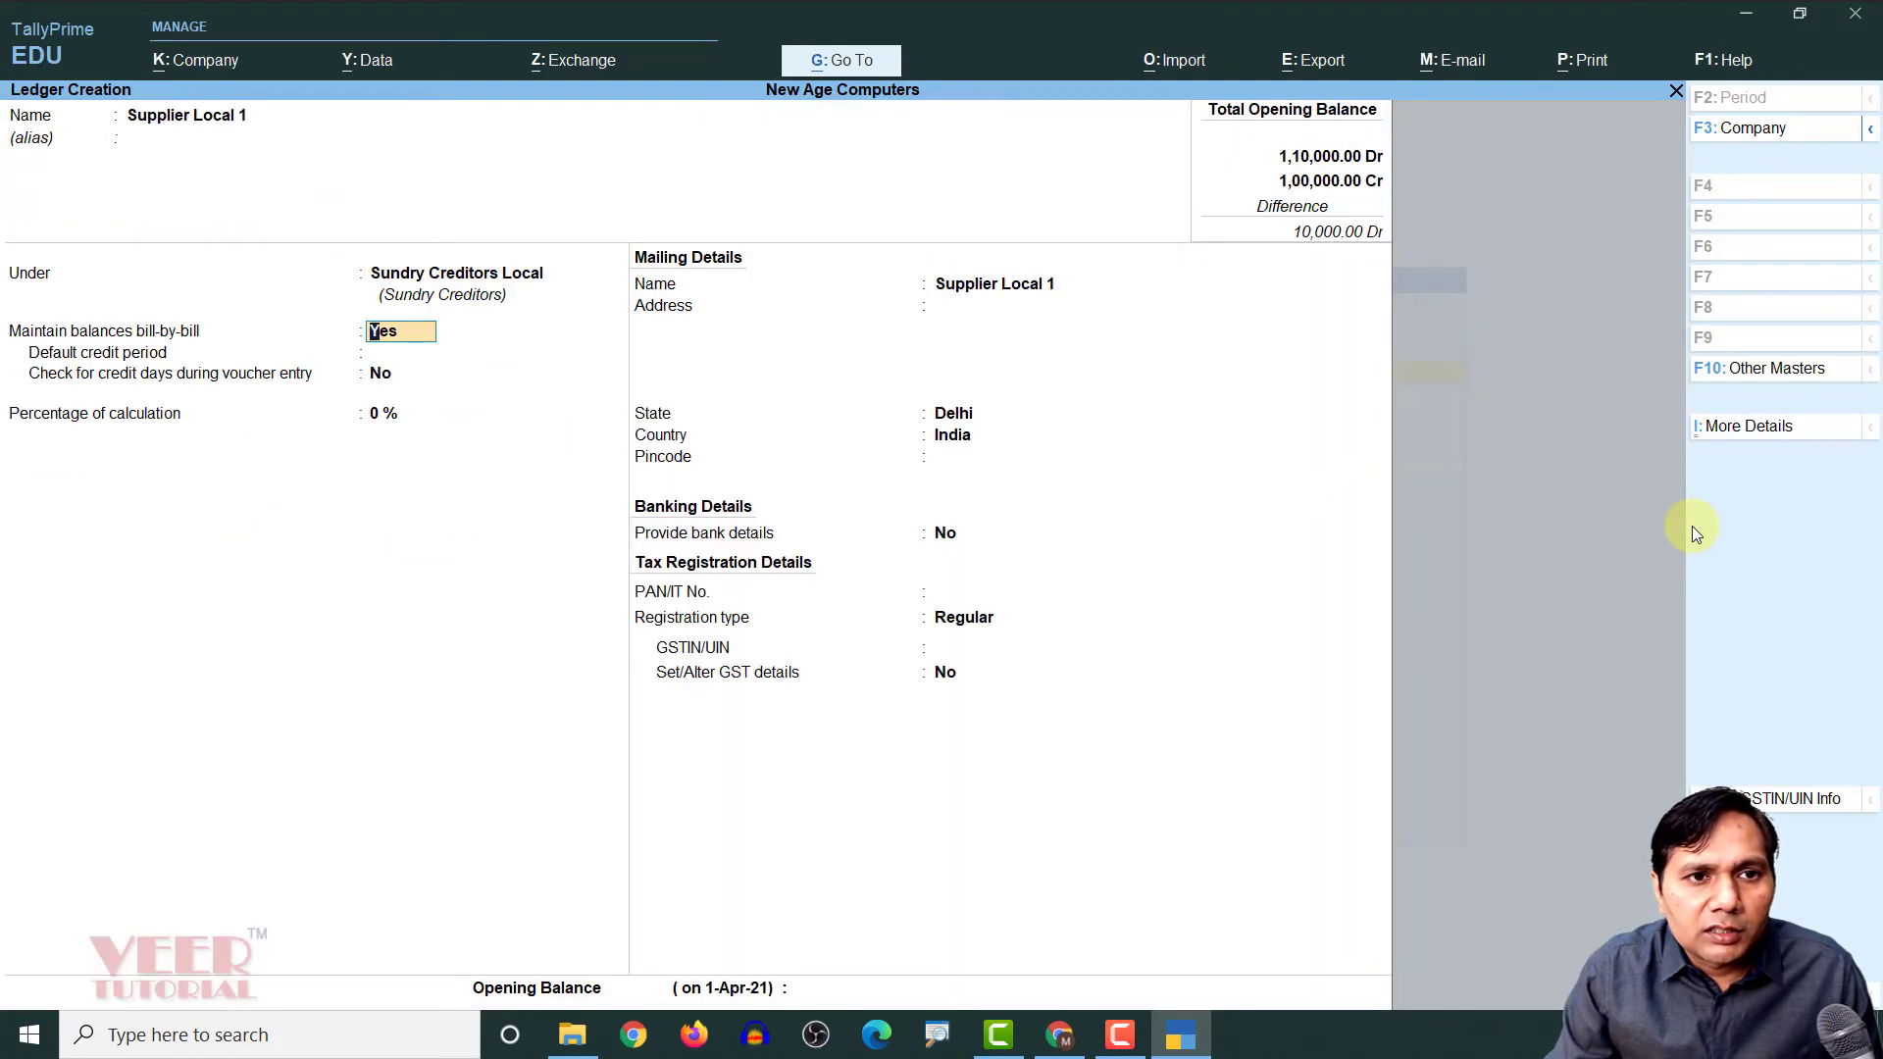
Keep bill-by-bill balances for Supplier Local 1 with a 15-day default credit period, no credit-day check and 0% calculation
{"action": "key", "text": "Return"}
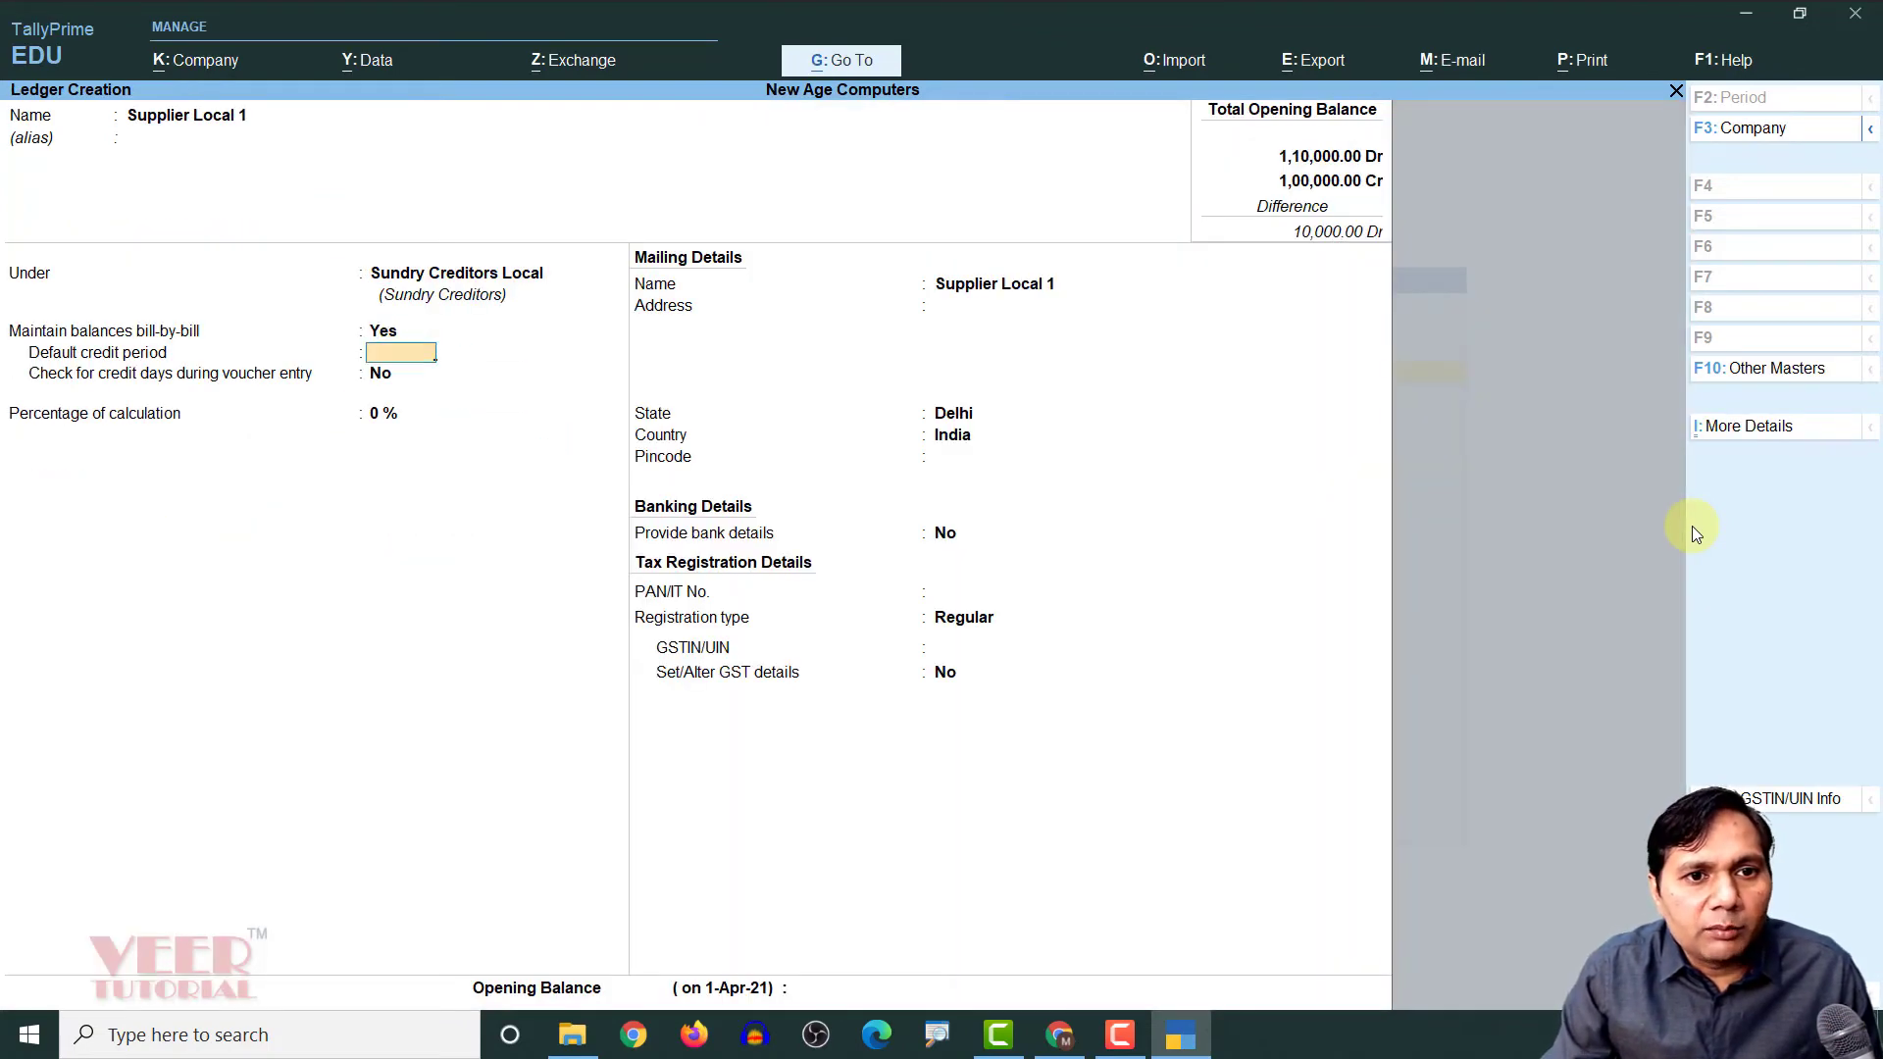
{"action": "type", "text": "15"}
{"action": "key", "text": "Return"}
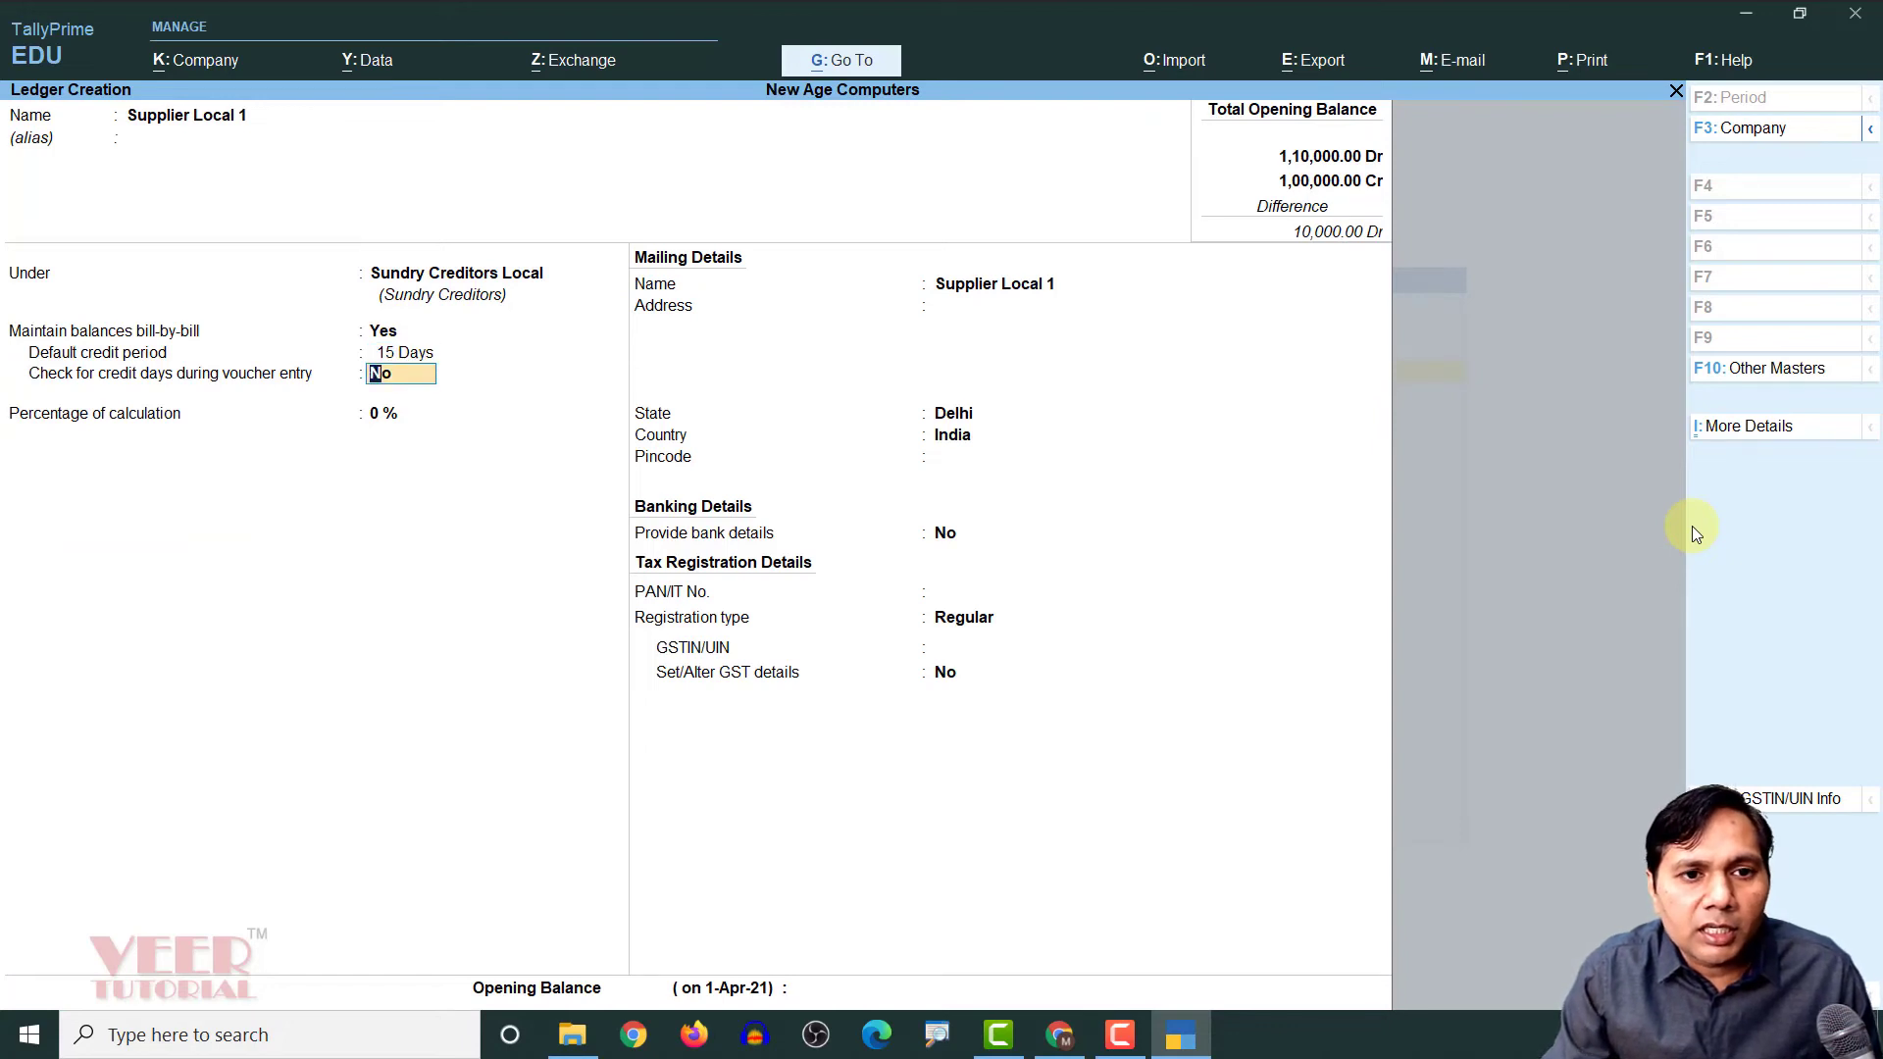
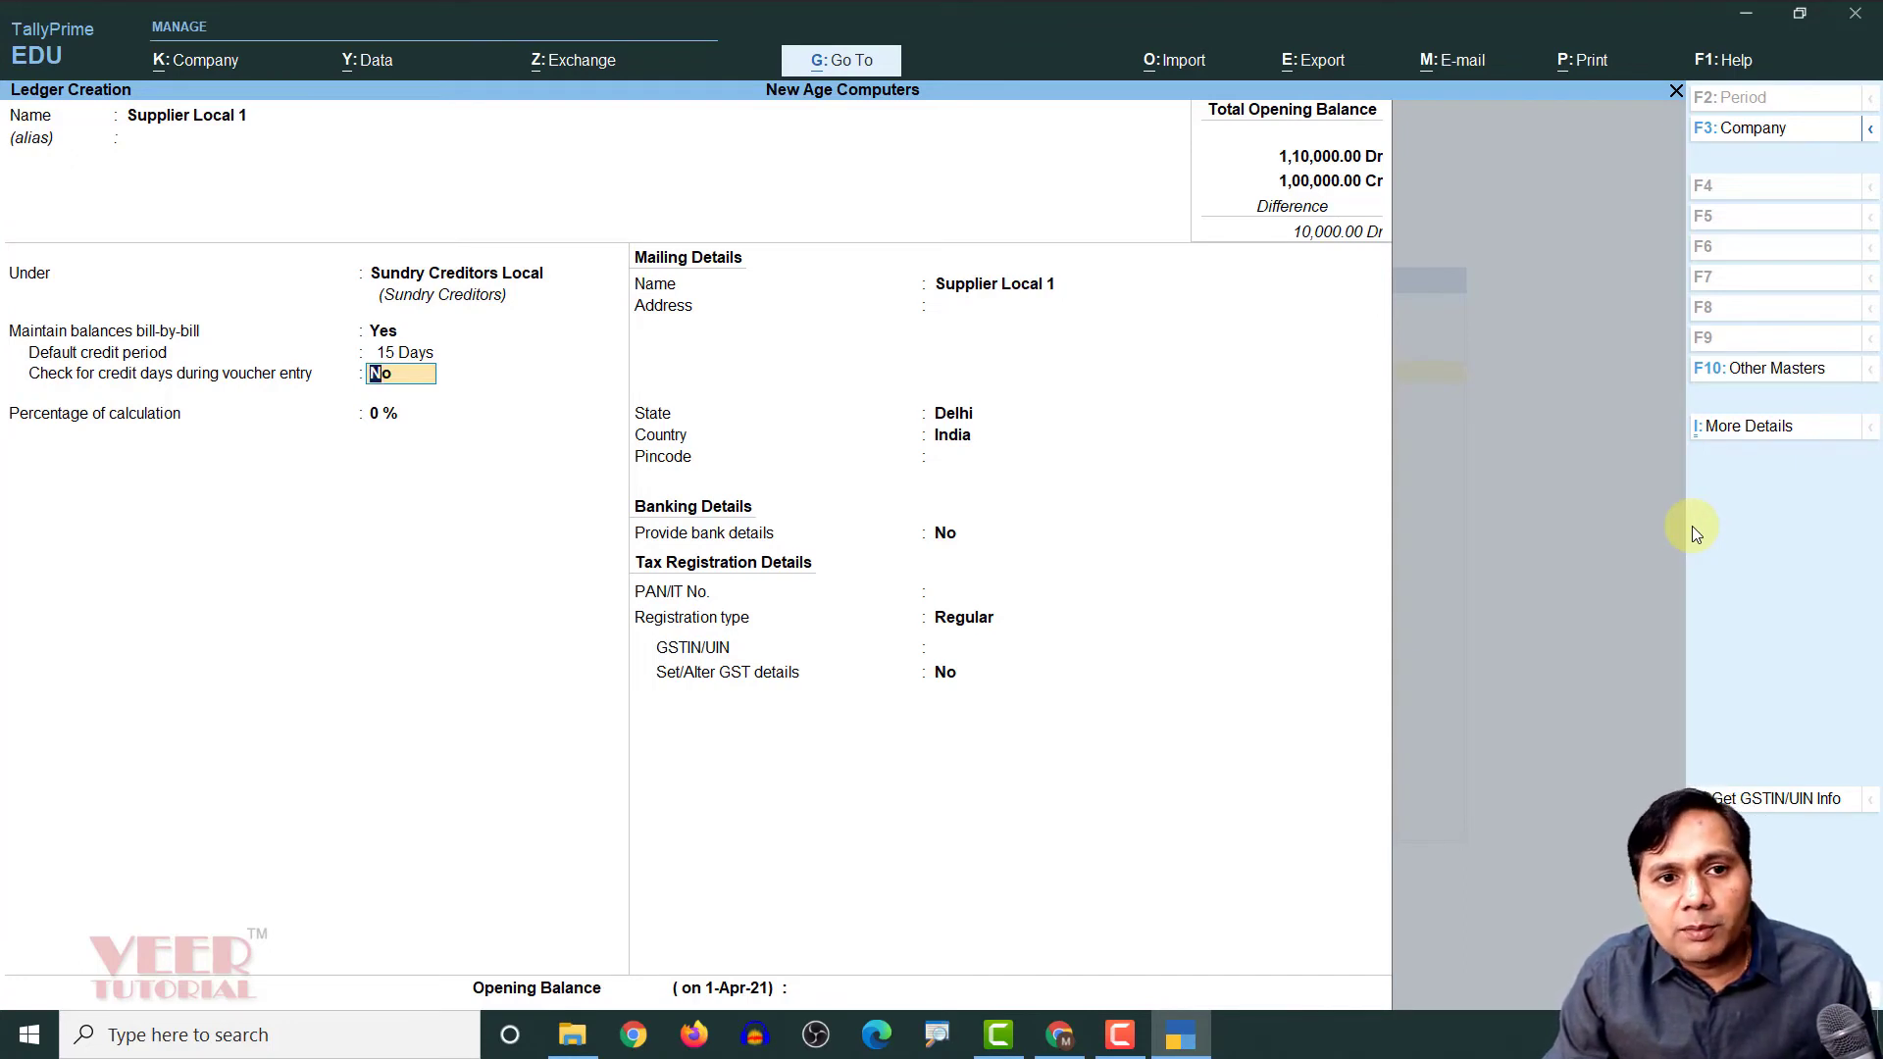
{"action": "key", "text": "Return"}
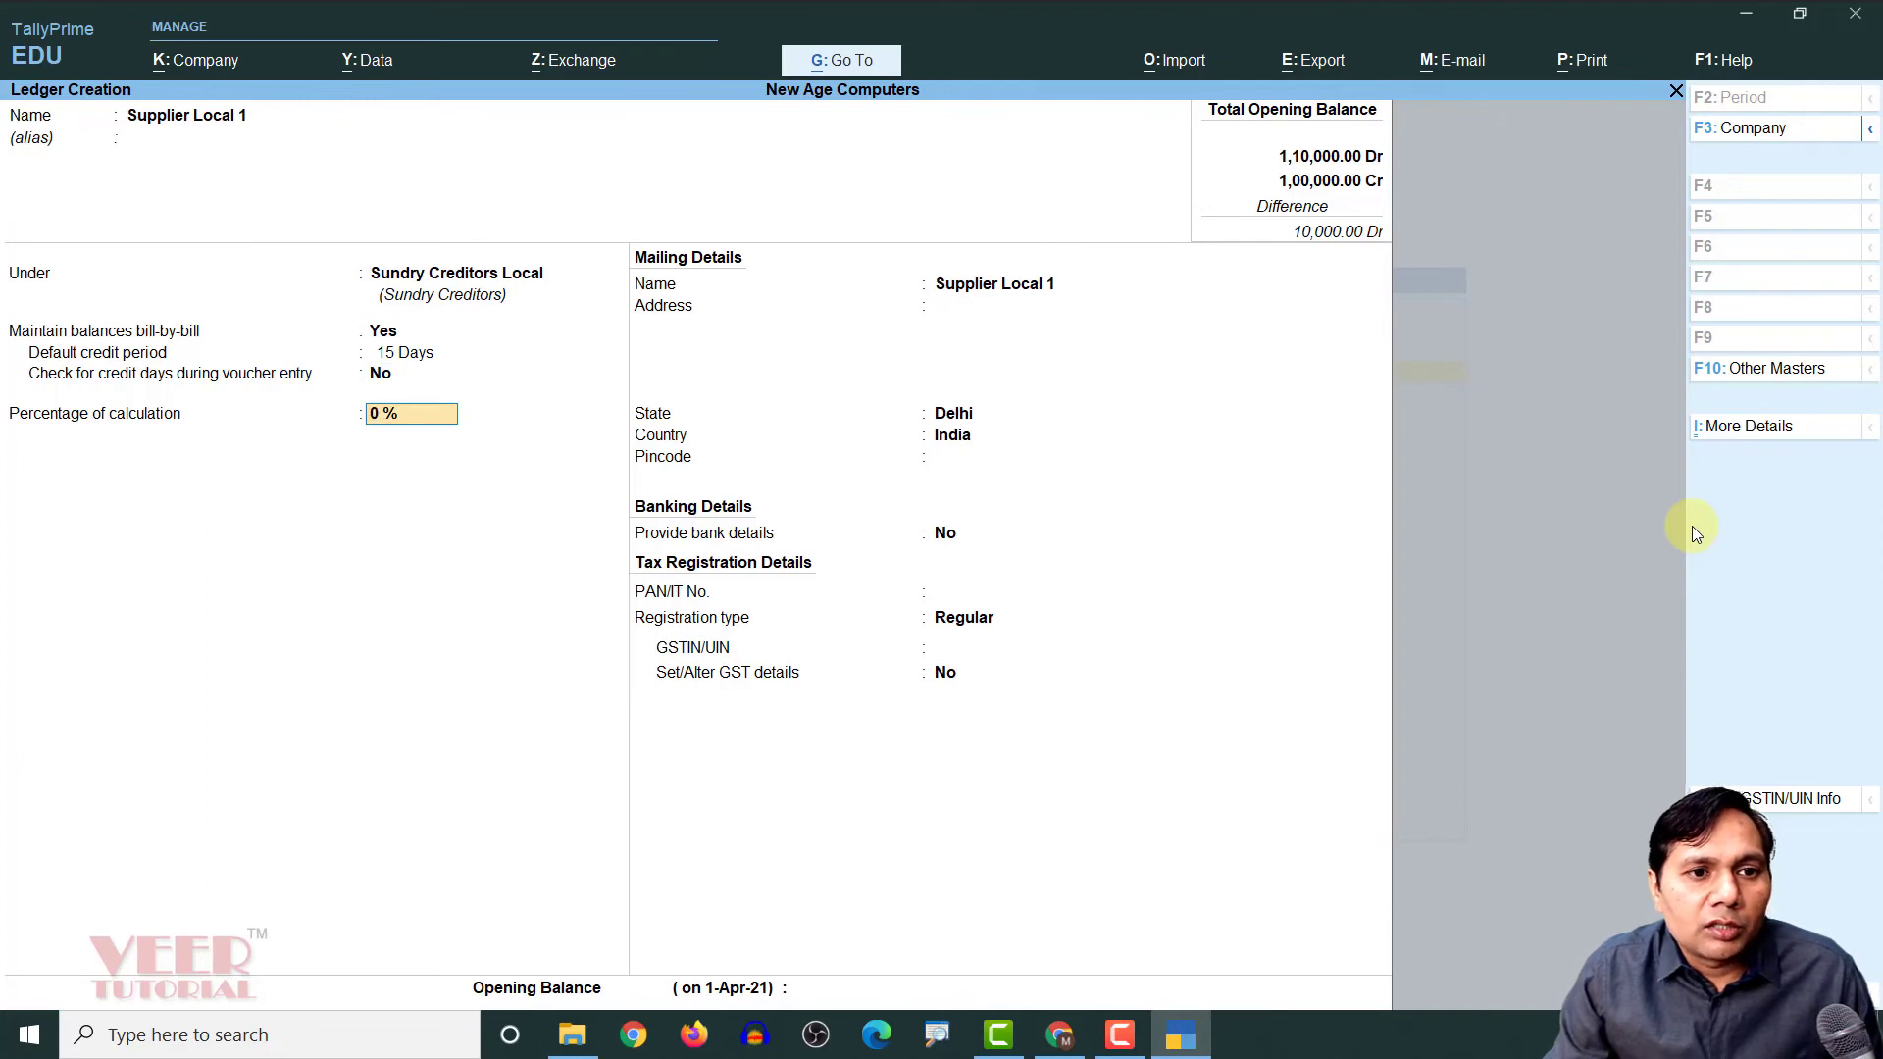
{"action": "key", "text": "Return"}
{"action": "key", "text": "Return"}
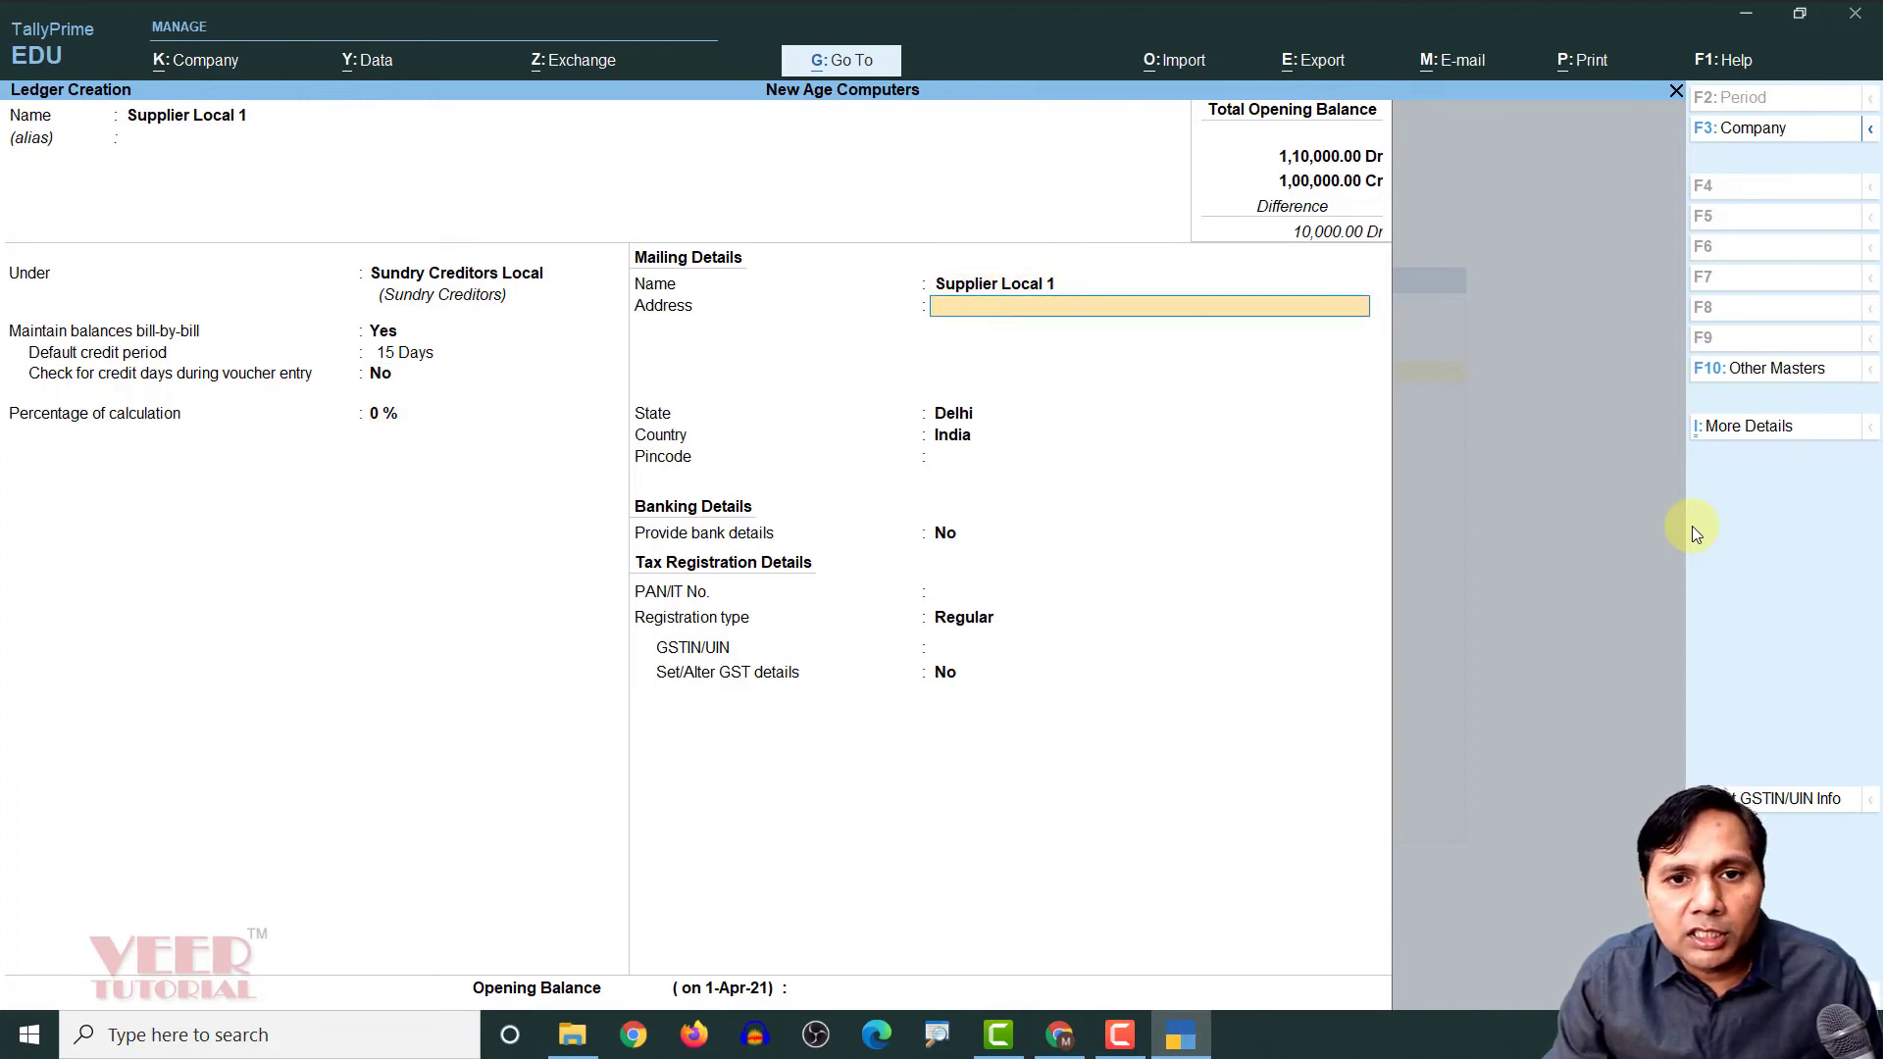
Fill in the supplier's two-line mailing address and pincode, keeping Delhi as the state and India as the country
{"action": "type", "text": "11345"}
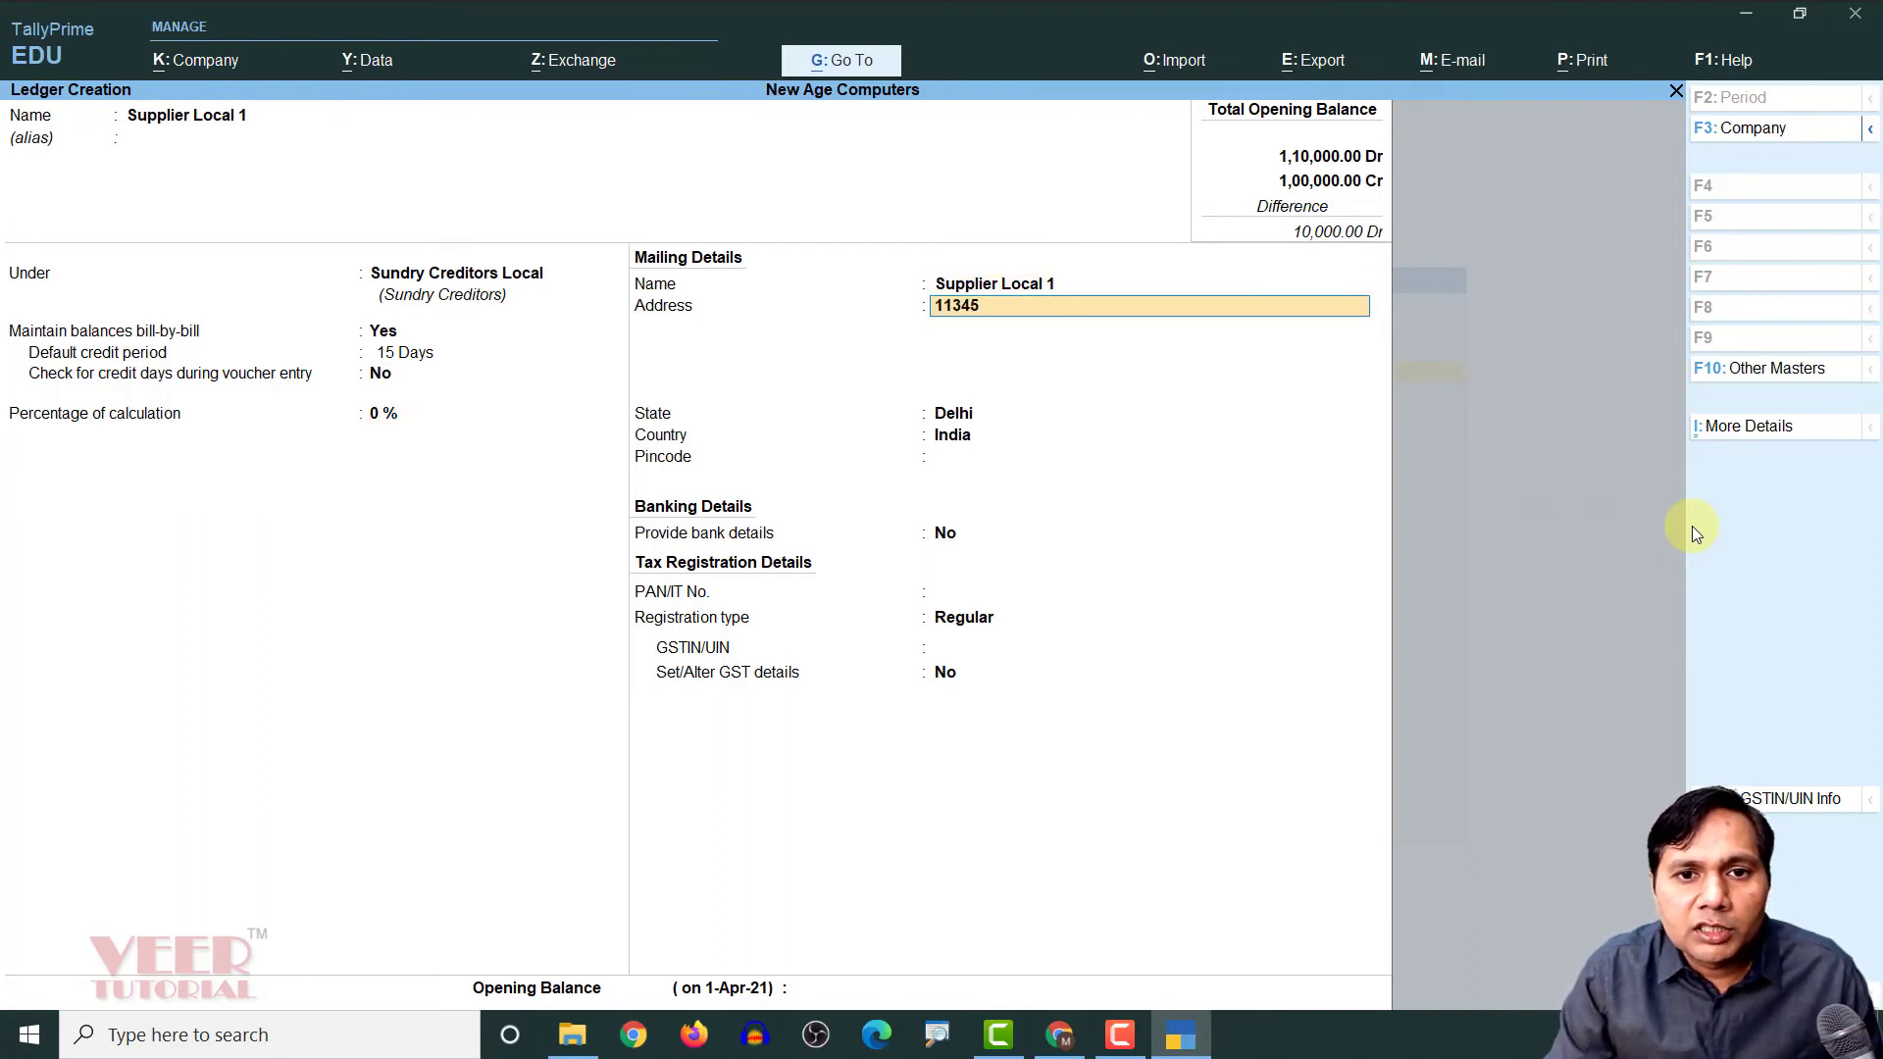
{"action": "key", "text": "Return"}
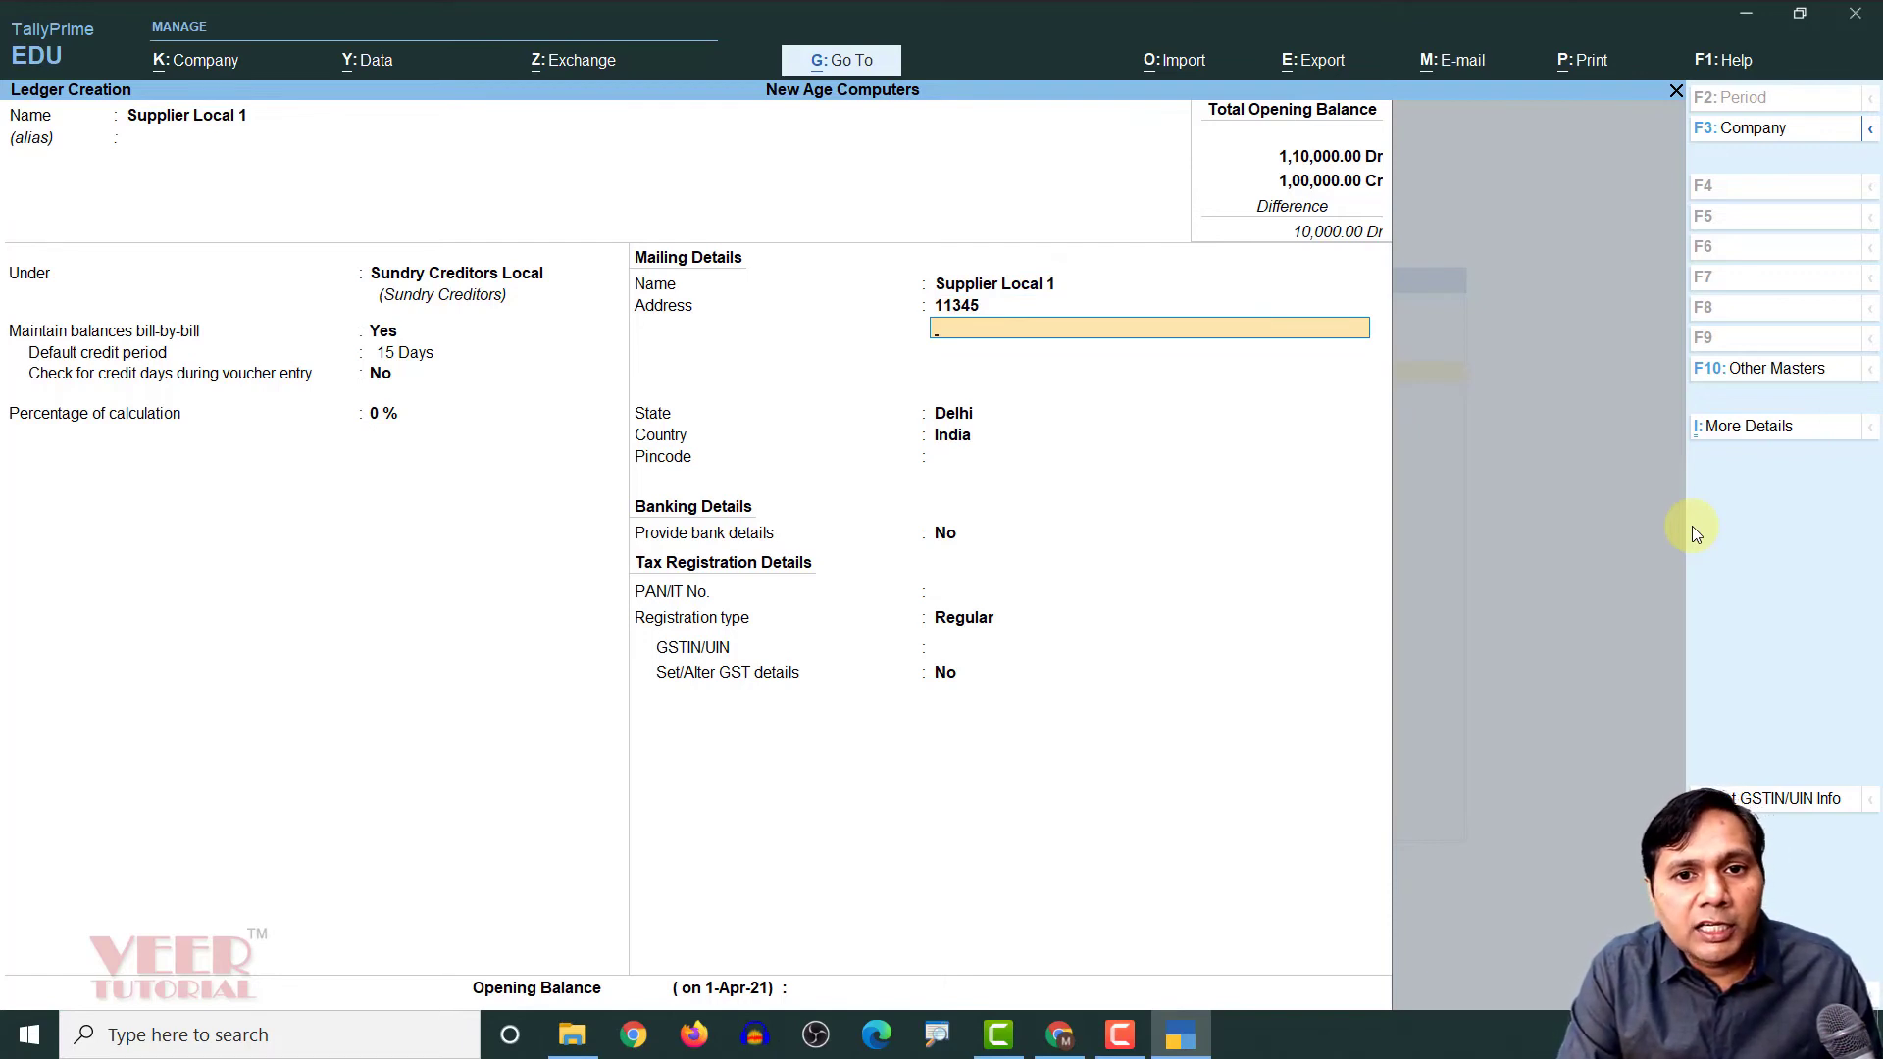
{"action": "type", "text": "South Ex"}
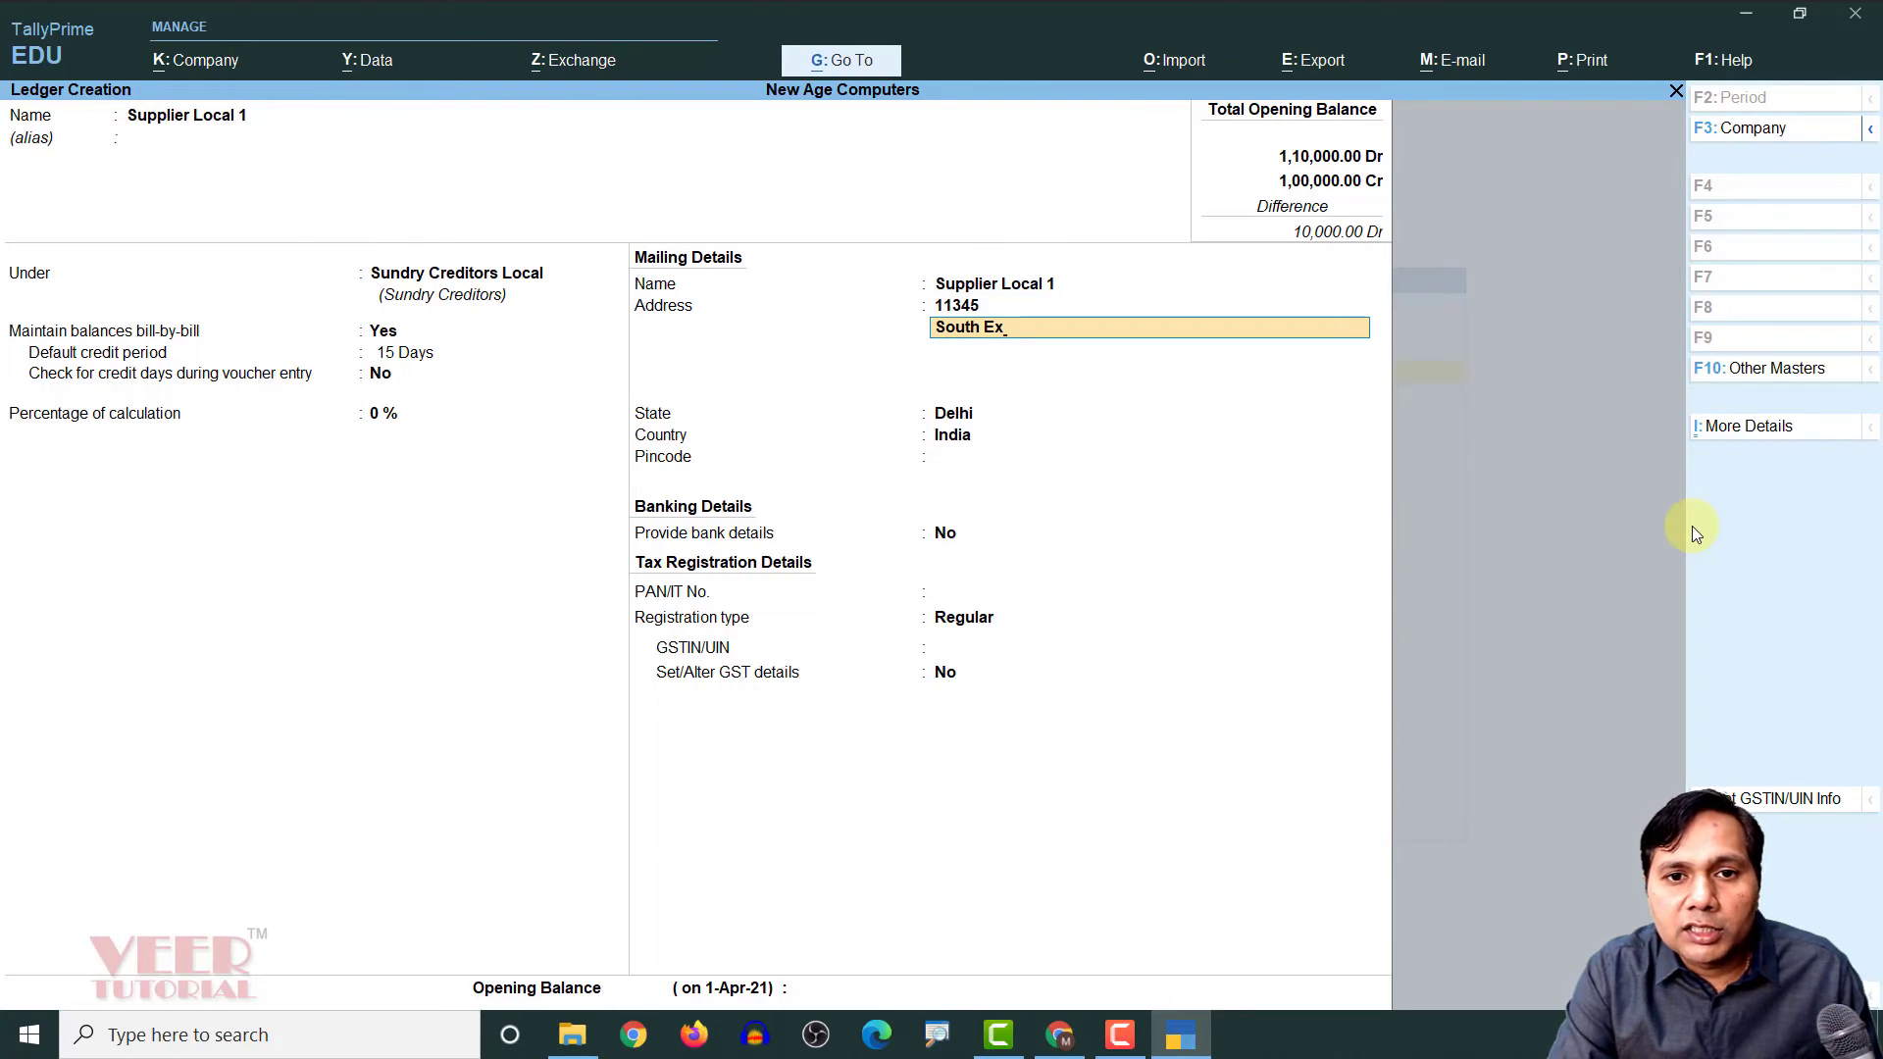
{"action": "key", "text": "Return"}
{"action": "key", "text": "Return"}
{"action": "key", "text": "Return"}
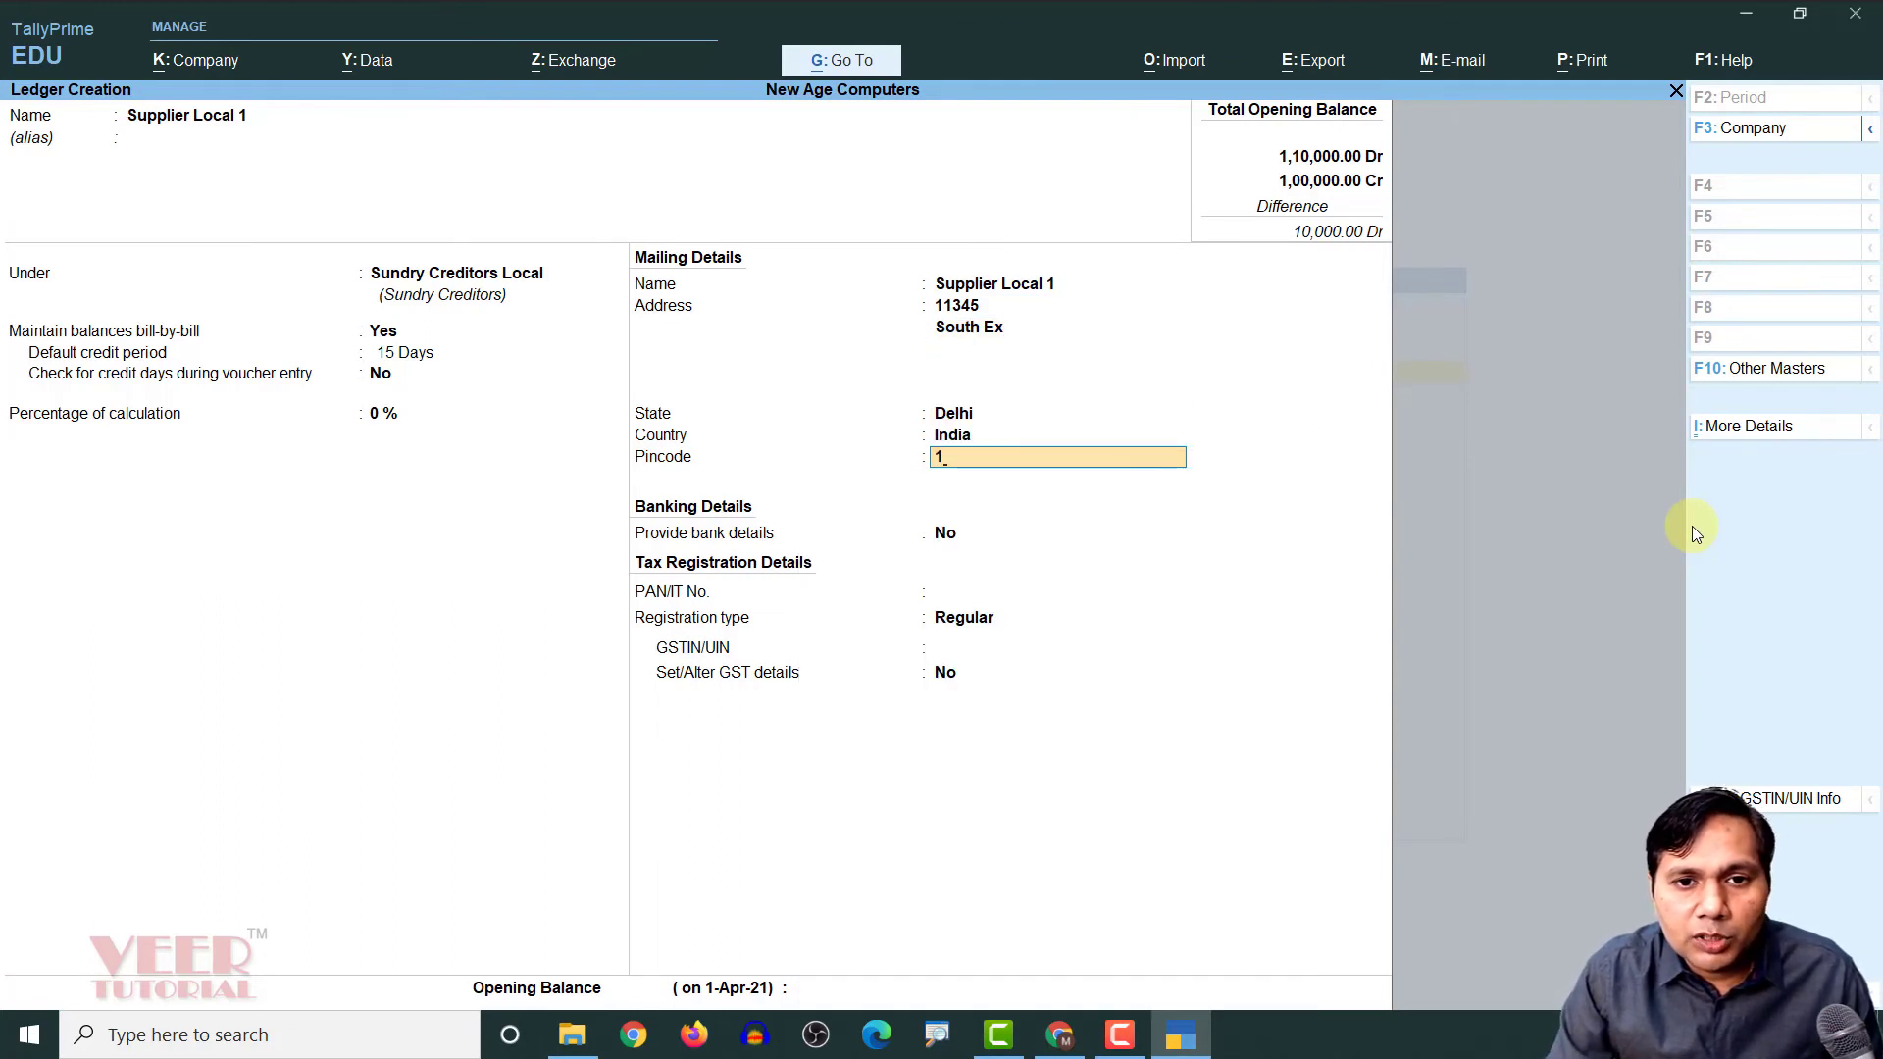
{"action": "type", "text": "110011"}
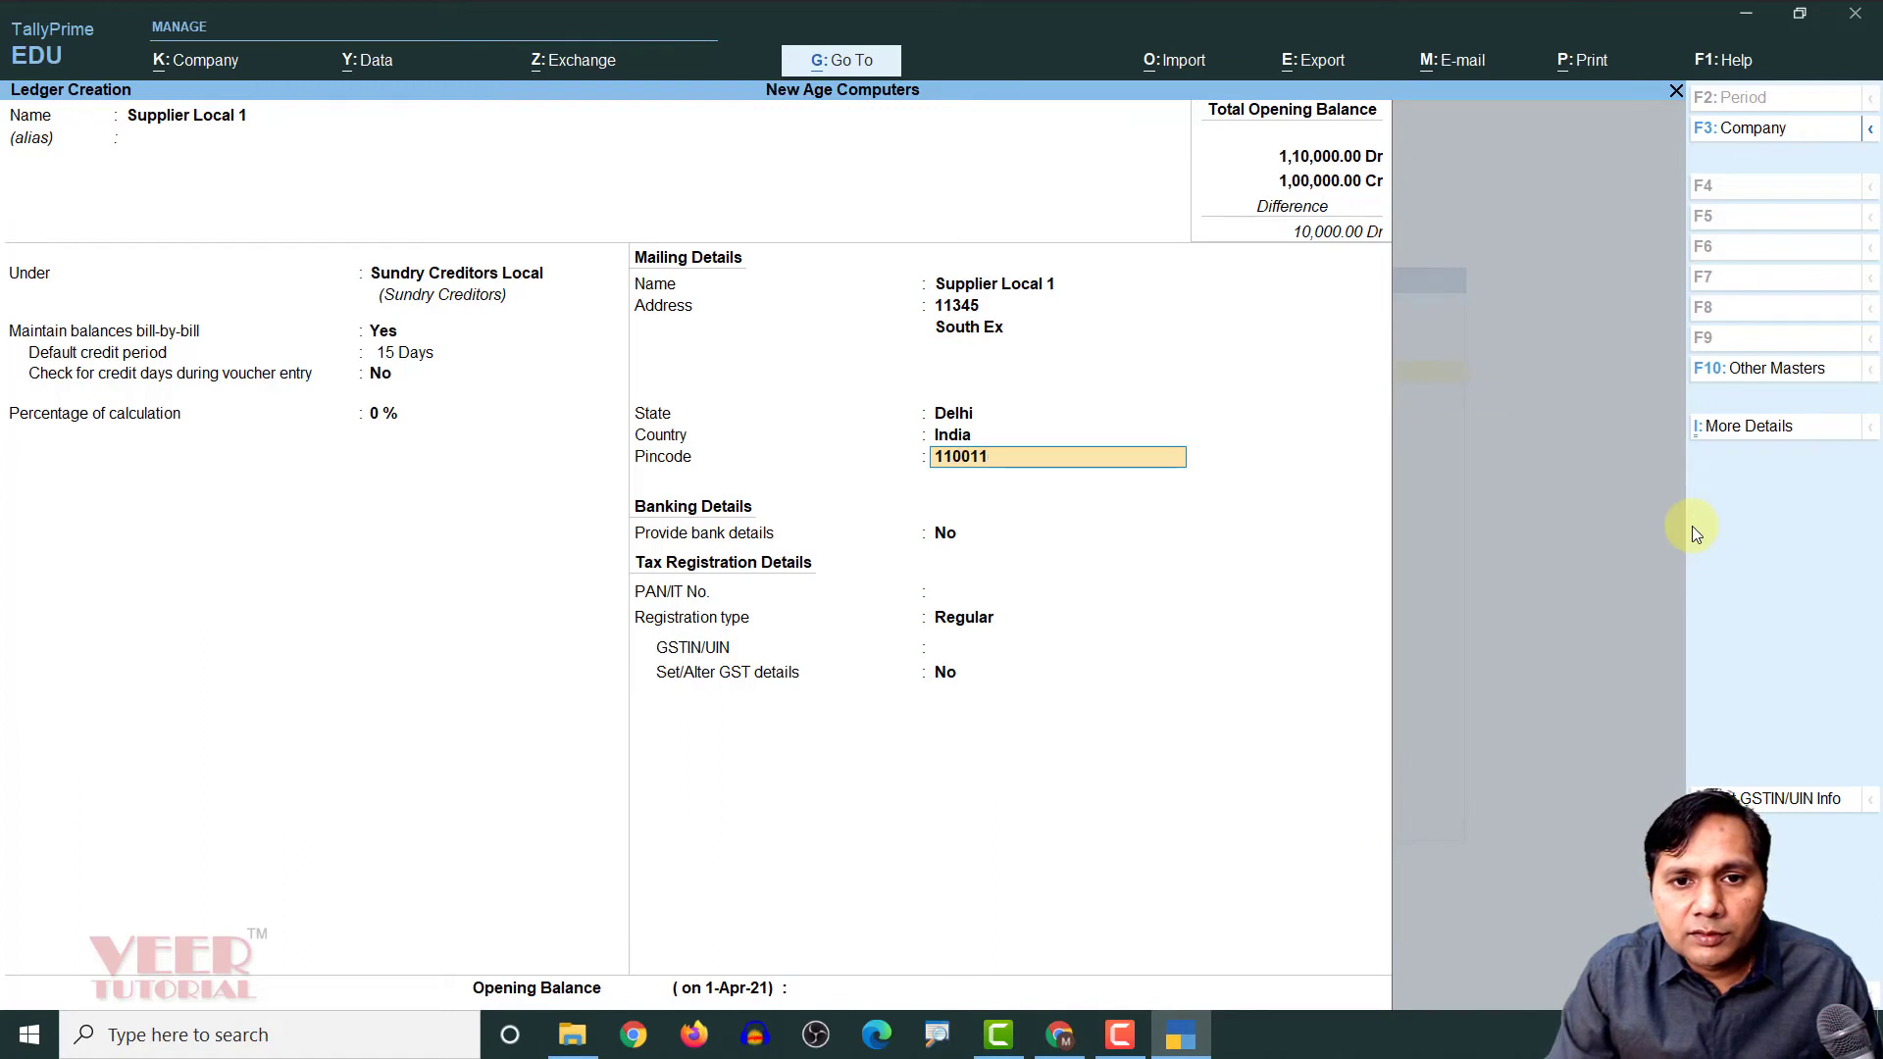
{"action": "key", "text": "Return"}
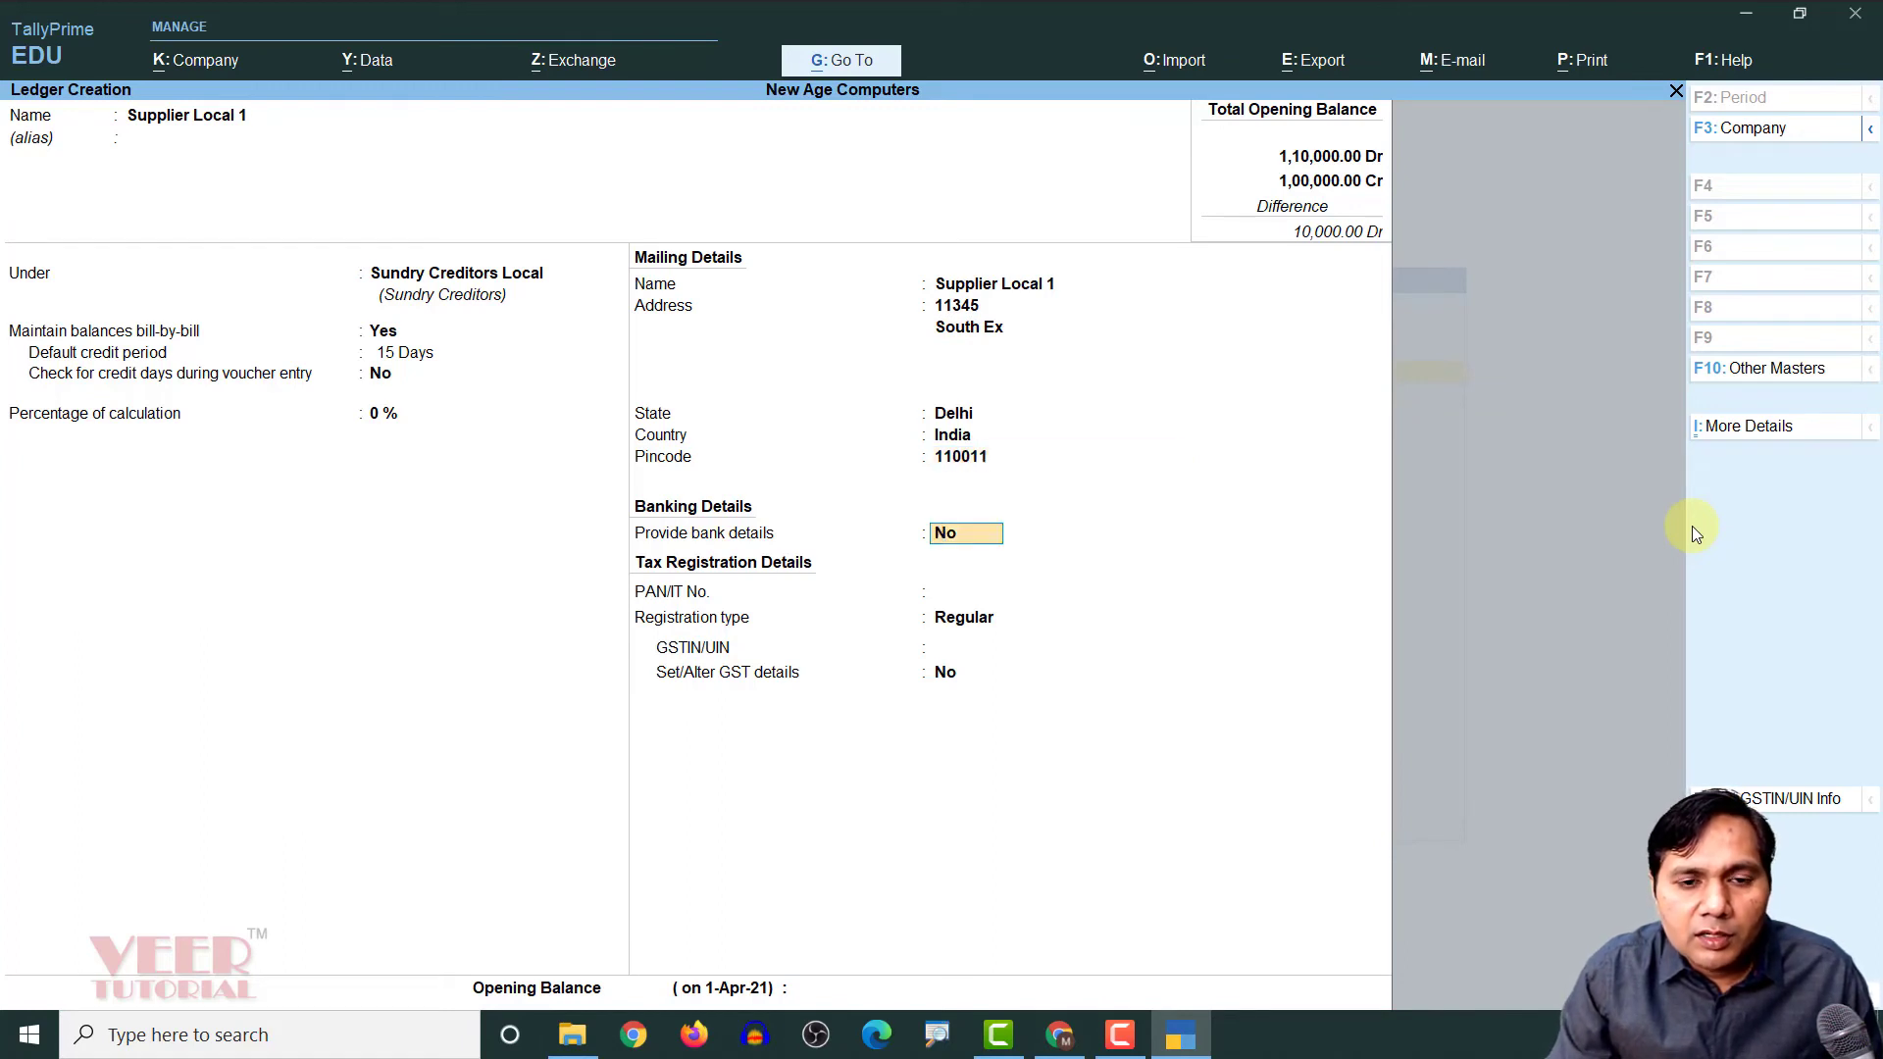
Skip bank details, enter the supplier's PAN and GSTIN with Regular registration, and leave Set/Alter GST details at No
{"action": "key", "text": "Return"}
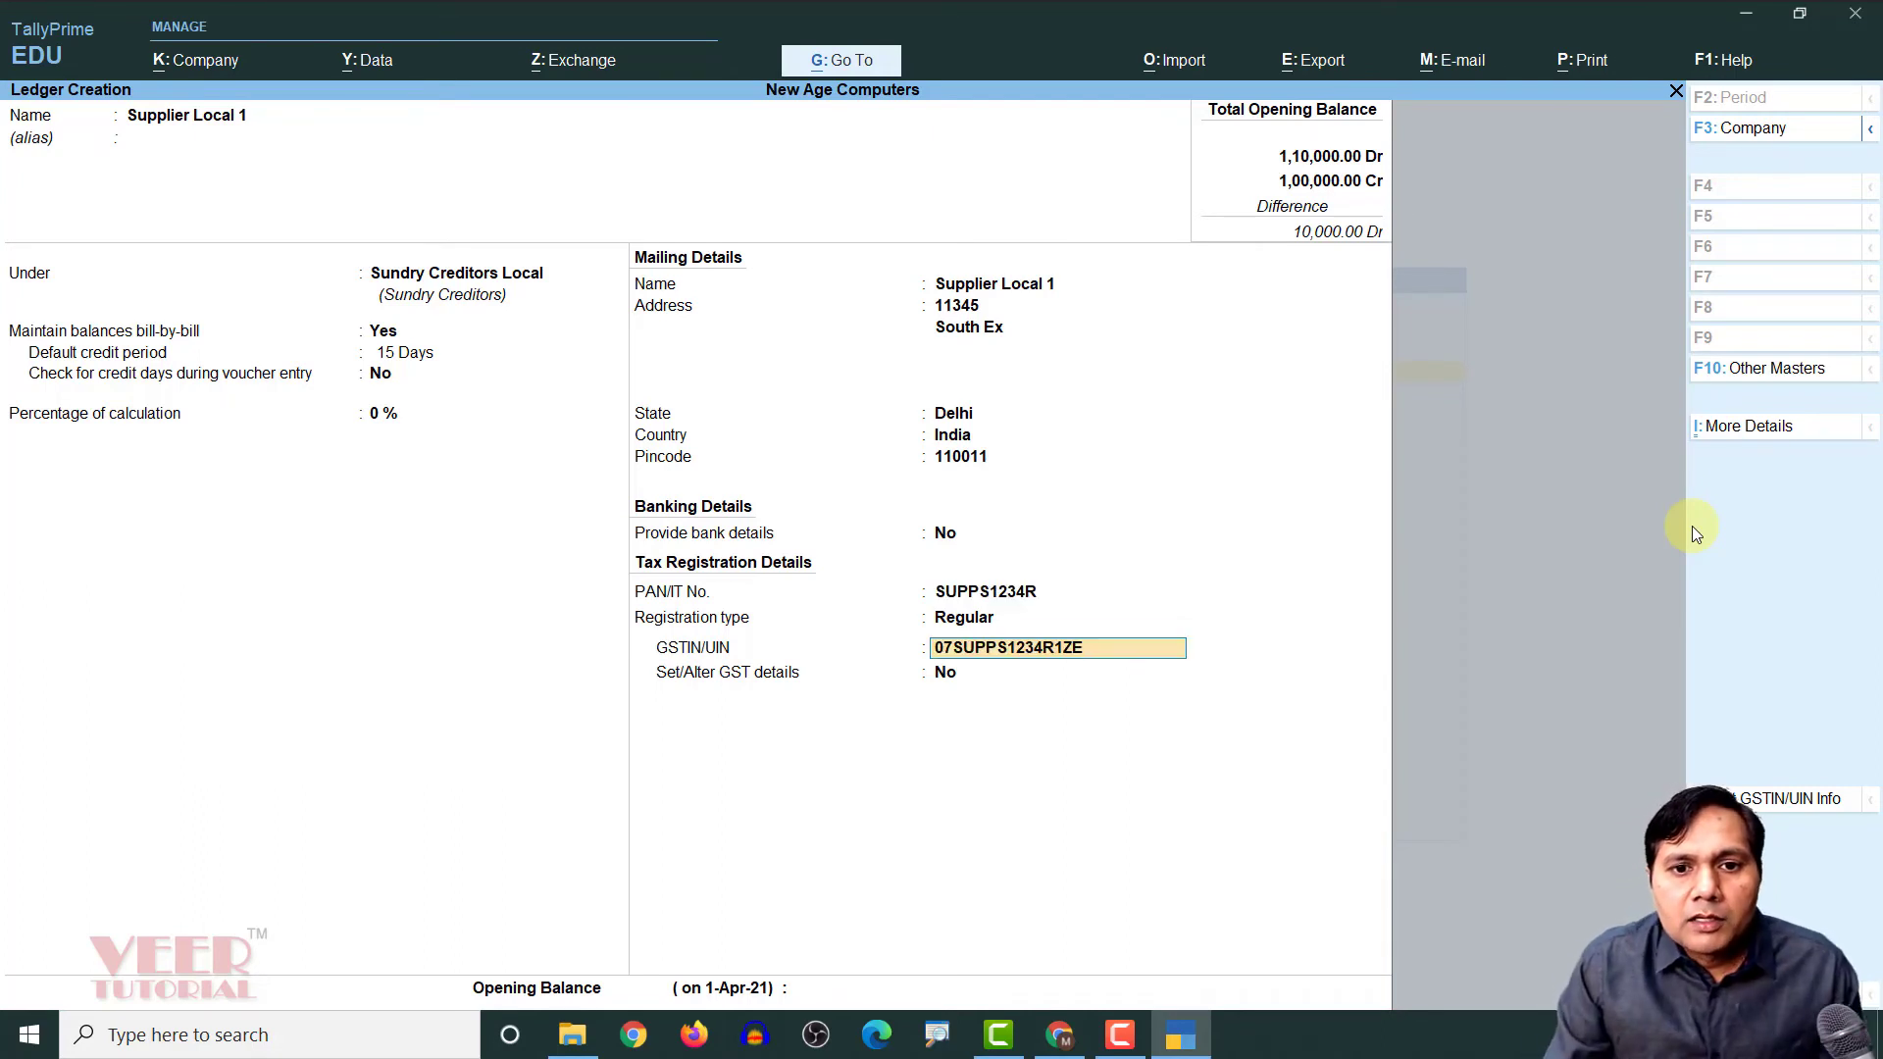
{"action": "key", "text": "Return"}
{"action": "key", "text": "Return"}
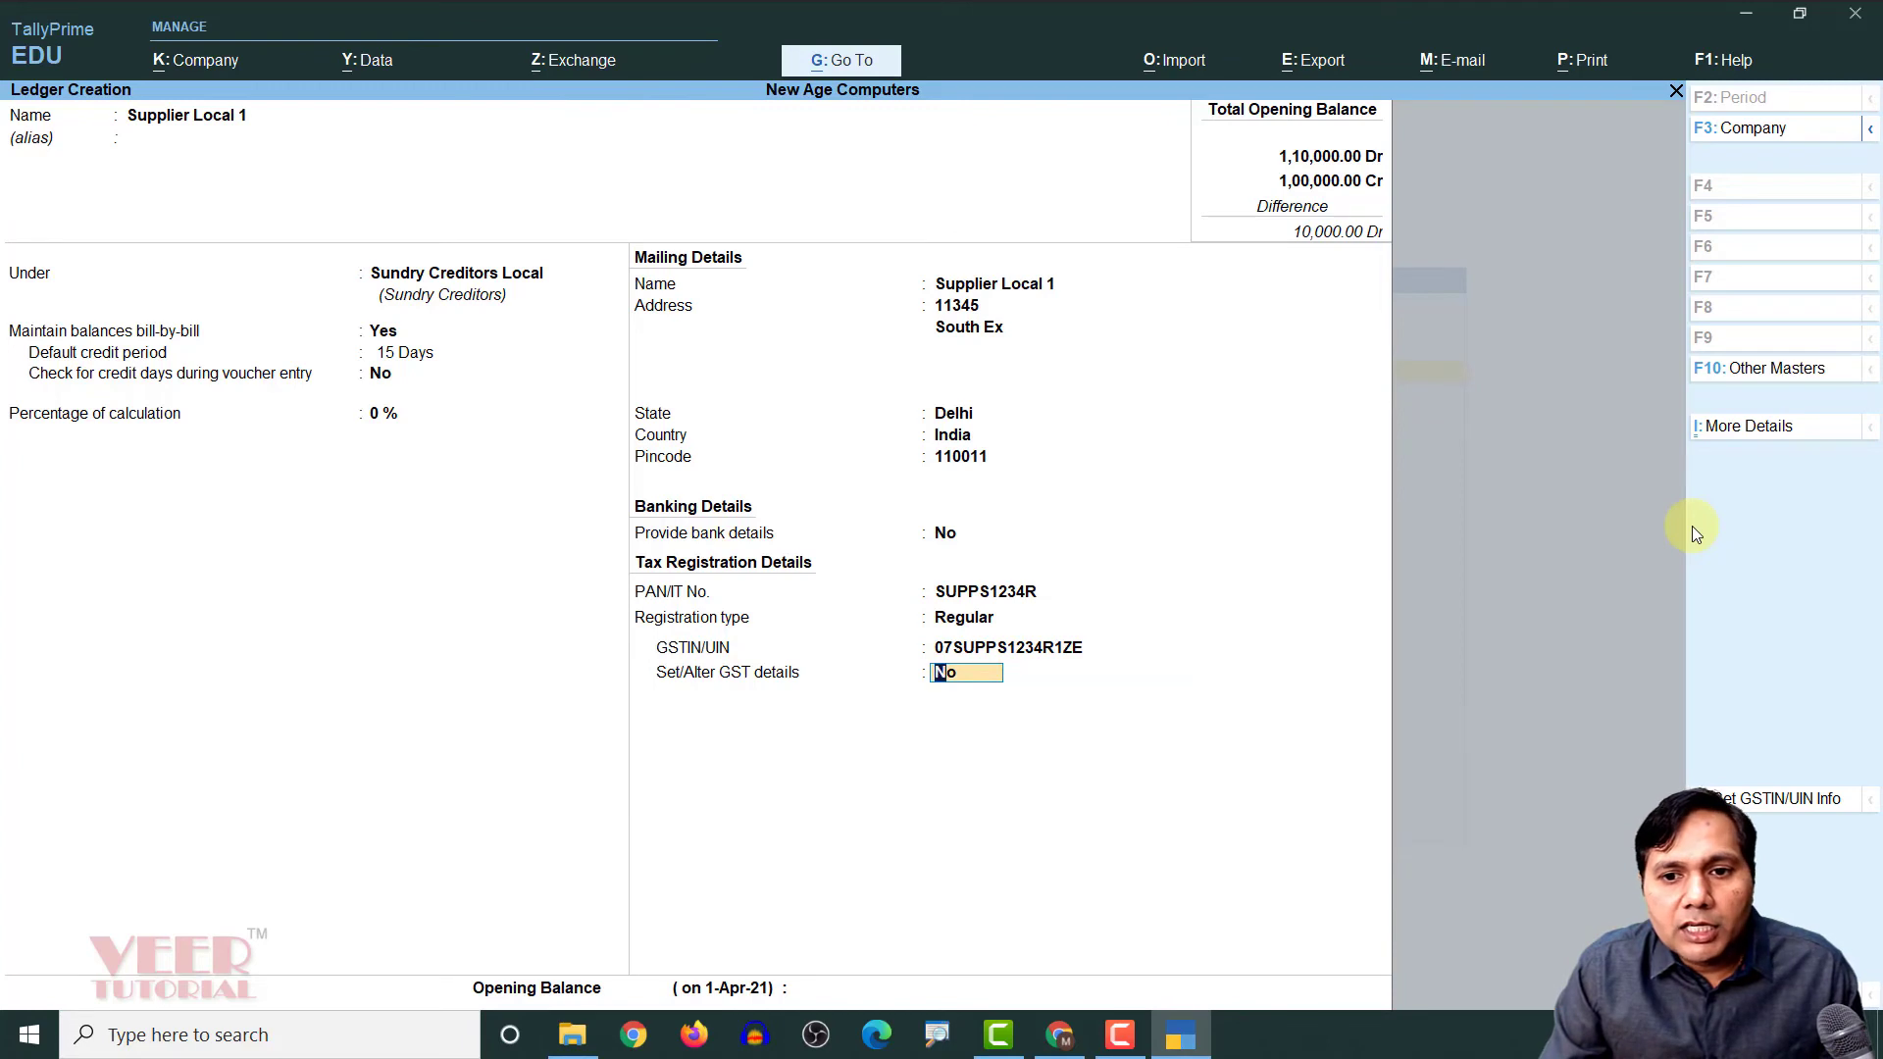
{"action": "key", "text": "Return"}
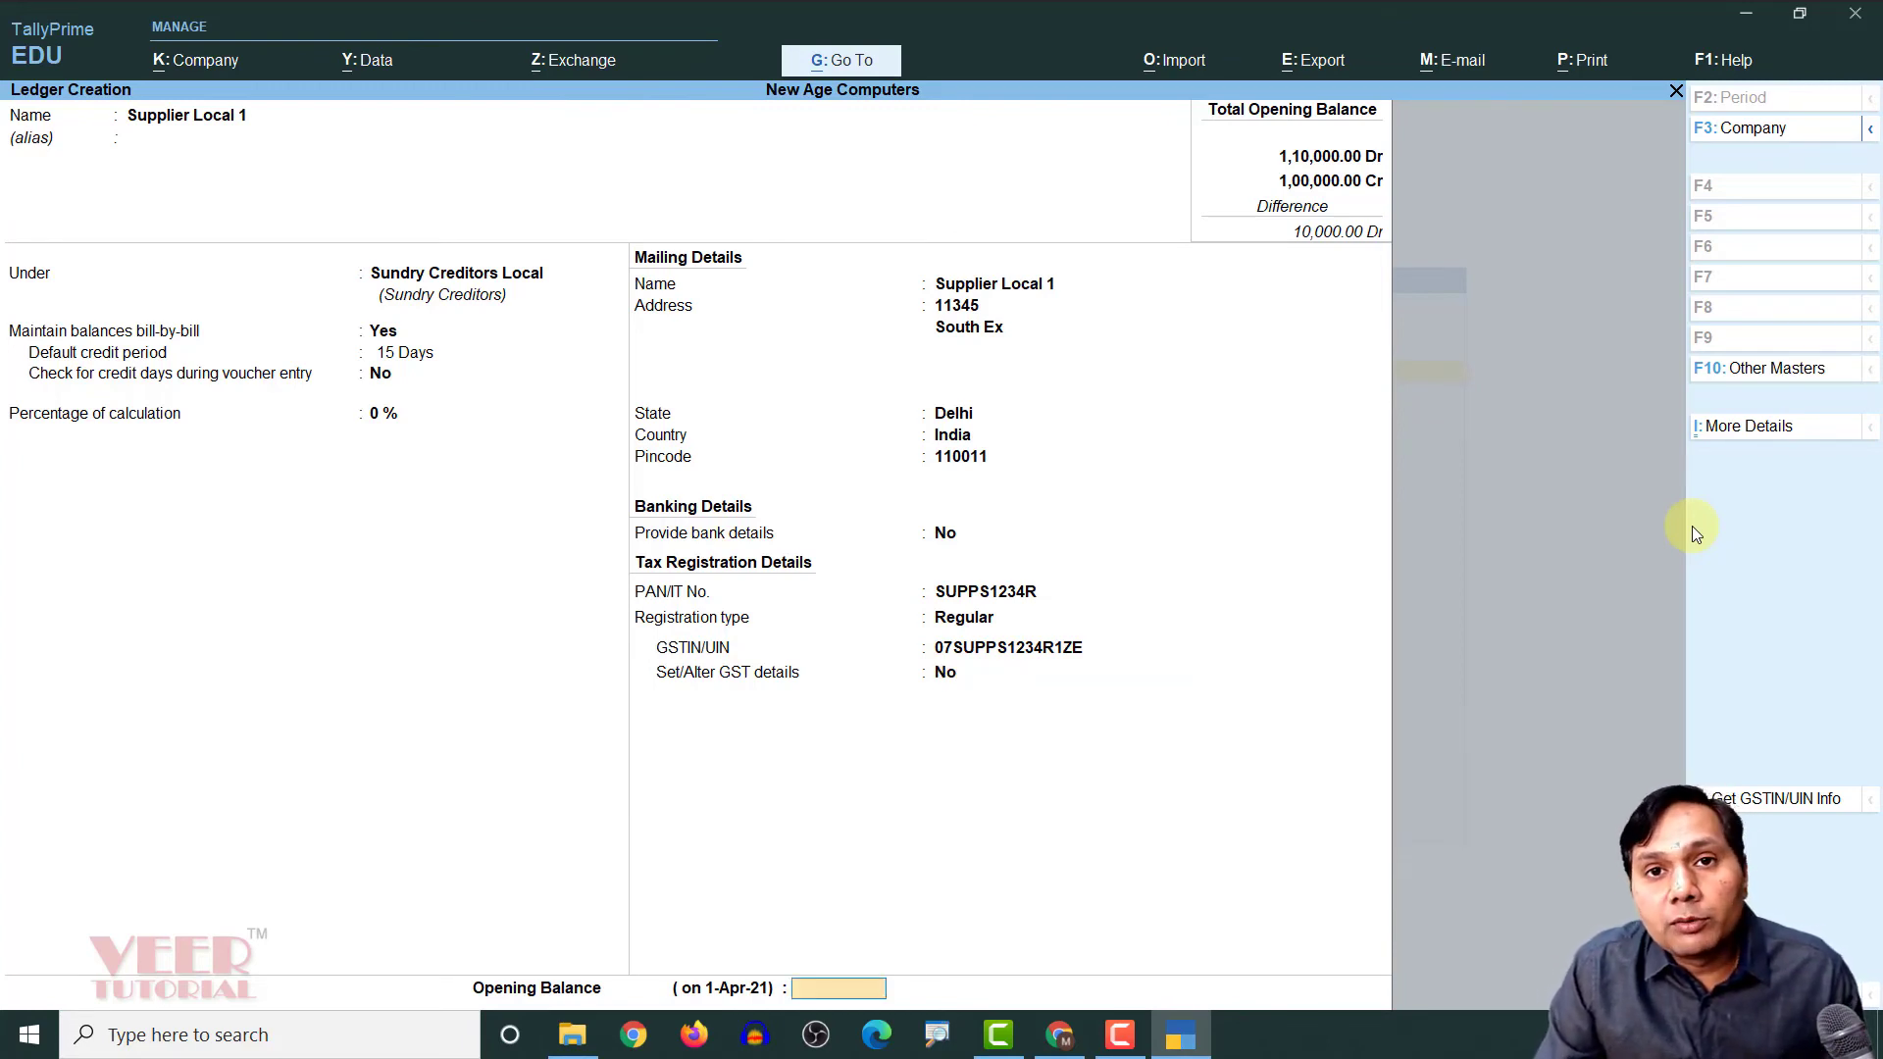
Set the opening balance of Supplier Local 1 to 15,000 Cr
{"action": "type", "text": "15,000"}
{"action": "key", "text": "Return"}
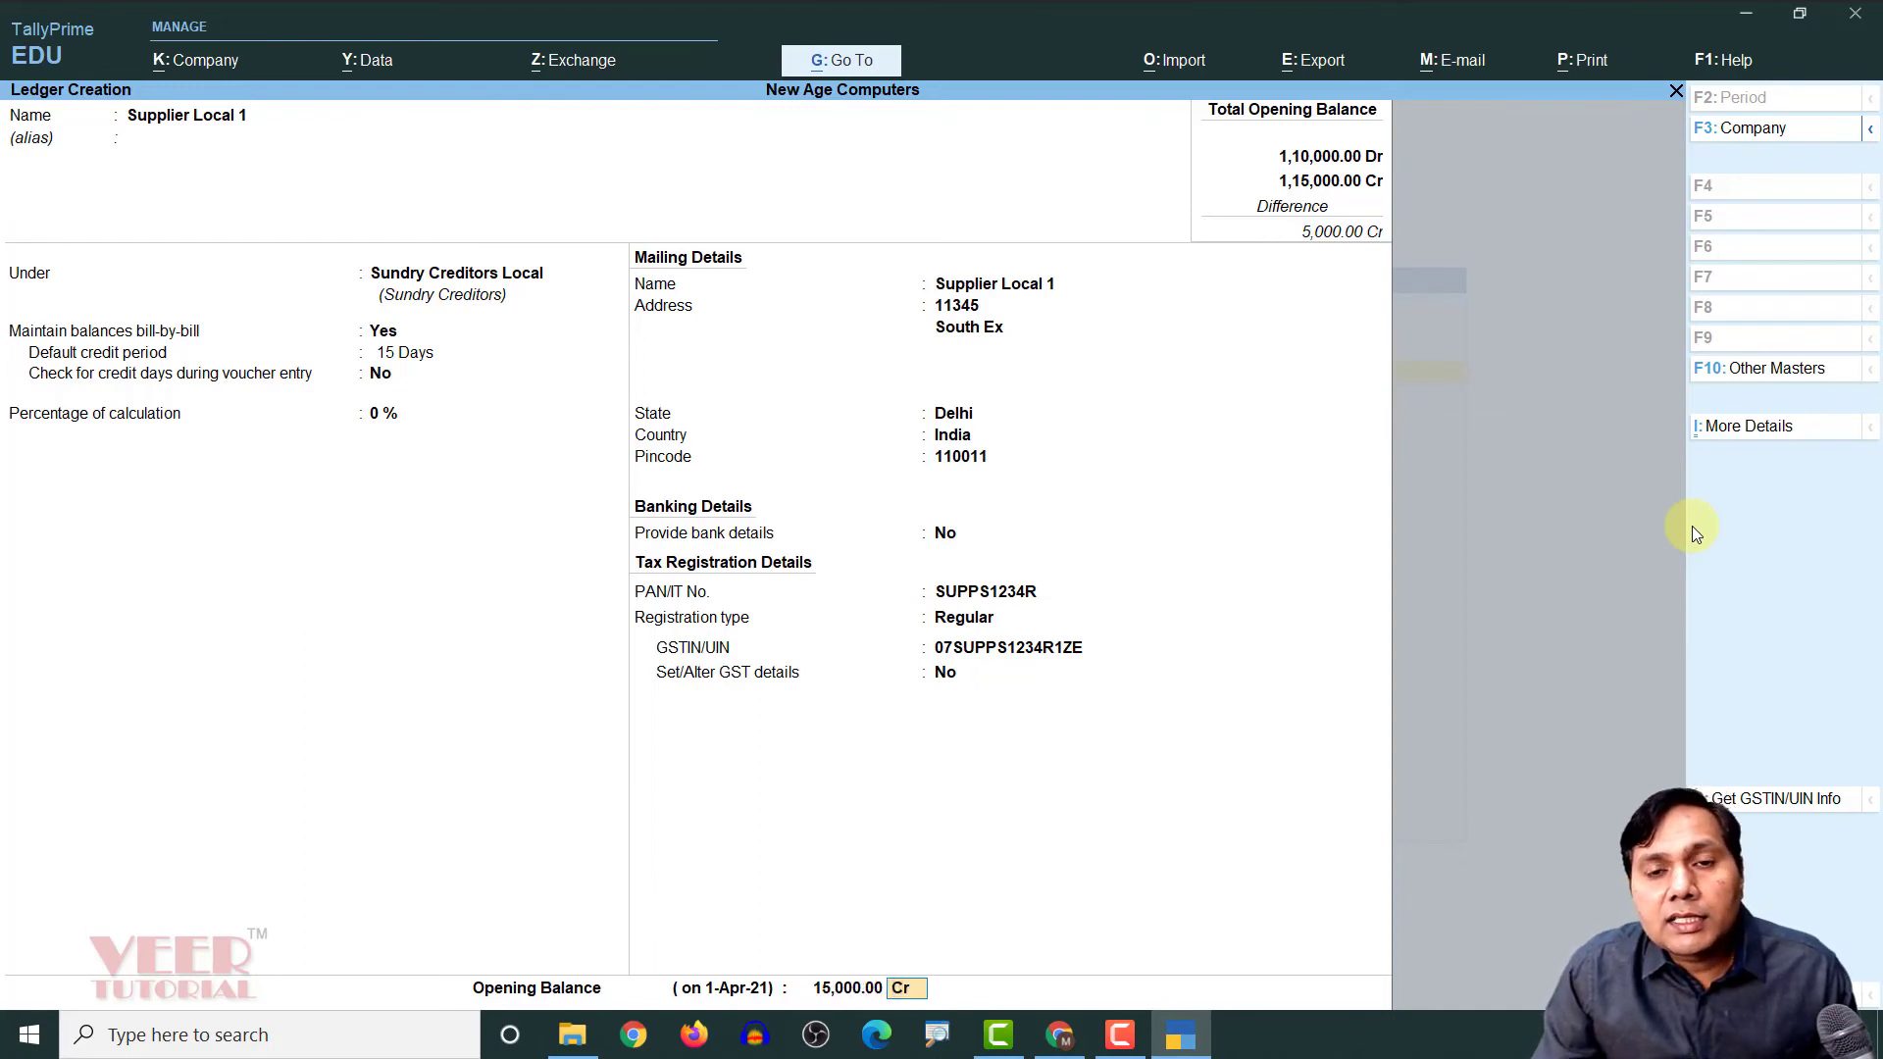
{"action": "key", "text": "Return"}
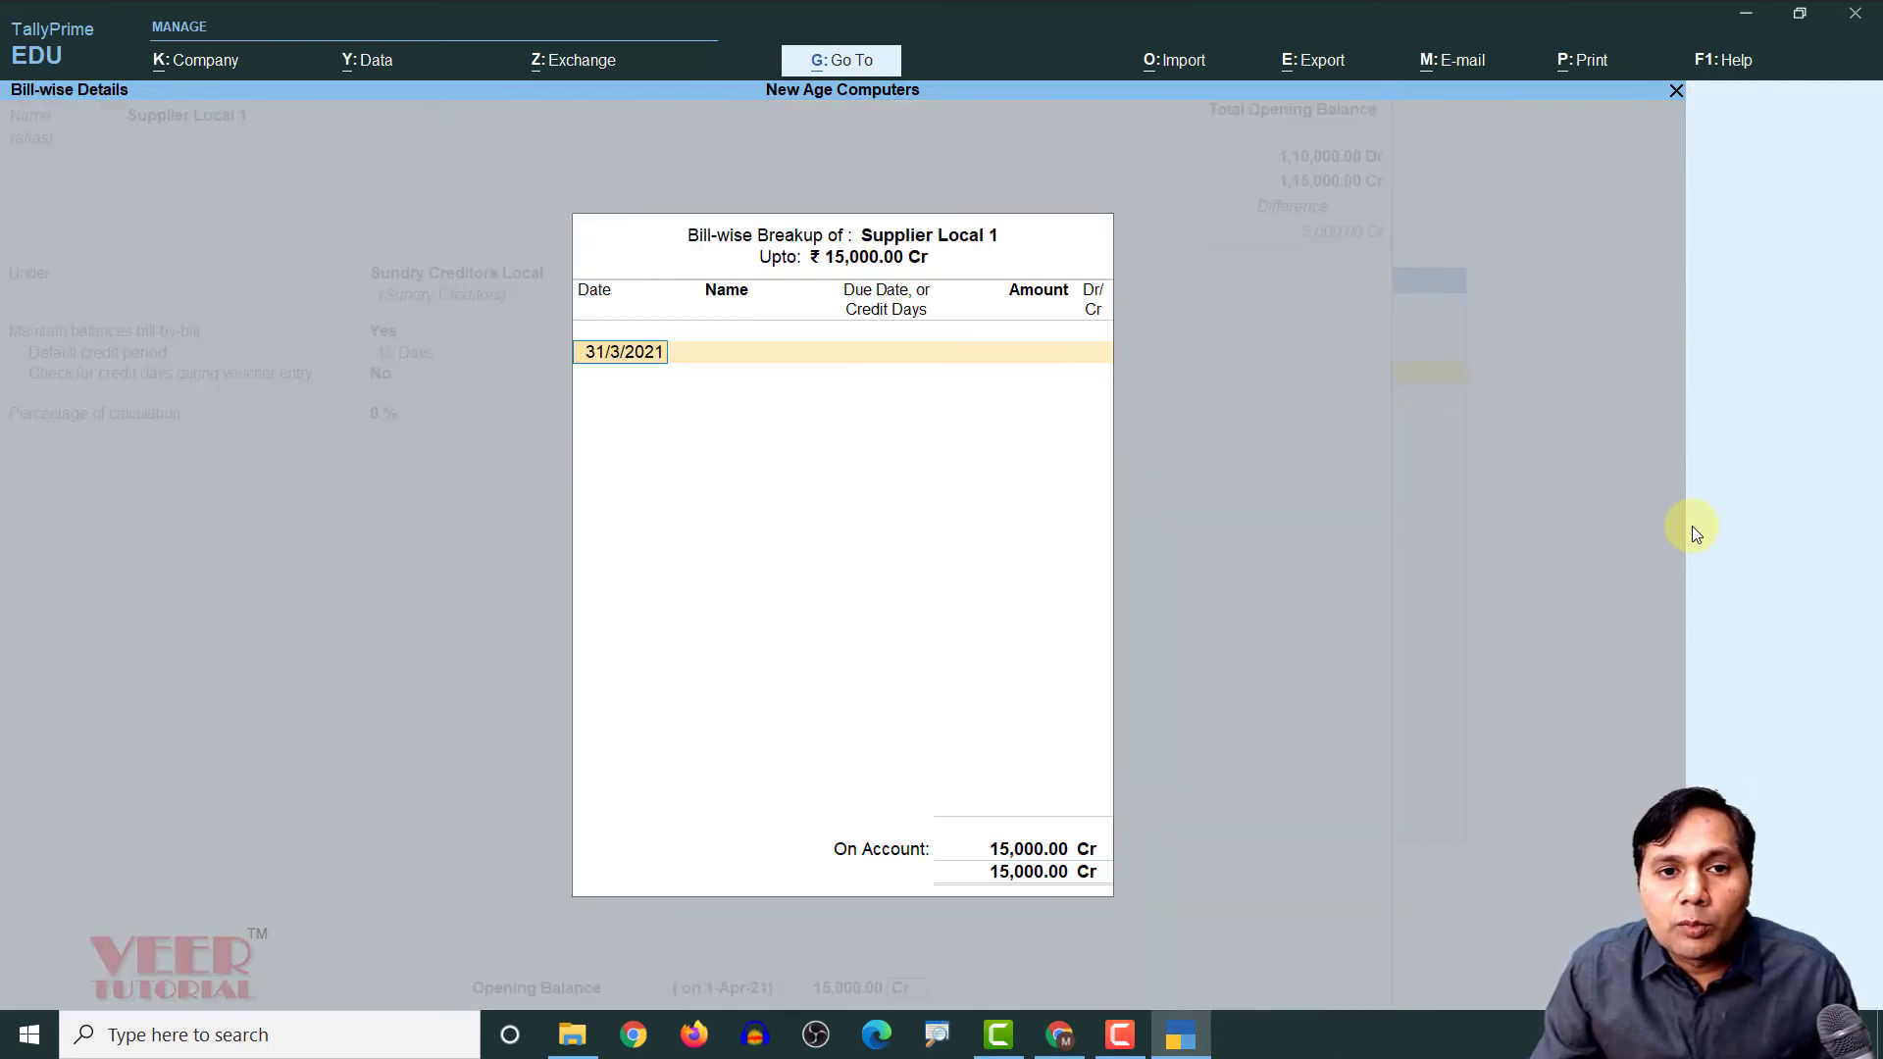
Add bill 1 to the bill-wise breakup, dated 31/3/2021 and due 31-Mar-21, for 7,000 Cr
{"action": "key", "text": "Return"}
{"action": "type", "text": "1"}
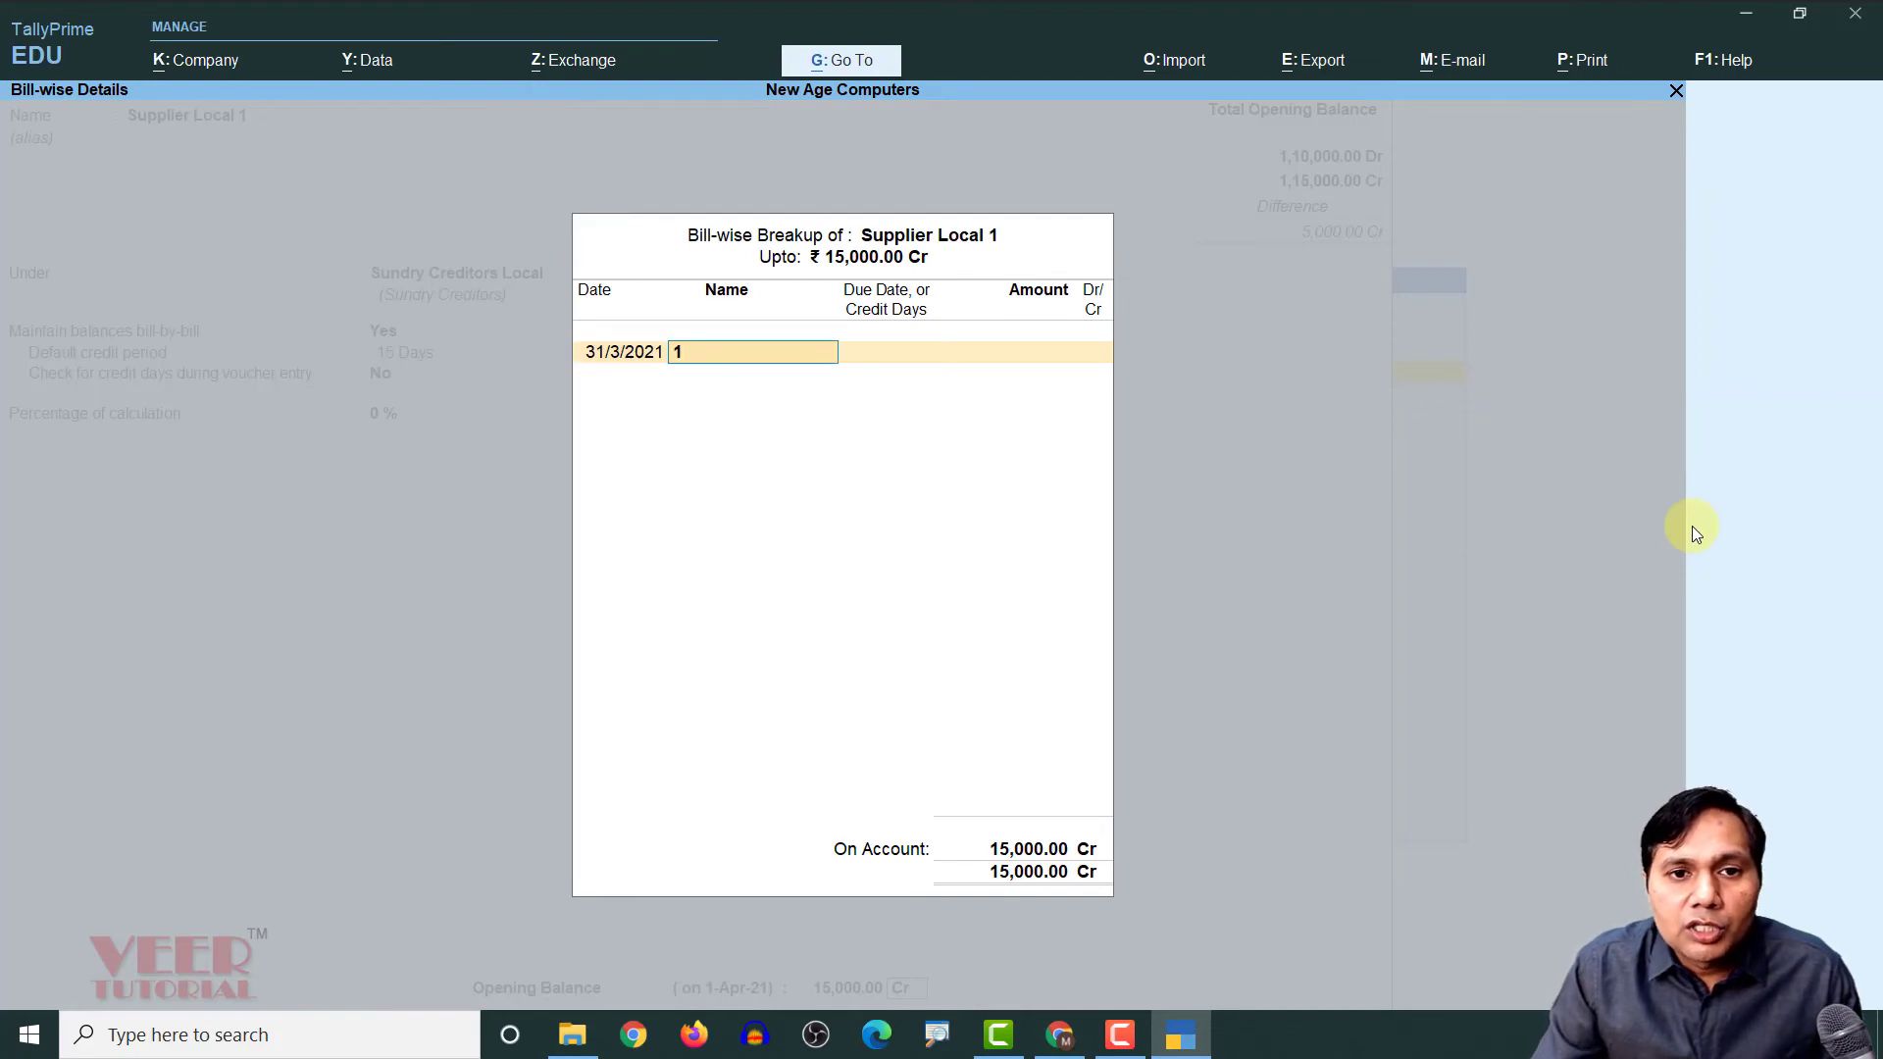
{"action": "key", "text": "Return"}
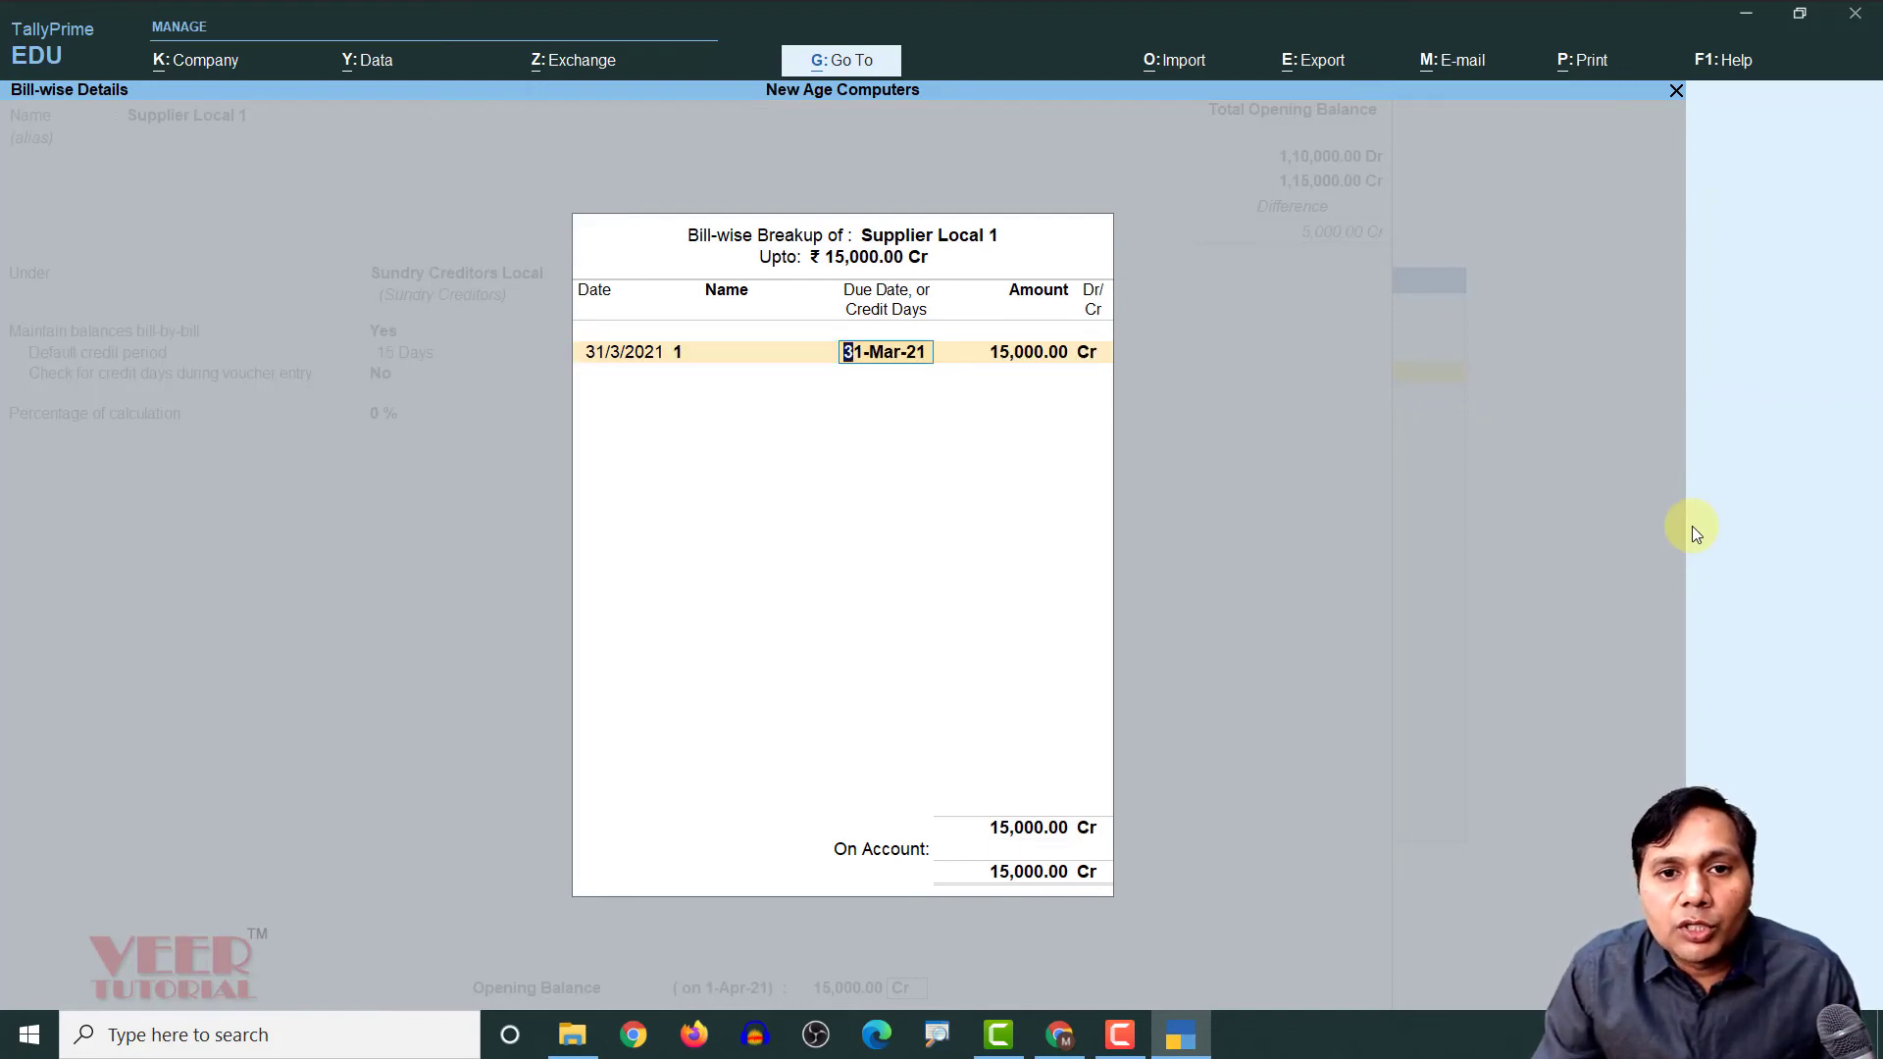
{"action": "key", "text": "Return"}
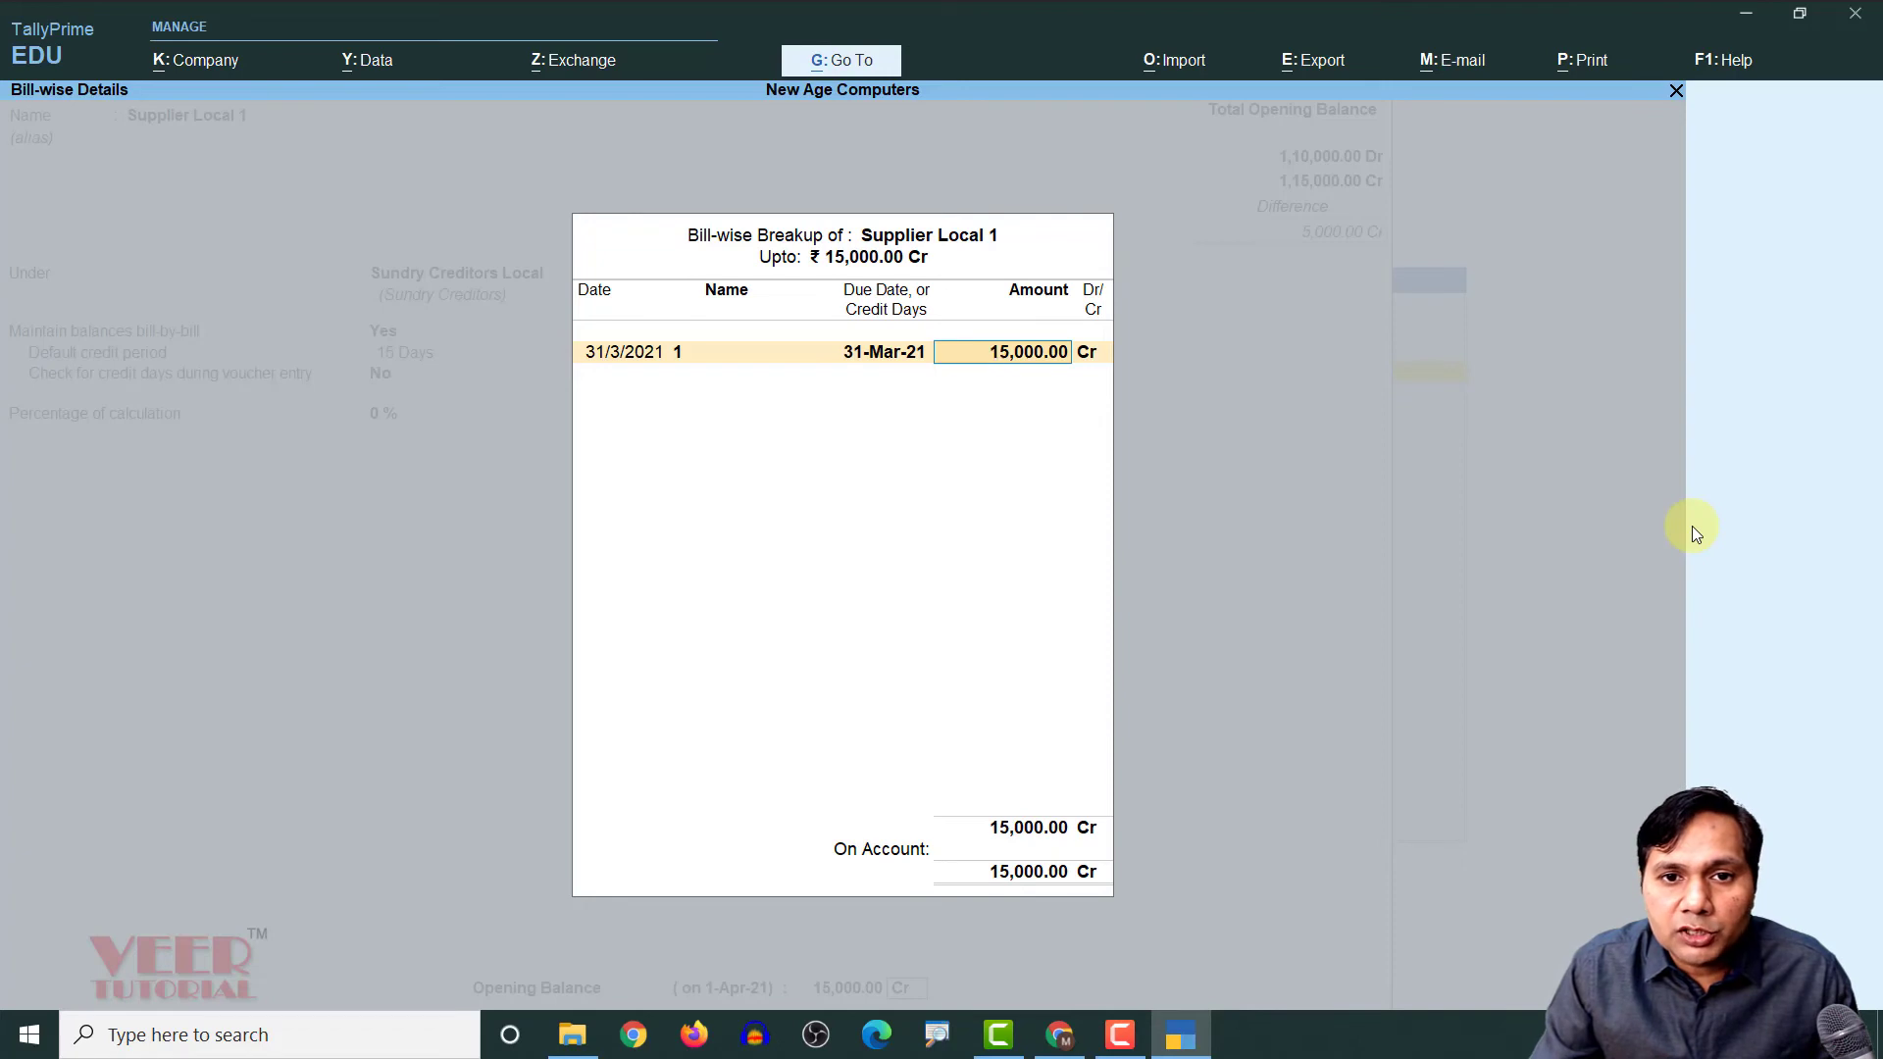
{"action": "type", "text": "70000"}
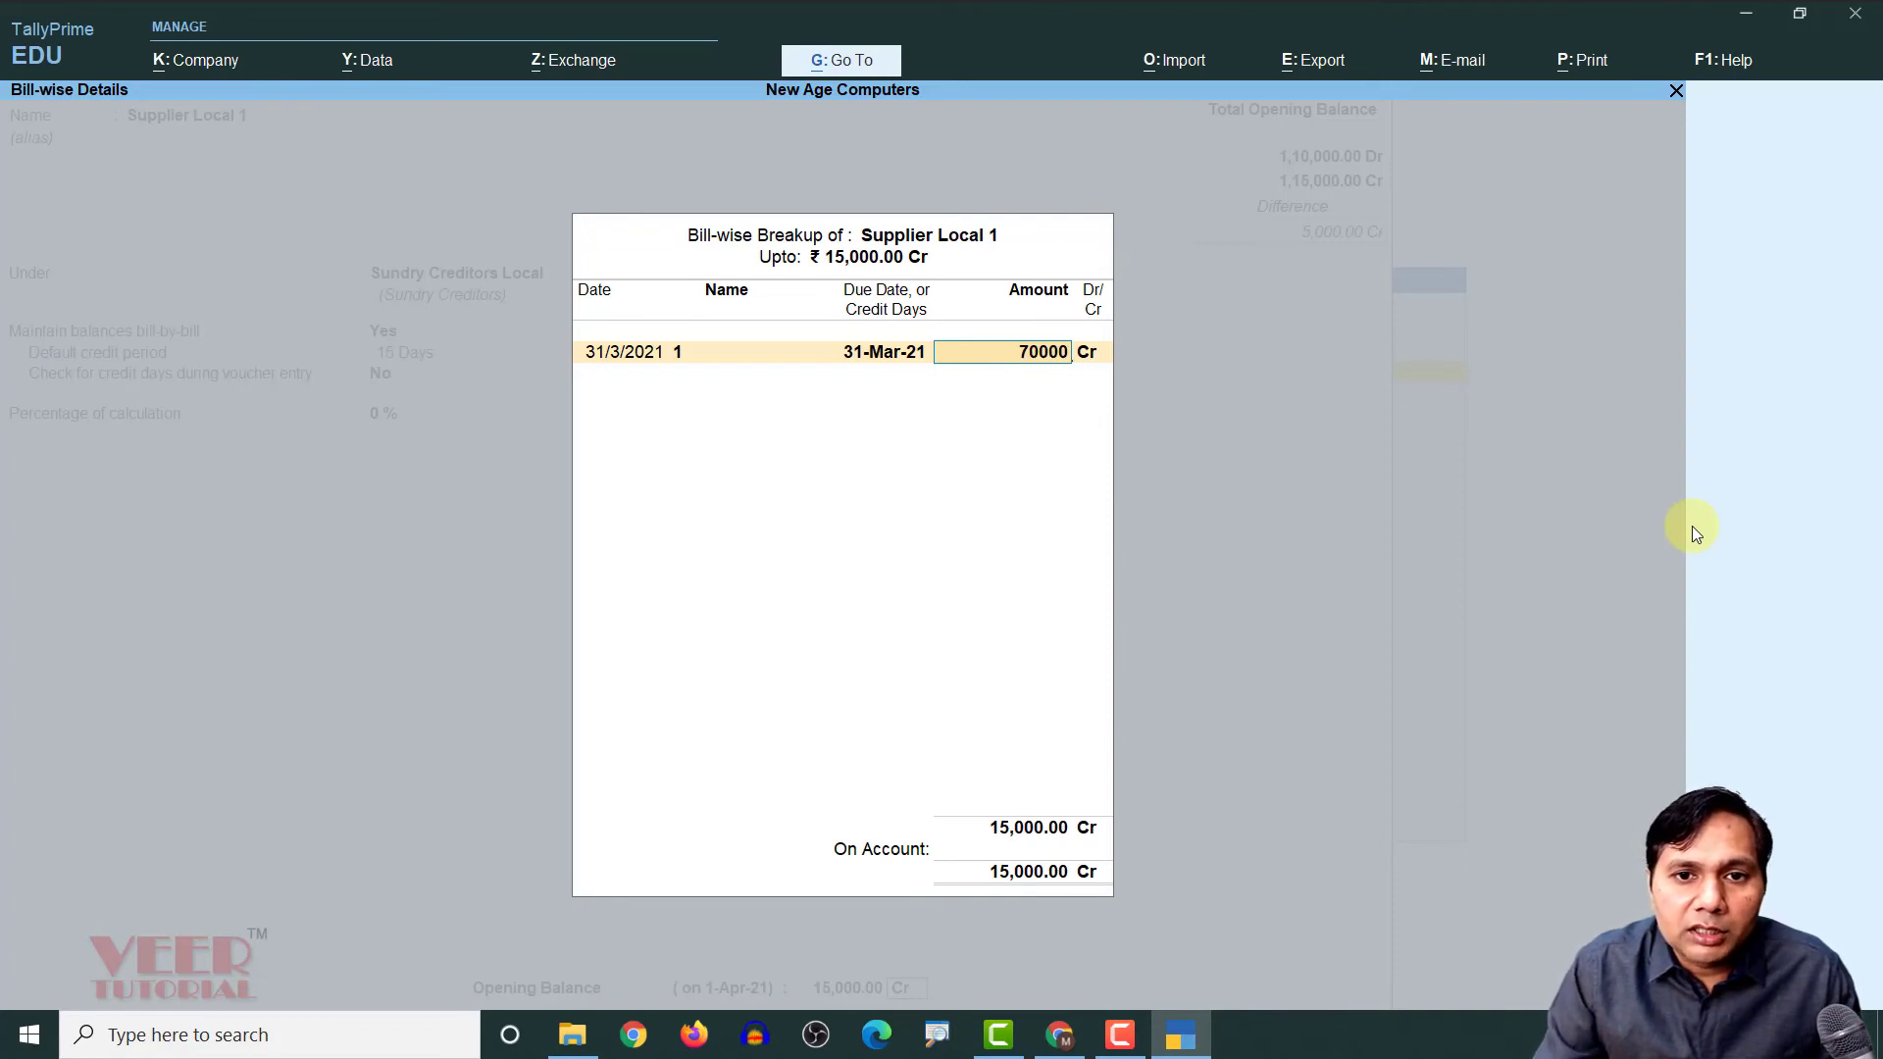
{"action": "key", "text": "Return"}
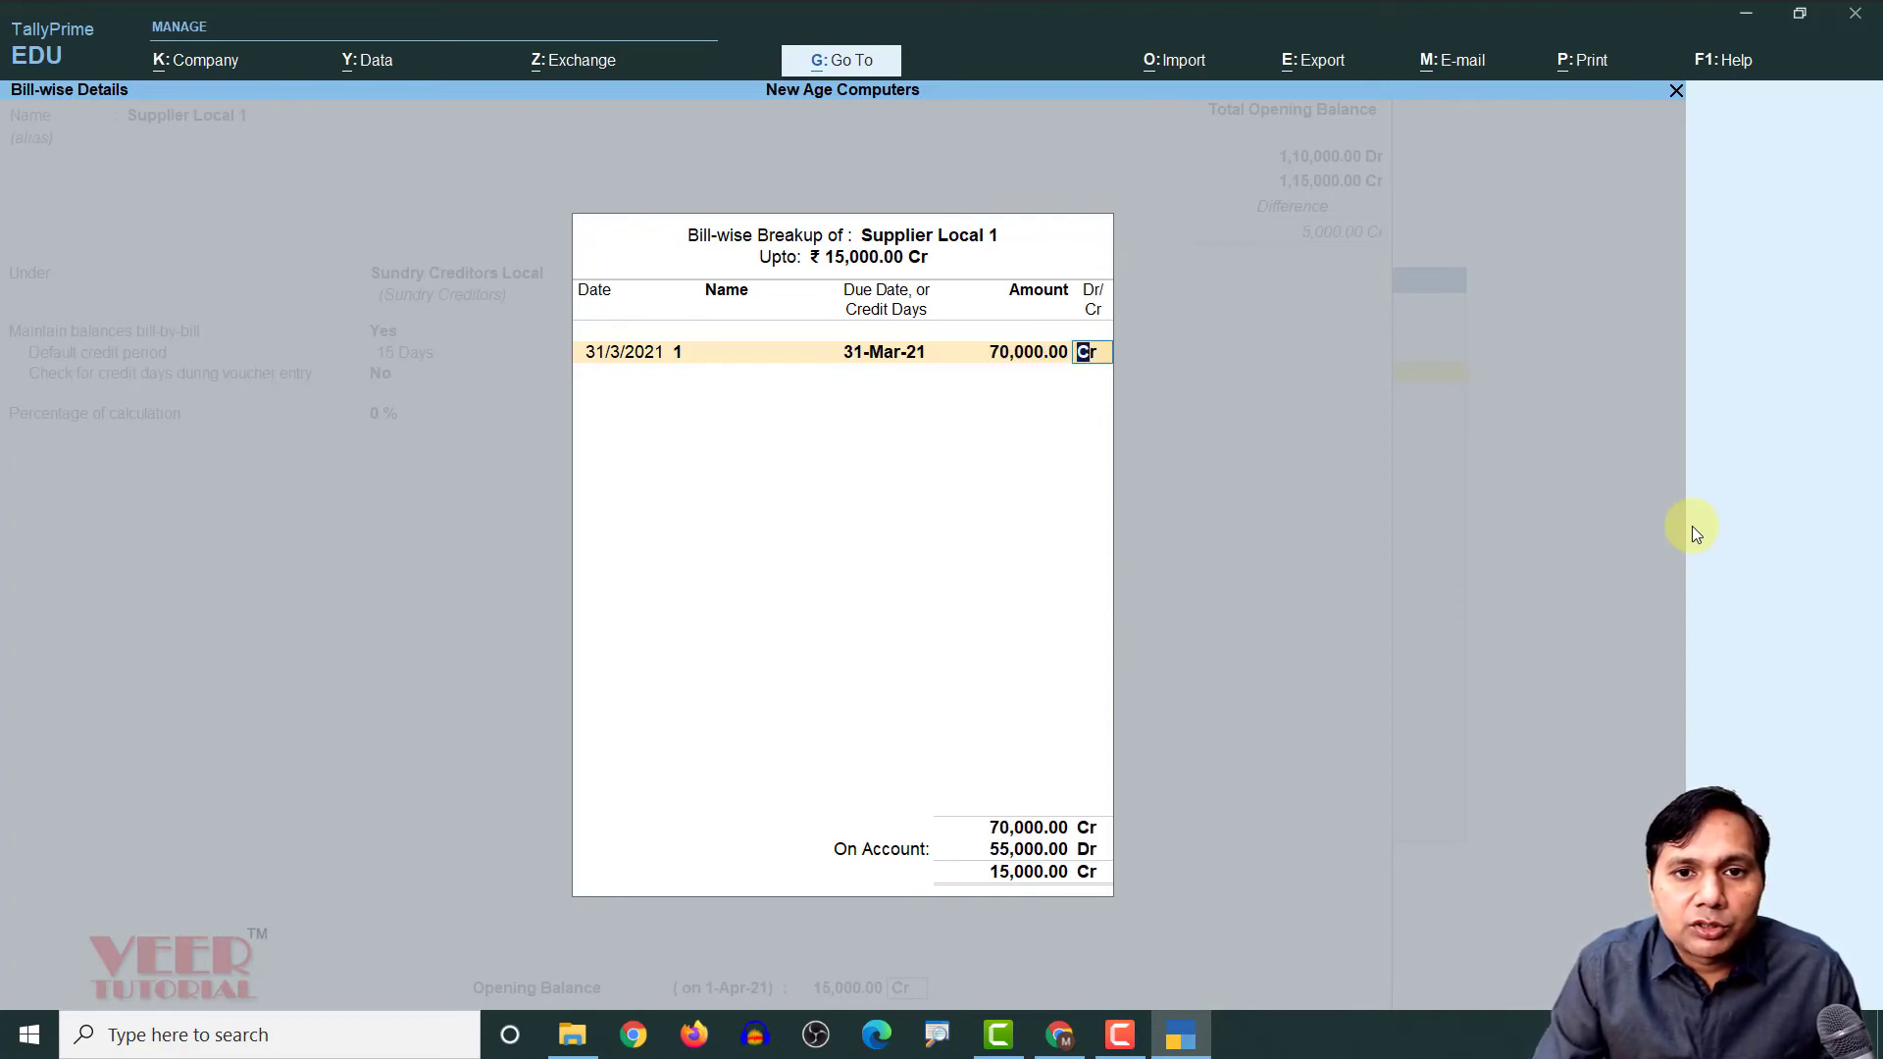
{"action": "key", "text": "BackSpace"}
{"action": "type", "text": "7000"}
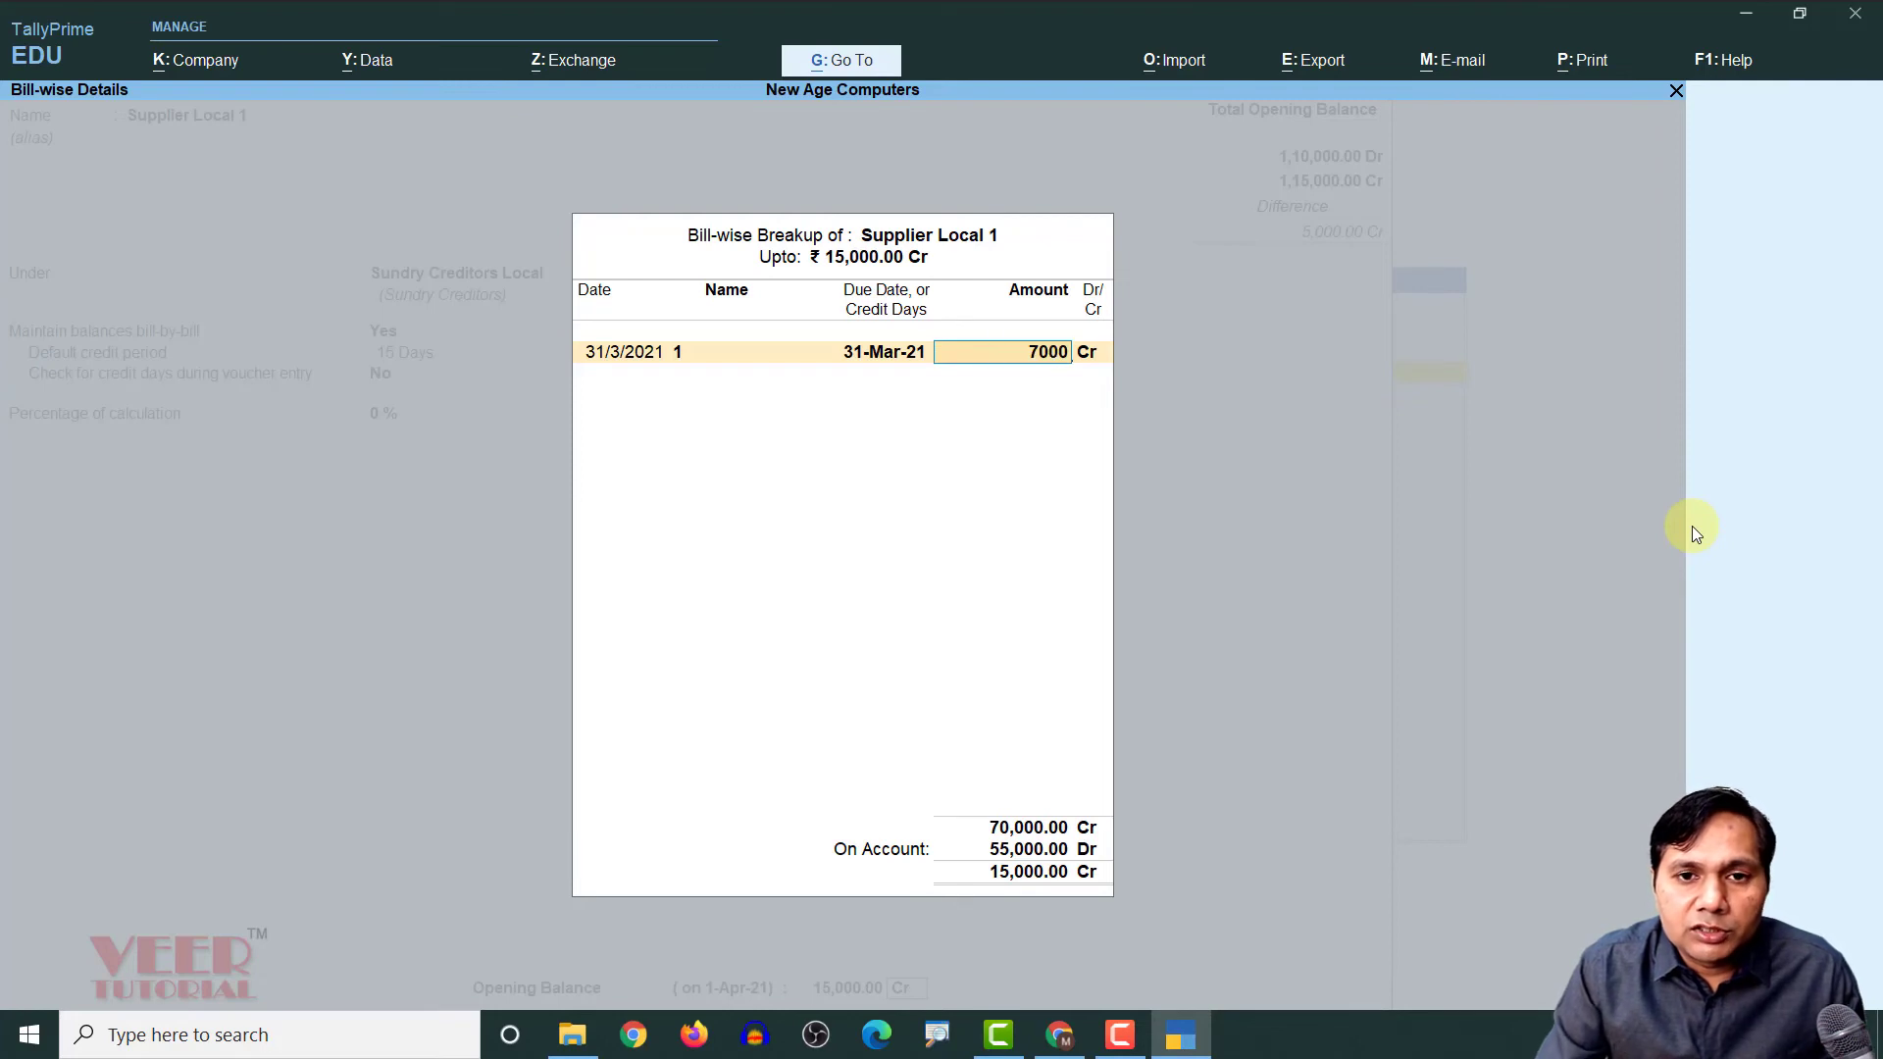
{"action": "key", "text": "Return"}
{"action": "key", "text": "Return"}
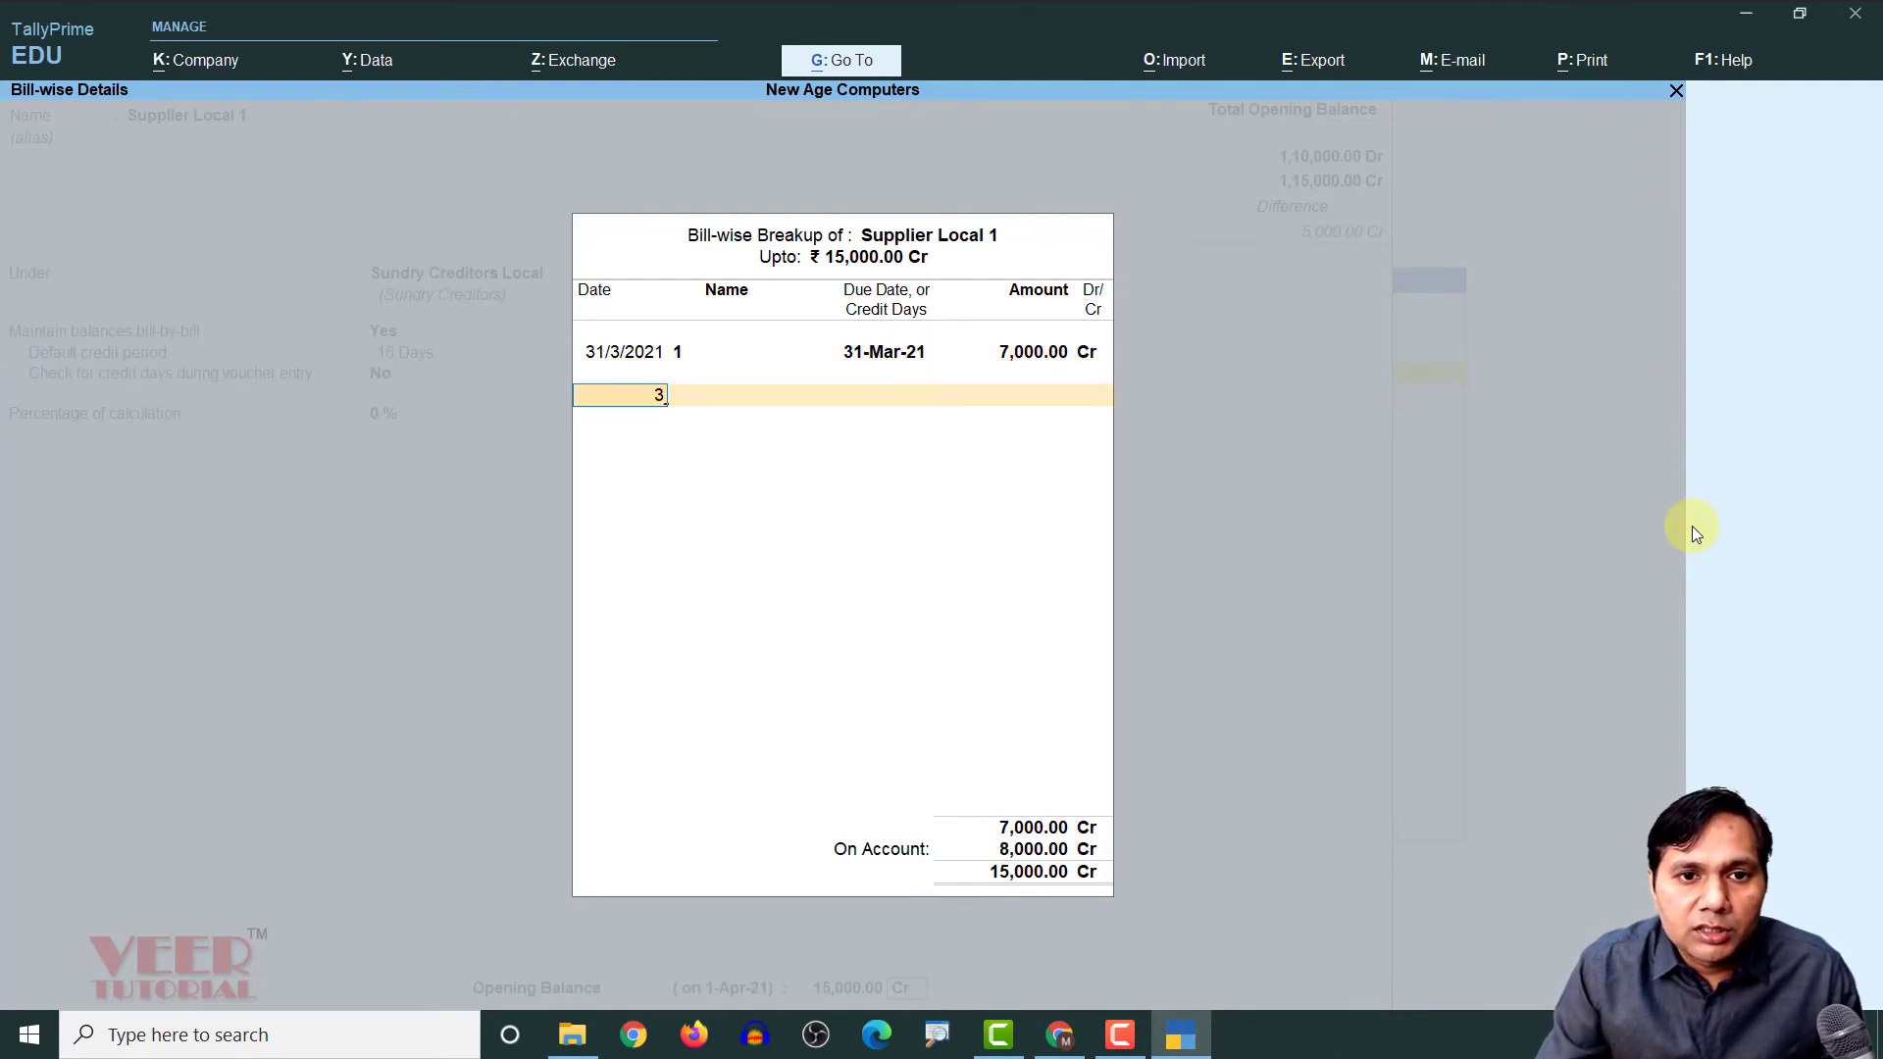
Add bill 2 dated 31/3/2021 and due 31-Mar-21 for 8,000 Cr, and complete the bill-wise breakup
{"action": "type", "text": "1"}
{"action": "type", "text": "/3"}
{"action": "key", "text": "Return"}
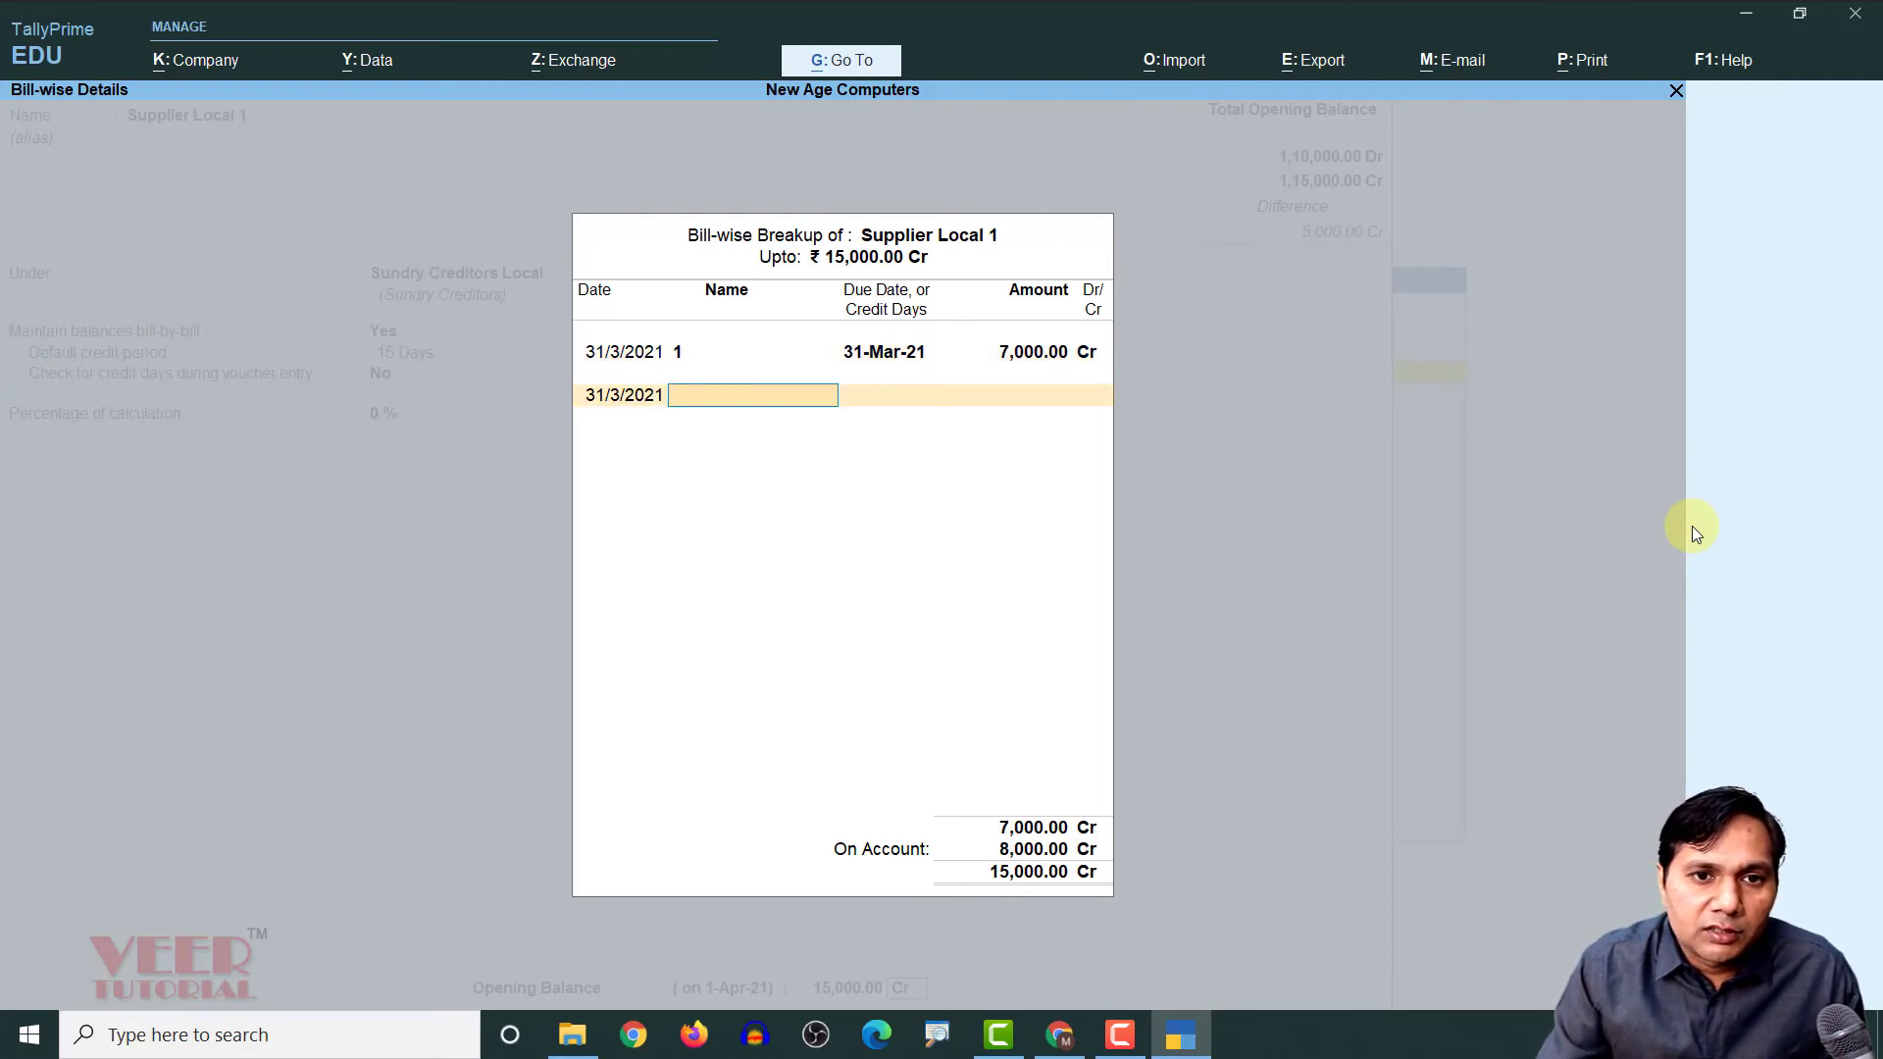
{"action": "type", "text": "2"}
{"action": "key", "text": "Return"}
{"action": "key", "text": "Return"}
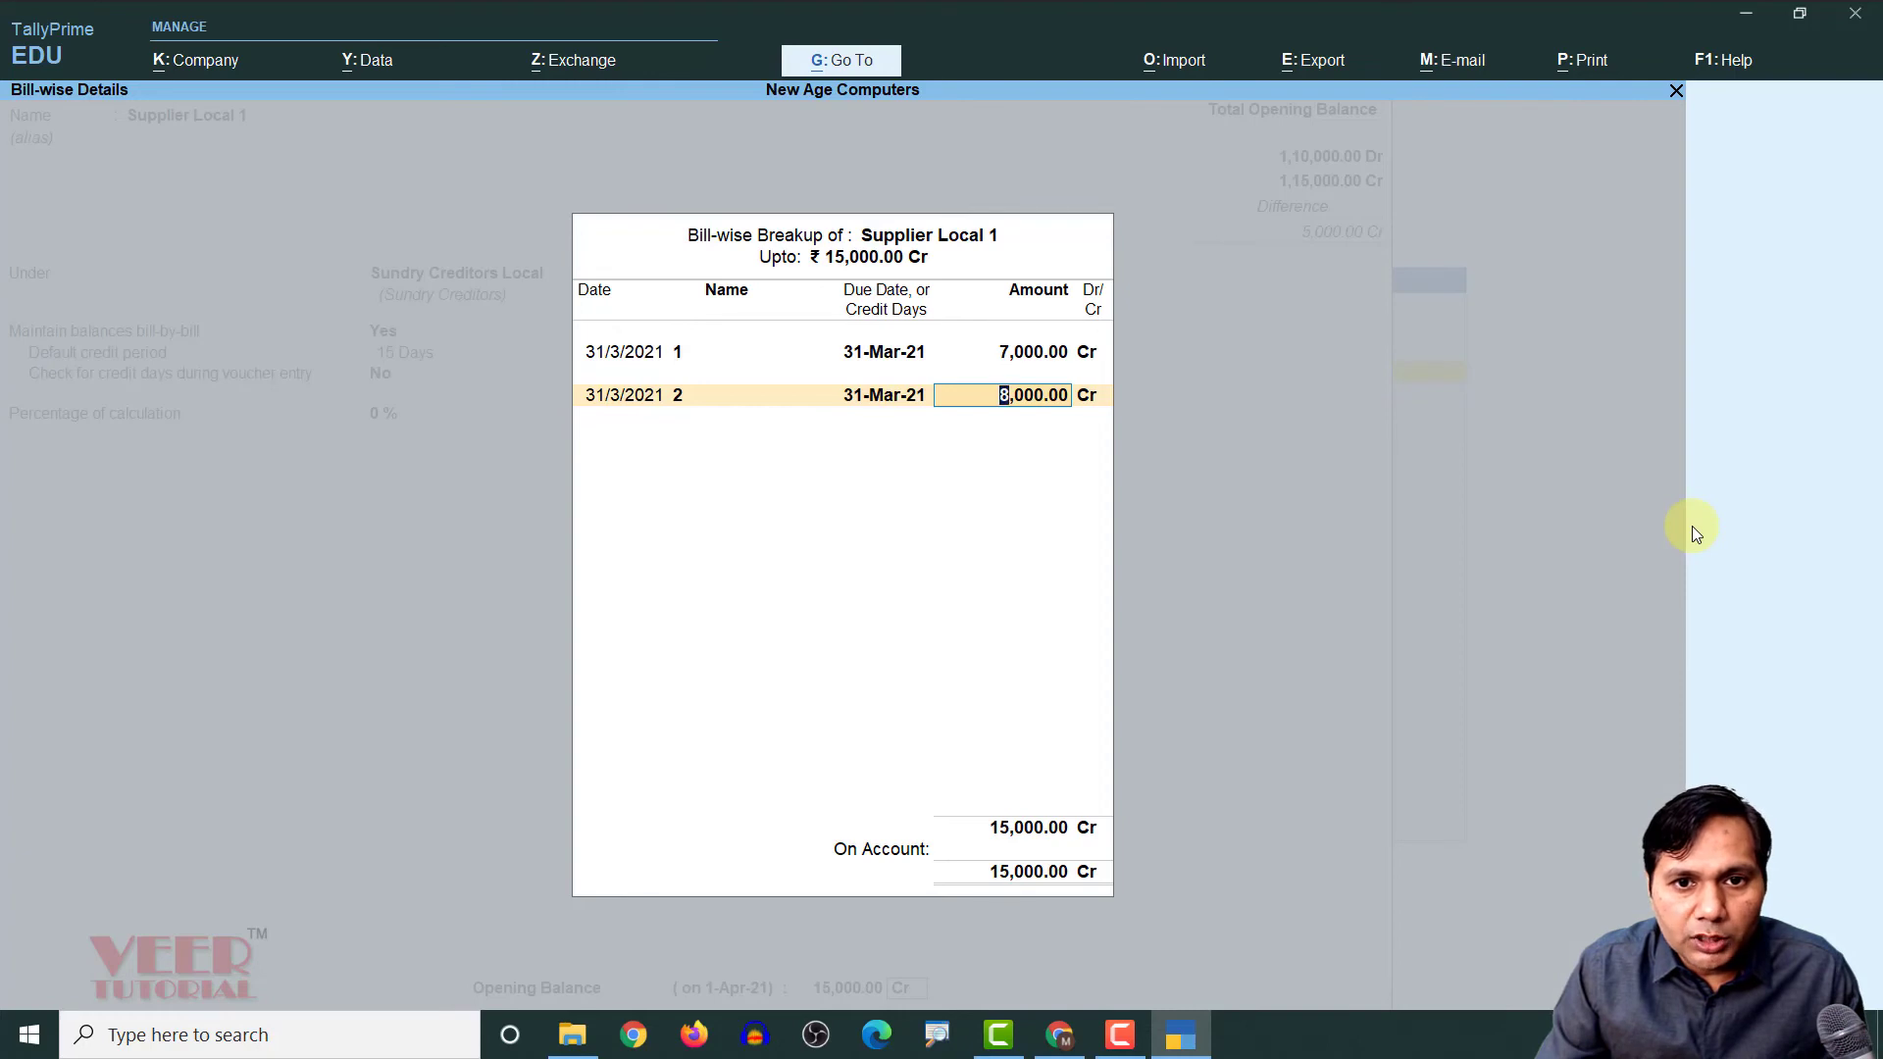
{"action": "key", "text": "Return"}
{"action": "key", "text": "Return"}
{"action": "key", "text": "Return"}
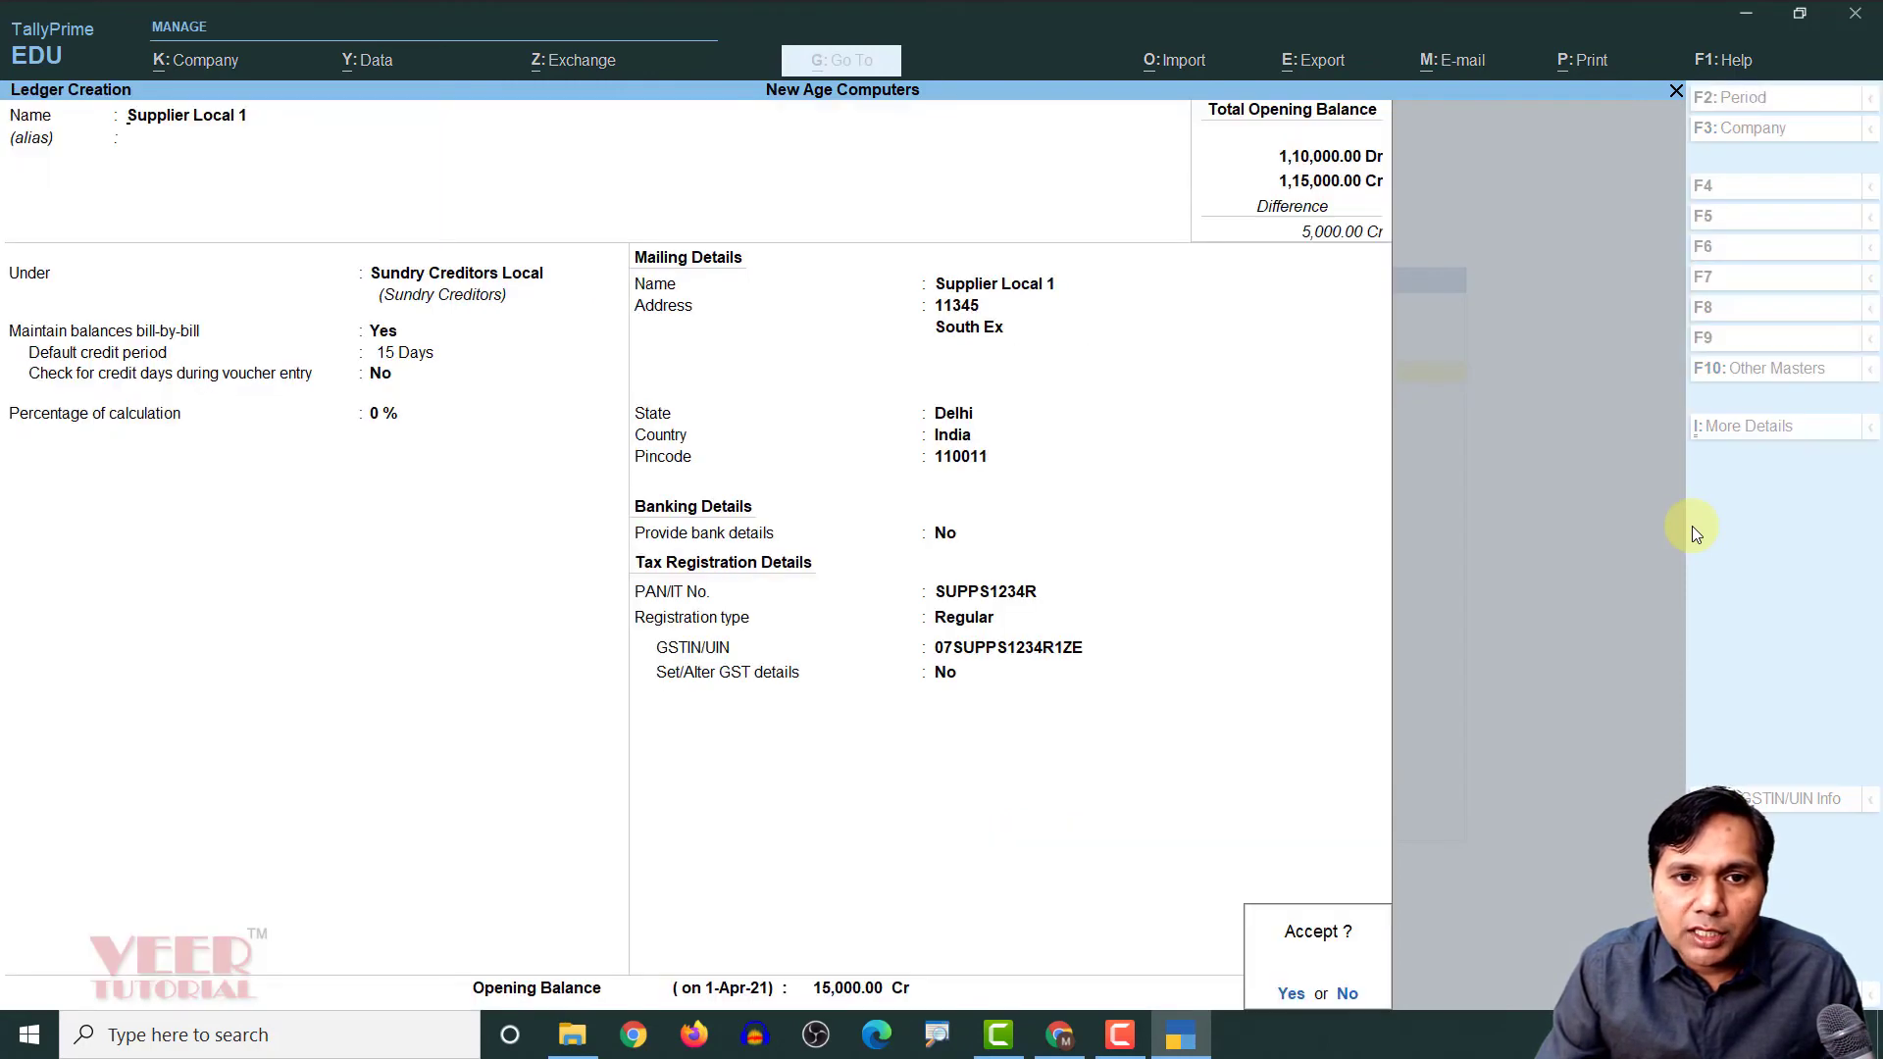
Save the Supplier Local 1 ledger and leave ledger creation for the list of masters
{"action": "key", "text": "Return"}
{"action": "key", "text": "Escape"}
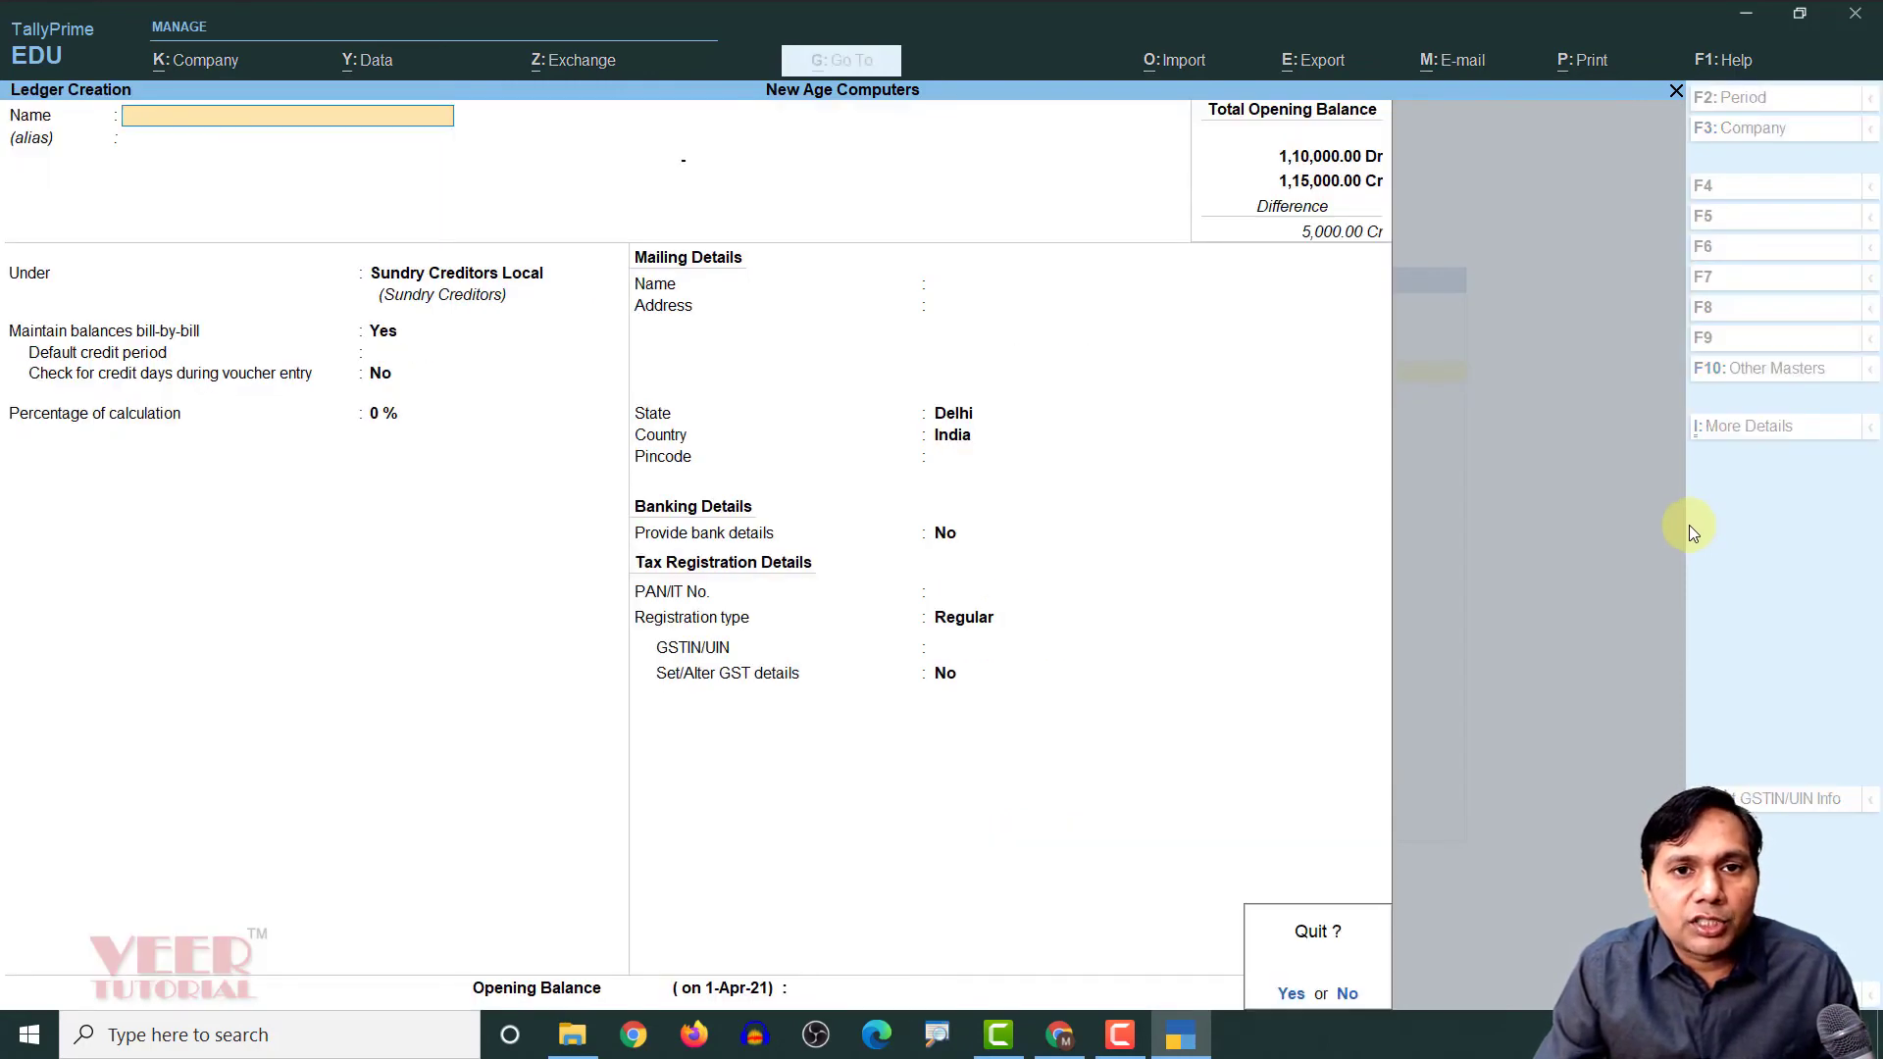
{"action": "key", "text": "Return"}
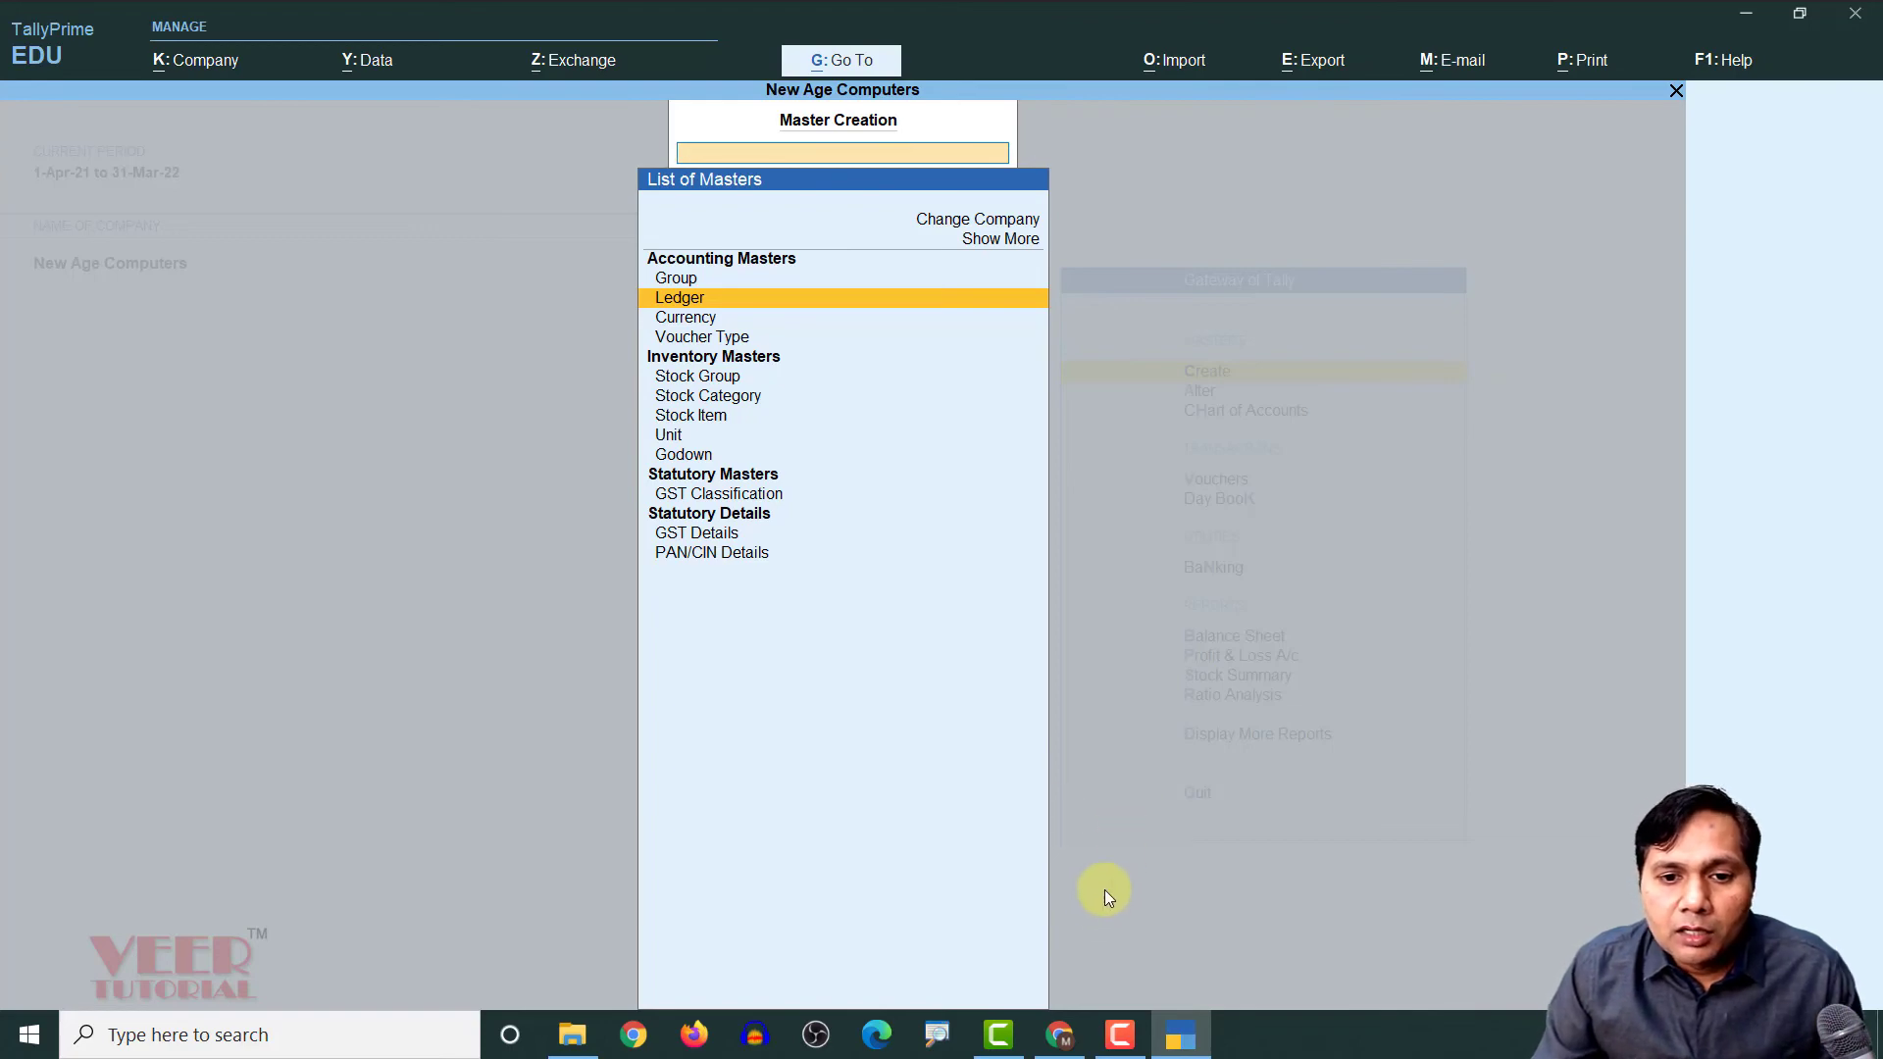
Consult the Direct Expenses section in Chart of Accounts.pdf, and start a new ledger named Rent Factory in TallyPrime
{"action": "left_click", "coordinate": [1060, 1031]}
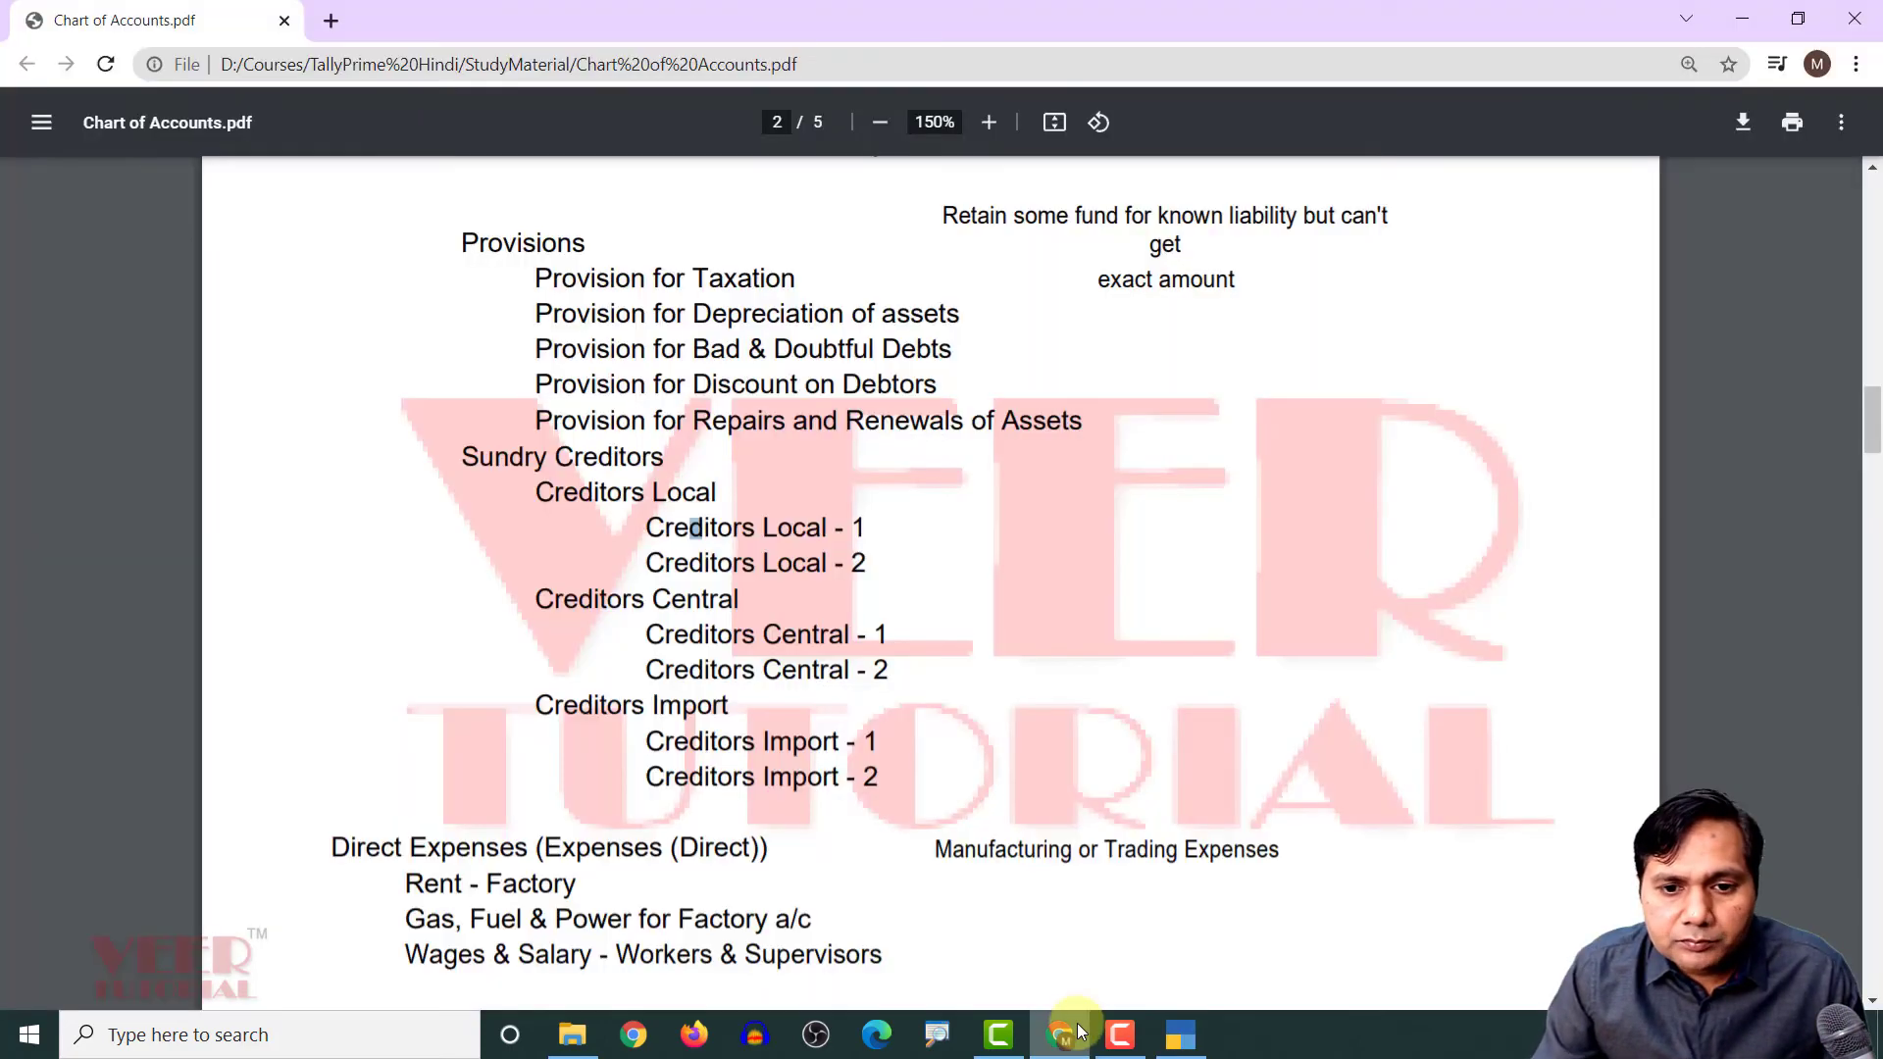
{"action": "scroll", "coordinate": [1169, 633], "scroll_direction": "down", "scroll_amount": 5}
{"action": "scroll", "coordinate": [533, 504], "scroll_direction": "up", "scroll_amount": 3}
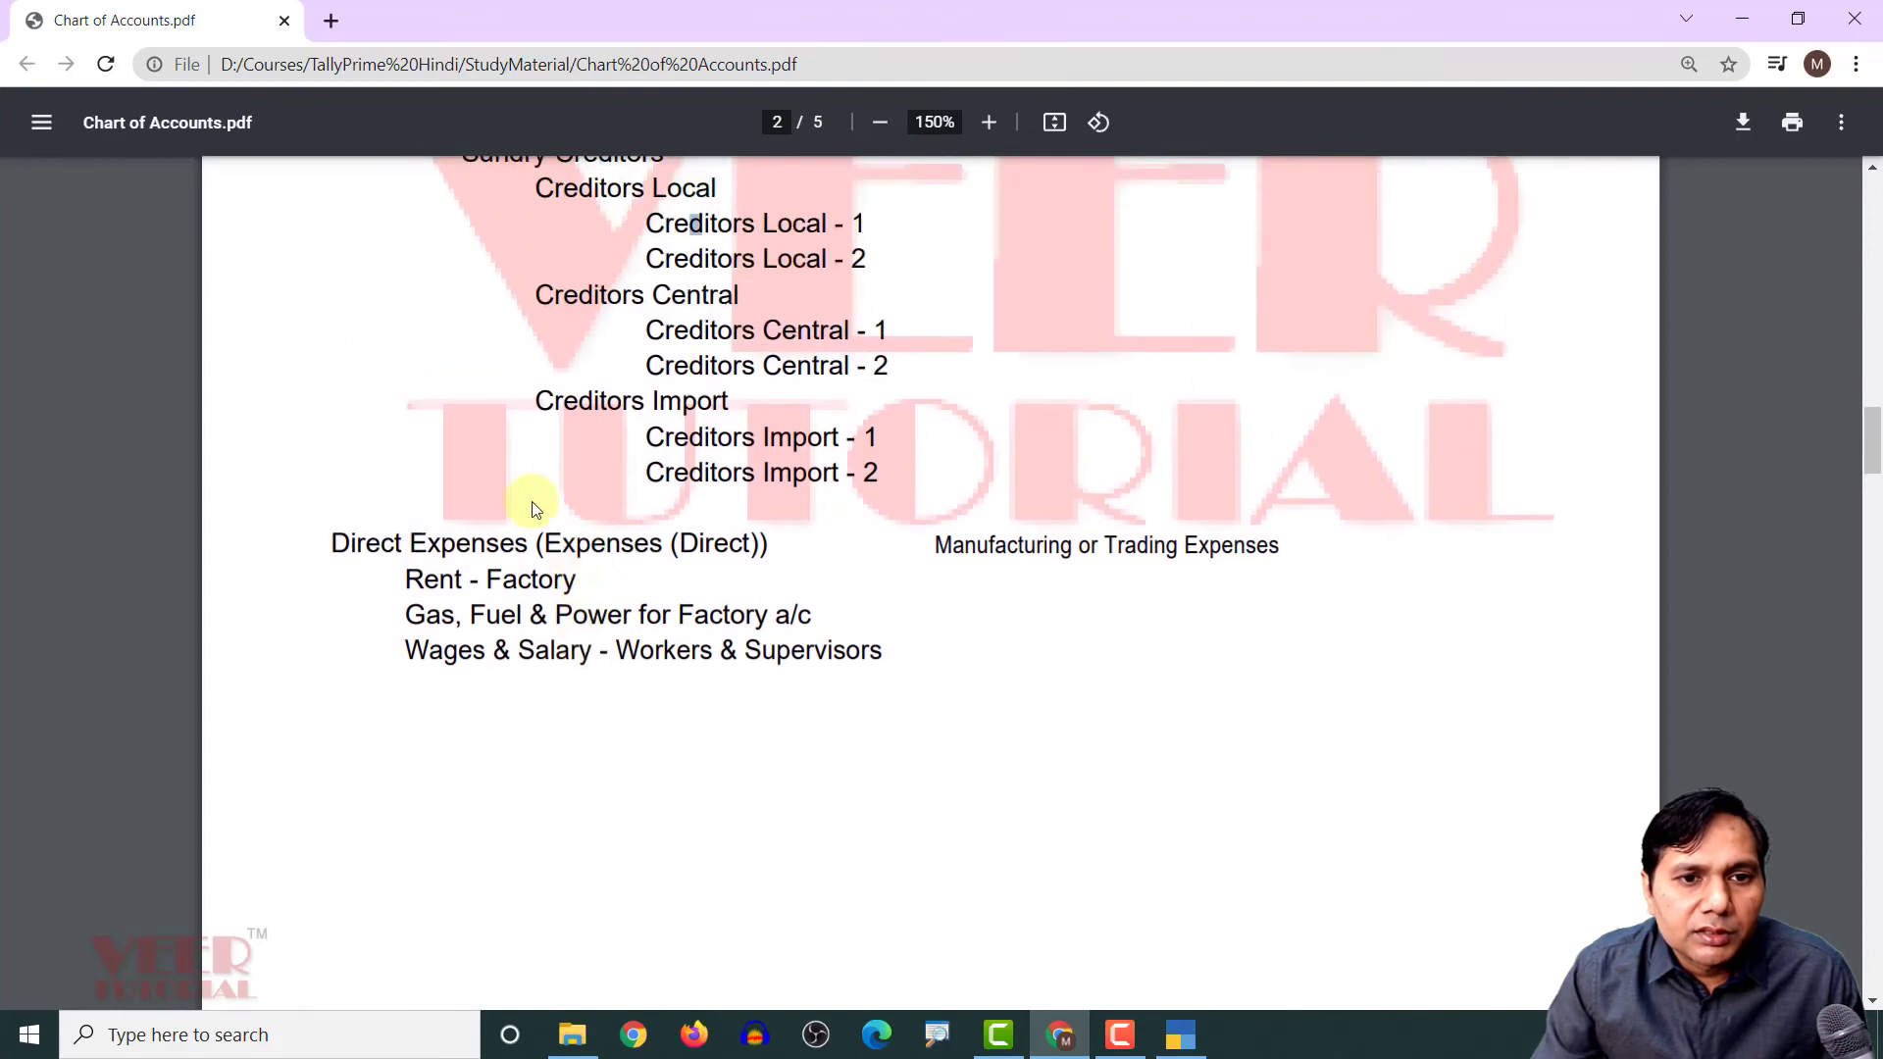
{"action": "scroll", "coordinate": [509, 660], "scroll_direction": "down", "scroll_amount": 15}
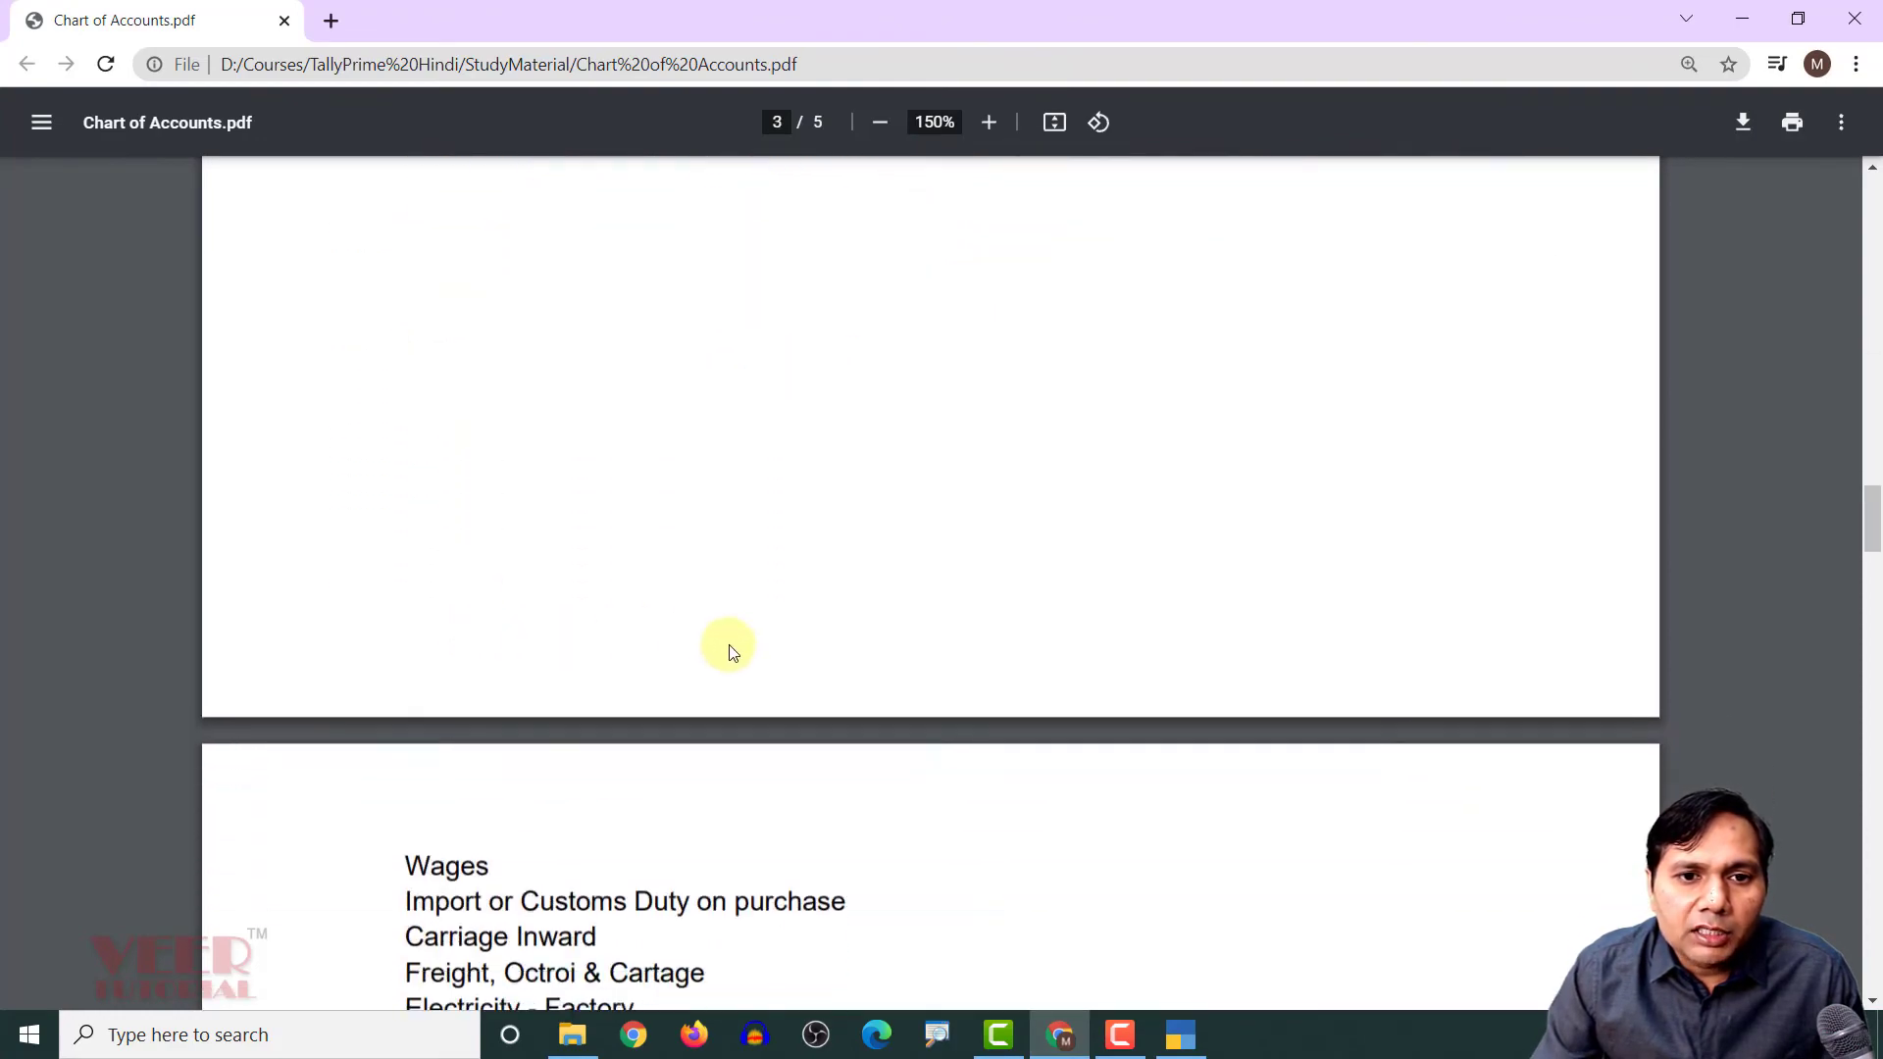
{"action": "scroll", "coordinate": [731, 652], "scroll_direction": "up", "scroll_amount": 15}
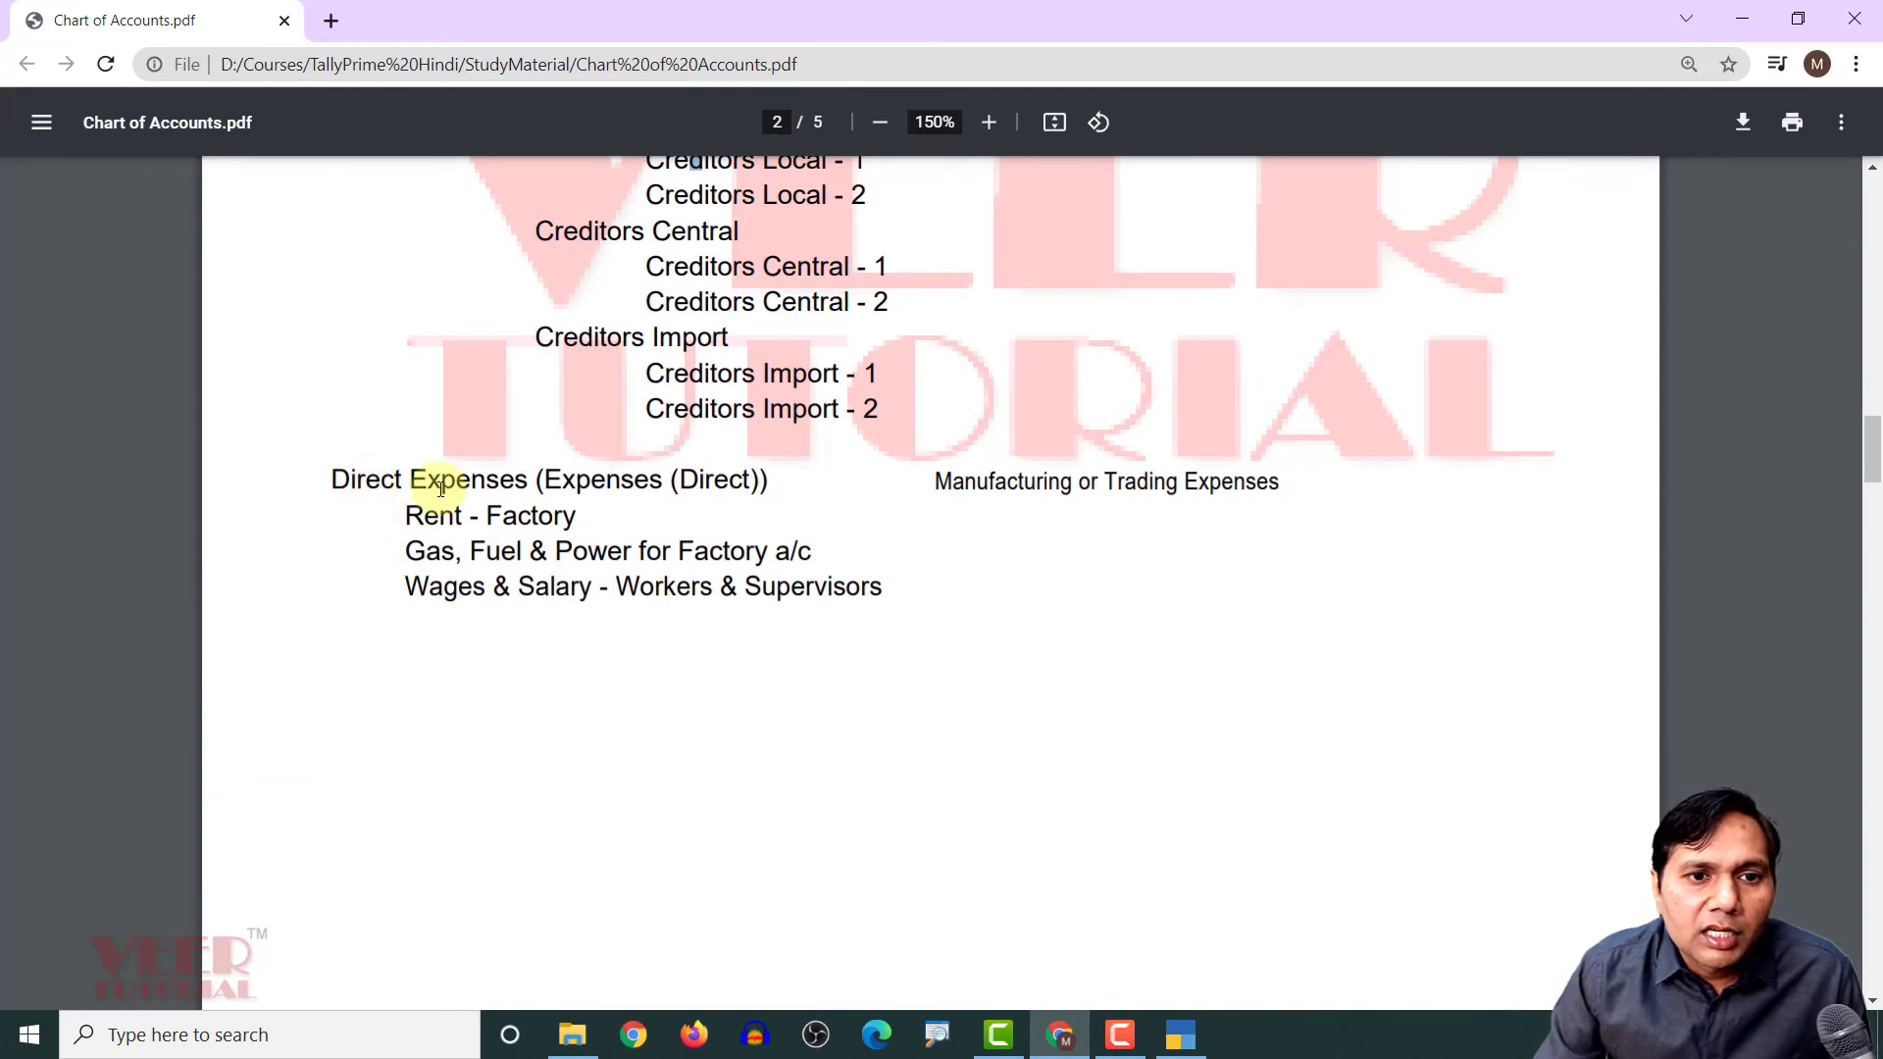
{"action": "key", "text": "alt+Tab"}
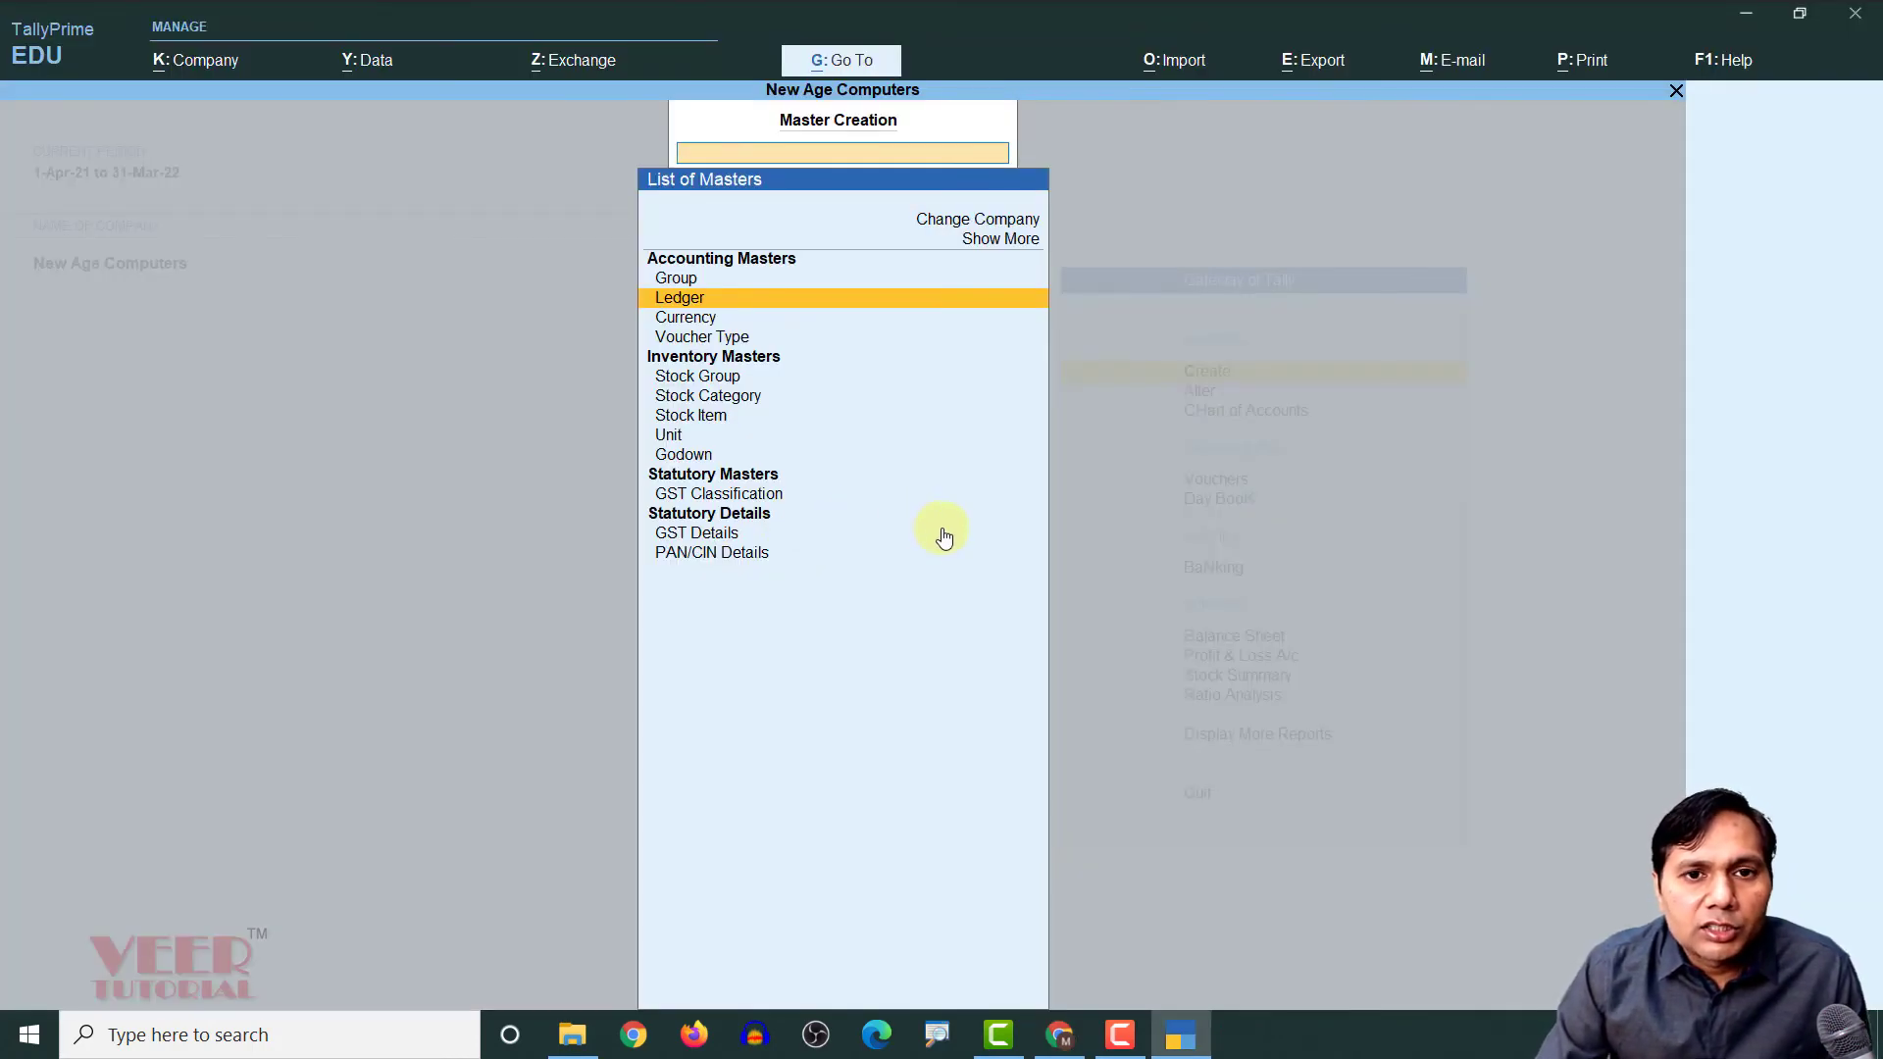
{"action": "key", "text": "Return"}
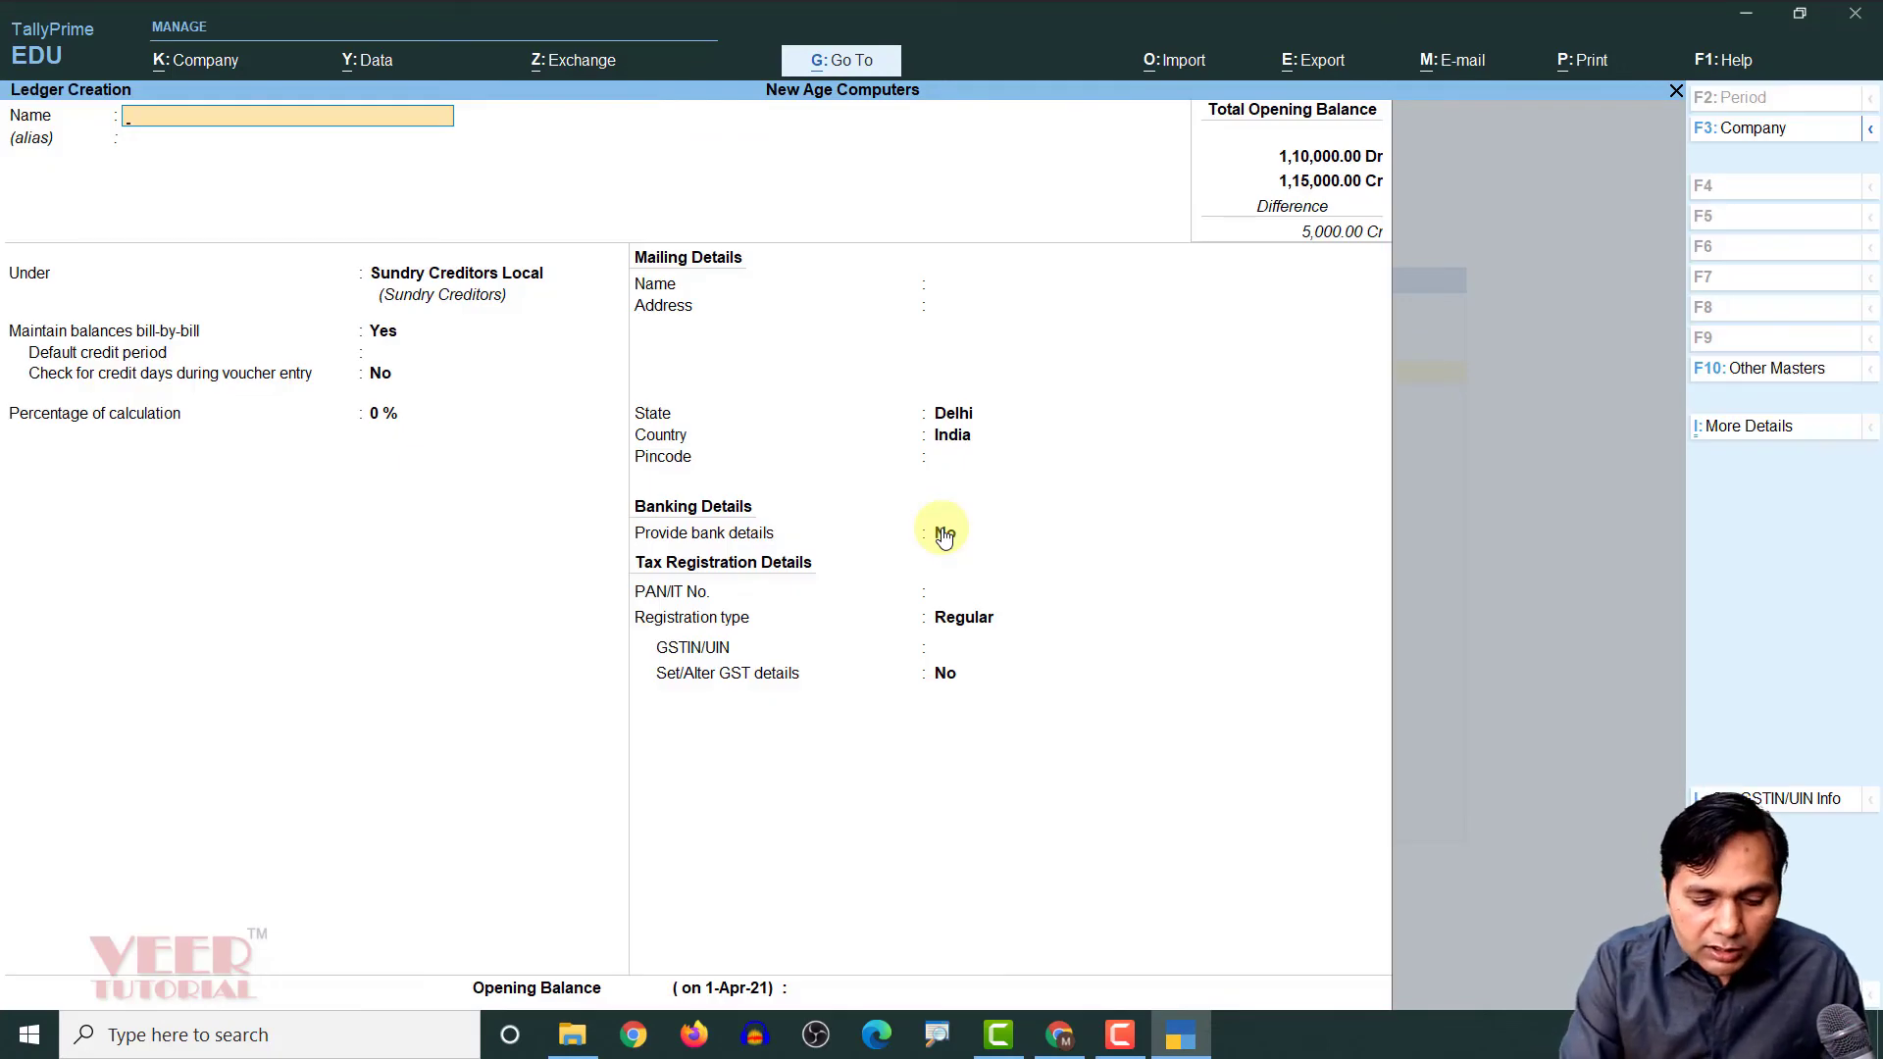
{"action": "type", "text": "Rent Factory"}
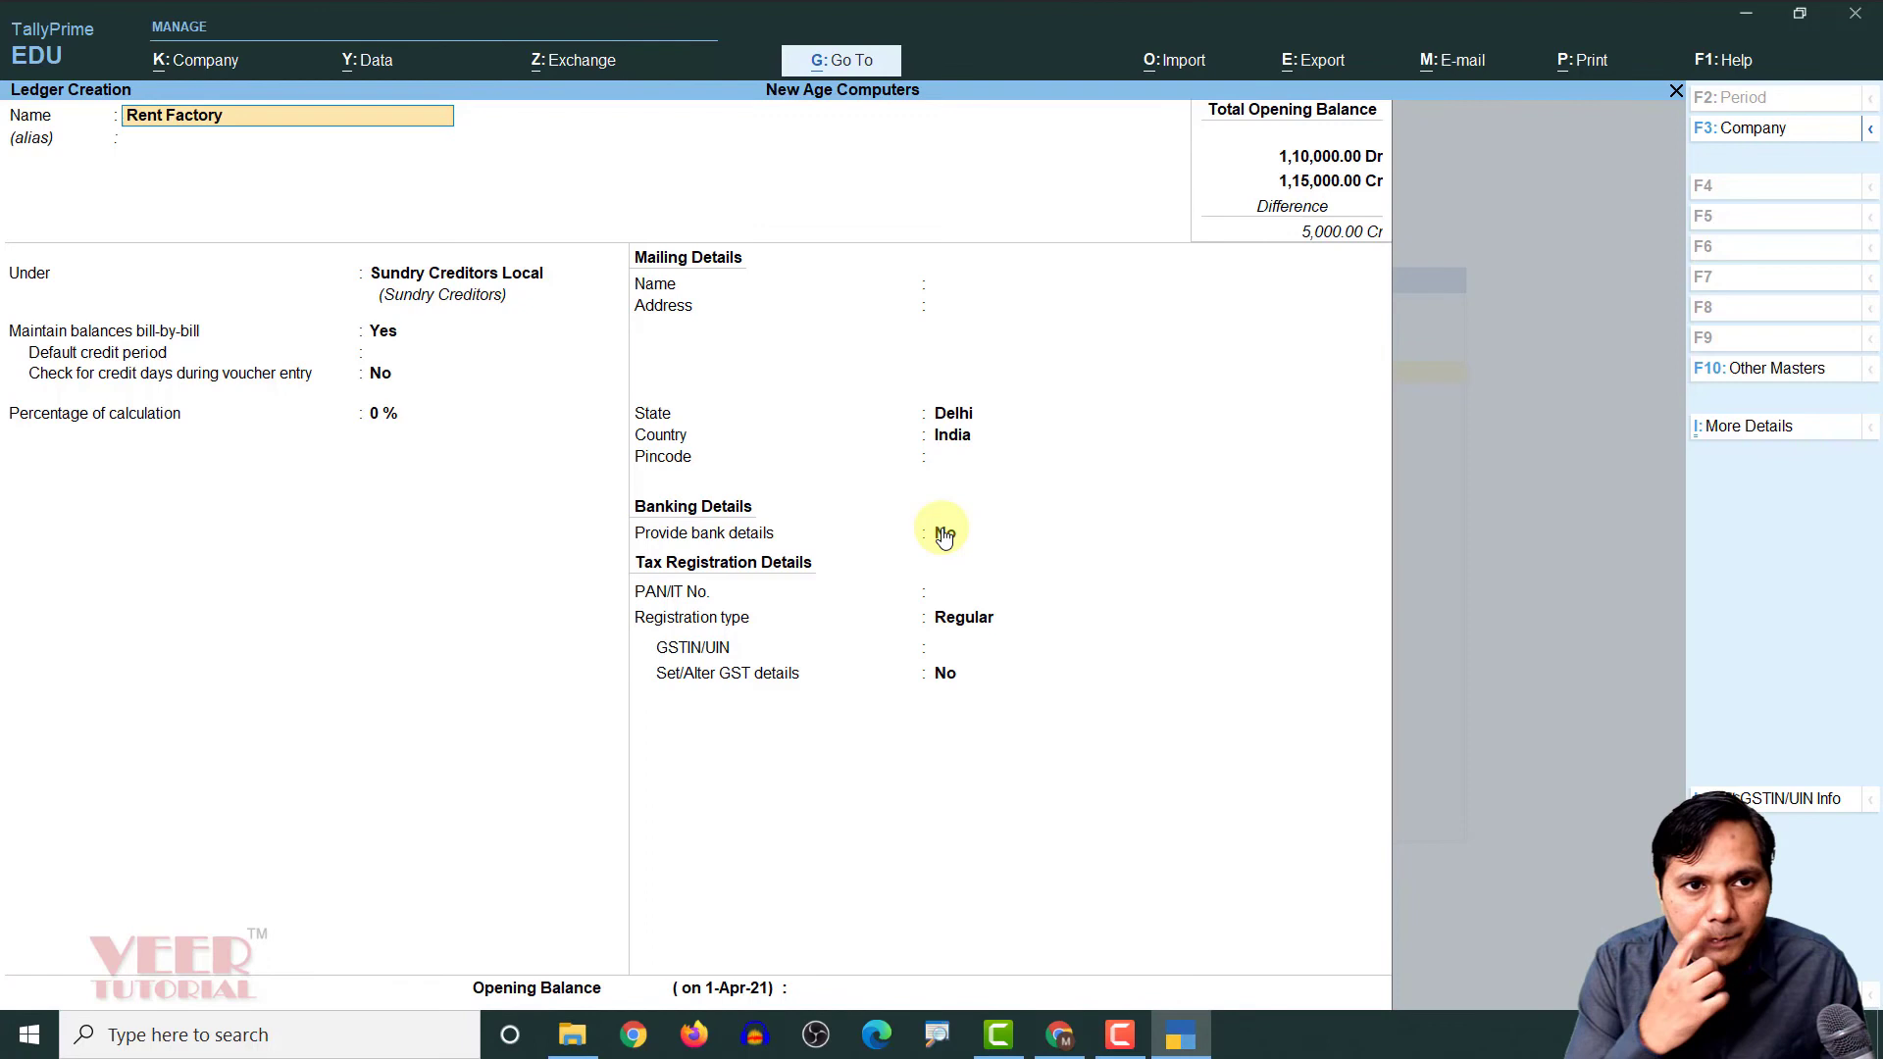
{"action": "key", "text": "Return"}
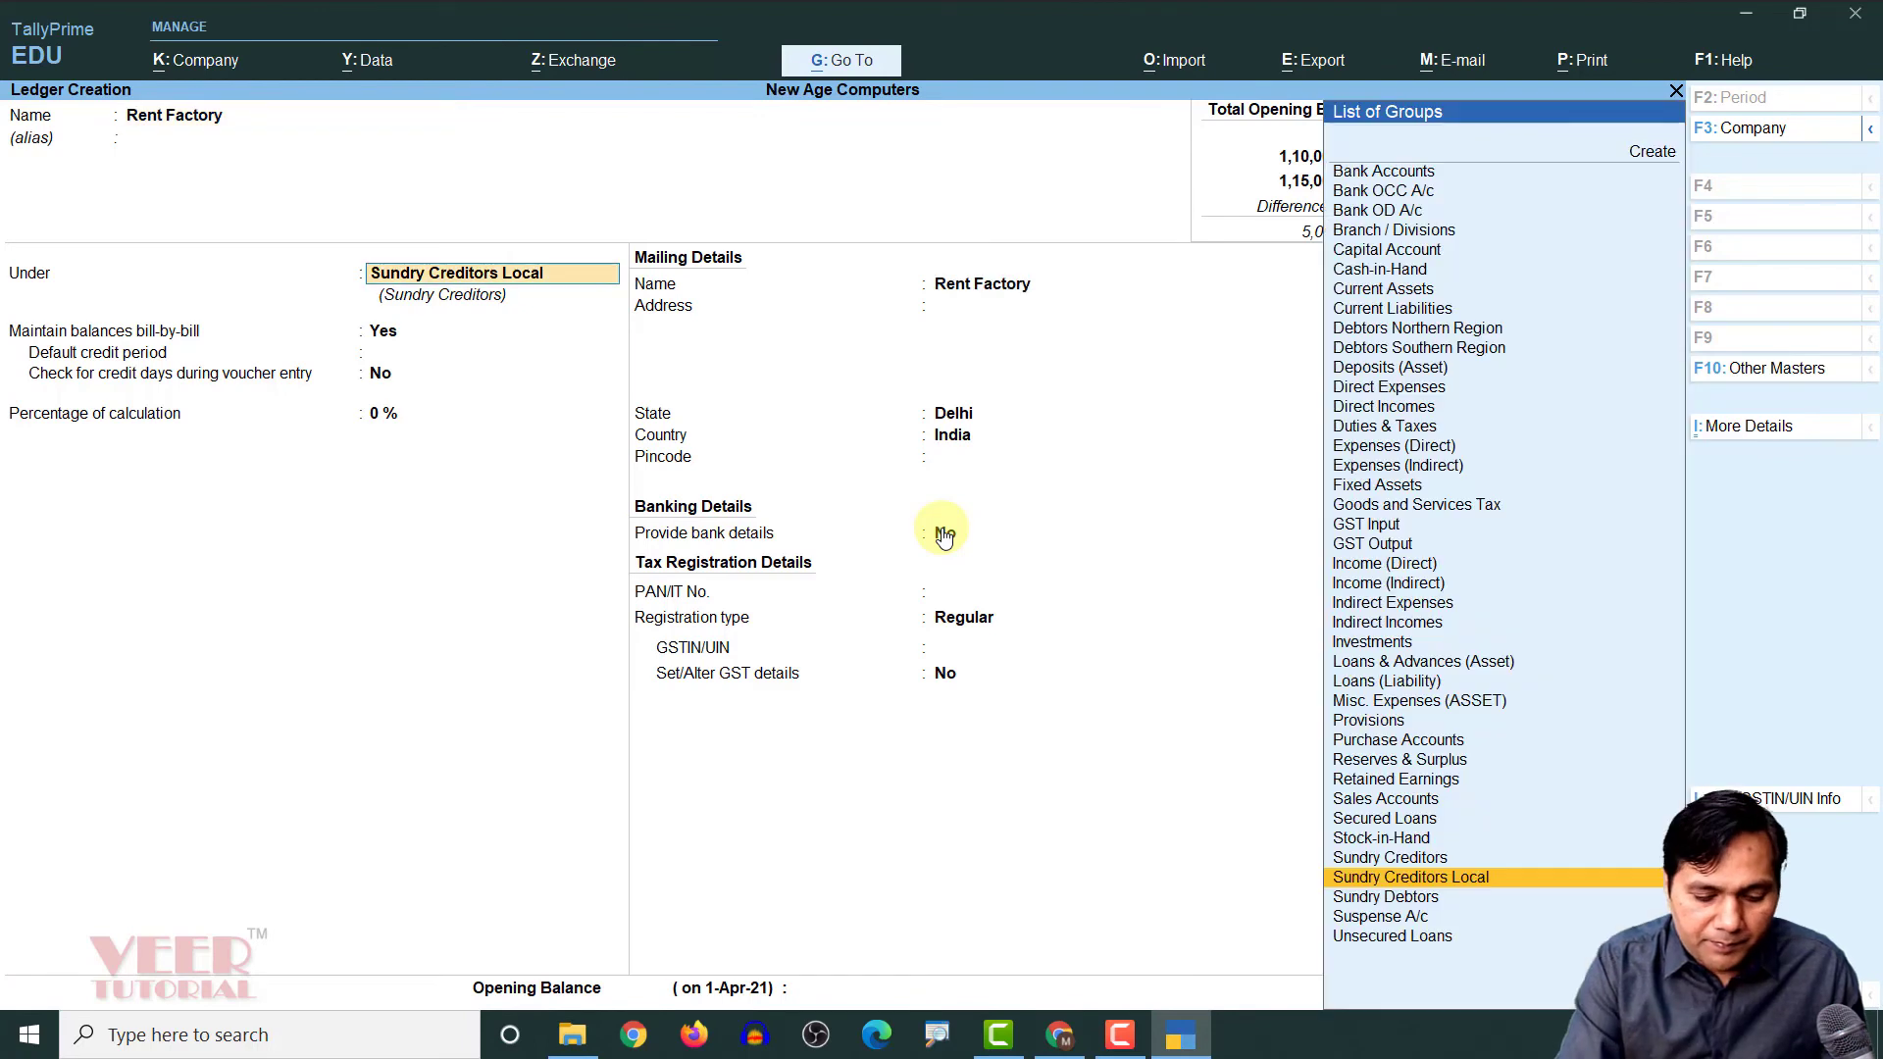
{"action": "key", "text": "alt+c"}
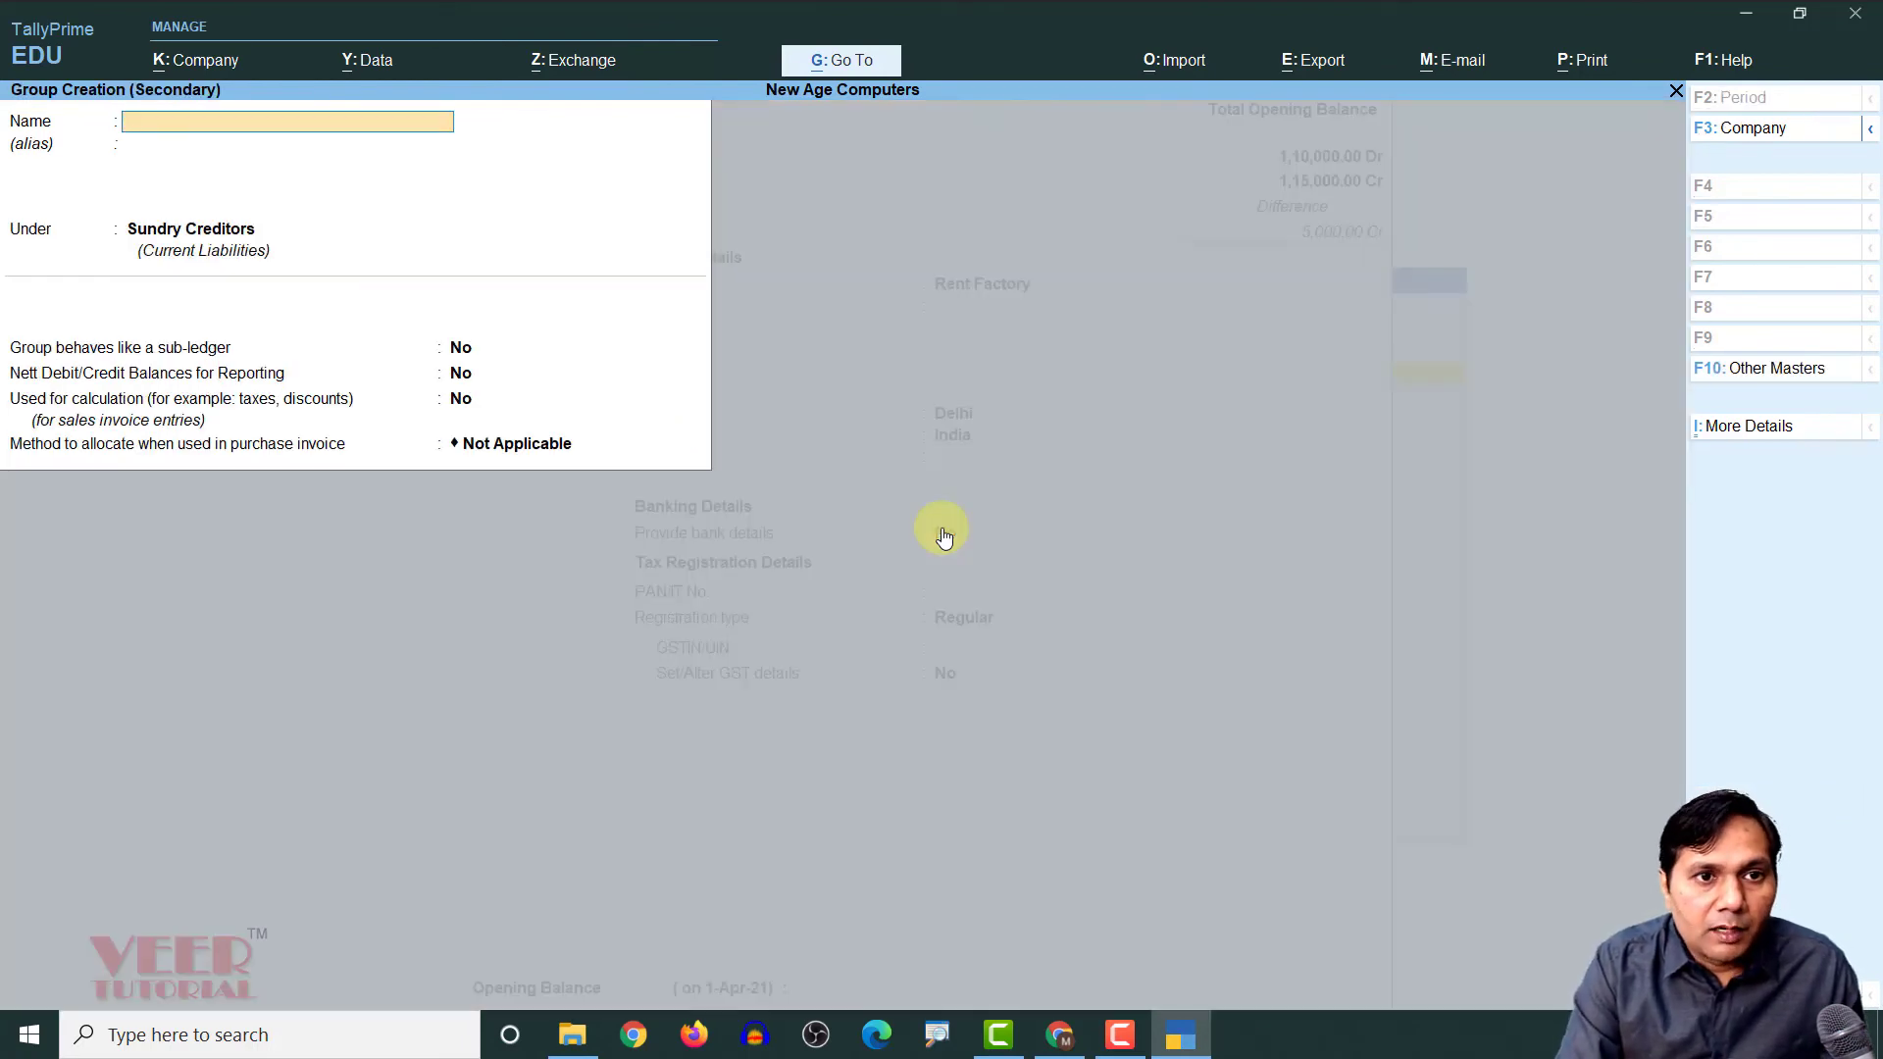
{"action": "type", "text": "Di"}
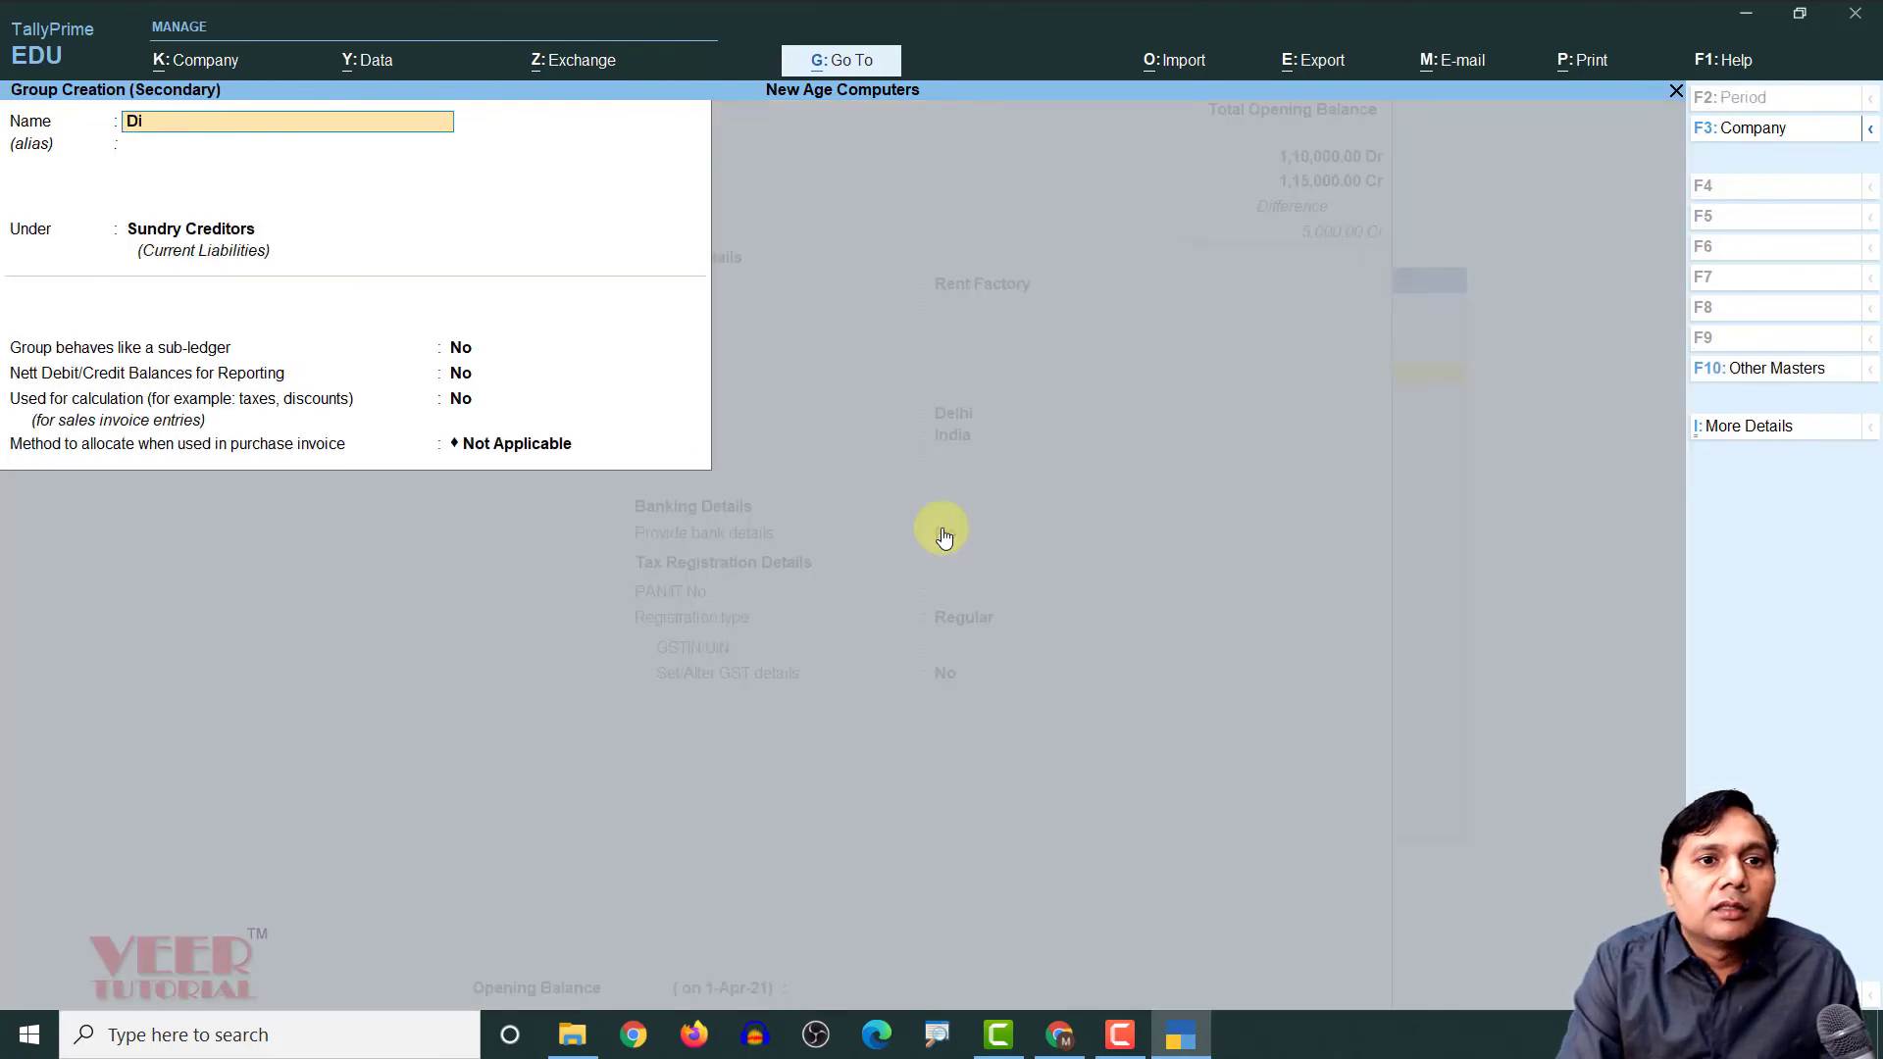
{"action": "type", "text": "rect expenses"}
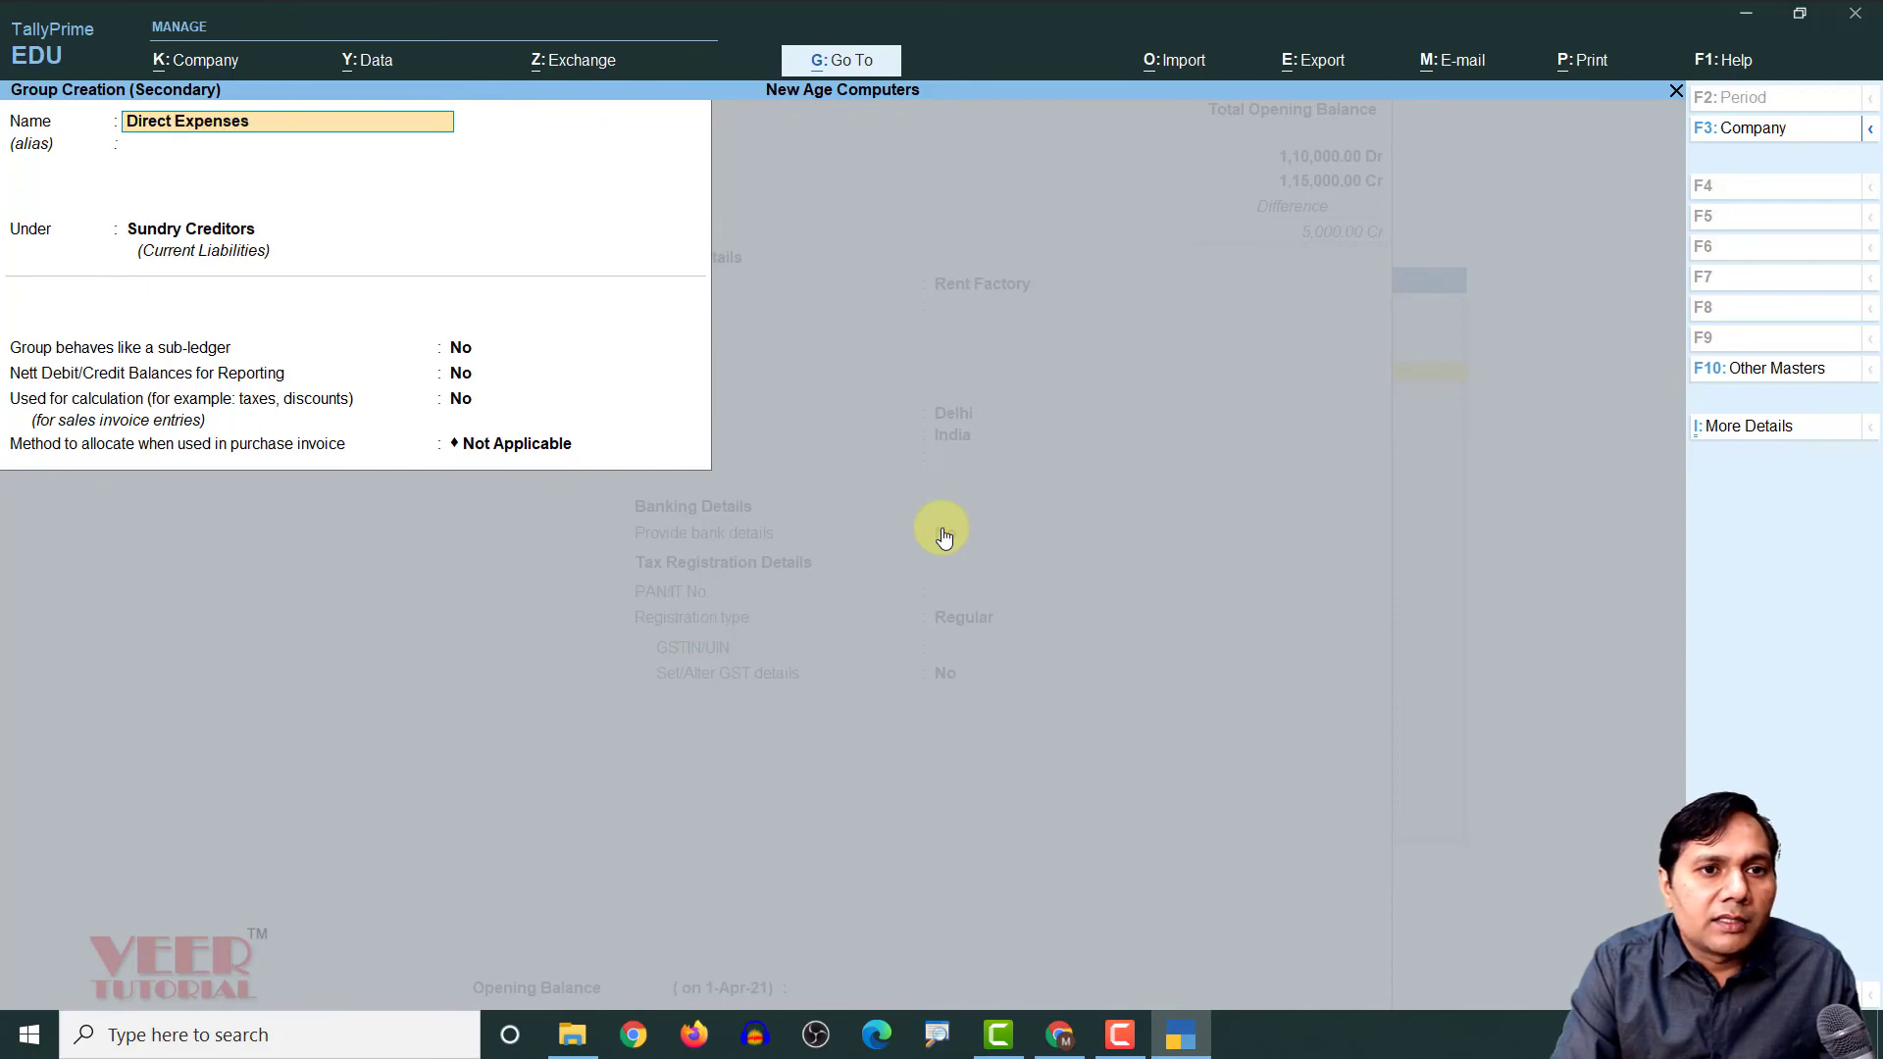
{"action": "key", "text": "Return"}
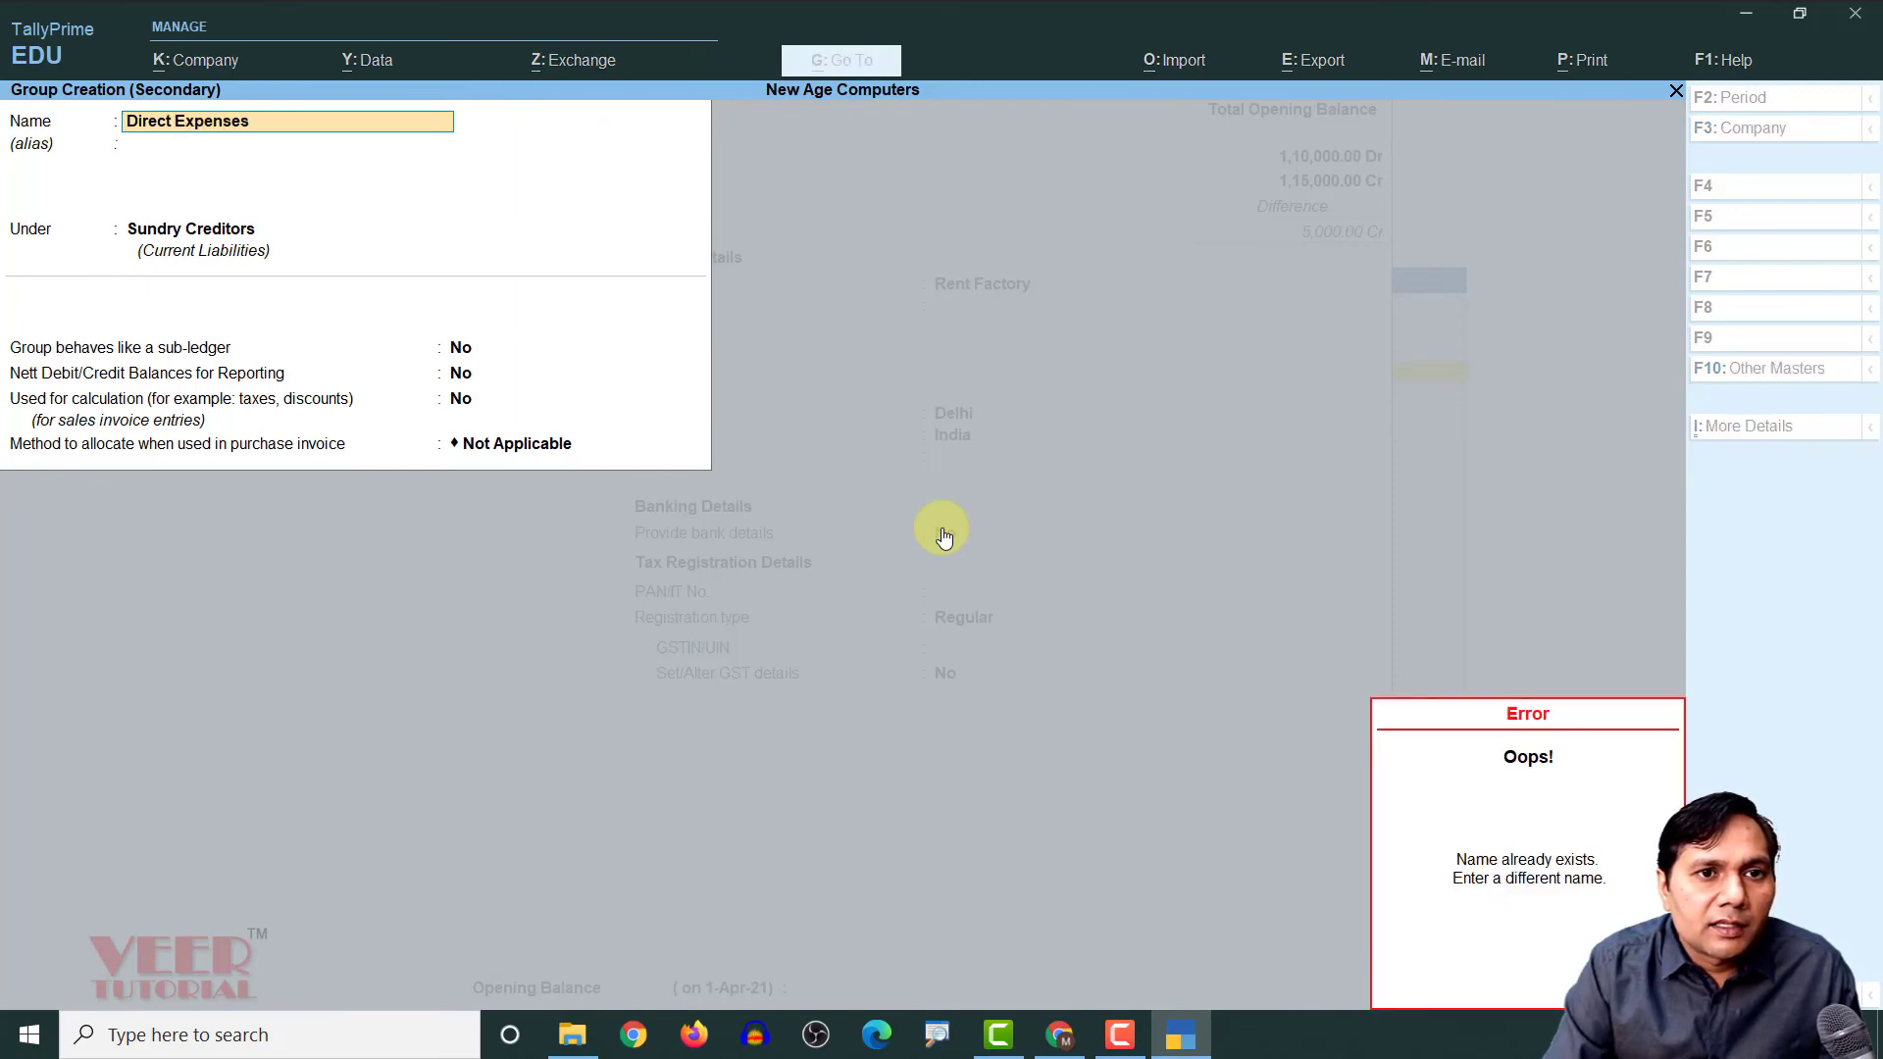
{"action": "key", "text": "Escape"}
{"action": "key", "text": "Escape"}
{"action": "key", "text": "Escape"}
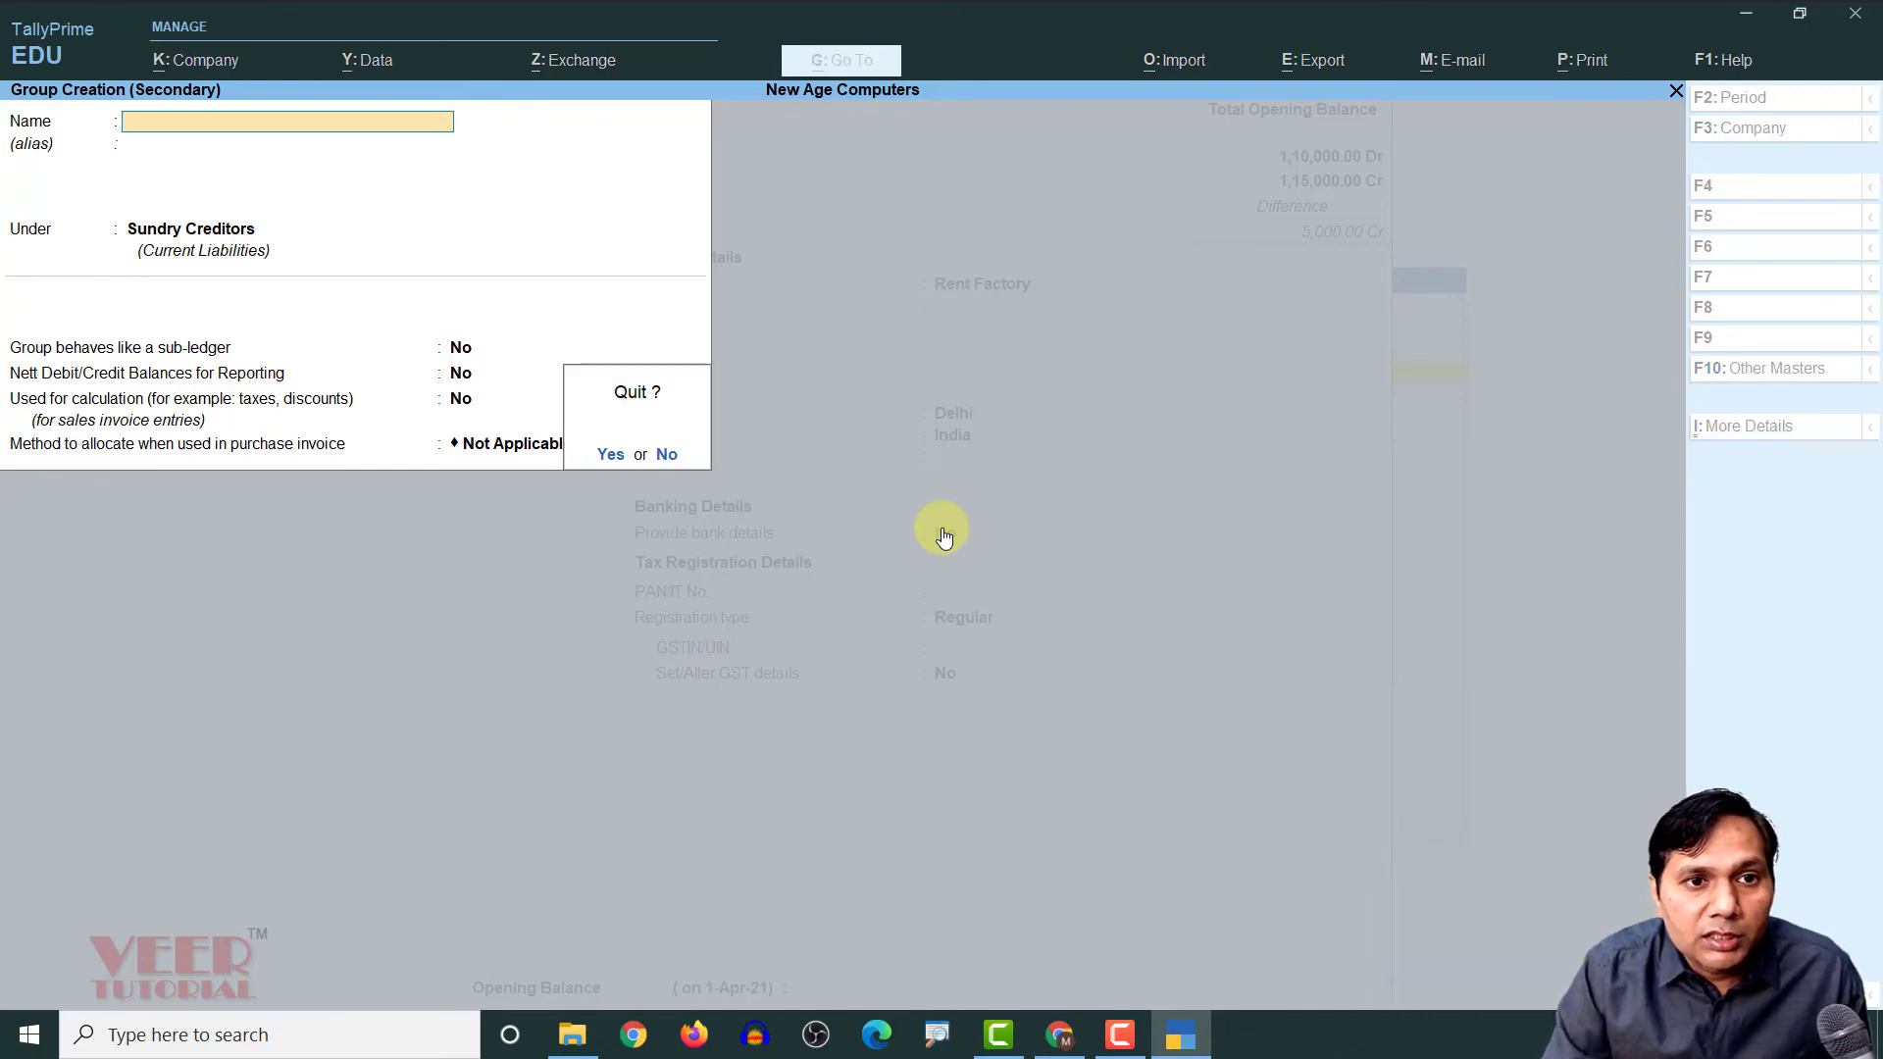
{"action": "type", "text": "y"}
Place Rent Factory under Direct Expenses with ledger type Not Applicable, GST Applicable and supply type Services, and save it without an opening balance
{"action": "type", "text": "Dire"}
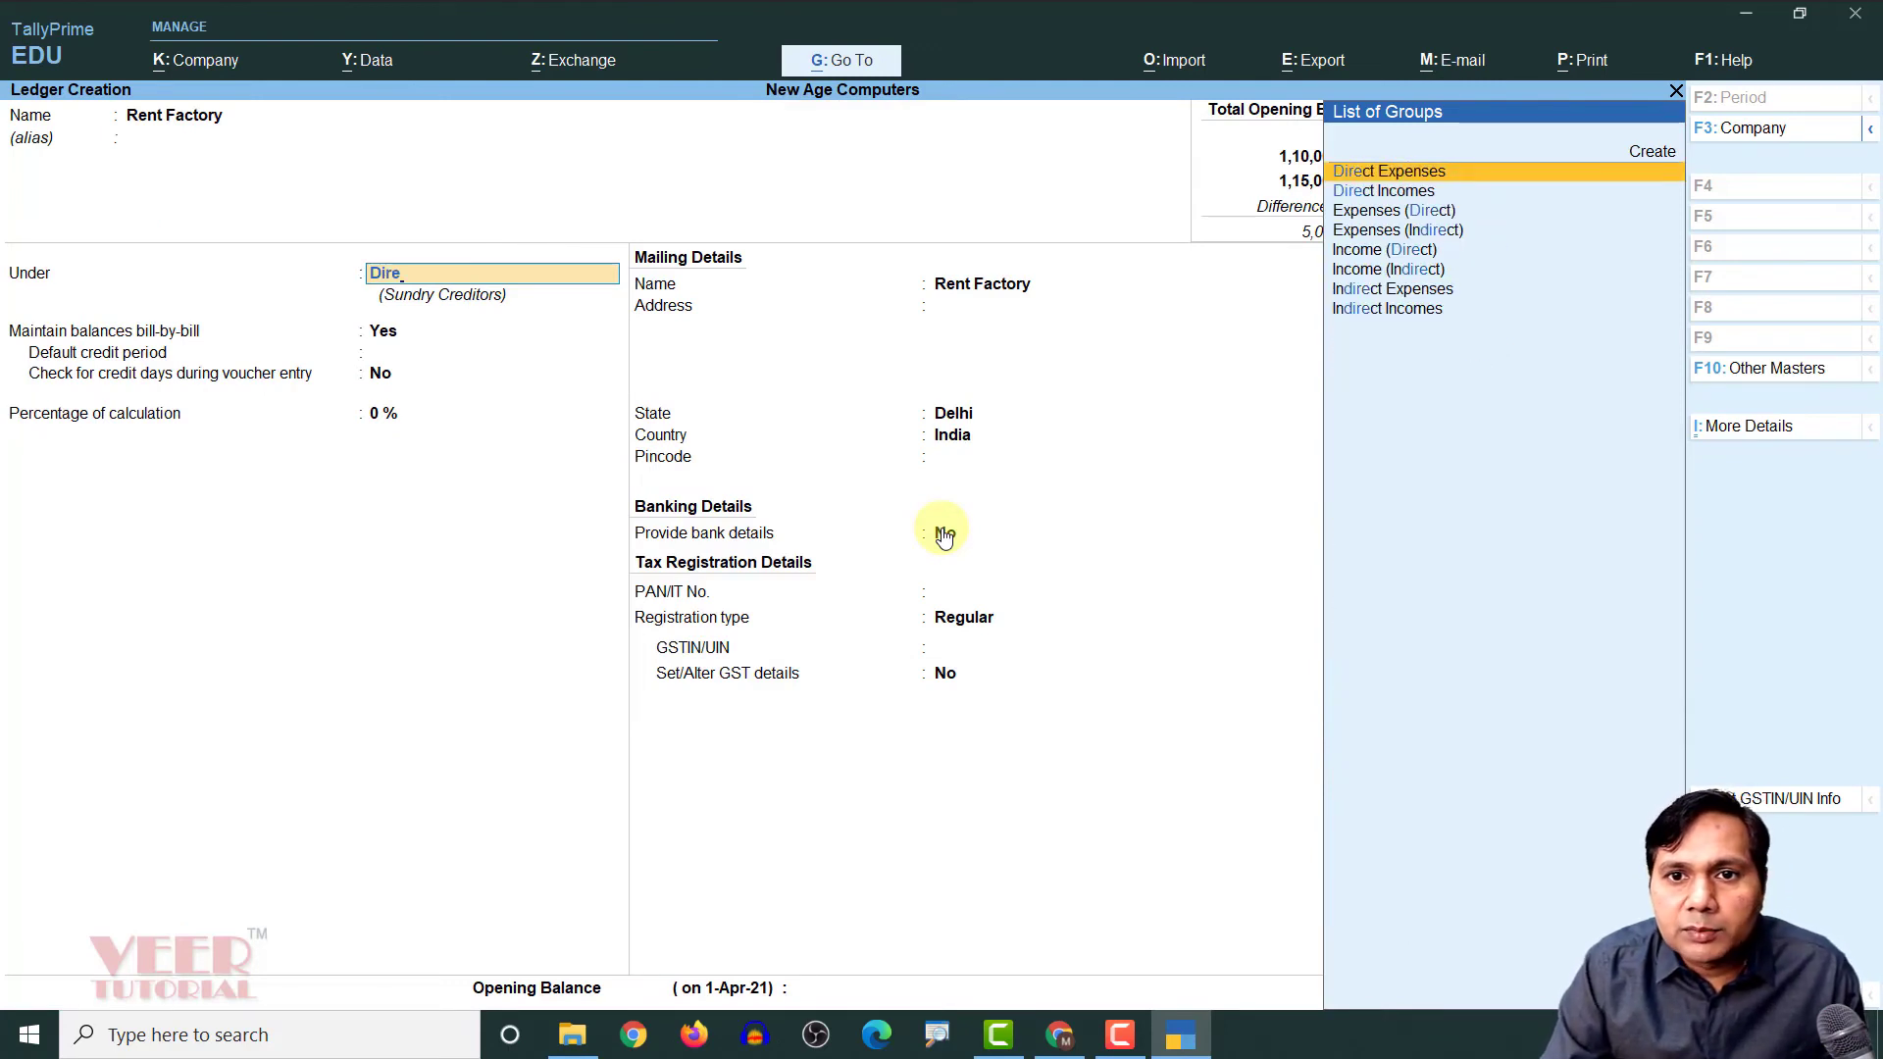
{"action": "key", "text": "Return"}
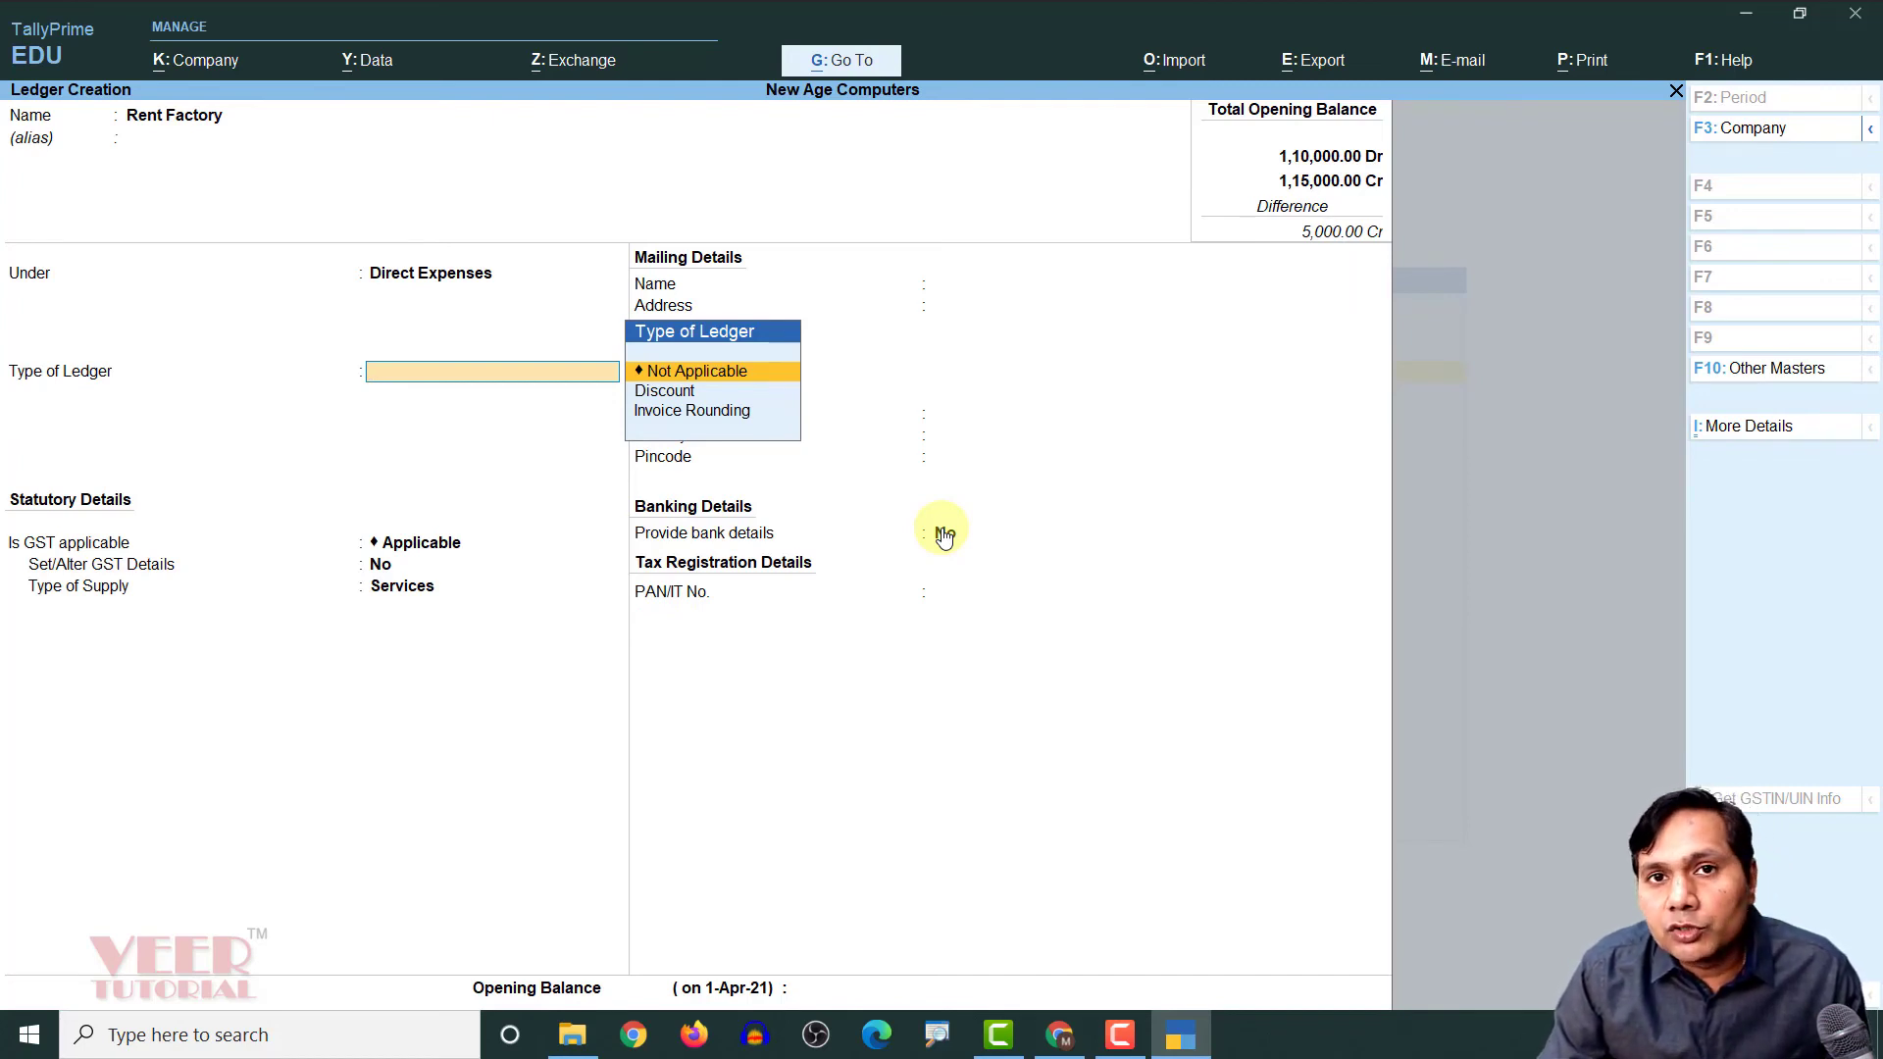
{"action": "key", "text": "Return"}
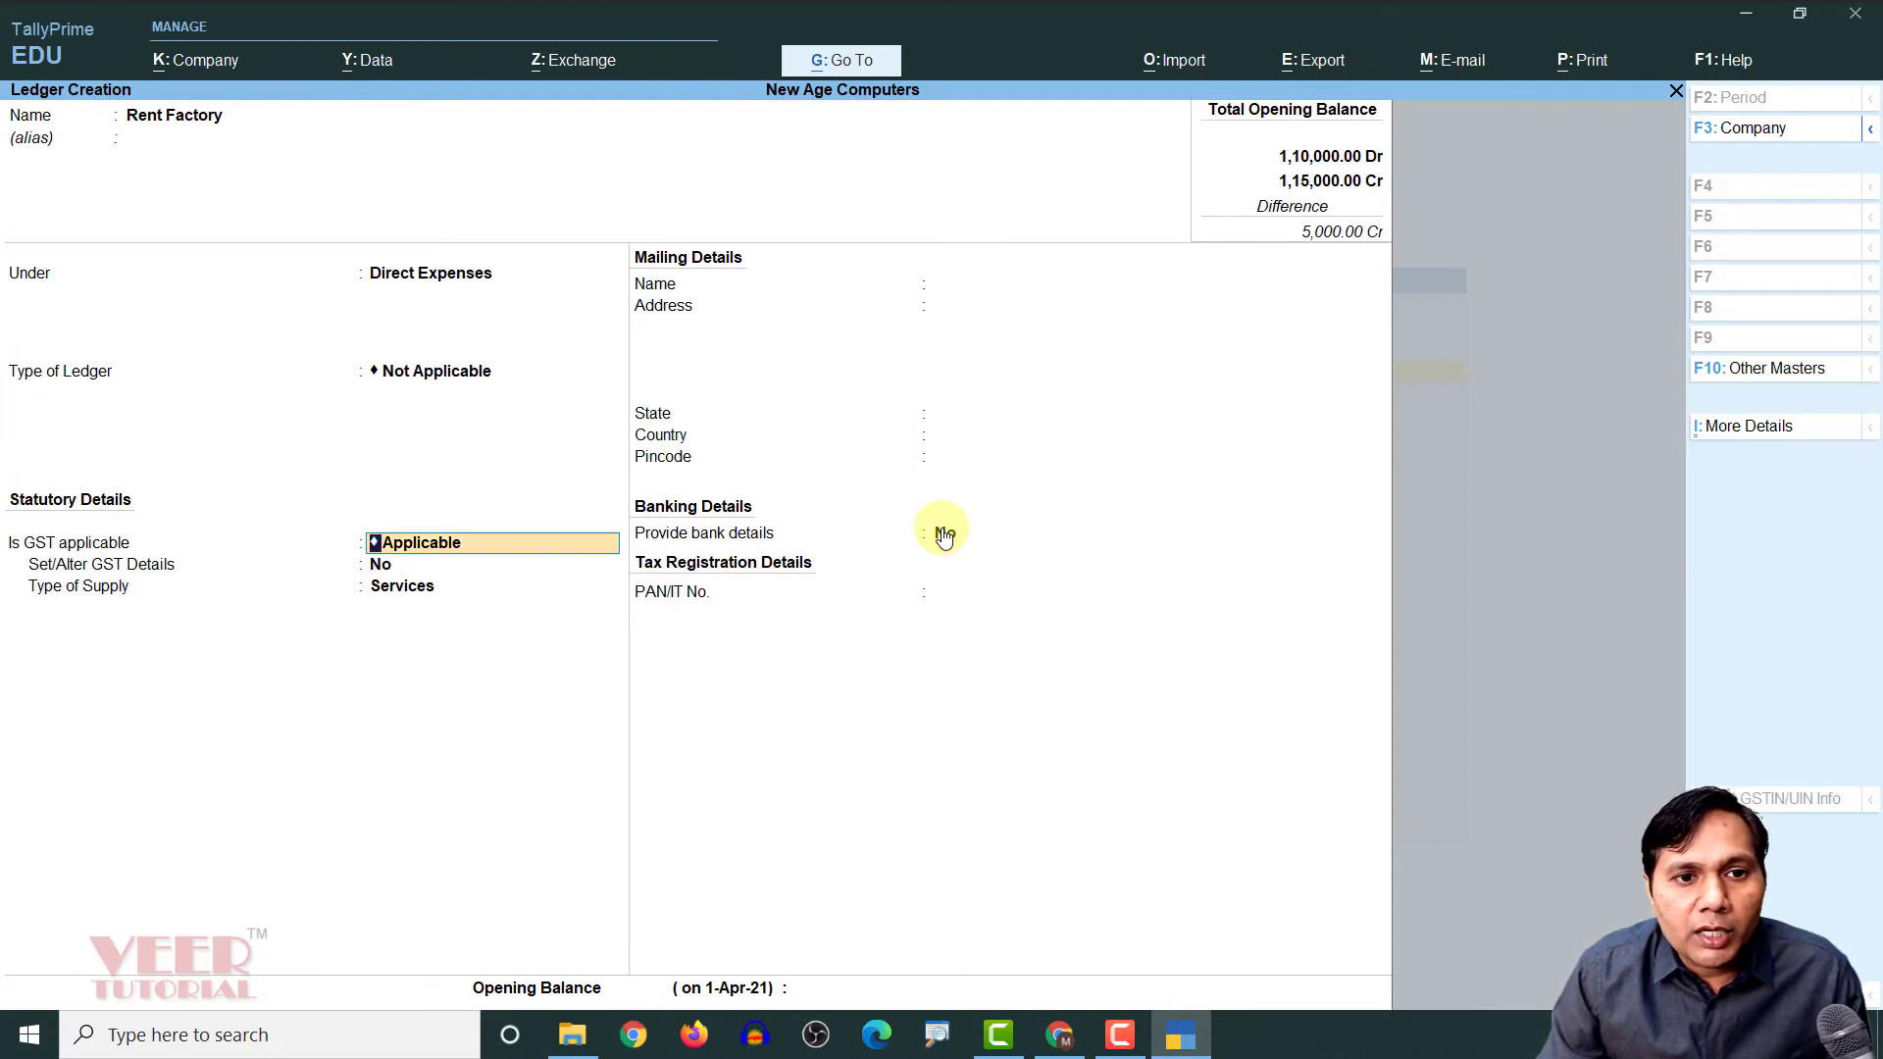
{"action": "key", "text": "Return"}
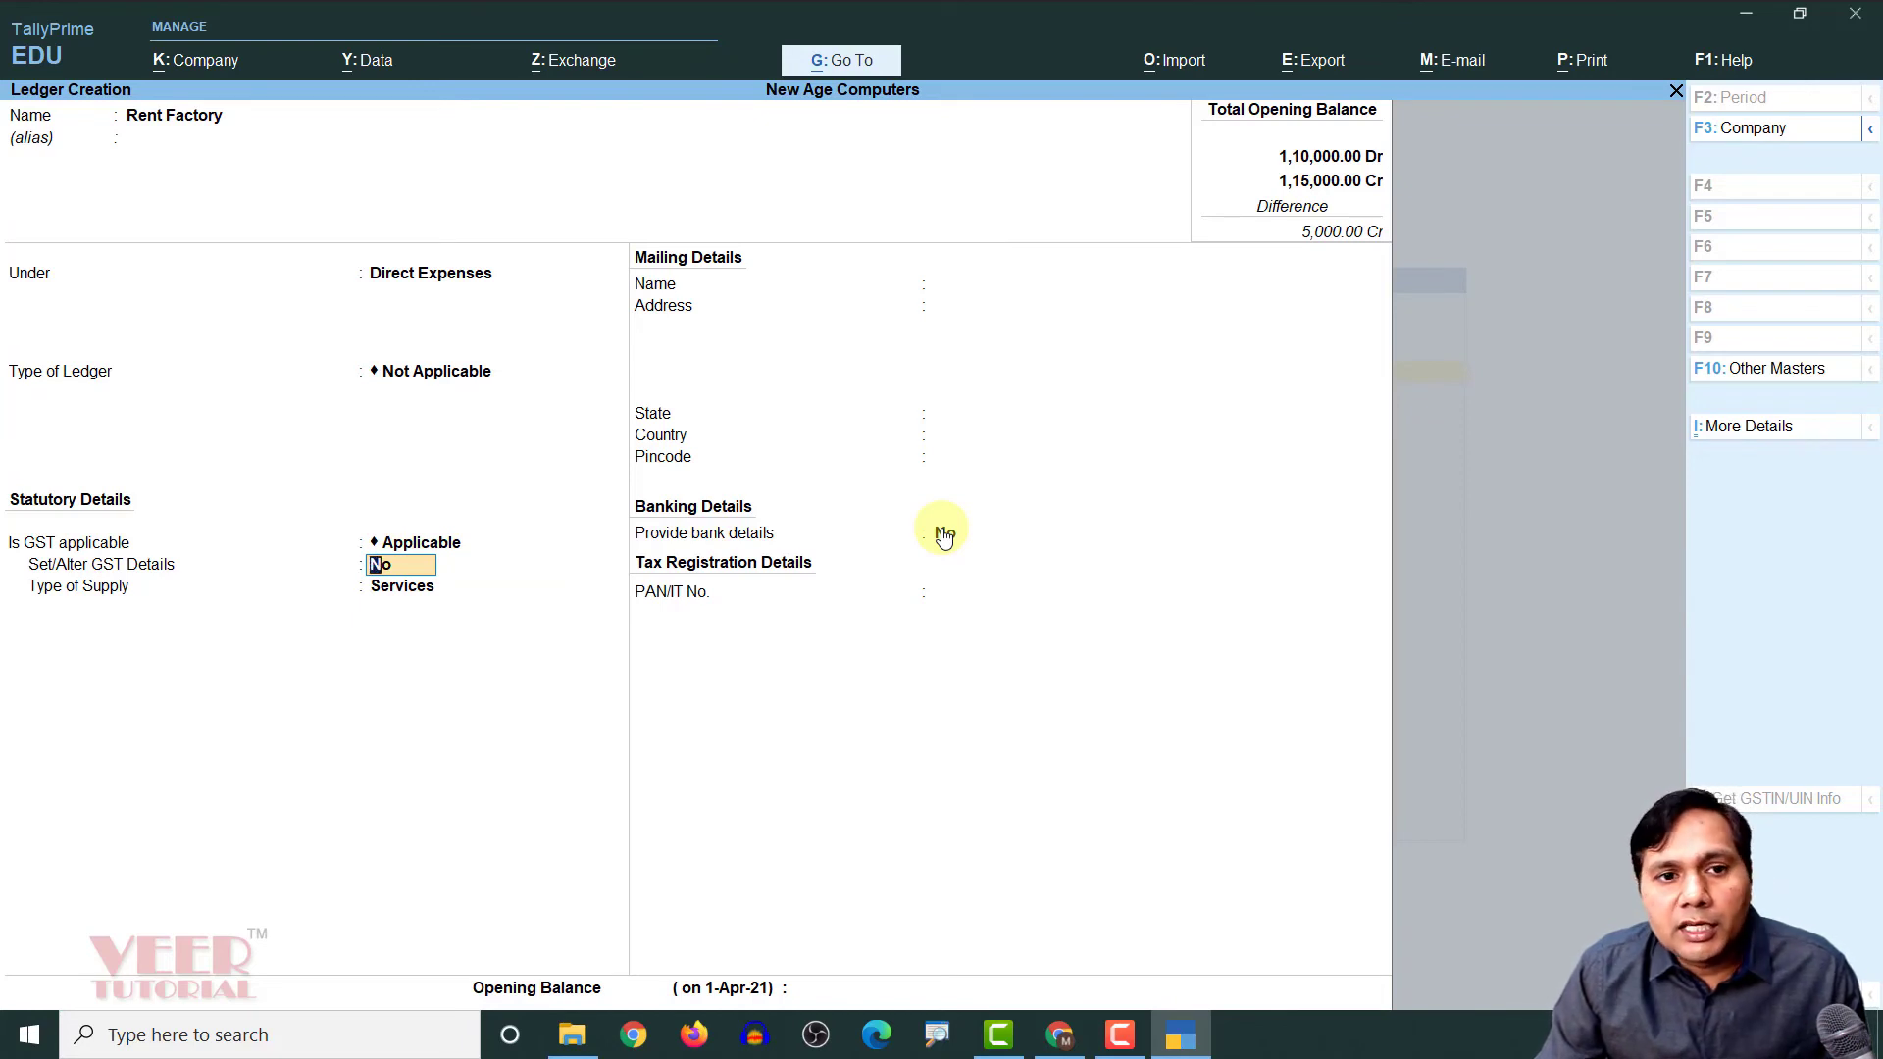
{"action": "key", "text": "Return"}
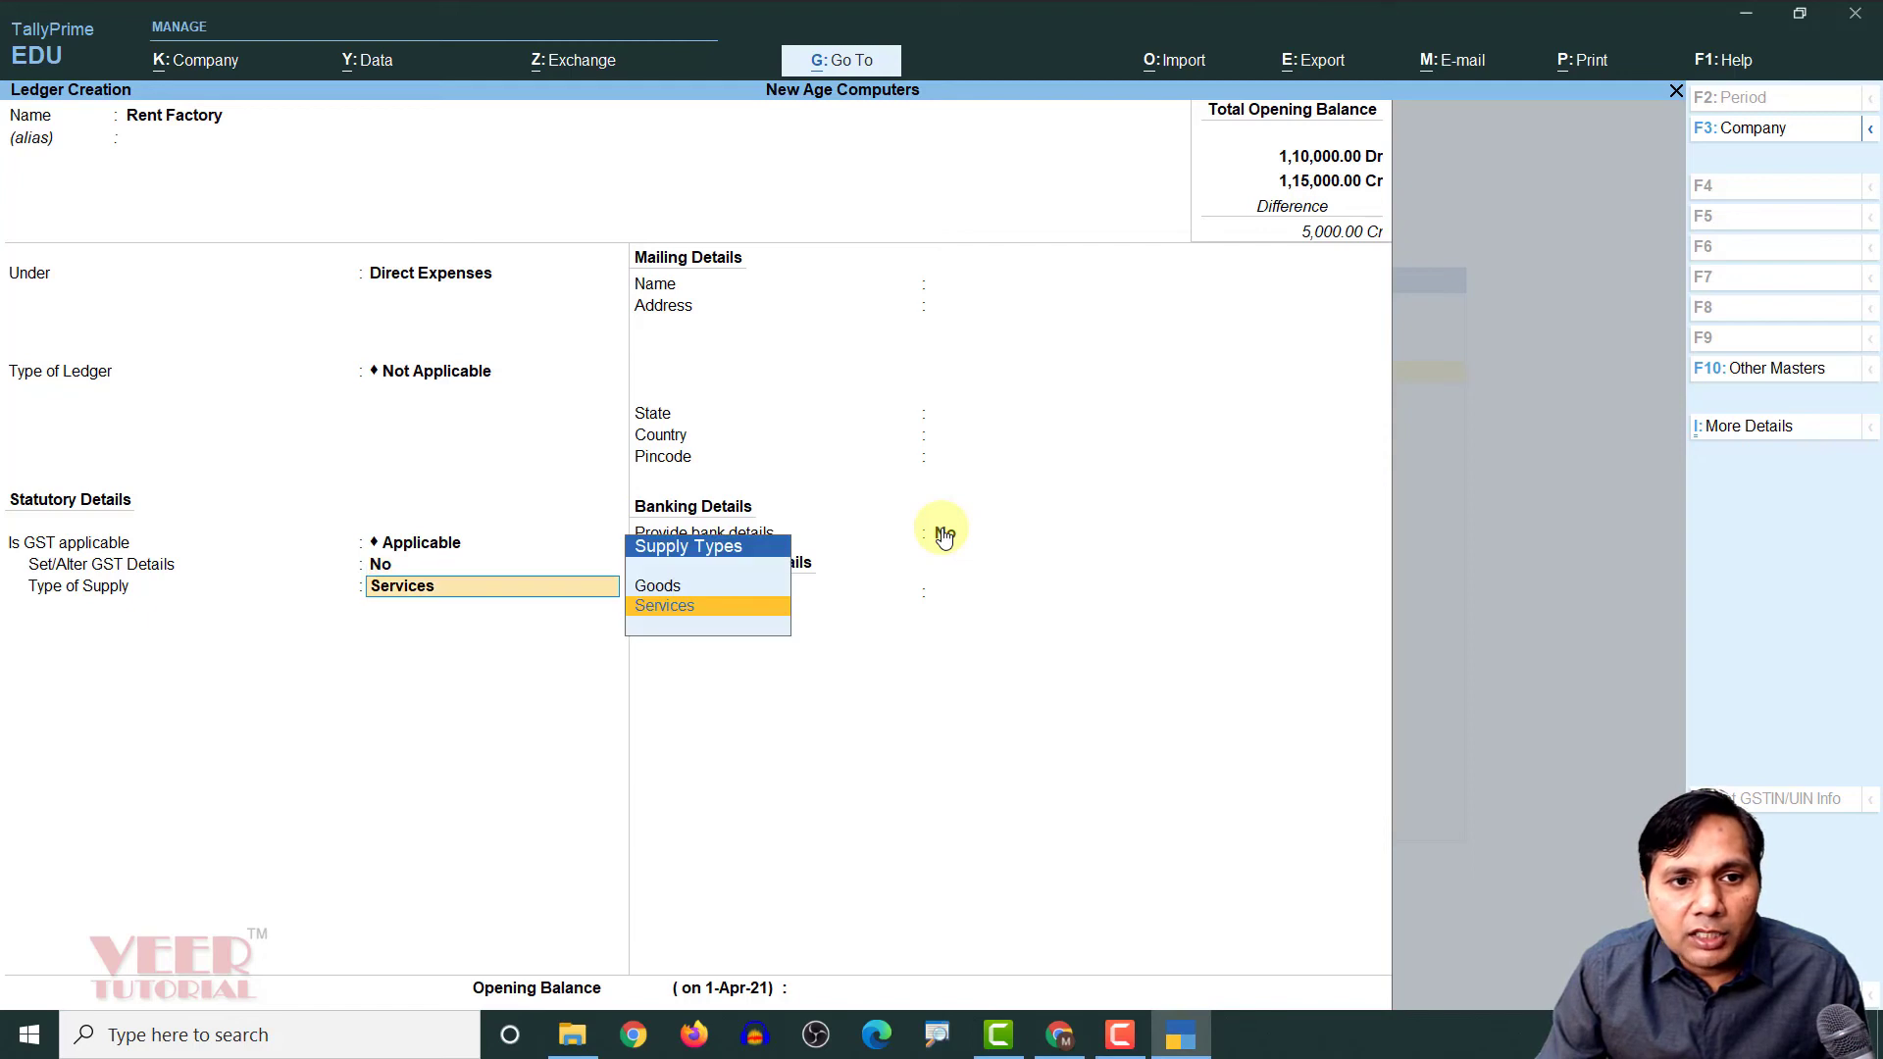
{"action": "key", "text": "Return"}
{"action": "key", "text": "Return"}
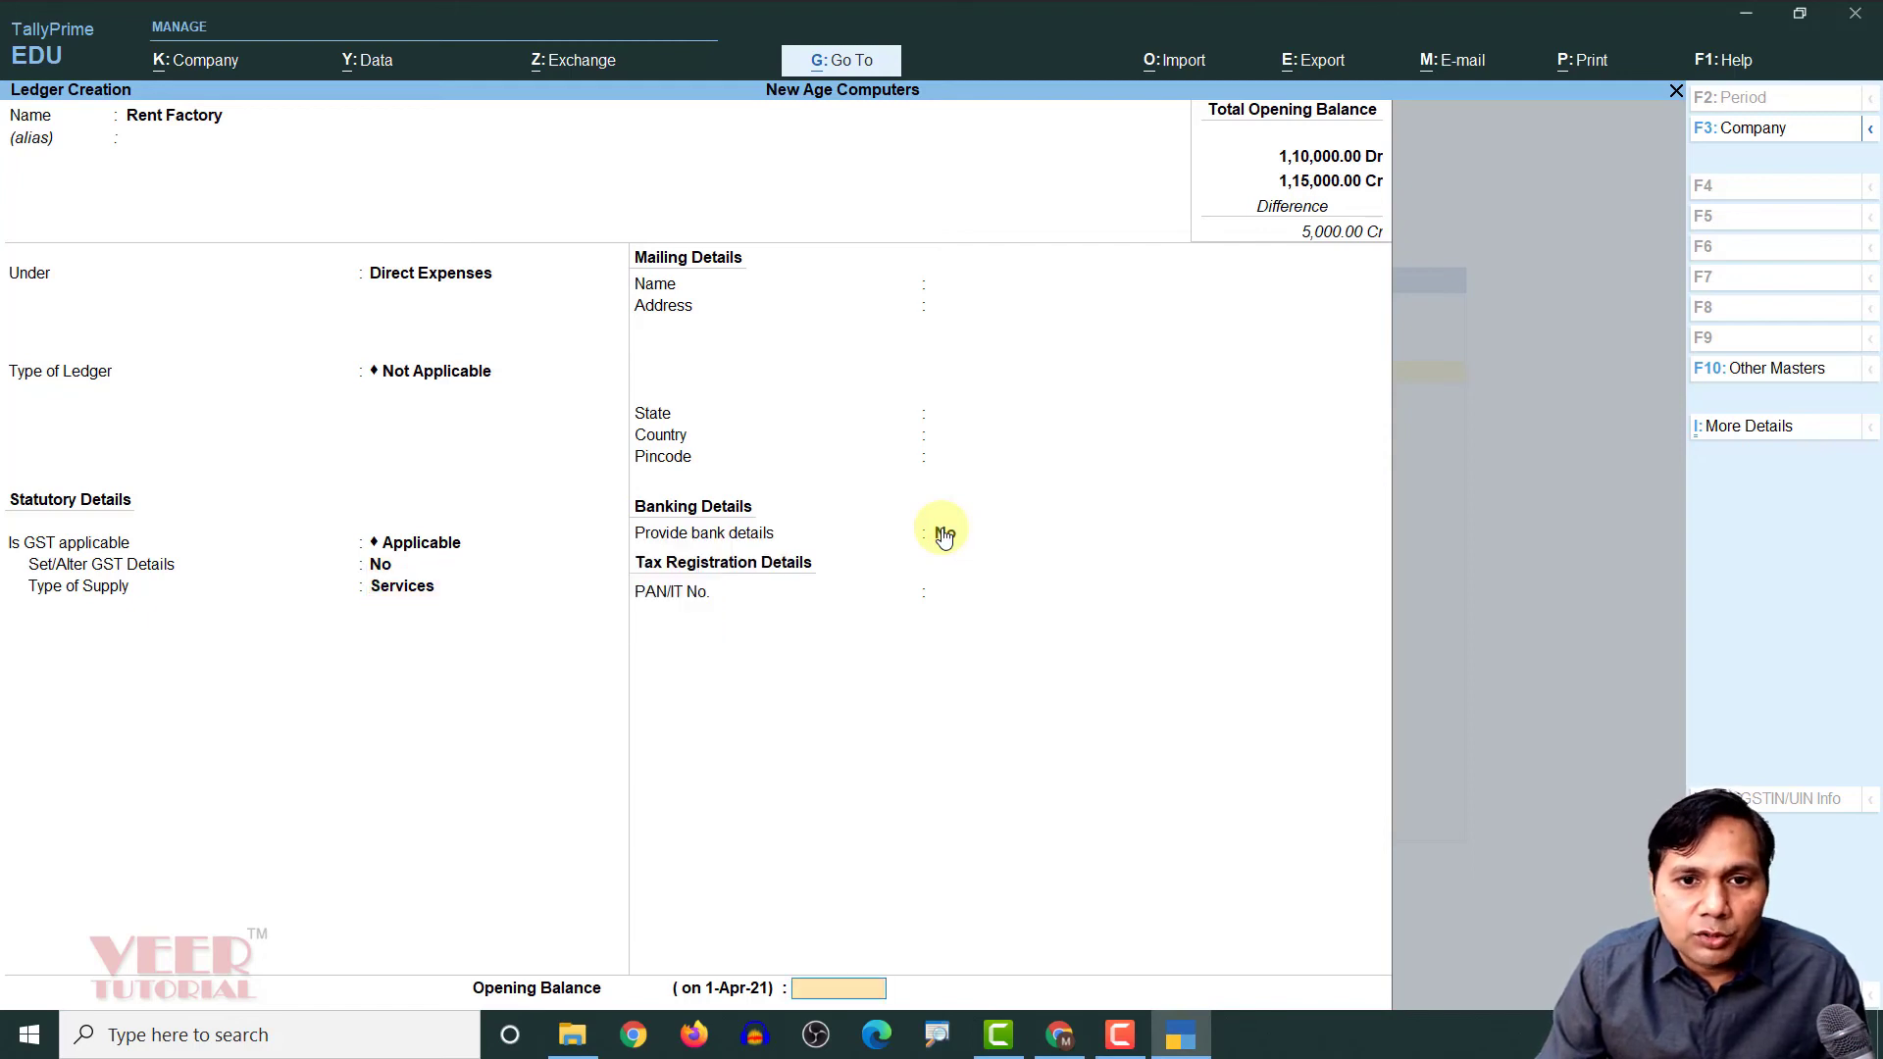
{"action": "key", "text": "Return"}
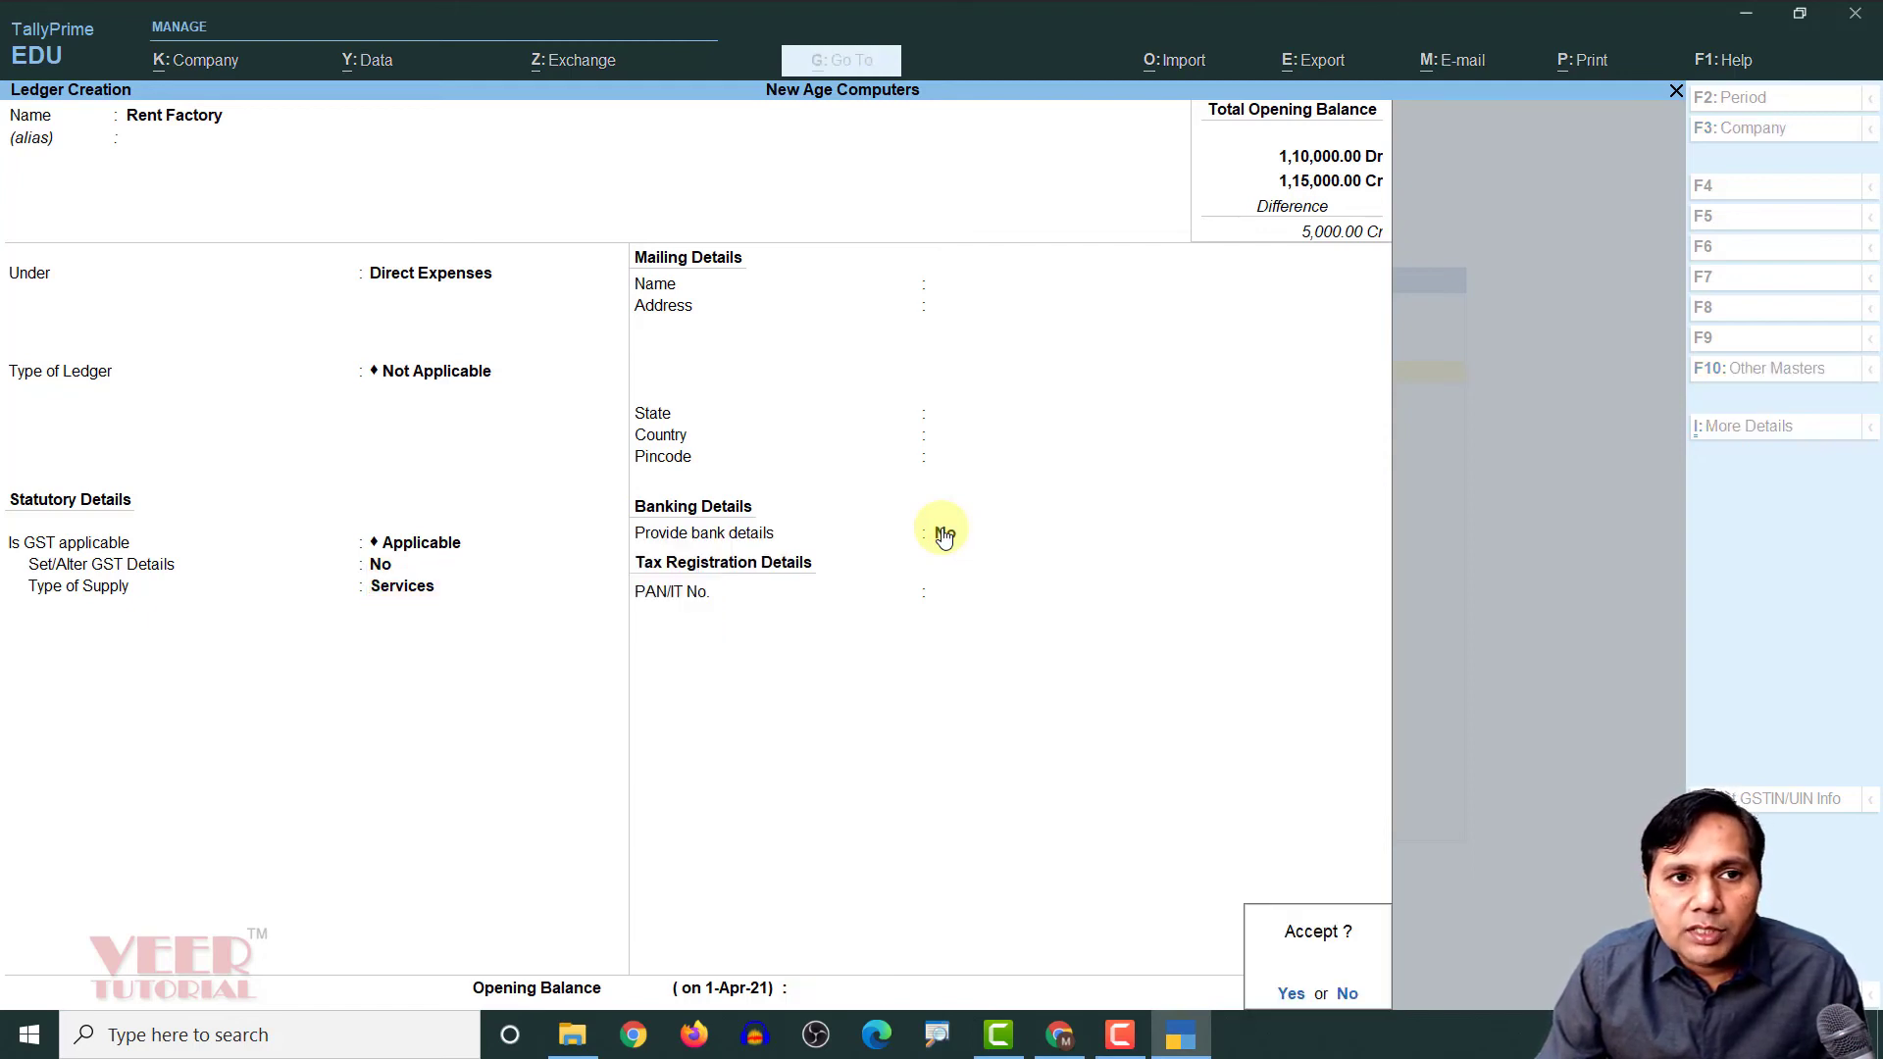
{"action": "key", "text": "Return"}
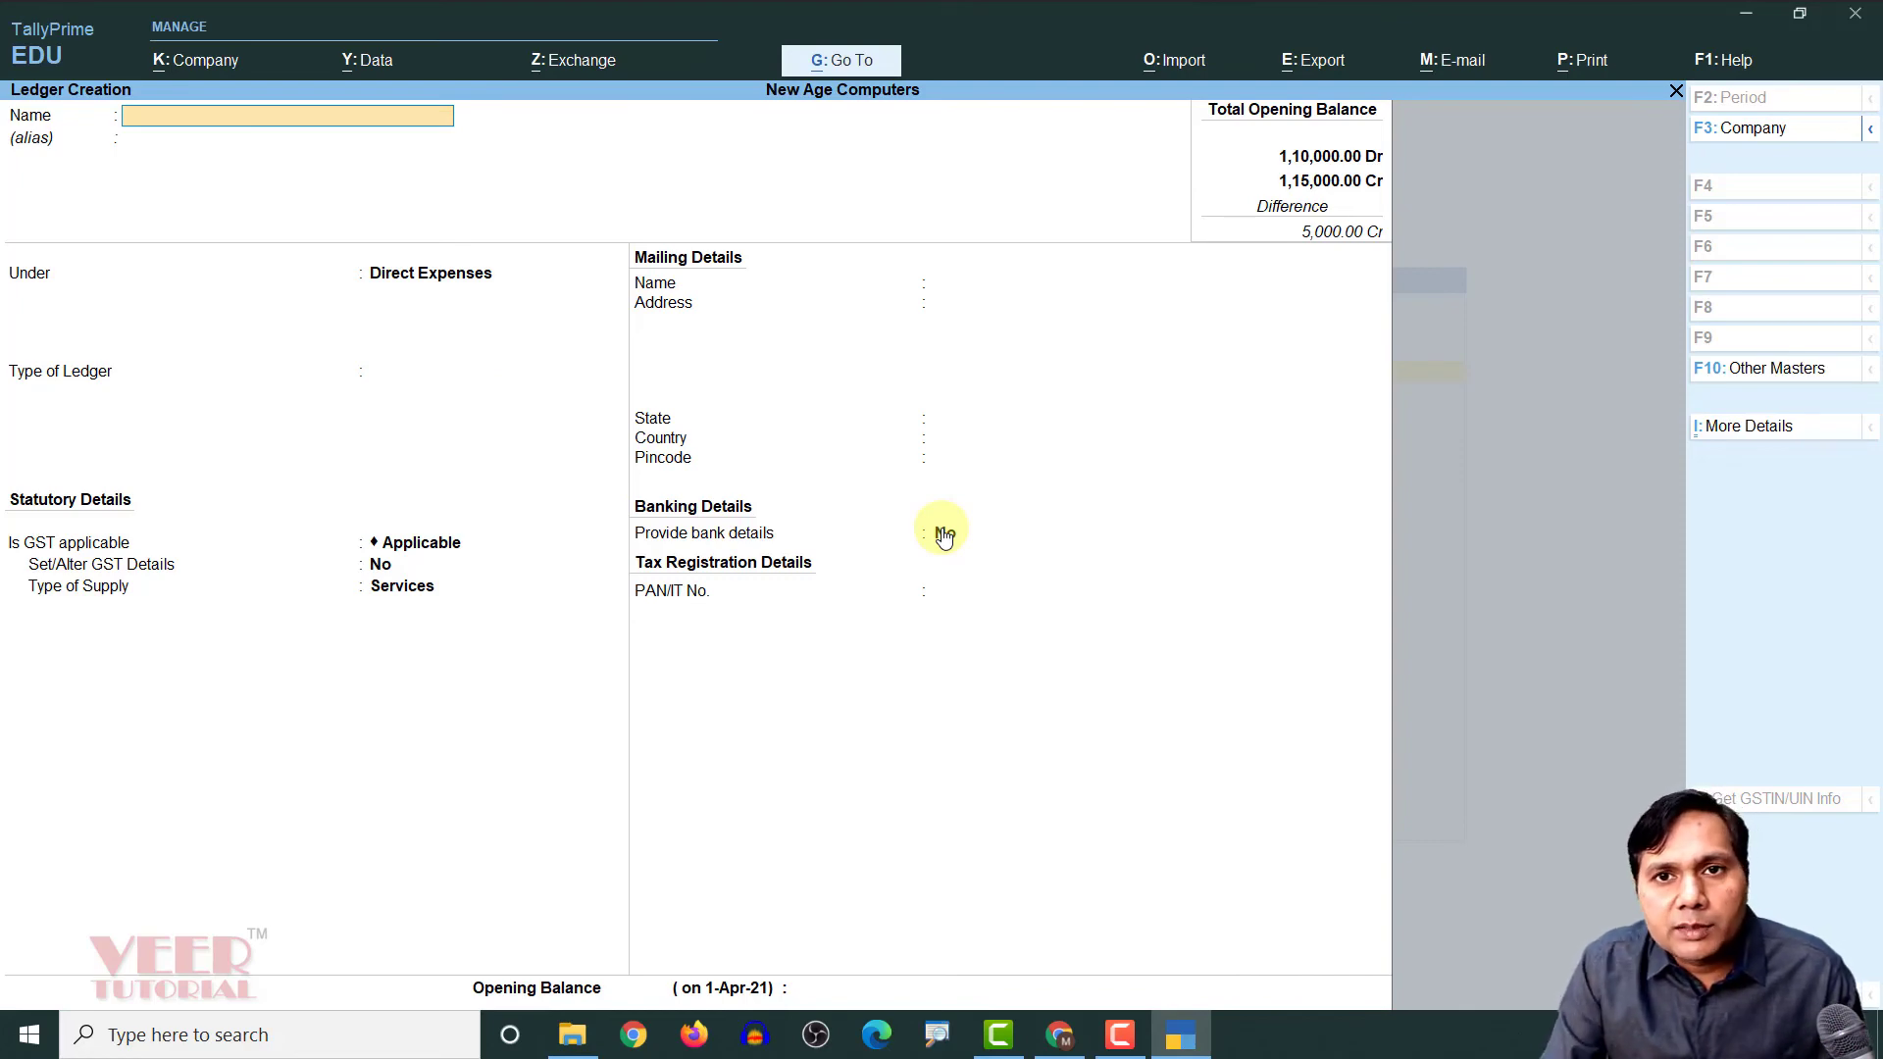
Switch to Chart of Accounts.pdf and examine the remaining direct expense accounts and the Indirect Expenses section
{"action": "key", "text": "alt+Tab"}
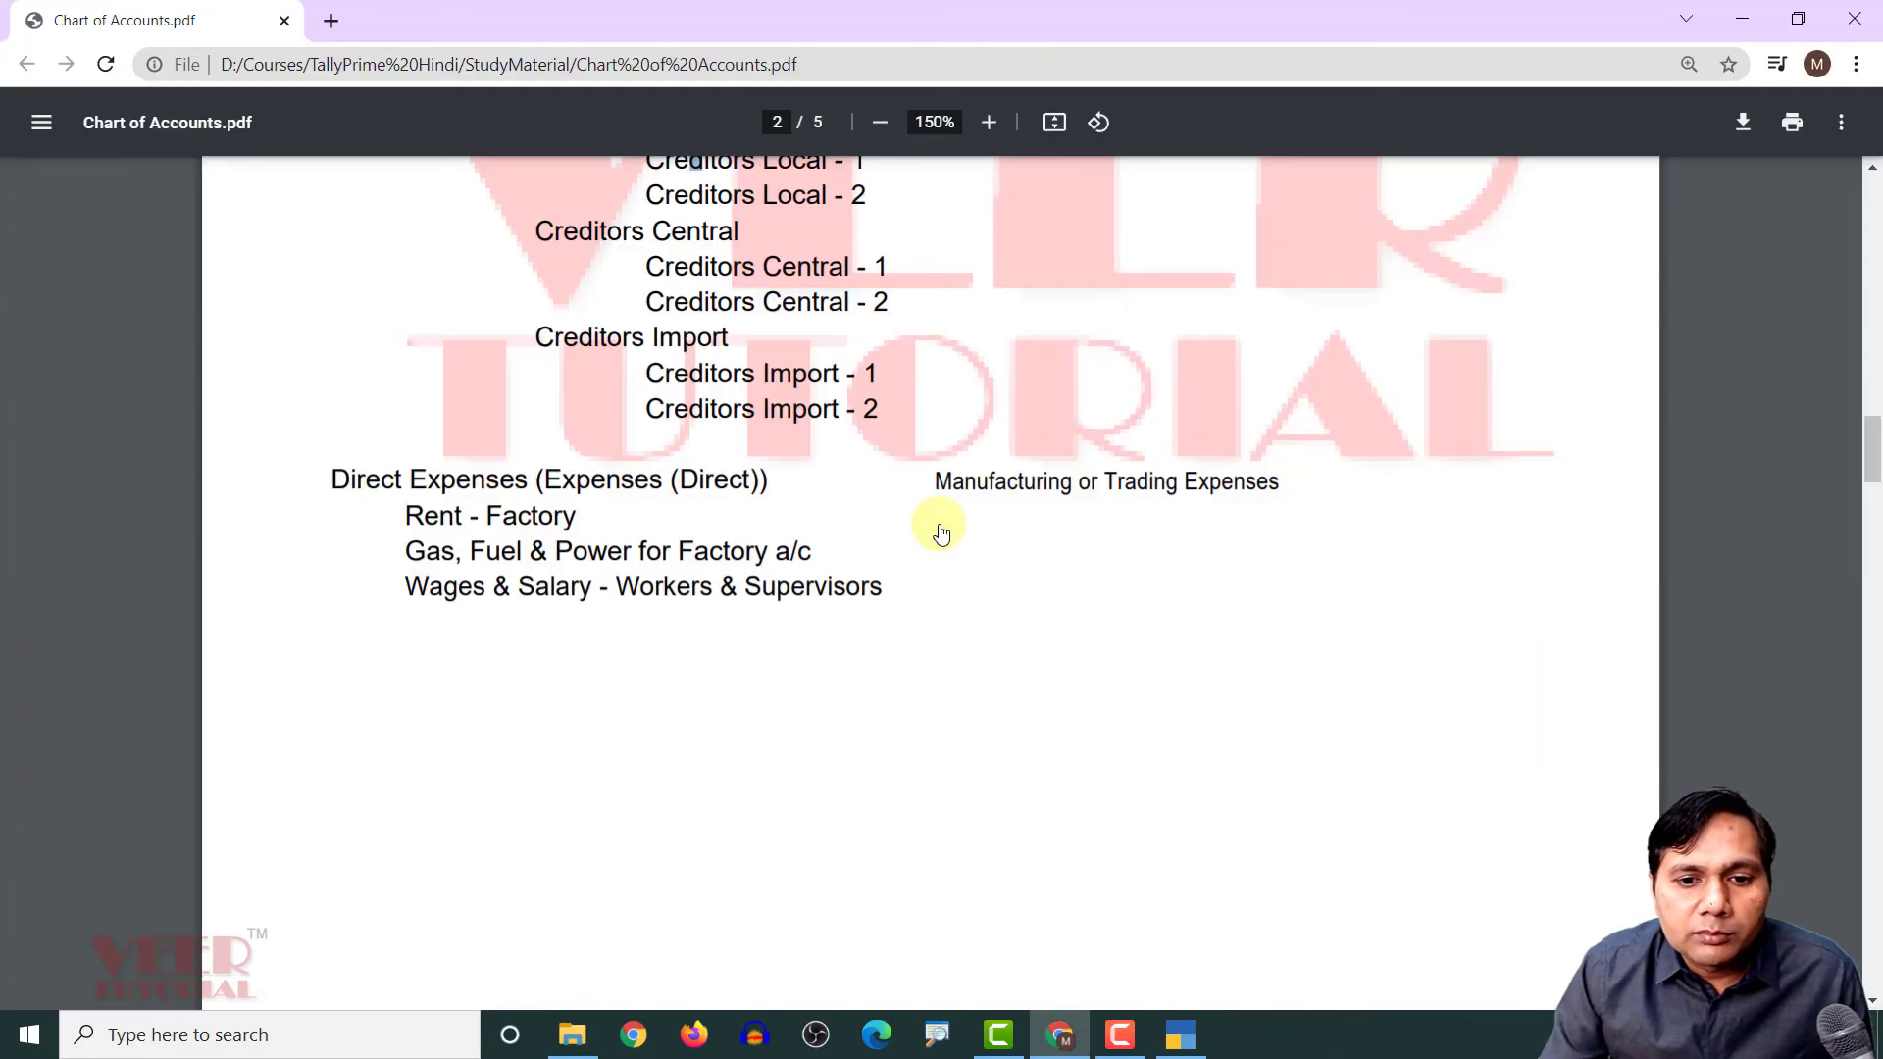
{"action": "scroll", "coordinate": [819, 546], "scroll_direction": "down", "scroll_amount": 10}
{"action": "scroll", "coordinate": [820, 547], "scroll_direction": "down", "scroll_amount": 6}
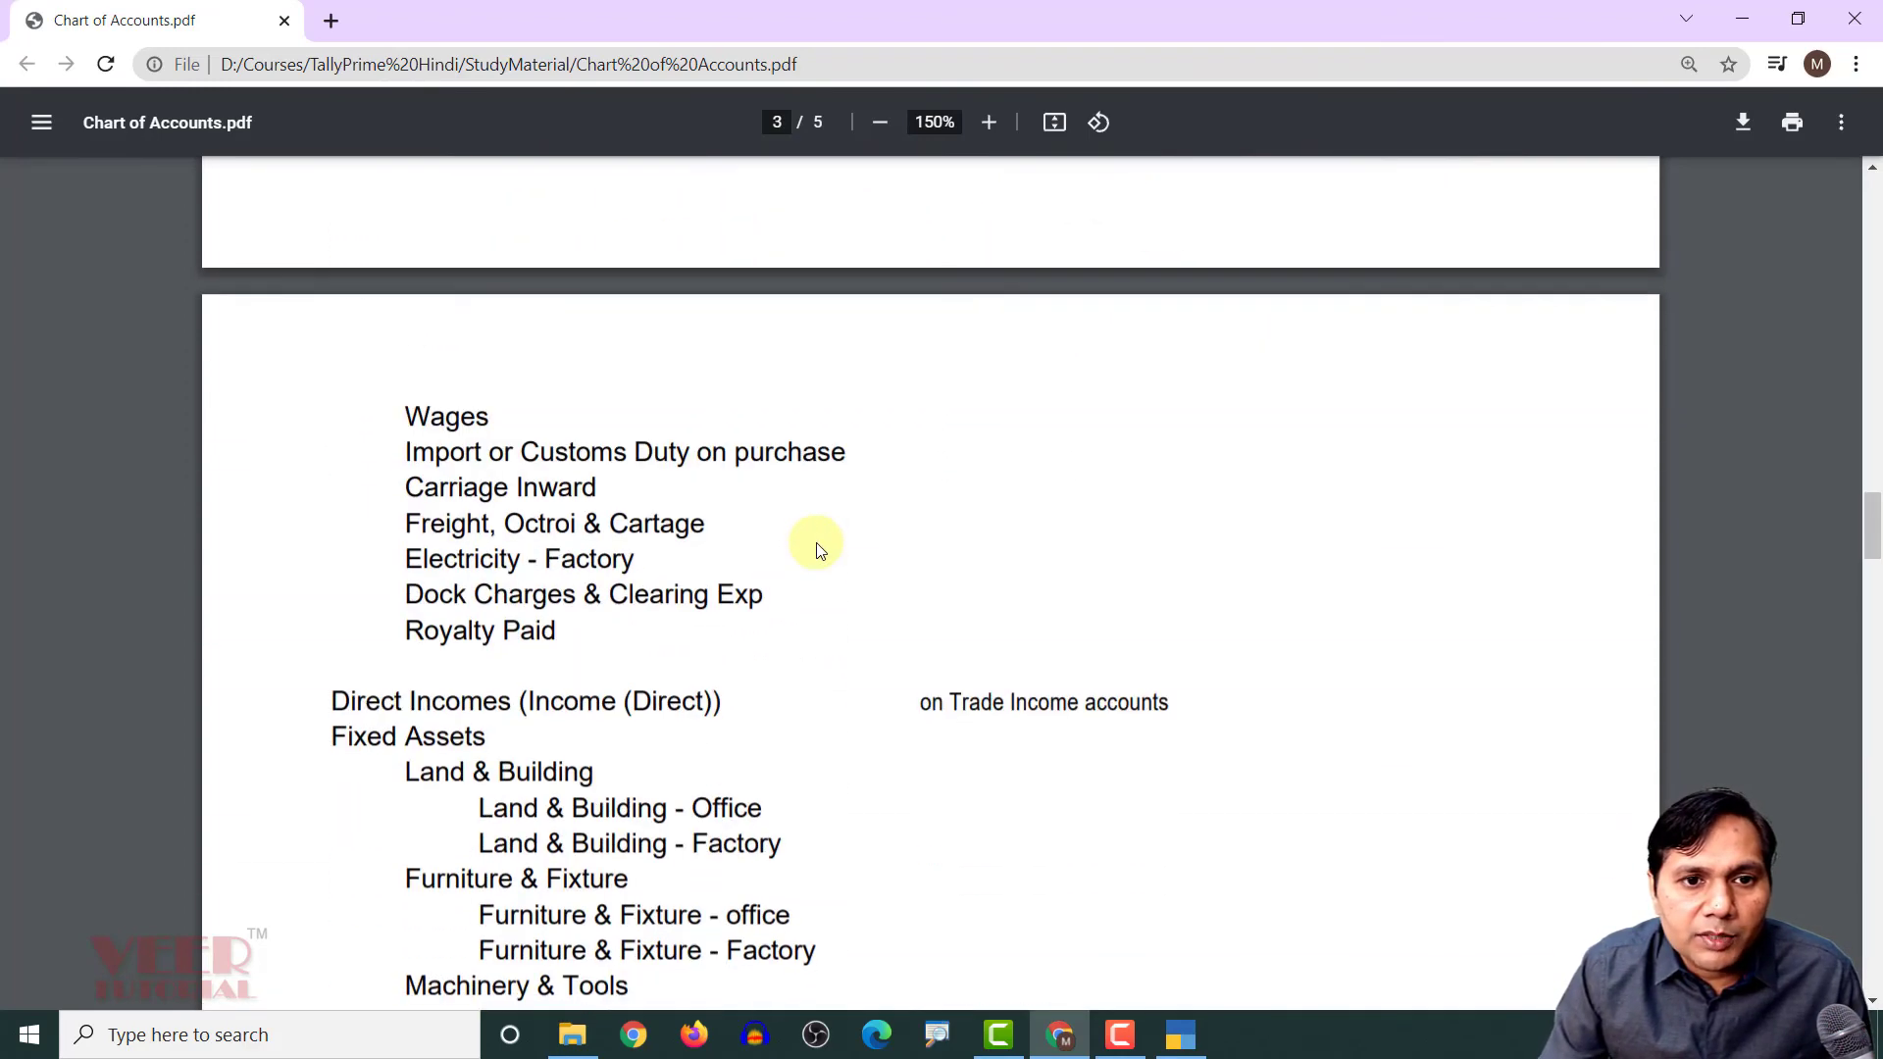
{"action": "scroll", "coordinate": [820, 548], "scroll_direction": "down", "scroll_amount": 2}
{"action": "scroll", "coordinate": [818, 543], "scroll_direction": "down", "scroll_amount": 3}
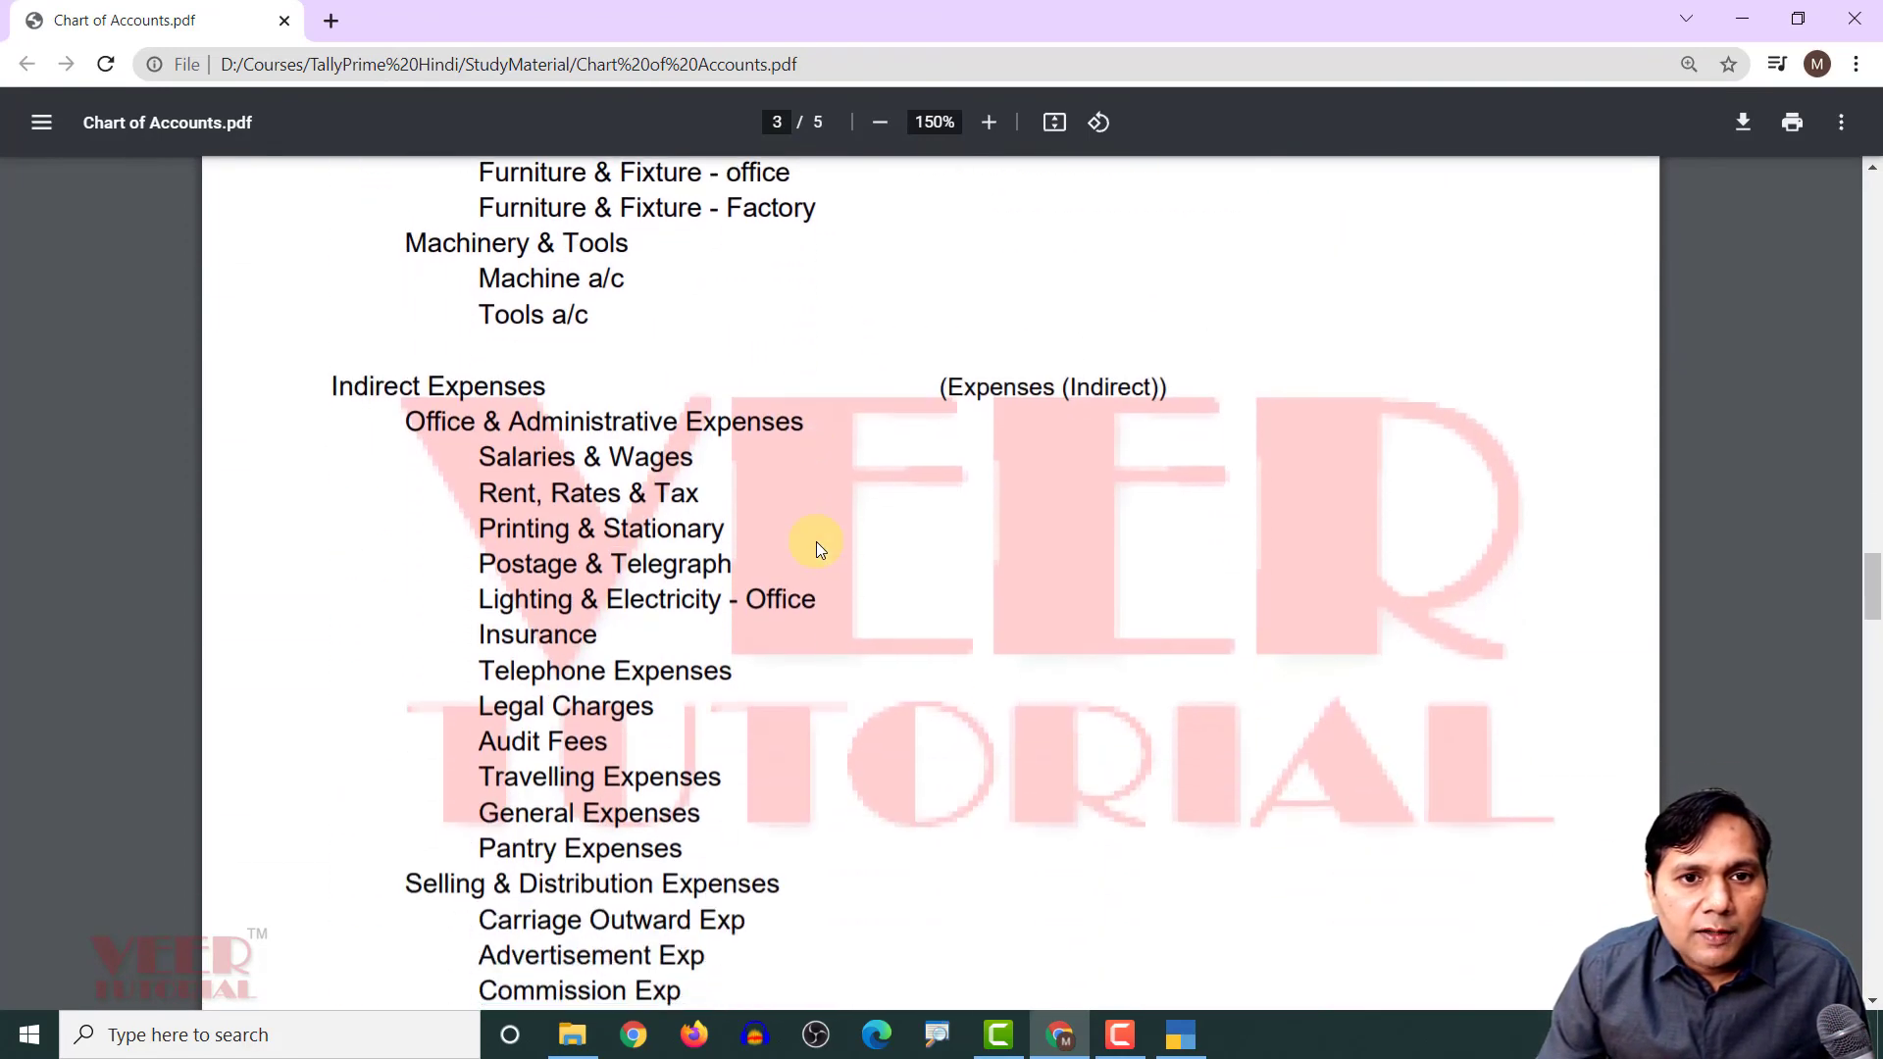
{"action": "scroll", "coordinate": [818, 543], "scroll_direction": "down", "scroll_amount": 1}
{"action": "scroll", "coordinate": [820, 547], "scroll_direction": "down", "scroll_amount": 1}
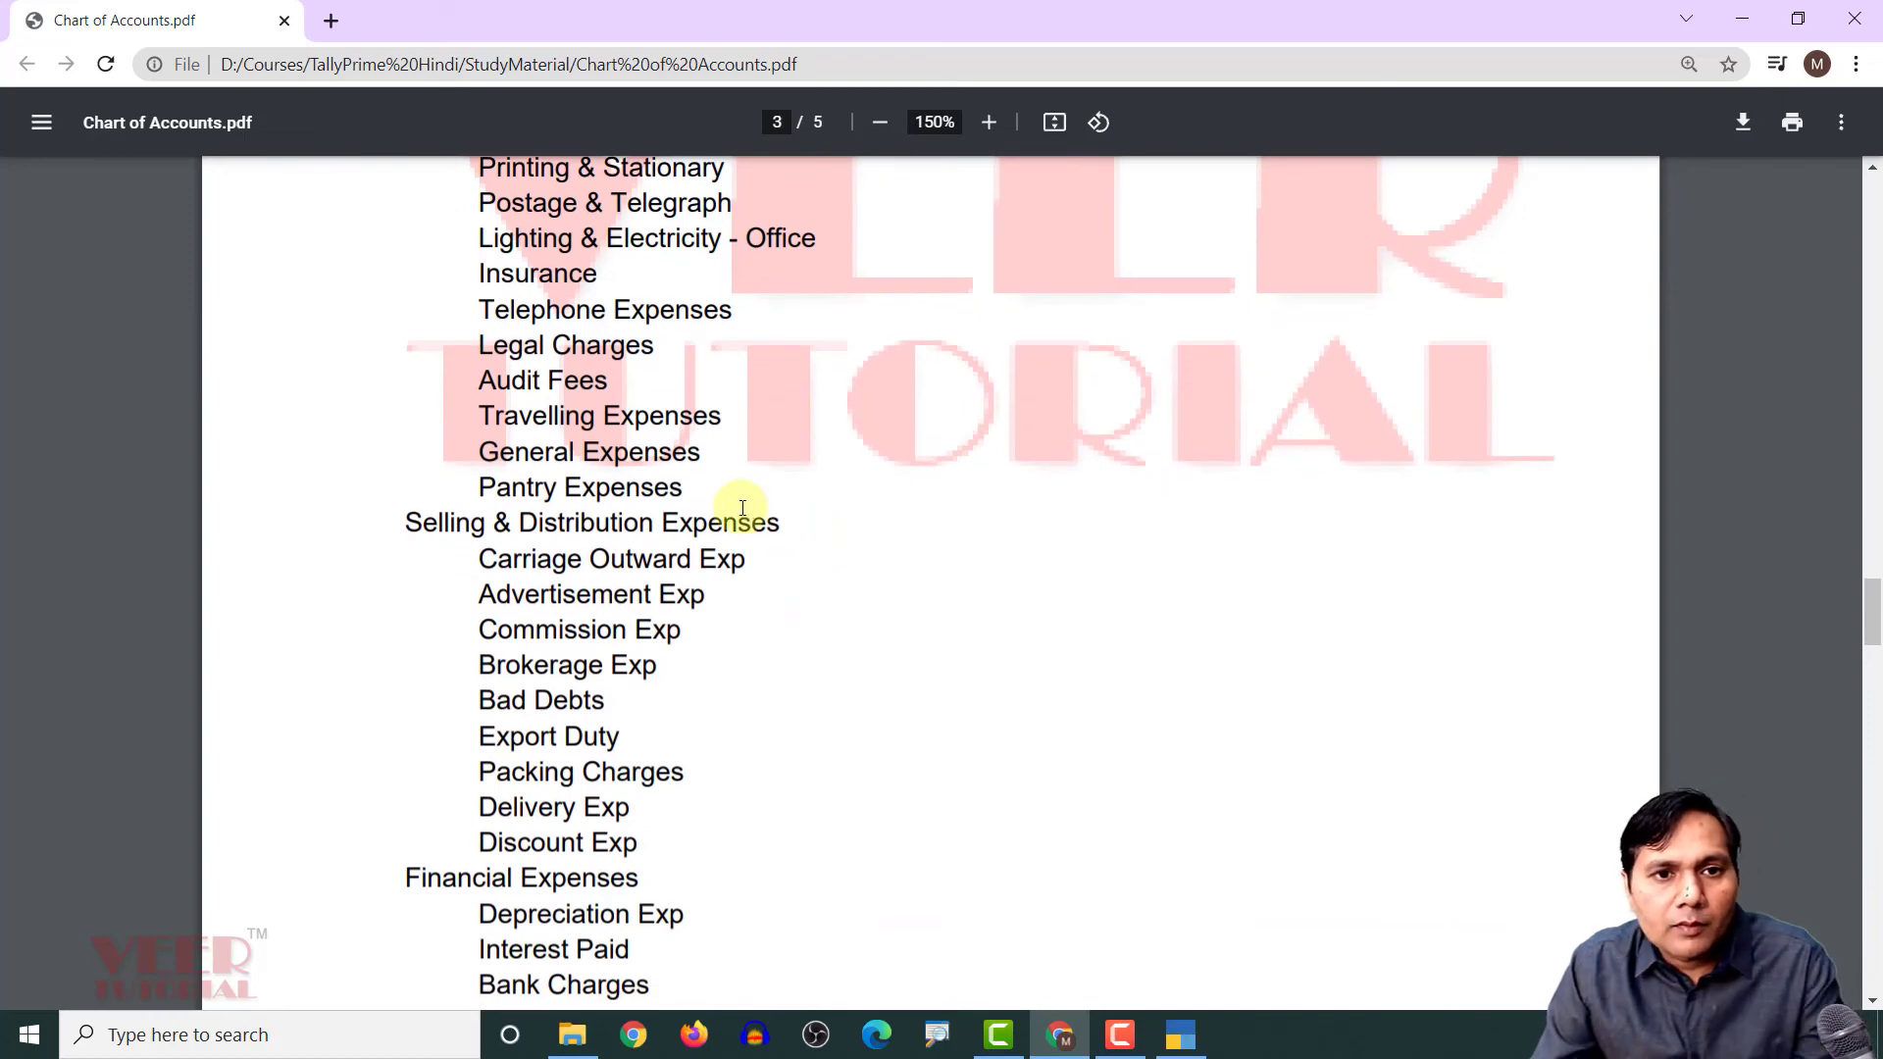
Return to TallyPrime, name the new ledger Professional Charges, and begin choosing its parent group
{"action": "key", "text": "alt+Tab"}
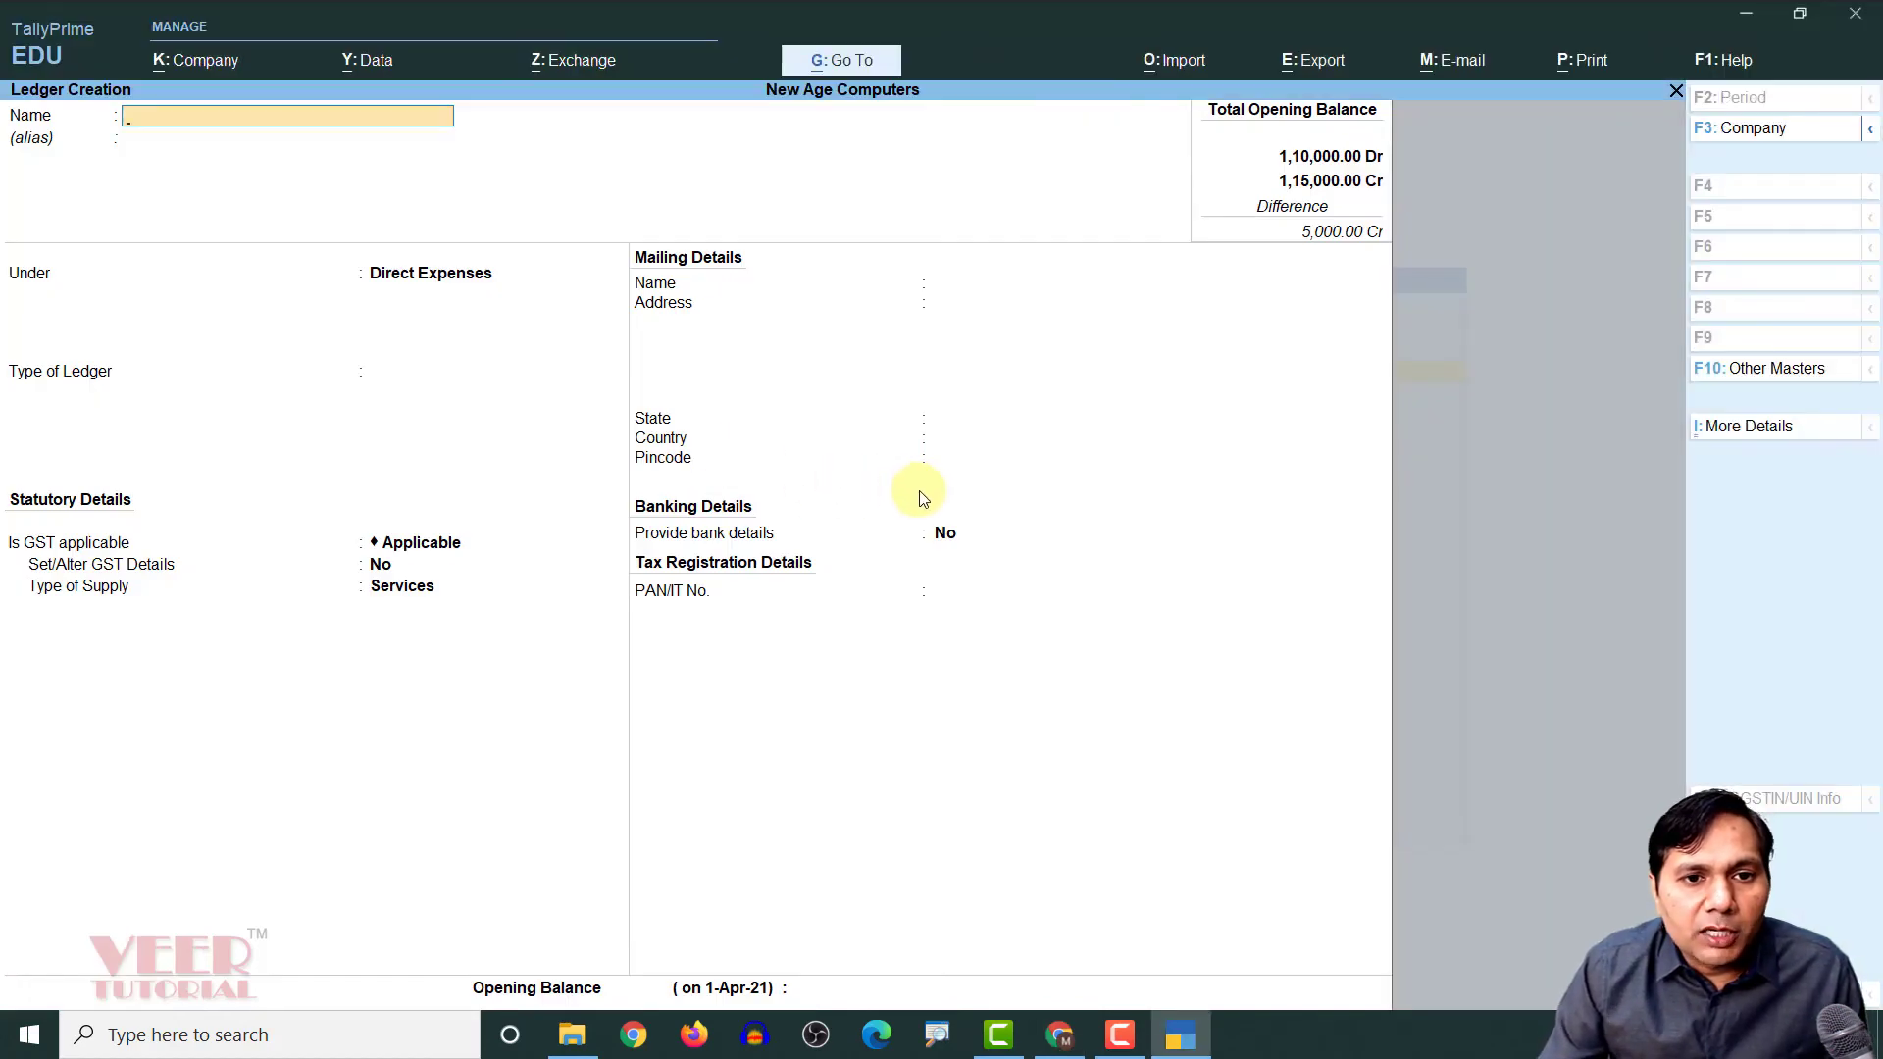
{"action": "type", "text": "Professional Charges"}
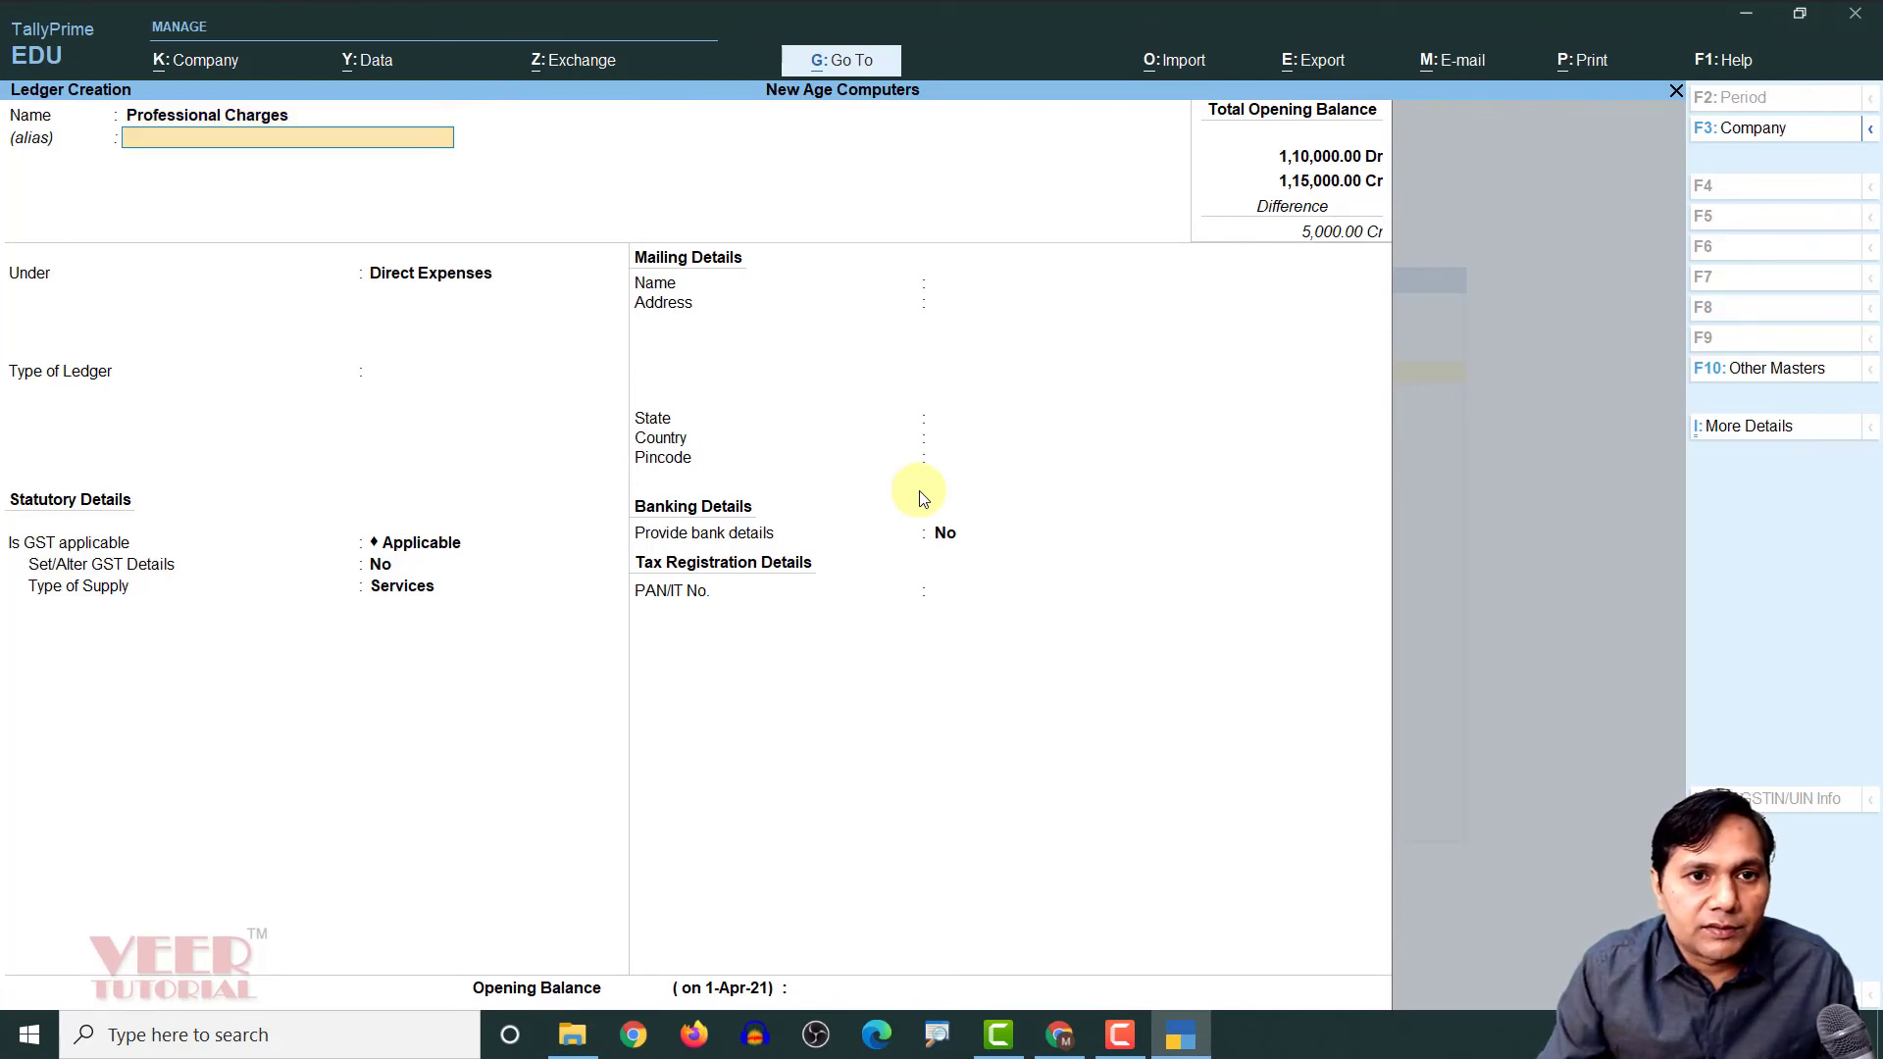
{"action": "key", "text": "Return"}
{"action": "key", "text": "Return"}
{"action": "type", "text": "i"}
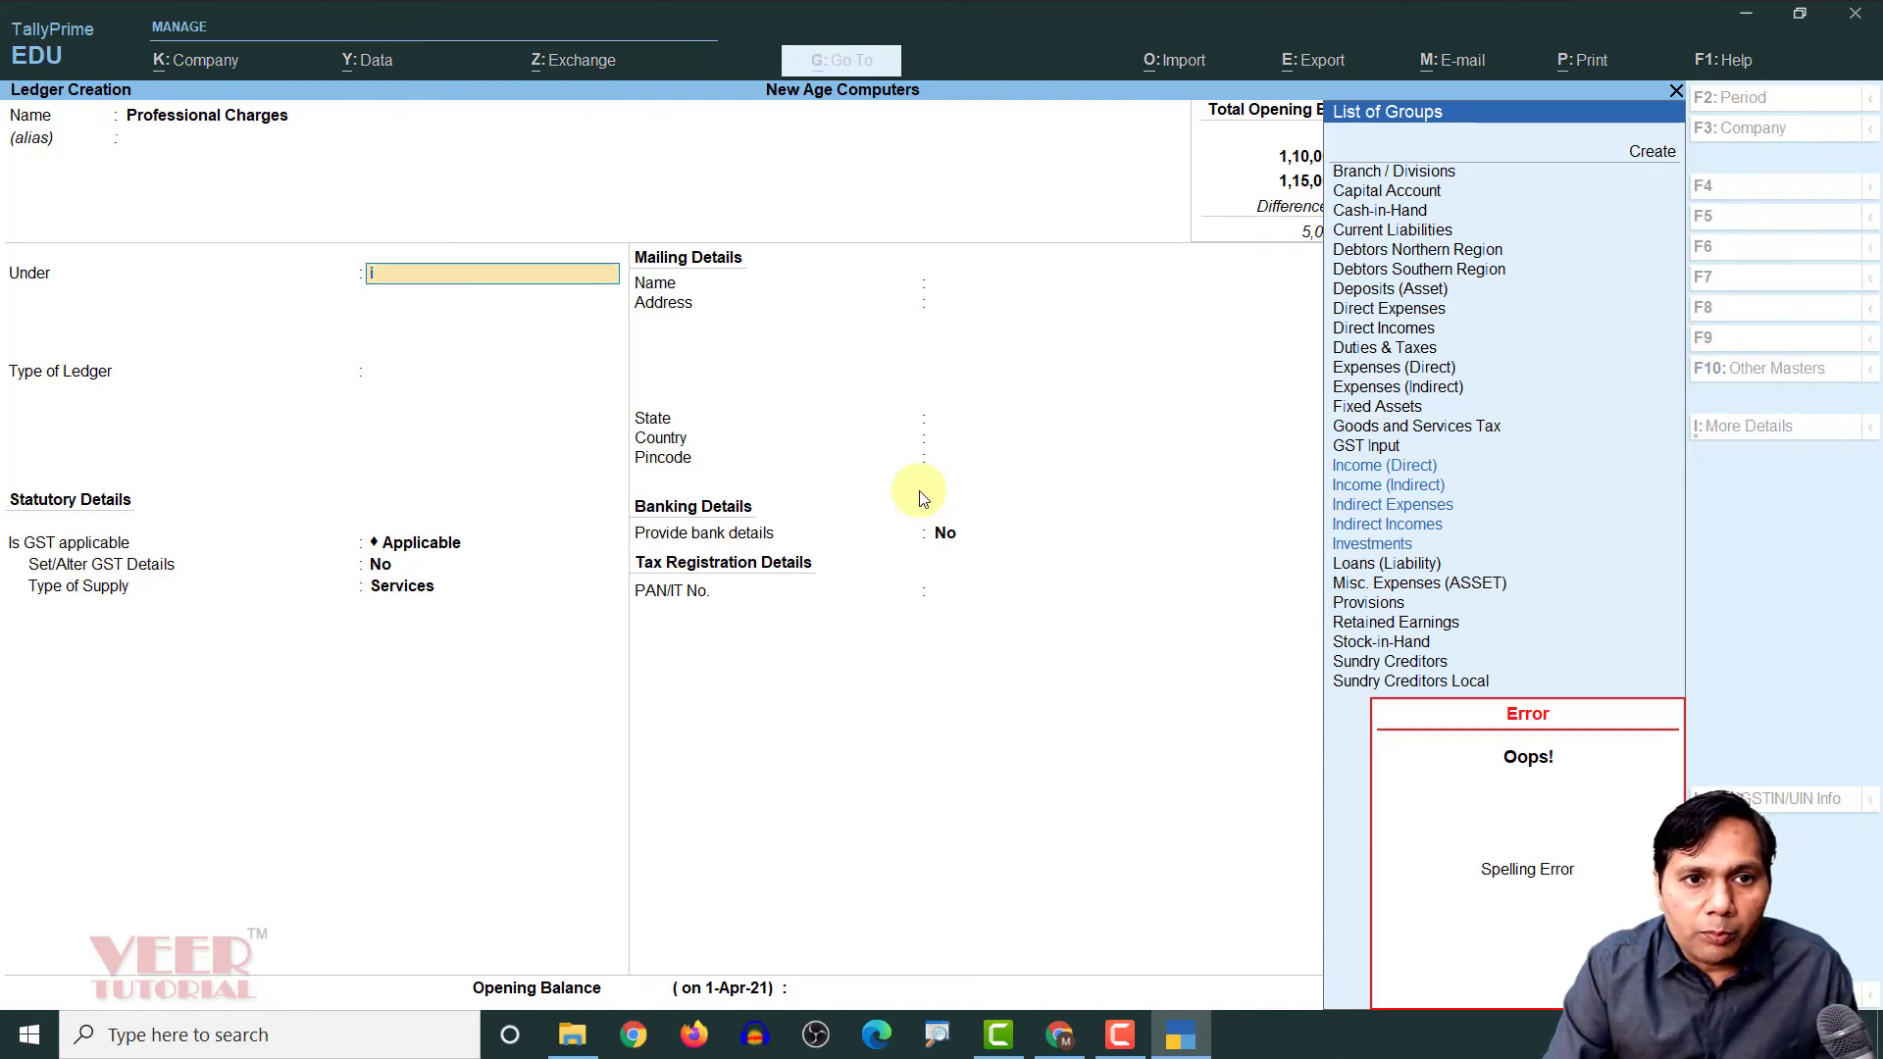
Check the Office & Administrative Expenses heading under Indirect Expenses in Chart of Accounts.pdf, and return to the ledger in TallyPrime
{"action": "key", "text": "alt+Tab"}
{"action": "scroll", "coordinate": [567, 505], "scroll_direction": "up", "scroll_amount": 2}
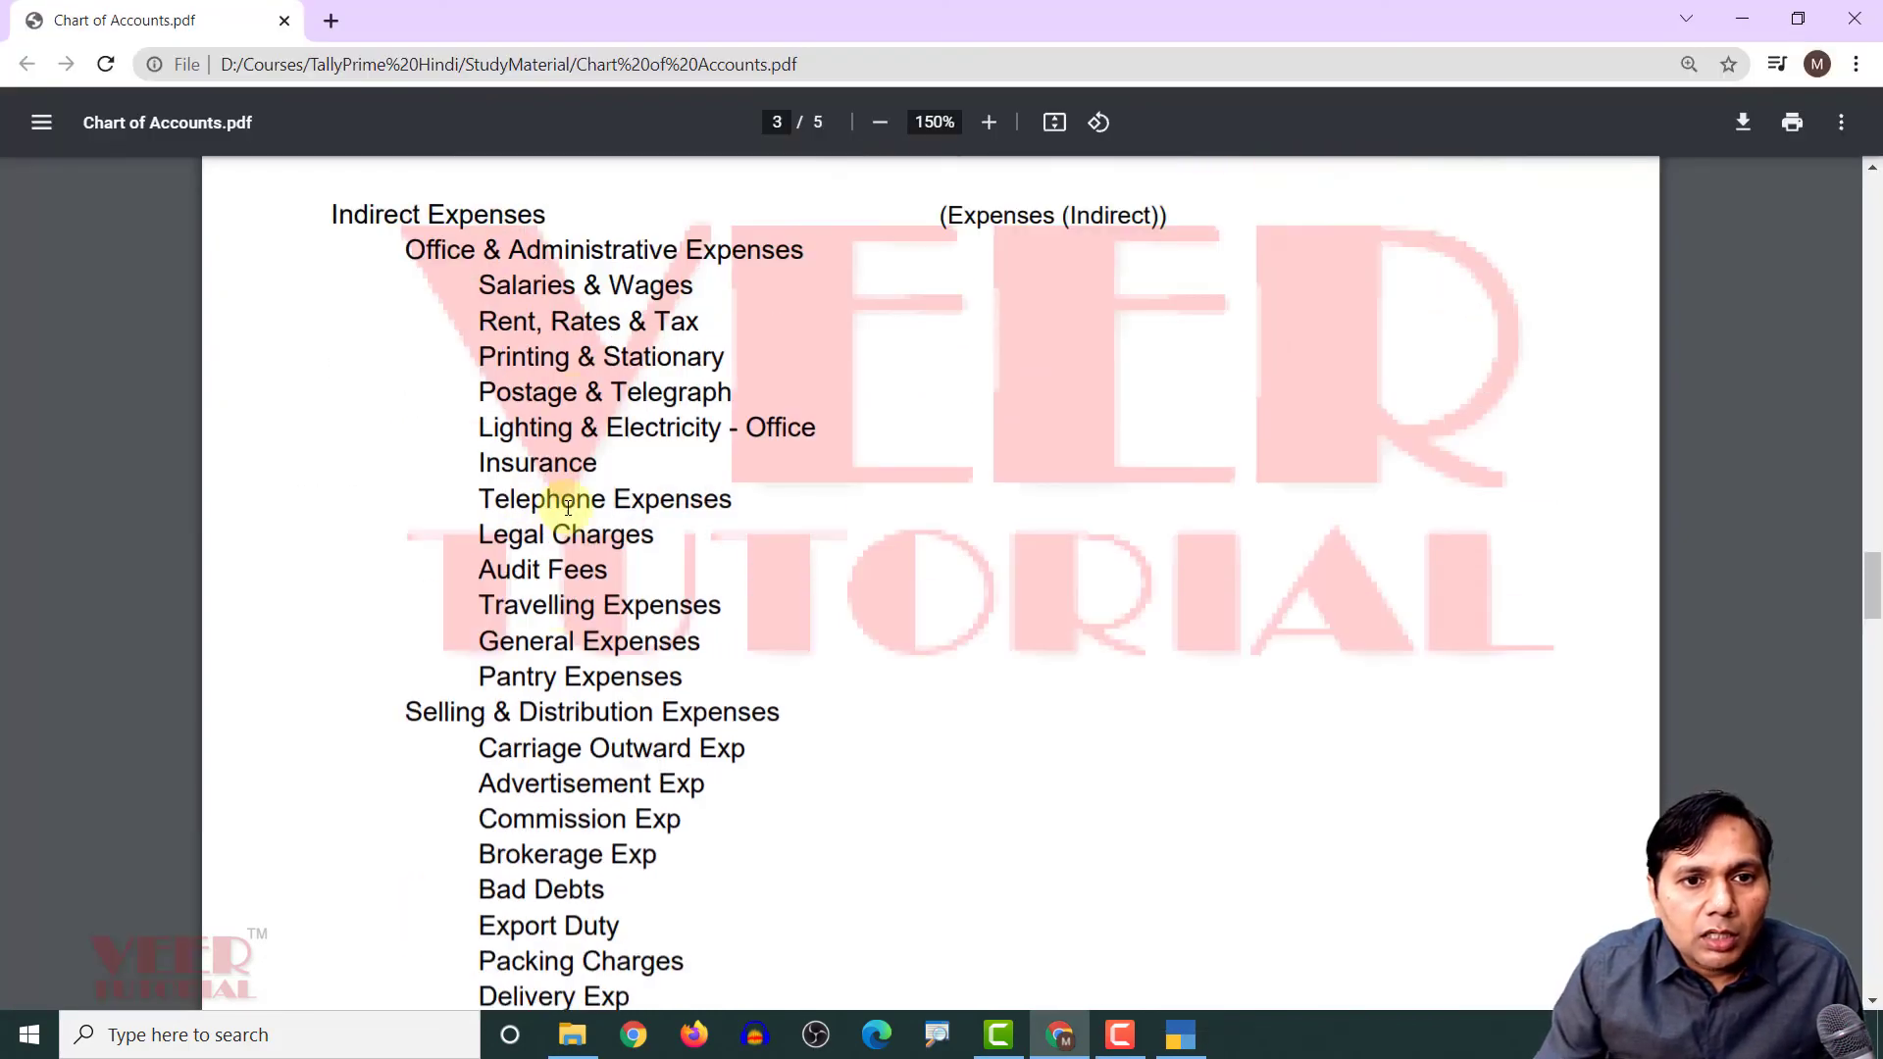
{"action": "scroll", "coordinate": [568, 505], "scroll_direction": "up", "scroll_amount": 3}
{"action": "scroll", "coordinate": [559, 496], "scroll_direction": "down", "scroll_amount": 1}
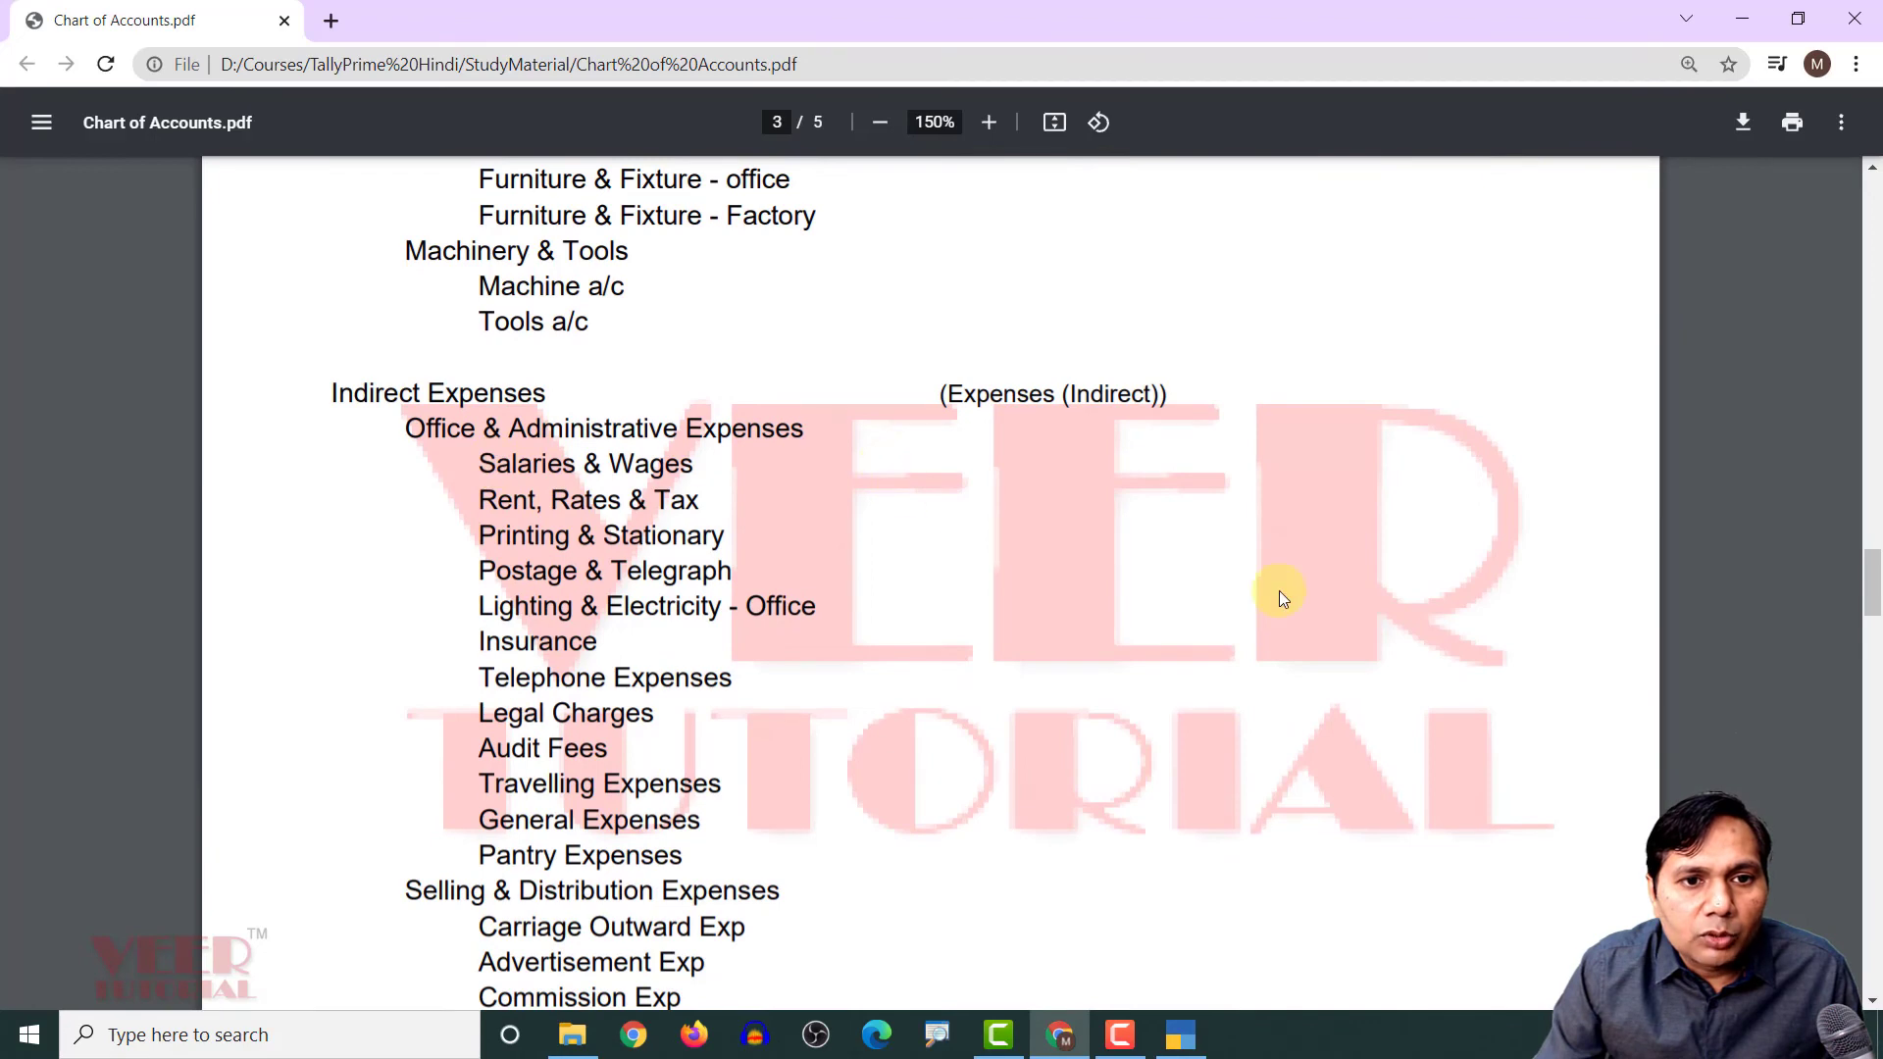
{"action": "key", "text": "alt+Tab"}
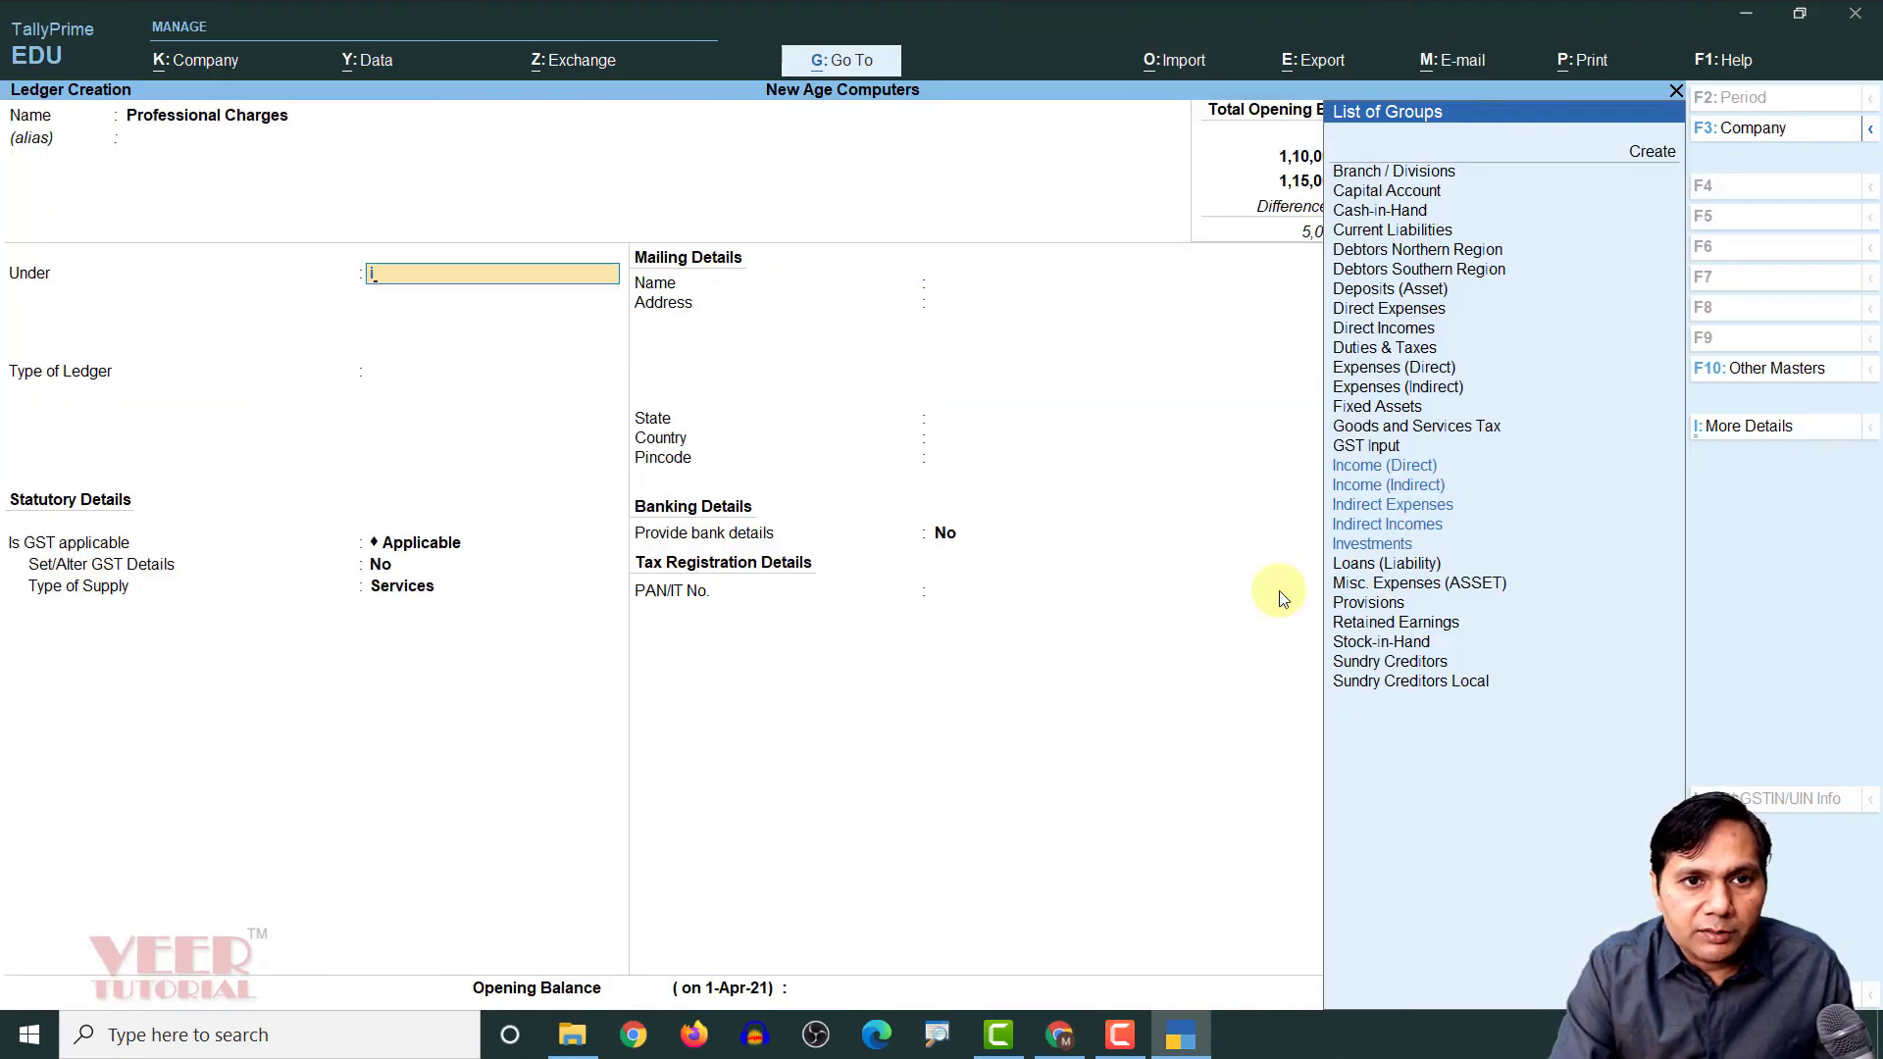
Start creating a new parent group from the Professional Charges ledger and name it Office and Administrative Expenses
{"action": "key", "text": "alt+c"}
{"action": "type", "text": "Off"}
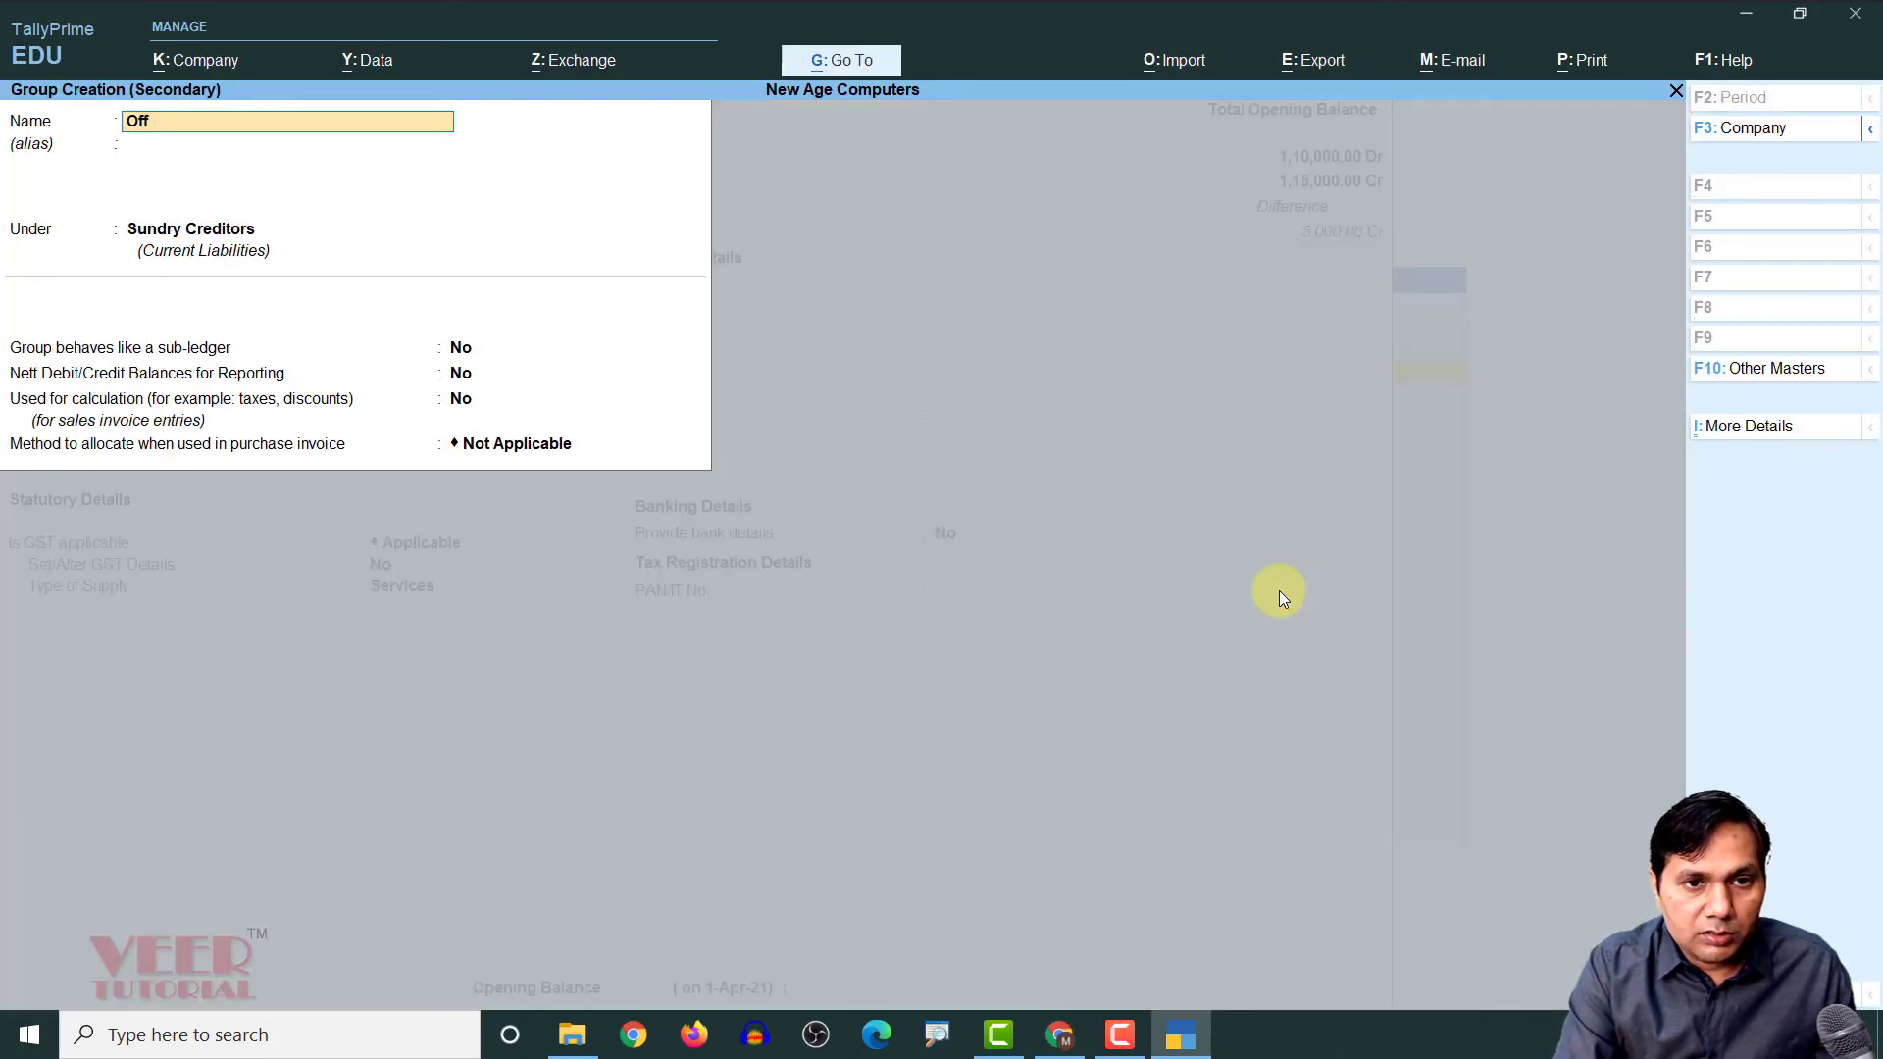
{"action": "type", "text": "ice and "}
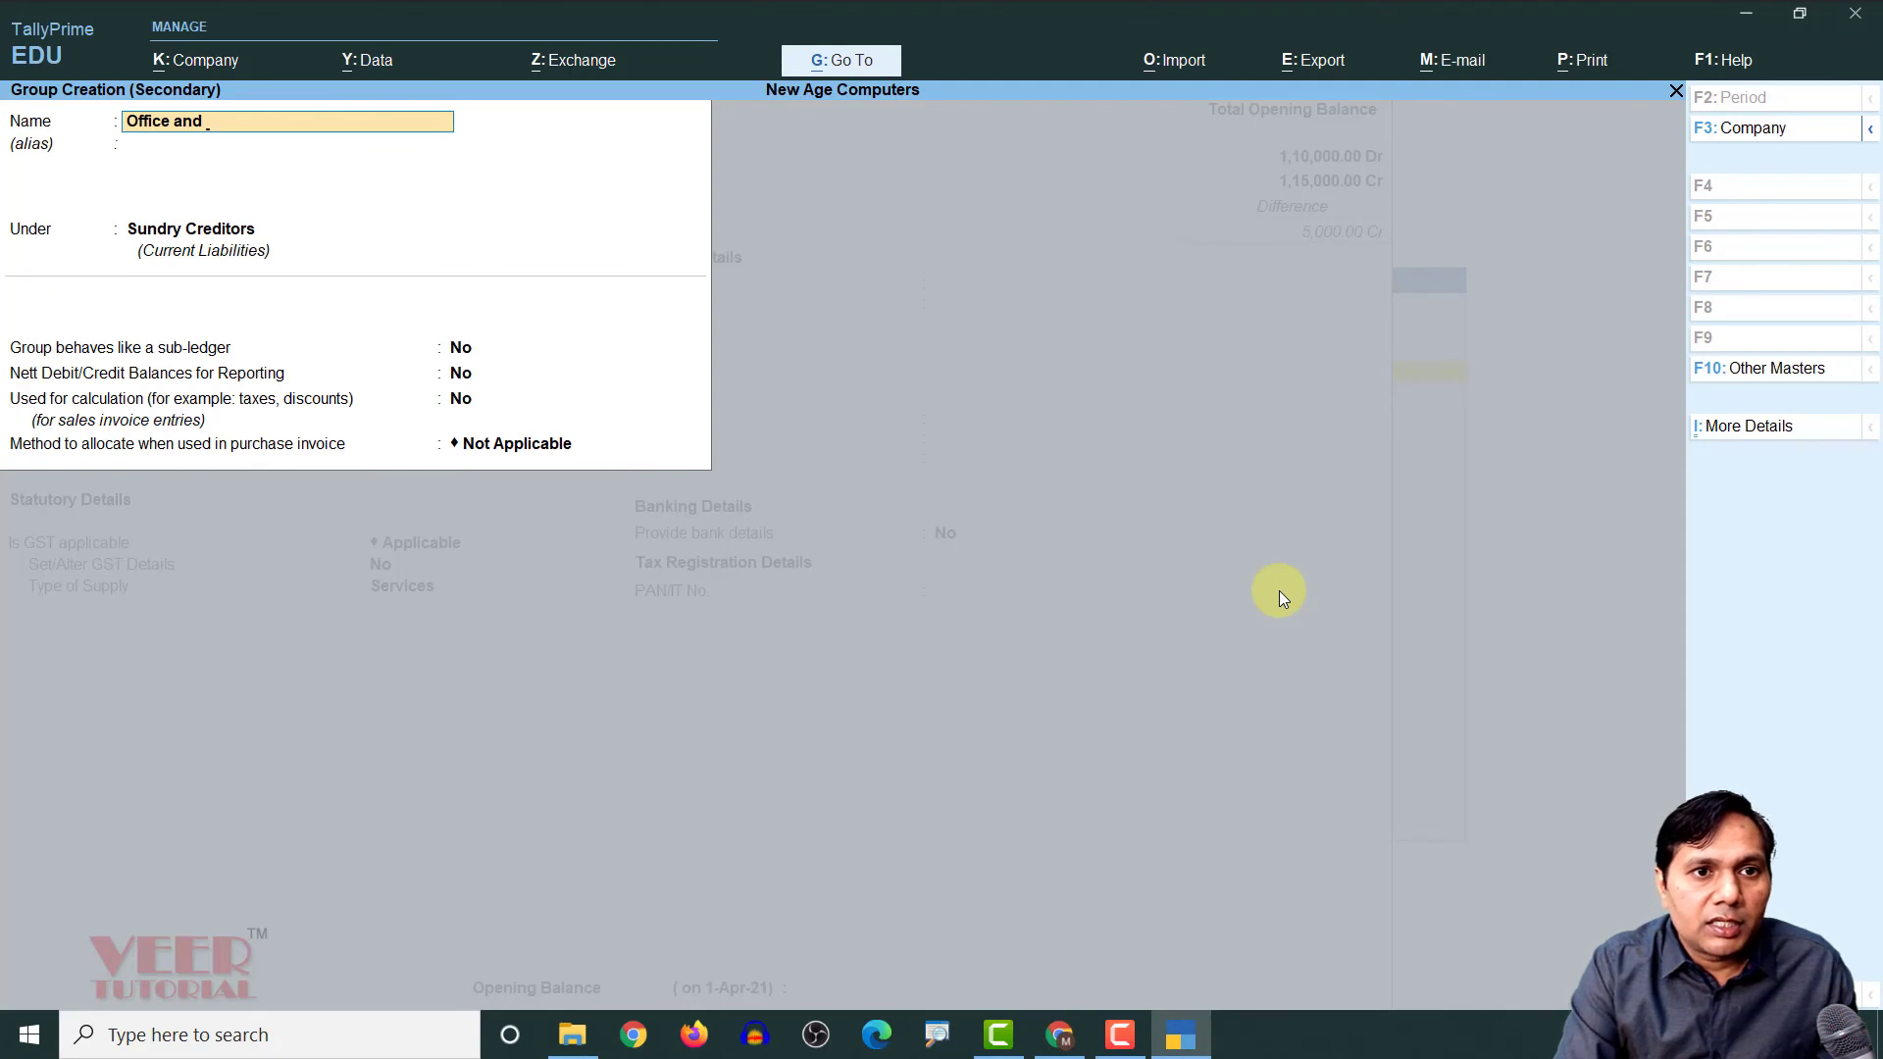
{"action": "type", "text": "Administra"}
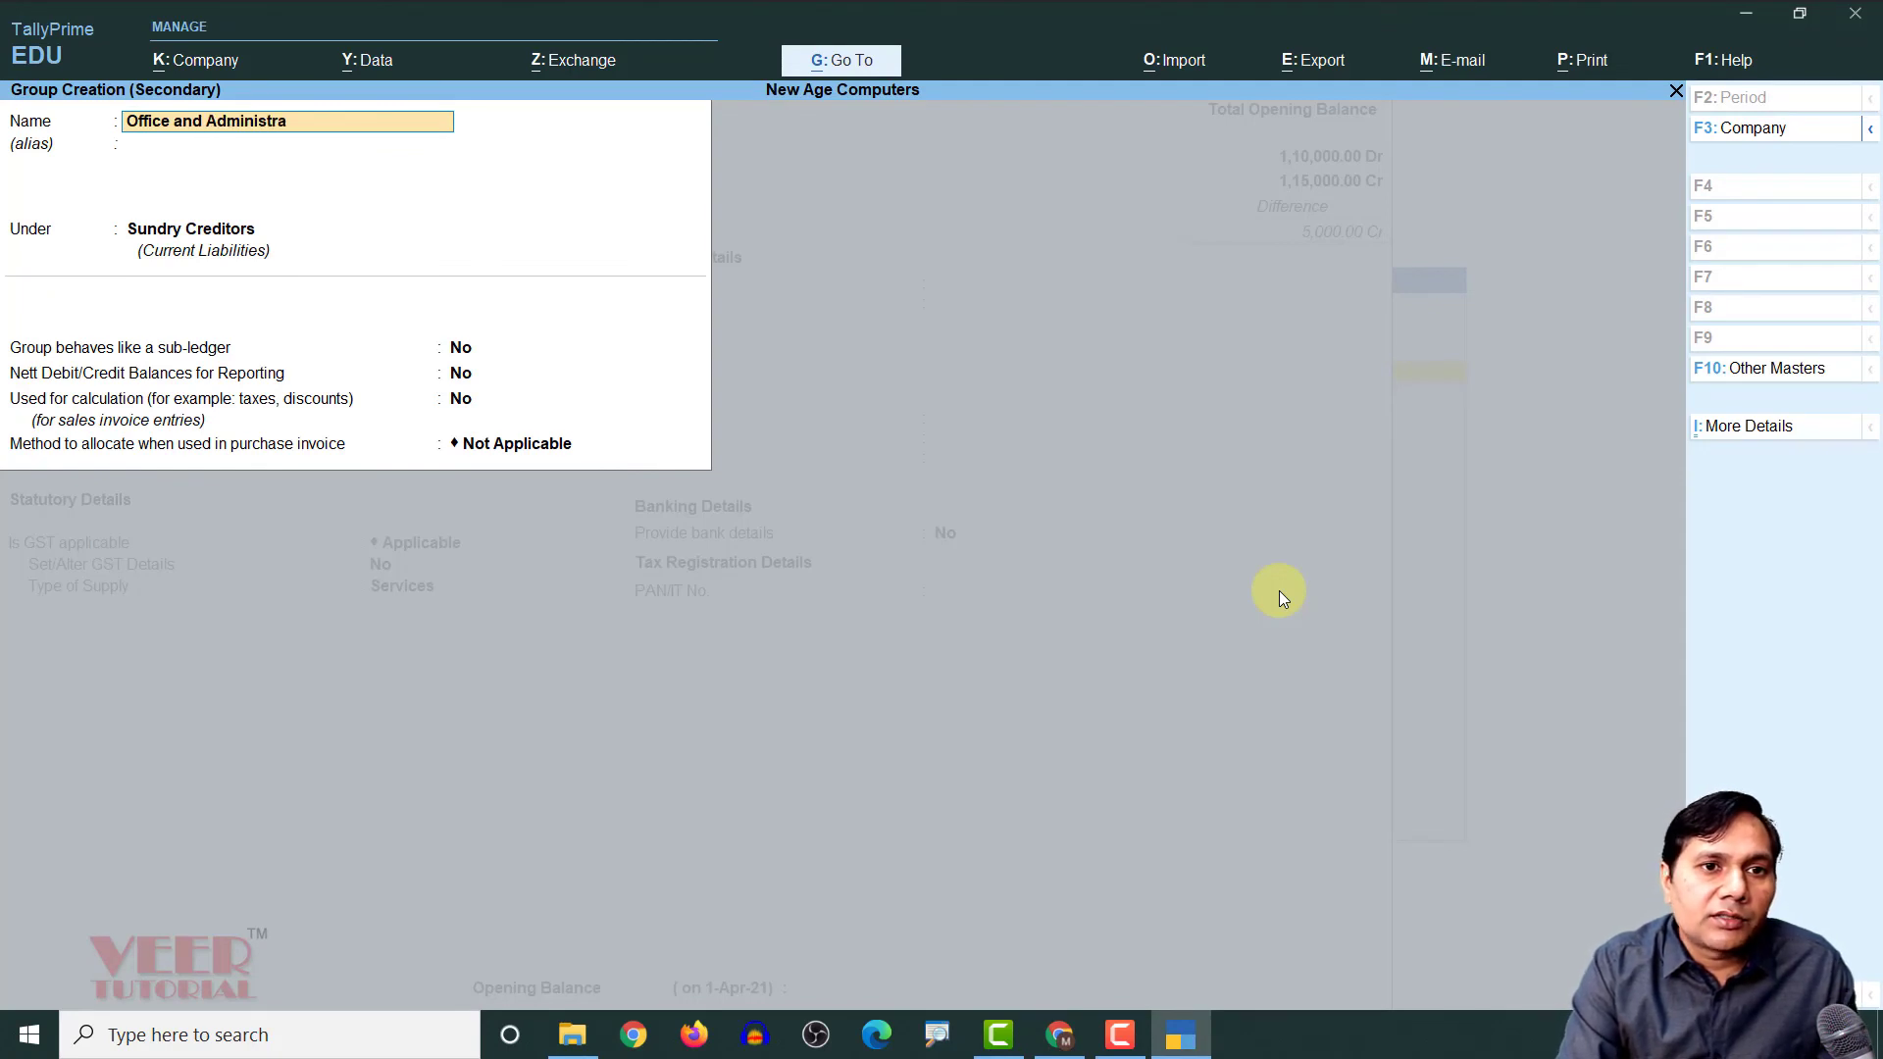
{"action": "type", "text": "tive Expens"}
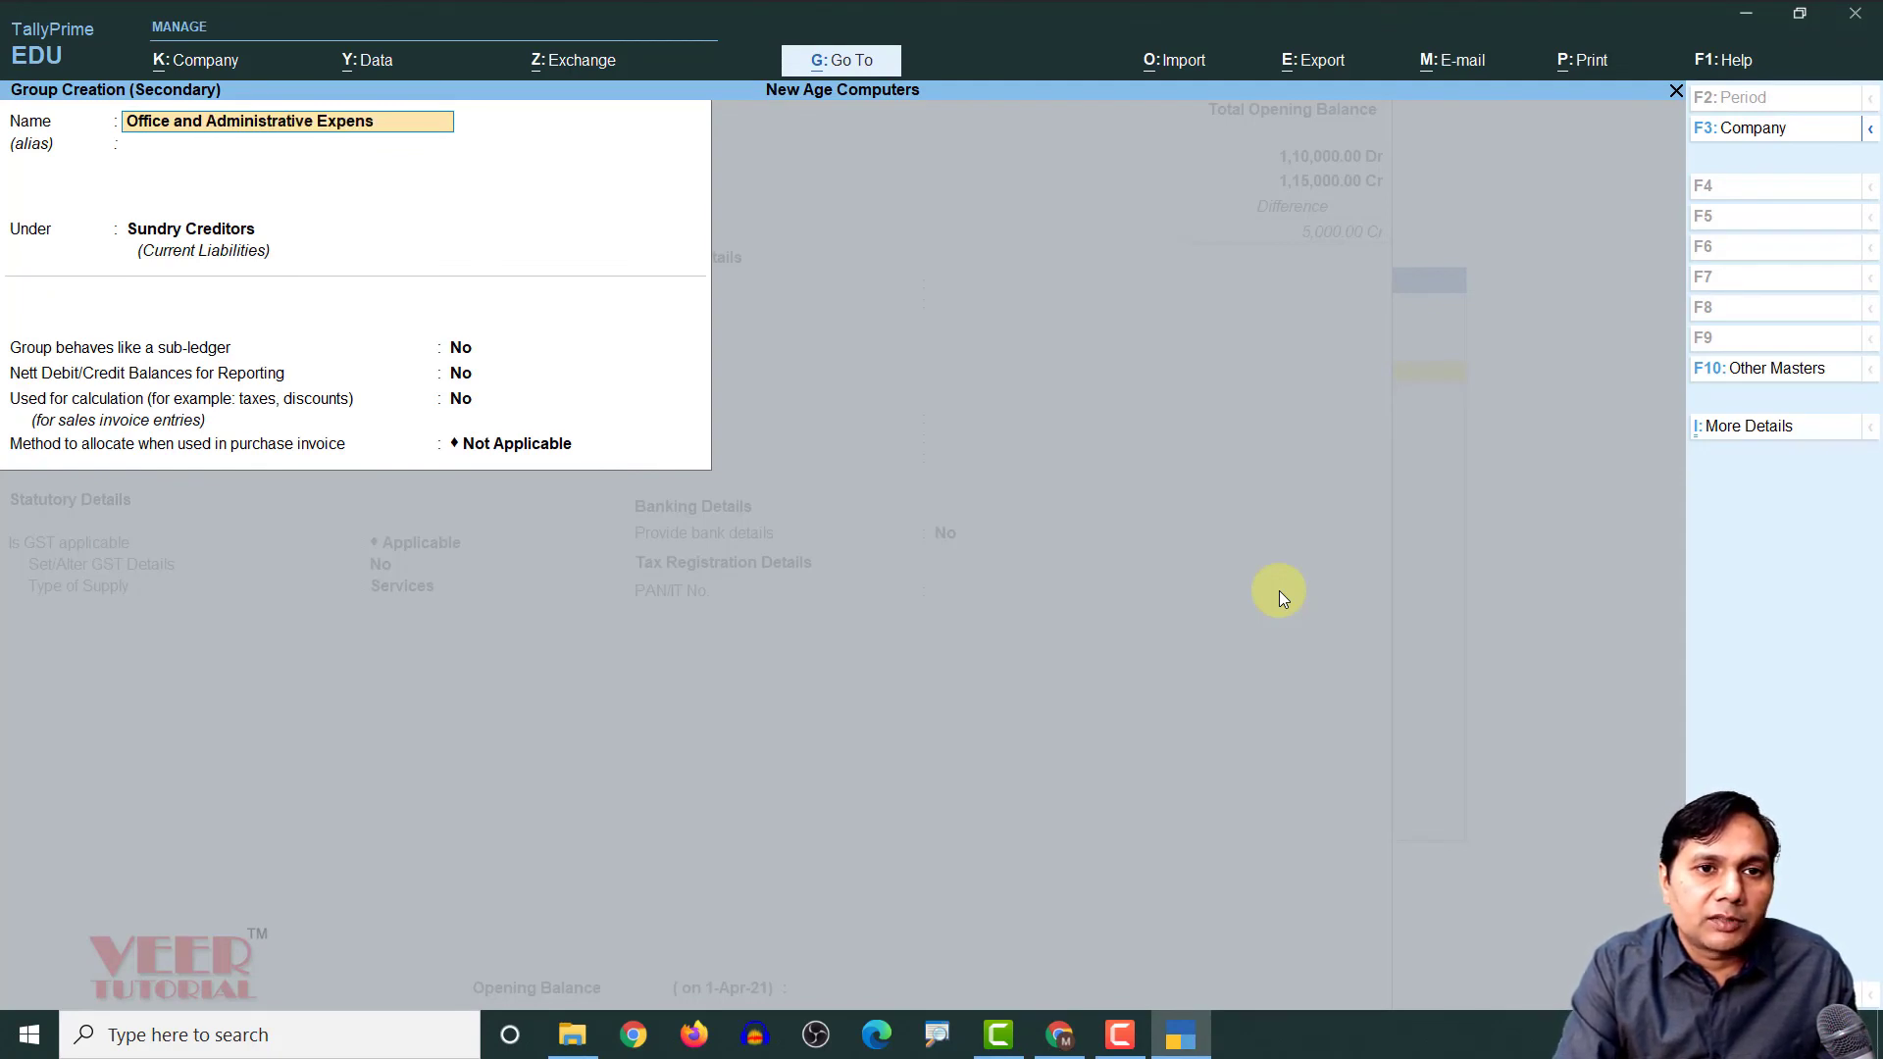
{"action": "type", "text": "es"}
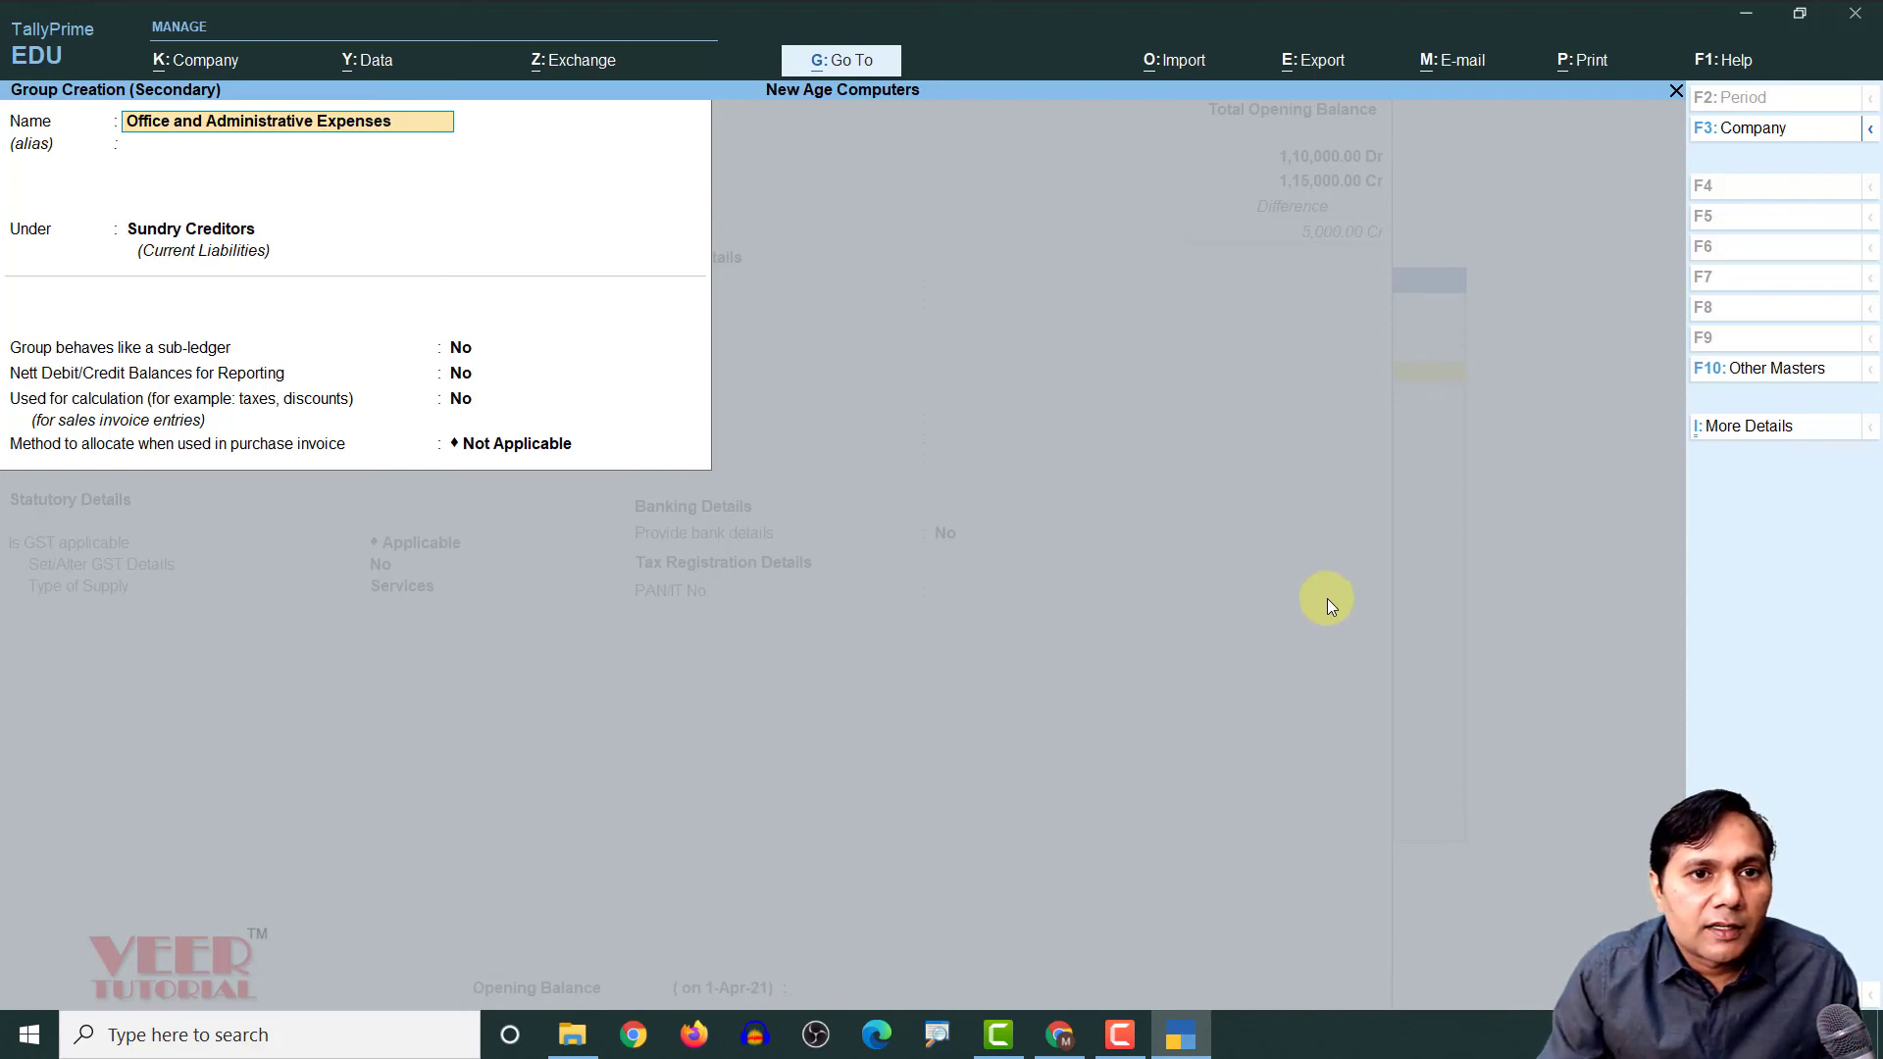
Place the Office and Administrative Expenses group under Expenses (Indirect), keep the remaining group defaults, and save it
{"action": "key", "text": "Return"}
{"action": "type", "text": "Indi"}
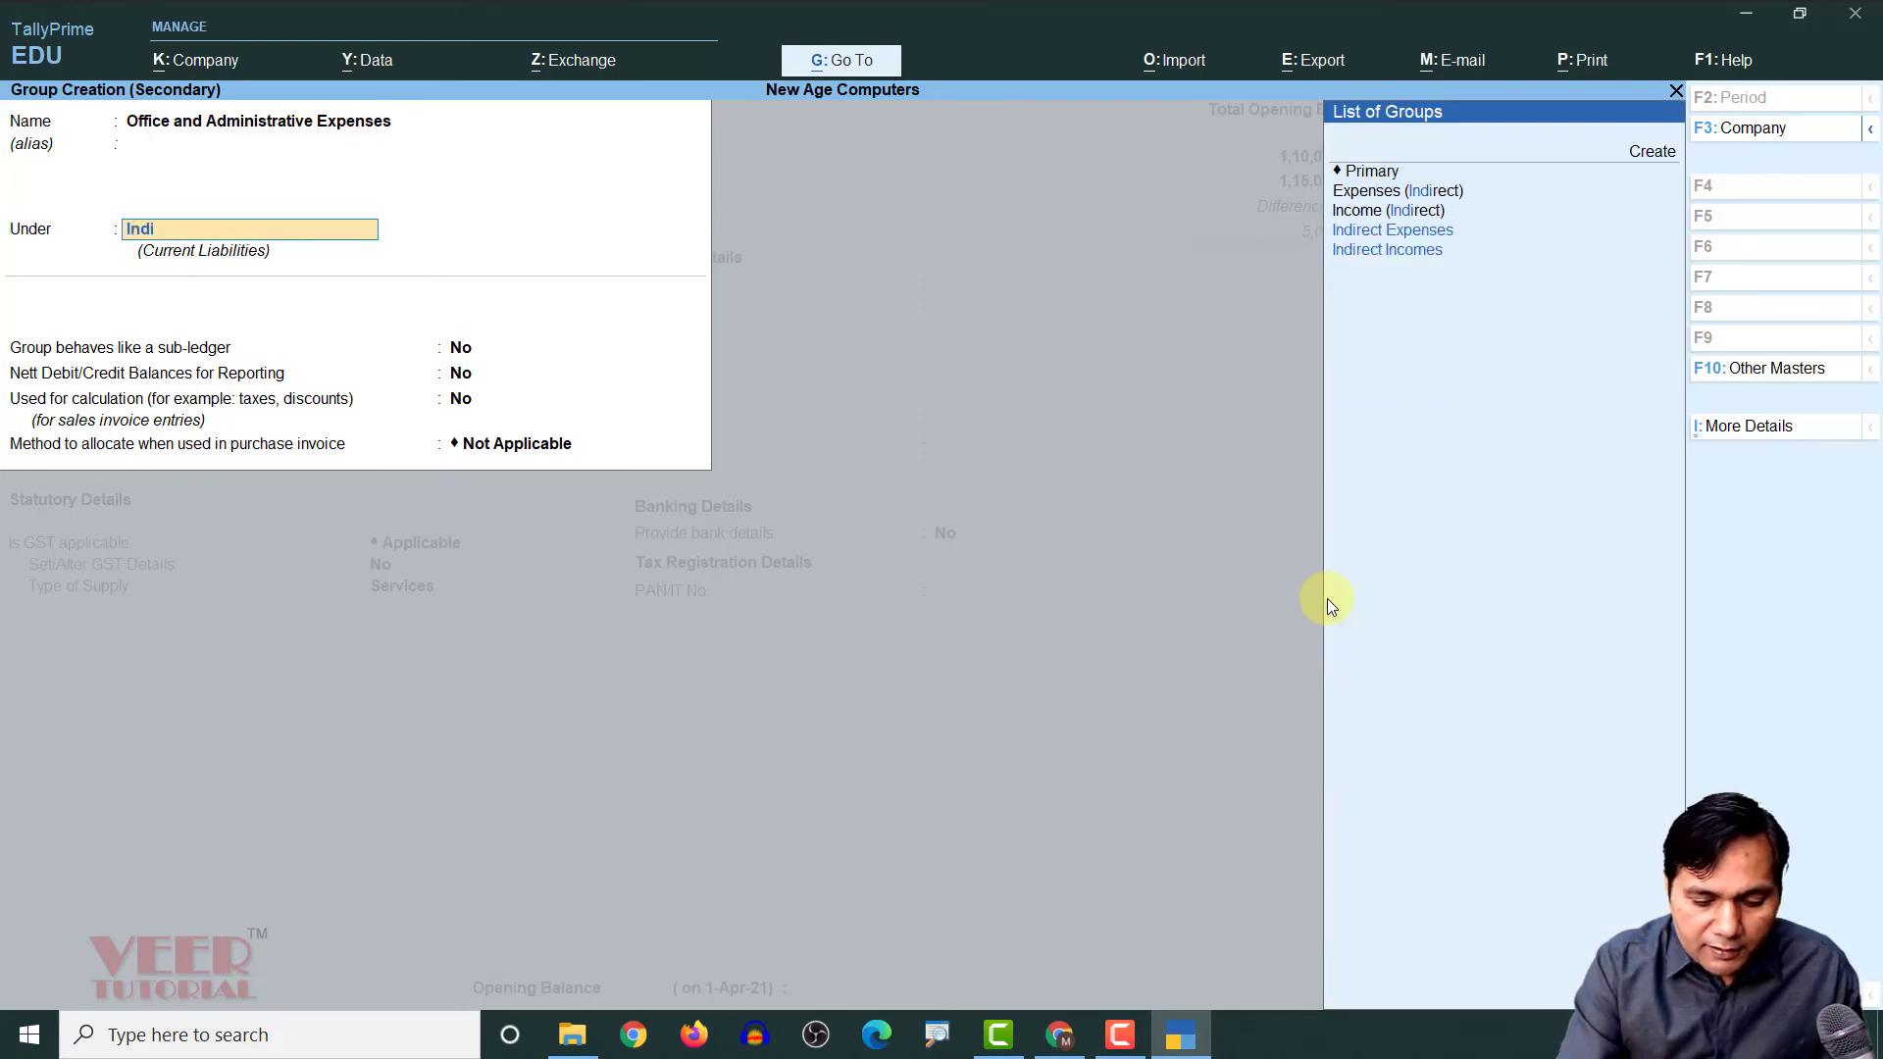
{"action": "key", "text": "Up"}
{"action": "key", "text": "Up"}
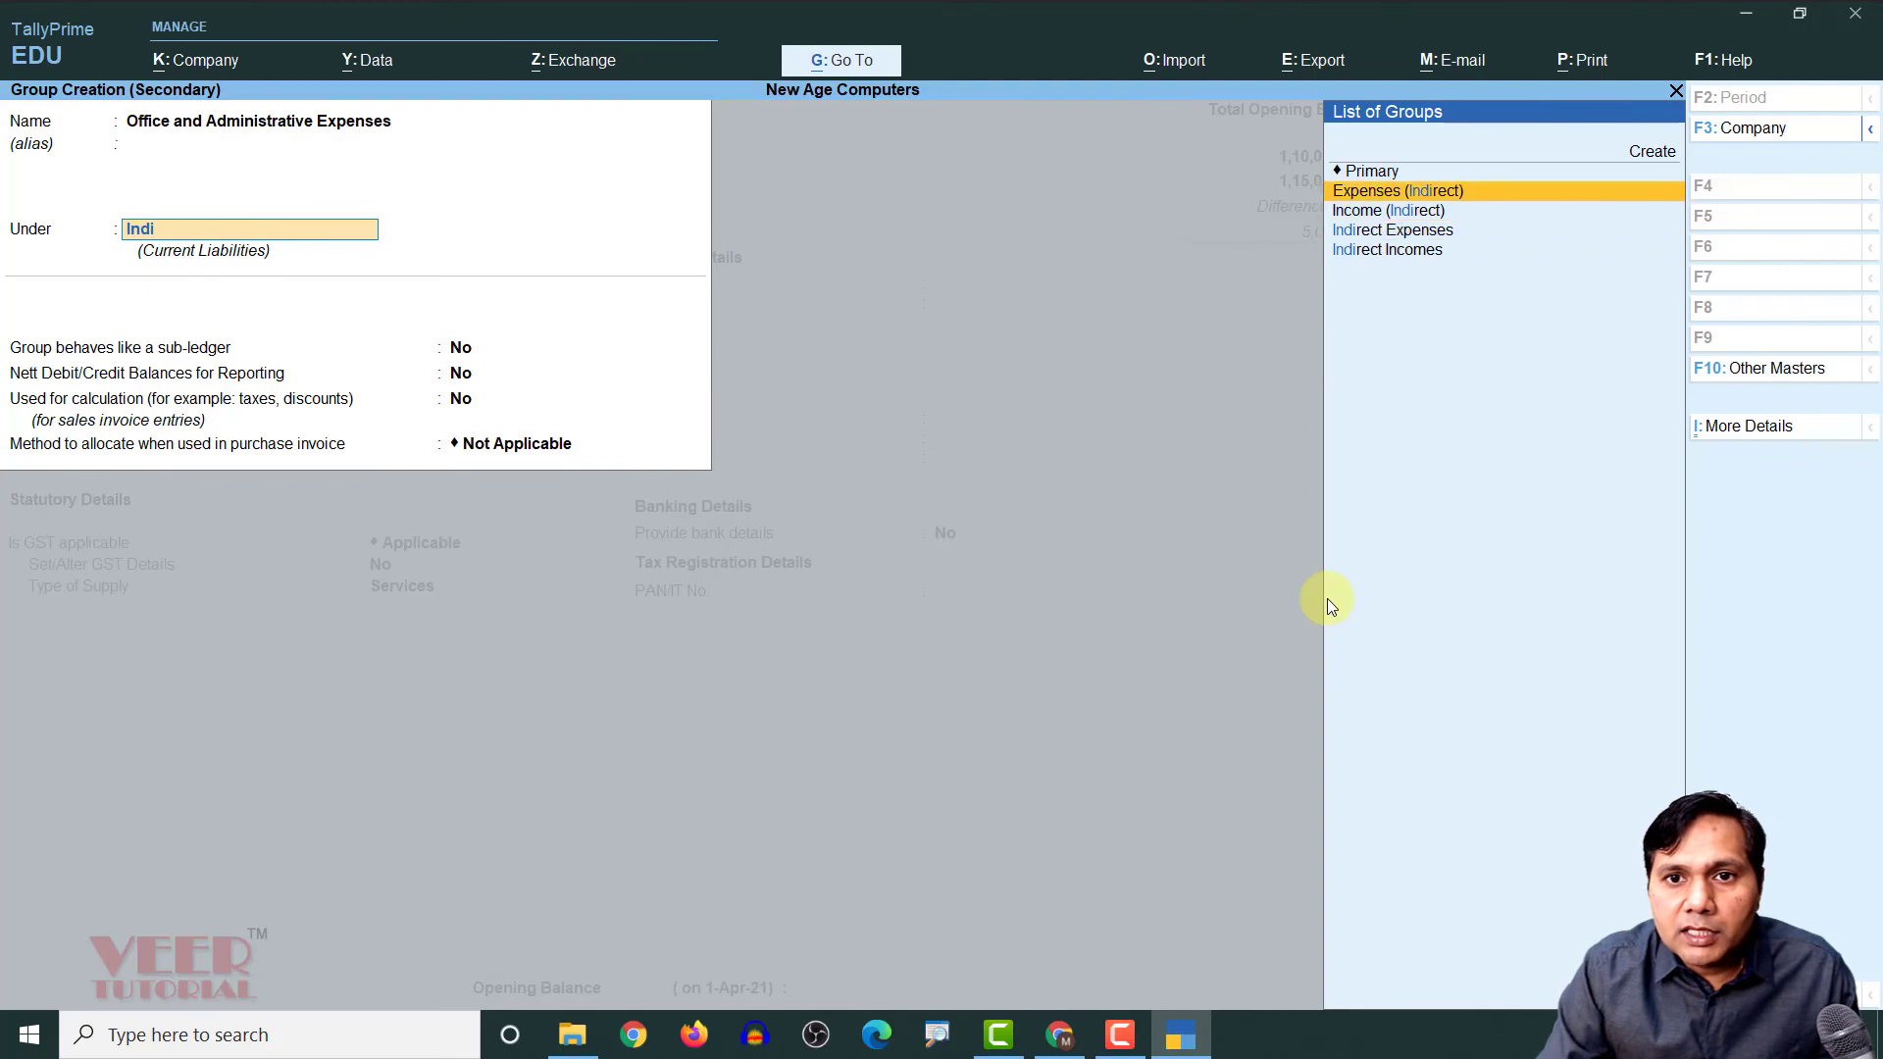
{"action": "key", "text": "Return"}
{"action": "key", "text": "Return"}
{"action": "key", "text": "Return"}
{"action": "key", "text": "Return"}
{"action": "key", "text": "Return"}
{"action": "key", "text": "y"}
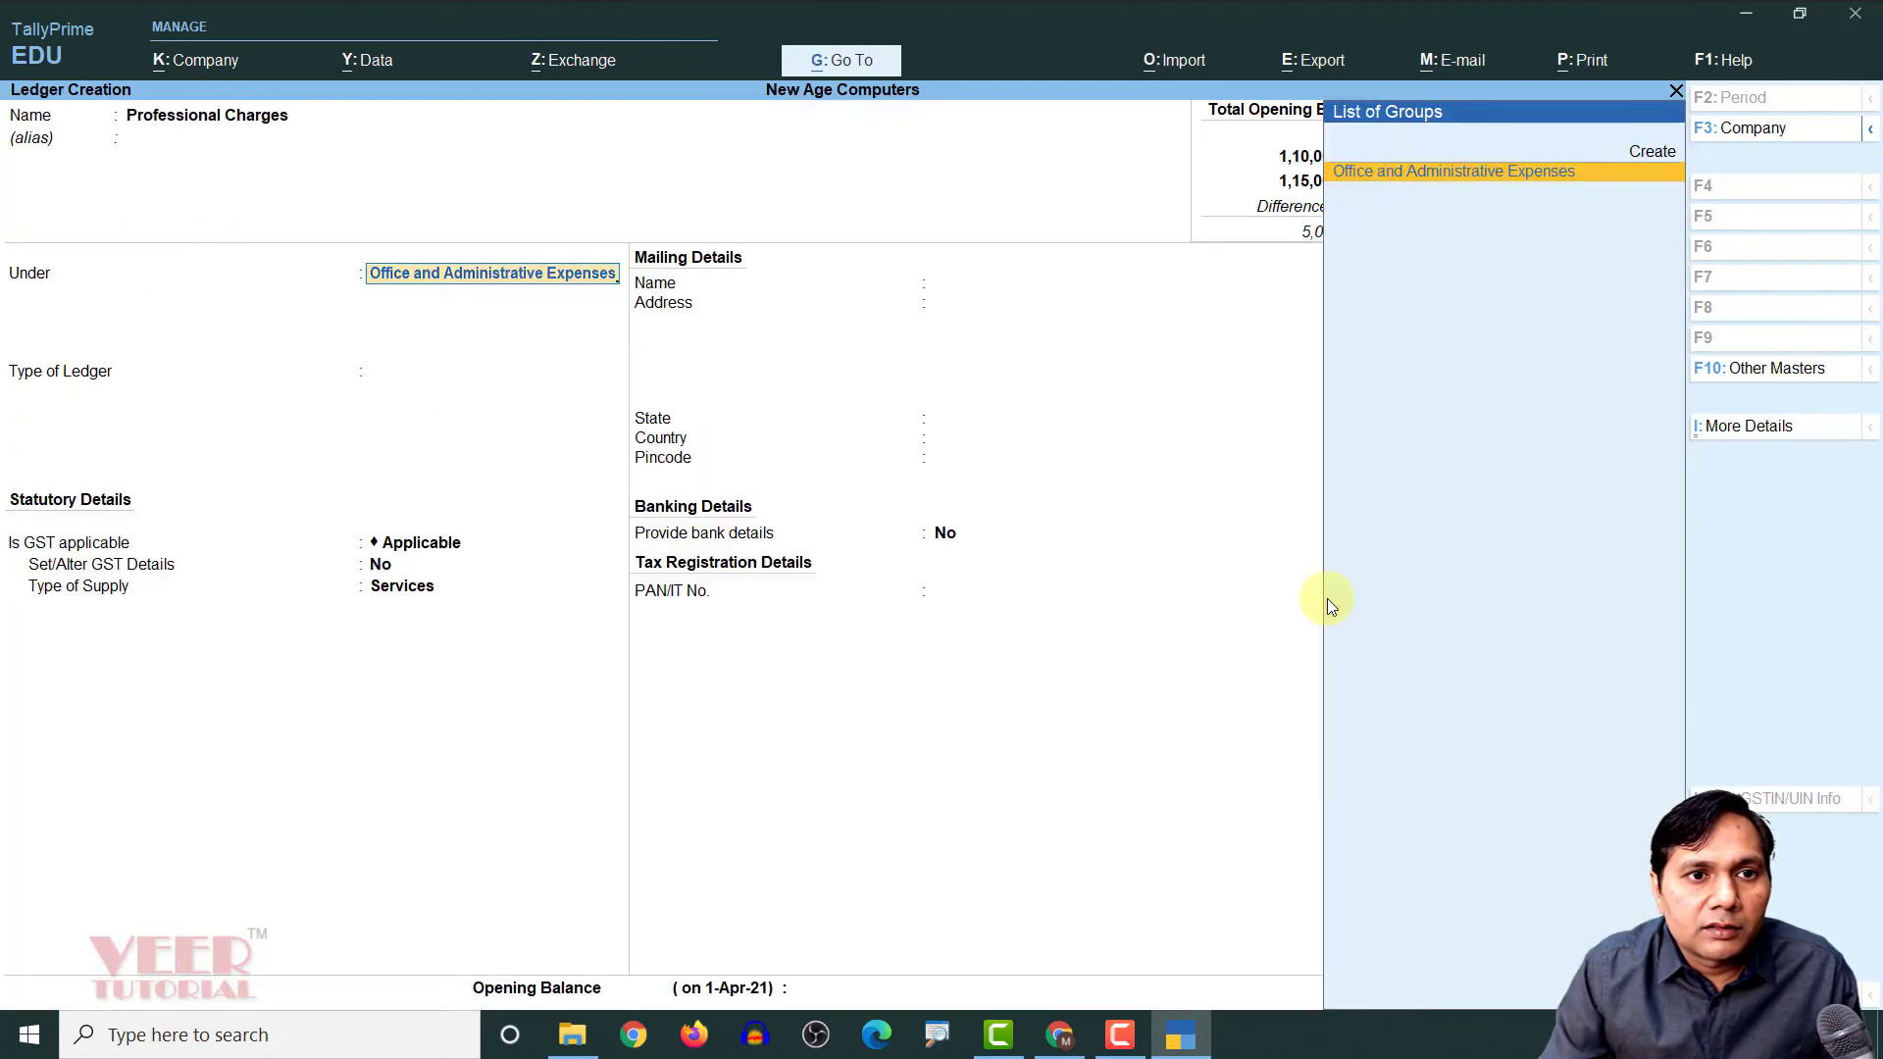
Save Professional Charges under Office and Administrative Expenses with ledger type Not Applicable, GST Applicable and supply type Services, without an opening balance
{"action": "key", "text": "Return"}
{"action": "key", "text": "Return"}
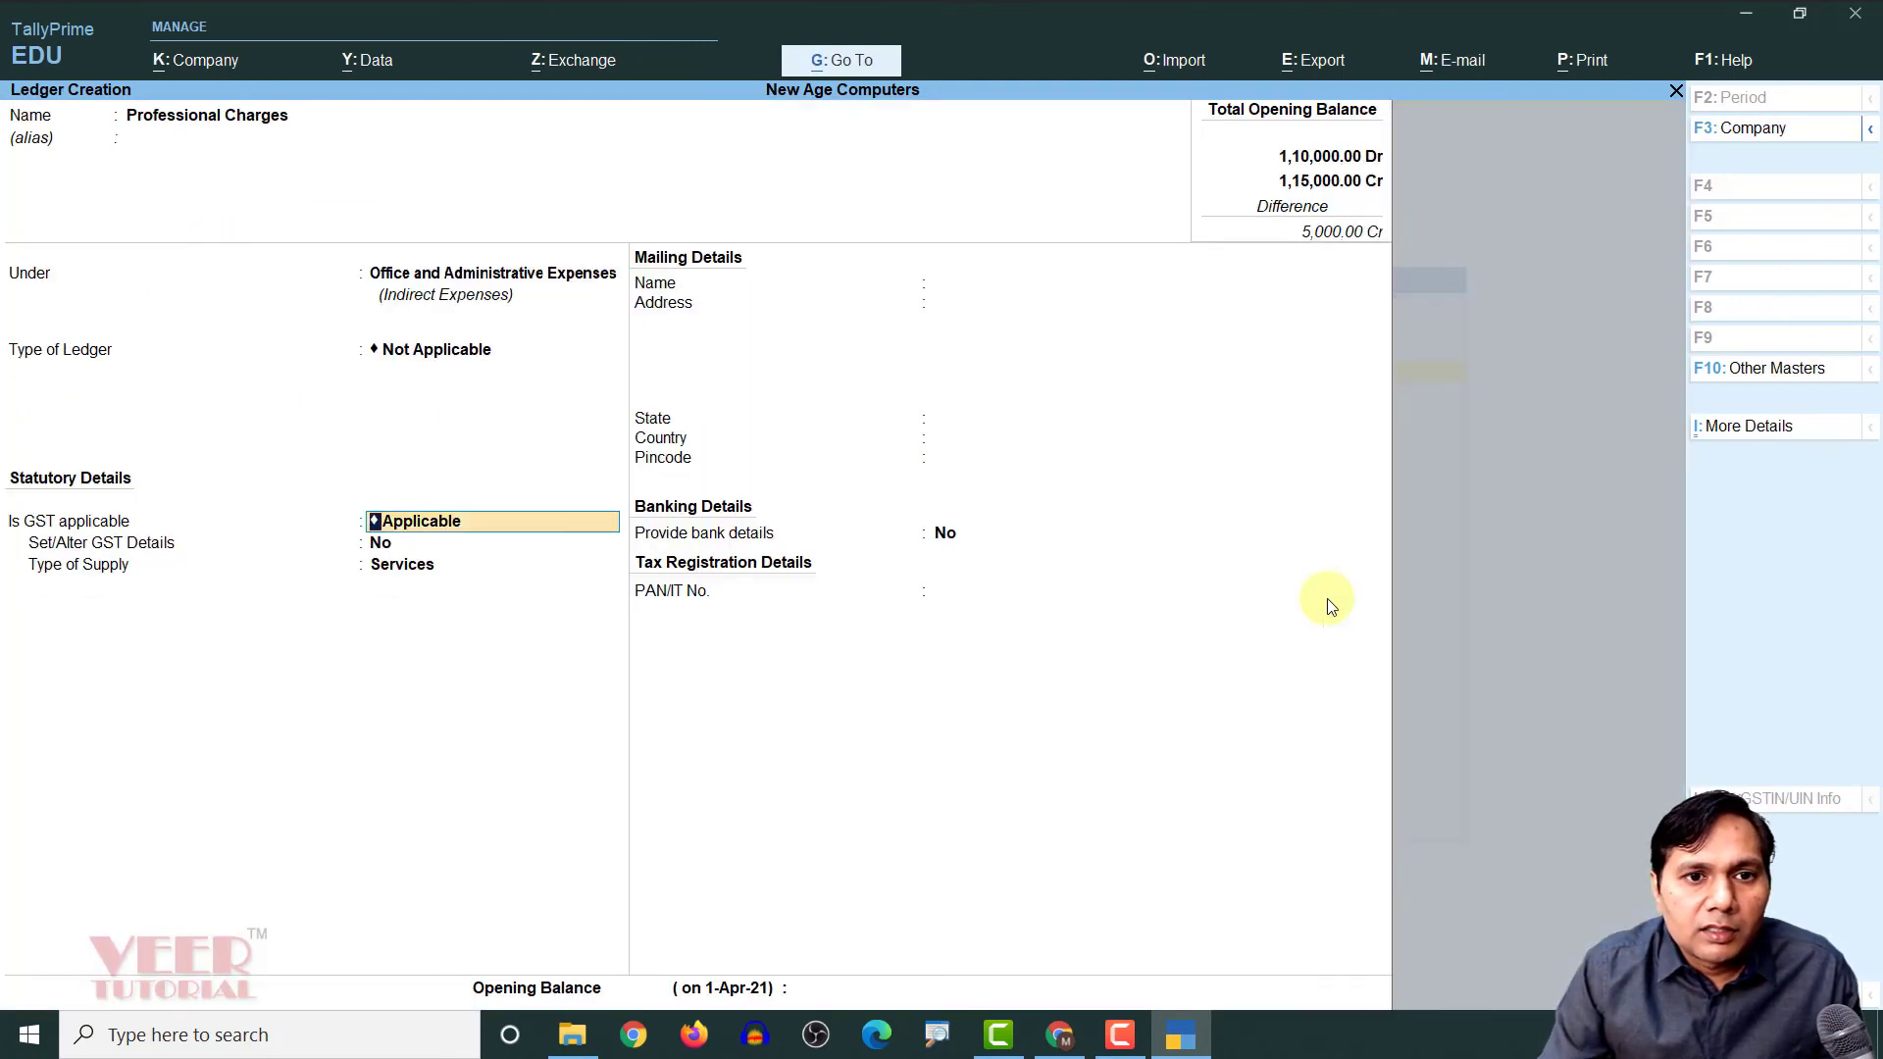
{"action": "key", "text": "Return"}
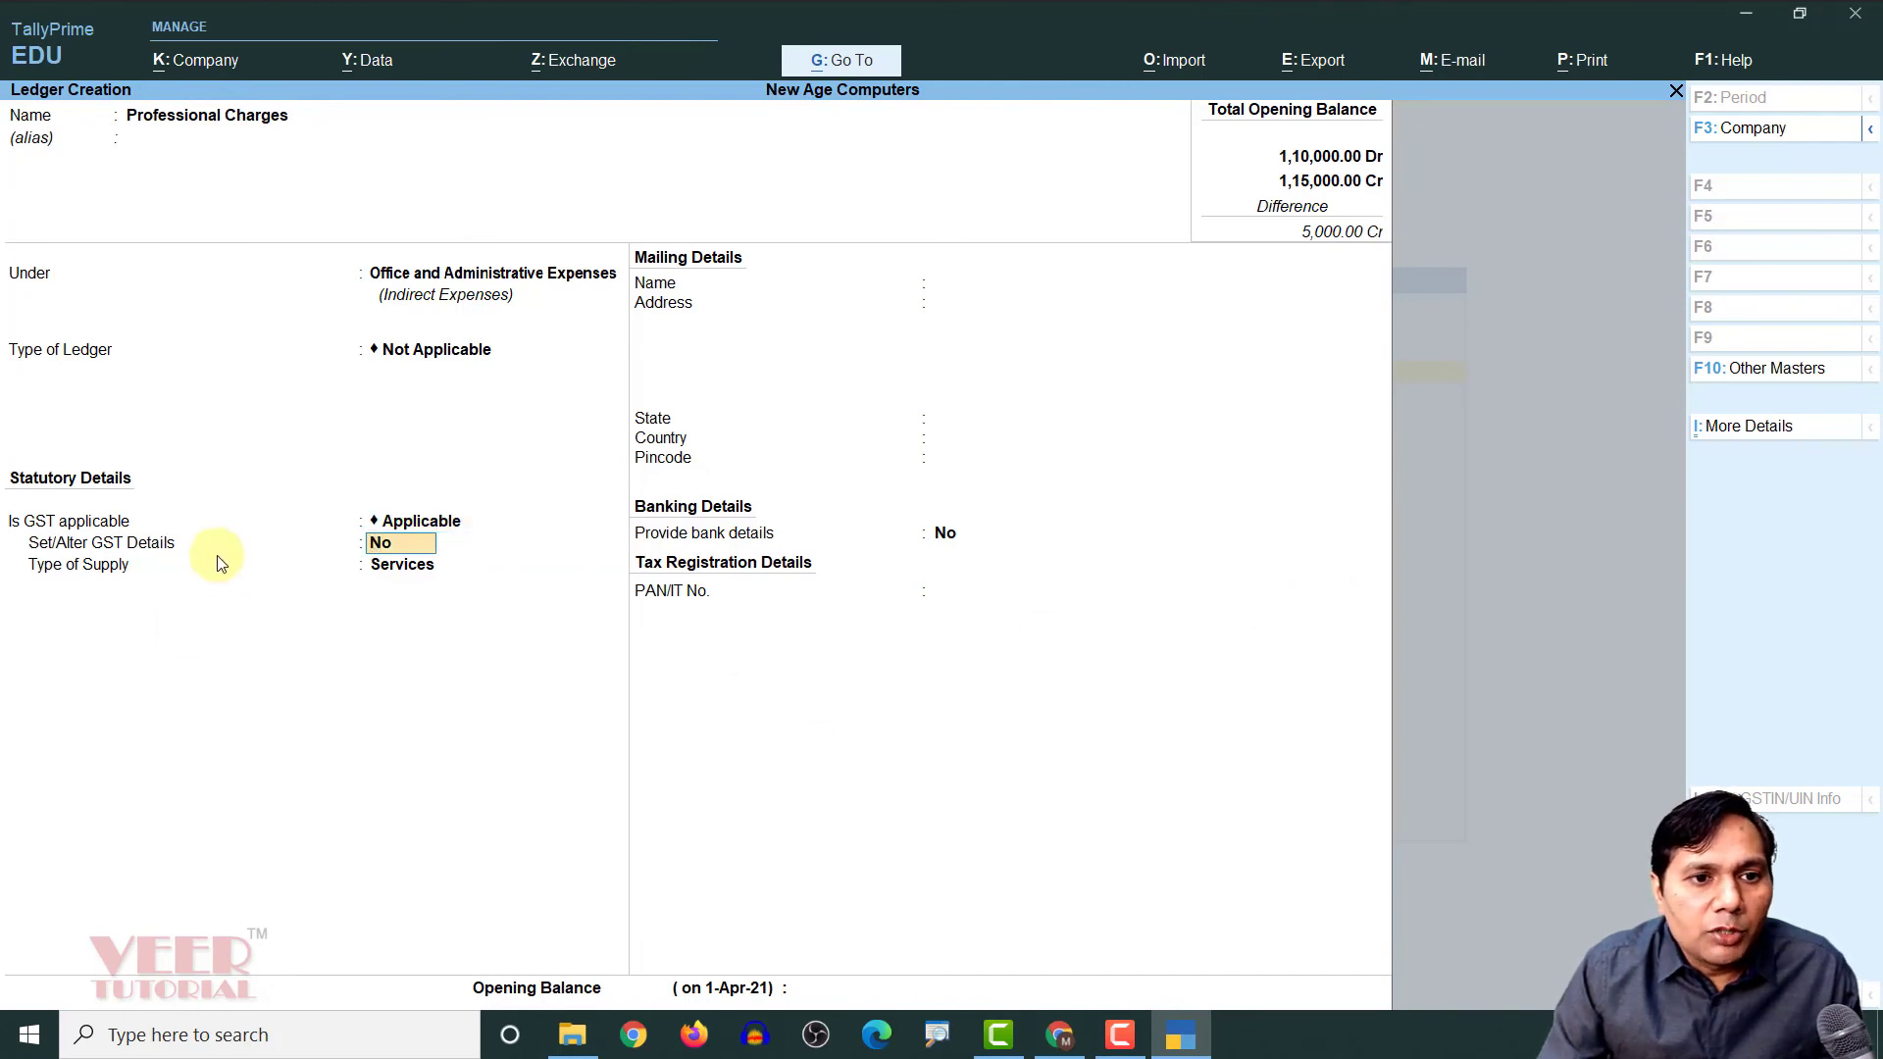
{"action": "key", "text": "Return"}
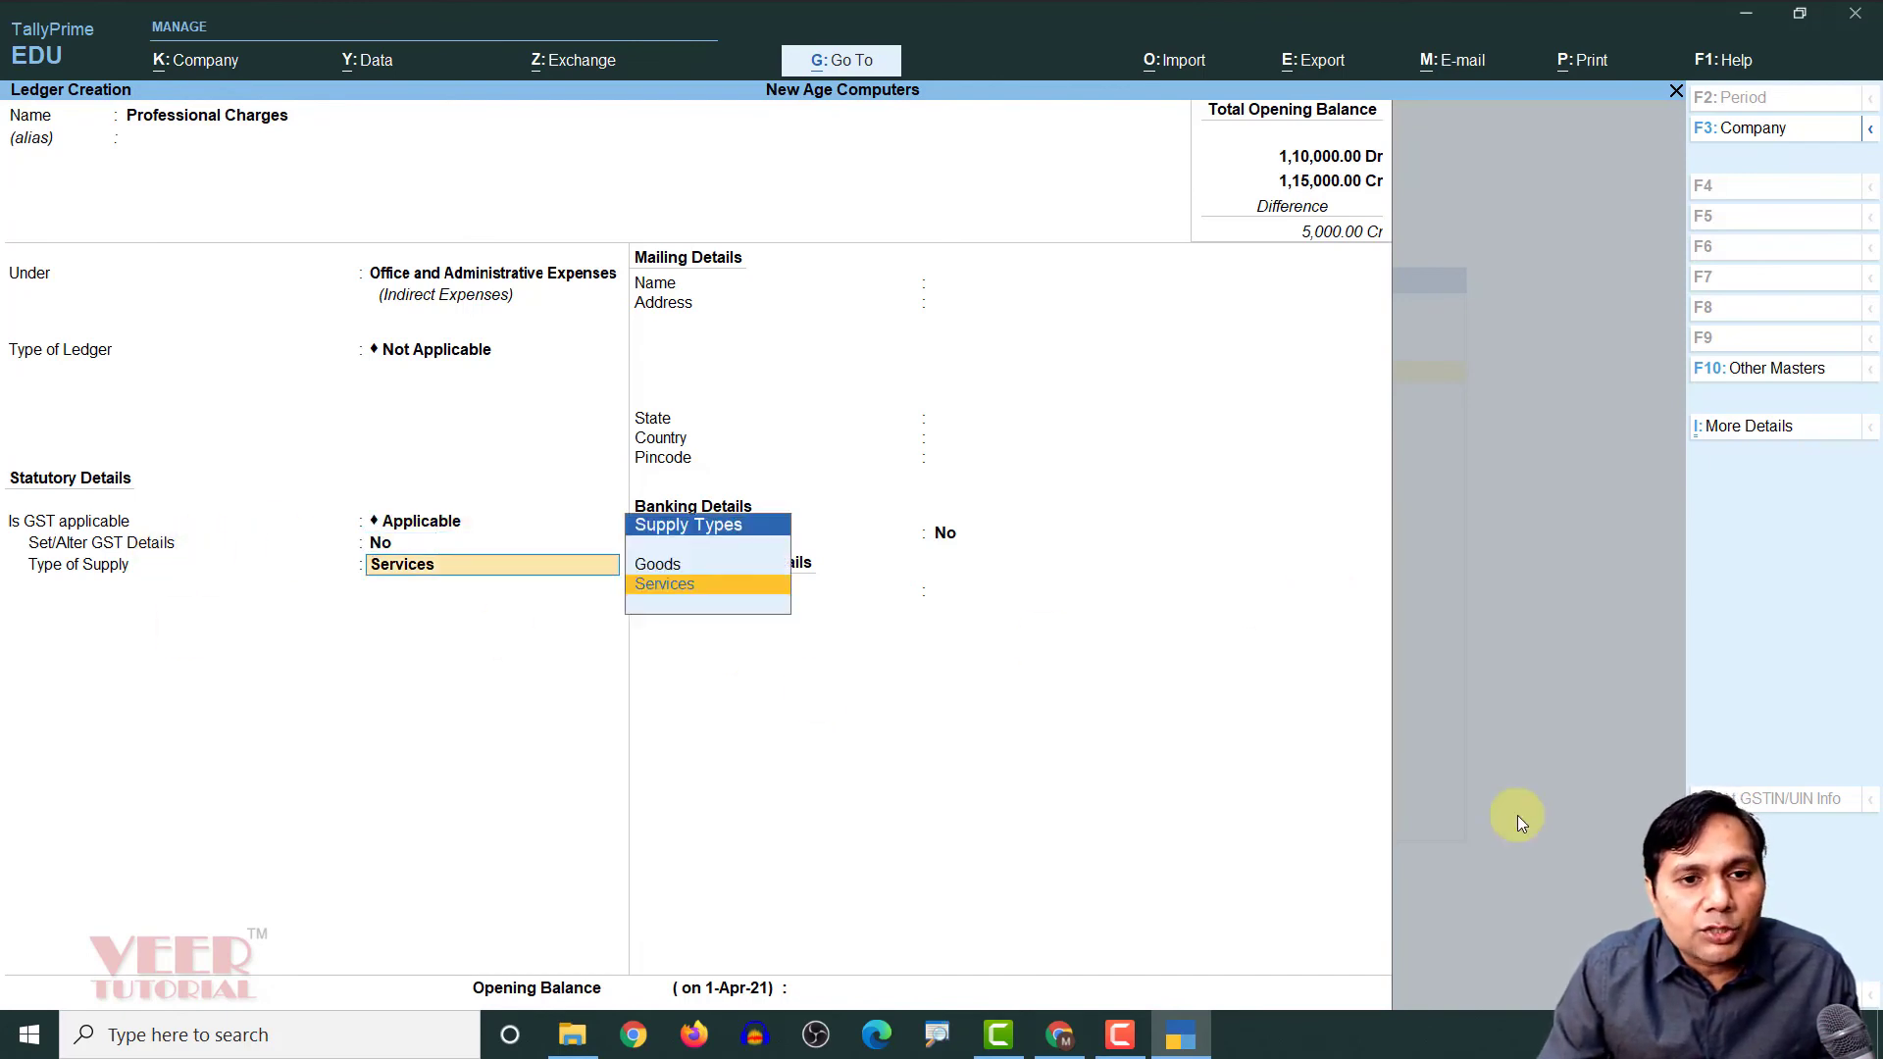
{"action": "key", "text": "Return"}
{"action": "key", "text": "Return"}
{"action": "key", "text": "Return"}
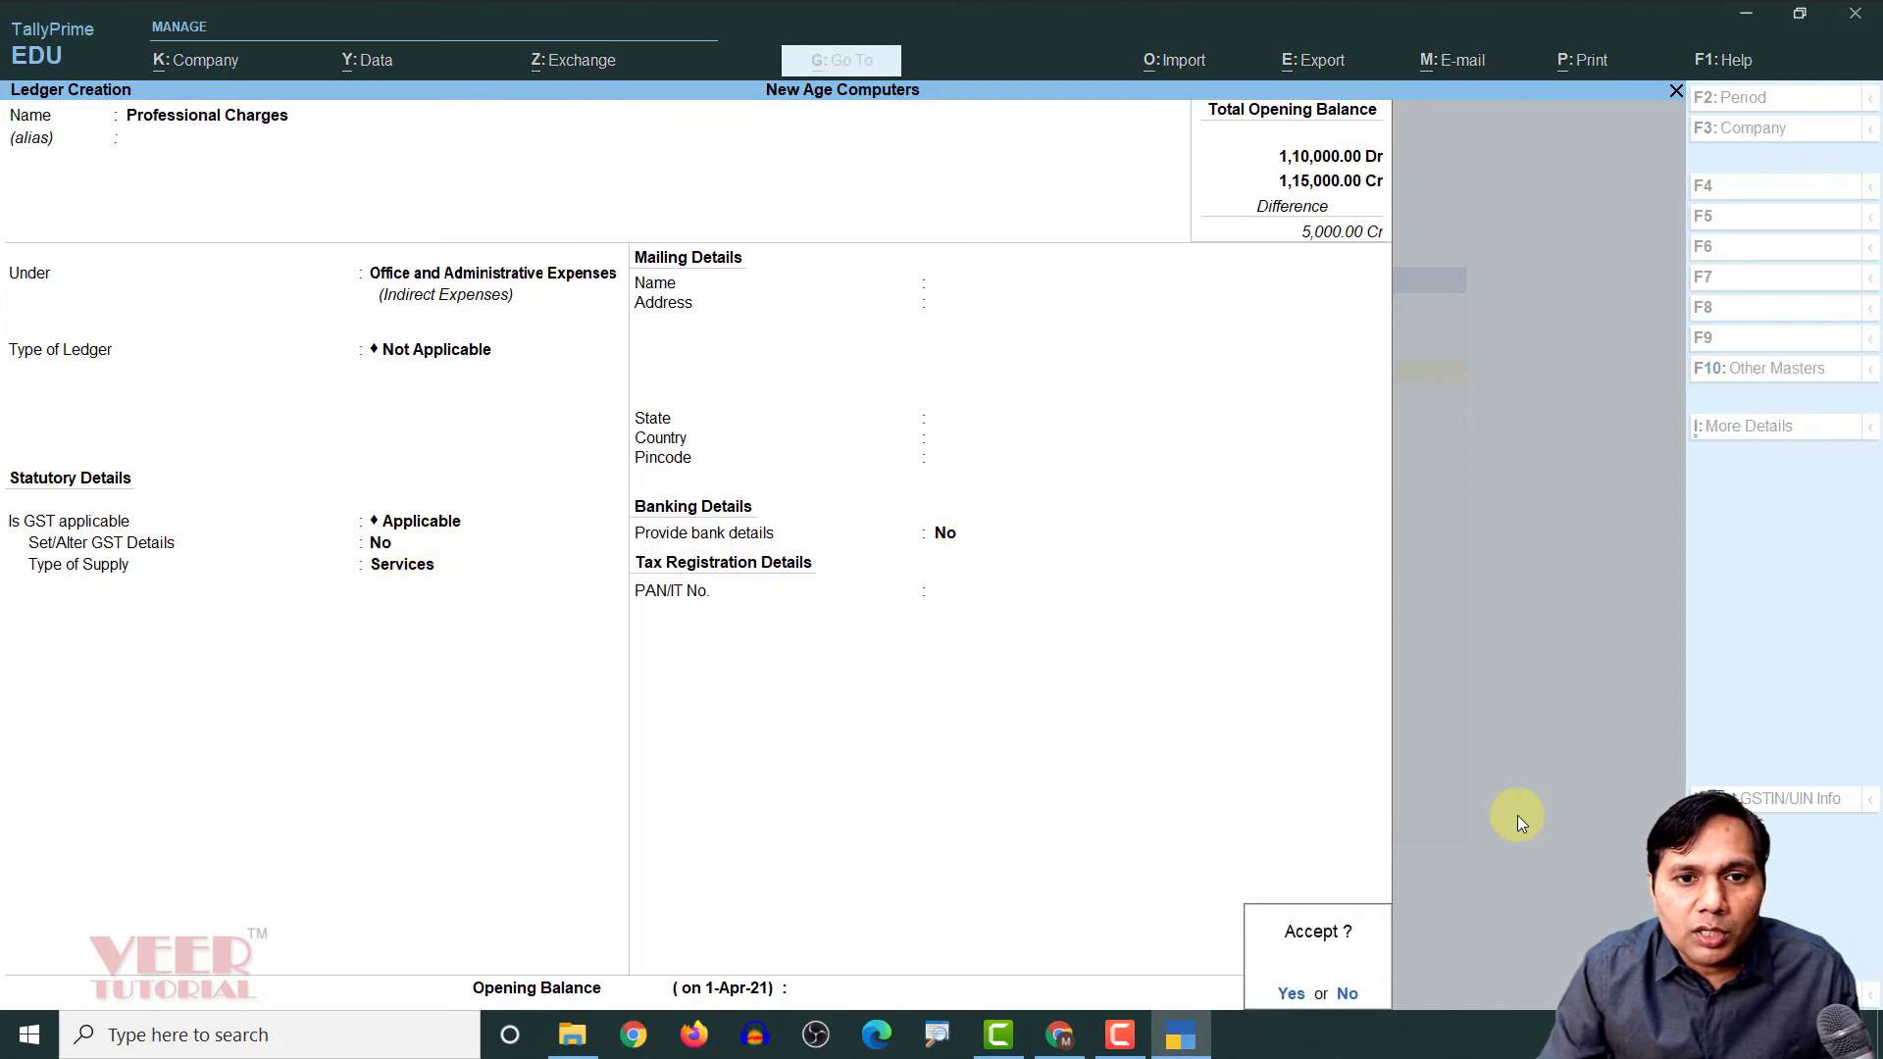
{"action": "key", "text": "Return"}
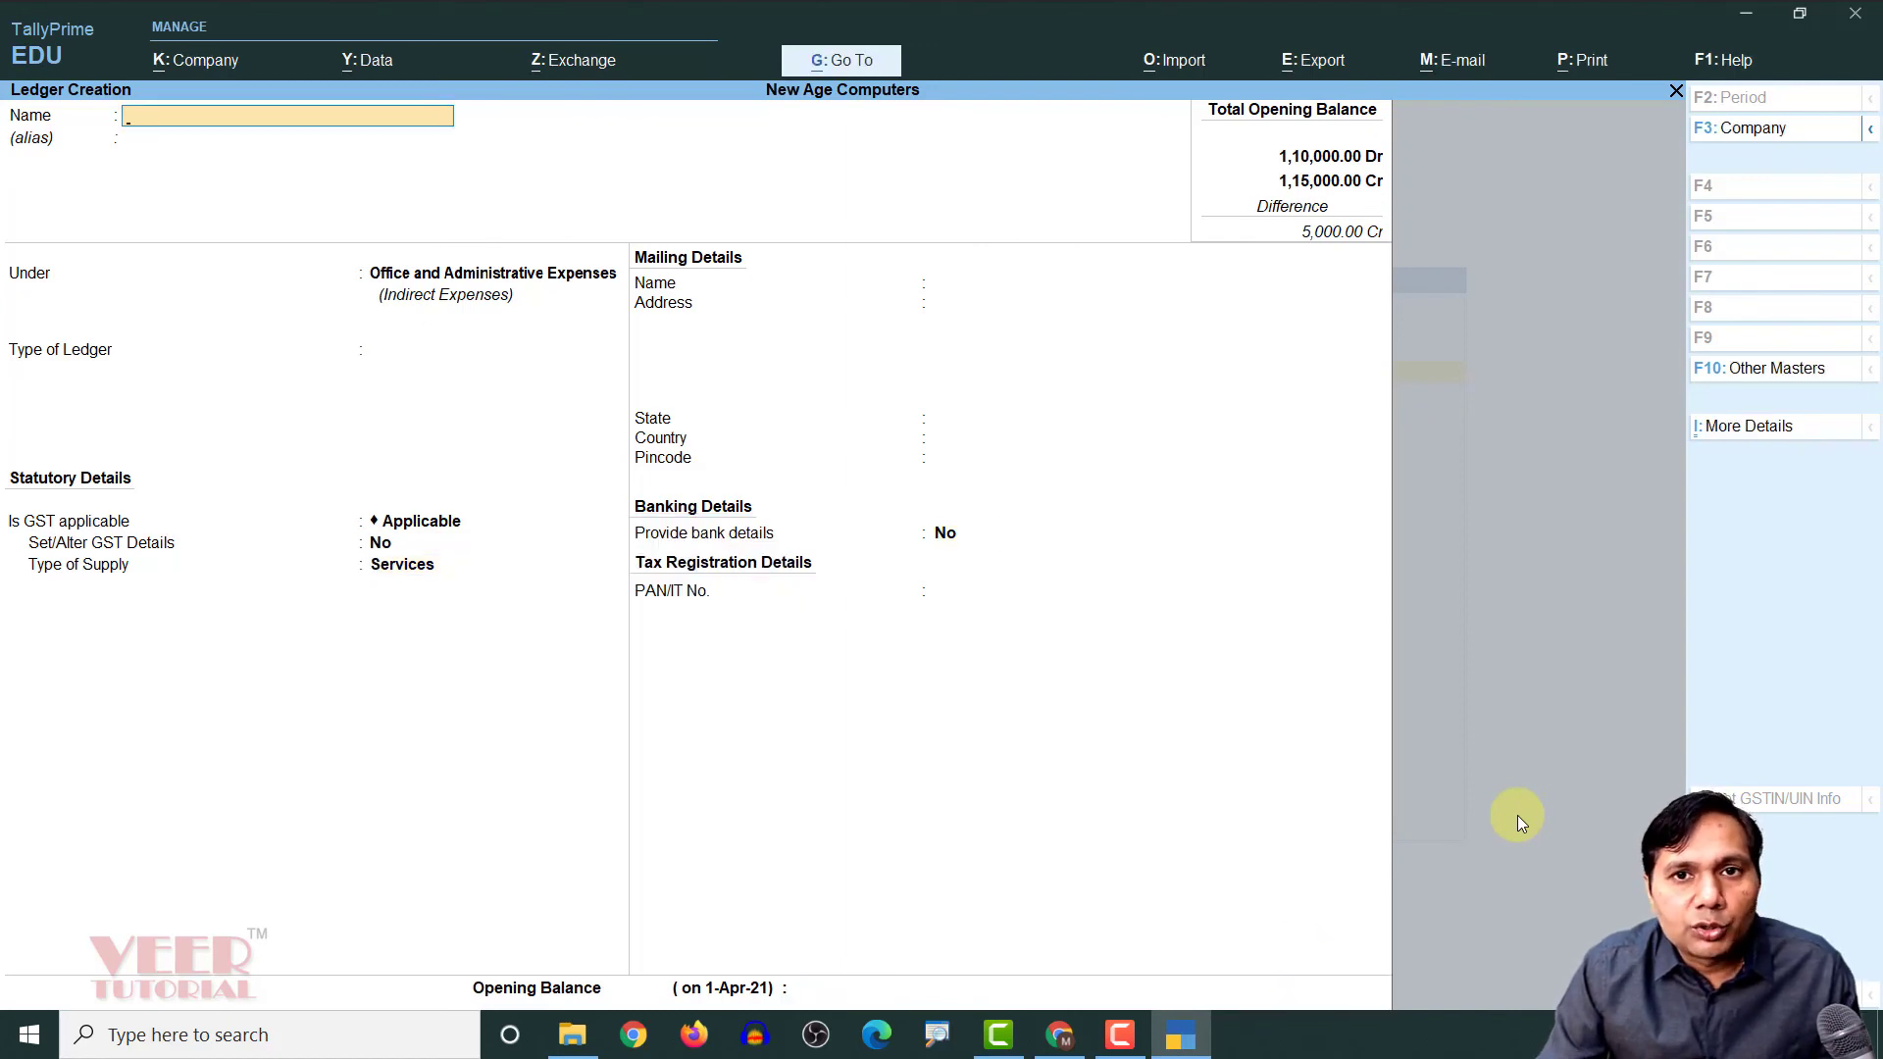
Switch to Chart of Accounts.pdf and examine the sections after Indirect Expenses, through Purchase Accounts and Sales Accounts
{"action": "key", "text": "alt+Tab"}
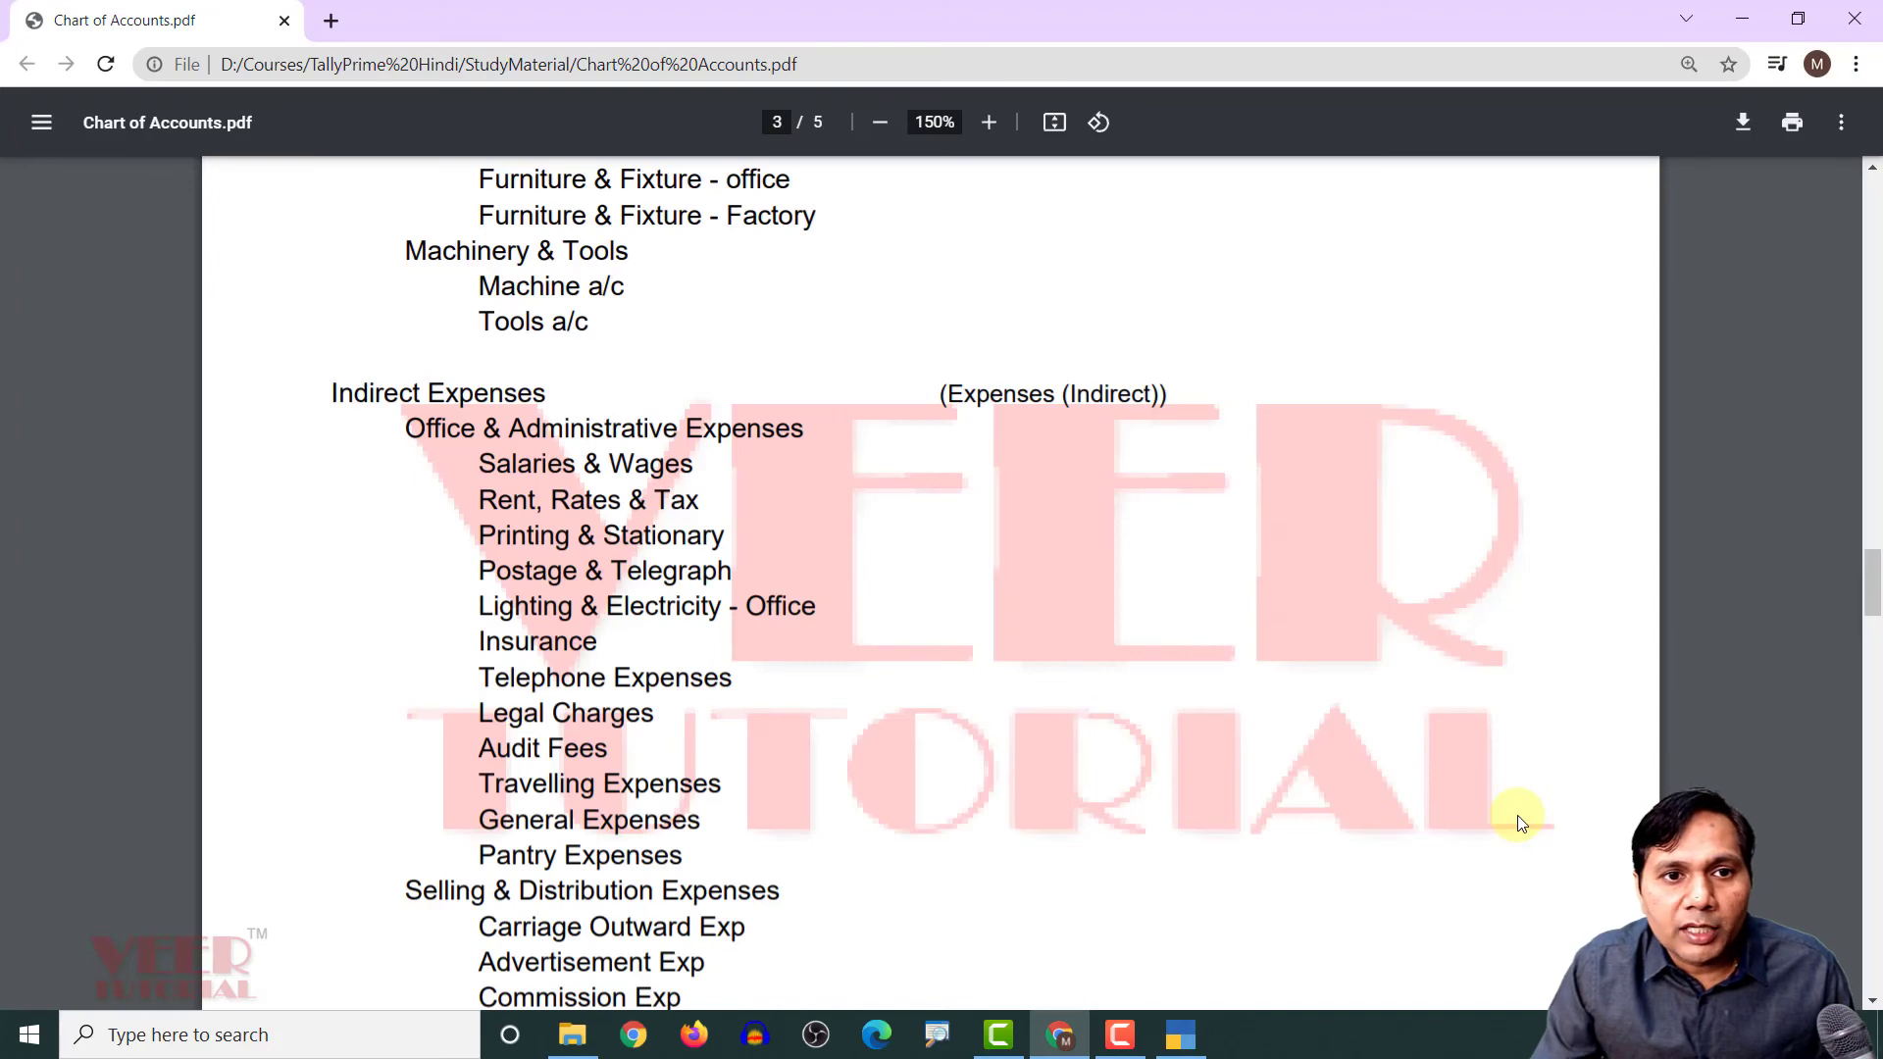
{"action": "scroll", "coordinate": [1504, 824], "scroll_direction": "down", "scroll_amount": 10}
{"action": "scroll", "coordinate": [1495, 839], "scroll_direction": "down", "scroll_amount": 6}
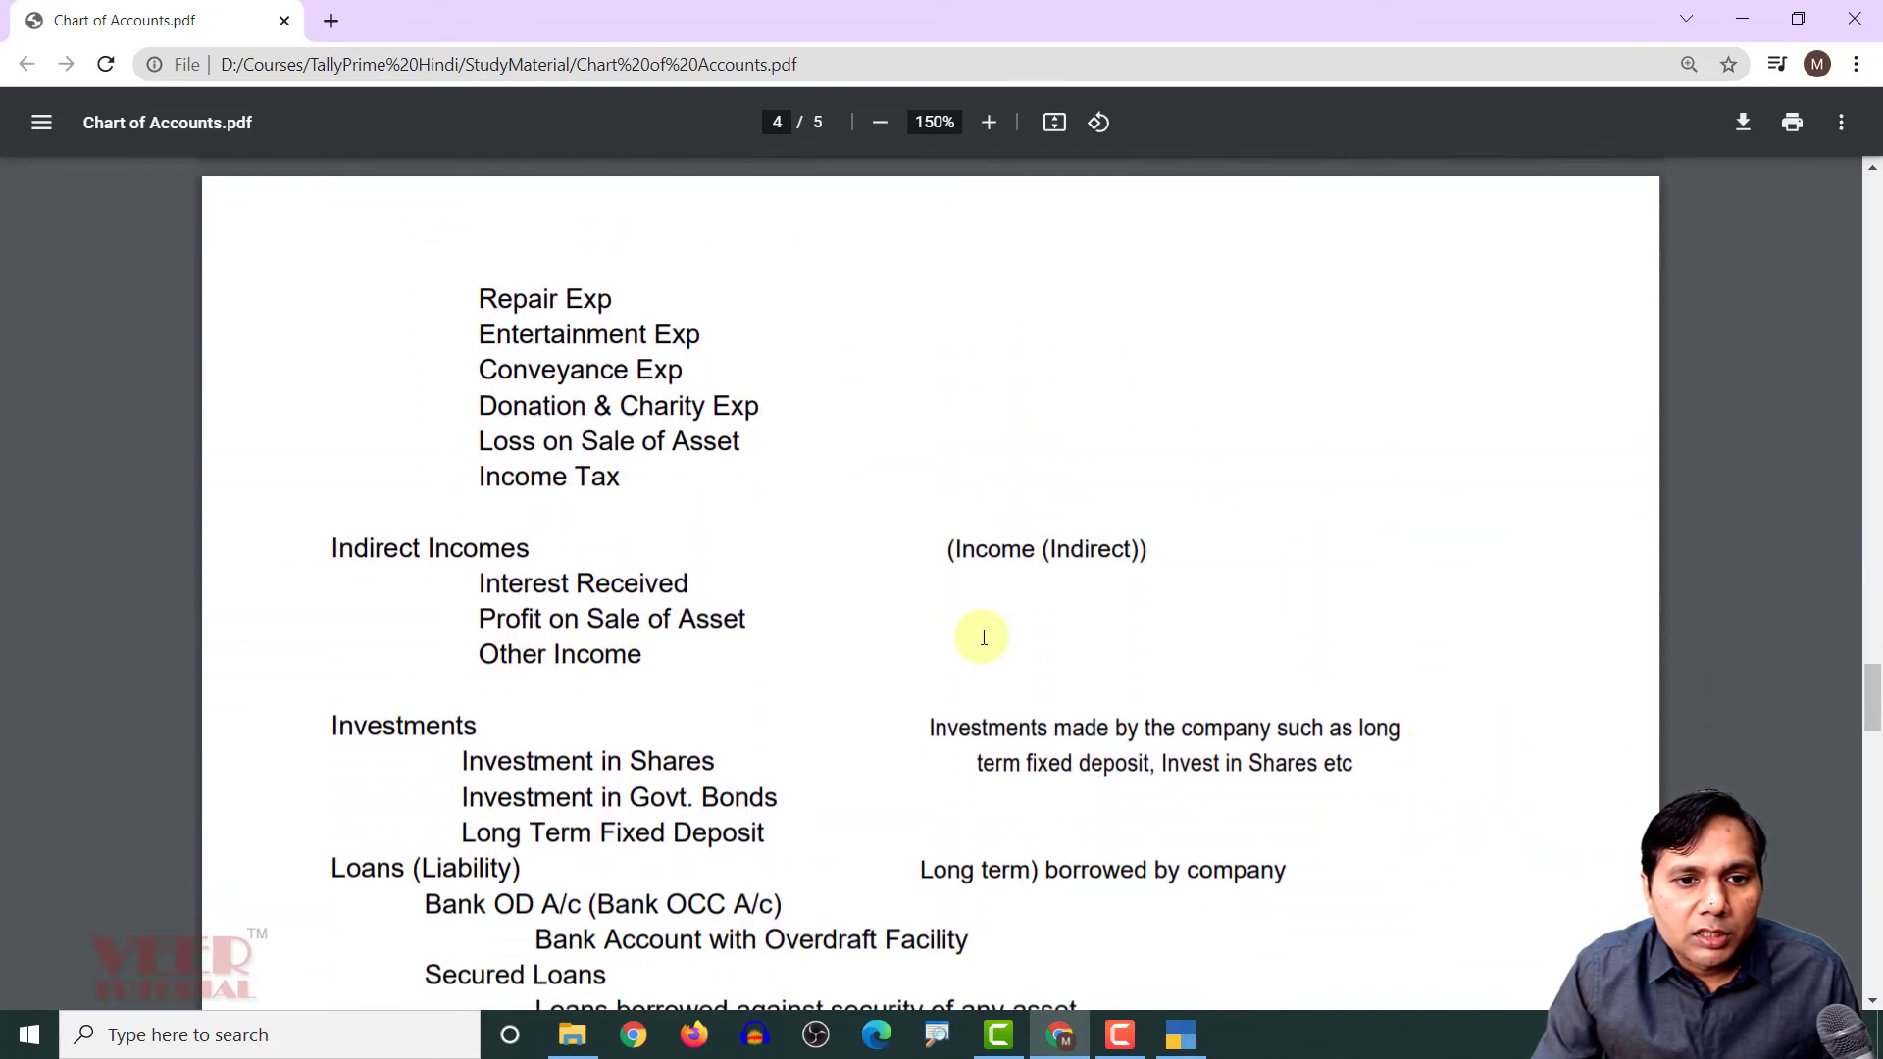
{"action": "scroll", "coordinate": [1114, 594], "scroll_direction": "down", "scroll_amount": 2}
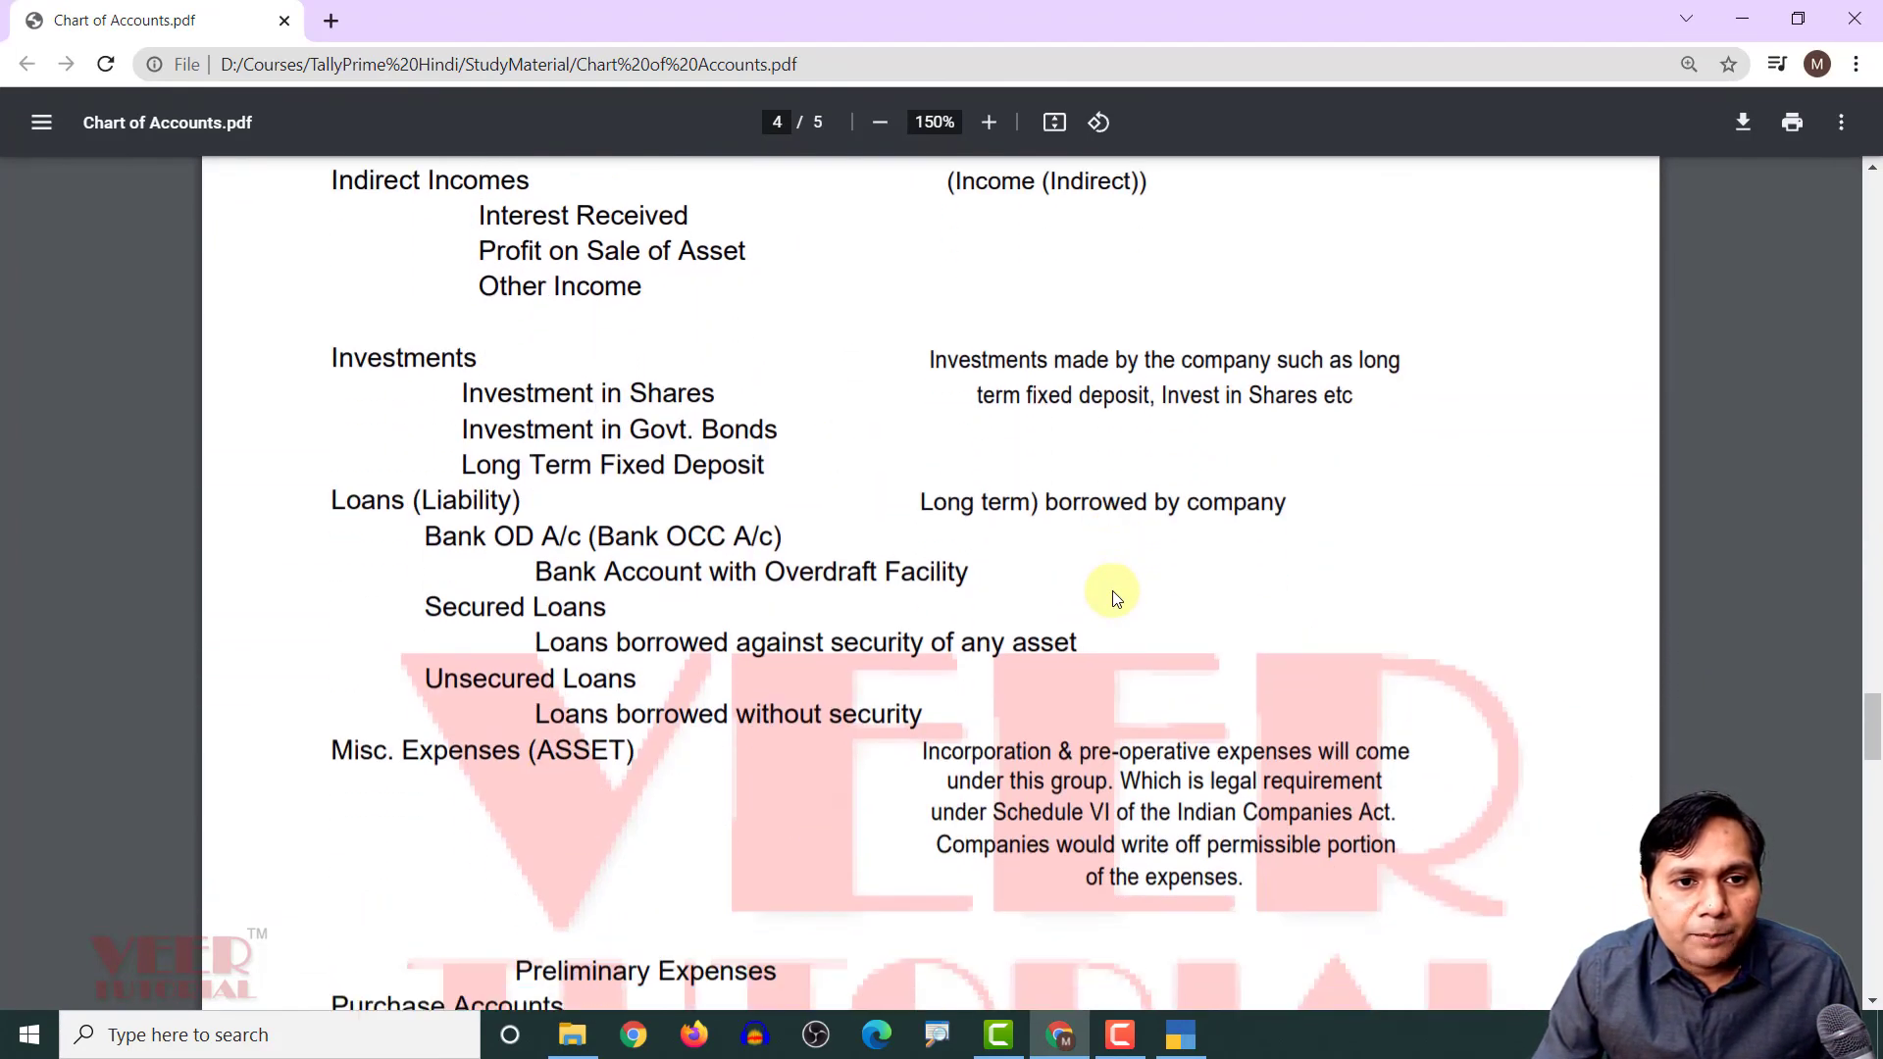
{"action": "scroll", "coordinate": [1114, 593], "scroll_direction": "down", "scroll_amount": 1}
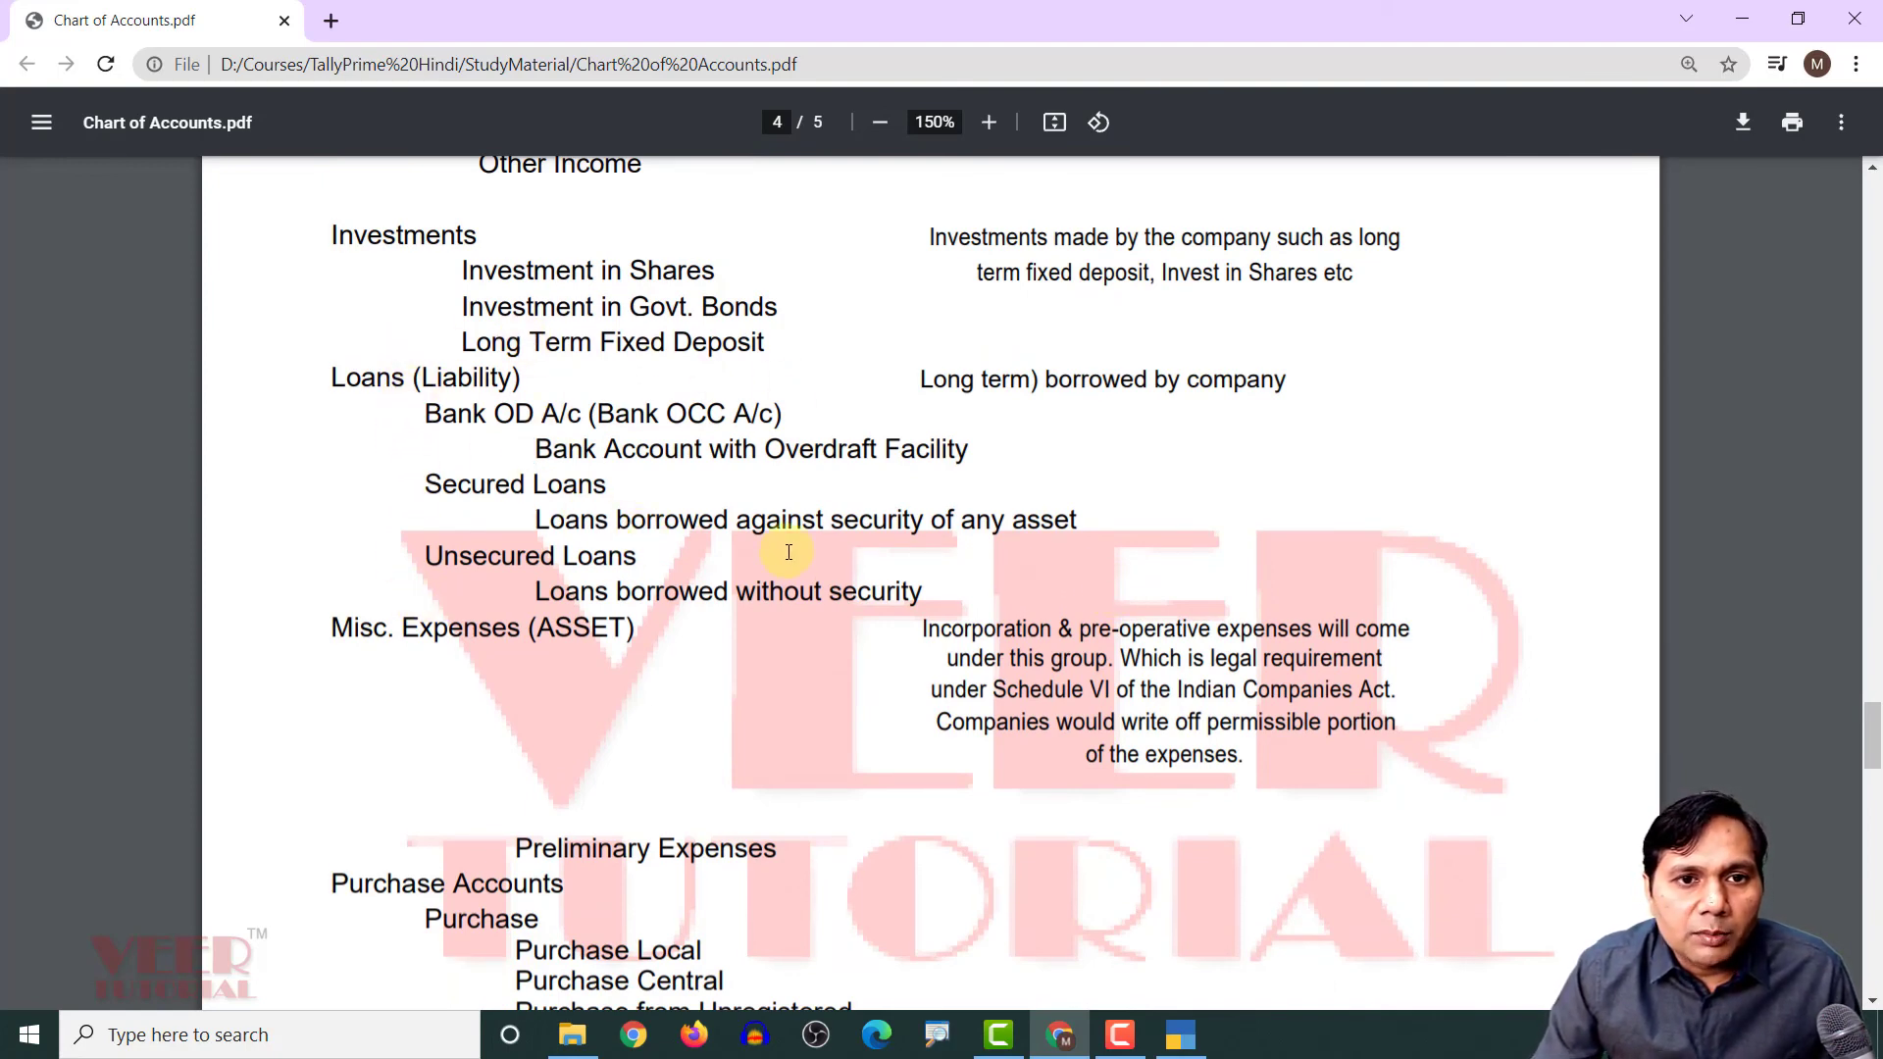
{"action": "scroll", "coordinate": [777, 554], "scroll_direction": "down", "scroll_amount": 2}
{"action": "scroll", "coordinate": [558, 618], "scroll_direction": "down", "scroll_amount": 2}
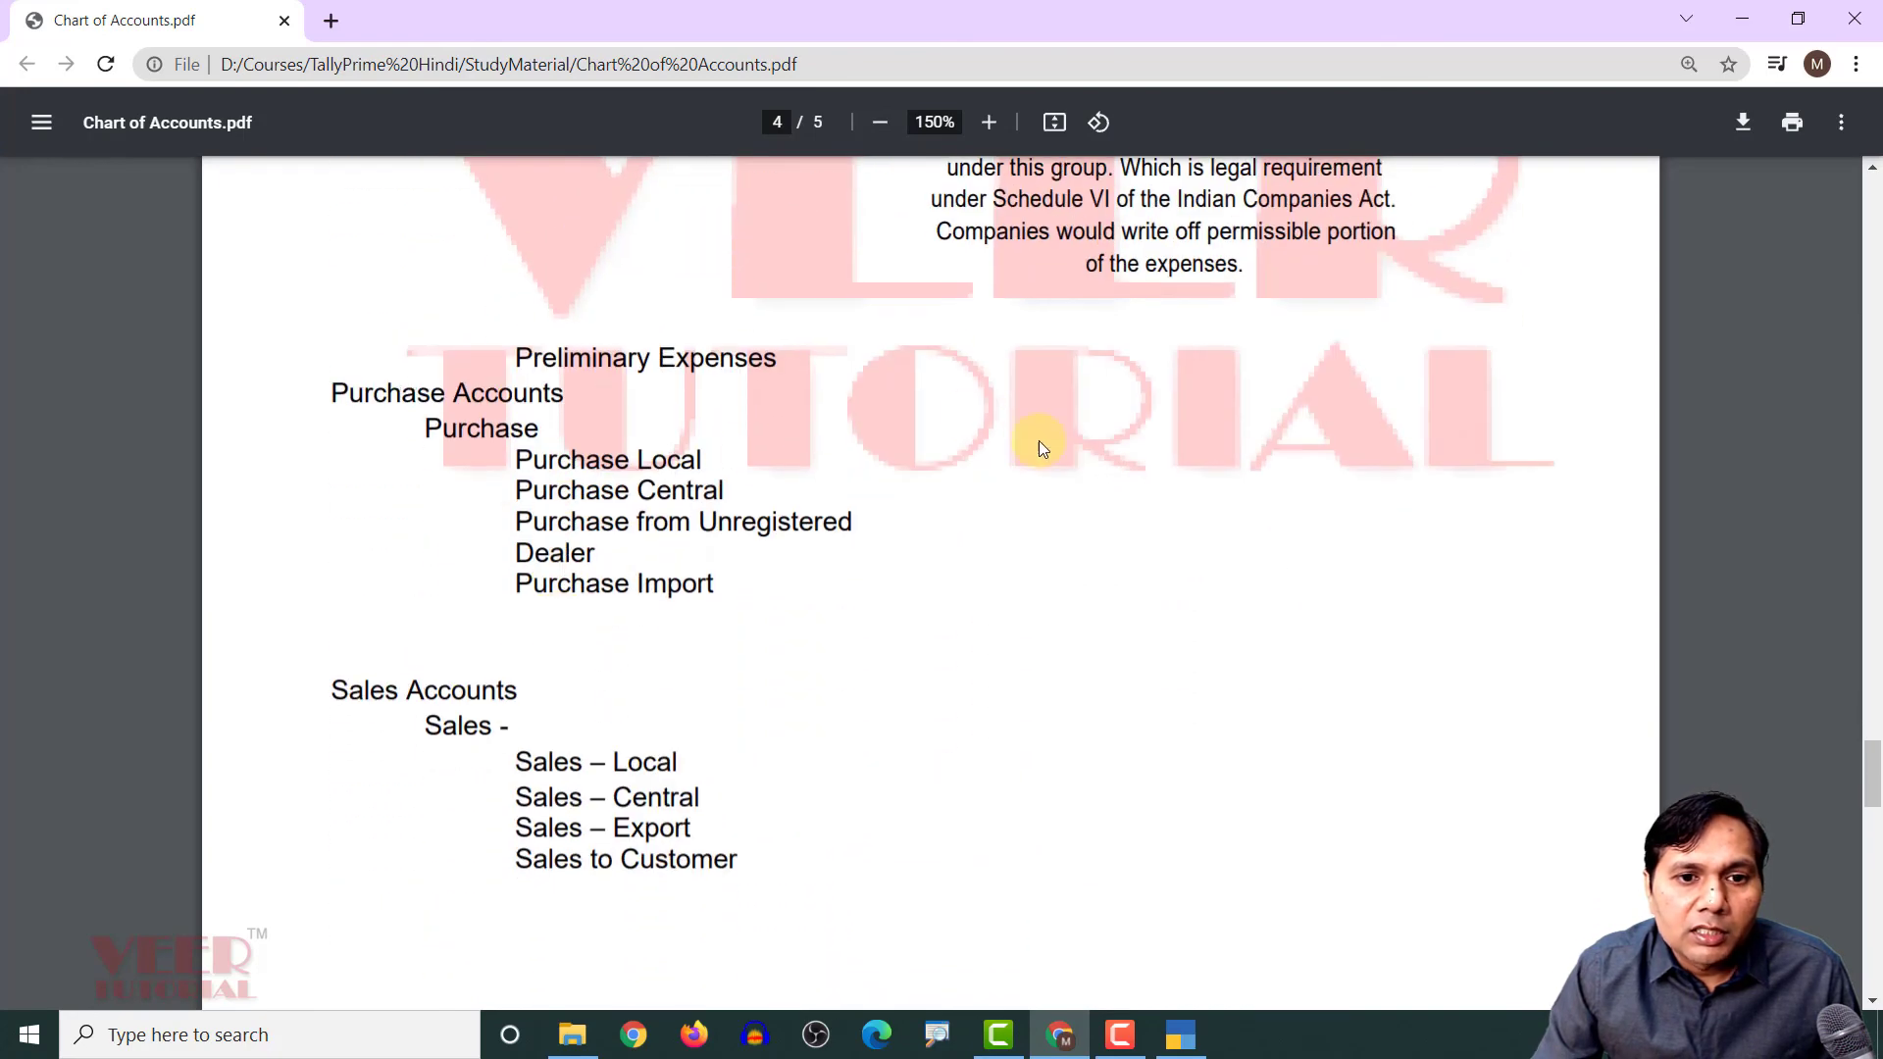
Return to TallyPrime and start a new ledger named Purchase Local under Purchase Accounts
{"action": "key", "text": "alt+Tab"}
{"action": "type", "text": "P"}
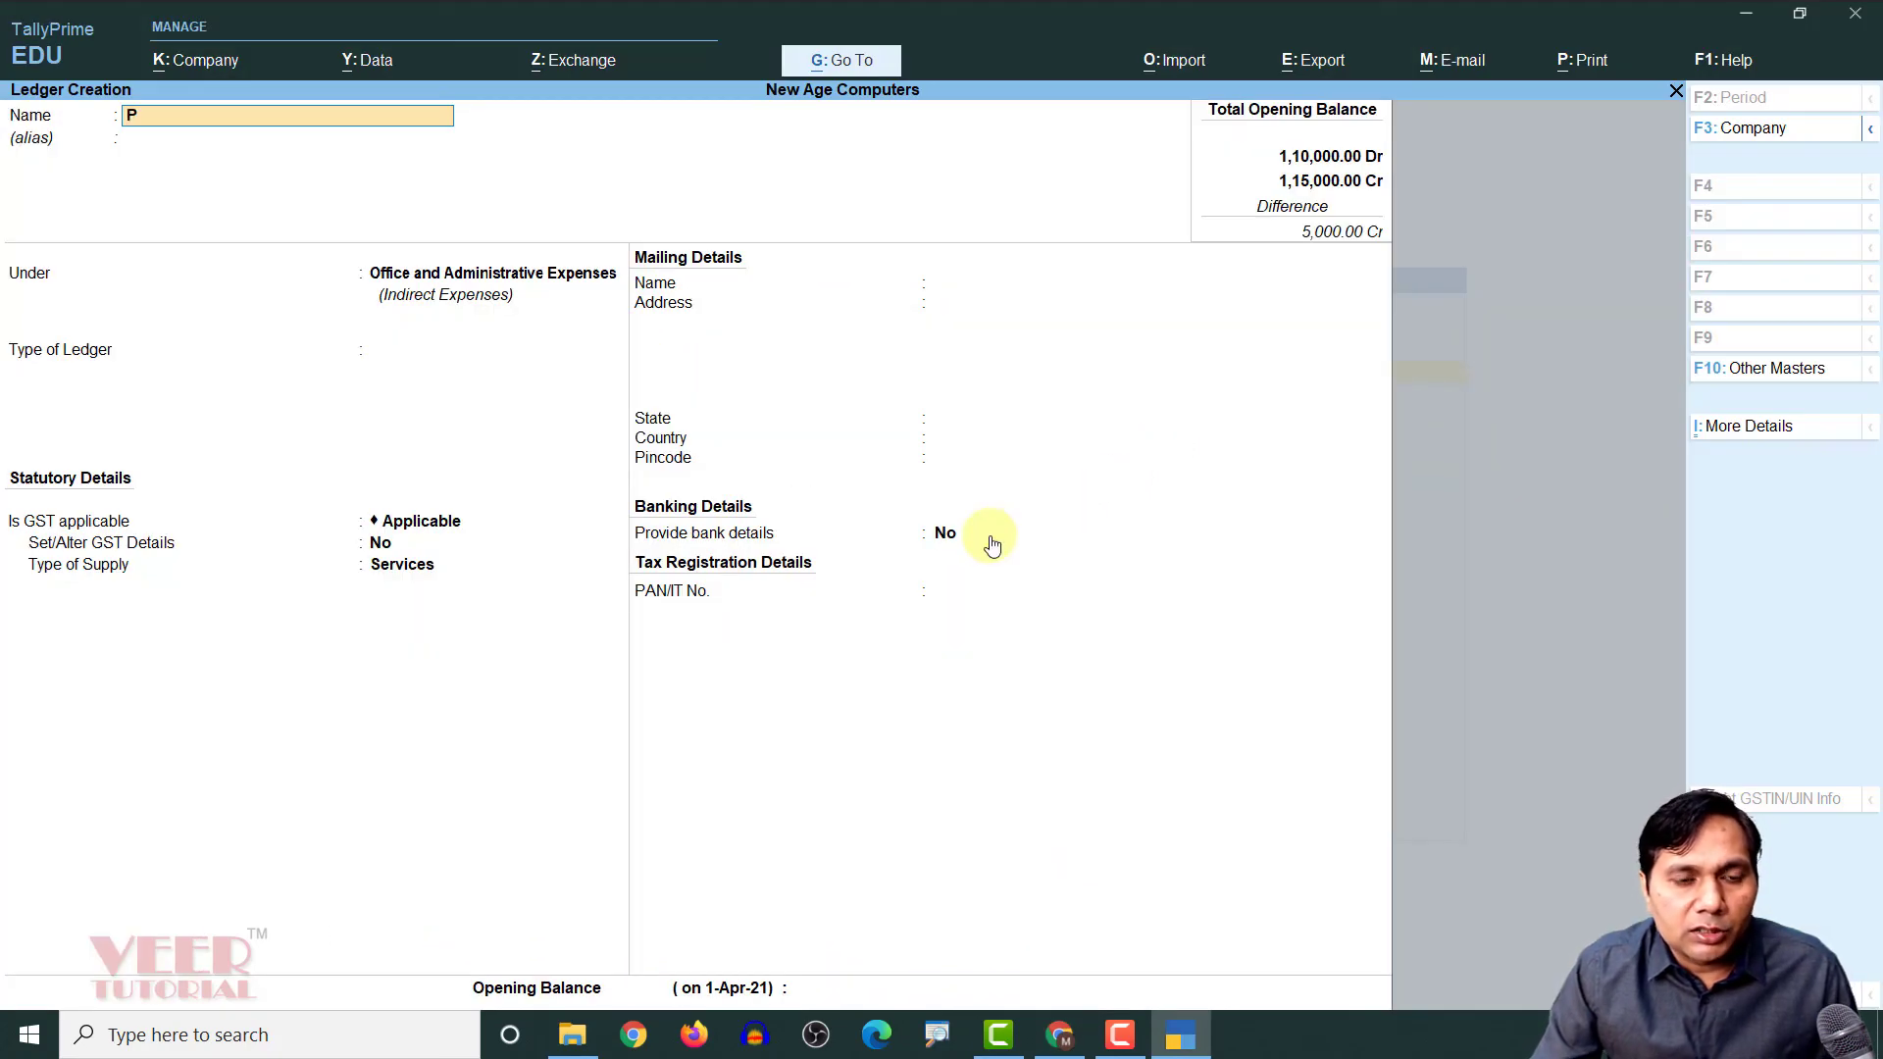
{"action": "type", "text": "urchase Local"}
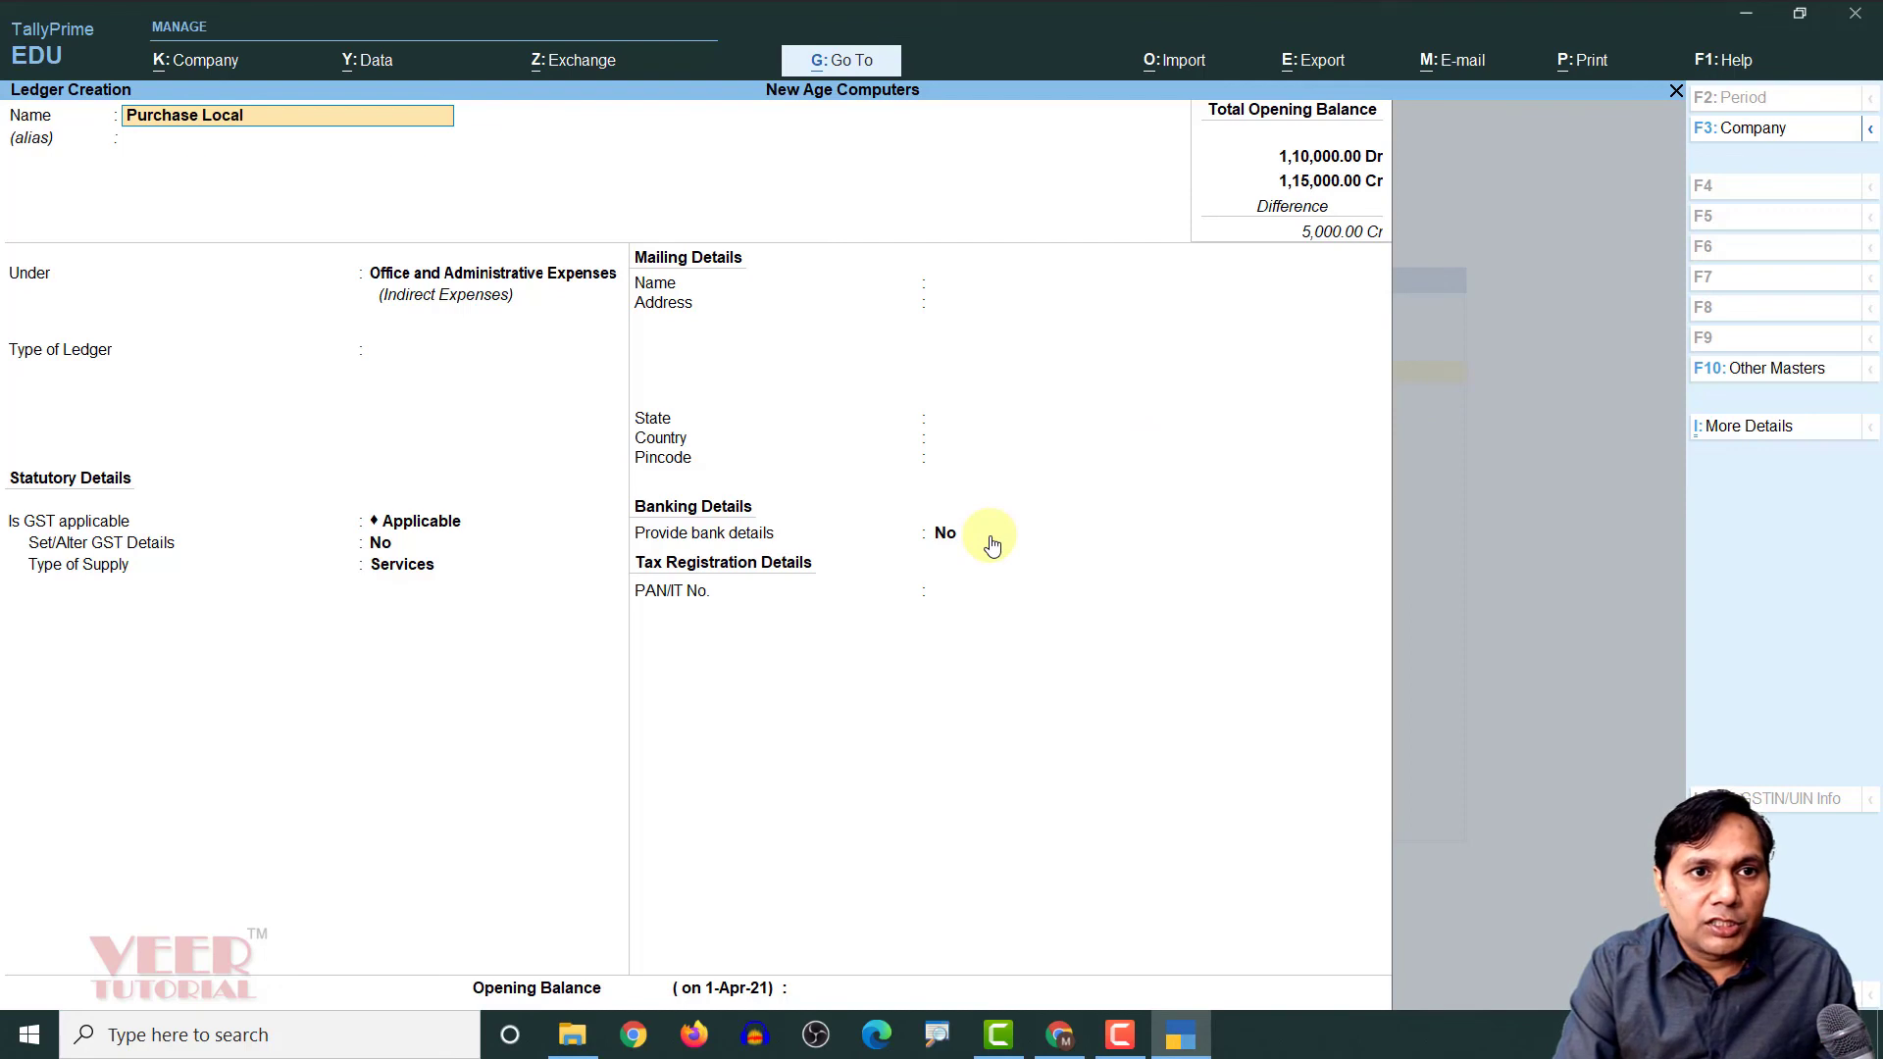
{"action": "key", "text": "Return"}
{"action": "type", "text": "Pur"}
{"action": "key", "text": "Return"}
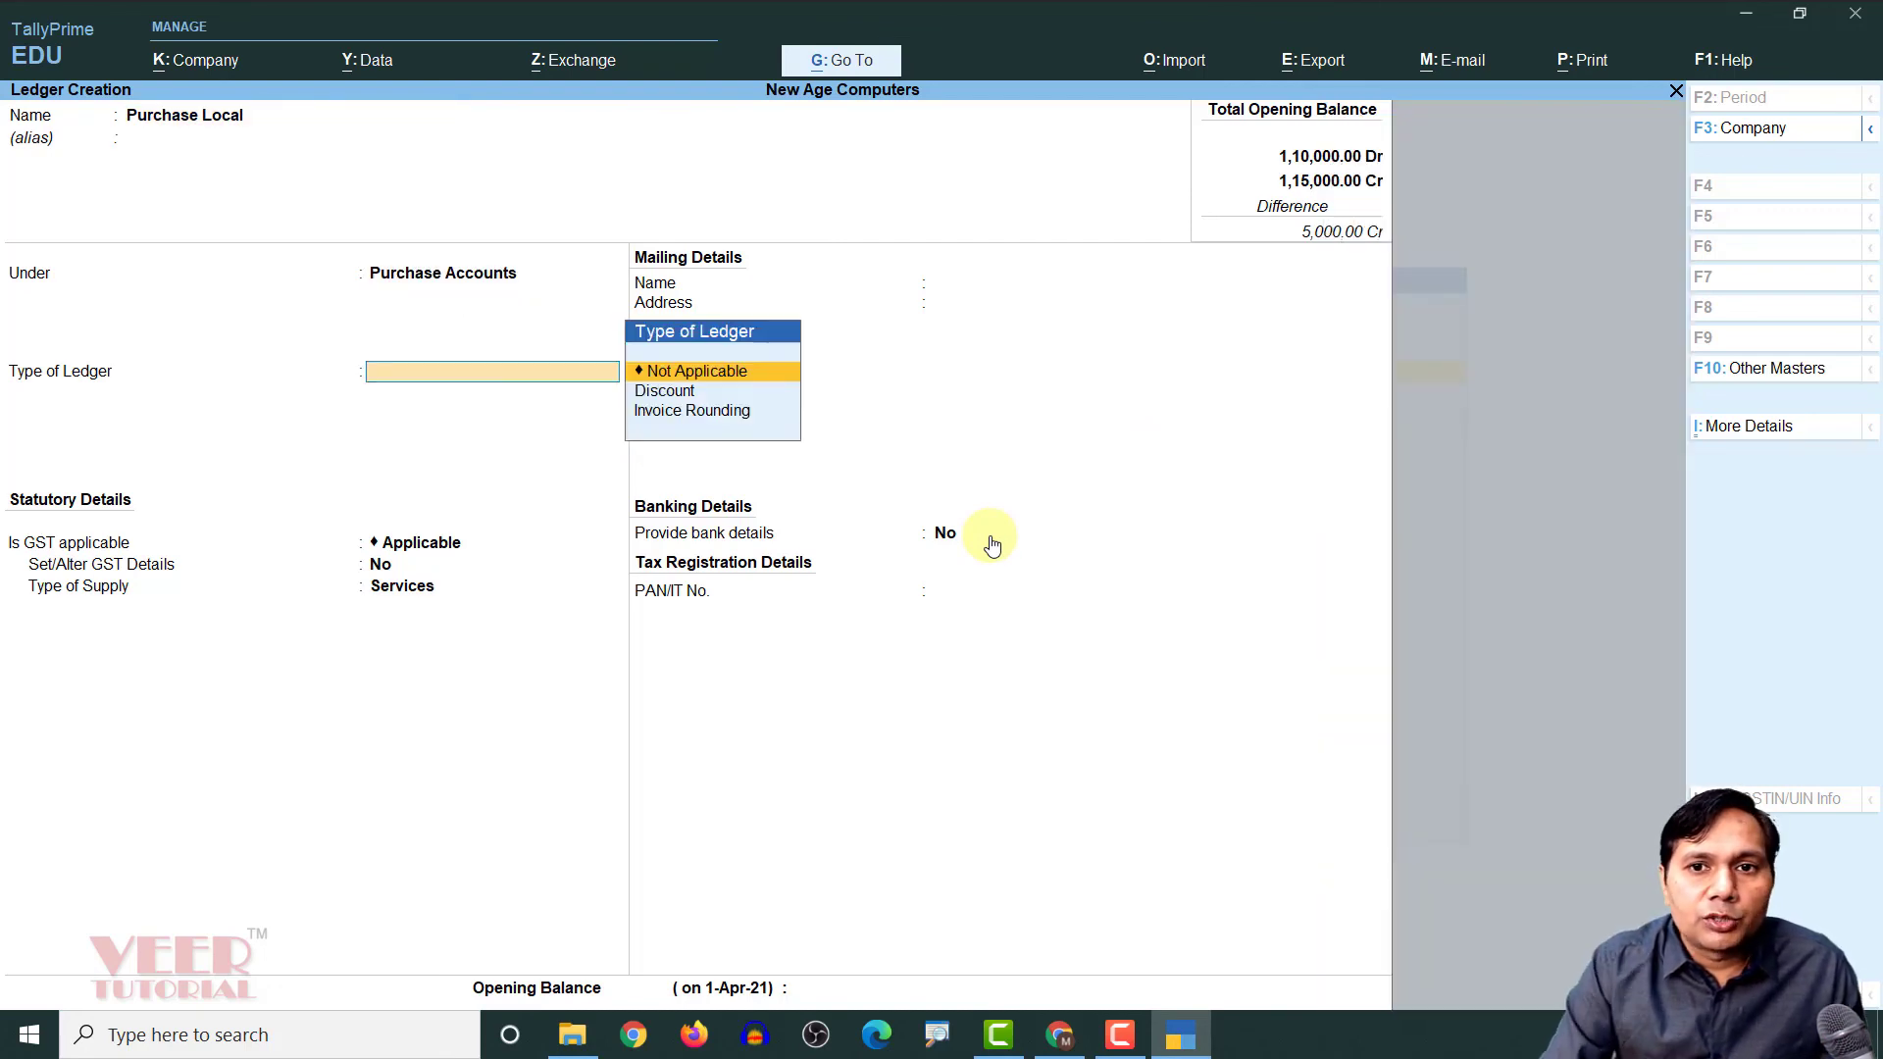
Set Purchase Local to ledger type Not Applicable, GST Applicable and supply type Goods, and save it without an opening balance
{"action": "key", "text": "Return"}
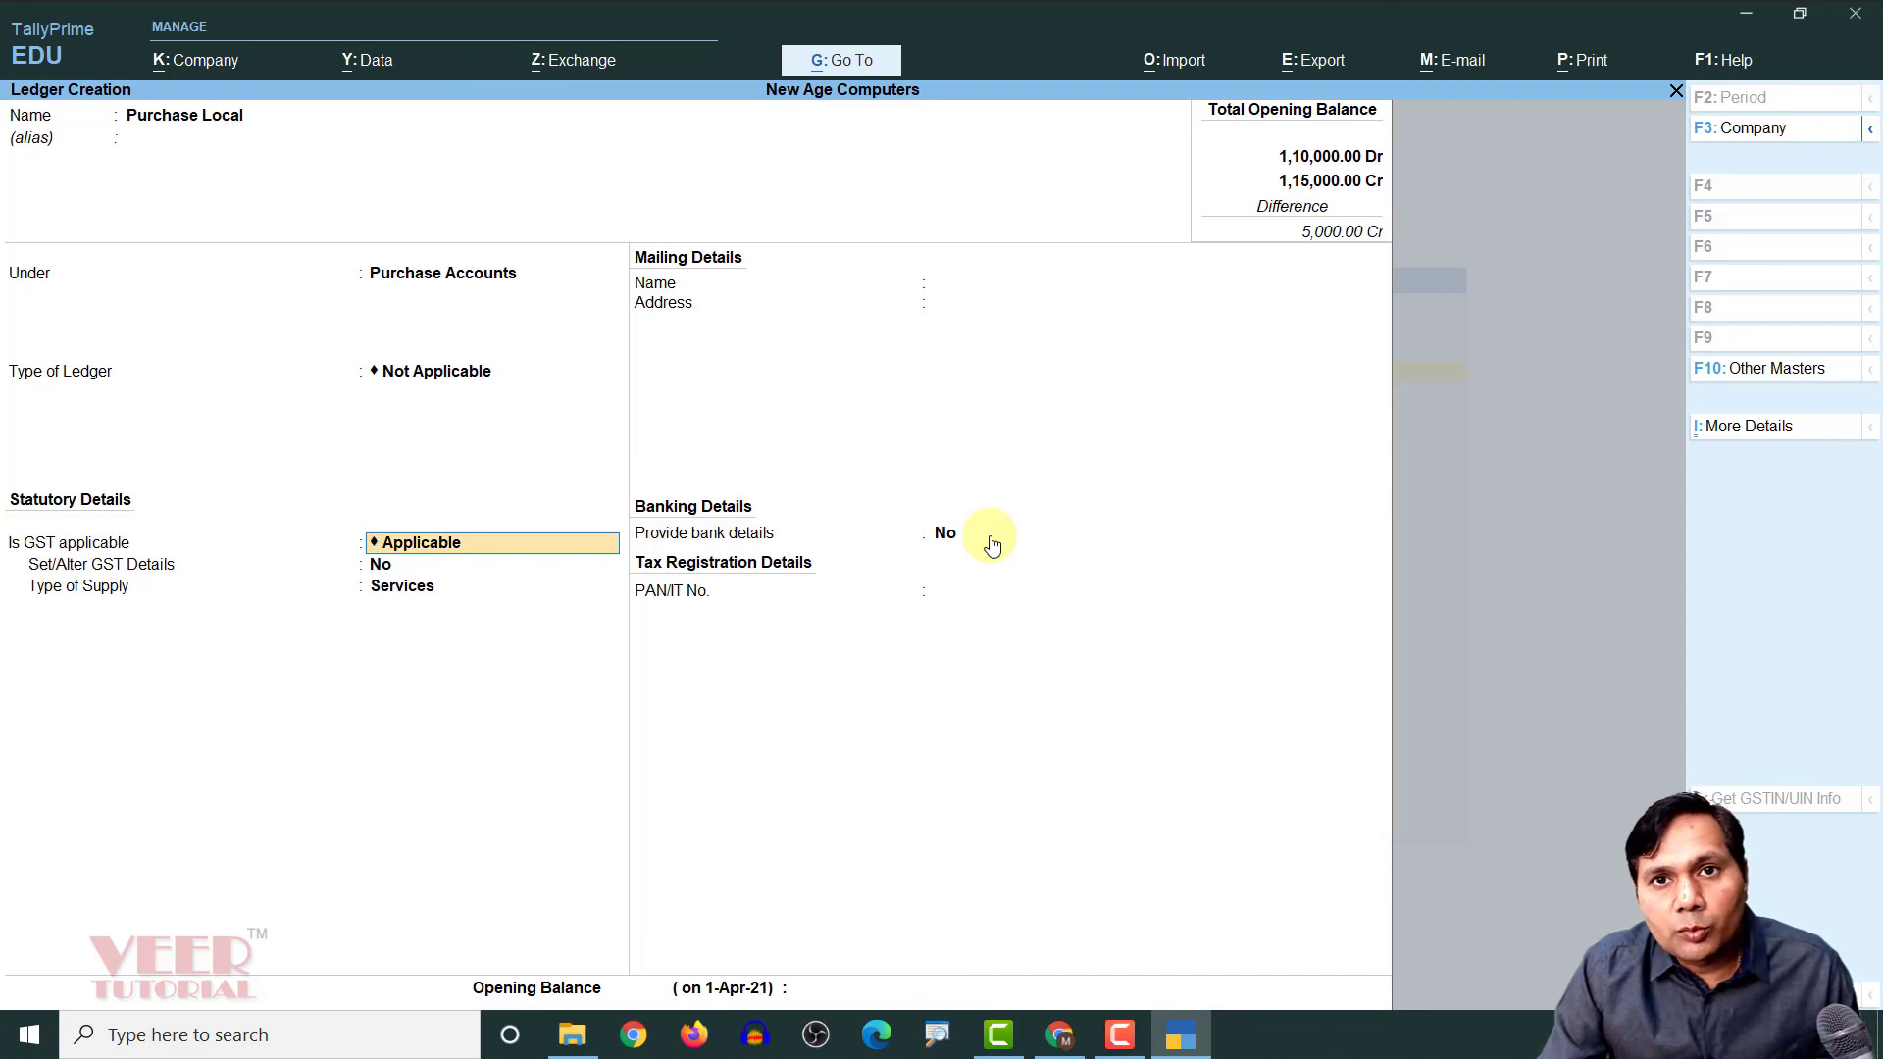
{"action": "key", "text": "Return"}
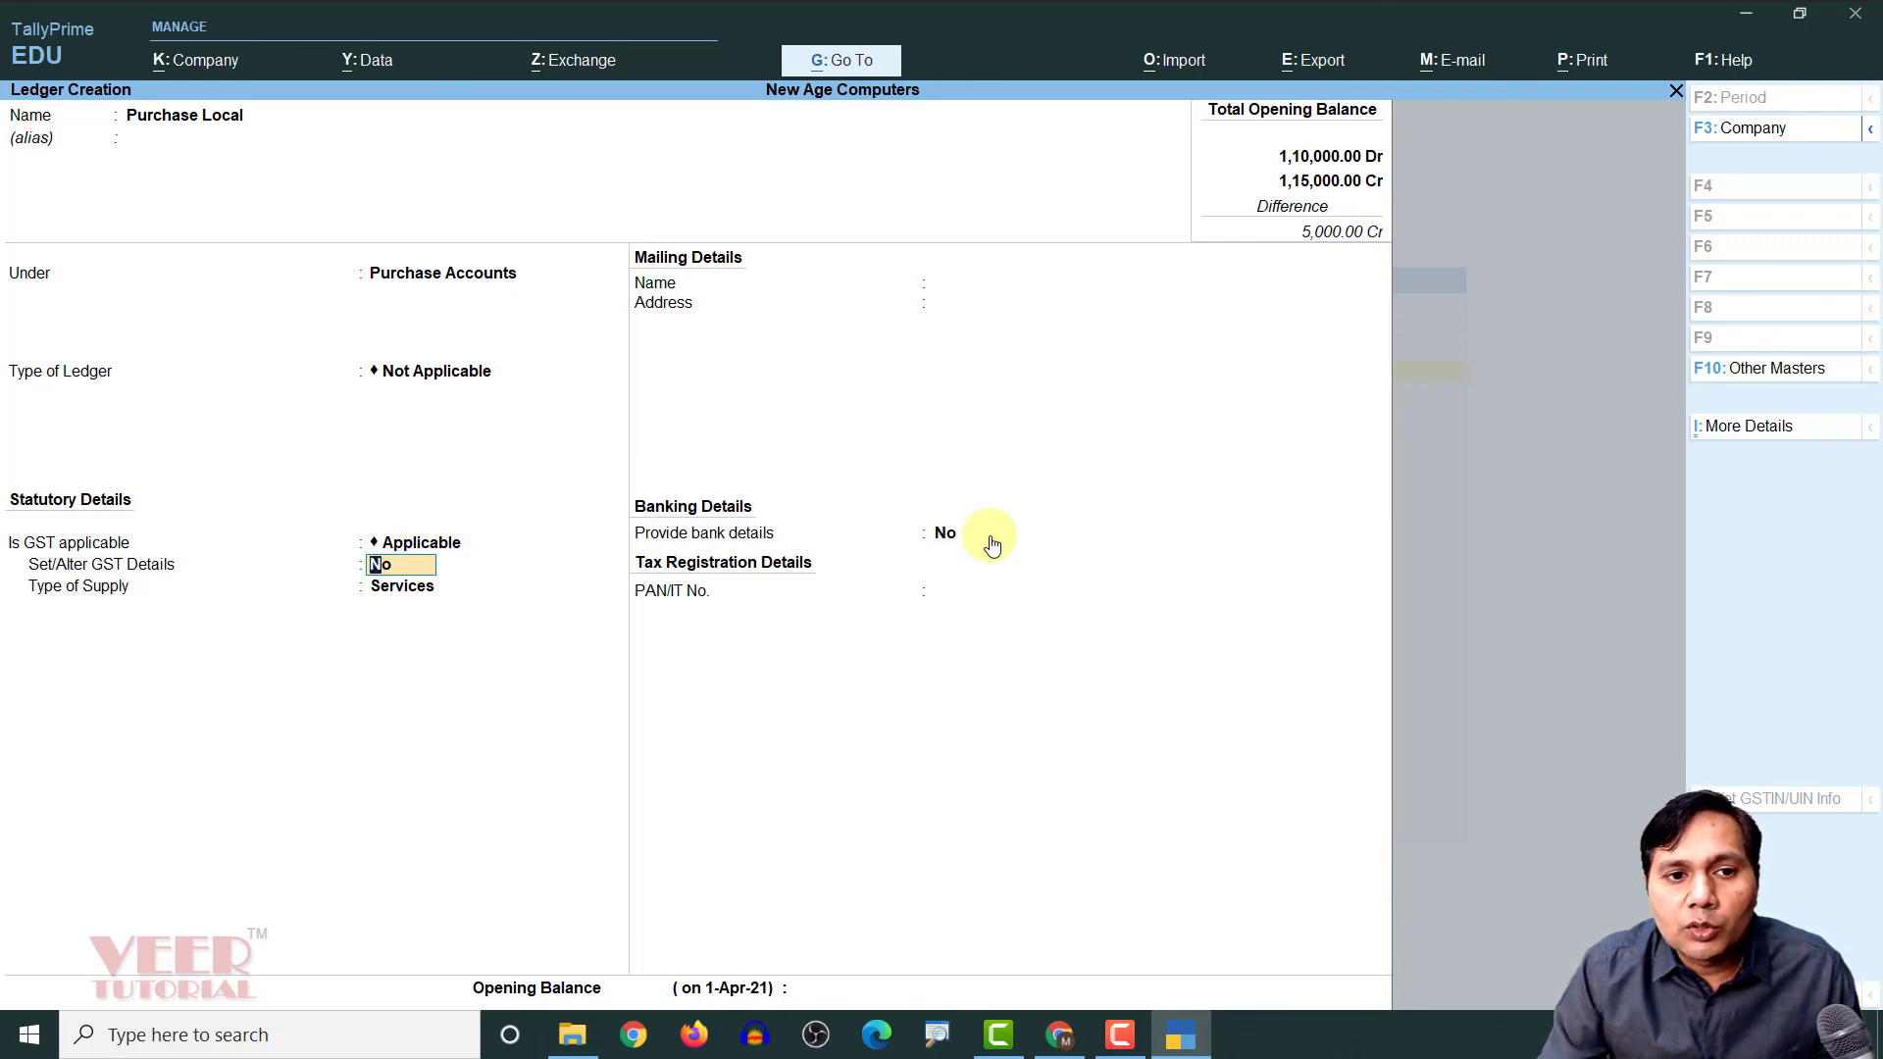
{"action": "key", "text": "Return"}
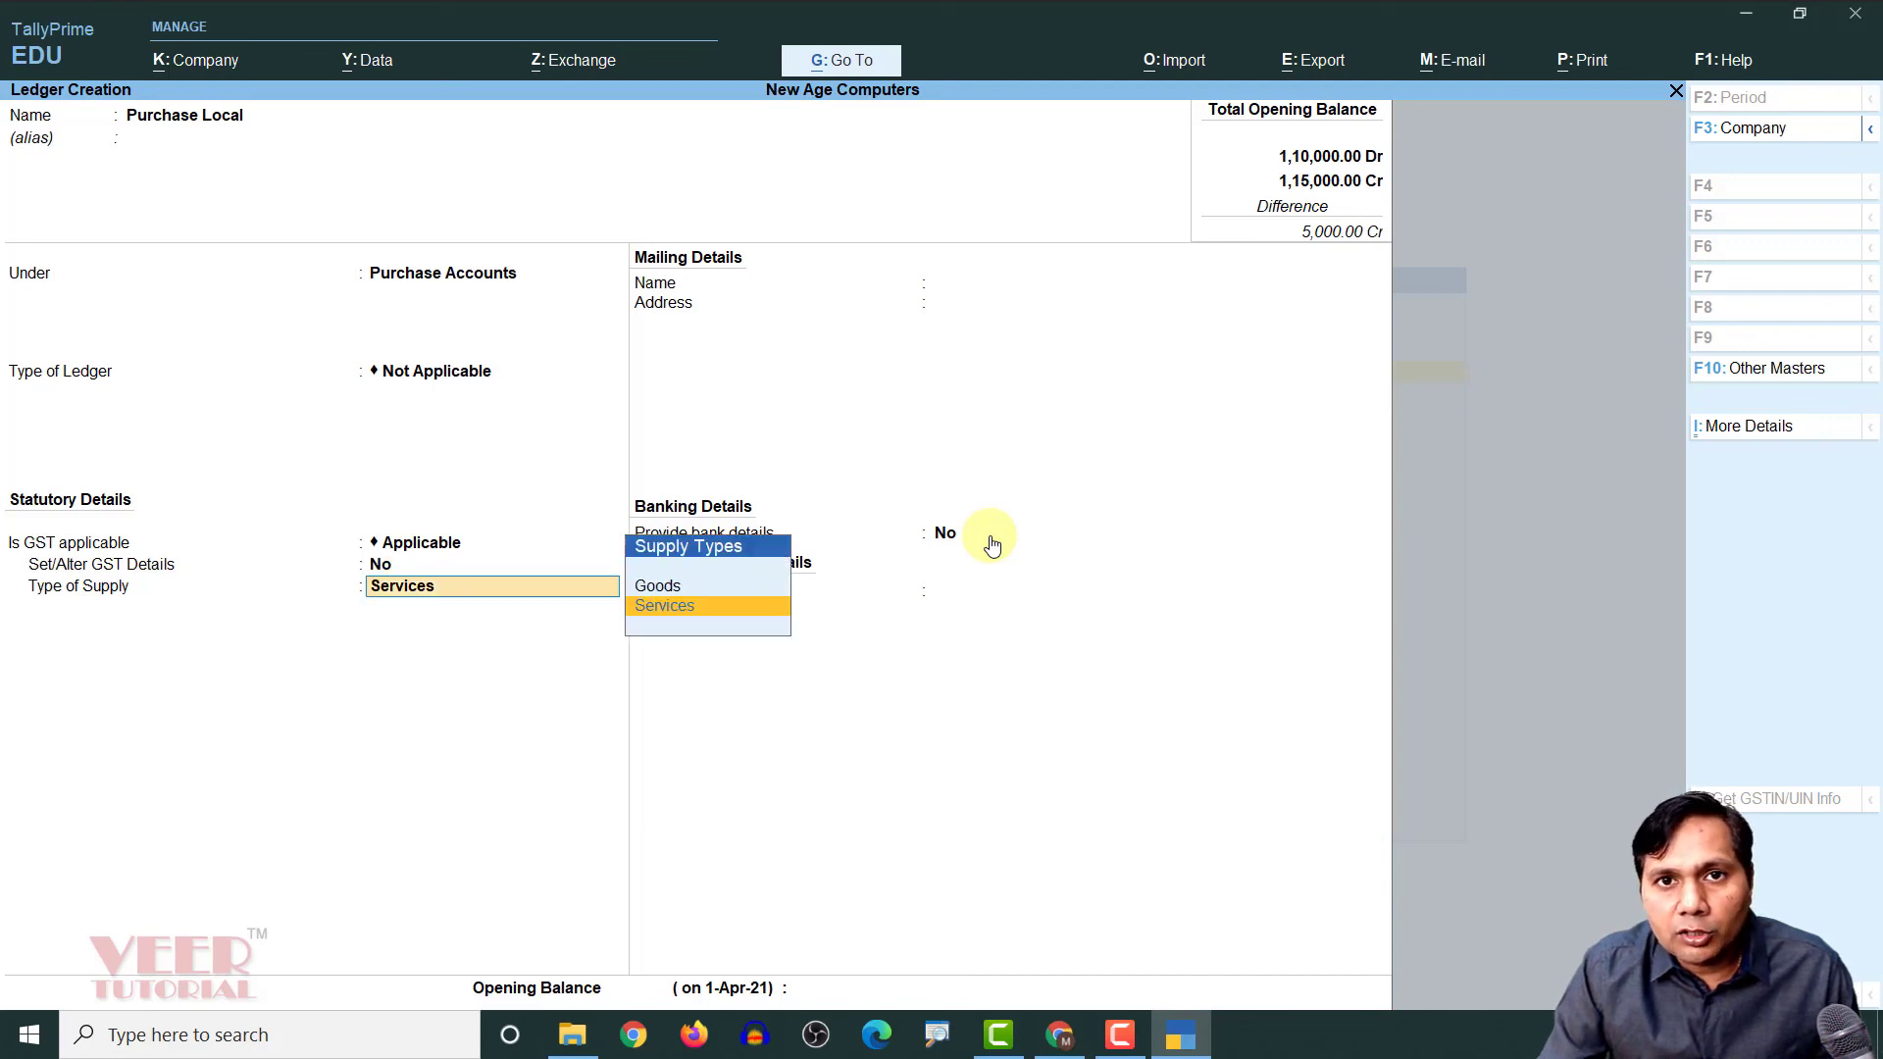
{"action": "key", "text": "Up"}
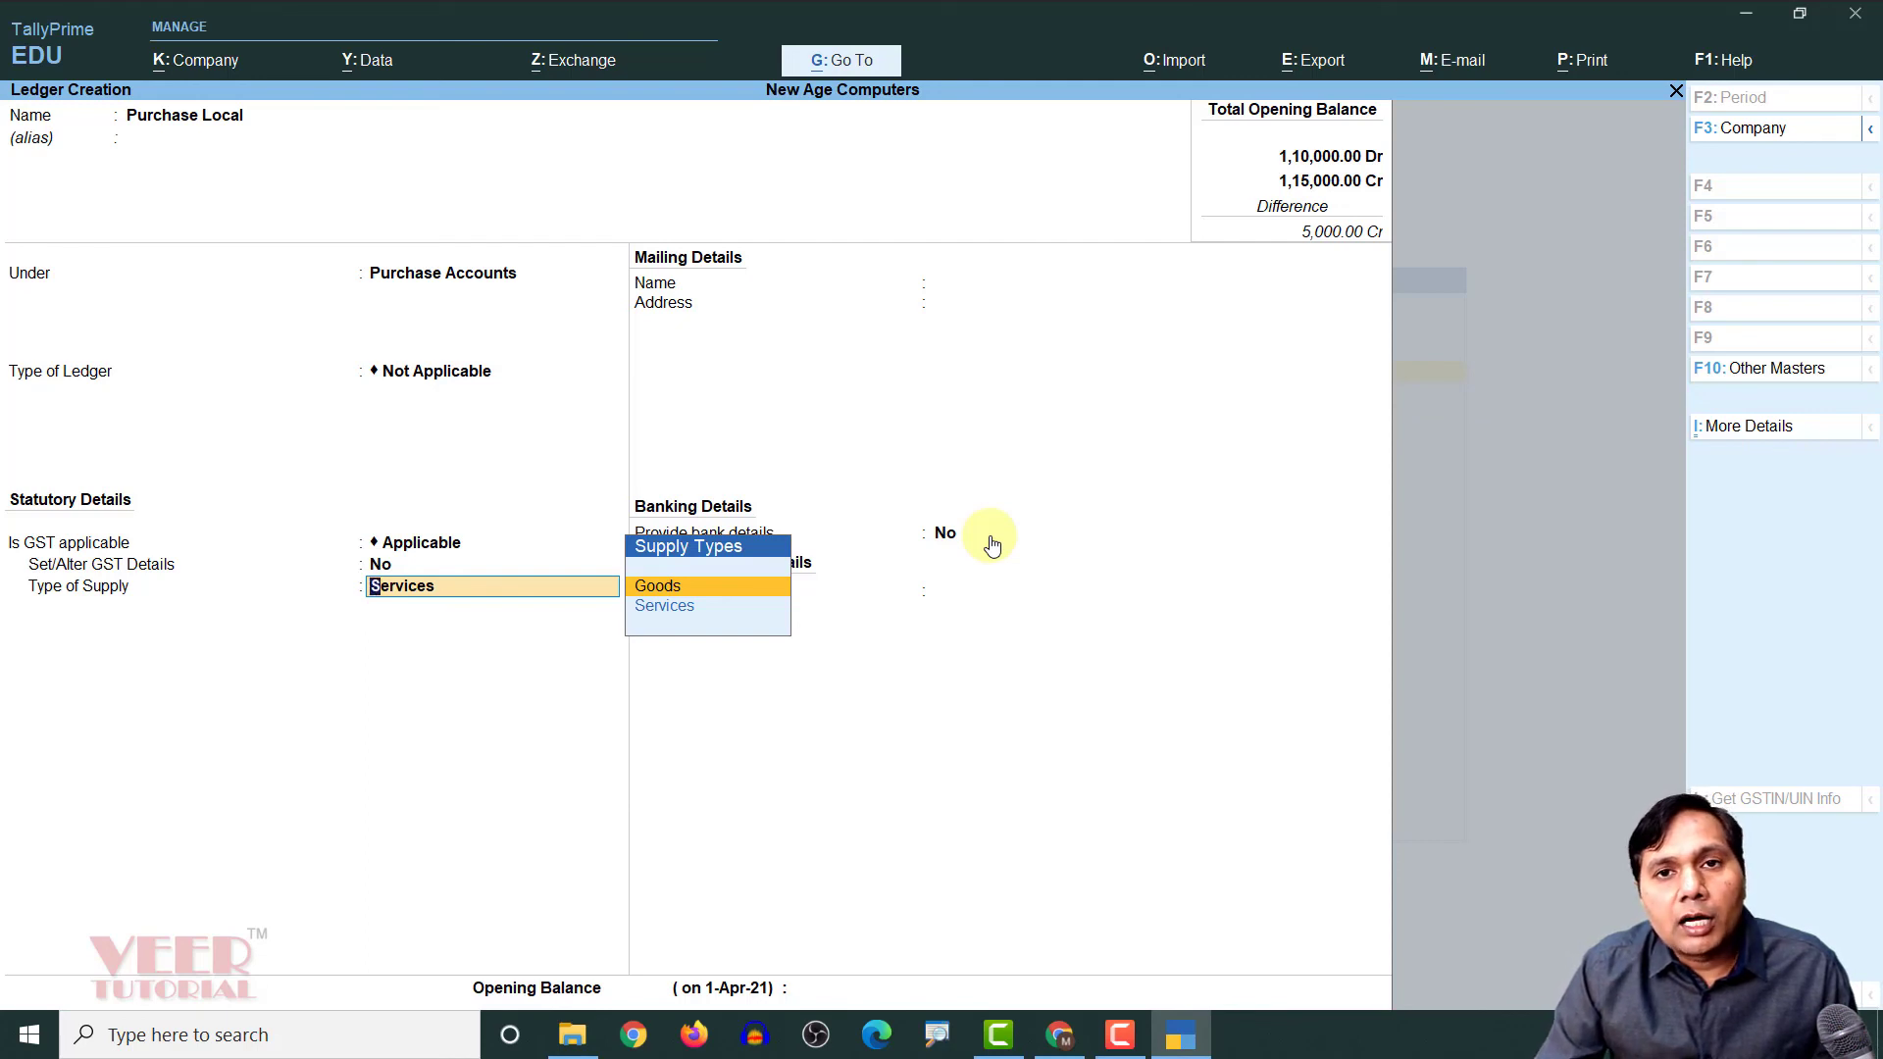
{"action": "key", "text": "Return"}
{"action": "key", "text": "Return"}
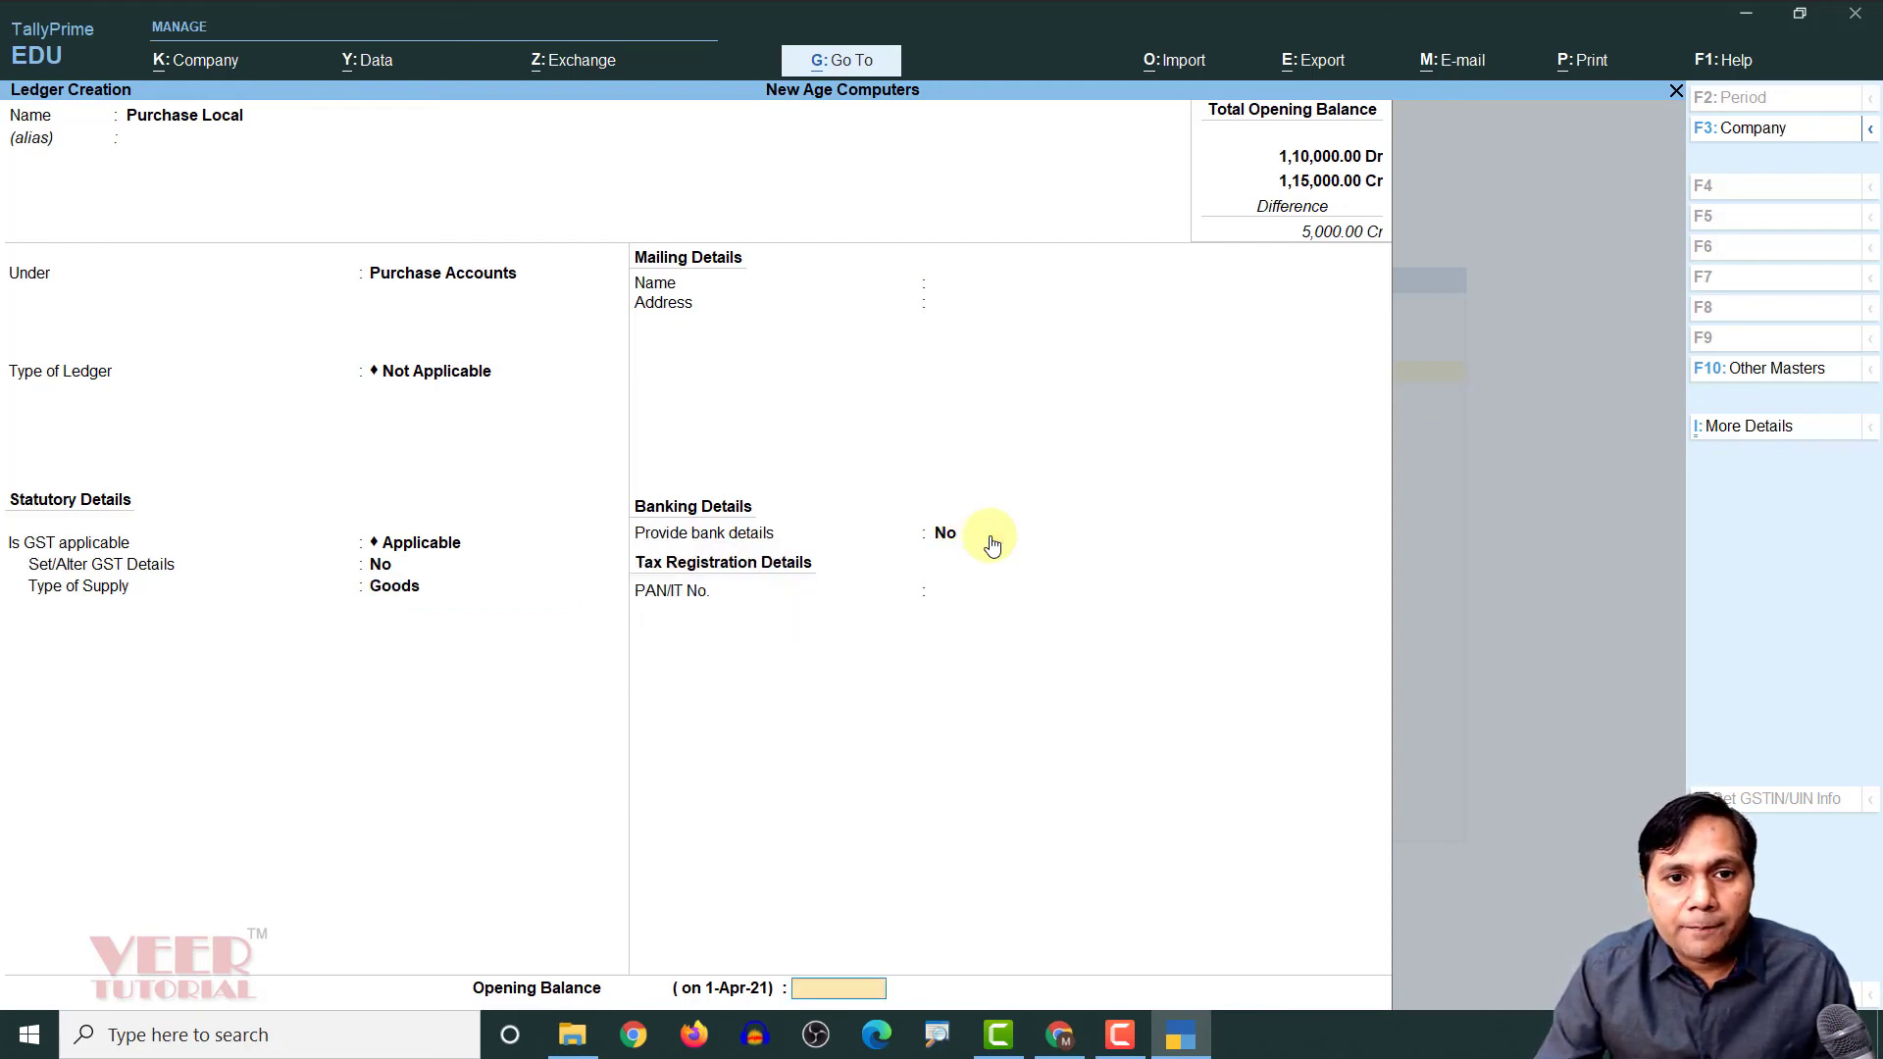
{"action": "key", "text": "Return"}
{"action": "key", "text": "Return"}
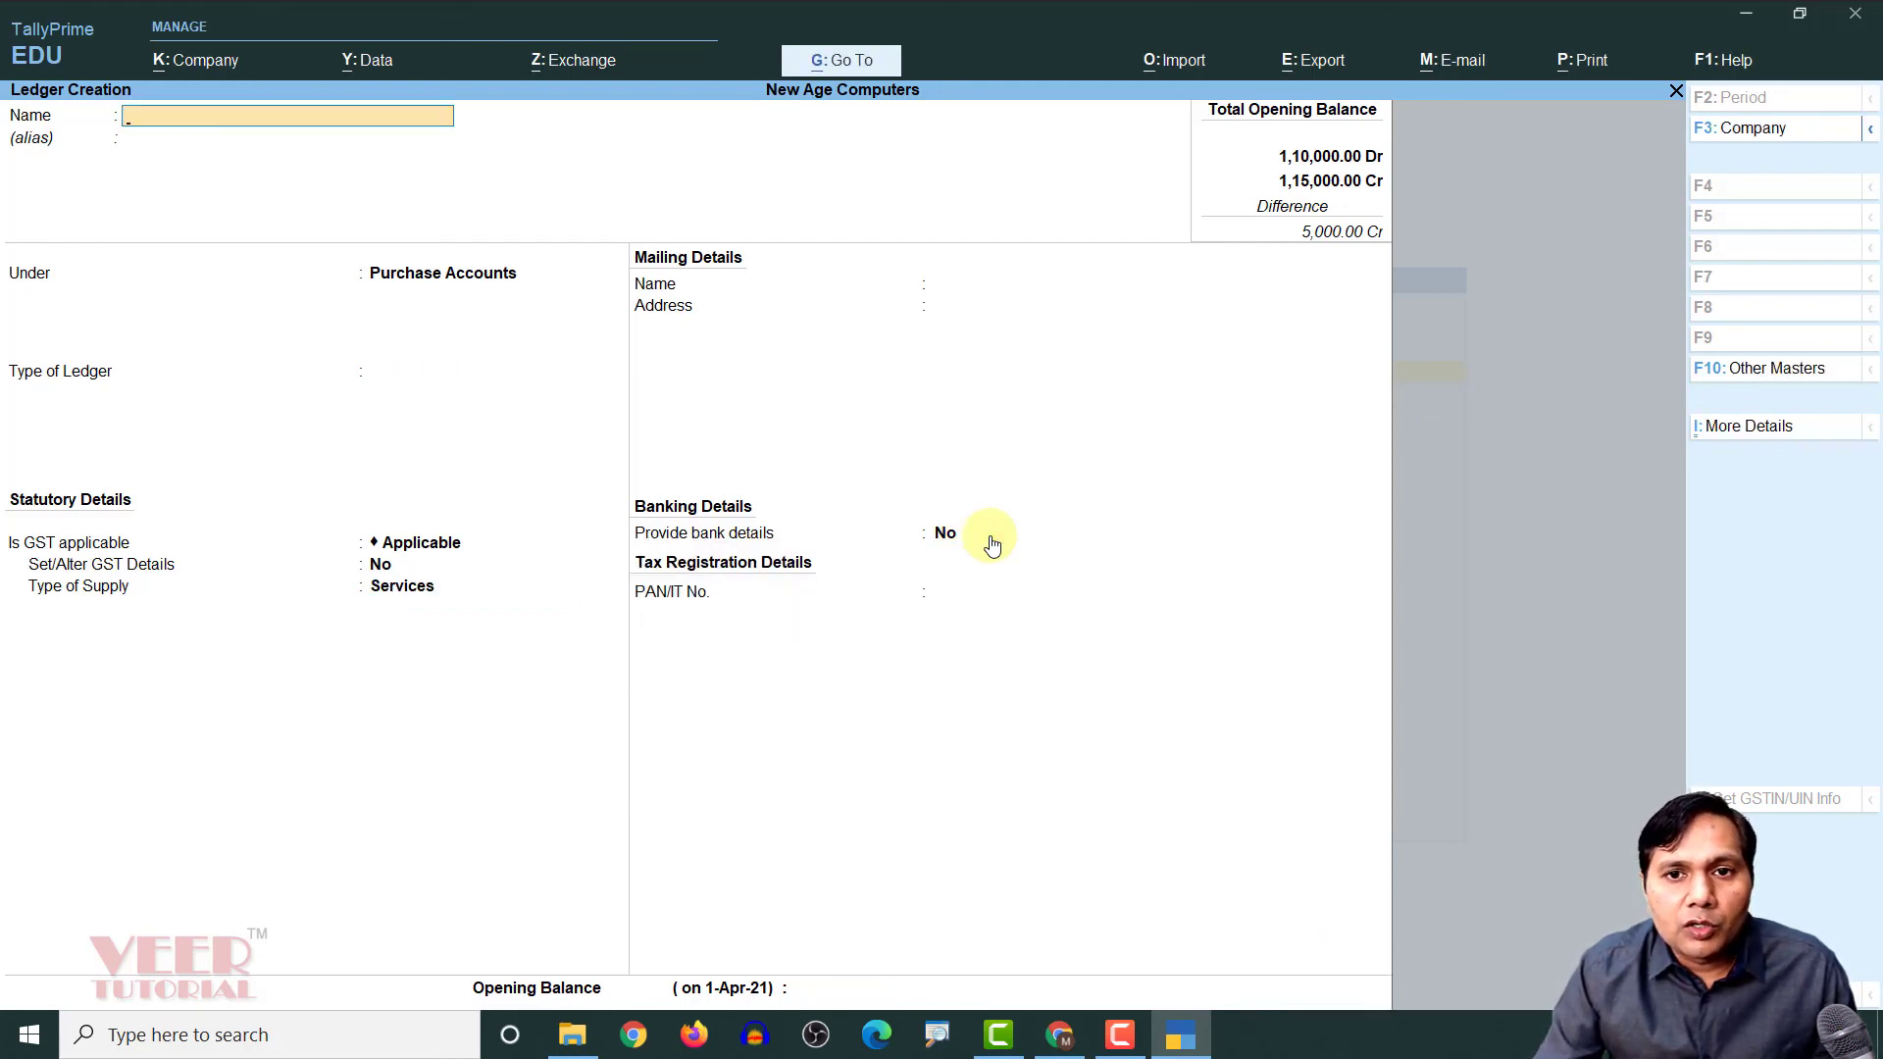
Consult the Sales Accounts section in Chart of Accounts.pdf, and start a new ledger named Sales Local in TallyPrime
{"action": "key", "text": "alt+Tab"}
{"action": "scroll", "coordinate": [941, 530], "scroll_direction": "down", "scroll_amount": 4}
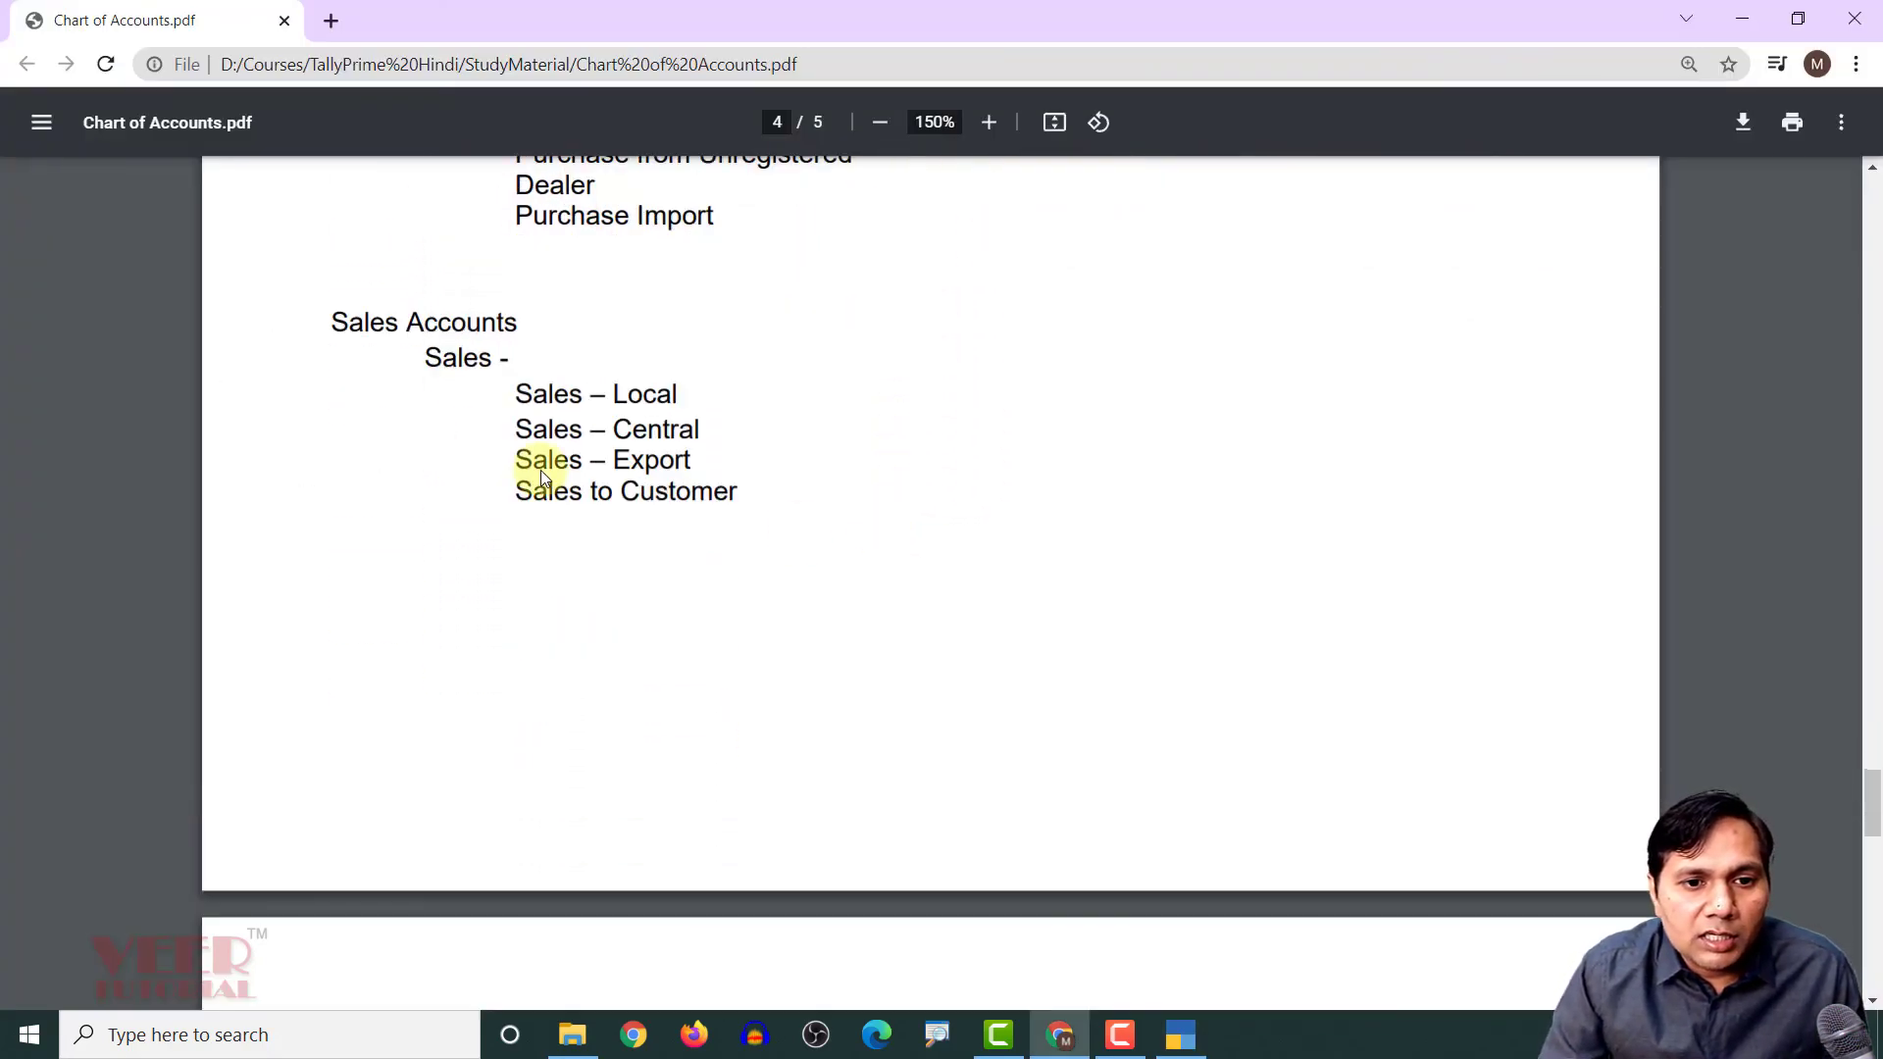
{"action": "key", "text": "alt+Tab"}
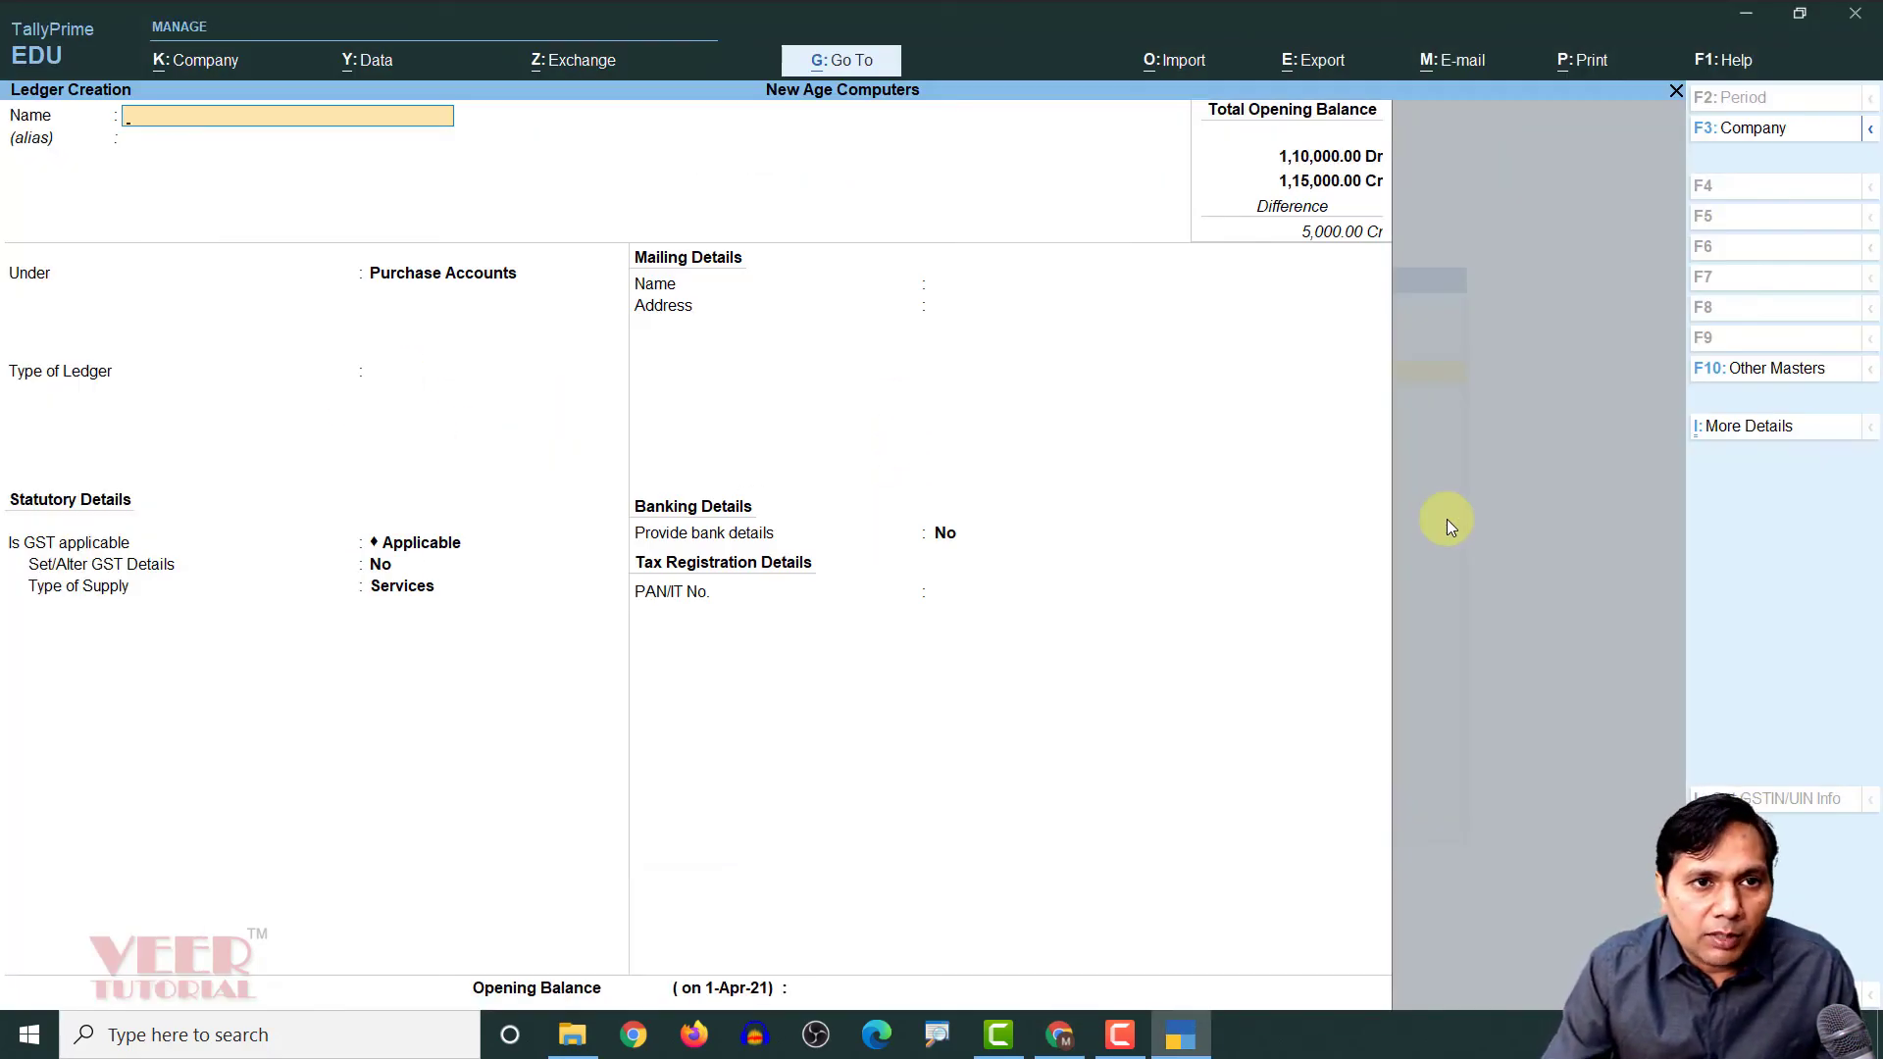
{"action": "type", "text": "Sales Local"}
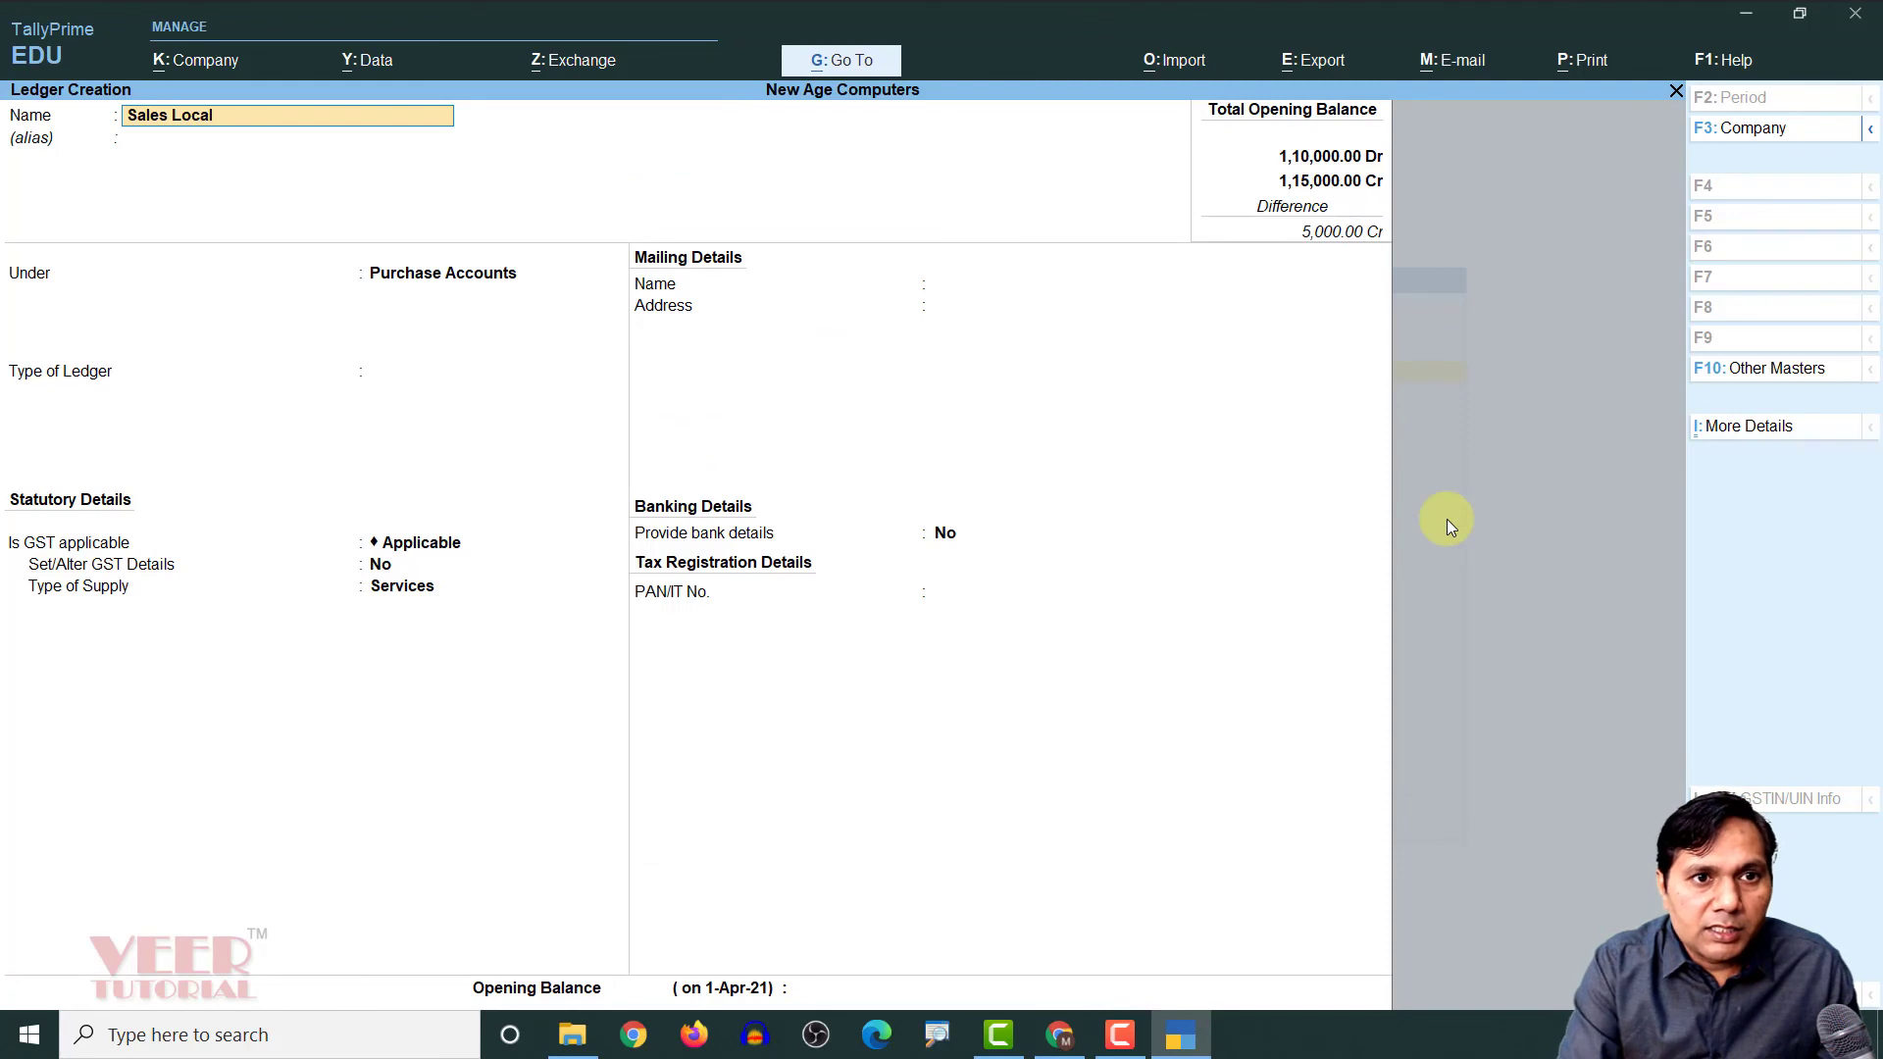
Place Sales Local under Sales Accounts with ledger type Not Applicable, GST Applicable and supply type Services, save it without an opening balance, and leave ledger creation
{"action": "key", "text": "Return"}
{"action": "type", "text": "Sales"}
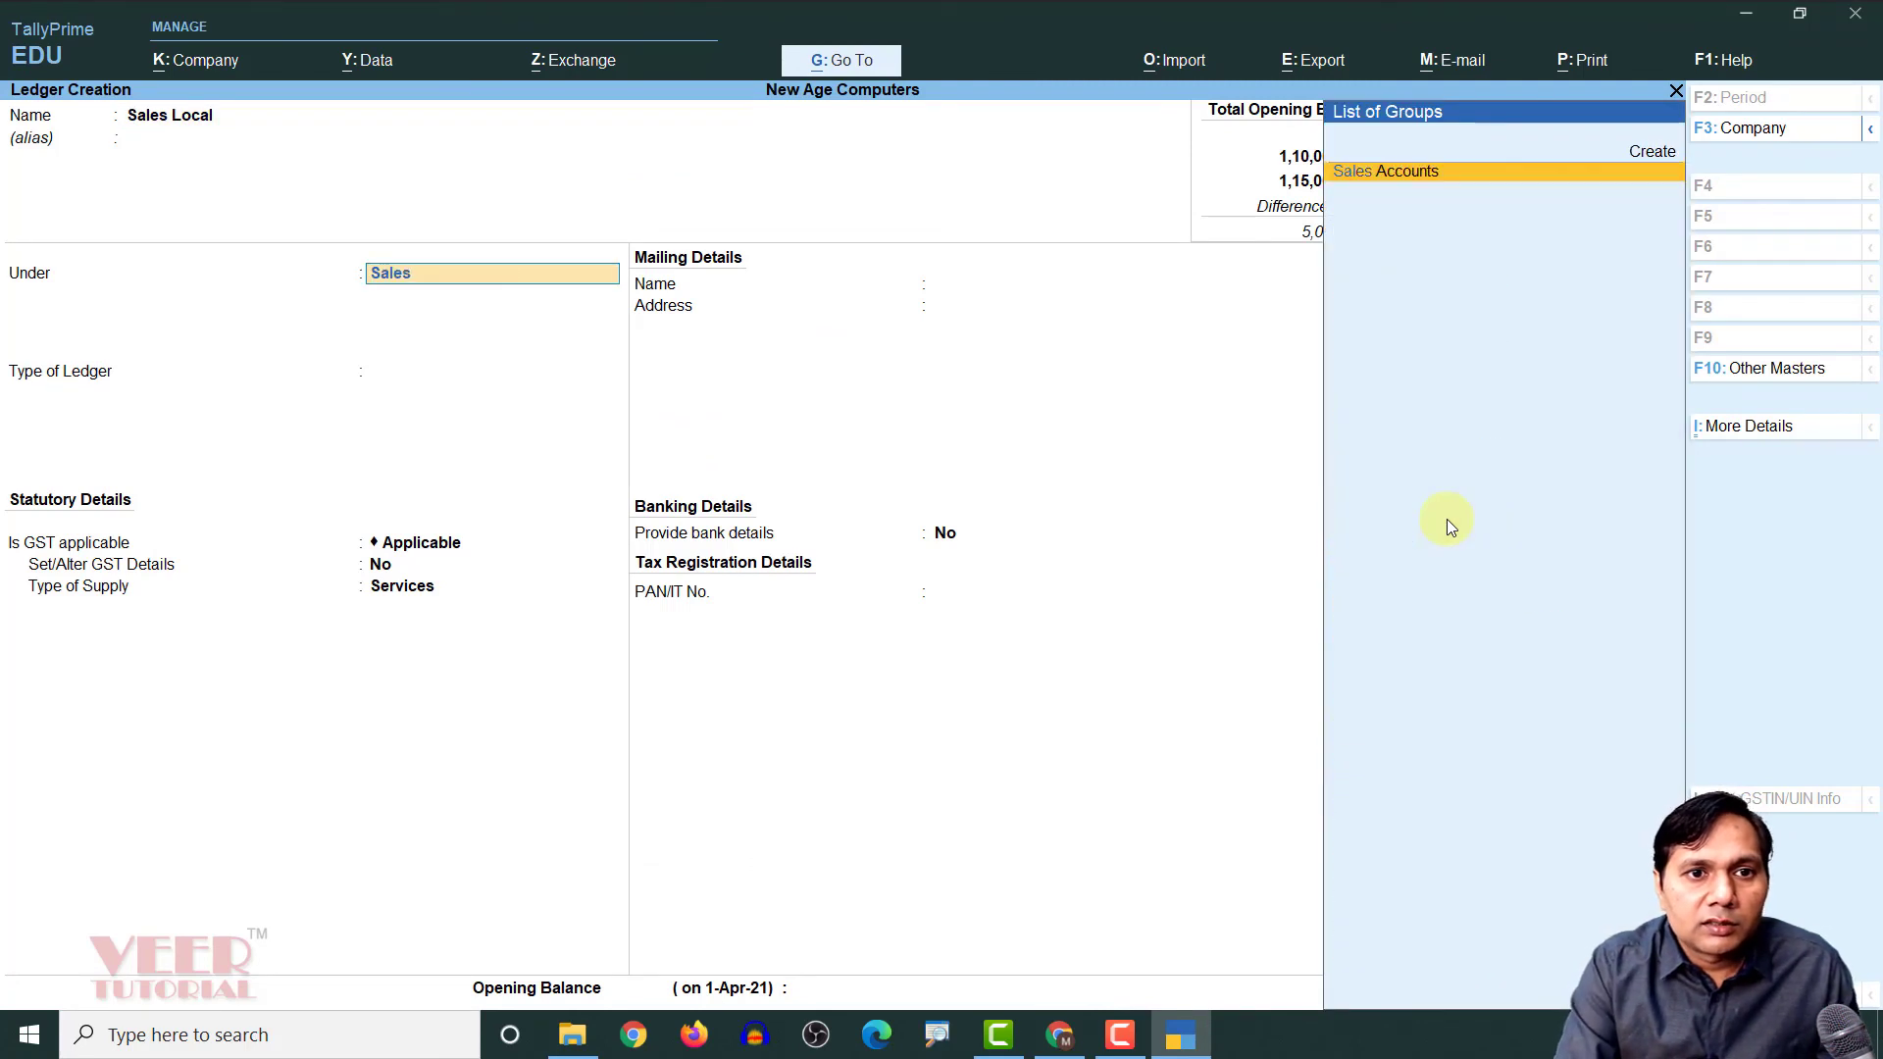
{"action": "key", "text": "Return"}
{"action": "key", "text": "Return"}
{"action": "key", "text": "Return"}
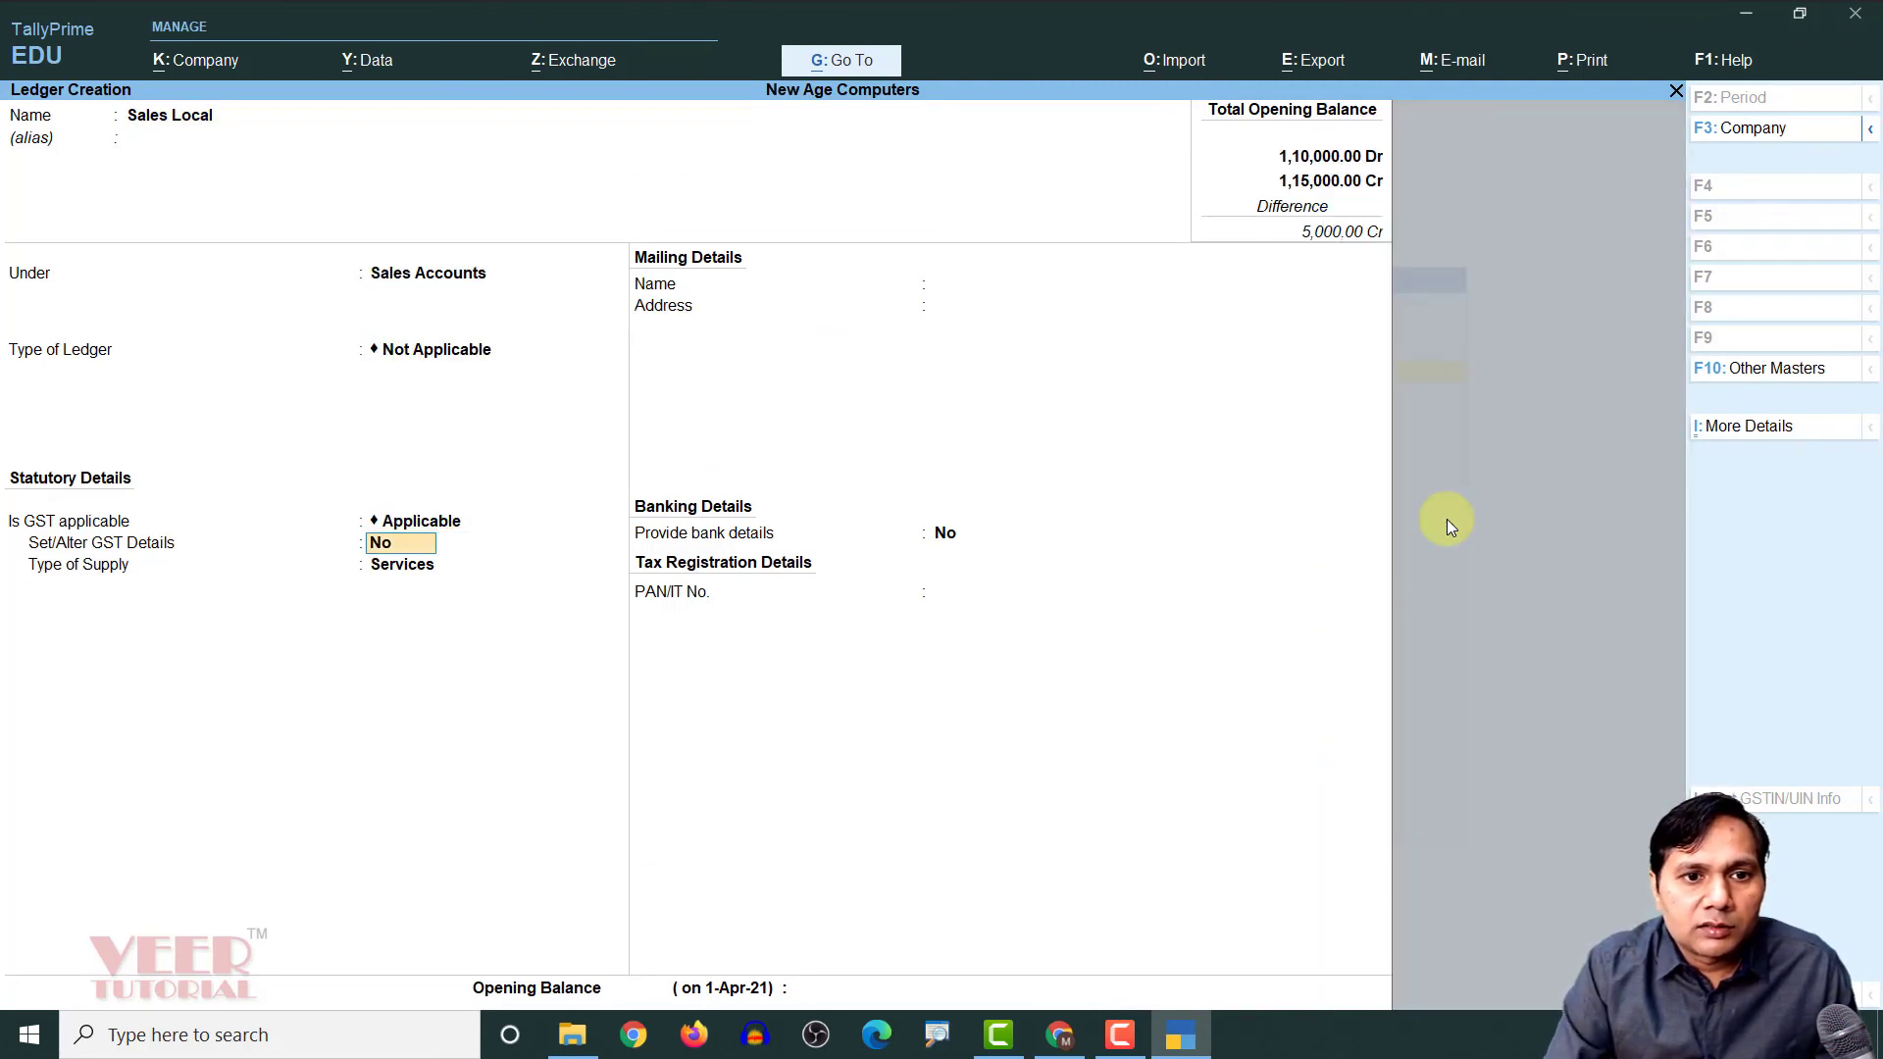
{"action": "key", "text": "Return"}
{"action": "key", "text": "Return"}
{"action": "key", "text": "Return"}
{"action": "key", "text": "Return"}
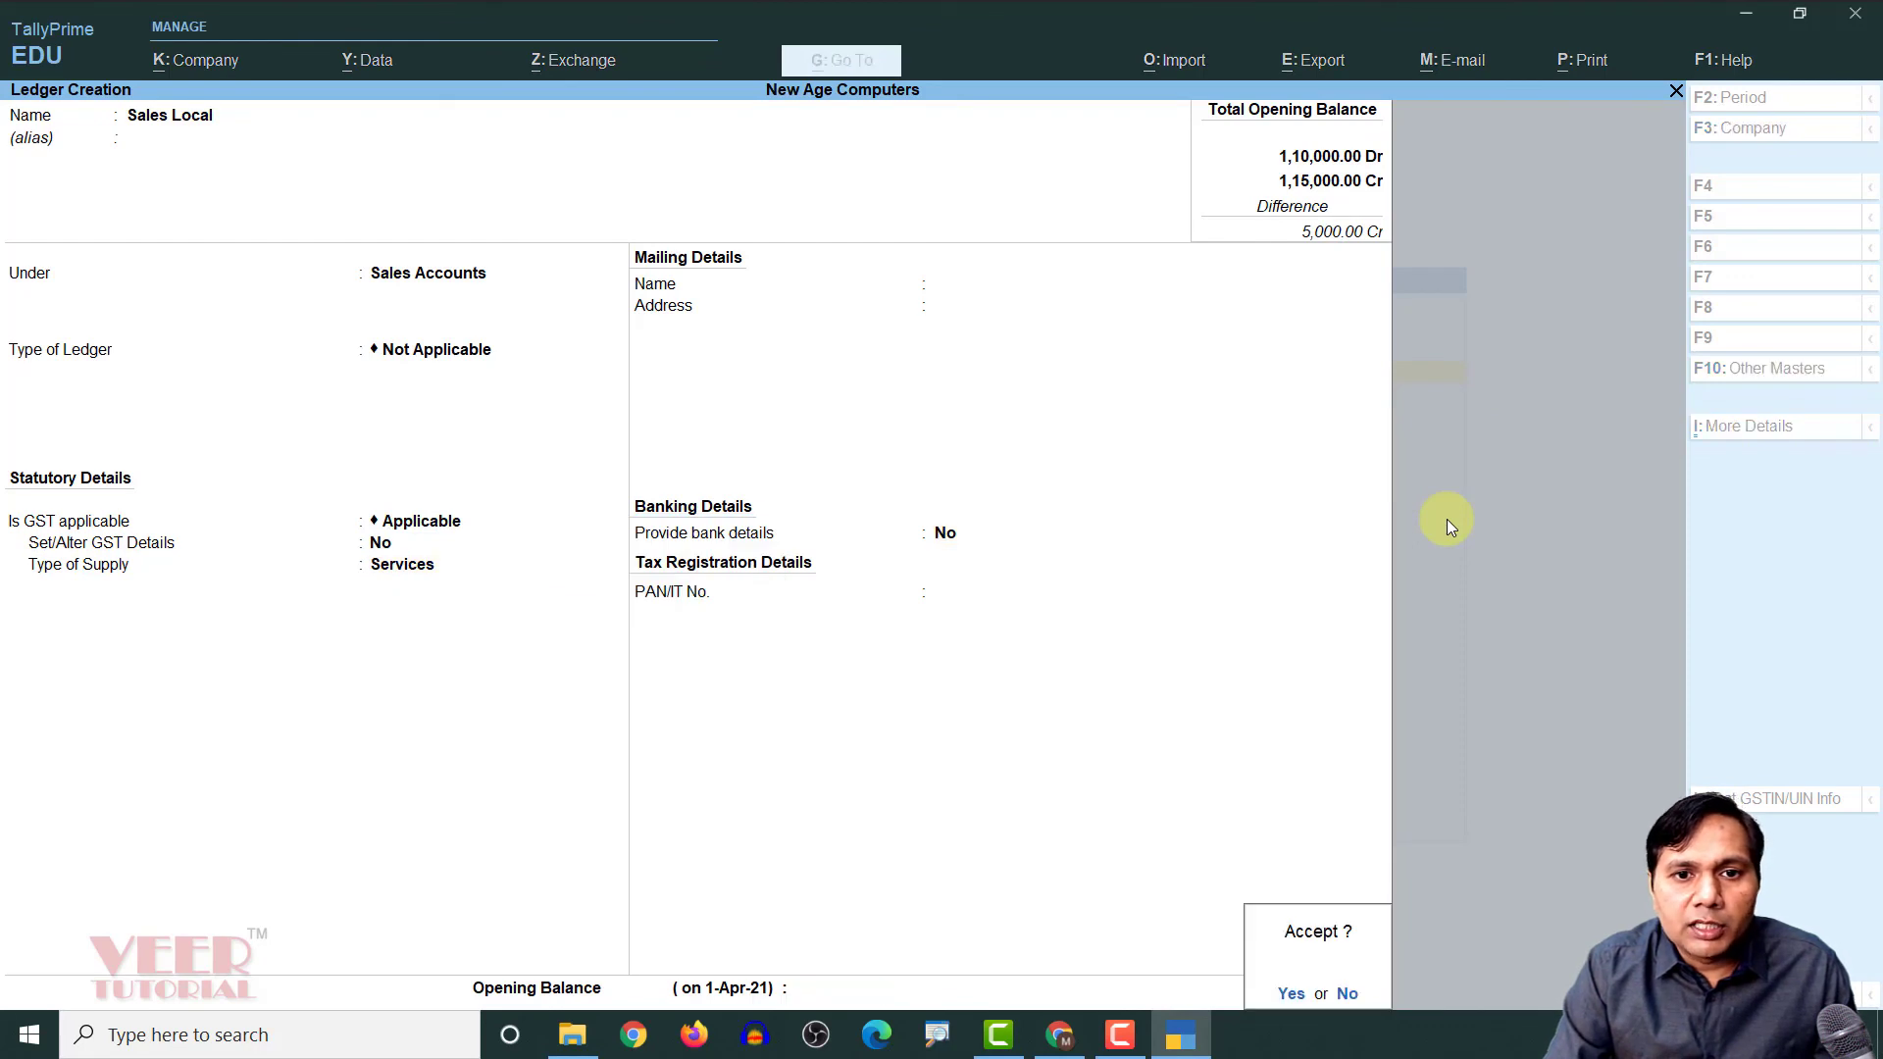
{"action": "key", "text": "Return"}
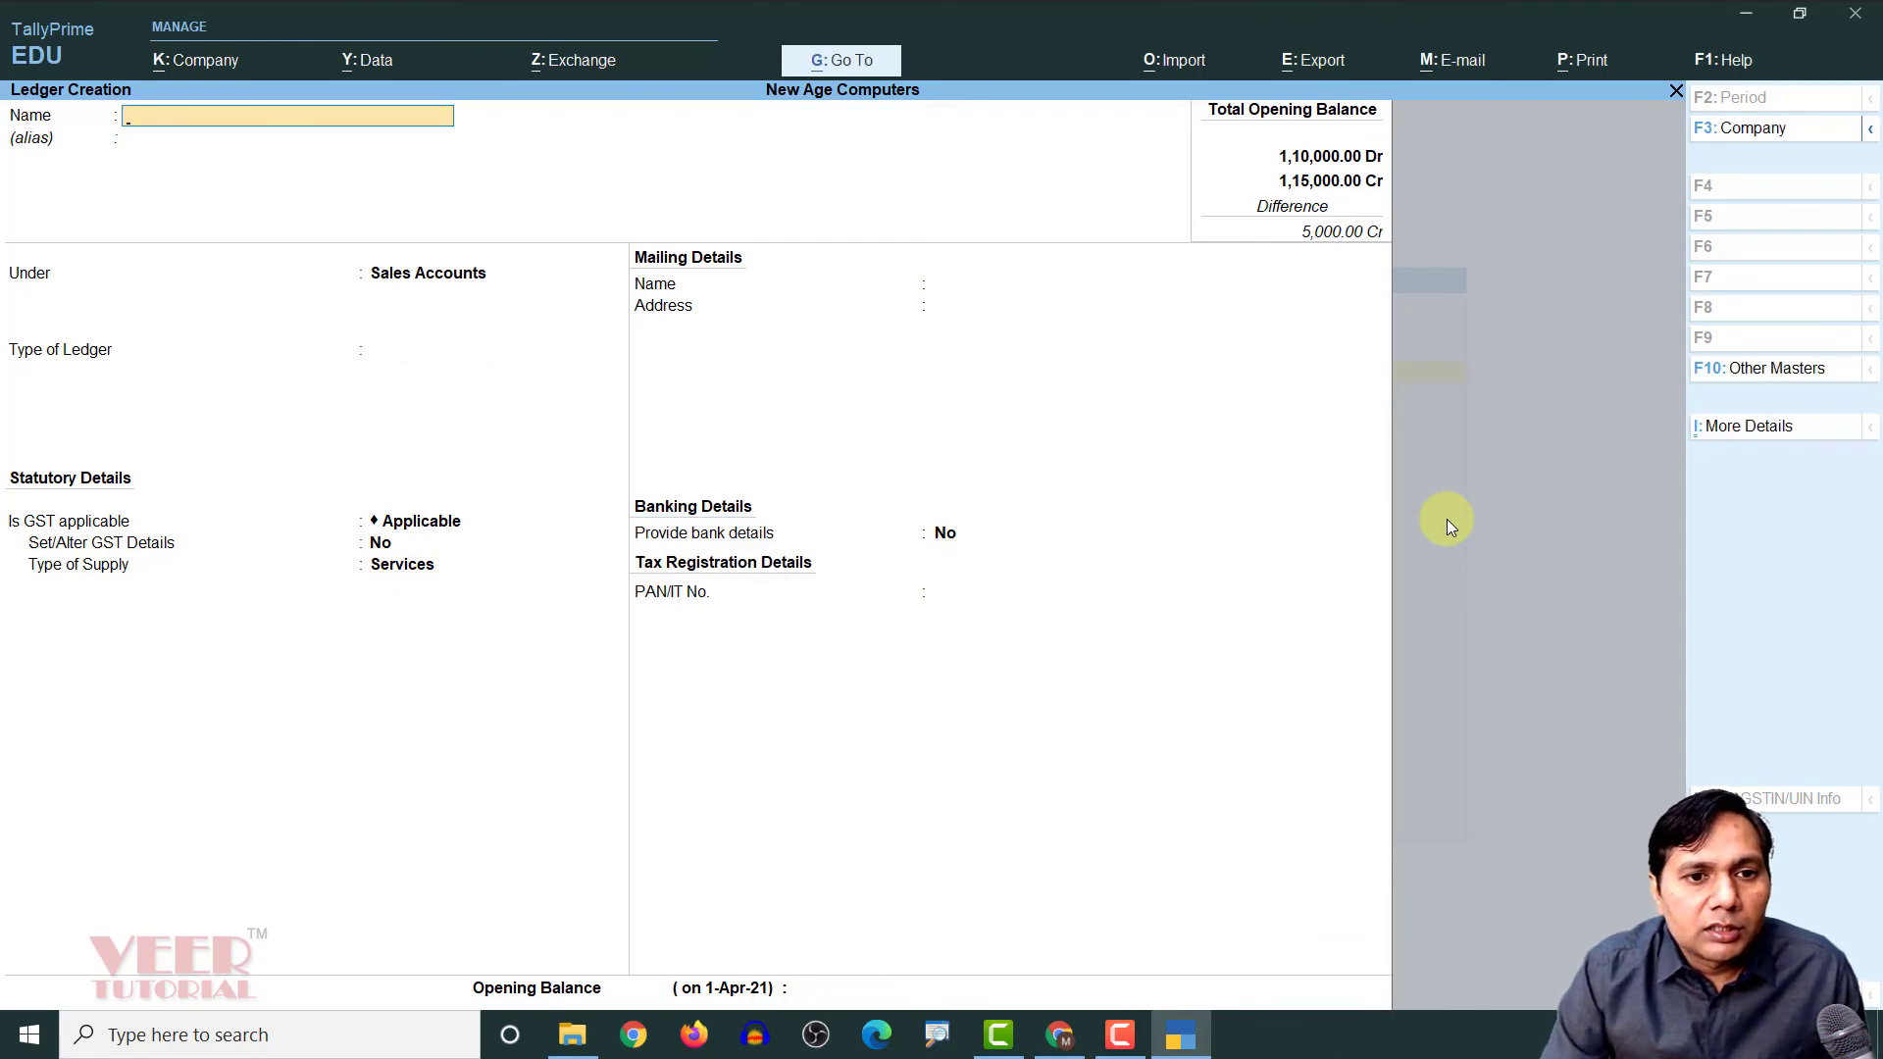
{"action": "key", "text": "Escape"}
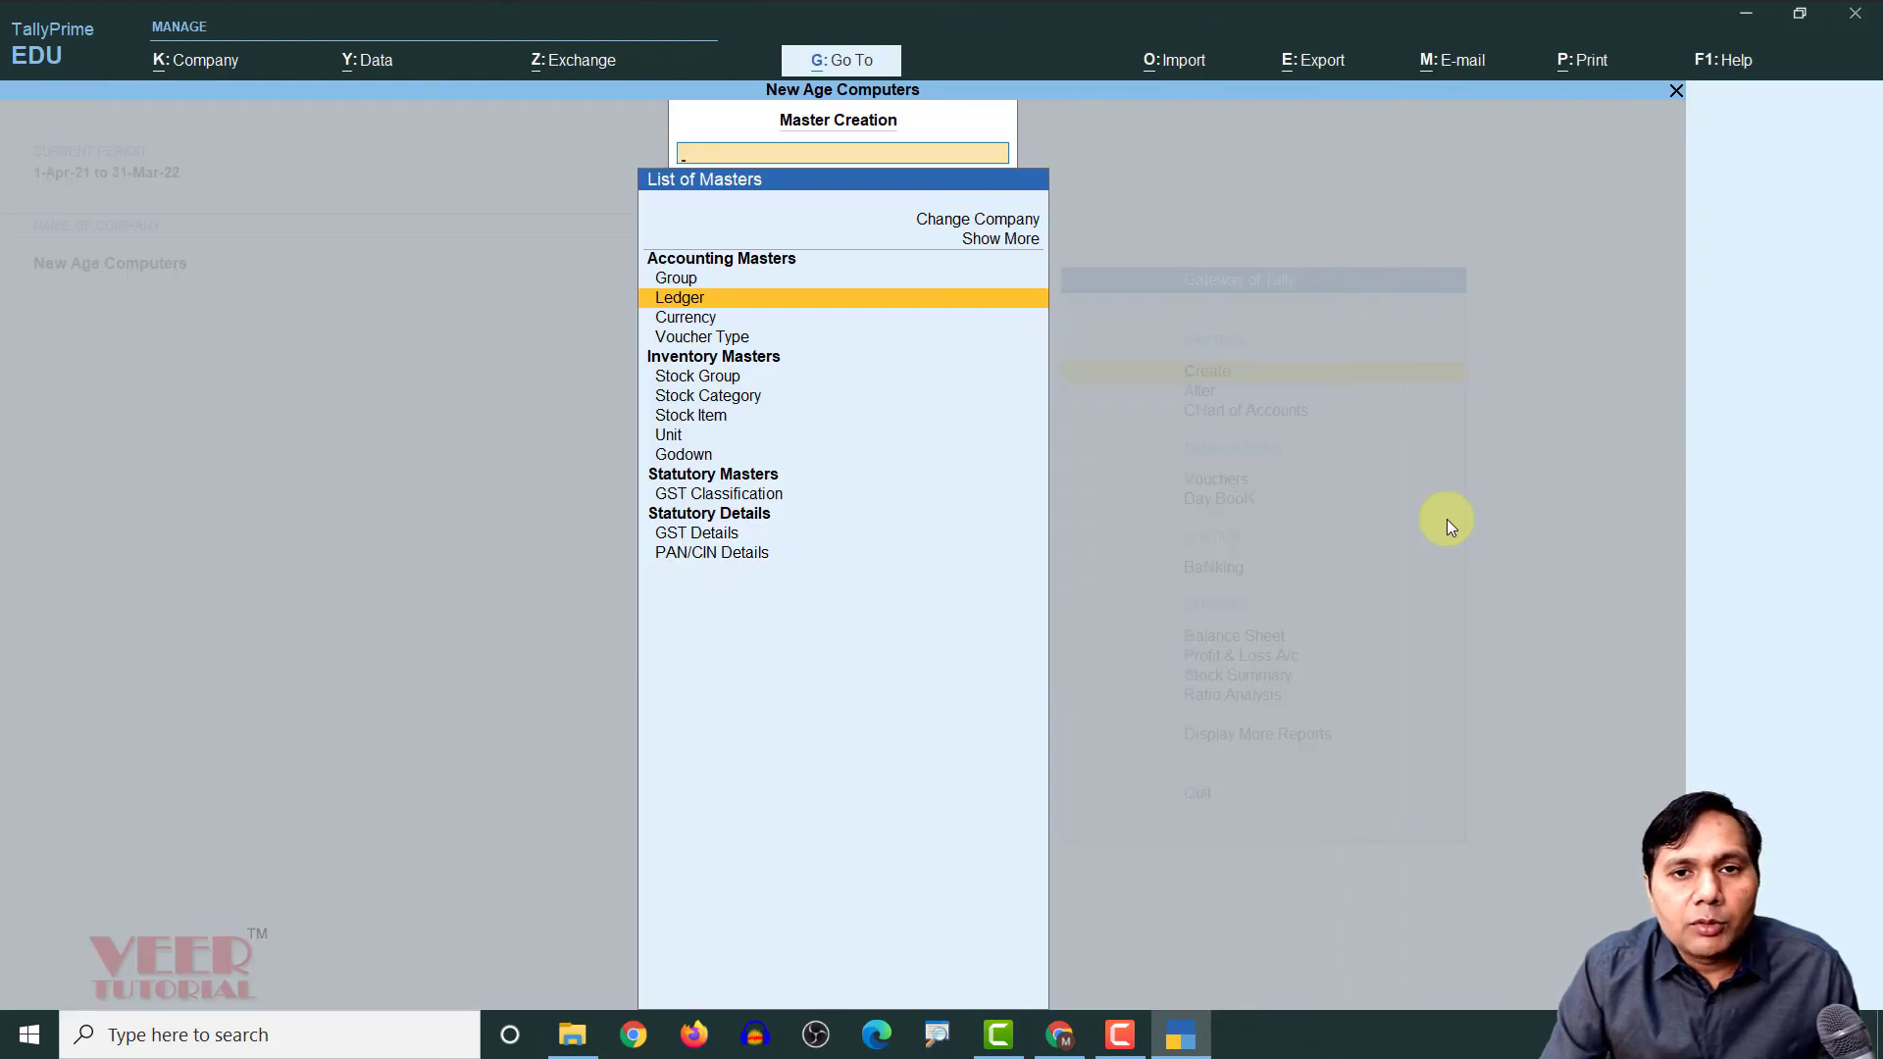
{"action": "key", "text": "Escape"}
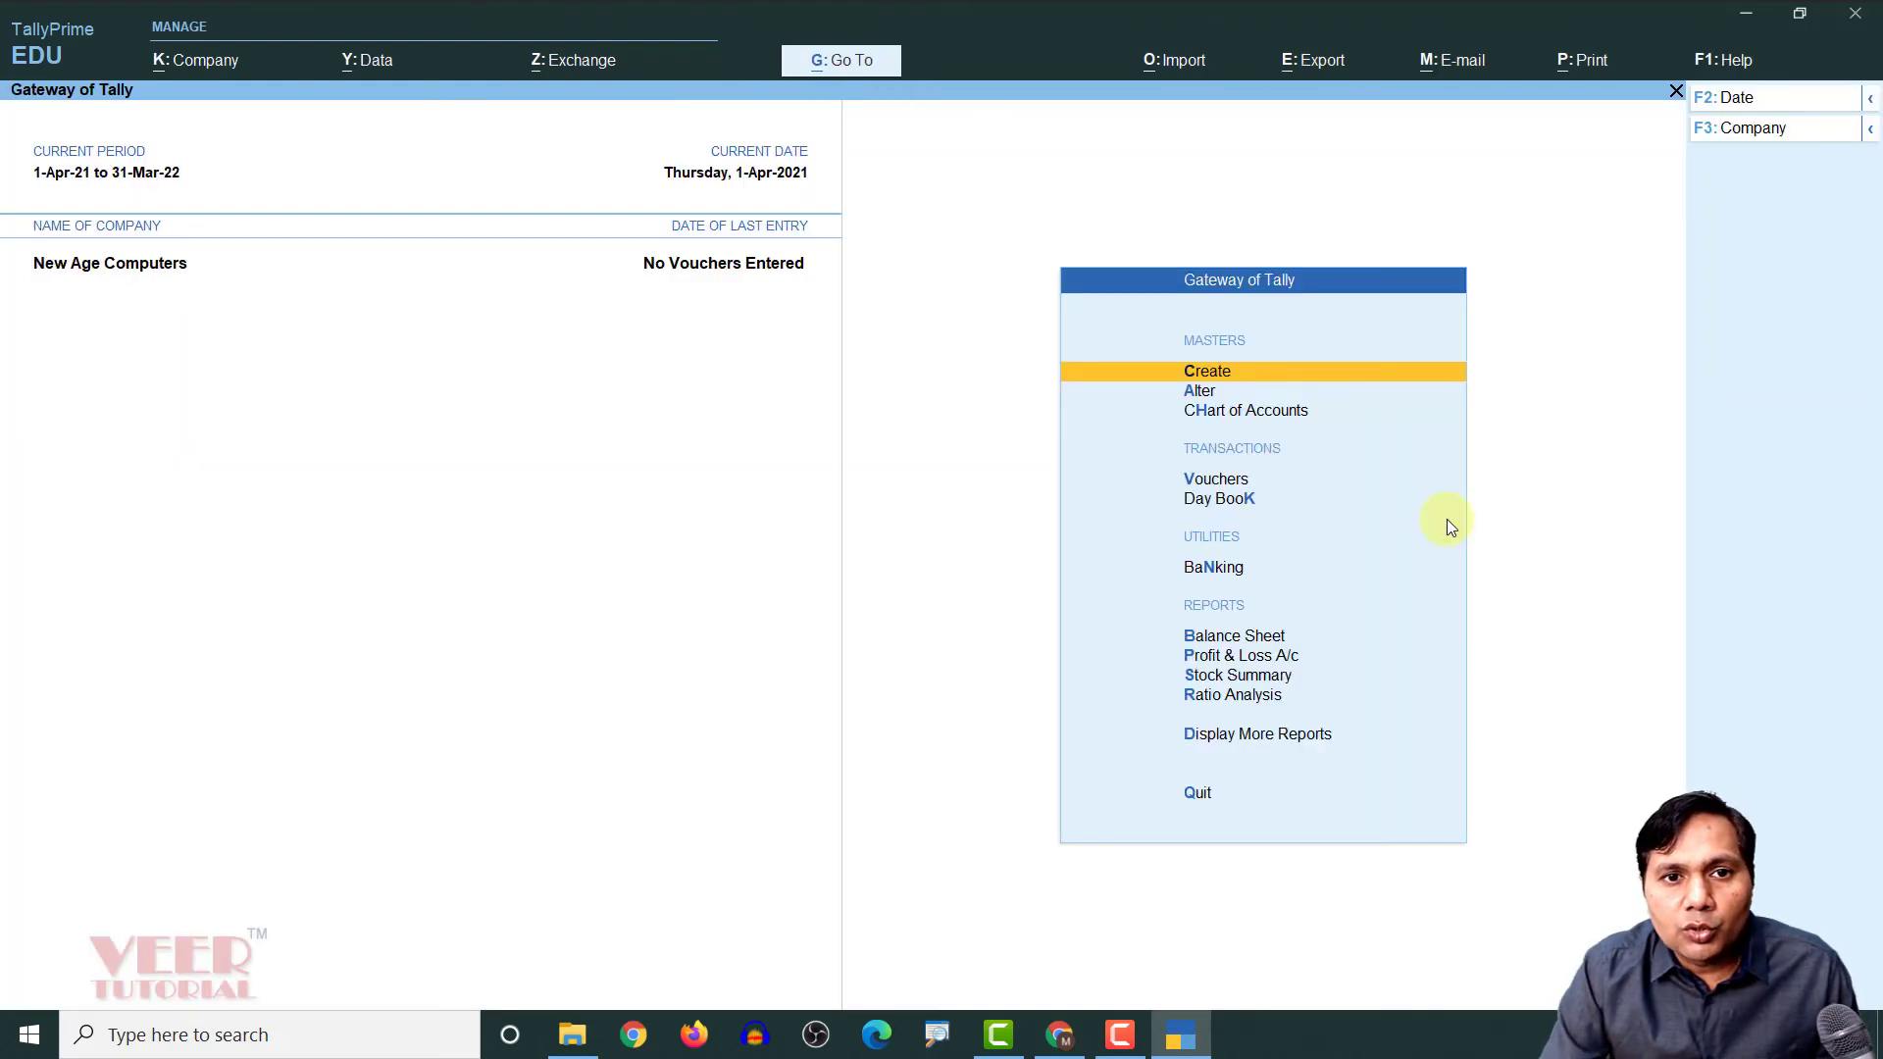
Open the list of ledgers for alteration and review all the ledgers created for New Age Computers
{"action": "key", "text": "Down"}
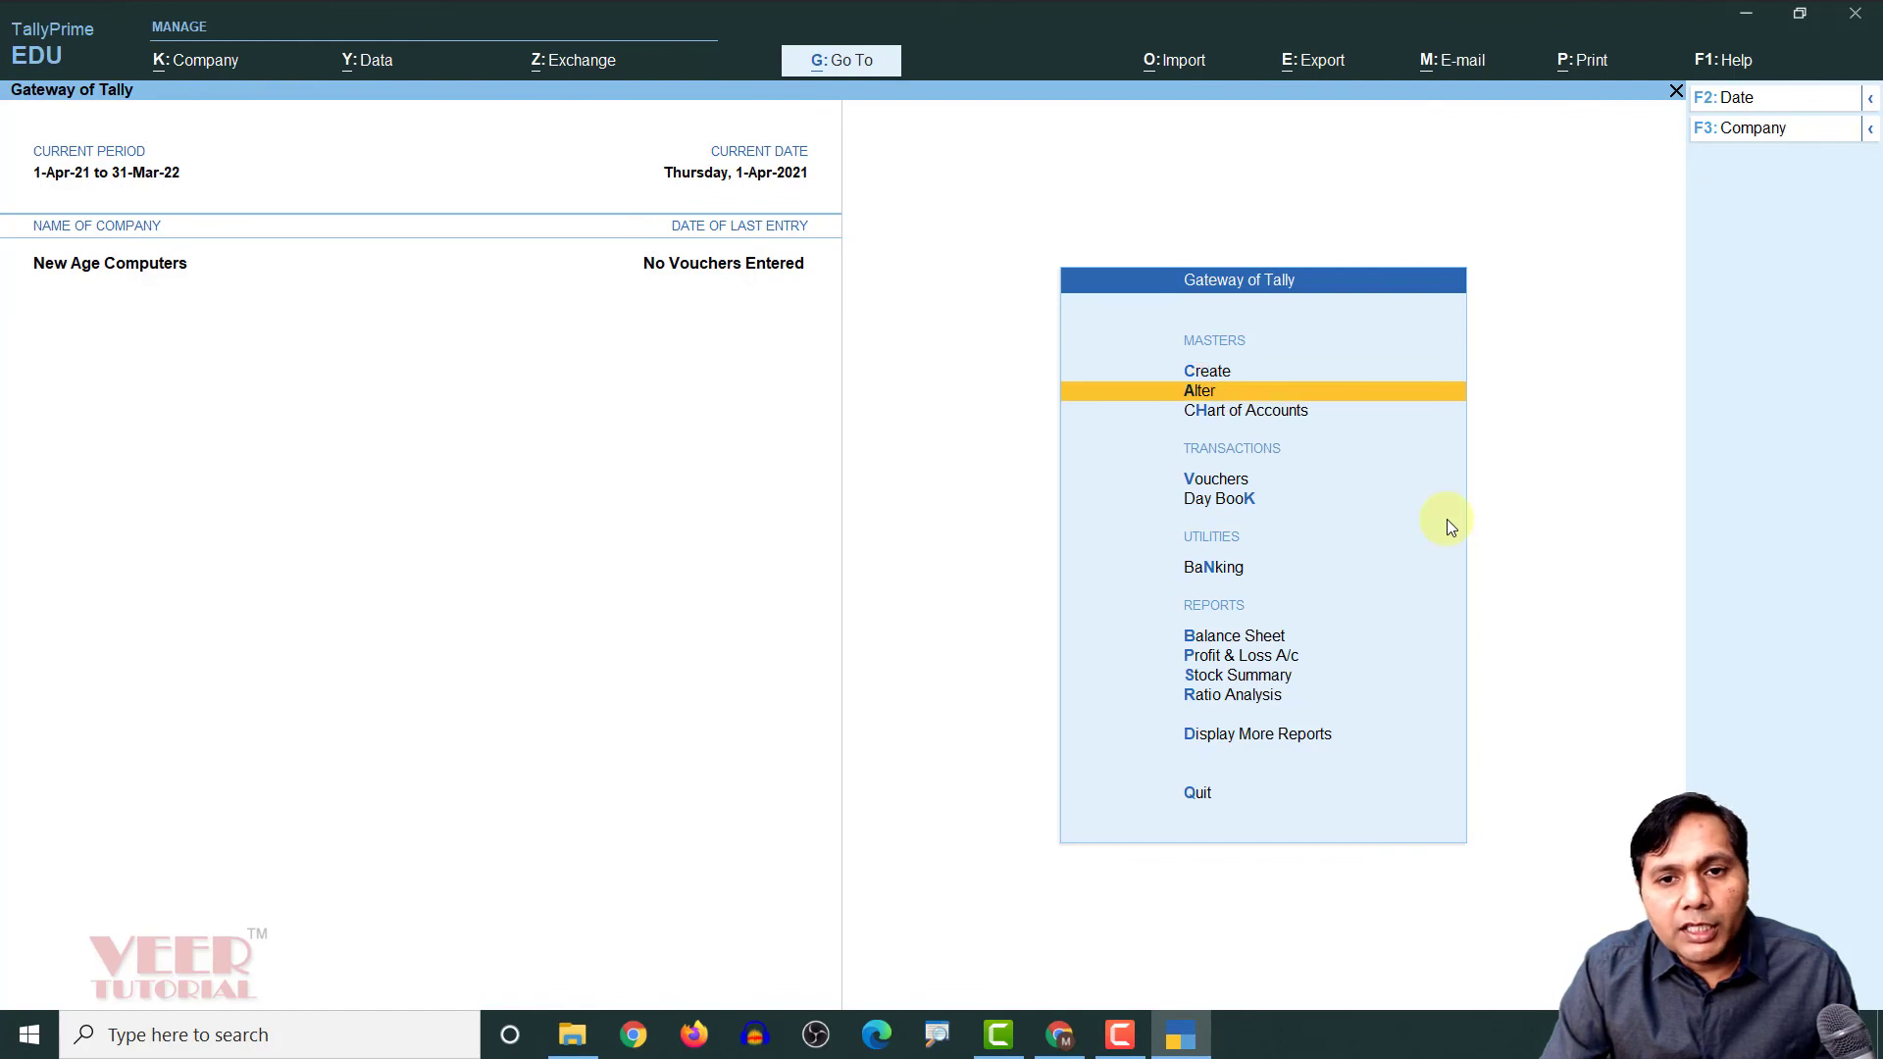
{"action": "key", "text": "Return"}
{"action": "key", "text": "Down"}
{"action": "key", "text": "Return"}
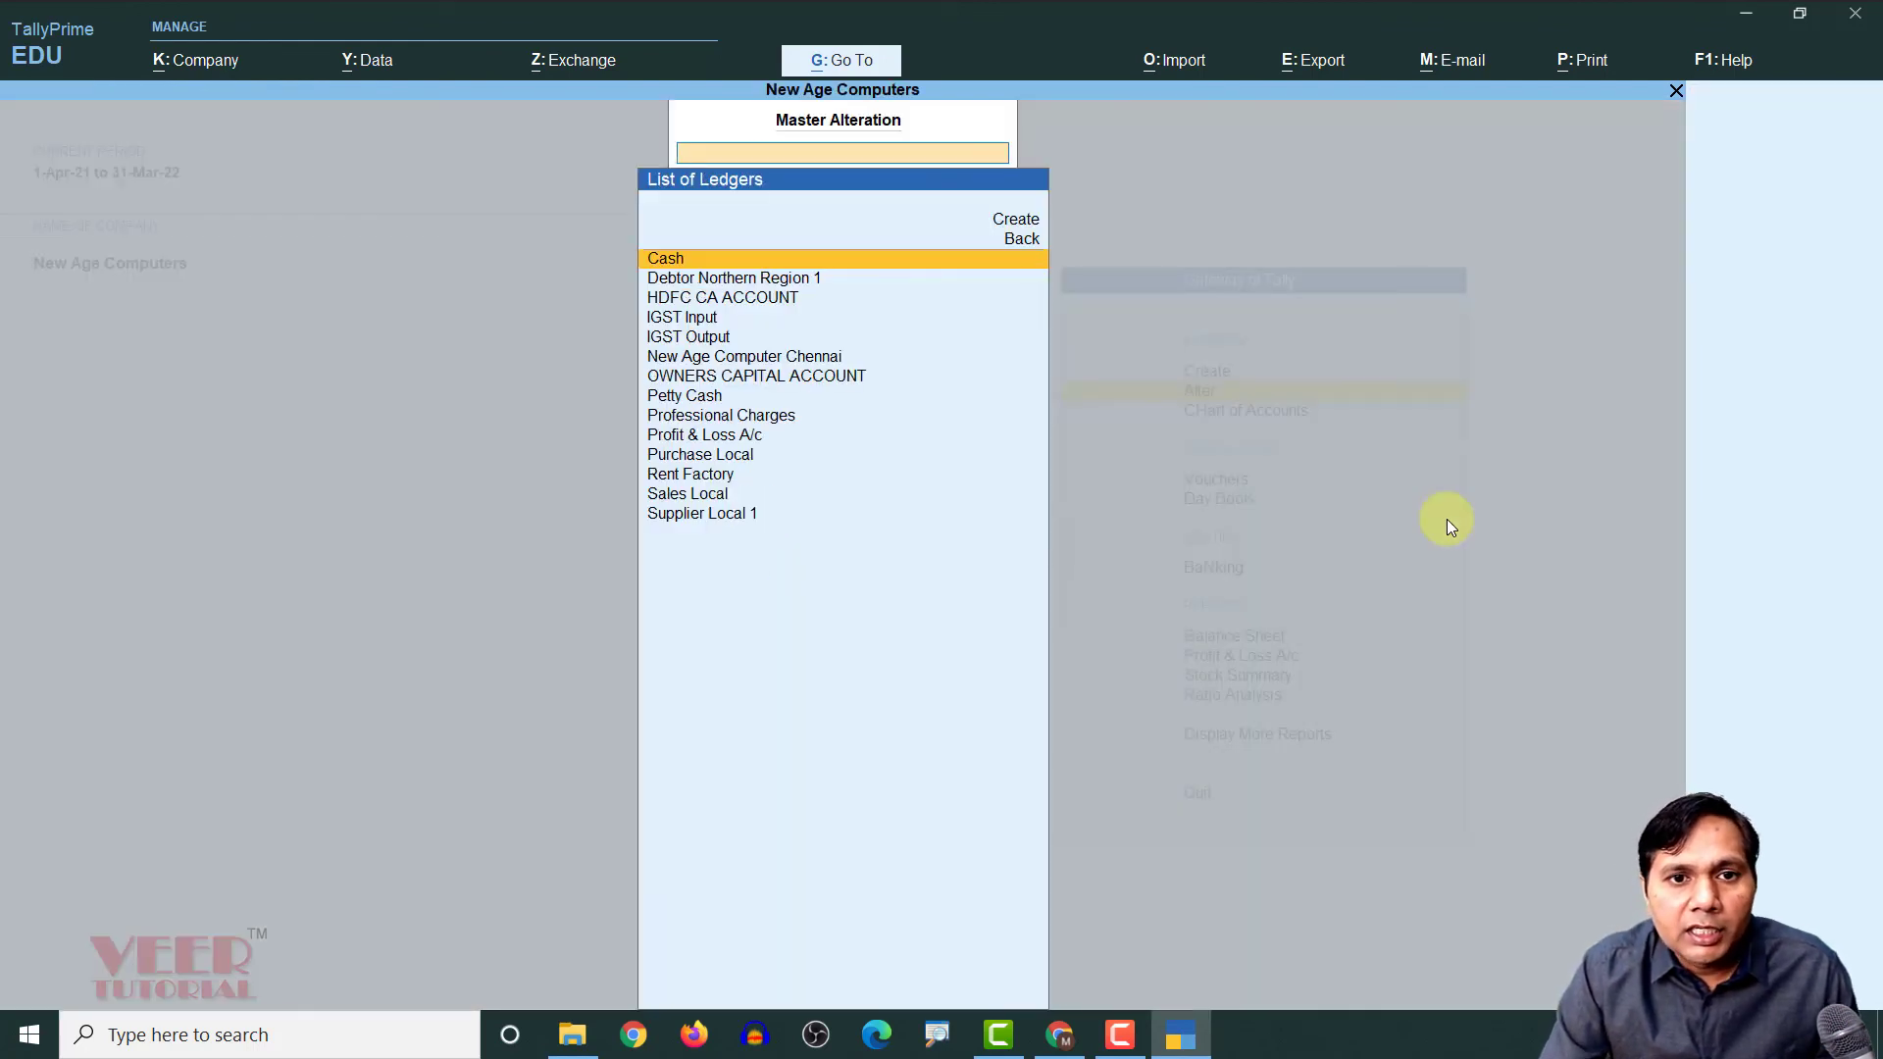
{"action": "key", "text": "Down"}
{"action": "key", "text": "Down"}
{"action": "key", "text": "Down"}
{"action": "key", "text": "Down"}
{"action": "key", "text": "Down"}
{"action": "key", "text": "Down"}
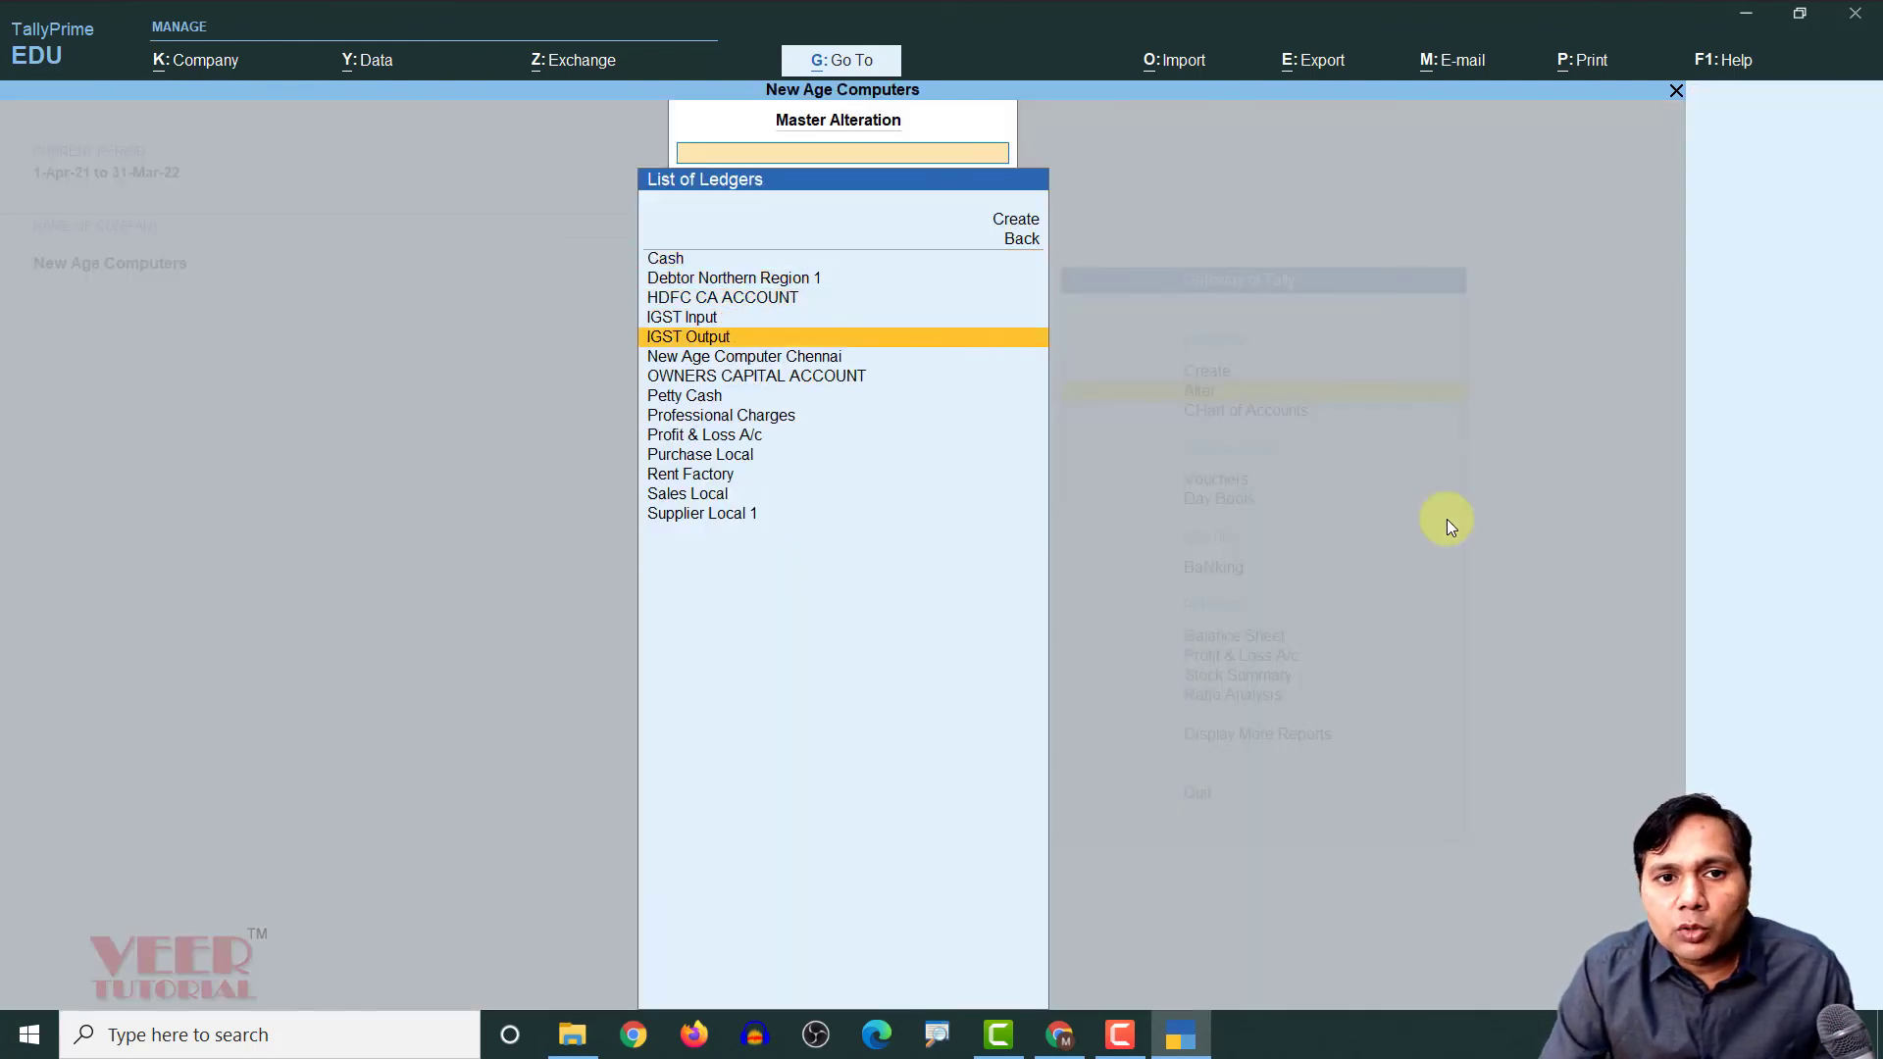
{"action": "key", "text": "Down"}
{"action": "key", "text": "Down"}
{"action": "key", "text": "Down"}
{"action": "key", "text": "Down"}
{"action": "key", "text": "Down"}
{"action": "key", "text": "Down"}
{"action": "key", "text": "Down"}
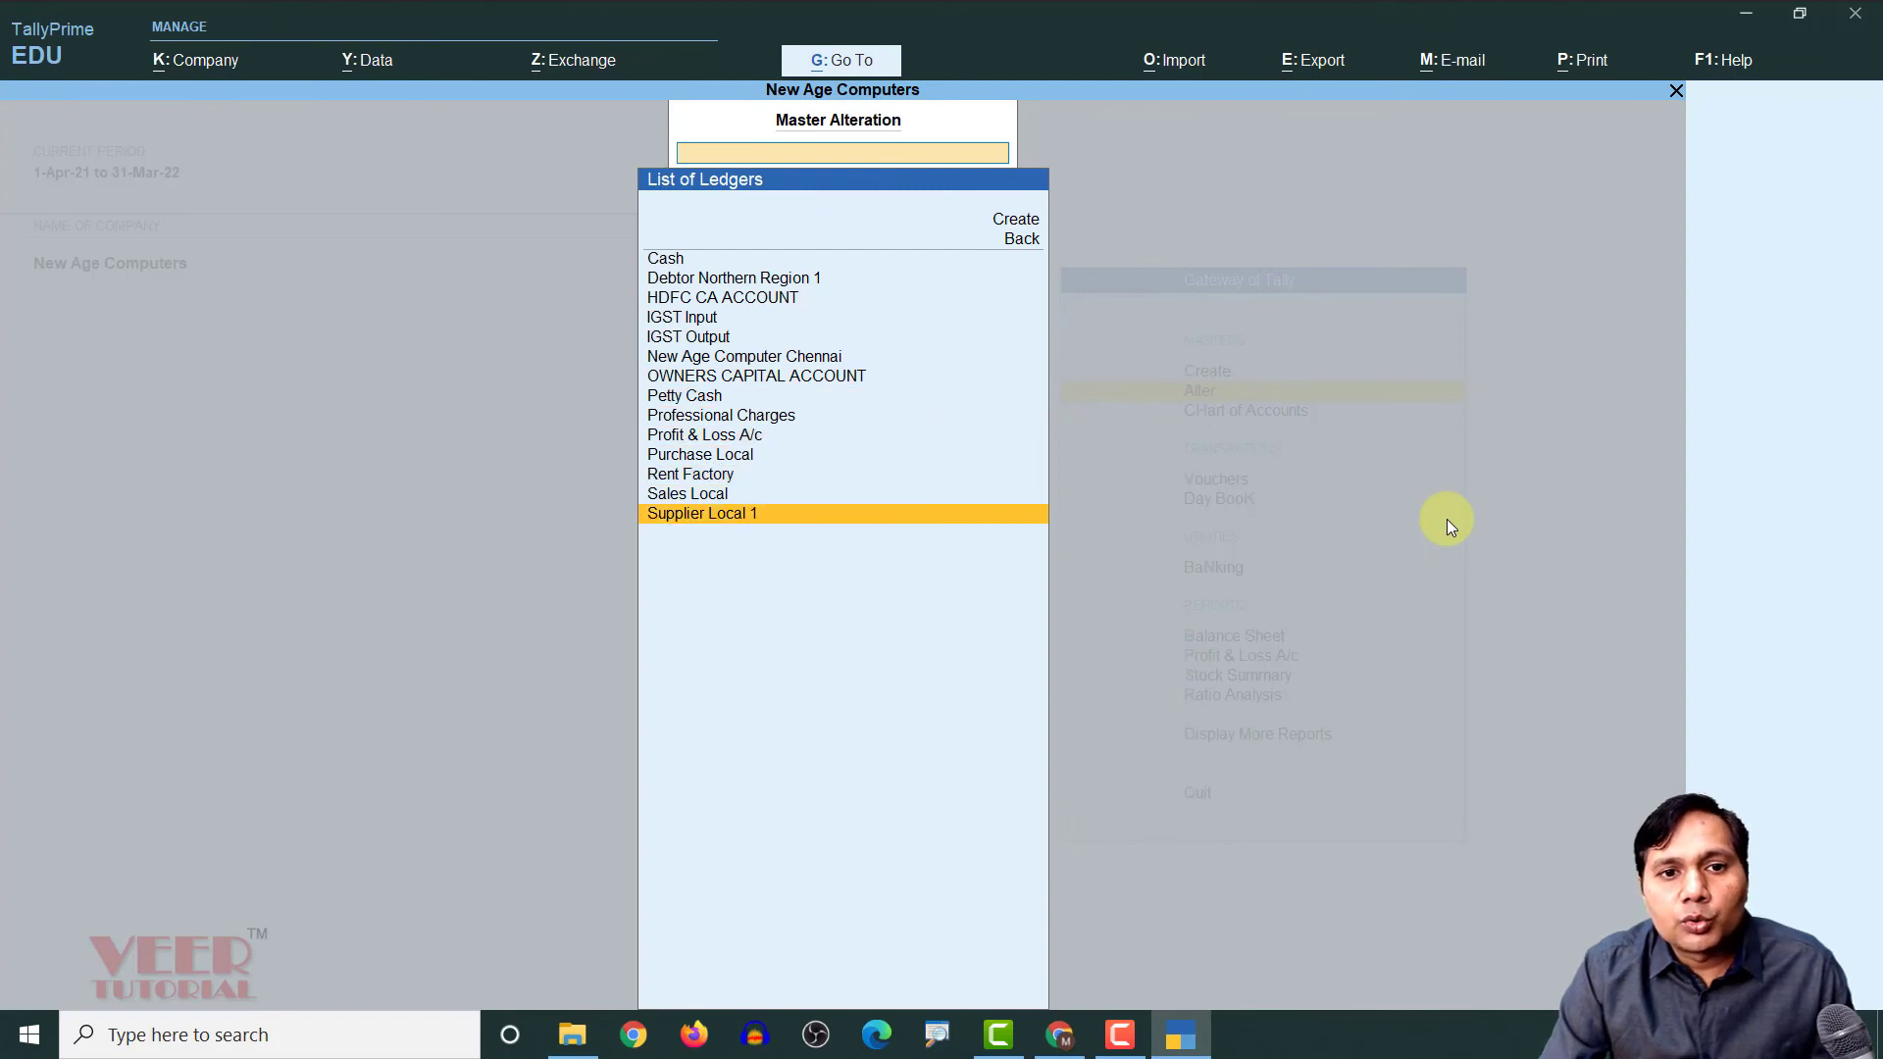
{"action": "key", "text": "Up"}
{"action": "key", "text": "Up"}
{"action": "key", "text": "Up"}
{"action": "key", "text": "Up"}
{"action": "key", "text": "Up"}
{"action": "key", "text": "Up"}
{"action": "key", "text": "Up"}
{"action": "key", "text": "Up"}
{"action": "key", "text": "Up"}
{"action": "key", "text": "Up"}
{"action": "key", "text": "Up"}
{"action": "key", "text": "Up"}
{"action": "key", "text": "Up"}
{"action": "key", "text": "Up"}
{"action": "key", "text": "Up"}
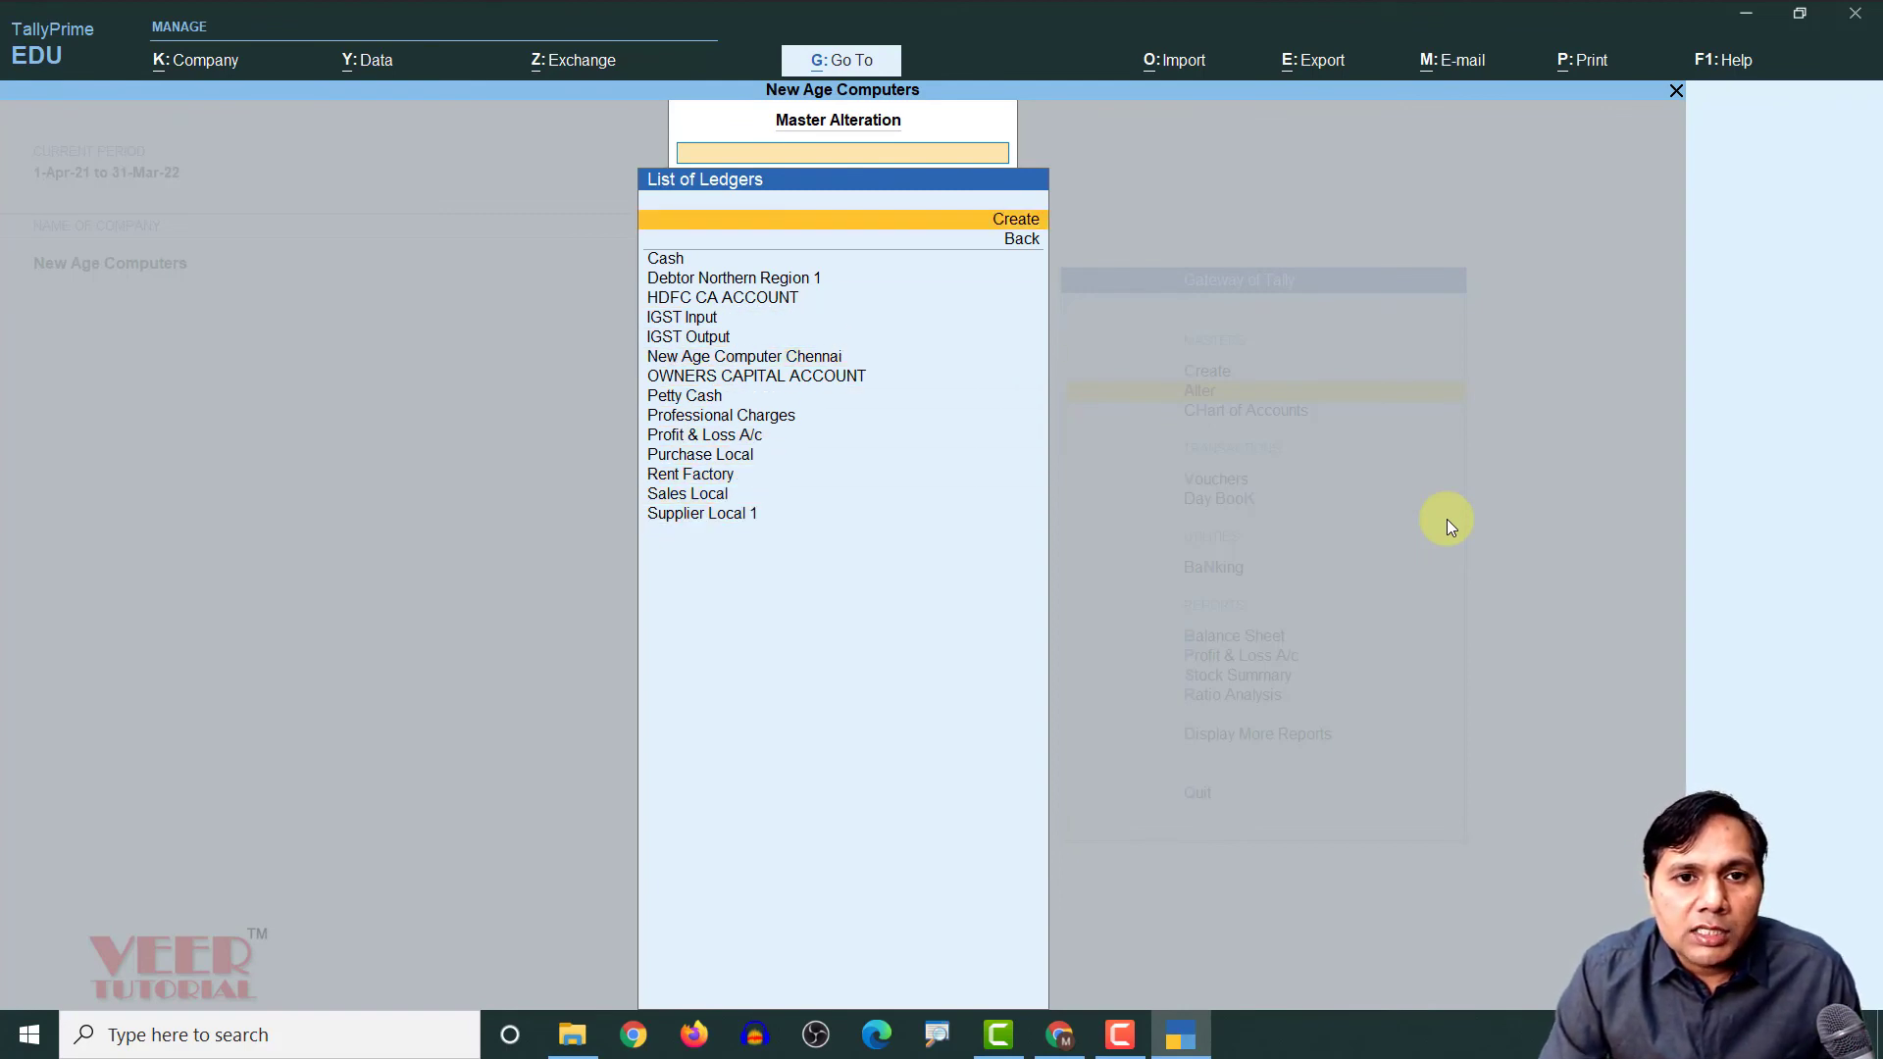
{"action": "key", "text": "Down"}
{"action": "key", "text": "Down"}
{"action": "key", "text": "Down"}
{"action": "key", "text": "Down"}
{"action": "key", "text": "Down"}
{"action": "key", "text": "Down"}
{"action": "key", "text": "Down"}
{"action": "key", "text": "Down"}
{"action": "key", "text": "Down"}
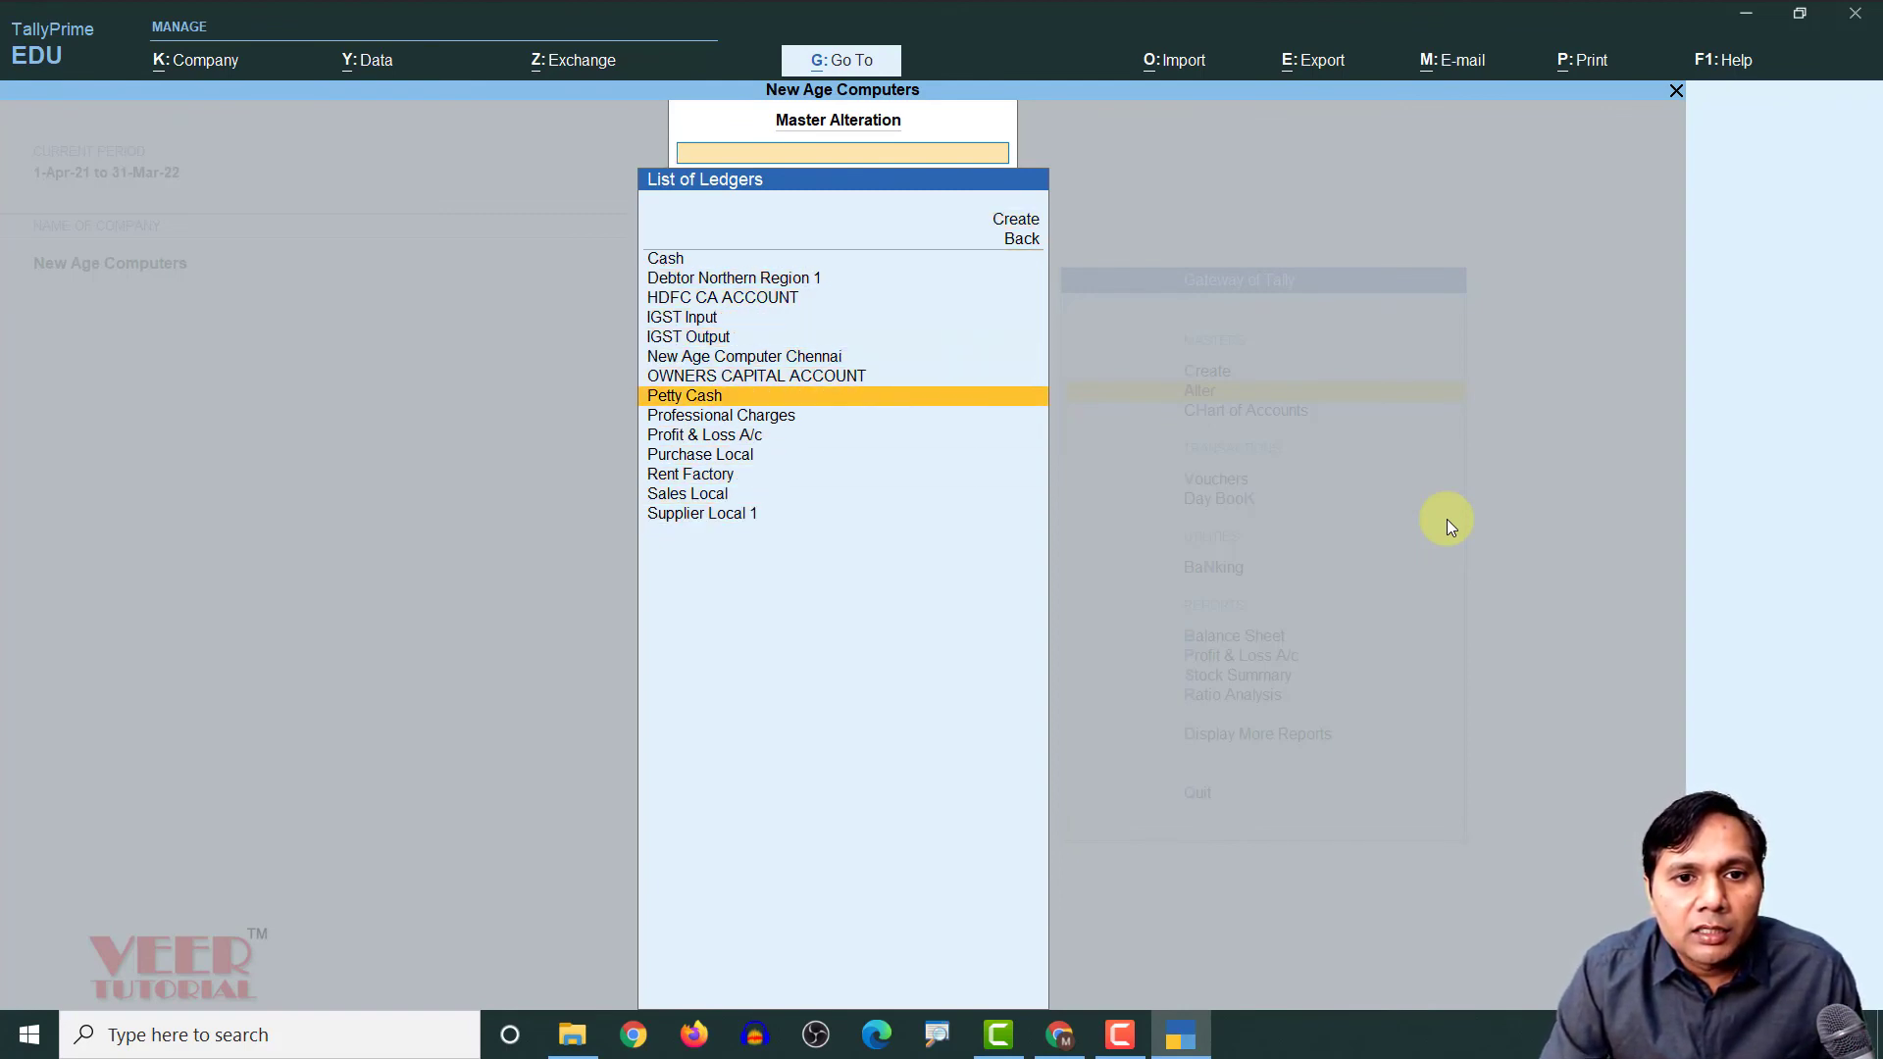
Open the Purchase Local ledger for alteration, check its group and supply type, and leave it without saving
{"action": "type", "text": "pur"}
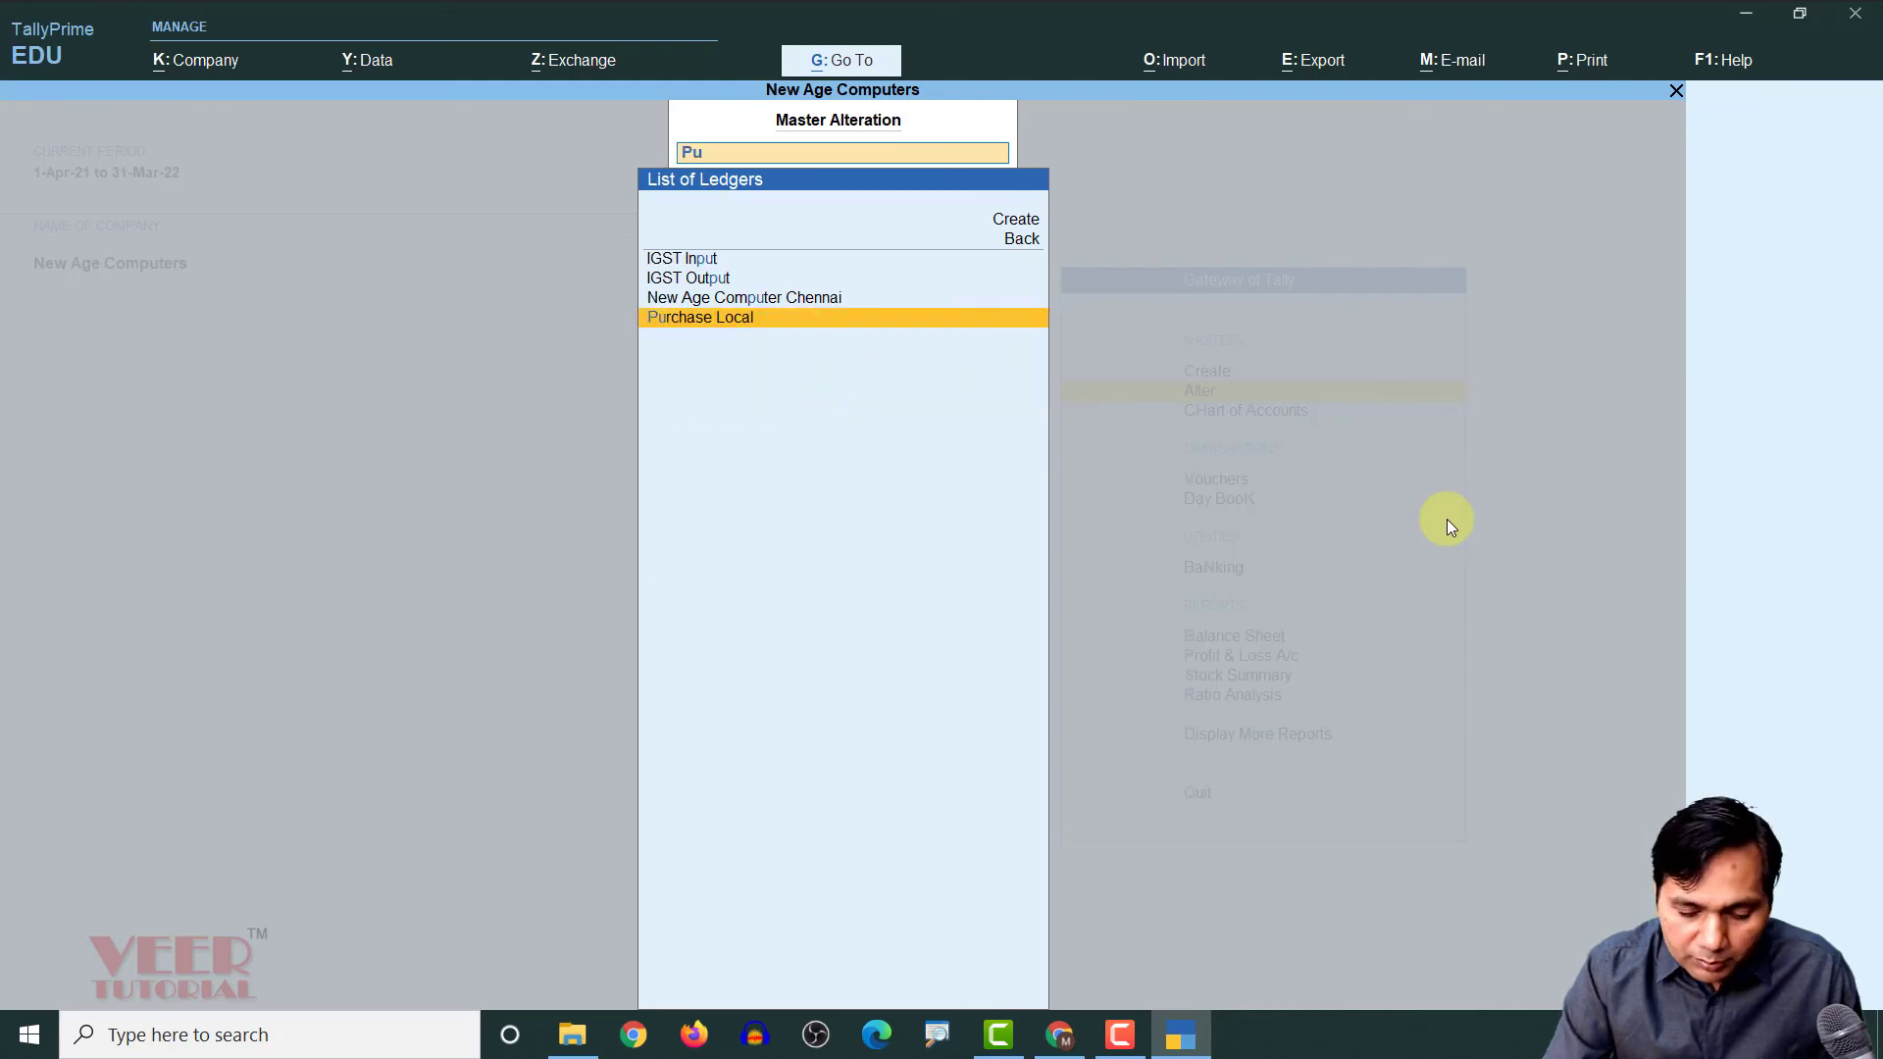
{"action": "key", "text": "Return"}
{"action": "key", "text": "Return"}
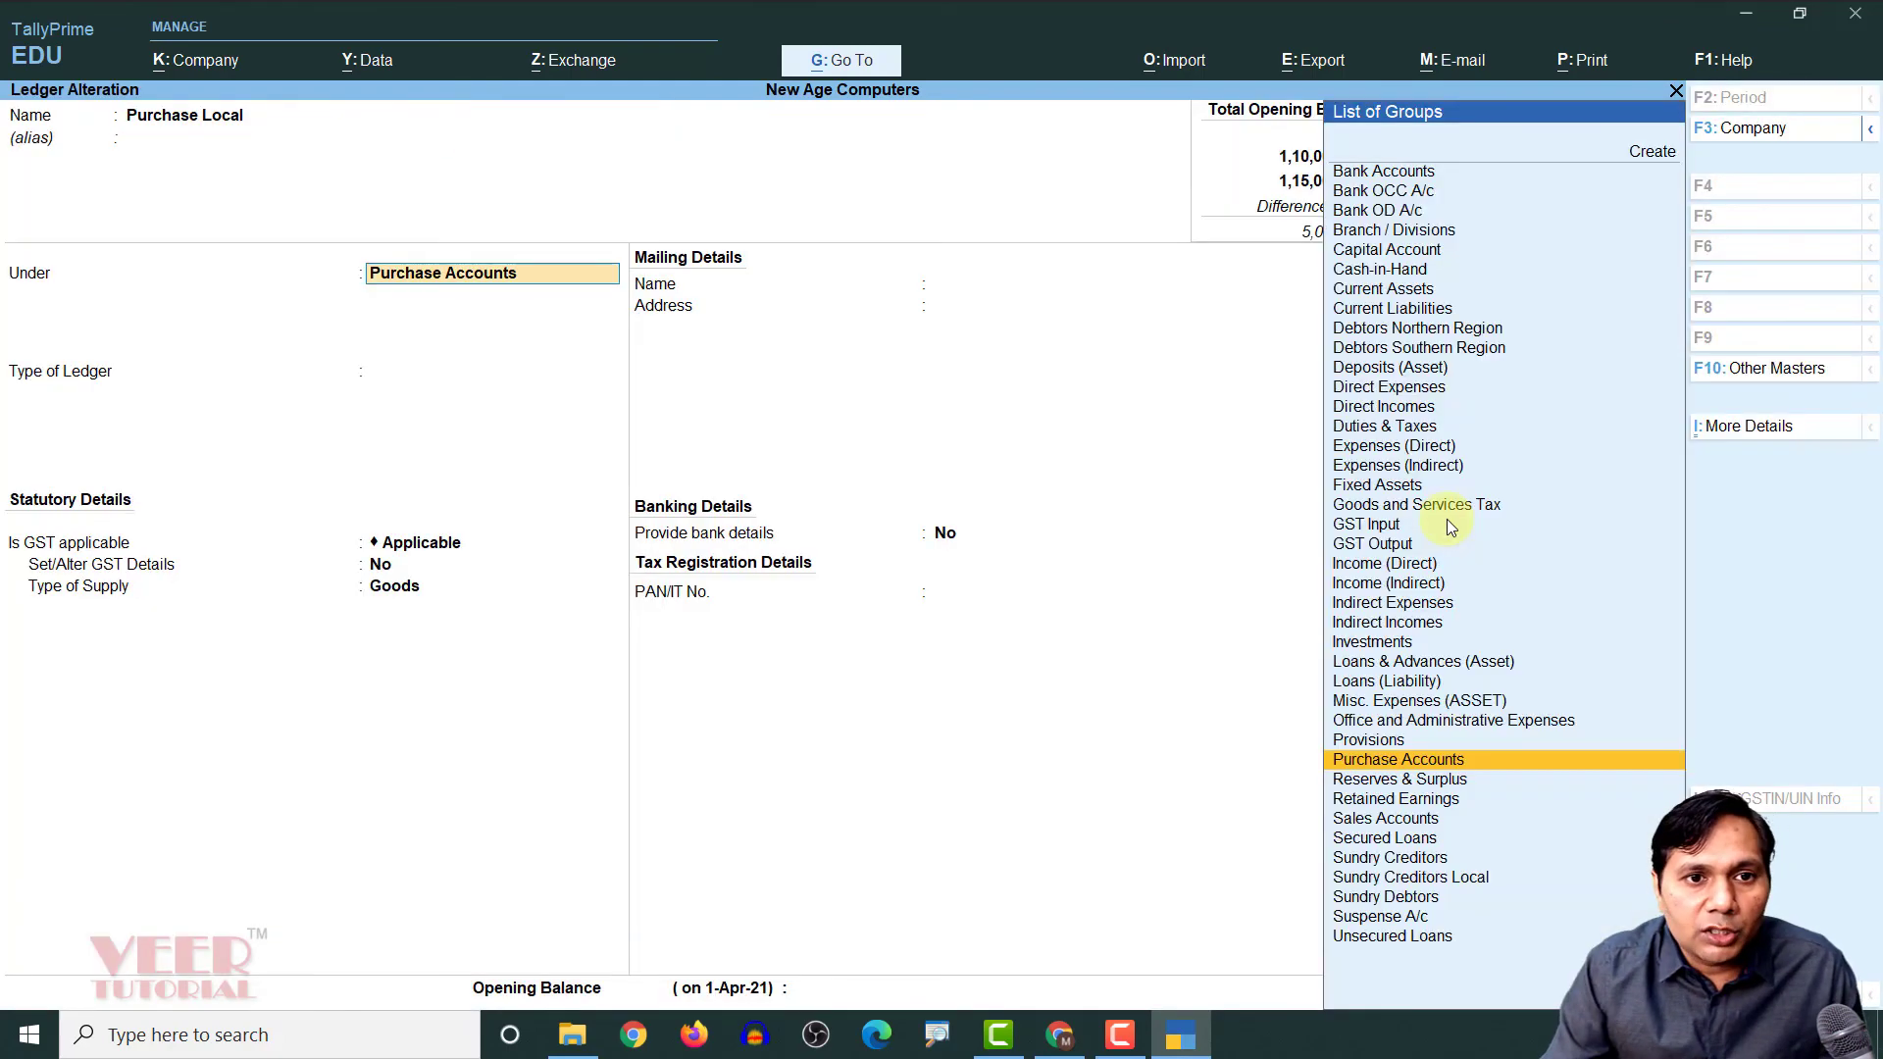
{"action": "key", "text": "Escape"}
{"action": "key", "text": "Escape"}
{"action": "type", "text": "y"}
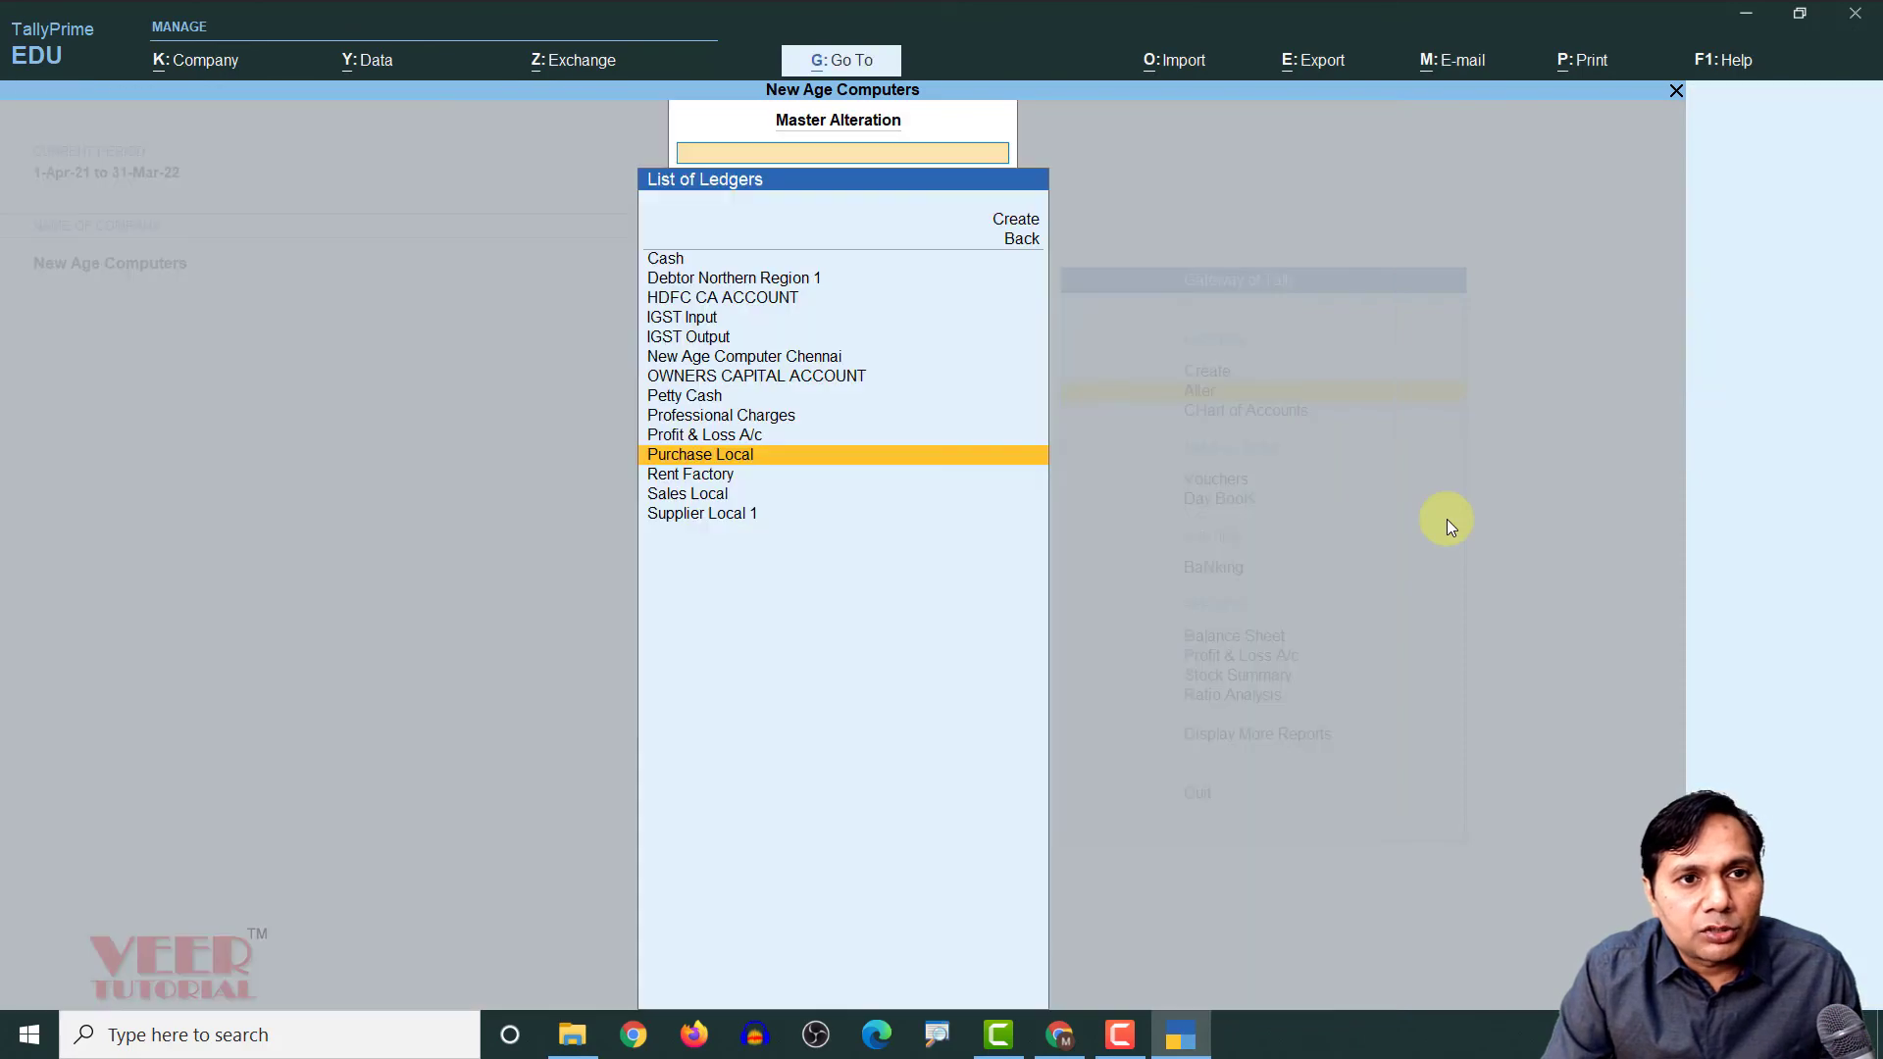
Alter the Sales Local ledger to supply type Goods, save it, and return to the Gateway of Tally
{"action": "type", "text": "sal"}
{"action": "key", "text": "Return"}
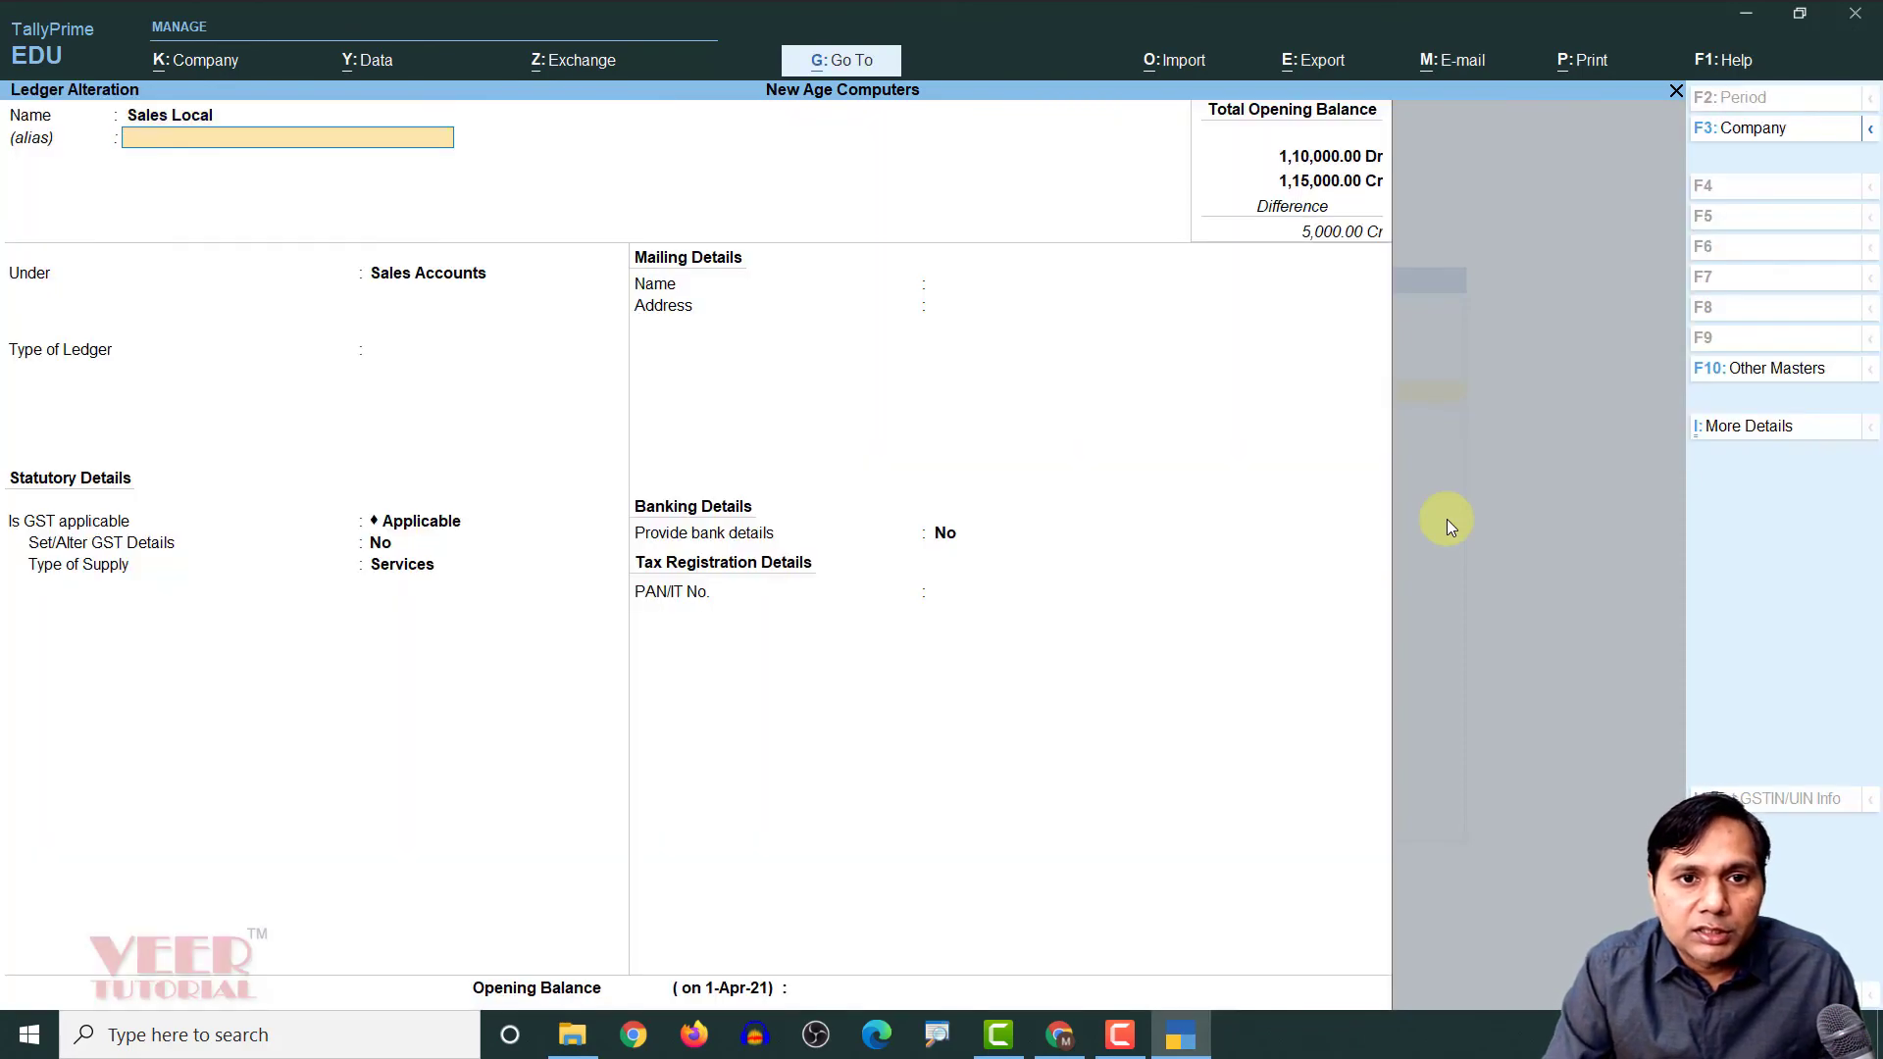
{"action": "key", "text": "Return"}
{"action": "key", "text": "Return"}
{"action": "key", "text": "Return"}
{"action": "key", "text": "Return"}
{"action": "key", "text": "Return"}
{"action": "key", "text": "Up"}
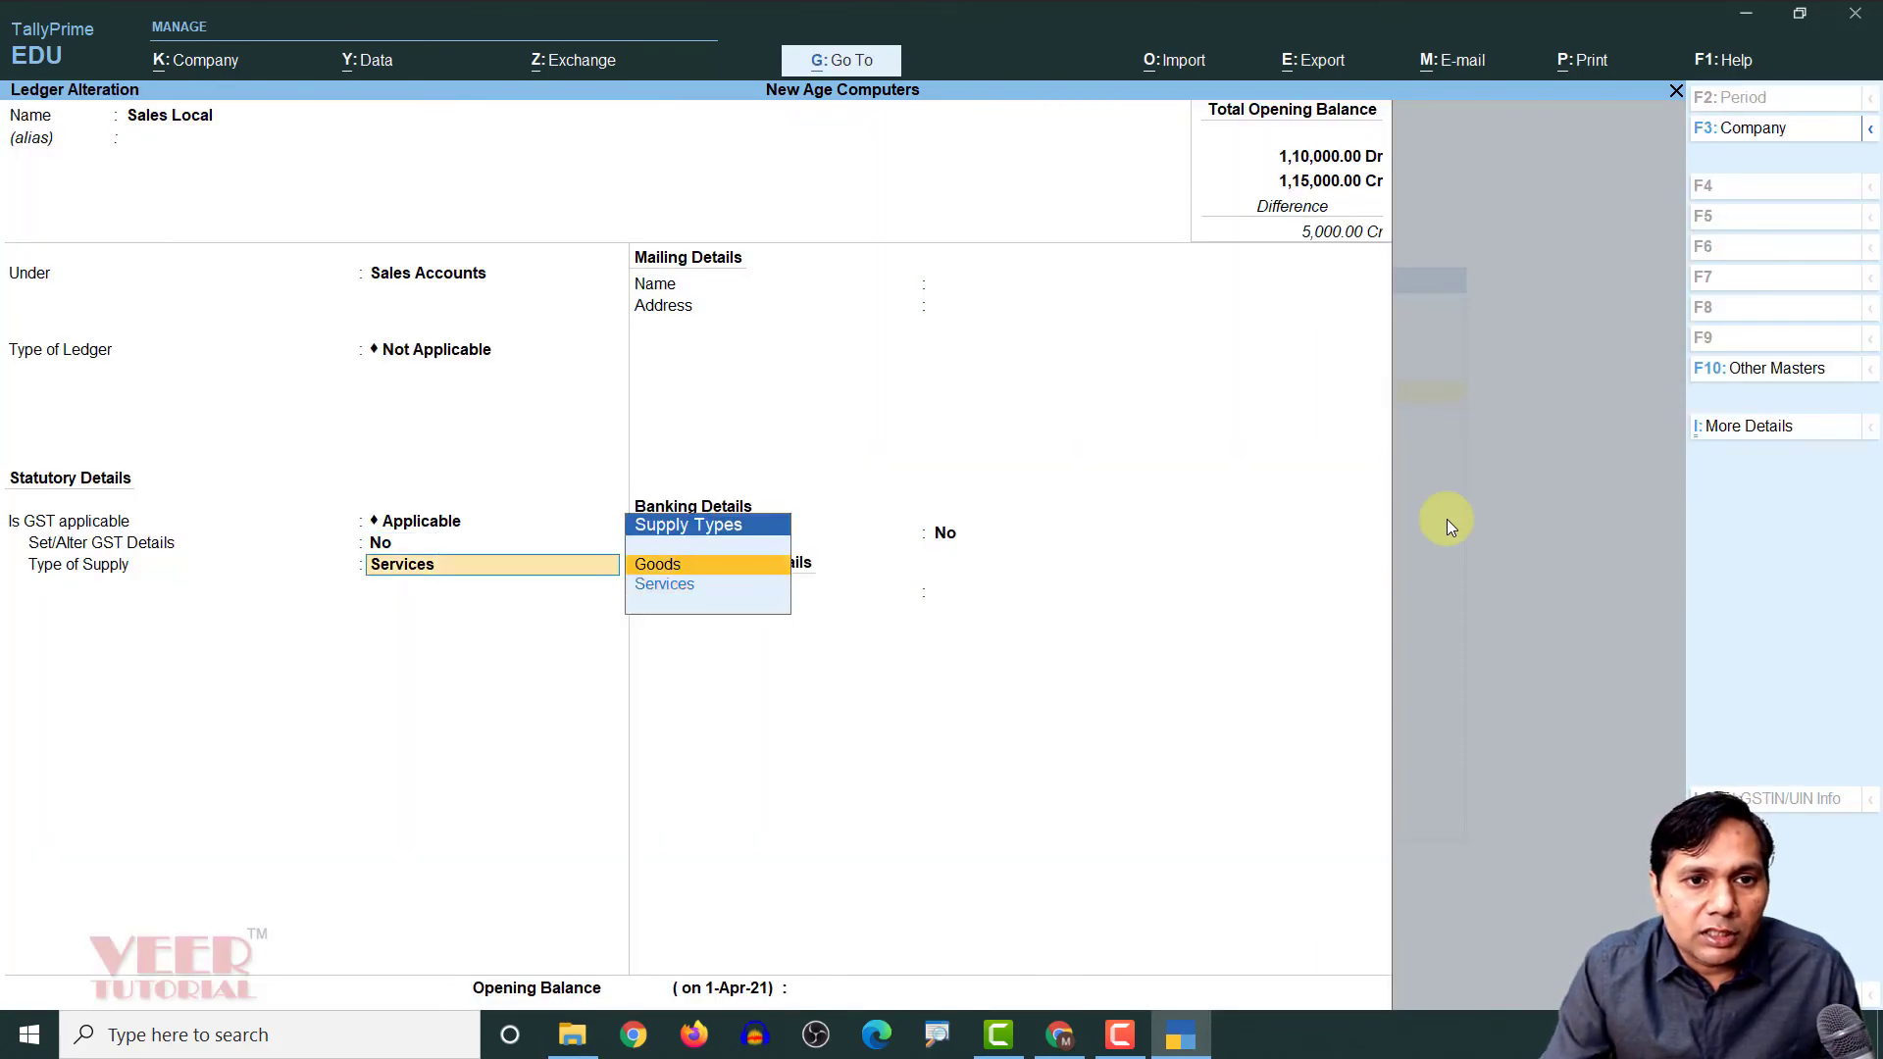
{"action": "key", "text": "Return"}
{"action": "key", "text": "Return"}
{"action": "key", "text": "Return"}
{"action": "key", "text": "y"}
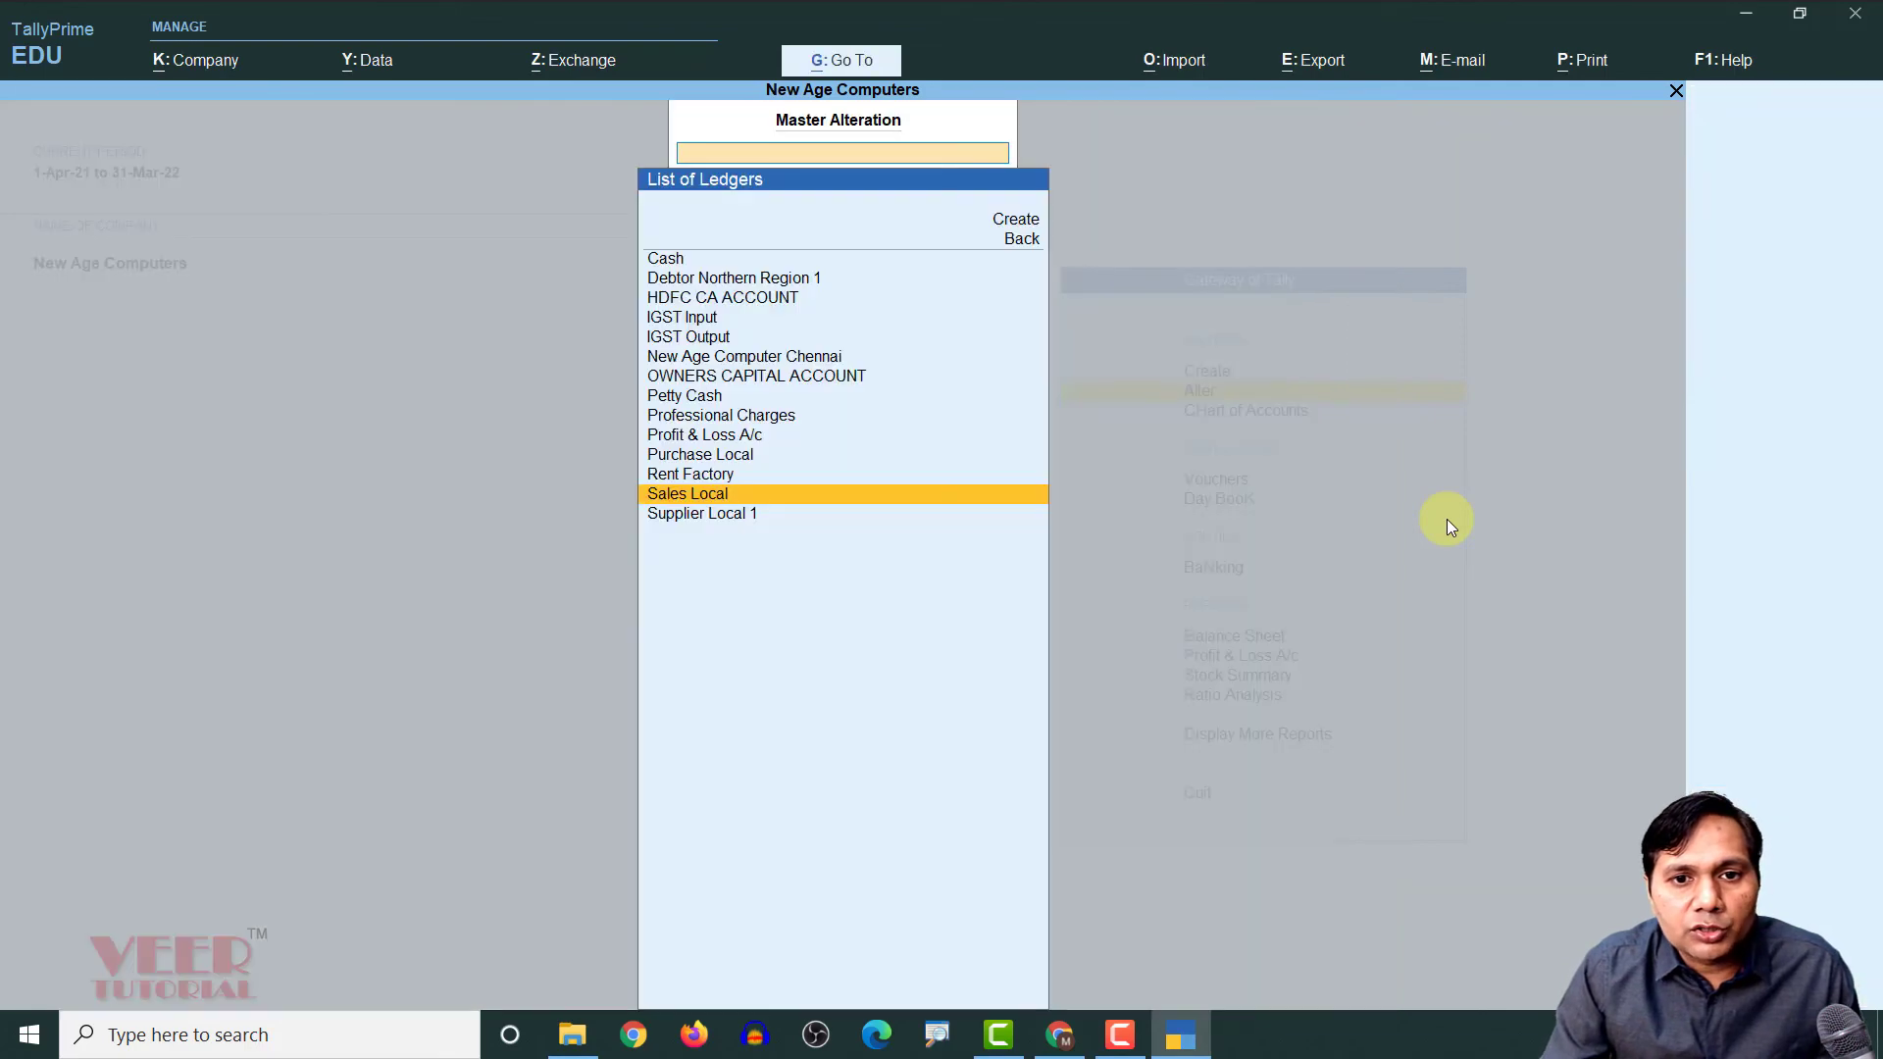
{"action": "key", "text": "Escape"}
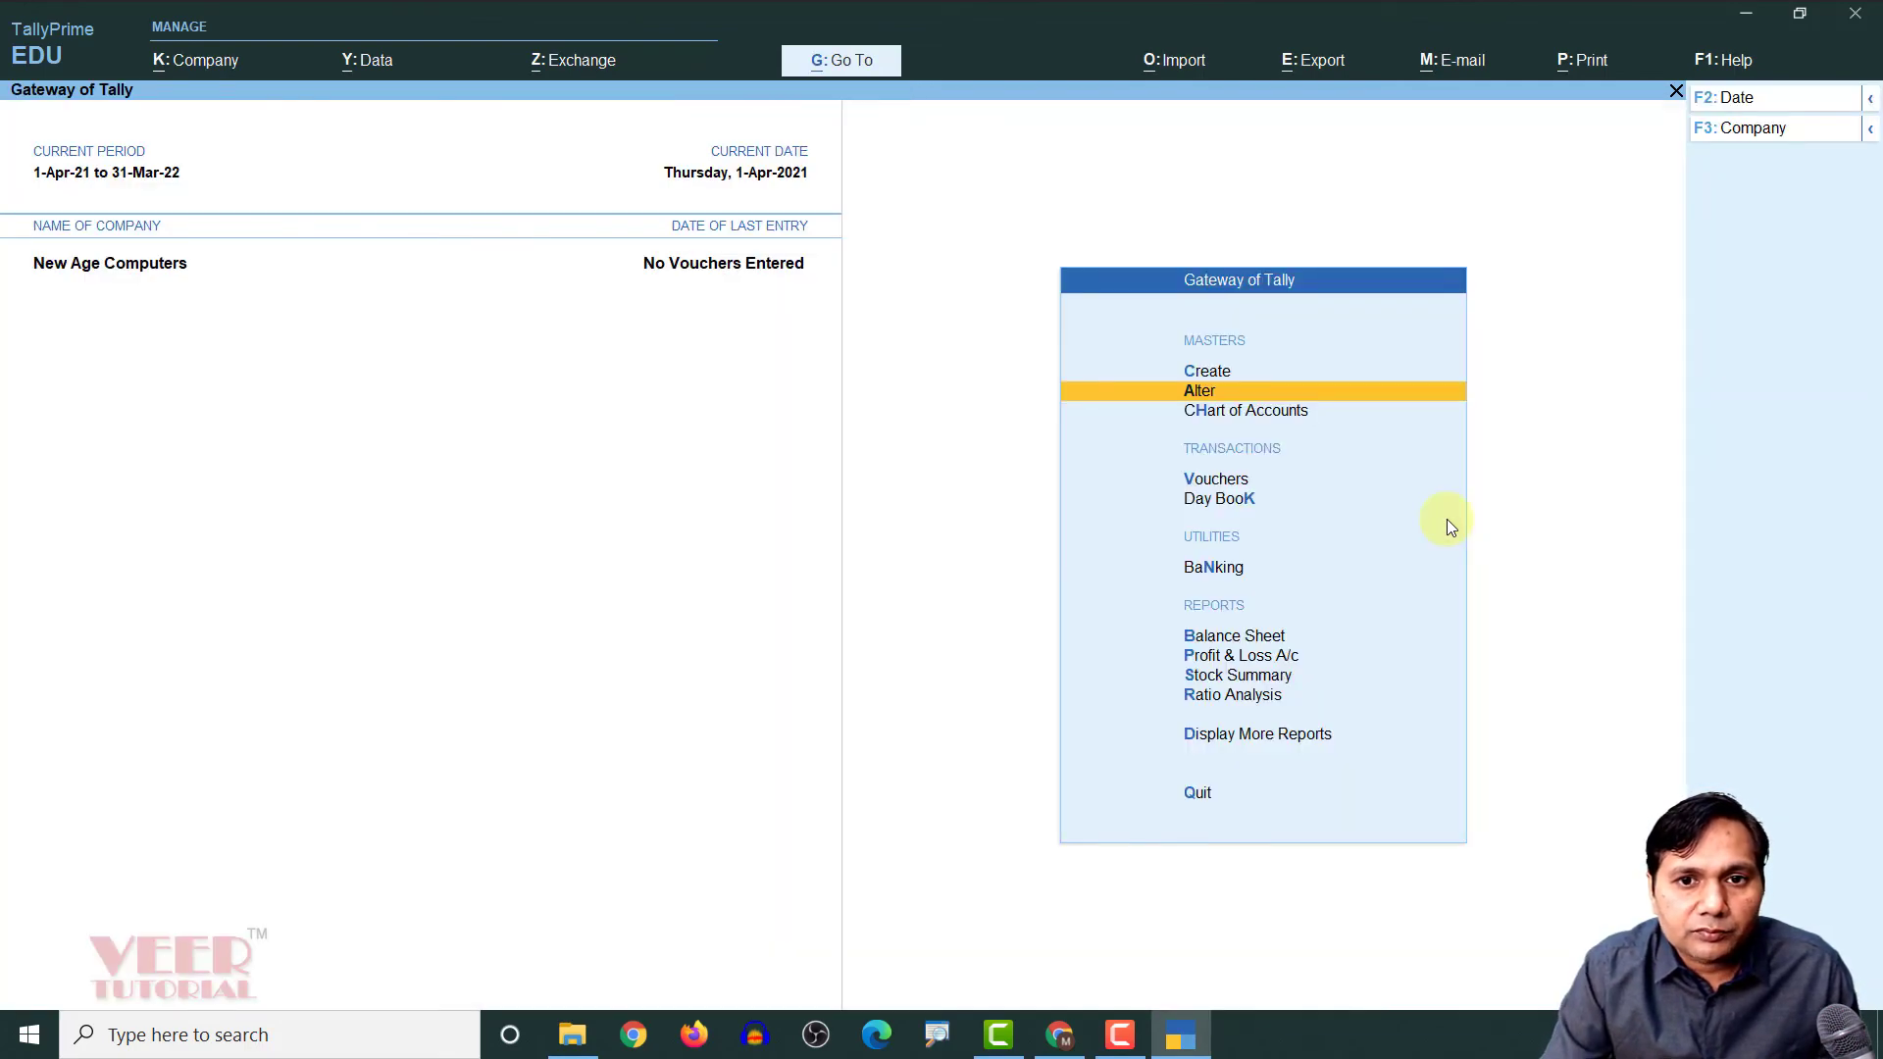
Switch to Chart of Accounts.pdf and examine the Suspense A/c and Profit & Loss A/c entries, and return to the document's beginning
{"action": "key", "text": "alt+Tab"}
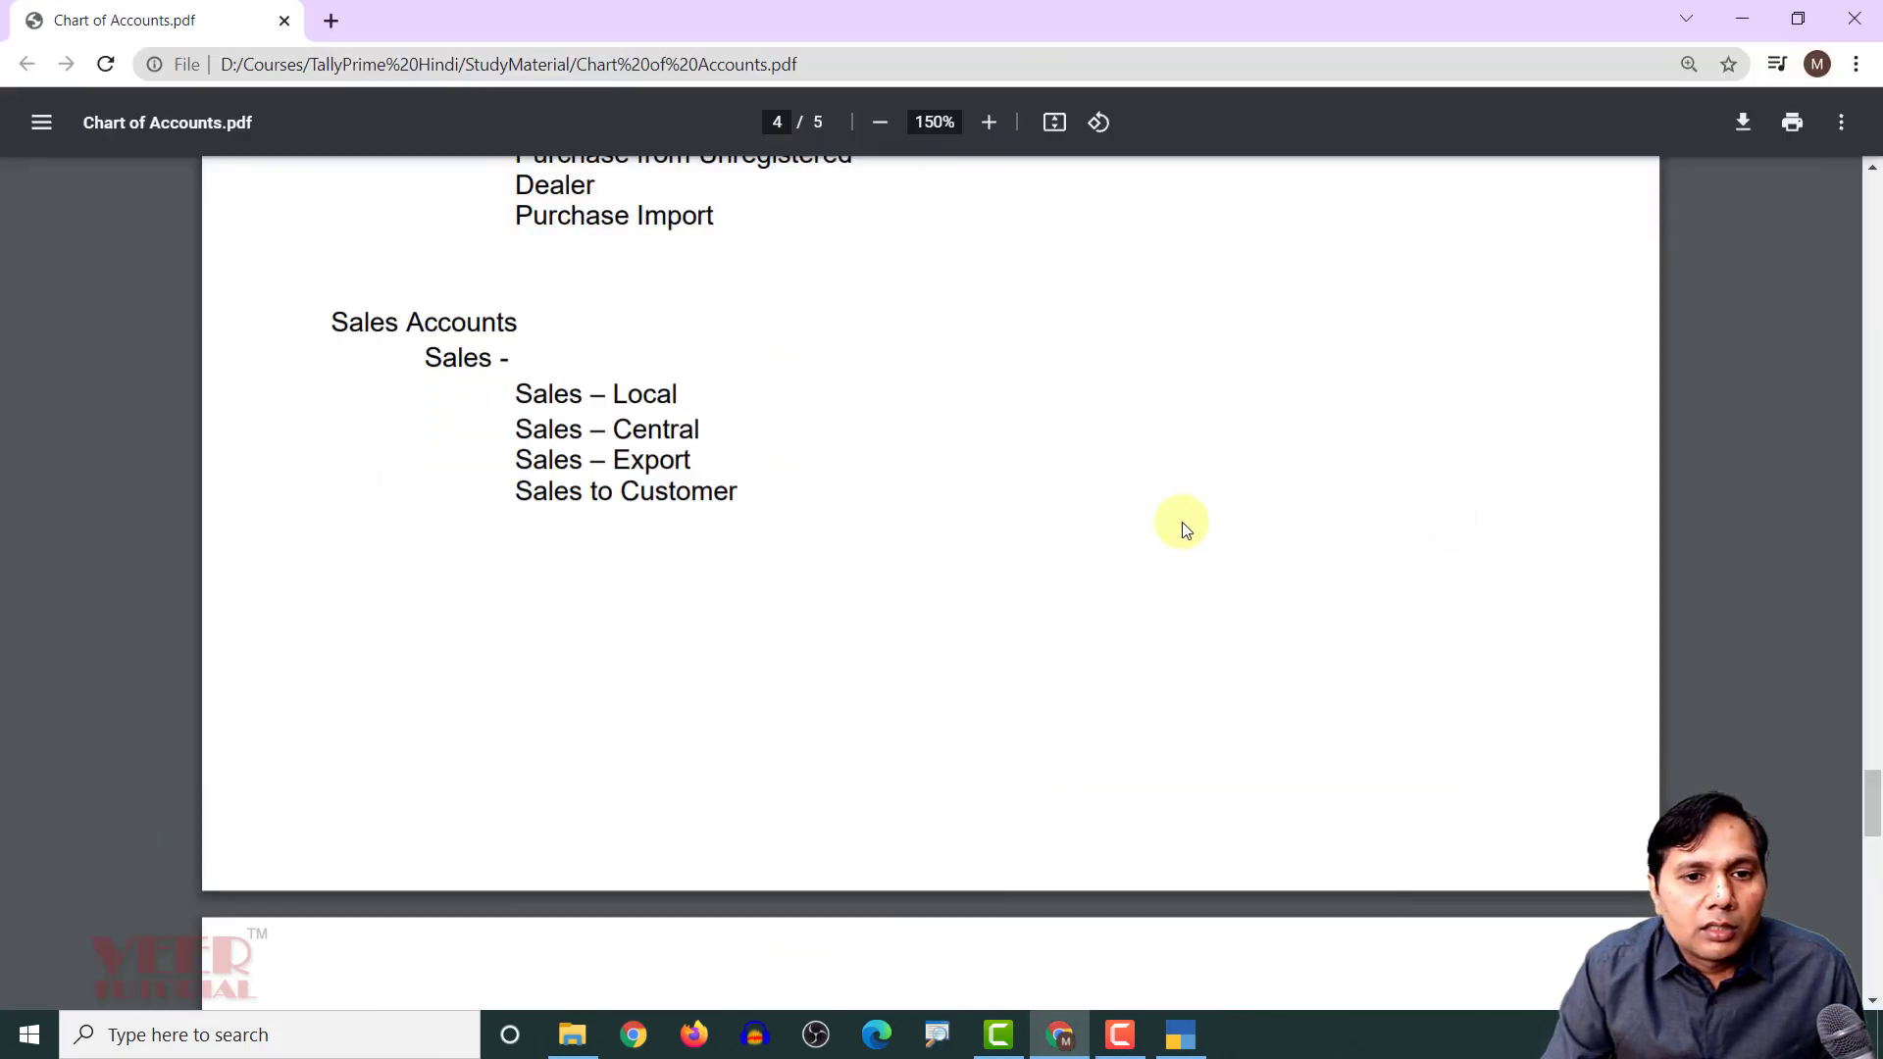
{"action": "scroll", "coordinate": [1113, 525], "scroll_direction": "down", "scroll_amount": 2}
{"action": "scroll", "coordinate": [1113, 520], "scroll_direction": "down", "scroll_amount": 5}
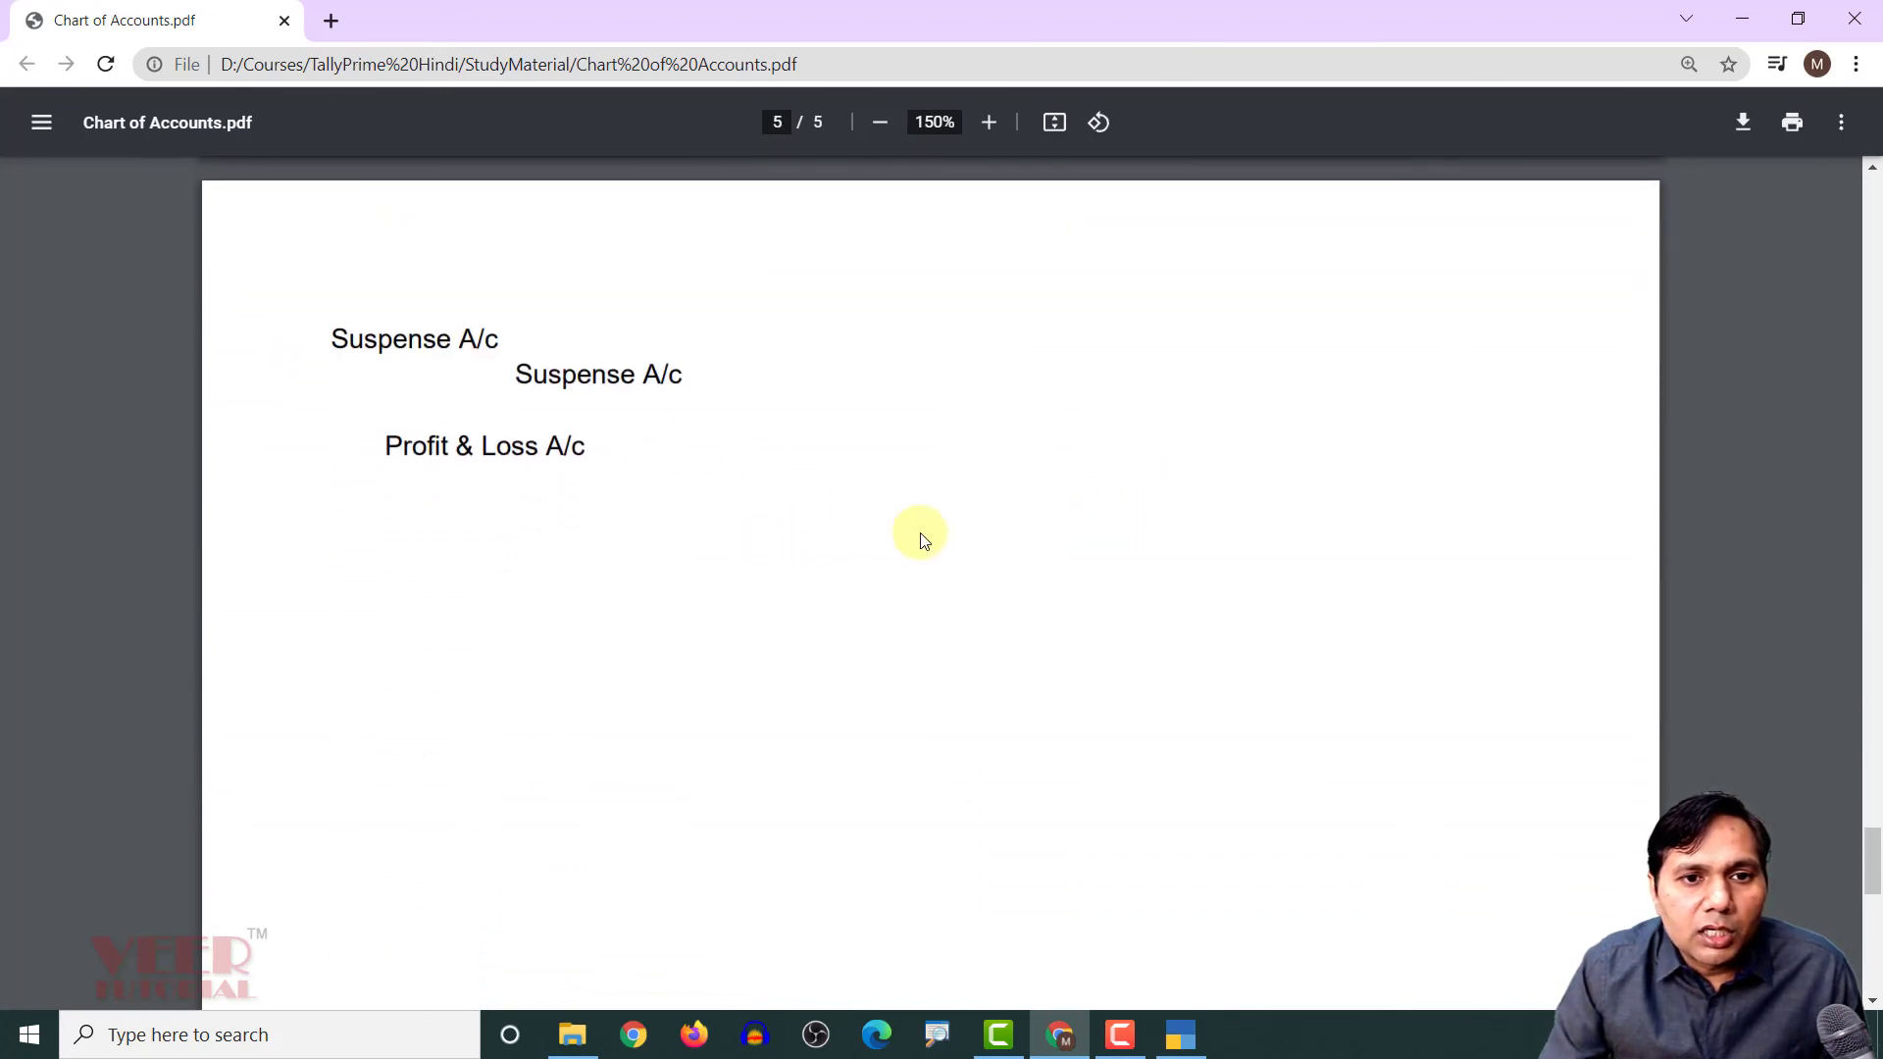
{"action": "scroll", "coordinate": [918, 536], "scroll_direction": "down", "scroll_amount": 1}
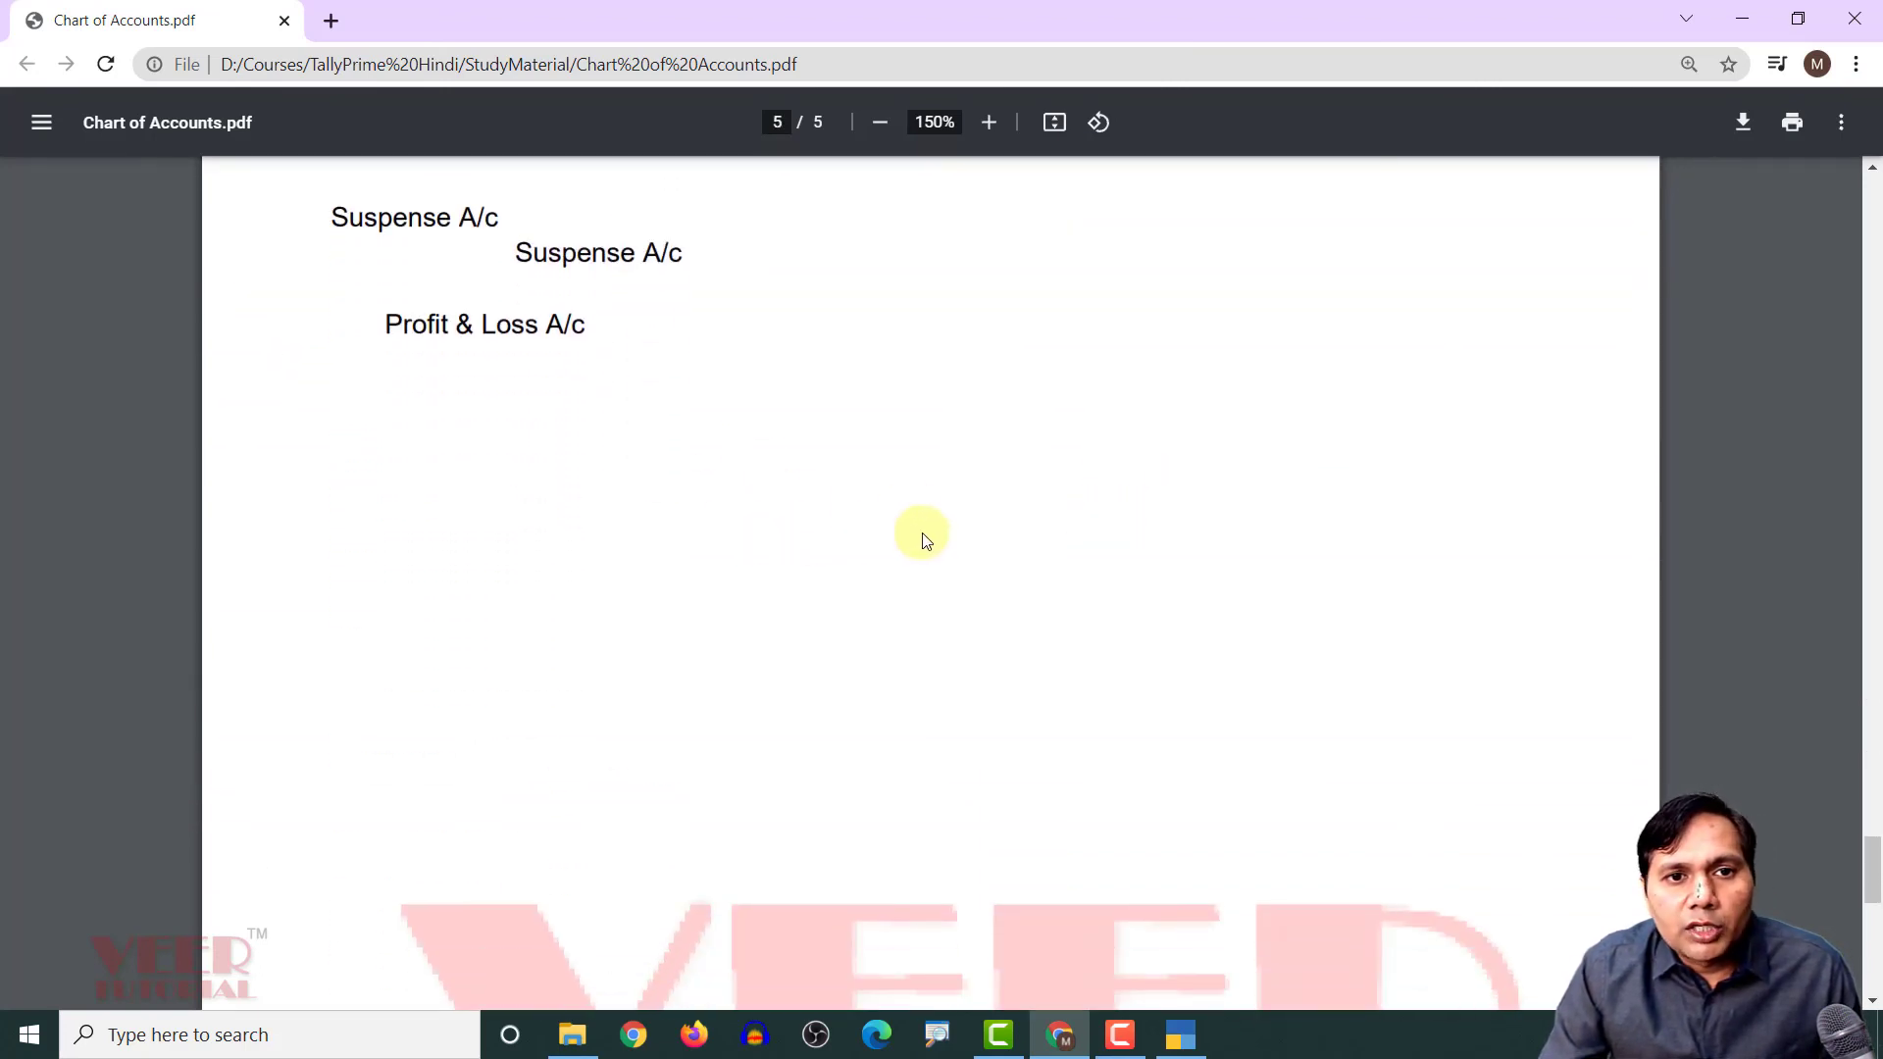
{"action": "scroll", "coordinate": [922, 539], "scroll_direction": "up", "scroll_amount": 2}
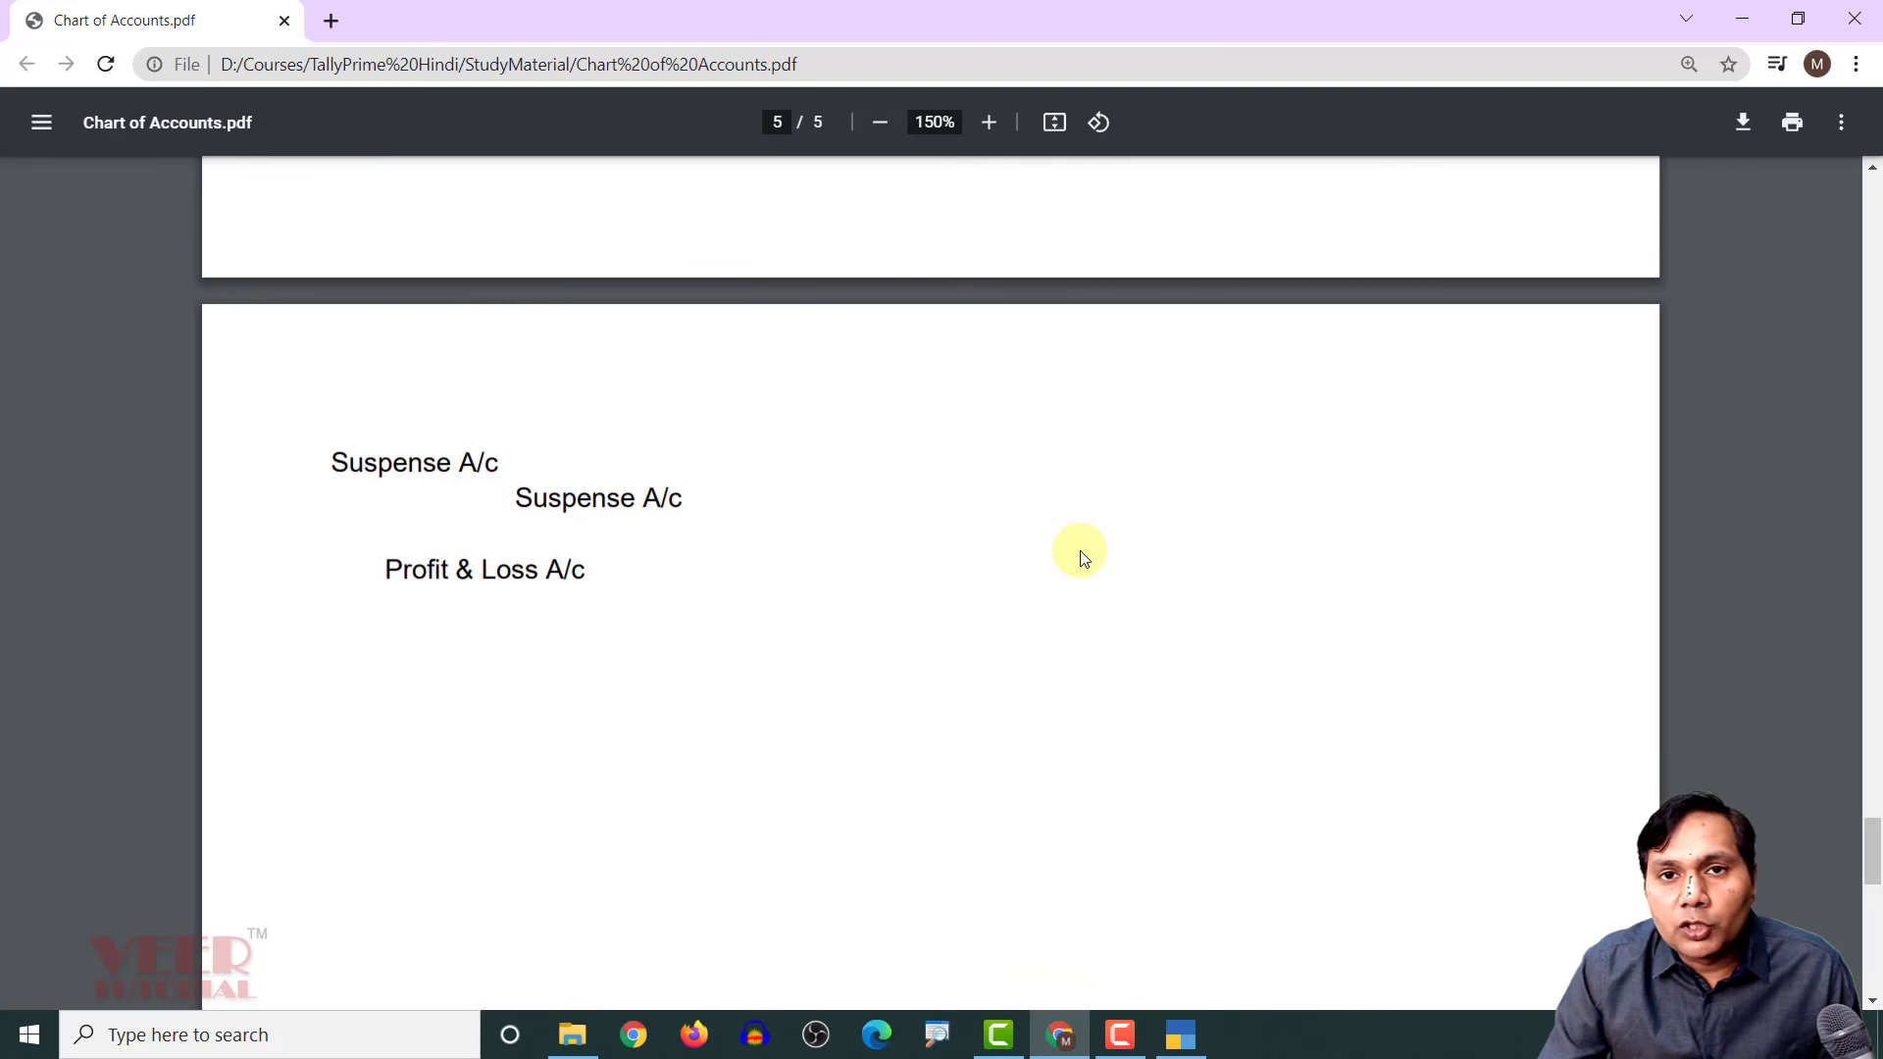
{"action": "scroll", "coordinate": [1083, 557], "scroll_direction": "up", "scroll_amount": 20}
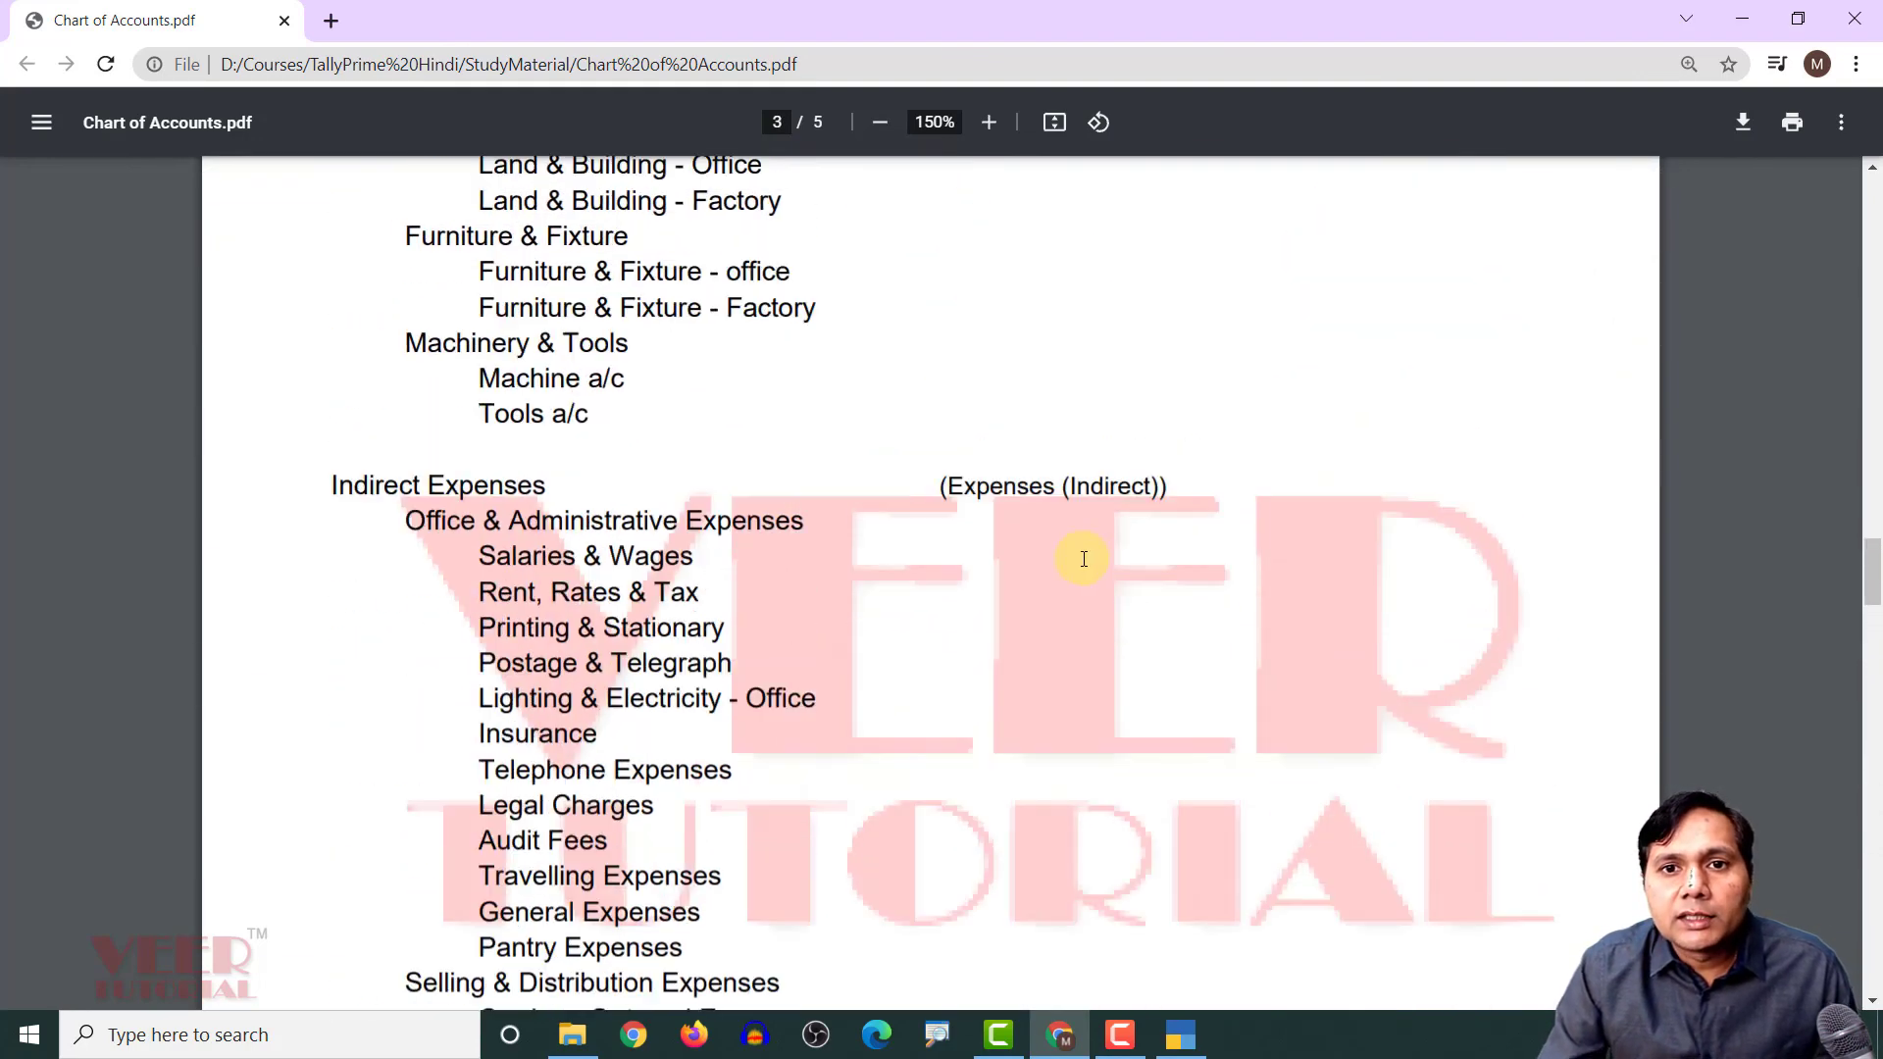
{"action": "scroll", "coordinate": [1082, 558], "scroll_direction": "up", "scroll_amount": 20}
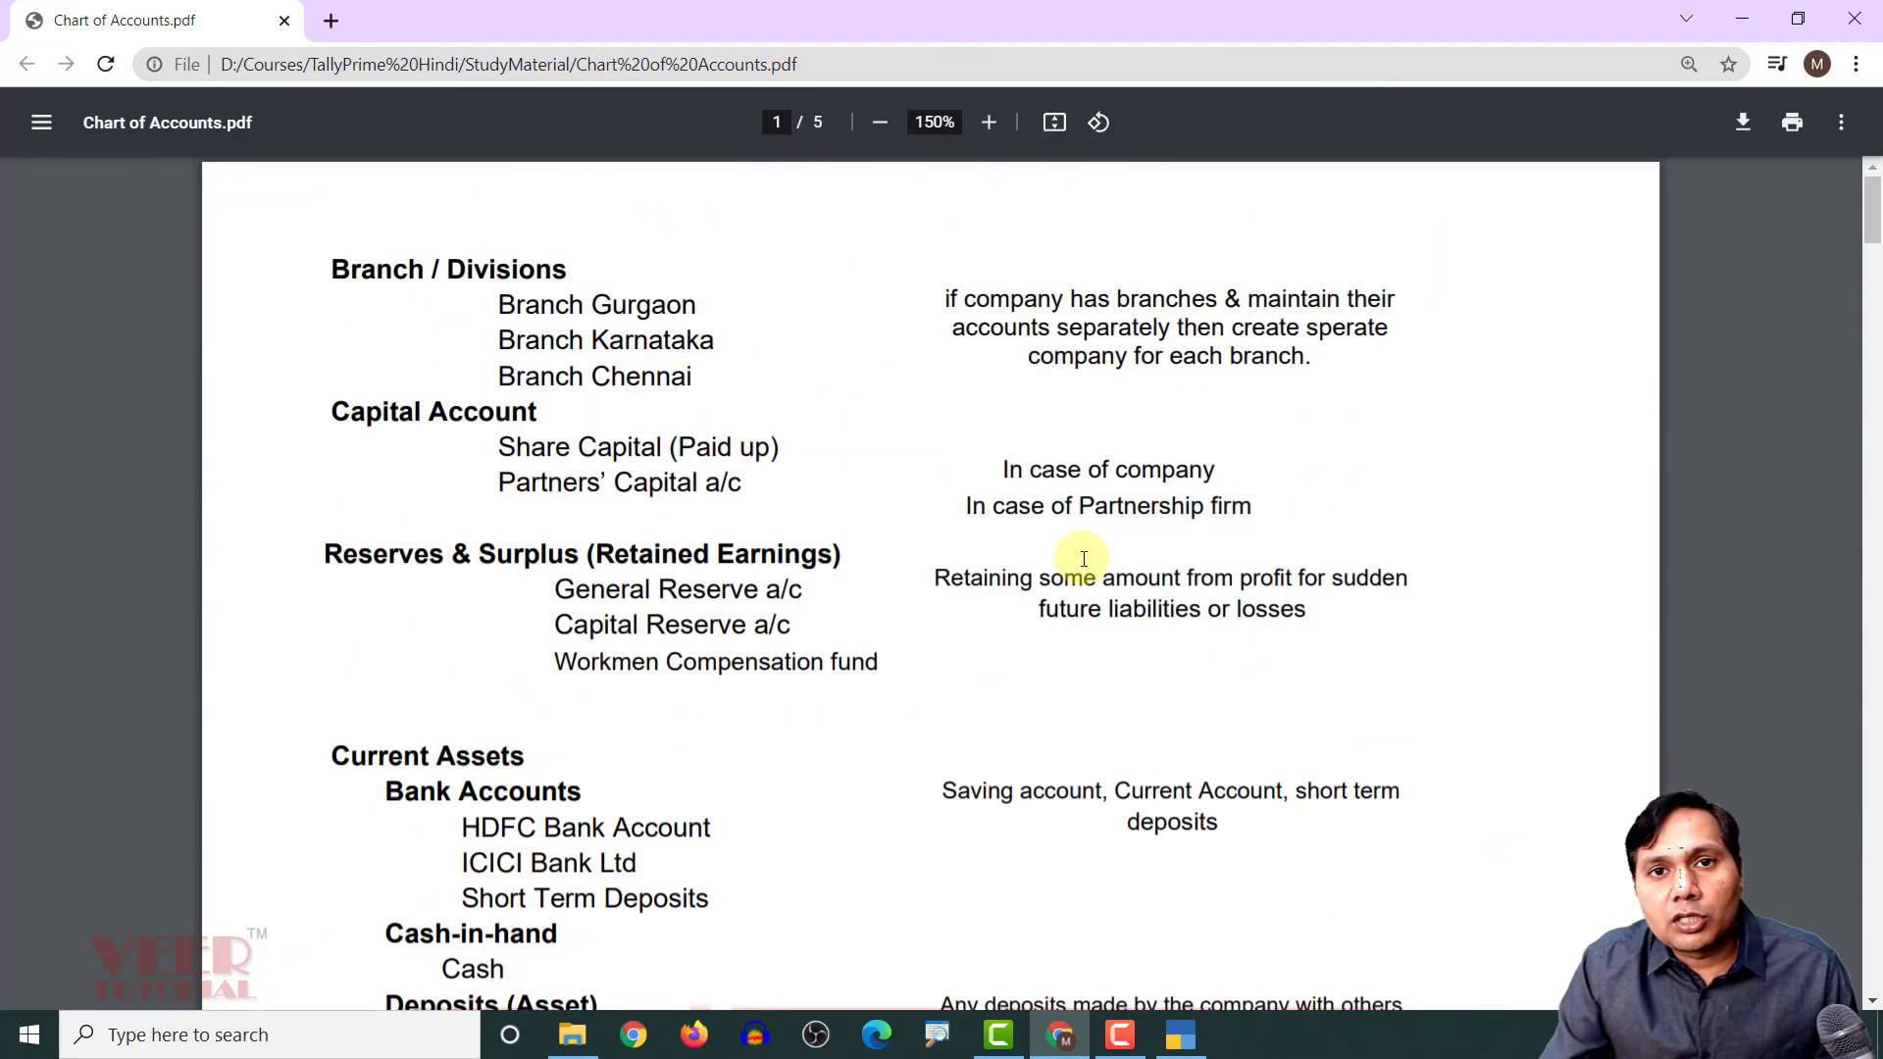